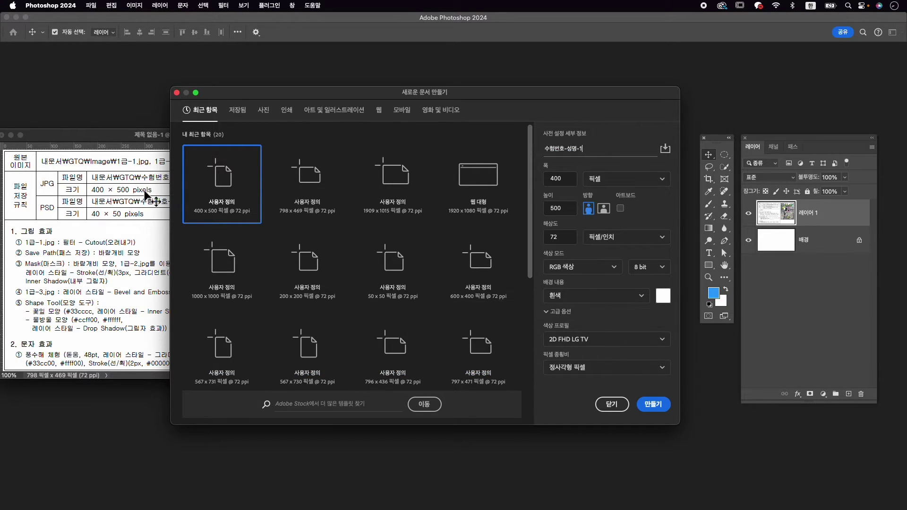
Create a 400 × 500 pixel, 72 ppi RGB document named 수험번호-성명-1 with a white background, and place its window beside the reference sheet.
click(563, 181)
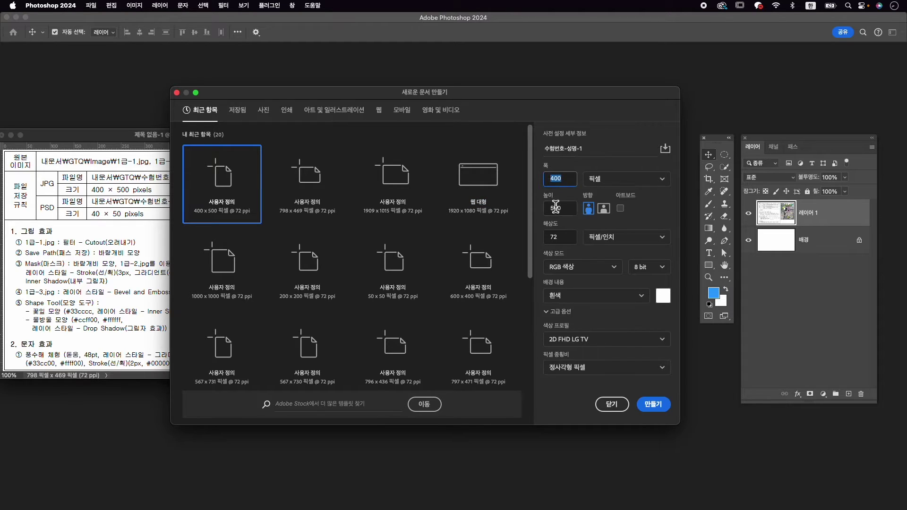
click(557, 208)
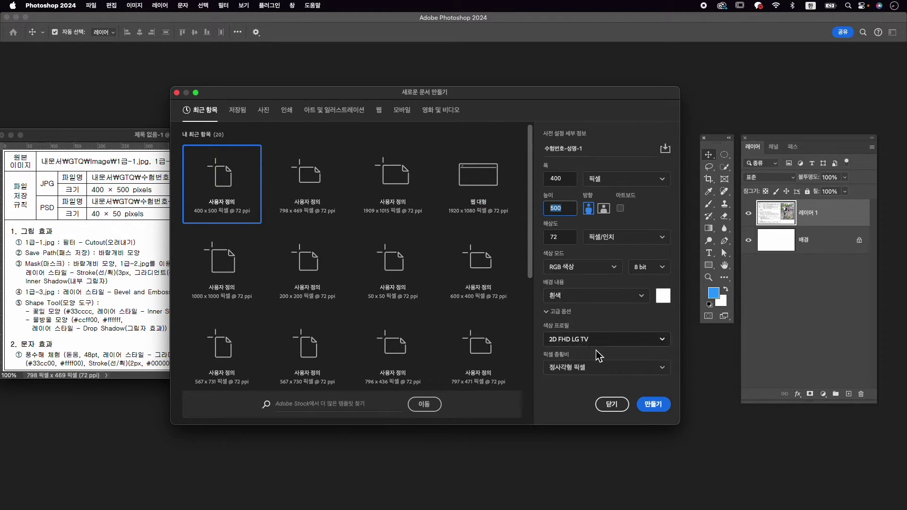
click(653, 404)
drag(177, 77, 558, 132)
drag(597, 380, 640, 422)
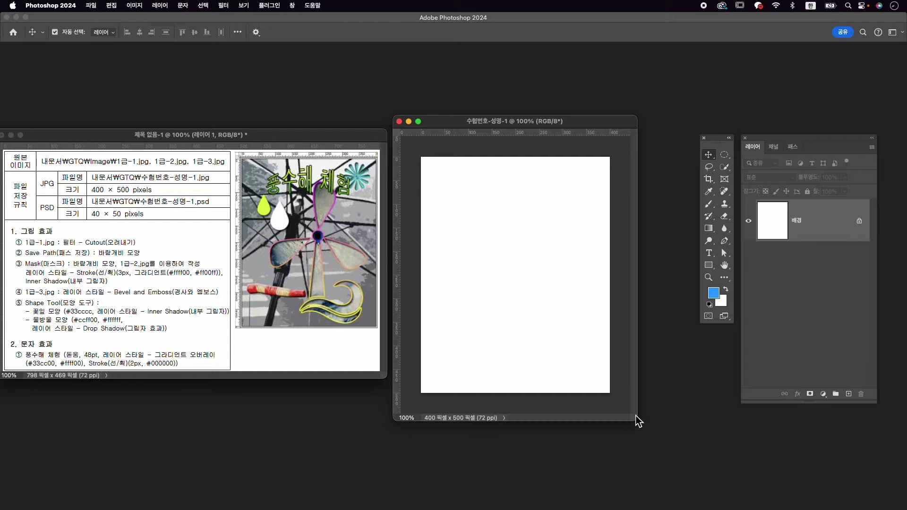
Open 1급-1.jpg from the GTQ Image folder and move its window clear of the exam instructions.
key(super+o)
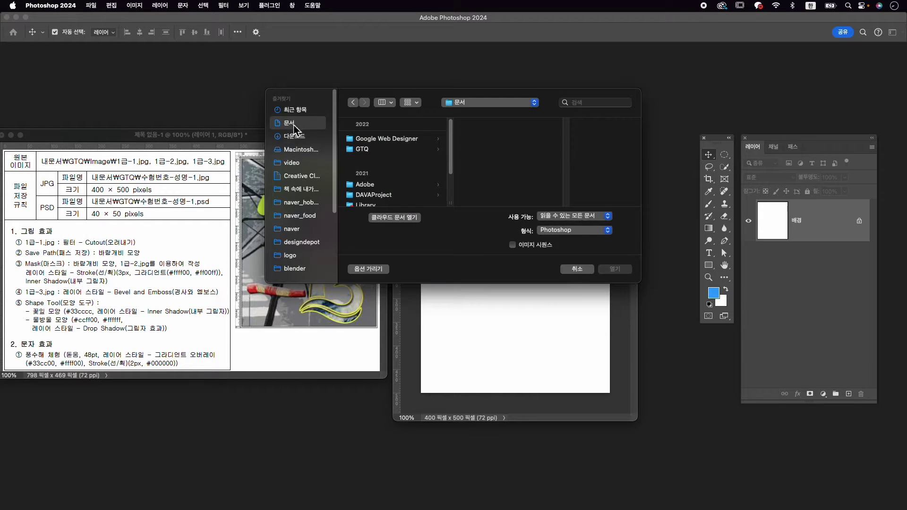
click(371, 150)
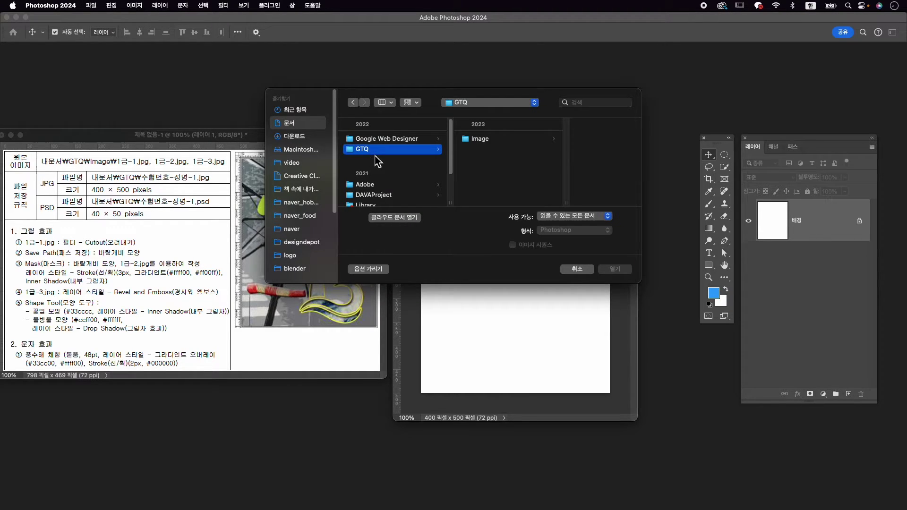
click(518, 139)
click(572, 140)
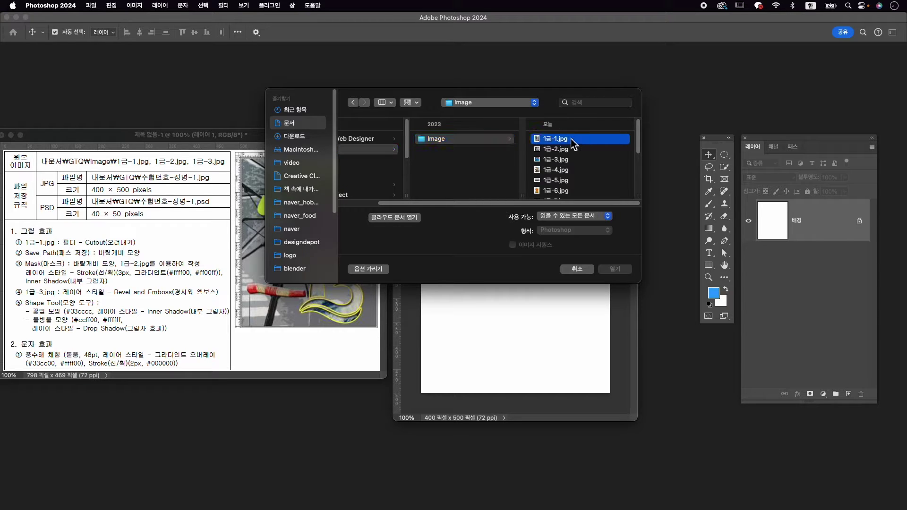
click(615, 268)
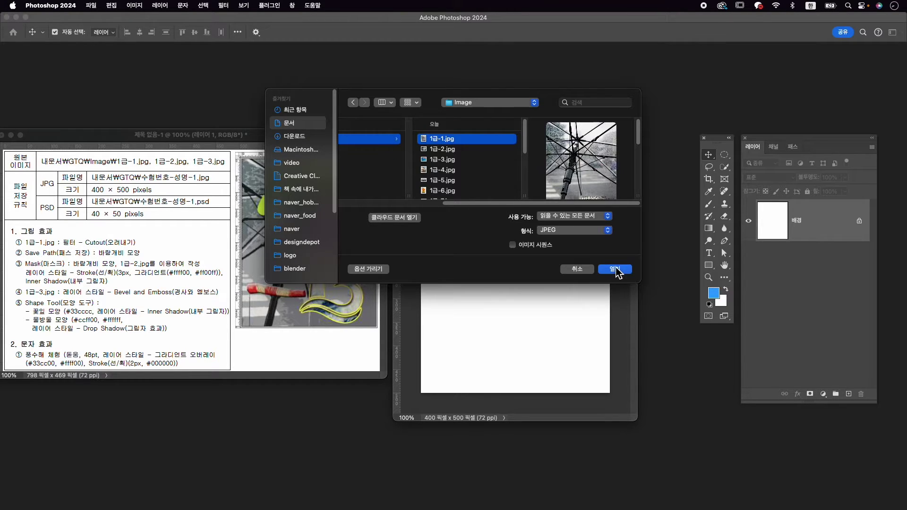
drag(210, 72, 465, 69)
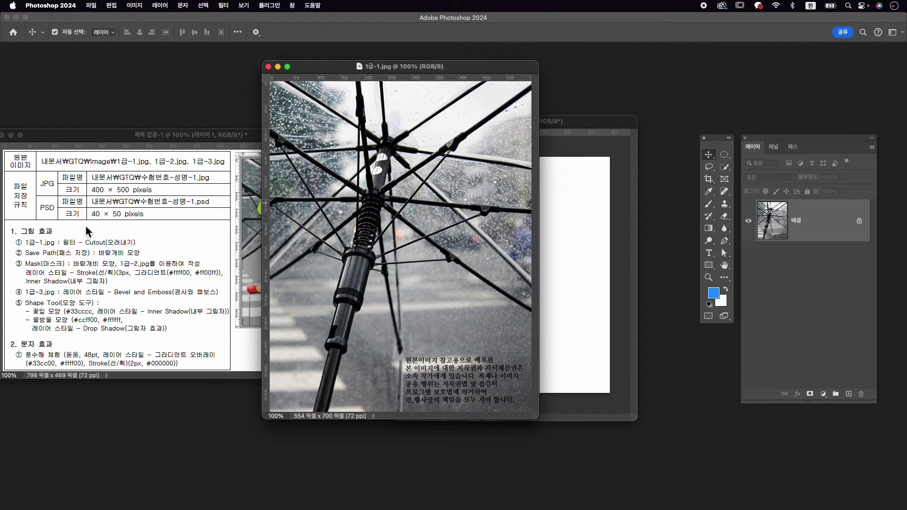
Apply the Cutout (오려내기) artistic filter from the Filter Gallery to the umbrella photo.
click(223, 5)
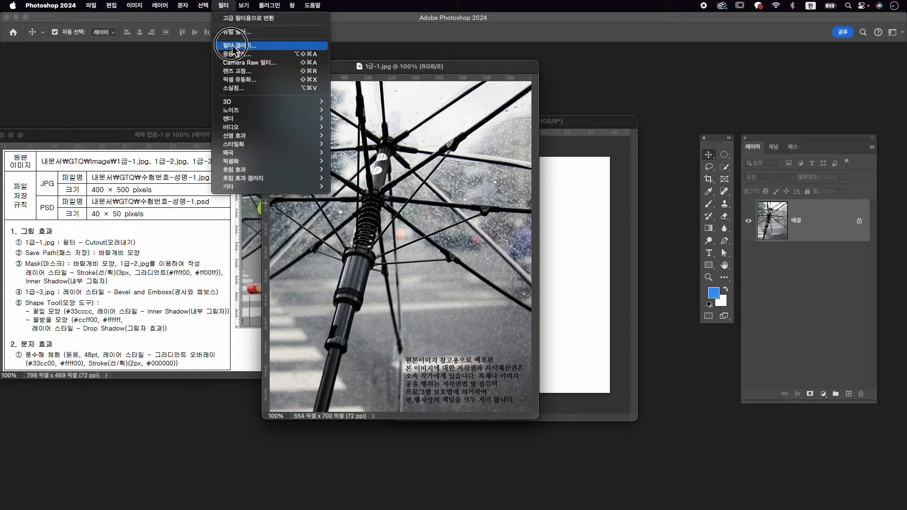
click(234, 47)
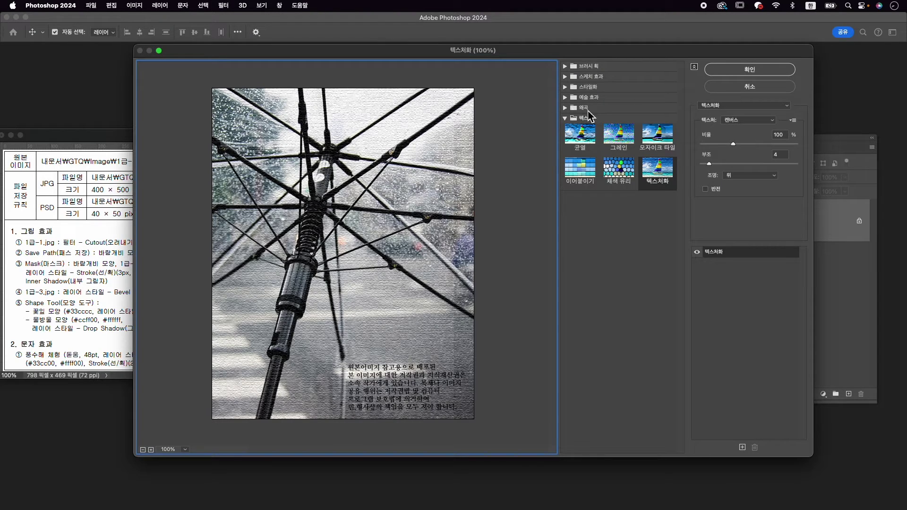
click(565, 66)
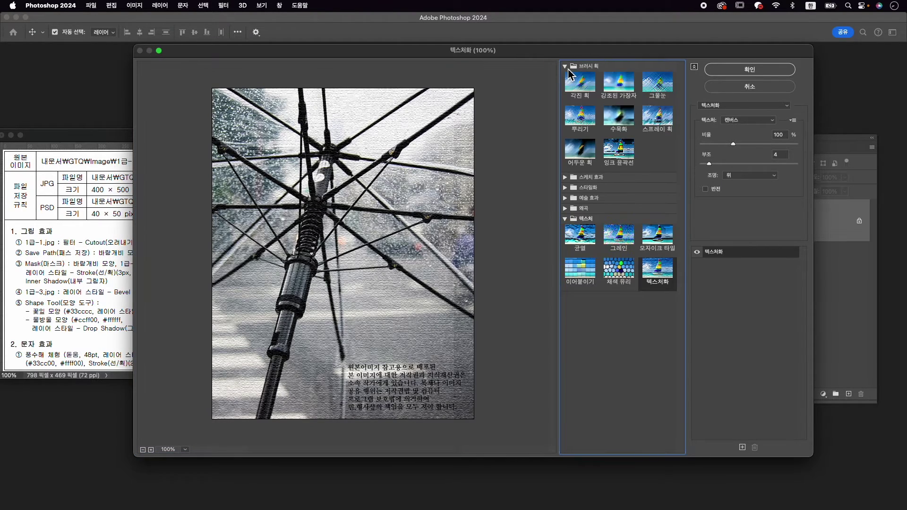
click(566, 178)
scroll(578, 251, down, 1)
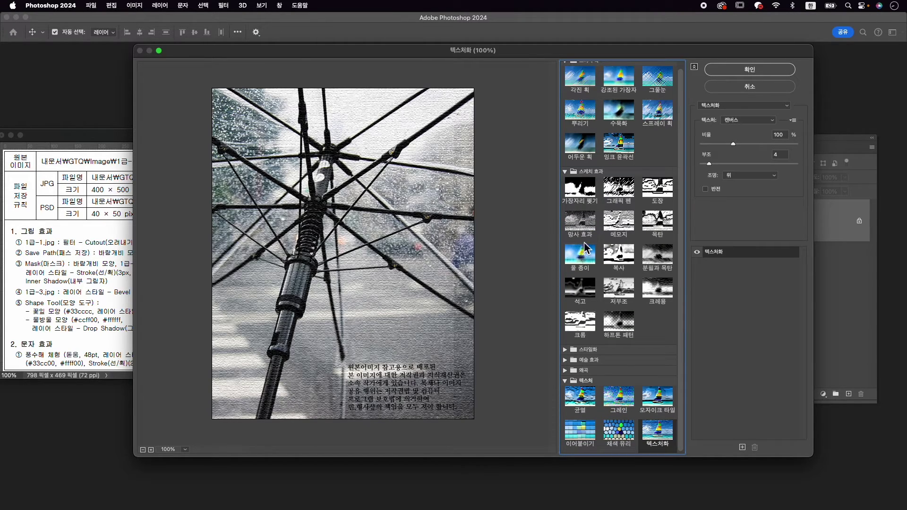
click(565, 350)
scroll(572, 353, down, 2)
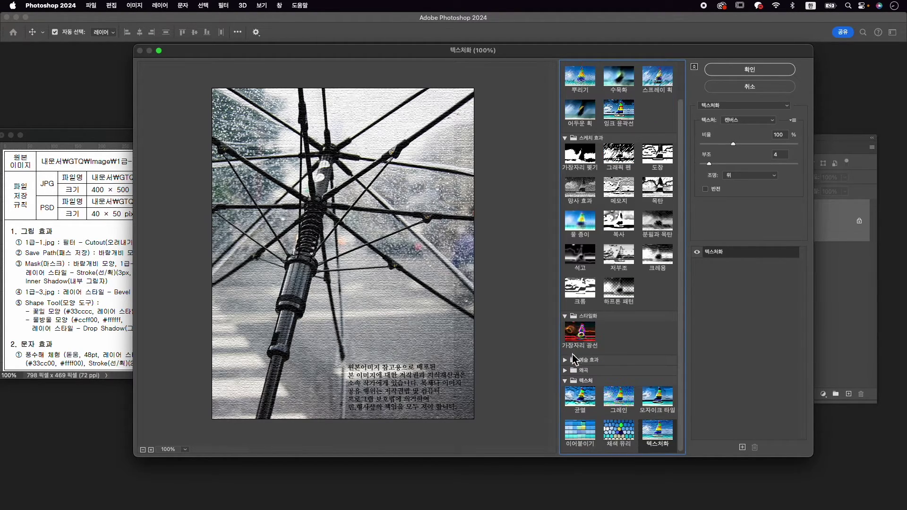
click(567, 361)
scroll(595, 358, down, 5)
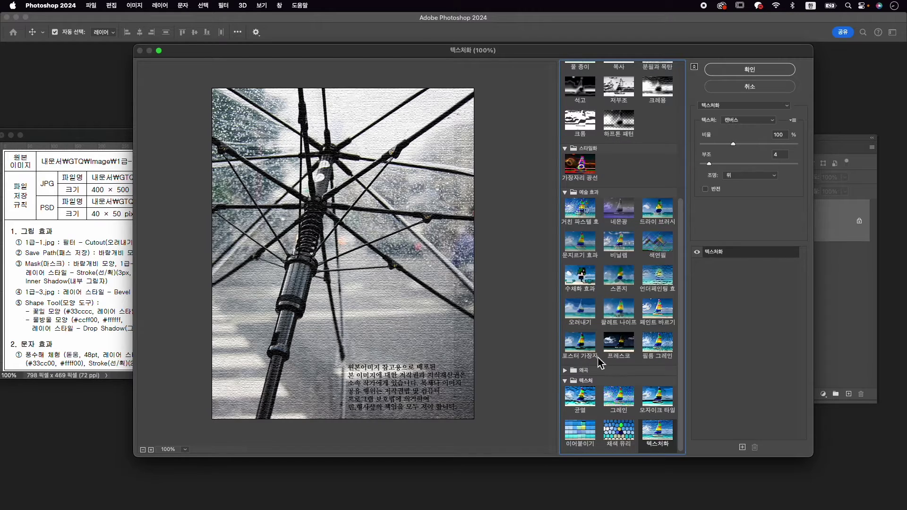
click(584, 317)
click(755, 72)
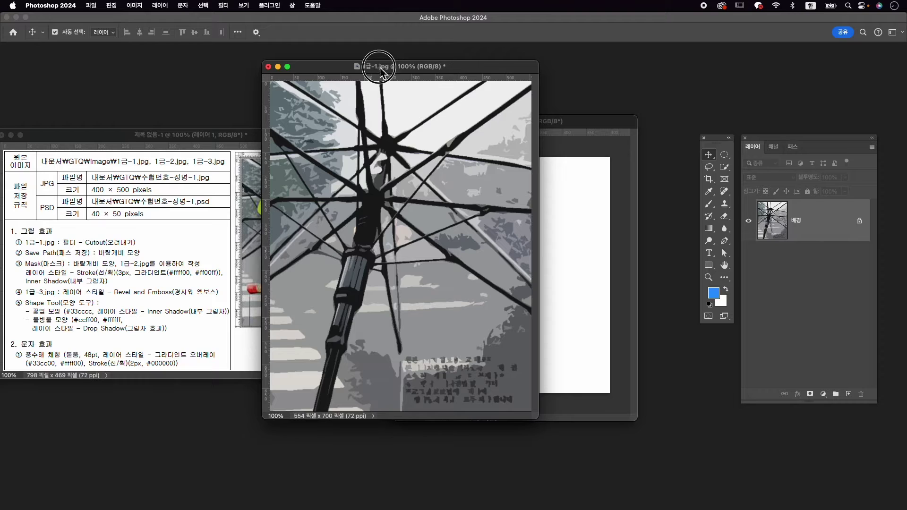
Resize the filtered umbrella image to 400 pixels wide with its proportions linked.
drag(380, 72, 407, 74)
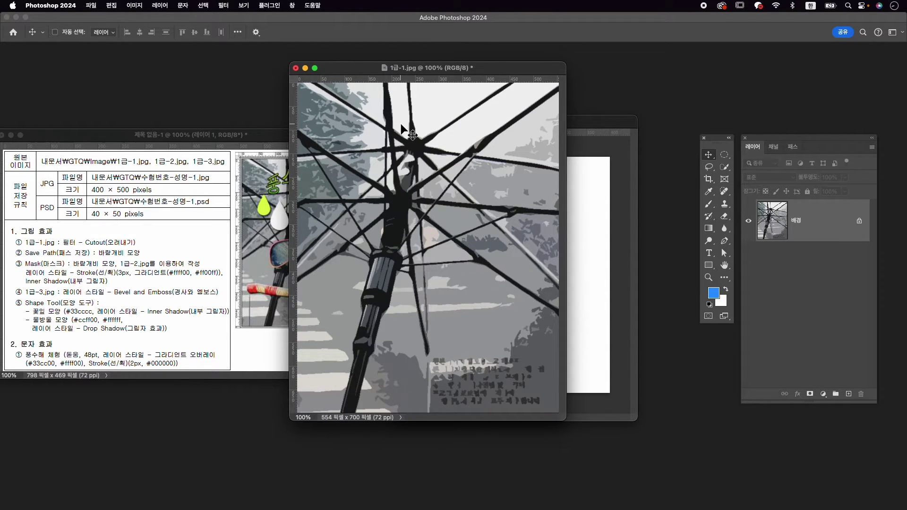
key(super+alt+i)
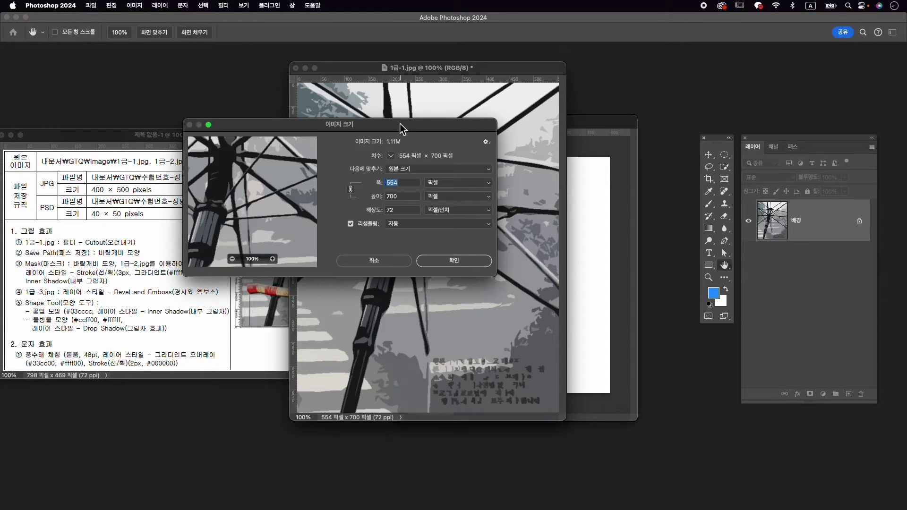
text(400)
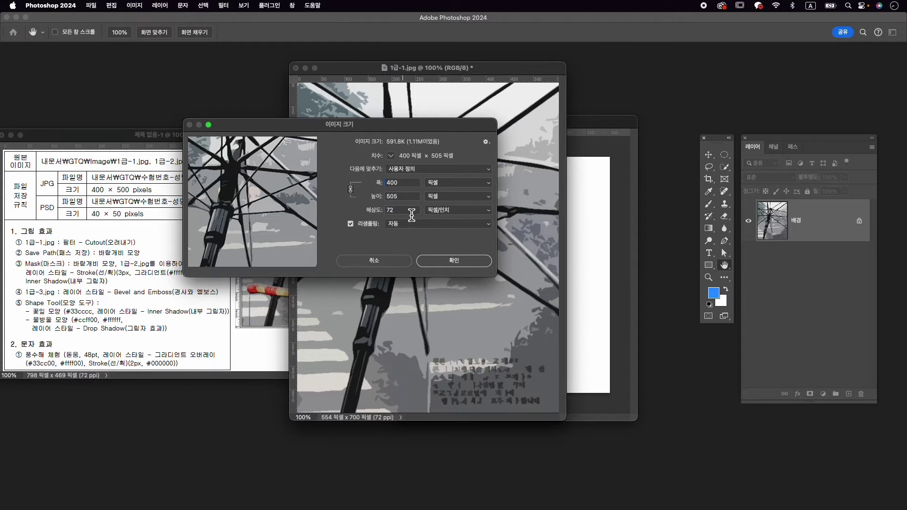
click(464, 260)
Copy the umbrella image into the 수험번호-성명-1 document as a layer and close 1급-1.jpg without saving.
drag(392, 77, 340, 85)
drag(378, 156, 506, 253)
click(240, 75)
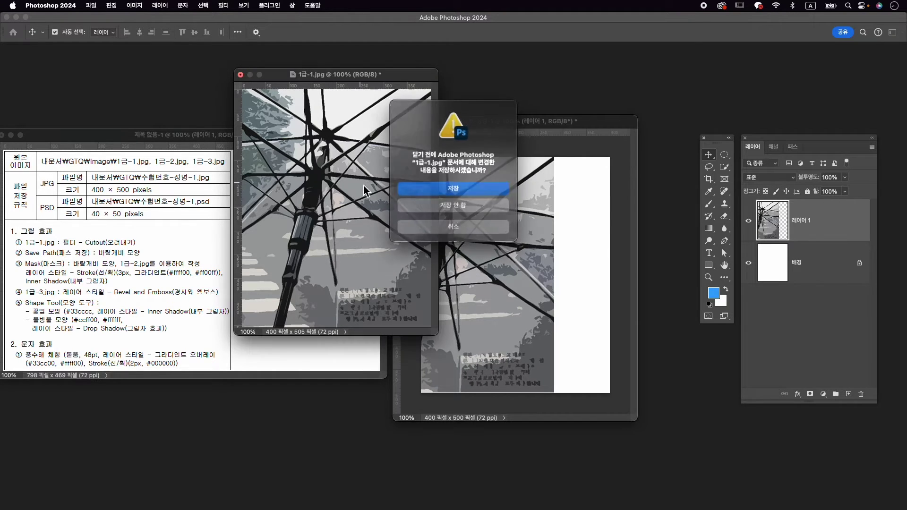
click(489, 207)
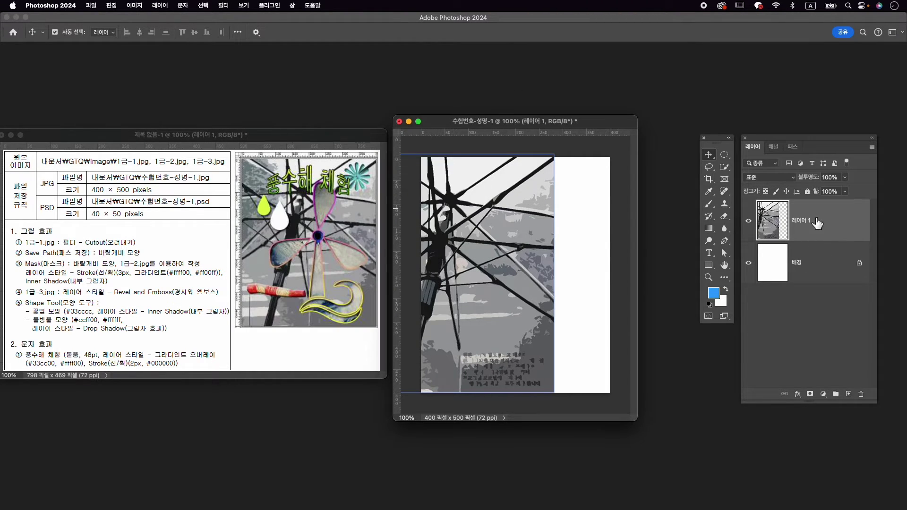
Align the umbrella layer to the canvas, centred both horizontally and vertically.
click(239, 33)
click(252, 123)
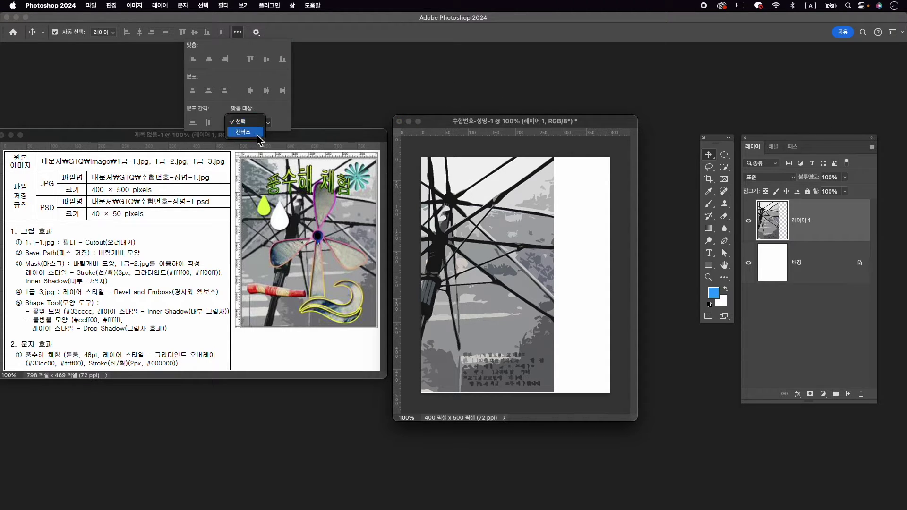
click(245, 131)
click(209, 59)
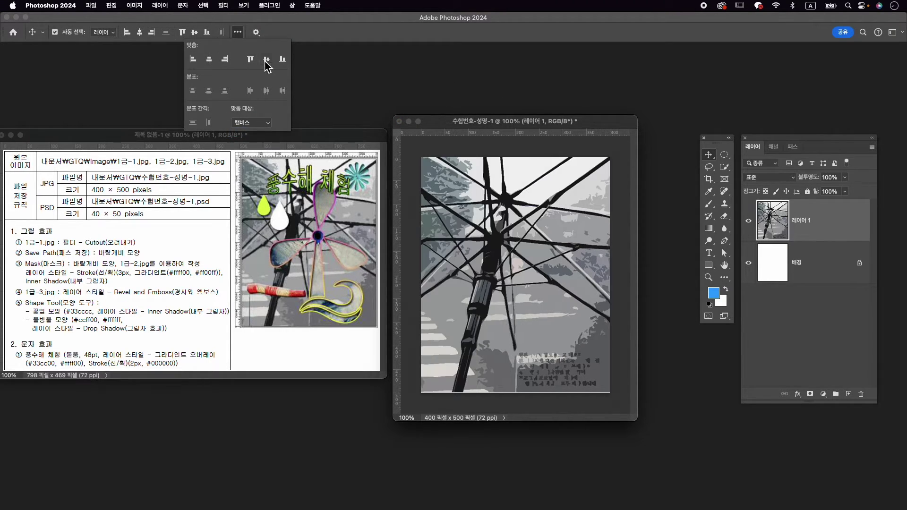
click(267, 59)
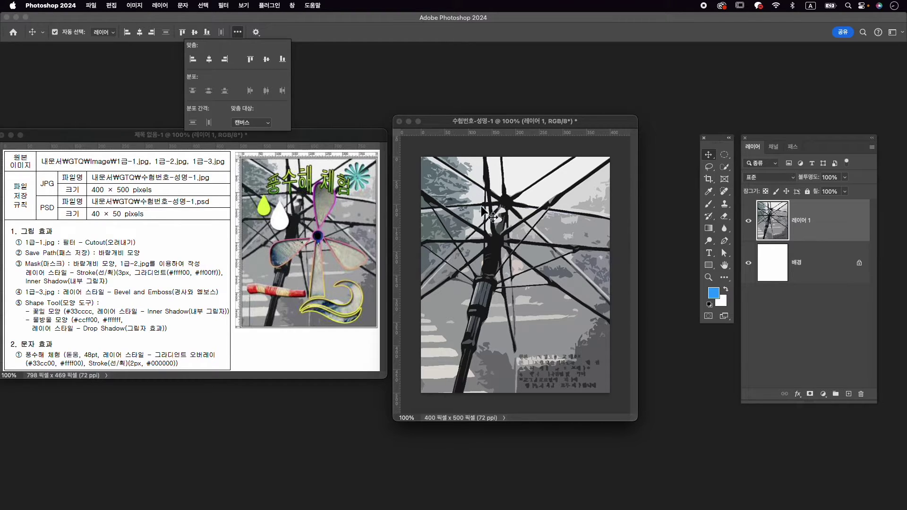
Rename the umbrella layer as 1-1.
double_click(807, 222)
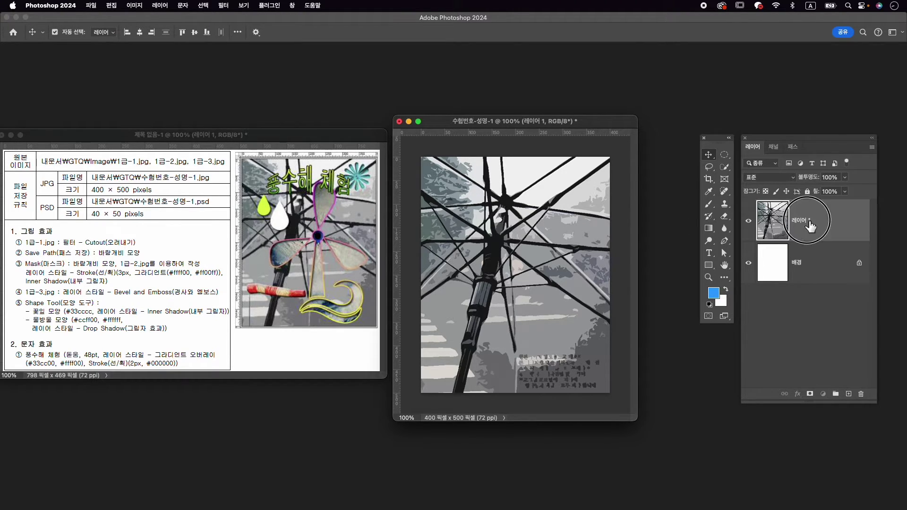
text(1-1)
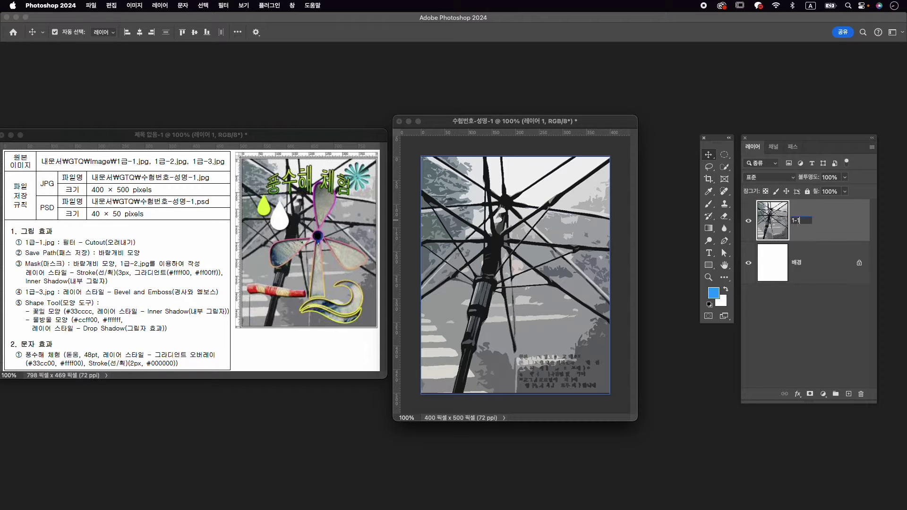
key(Return)
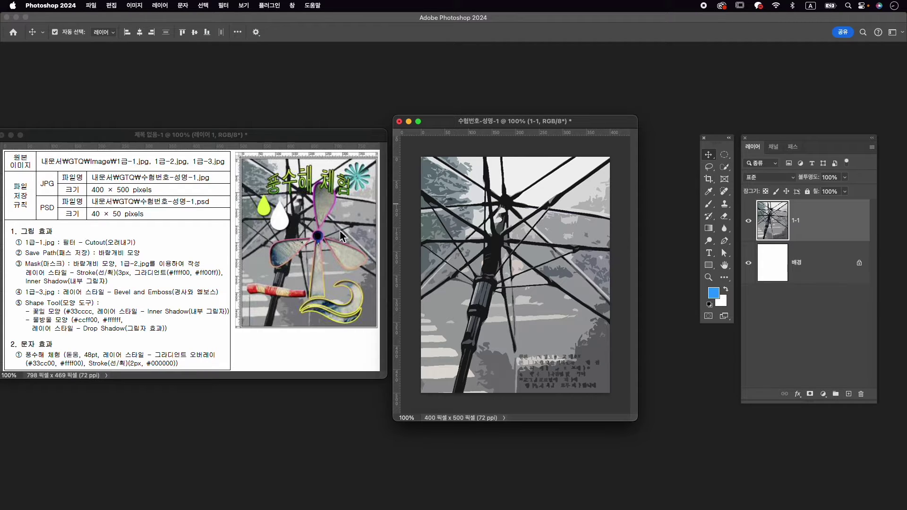
Set the Pen tool to Shape (모양) mode with a dark navy fill and no stroke.
key(p)
click(728, 241)
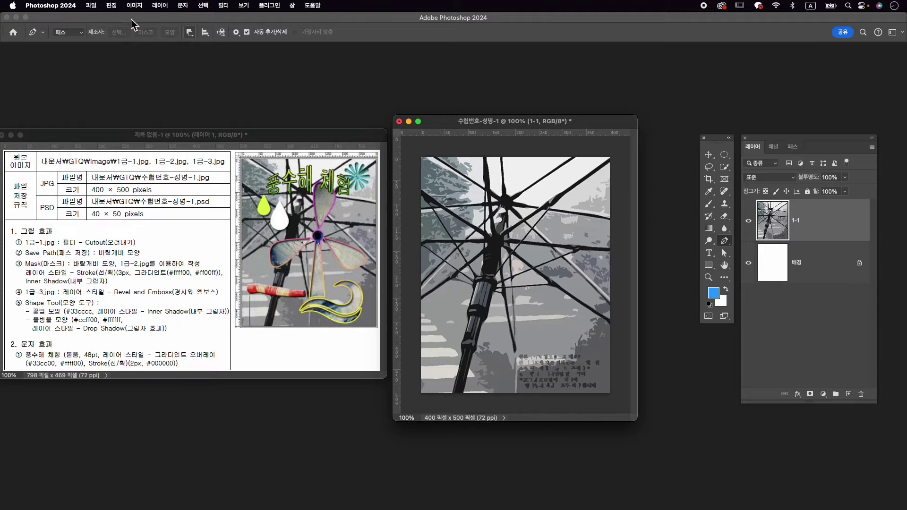
click(80, 31)
click(71, 22)
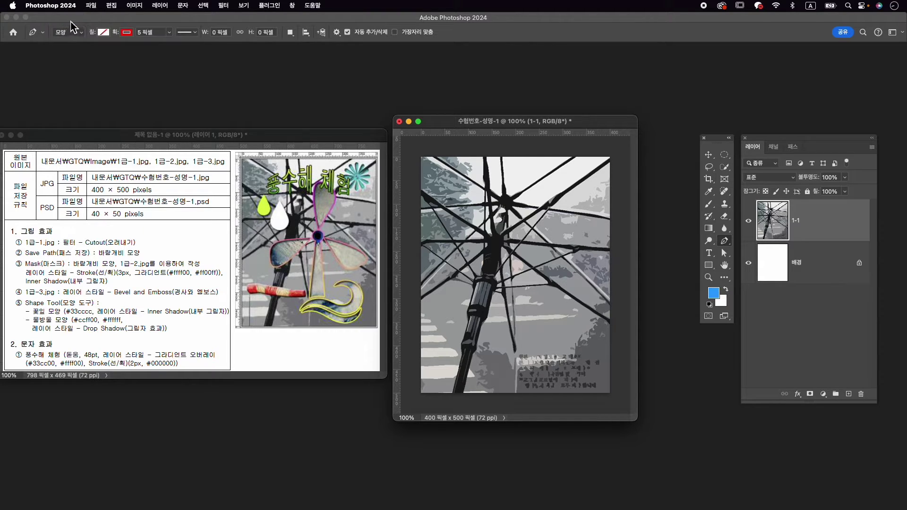
click(103, 33)
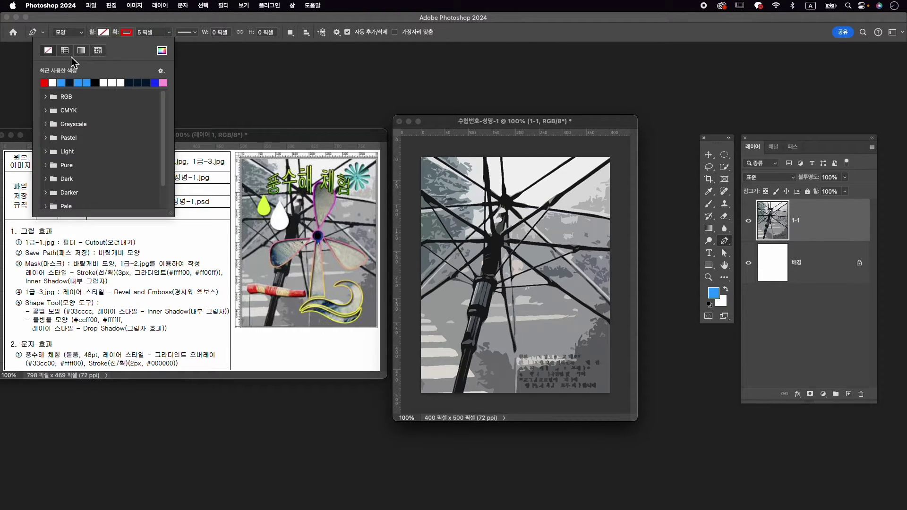
click(71, 85)
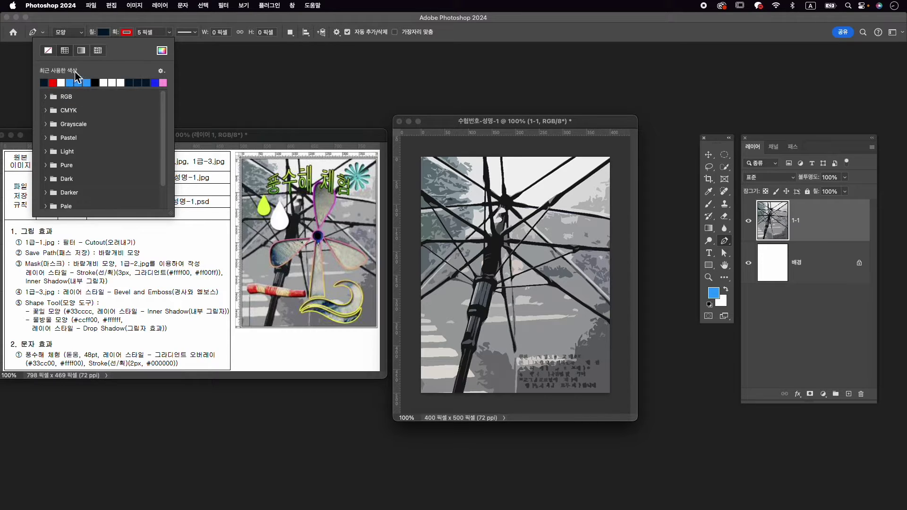
click(127, 33)
click(72, 52)
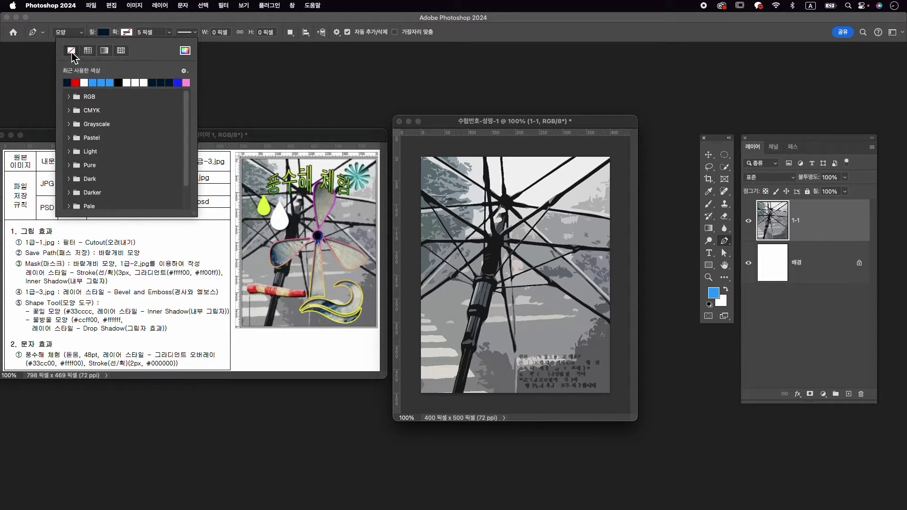
click(323, 59)
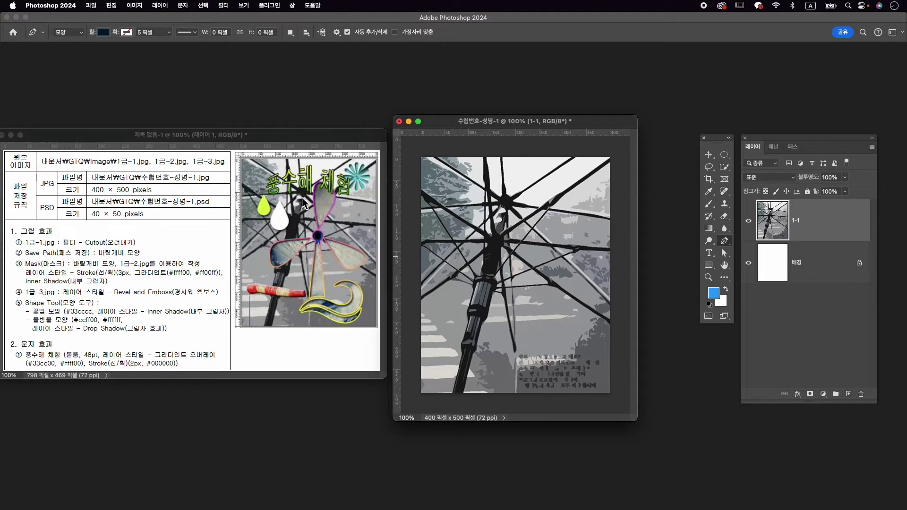
Add guides framing the pinwheel area: vertical at about 80 and 380 px, horizontal at about 80 and 400 px.
drag(397, 254, 464, 256)
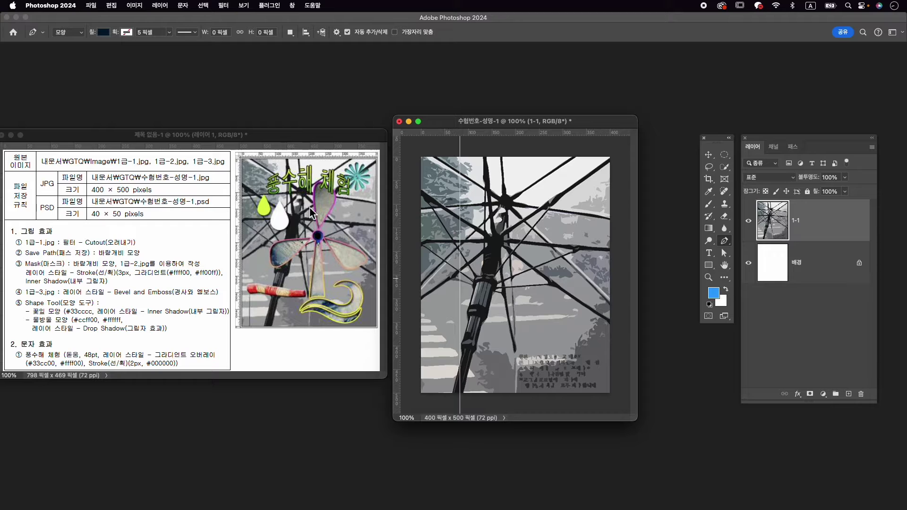
drag(528, 133, 538, 198)
drag(498, 133, 524, 350)
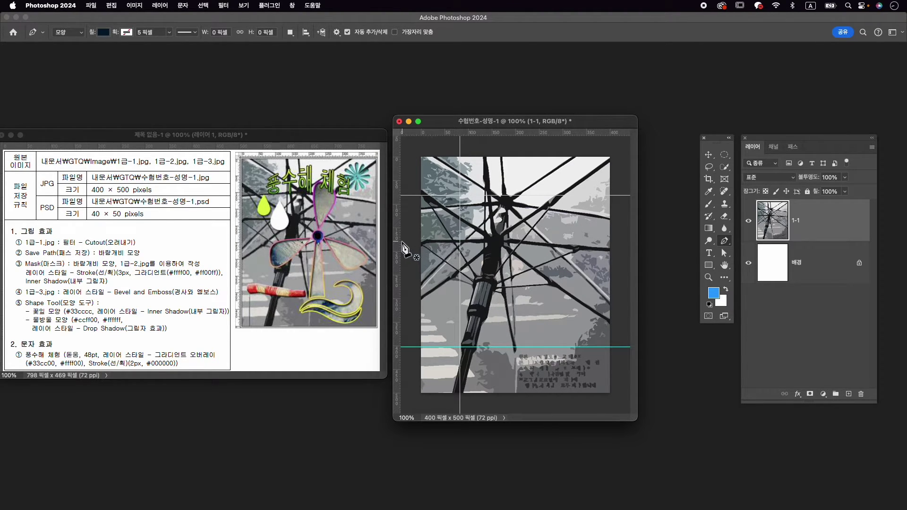
drag(396, 245, 600, 248)
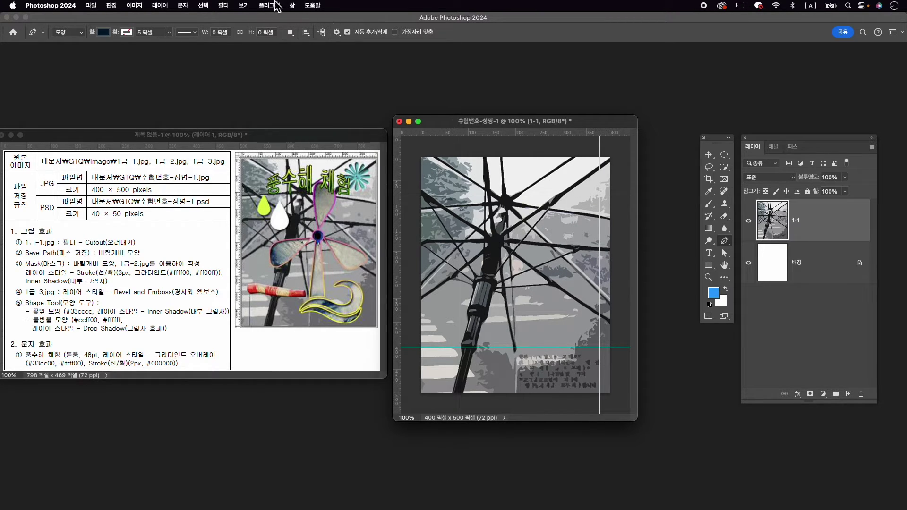
click(244, 6)
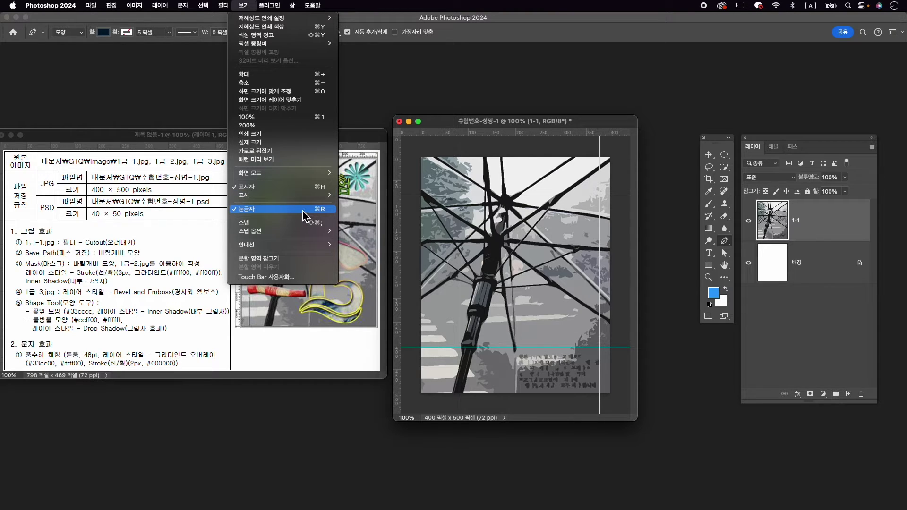
click(511, 128)
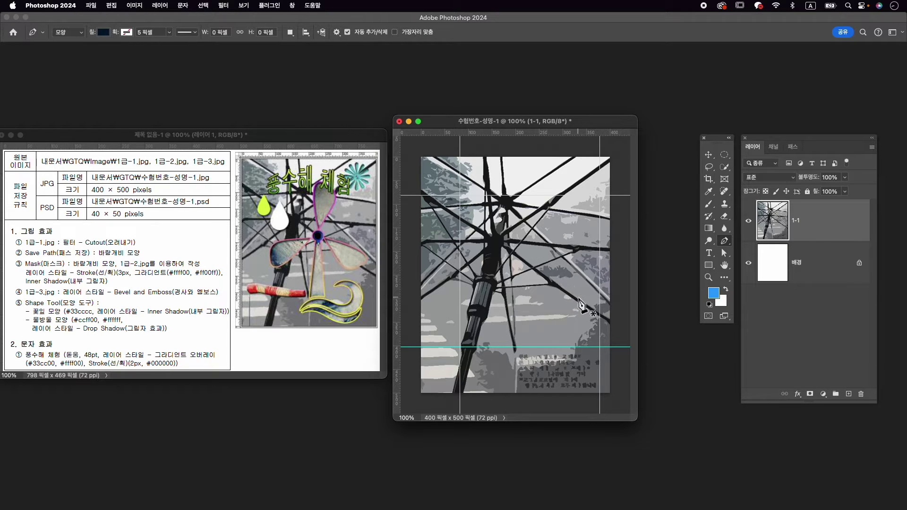
Draw the pinwheel's upper blade as a closed pen shape about 79 × 162 px, with a curved outer end tapering to a point at the centre.
scroll(575, 309, up, 3)
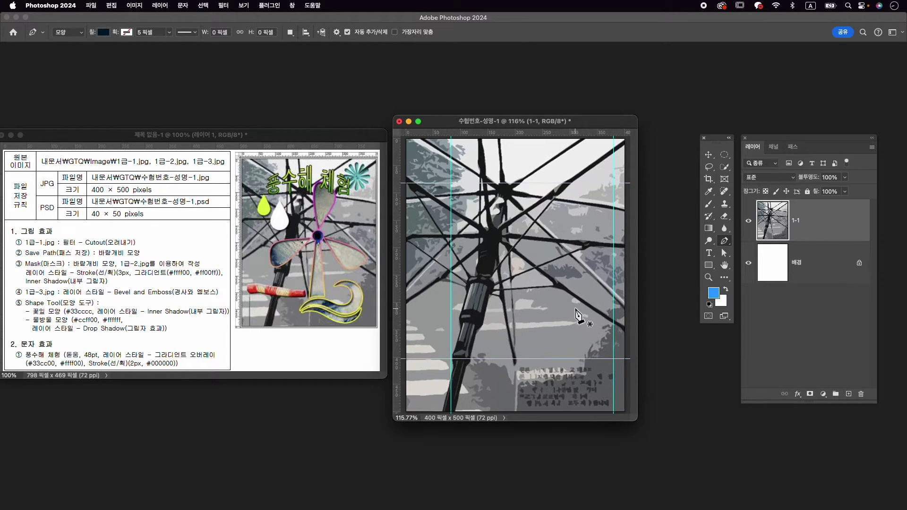
scroll(575, 308, up, 5)
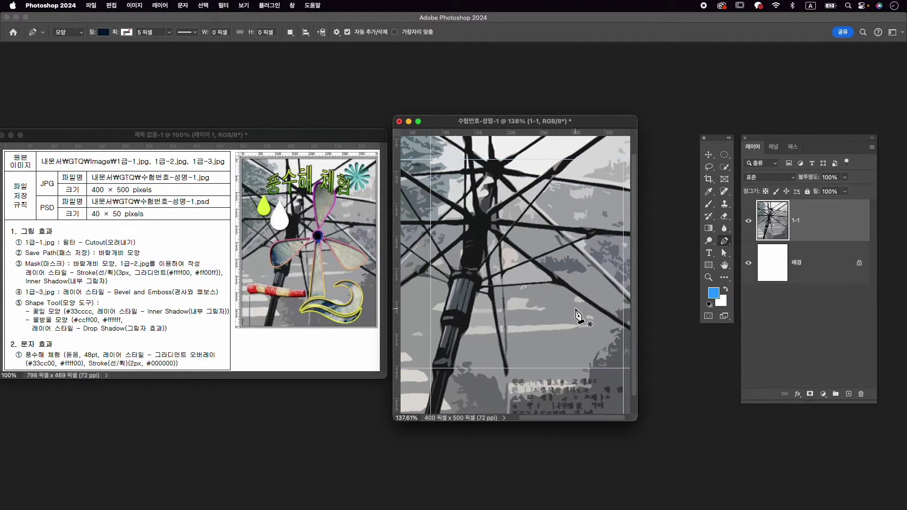
scroll(575, 309, down, 4)
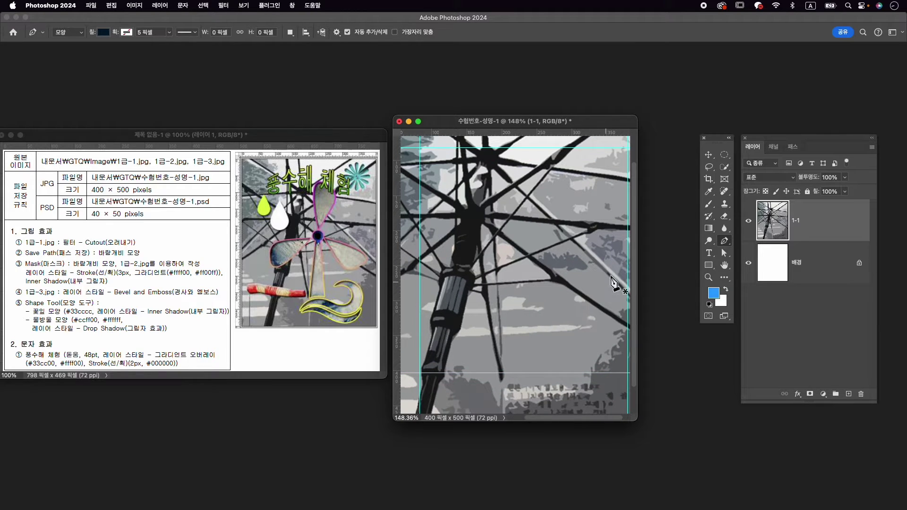
drag(587, 241, 578, 254)
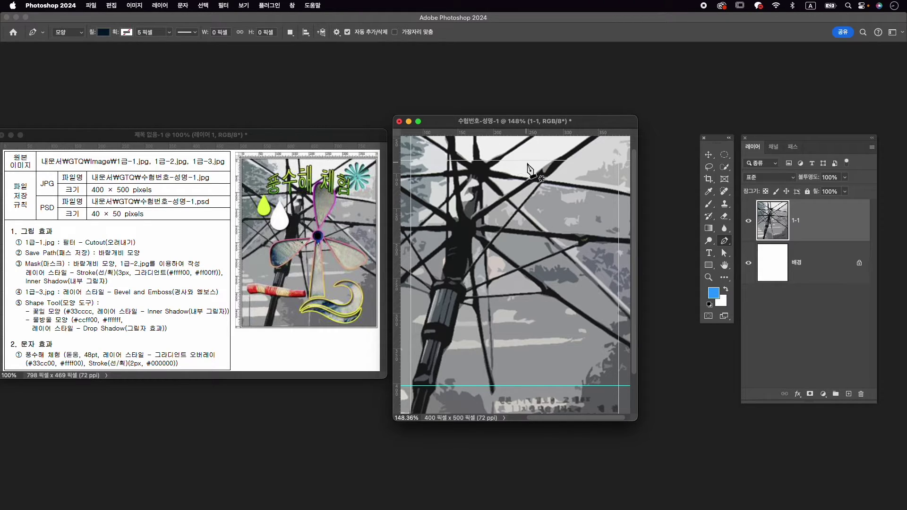
click(495, 160)
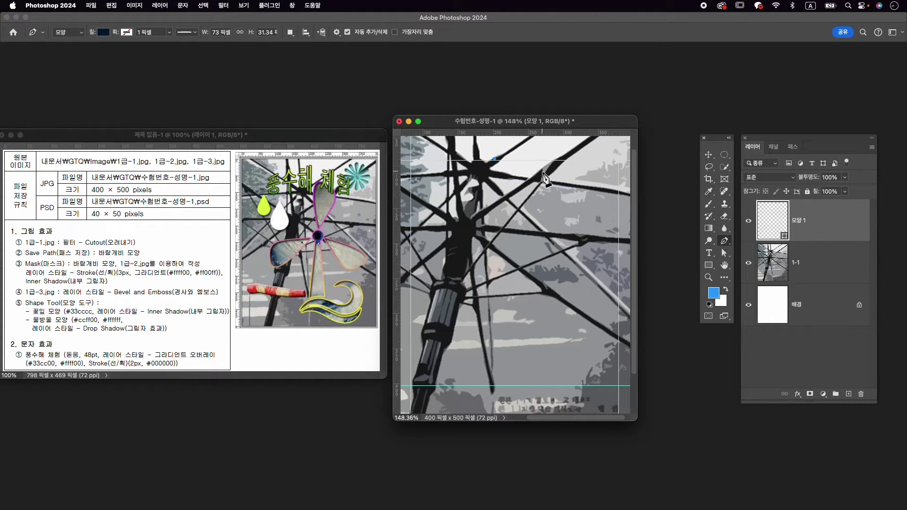
click(549, 180)
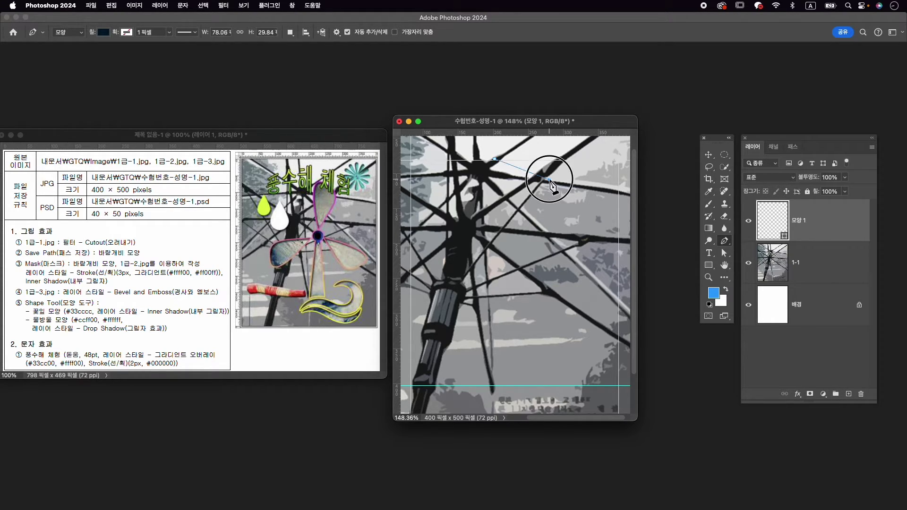
drag(559, 199, 559, 199)
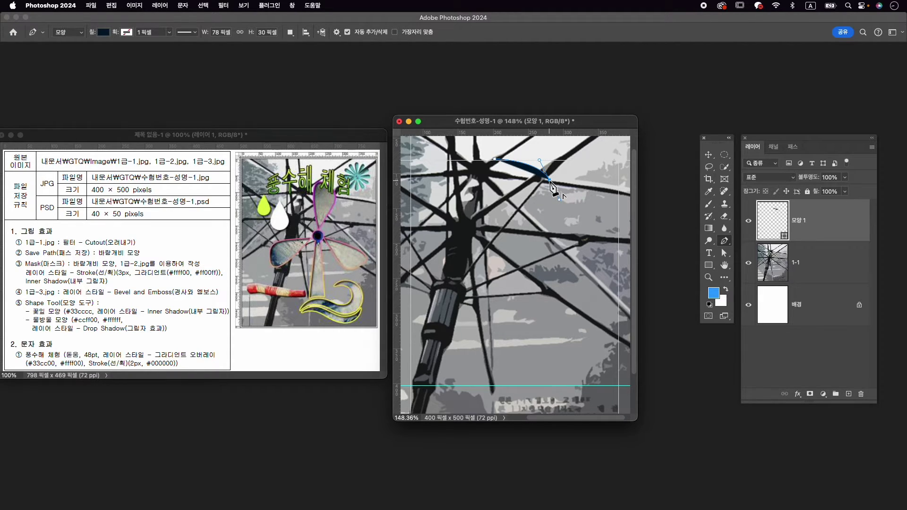
click(549, 180)
click(520, 273)
drag(520, 272, 509, 282)
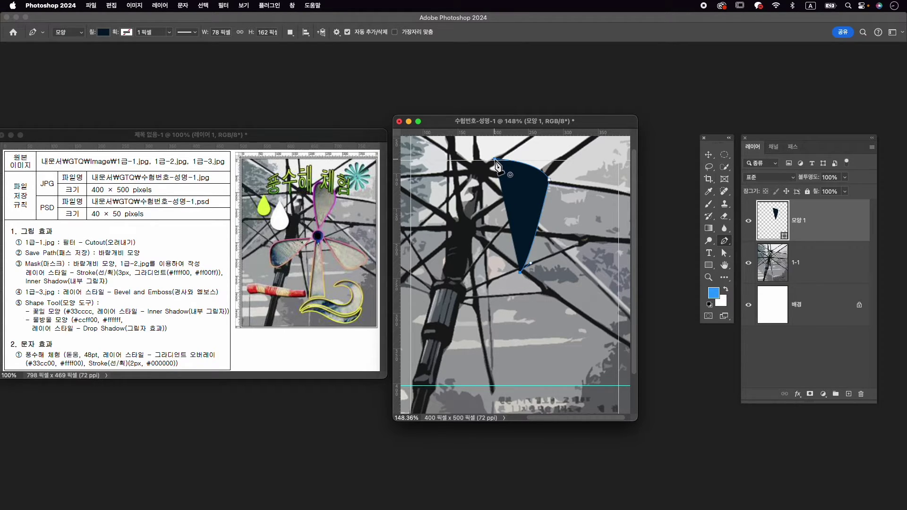
drag(494, 159, 499, 141)
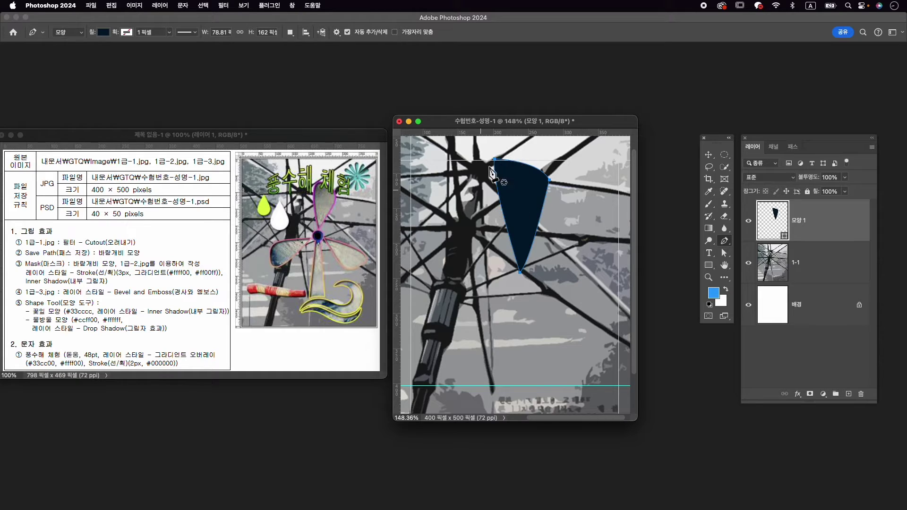
Draw the lower-right blade as a separate closed pen shape about 121 × 85 px, with a rounded outer end and its point near the centre.
click(533, 287)
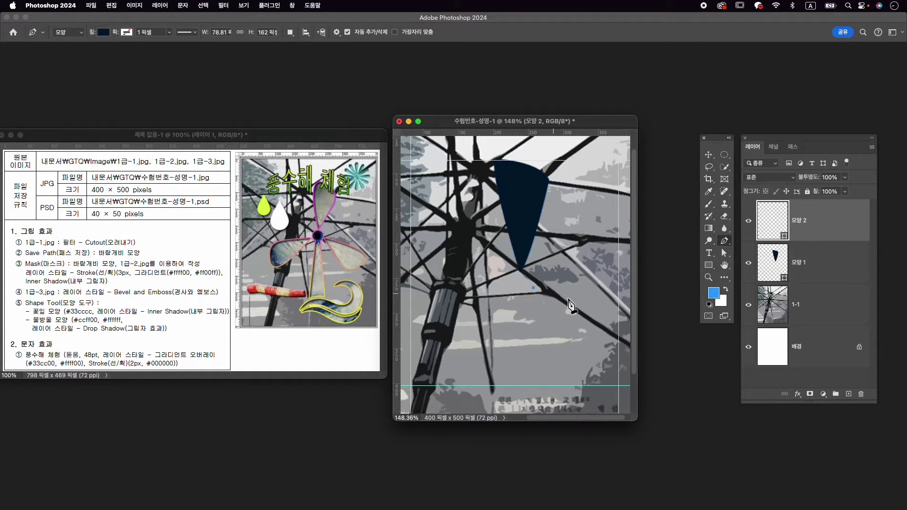
drag(618, 320, 624, 344)
alt+click(619, 320)
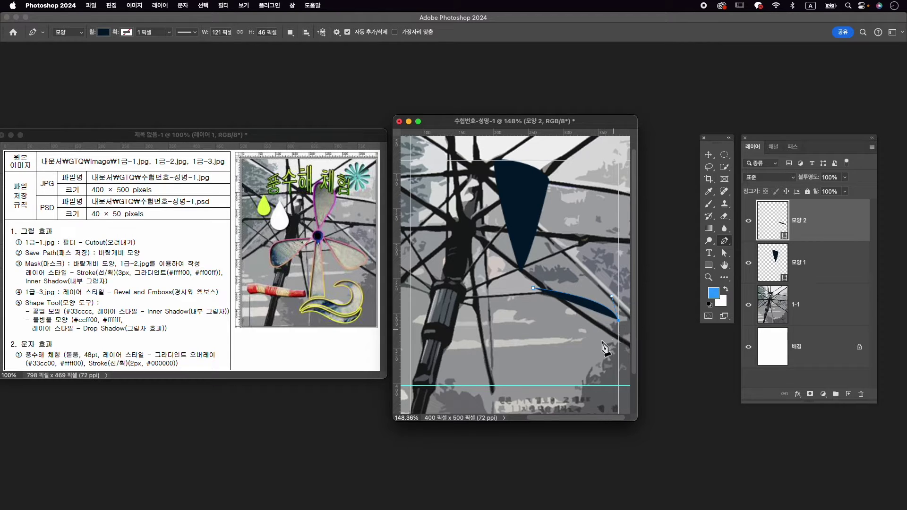
click(579, 347)
drag(548, 349, 547, 348)
alt+click(578, 347)
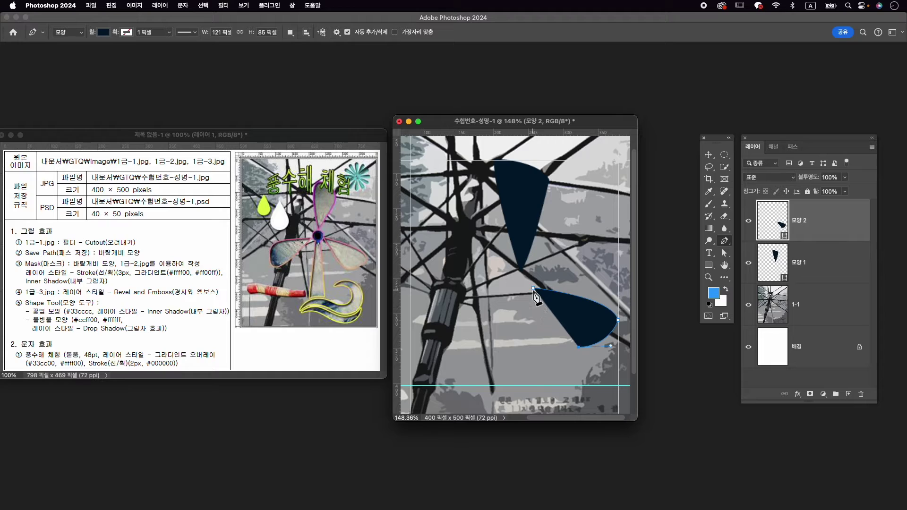
click(533, 289)
Draw the round hub and widening handle as one closed pen shape about 53 × 158 px, ending at the lower horizontal guide.
click(519, 276)
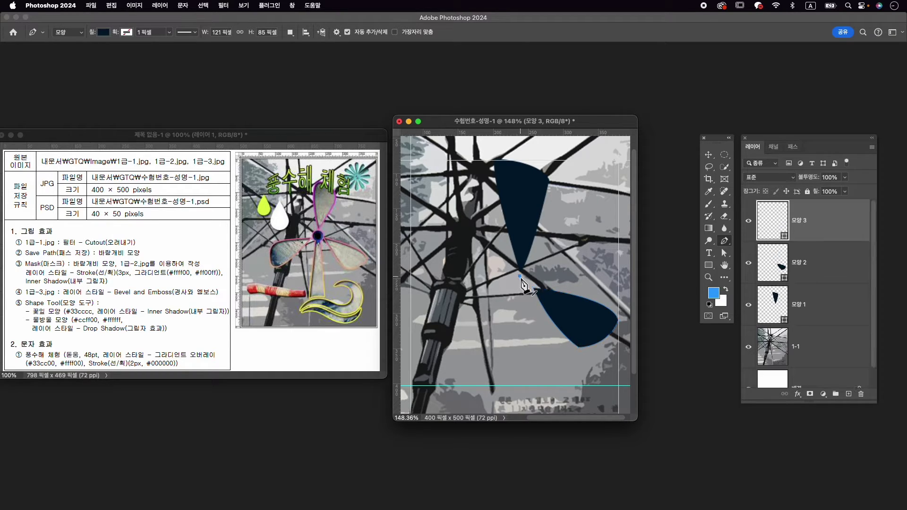
drag(530, 286, 526, 295)
alt+click(530, 286)
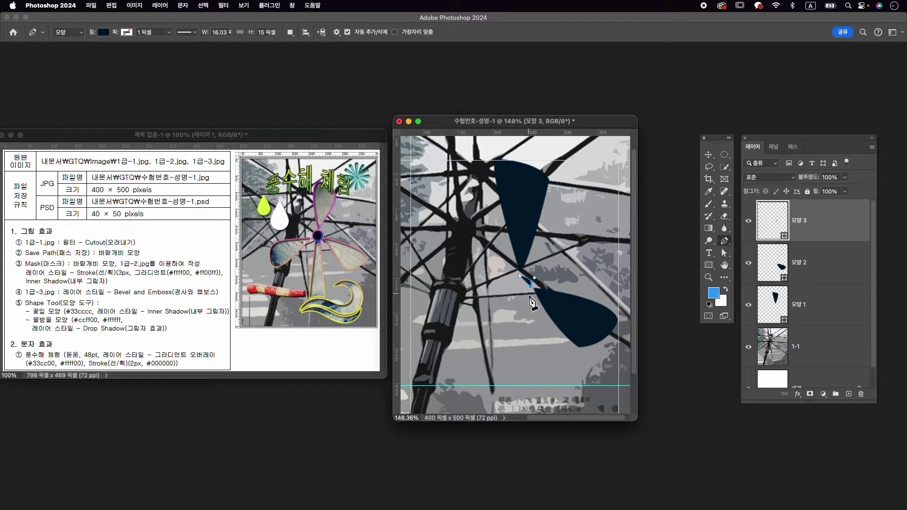
click(519, 299)
scroll(531, 301, up, 2)
scroll(533, 308, up, 1)
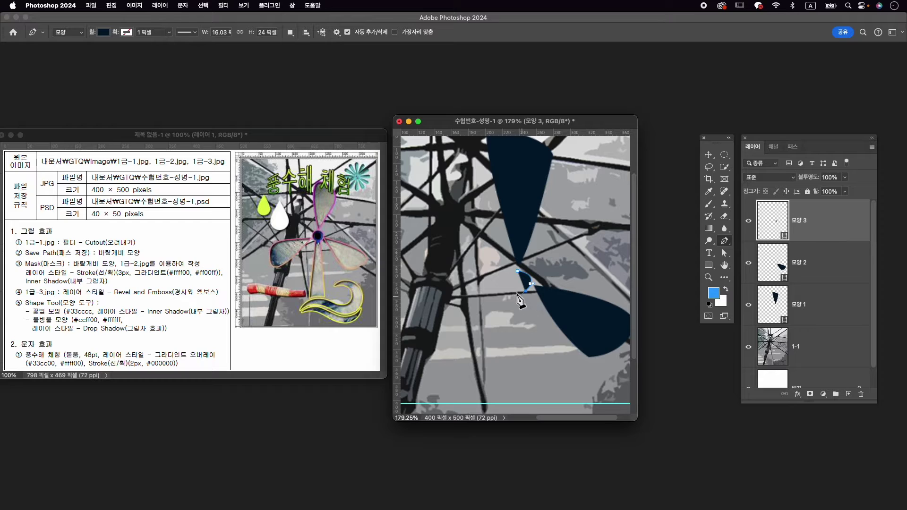
alt+click(526, 292)
click(554, 404)
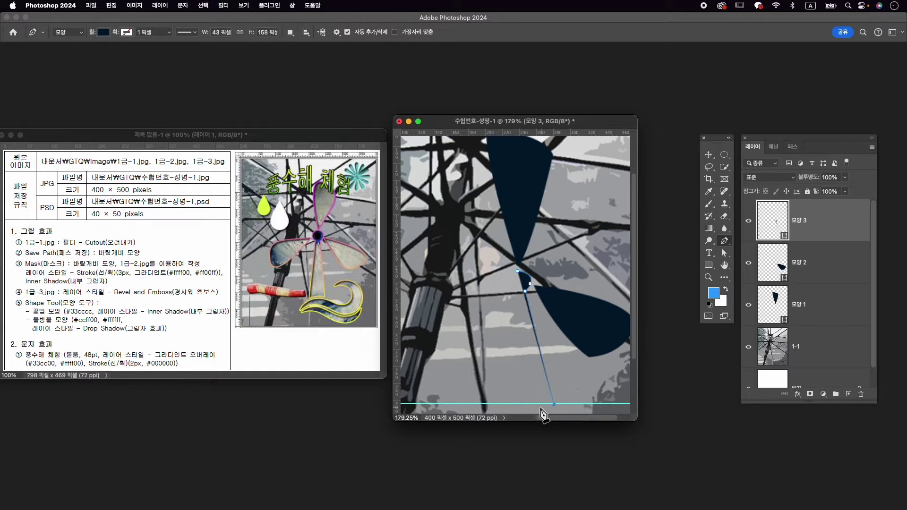
drag(514, 404, 501, 410)
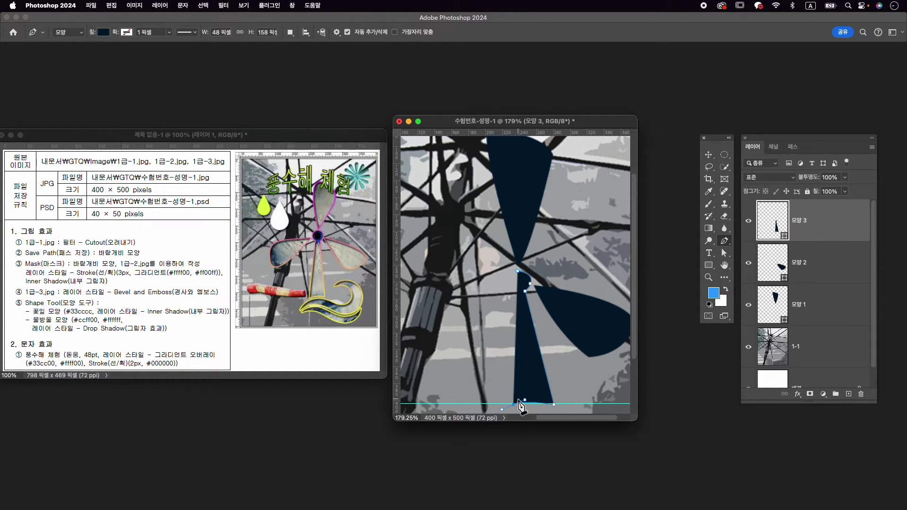
alt+click(513, 405)
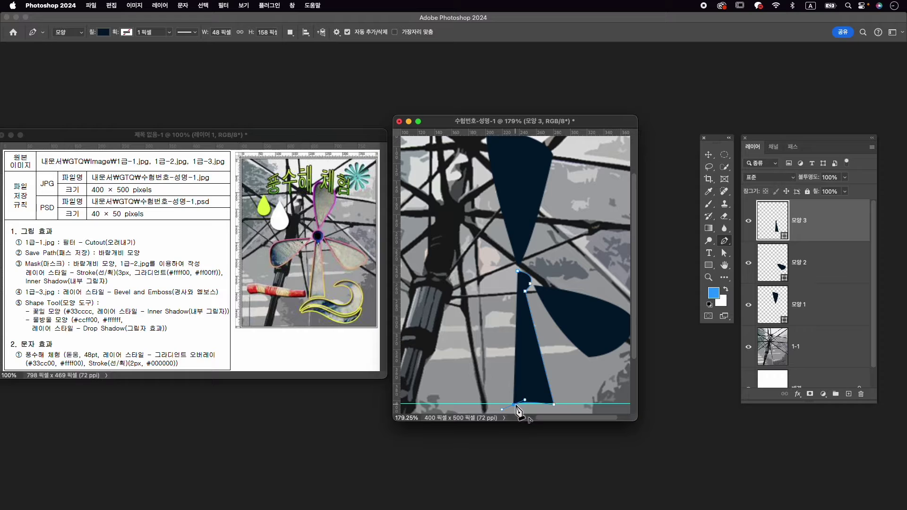
click(516, 291)
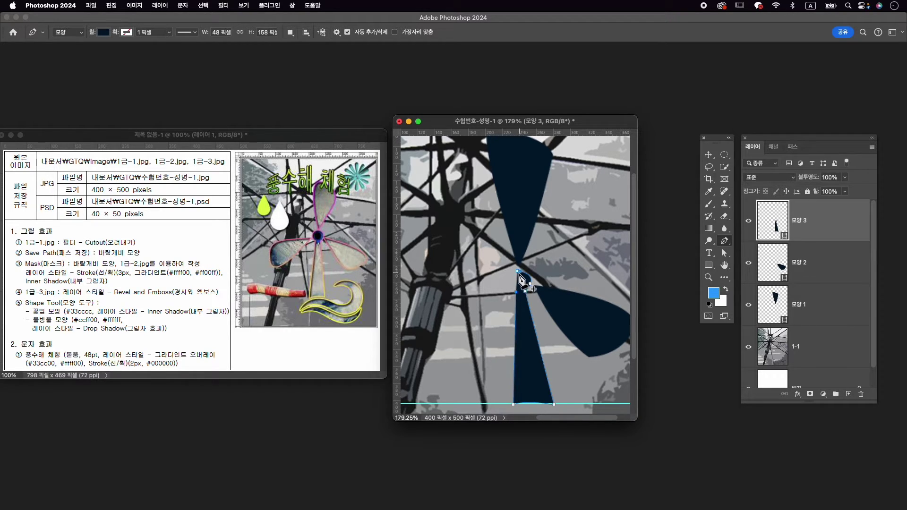
alt+click(515, 292)
drag(518, 271, 534, 259)
Draw the left blade as a closed pen shape about 143 × 76 px, from beside the hub out to the left vertical guide.
scroll(527, 308, down, 1)
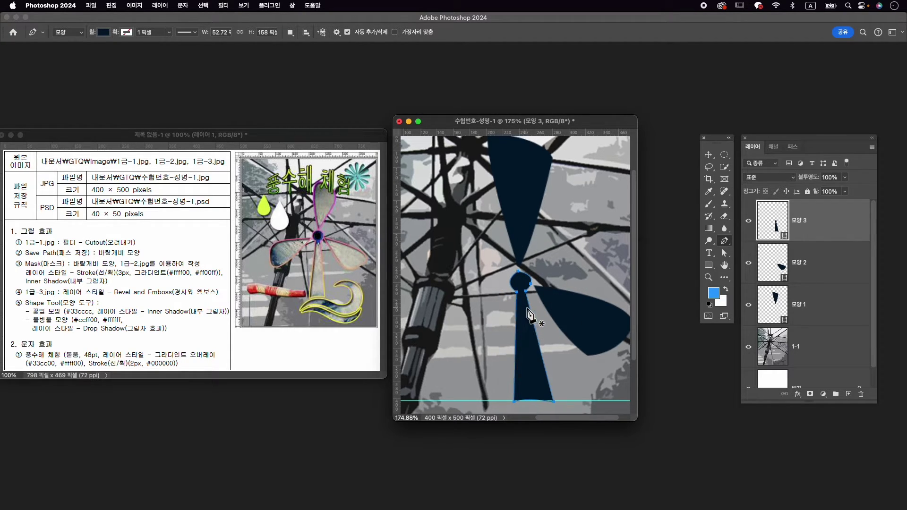
scroll(527, 309, down, 2)
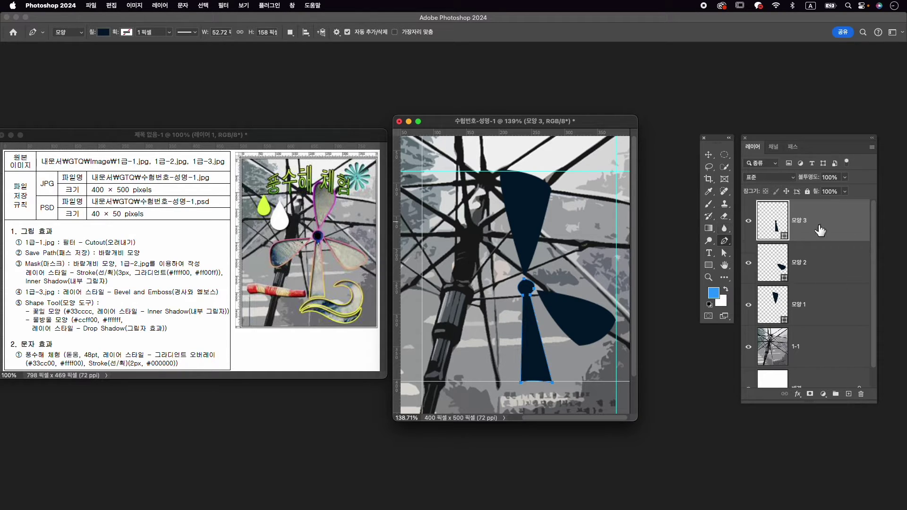
click(515, 282)
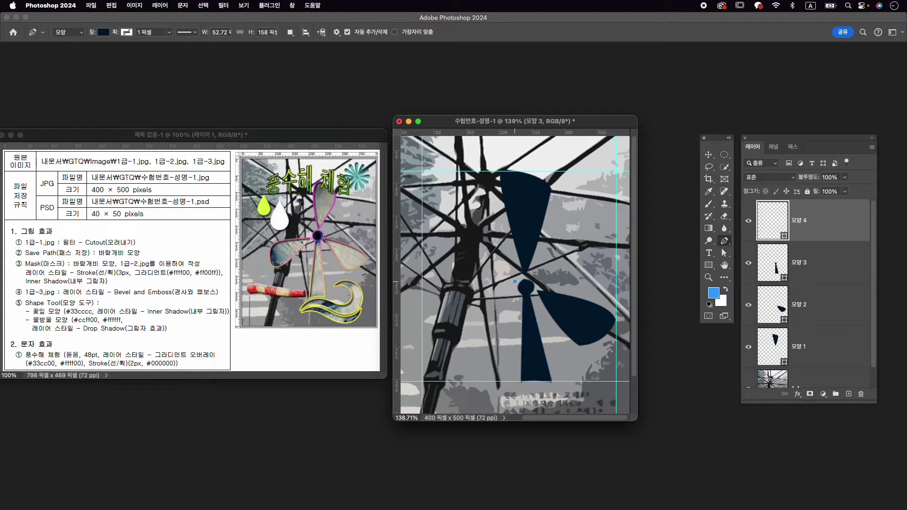
drag(429, 293, 423, 347)
alt+click(429, 293)
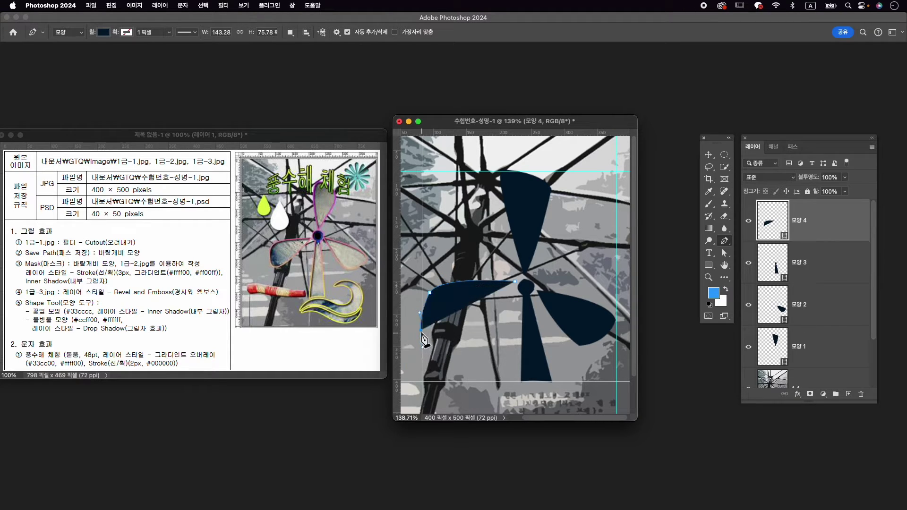
alt+click(421, 331)
drag(515, 282, 550, 243)
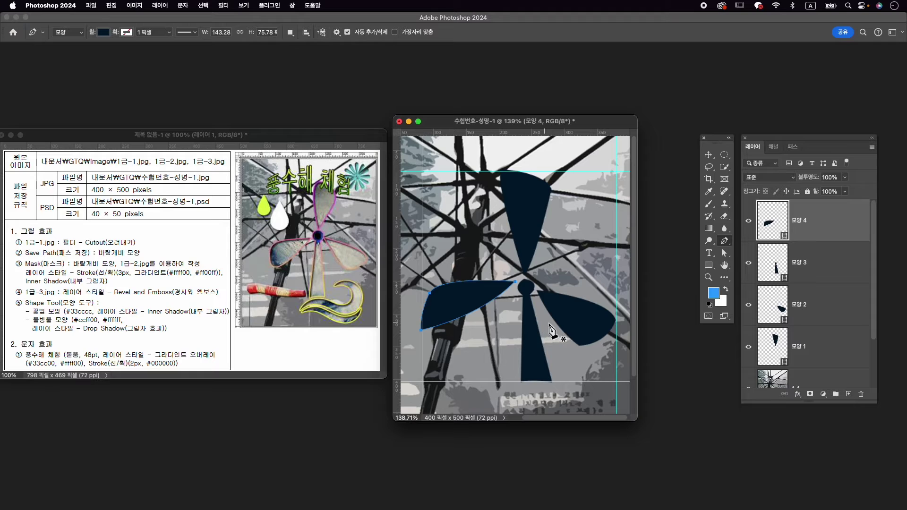
Start a wave shape below the handle, tracing its curved upper edge rightward and up to the curl's tip, about 147 × 52 px.
scroll(542, 307, down, 3)
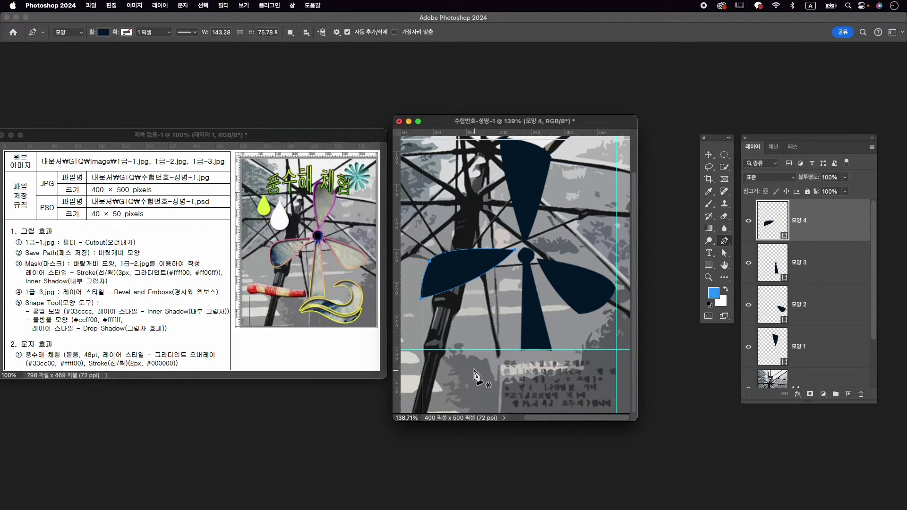
click(497, 363)
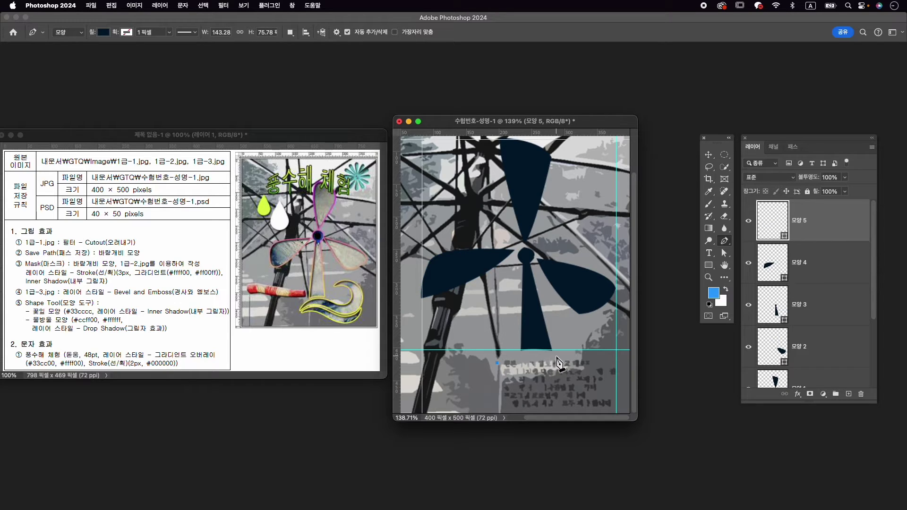
drag(552, 361, 605, 346)
alt+click(542, 356)
alt+click(592, 358)
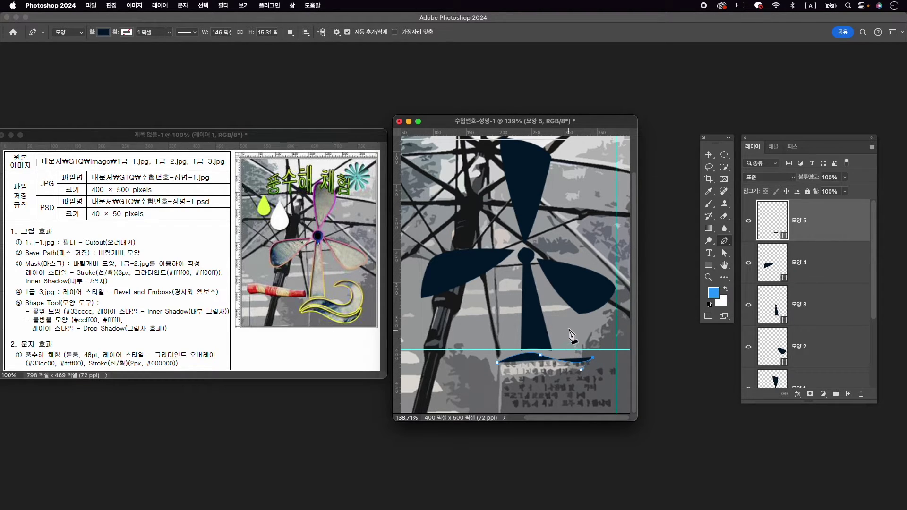
drag(564, 331, 528, 342)
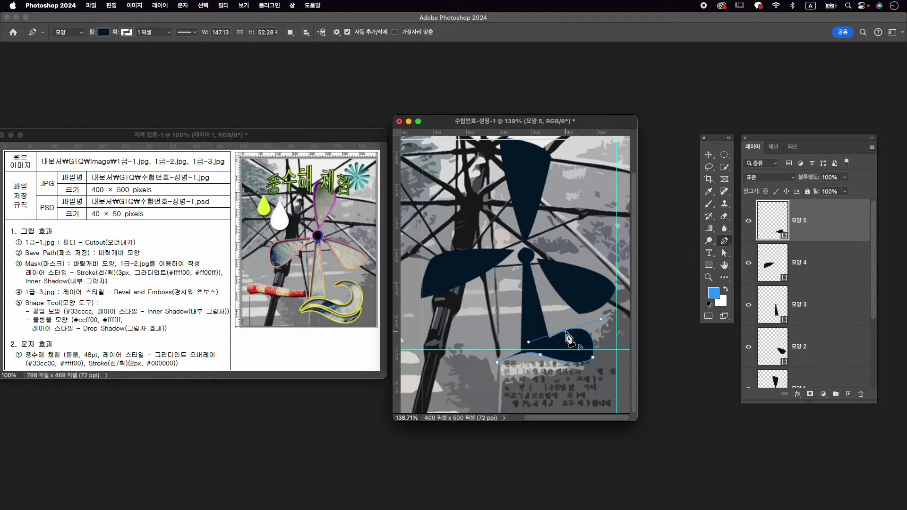
click(565, 331)
Close the wave shape with an outer edge around the curl and back along the underside, about 175 × 84 px overall.
drag(607, 334, 626, 355)
alt+click(607, 334)
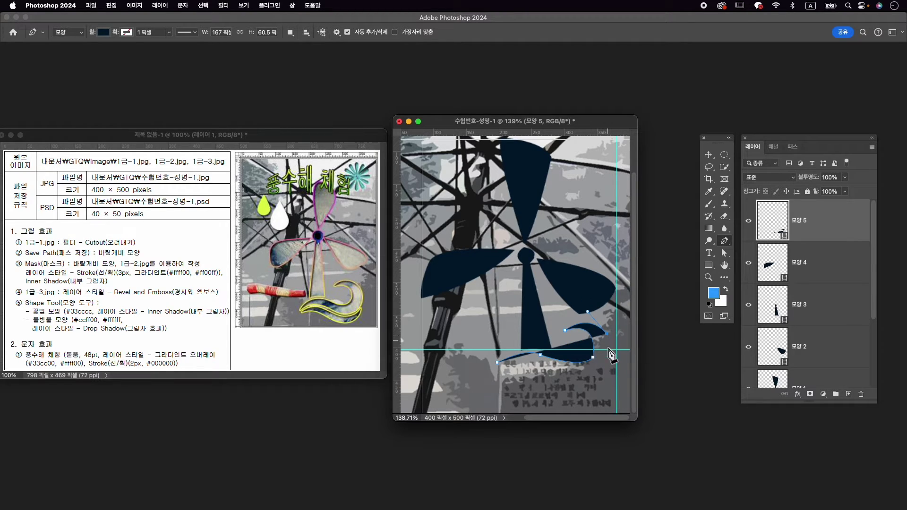
drag(582, 377, 522, 370)
alt+click(583, 379)
click(543, 368)
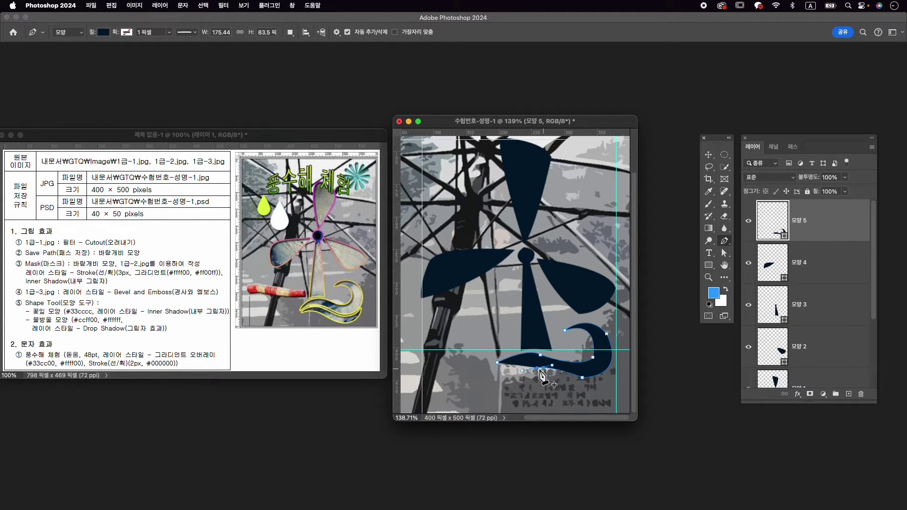
alt+click(538, 368)
drag(490, 373, 487, 374)
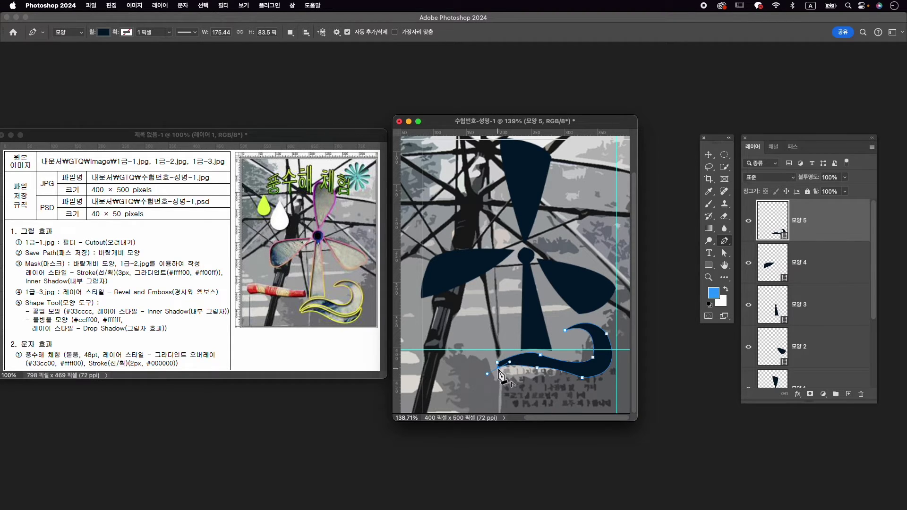
click(499, 364)
Draw a thinner wave as a closed pen shape about 174 × 36 px, directly beneath the first wave and following its underside.
click(500, 370)
drag(535, 371, 547, 378)
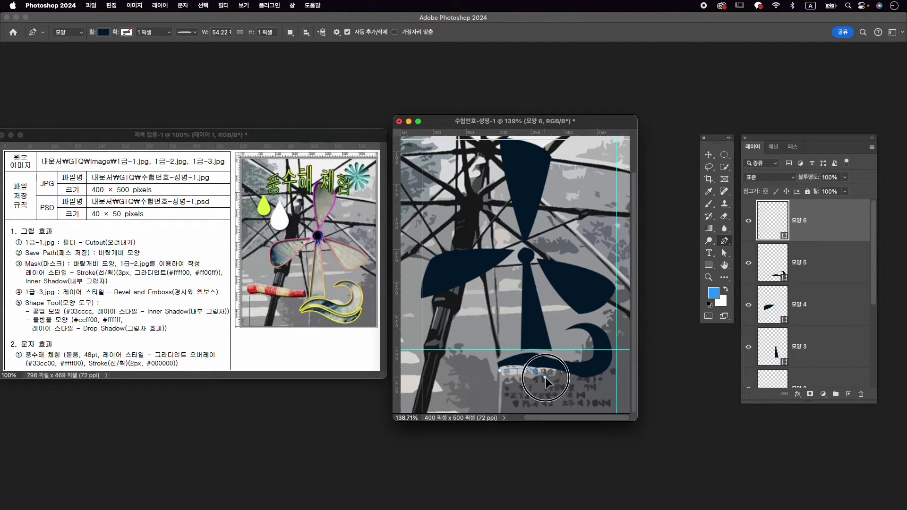
click(536, 373)
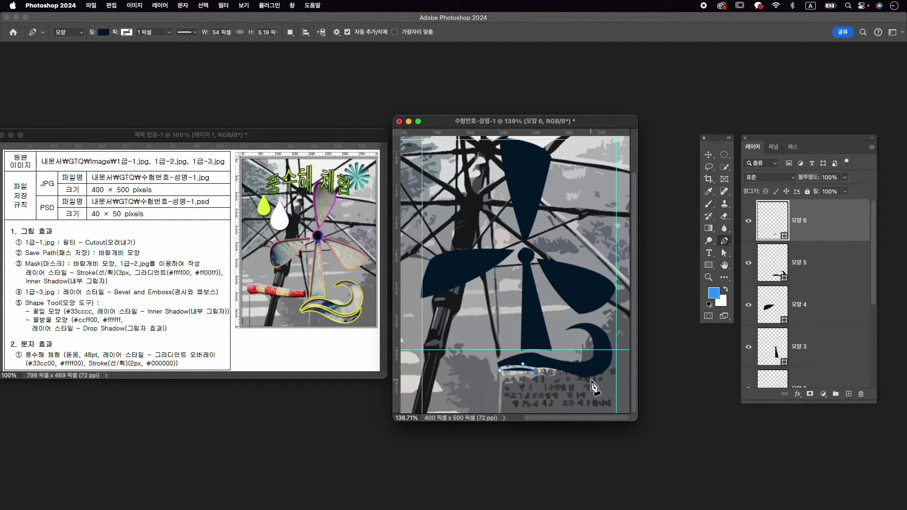
drag(612, 377, 494, 383)
alt+click(592, 380)
alt+click(590, 391)
click(500, 370)
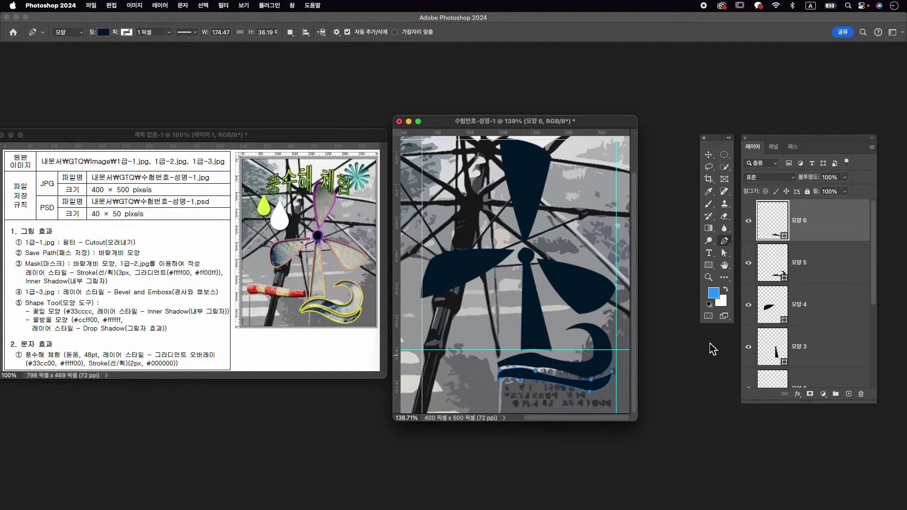
Reshape the lower wave's left end with the Path Selection tools, narrowing the shape to about 172 × 35 px.
key(a)
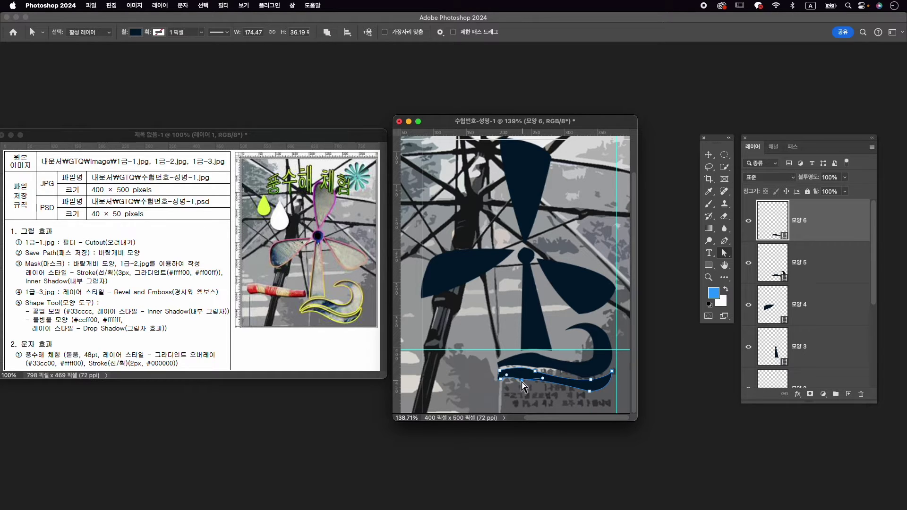
mouse_move(521, 380)
mouse_down()
mouse_move(499, 379)
mouse_move(506, 372)
mouse_up()
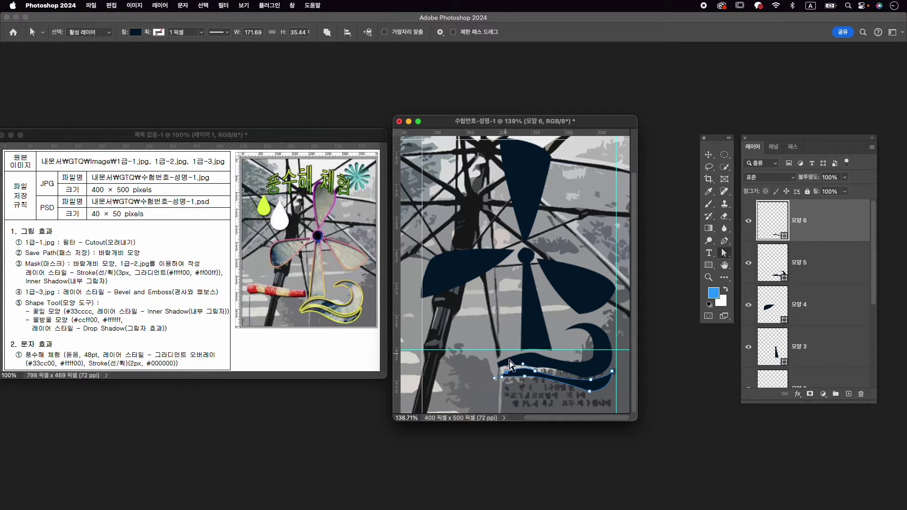
click(501, 364)
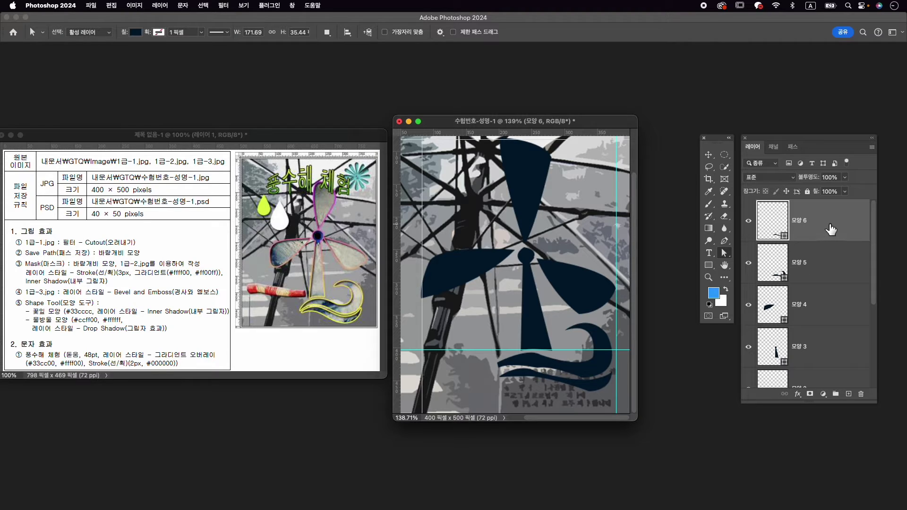
Merge the six pen shape layers into one shape layer and check it by toggling its visibility.
scroll(765, 263, down, 5)
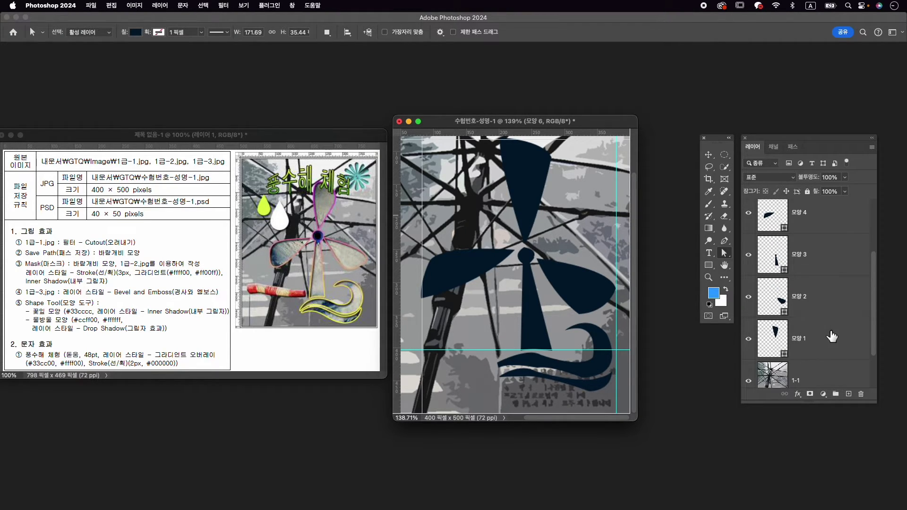
shift+click(835, 338)
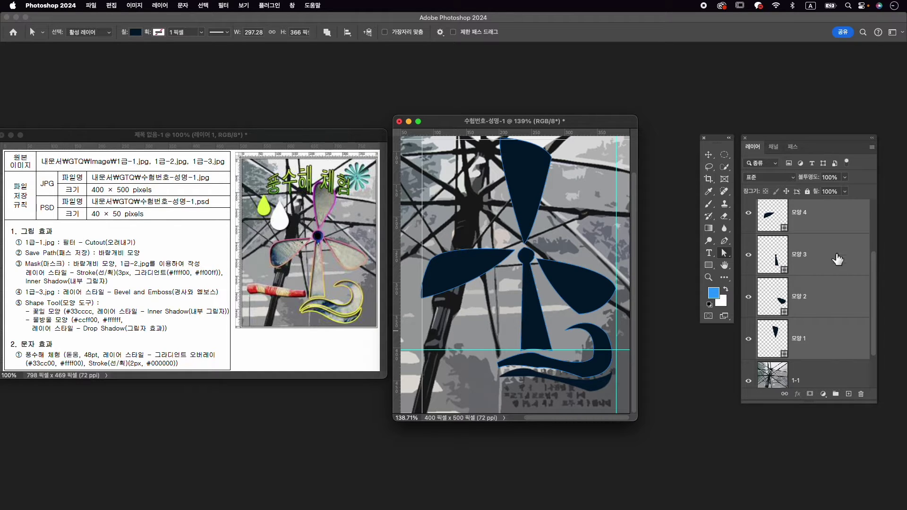
right_click(835, 228)
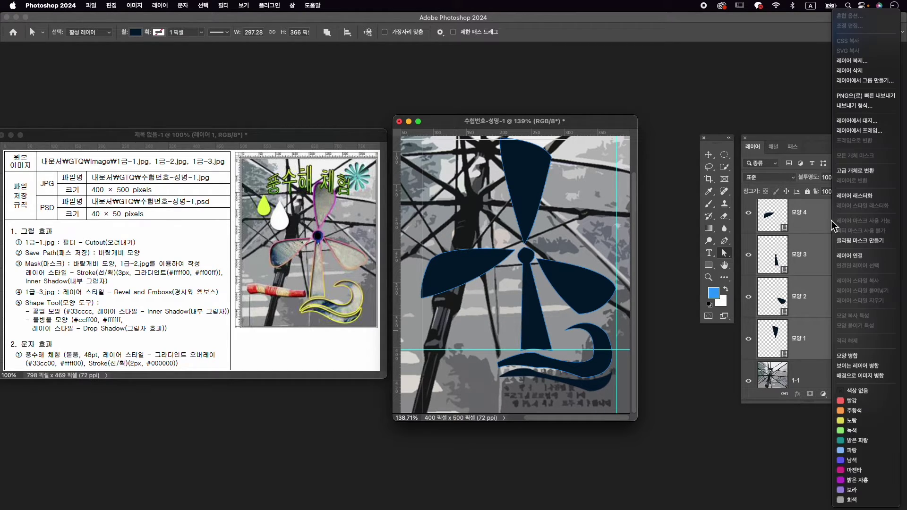
click(853, 355)
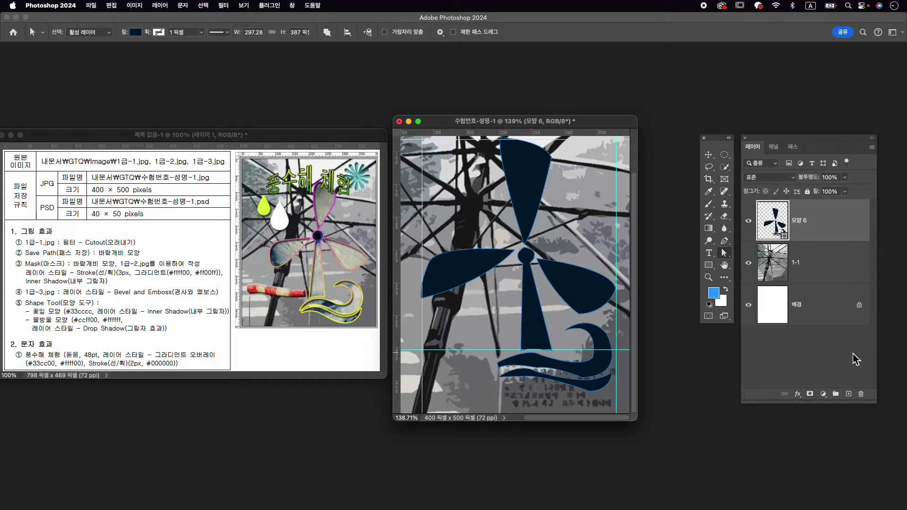
click(749, 221)
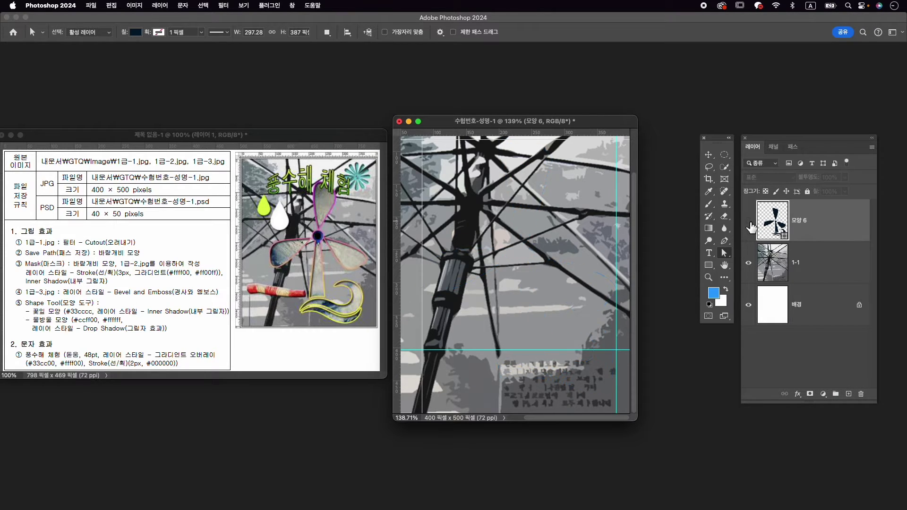
click(748, 221)
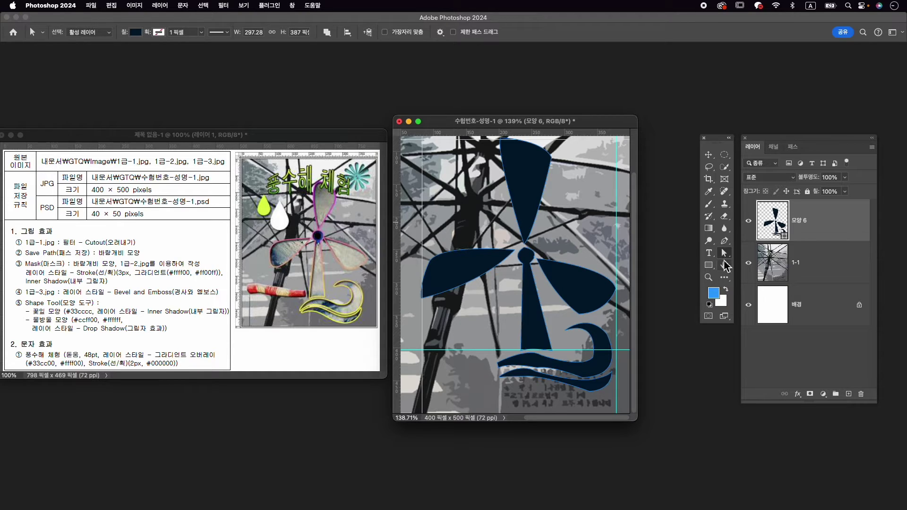
Refine the upper wave's left tip, underside and inner curl by adjusting its anchor points and direction handles.
click(590, 359)
drag(537, 368, 522, 364)
mouse_move(569, 381)
mouse_down()
mouse_move(544, 376)
mouse_move(537, 364)
mouse_move(552, 375)
mouse_up()
click(544, 363)
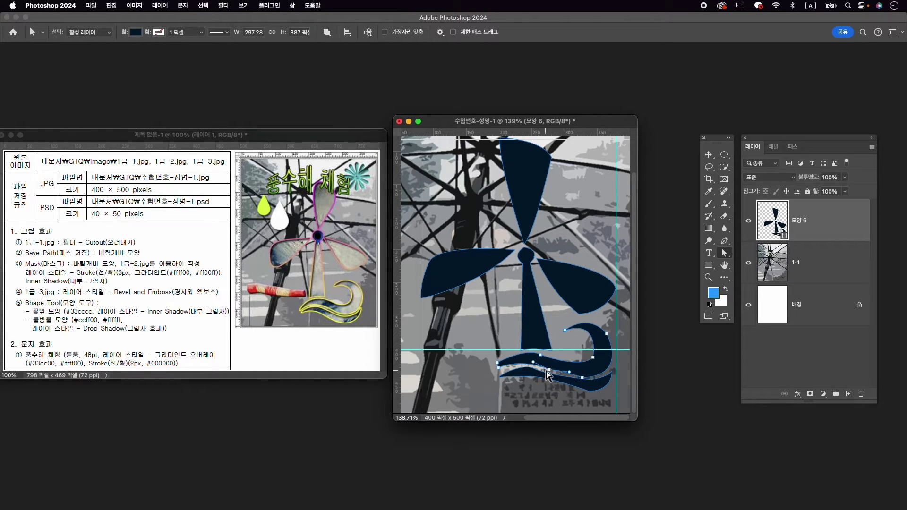
drag(498, 367, 516, 347)
drag(592, 357, 590, 353)
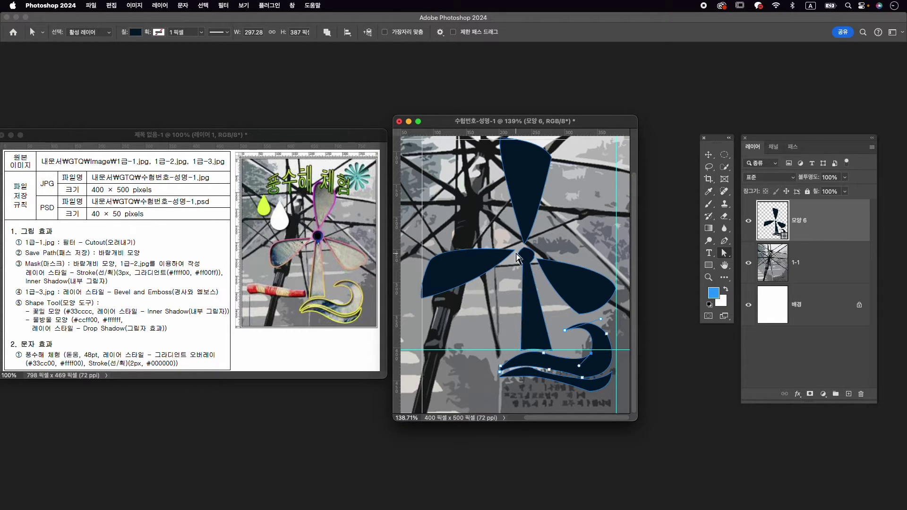
Reshape the right blade by moving its outer anchor up and outward and raising its lower anchor slightly.
drag(513, 250, 537, 255)
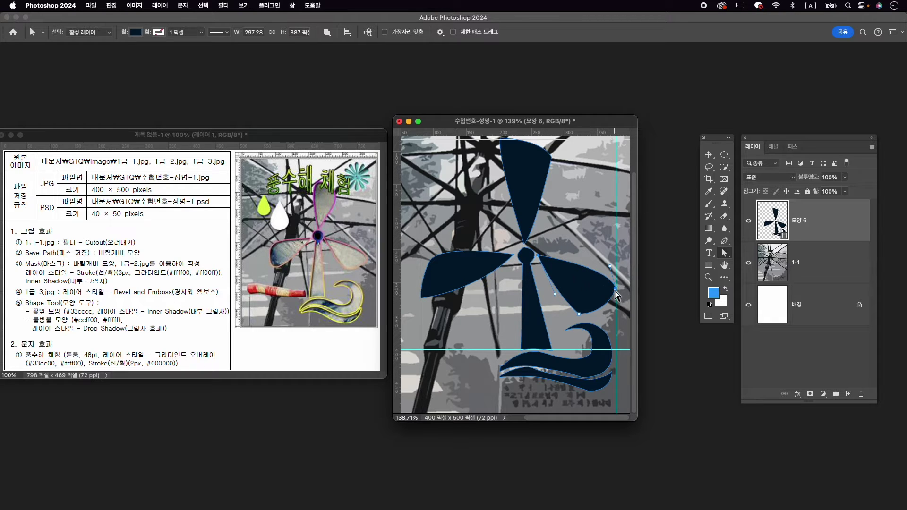
drag(615, 290, 617, 279)
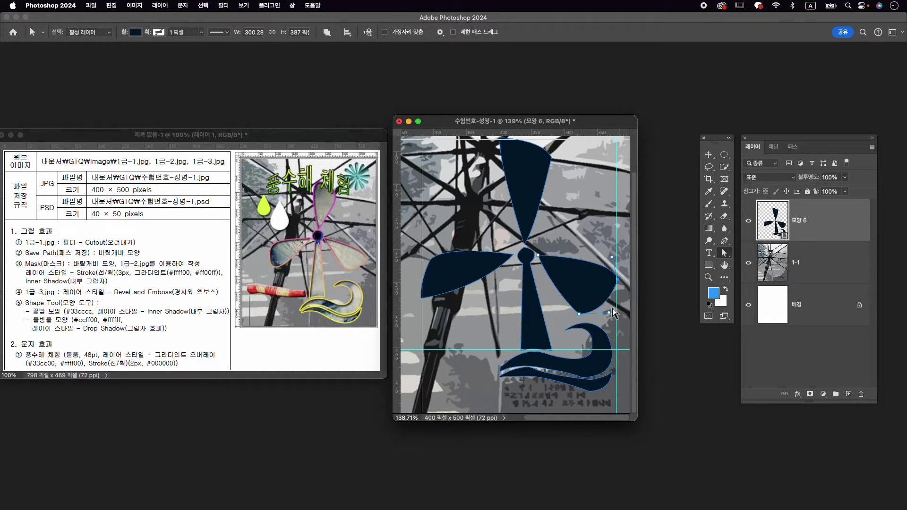
drag(579, 314, 580, 309)
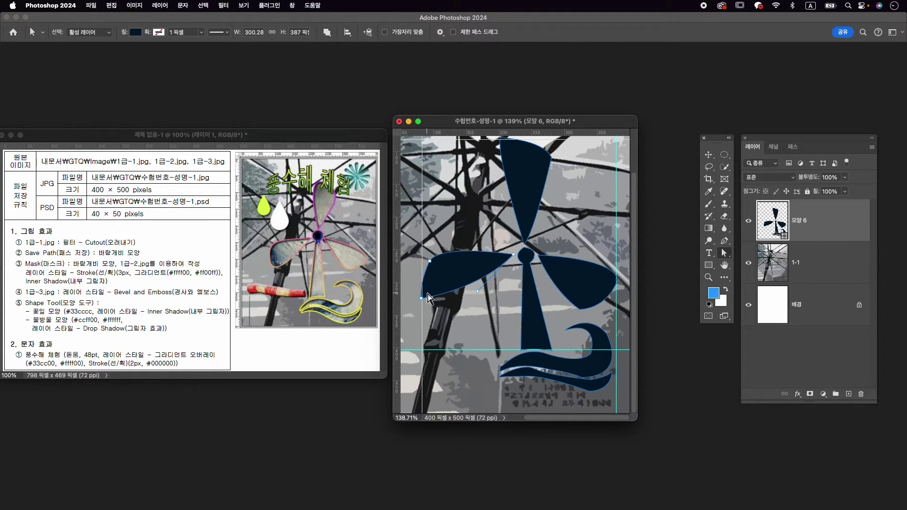
Round the outer corners of the left, top and right blades with the Convert Point tool.
click(725, 242)
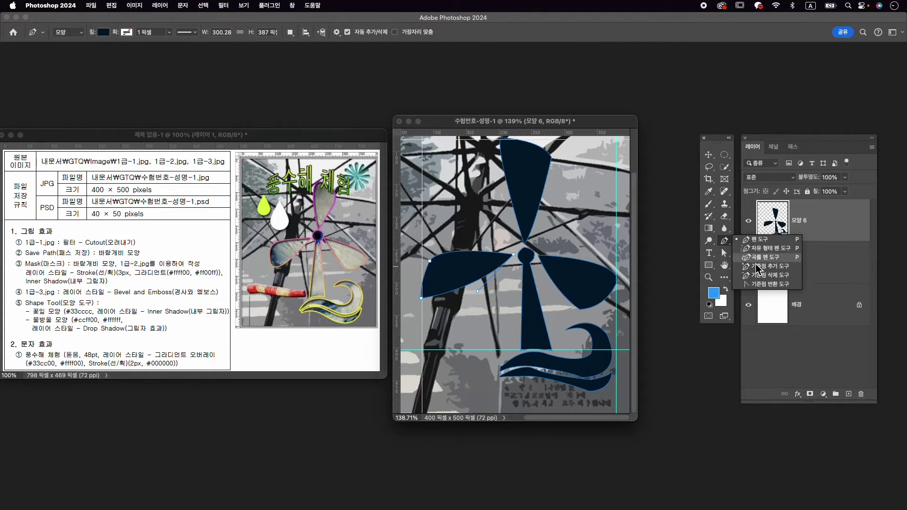
click(766, 284)
drag(421, 298, 423, 309)
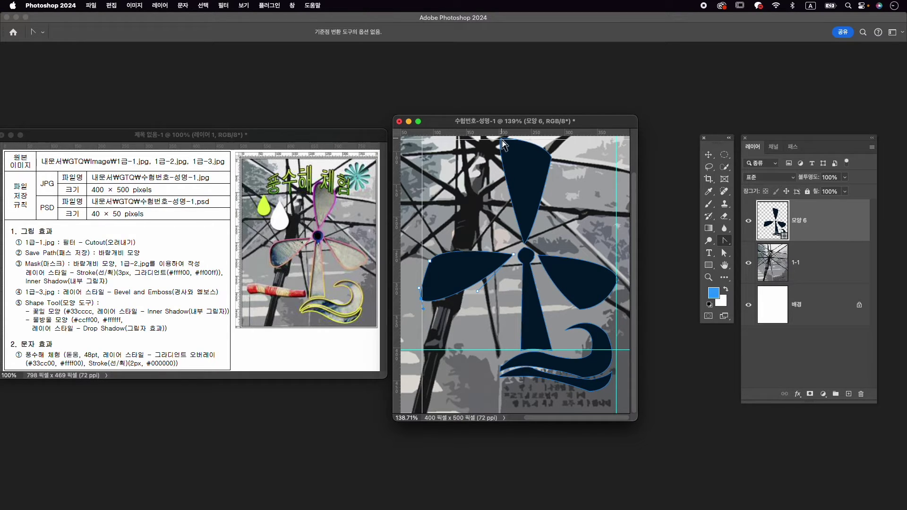
drag(500, 139, 516, 138)
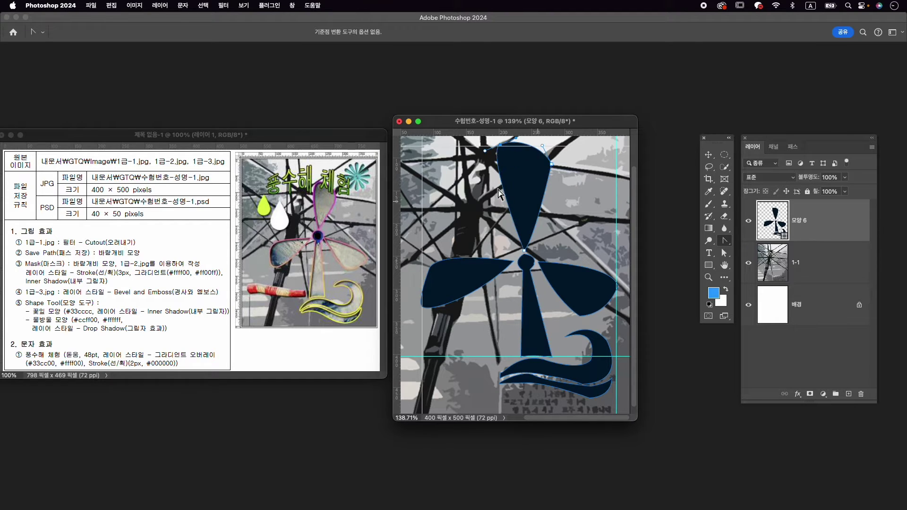
click(579, 316)
drag(580, 316, 573, 315)
drag(560, 311, 557, 309)
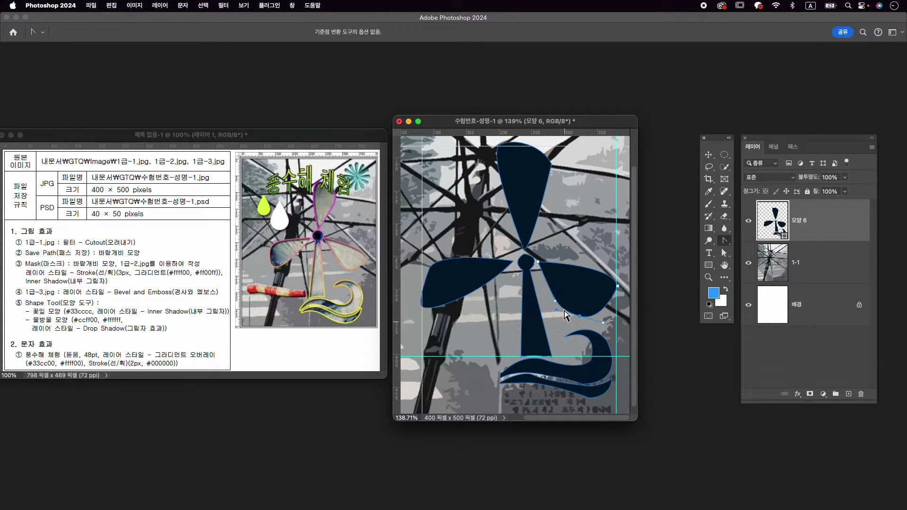
scroll(583, 341, down, 1)
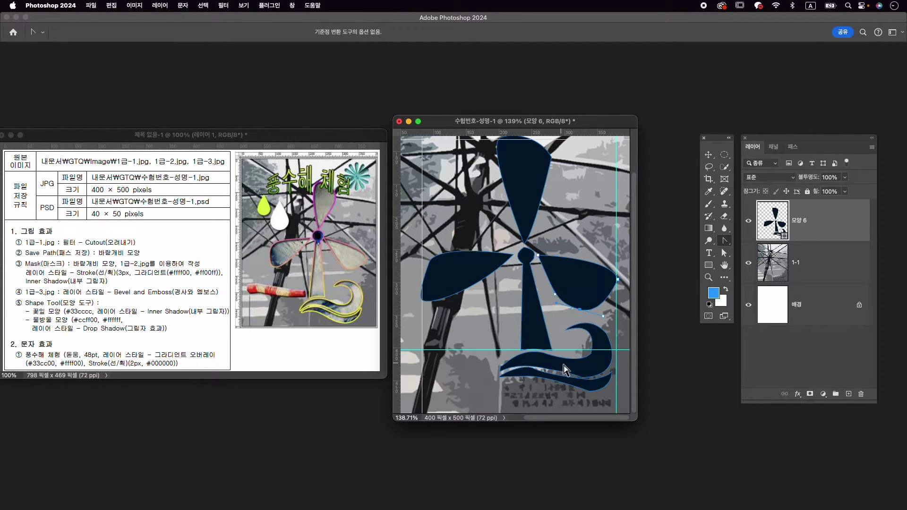
Fine-tune the anchor points along the left part of the lower wave.
key(a)
click(529, 375)
drag(526, 375, 526, 374)
click(533, 367)
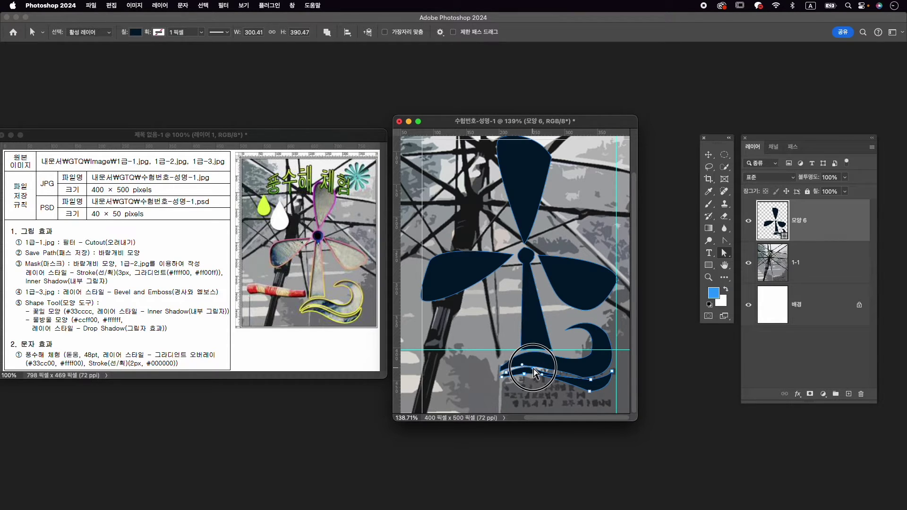
Pull up the direction handle of the lower wave's lowest anchor to reshape the curve toward its right tip.
click(590, 393)
key(z)
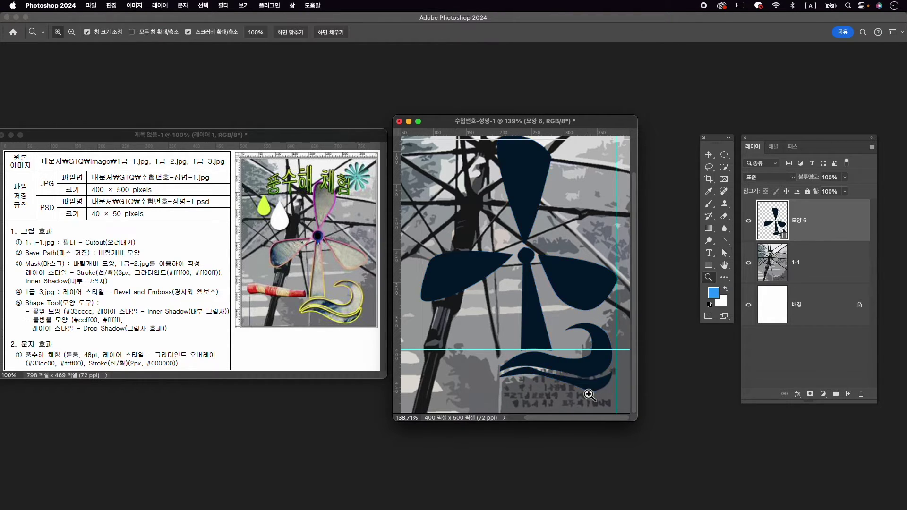
scroll(579, 393, up, 5)
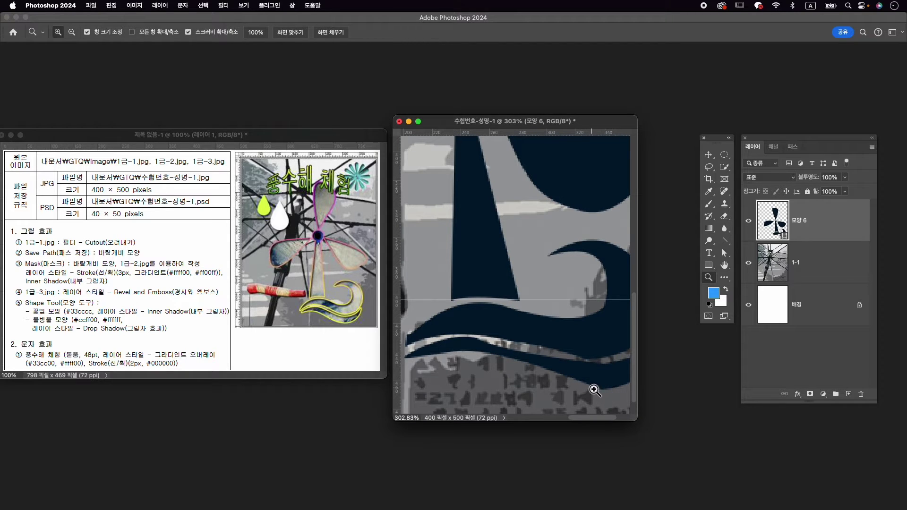
key(a)
click(602, 391)
drag(602, 390, 610, 367)
scroll(602, 385, down, 3)
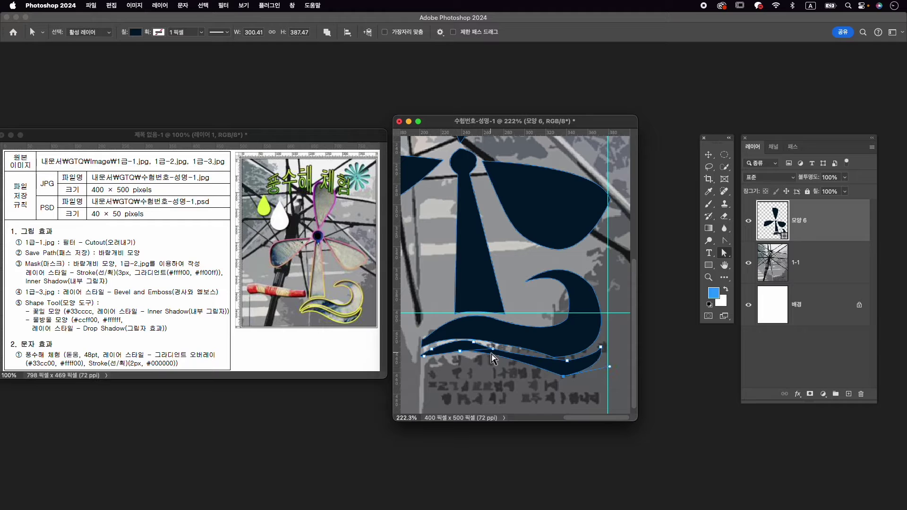
Shorten the direction handle on the lower wave's left underside and add an anchor point midway along that edge.
drag(494, 349, 469, 349)
click(724, 240)
click(757, 239)
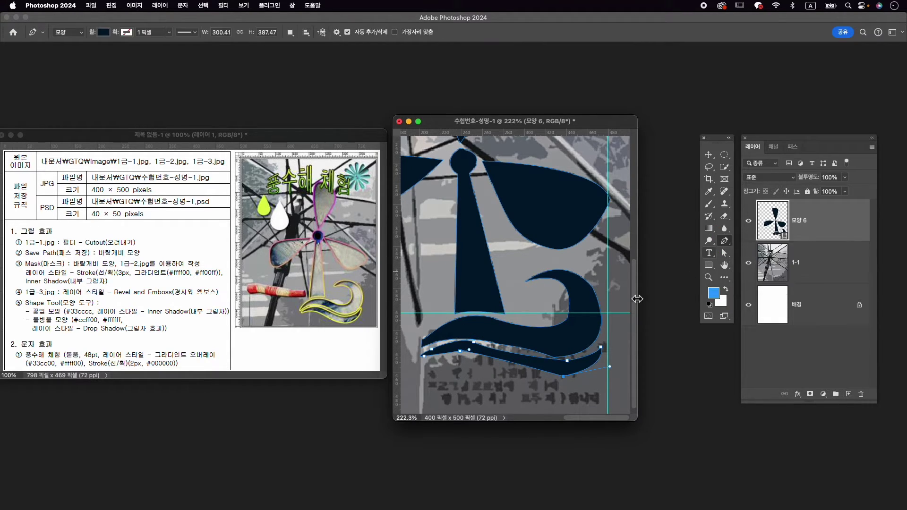
super+click(509, 363)
drag(509, 363, 467, 341)
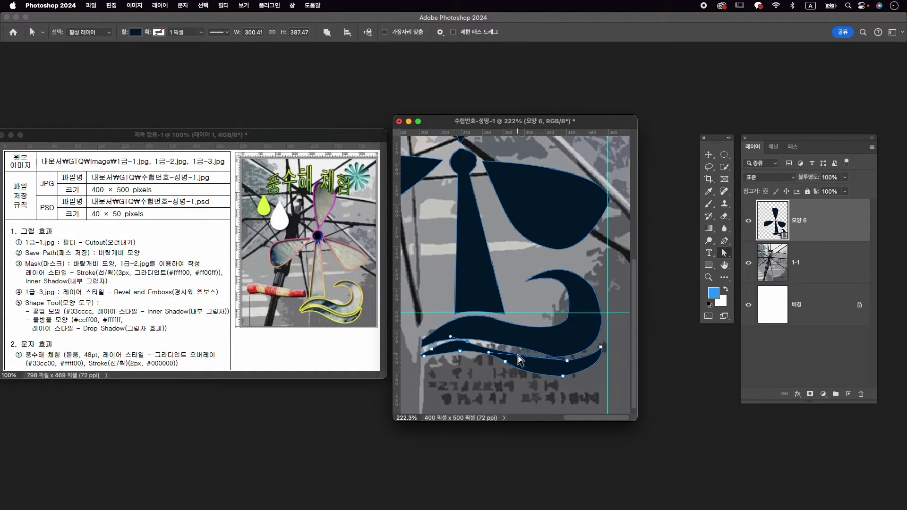
Reshape the lower wave's upper edge so it follows the upper wave's underside with a narrow gap.
click(724, 240)
key(a)
drag(505, 353, 452, 343)
click(472, 345)
drag(506, 352, 464, 340)
click(556, 357)
click(476, 343)
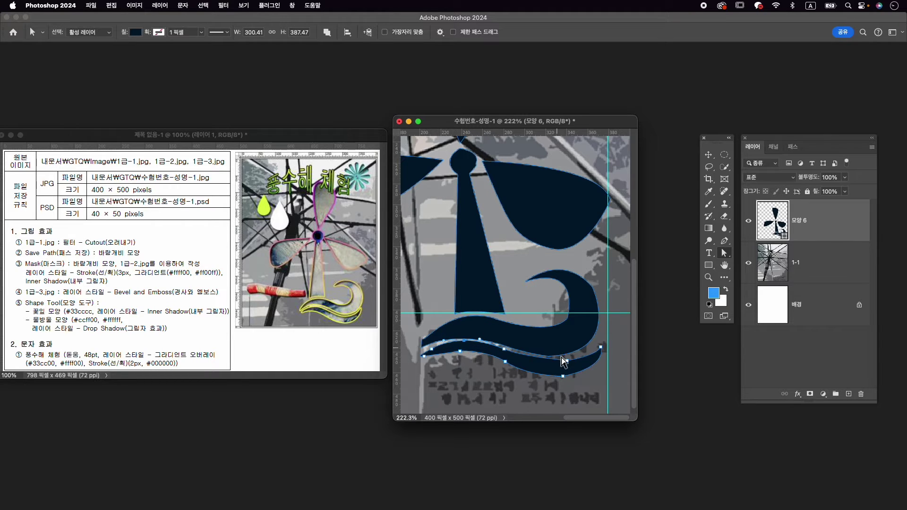
Adjust the base of the pinwheel handle just above the wave, then deselect the path.
scroll(564, 362, down, 5)
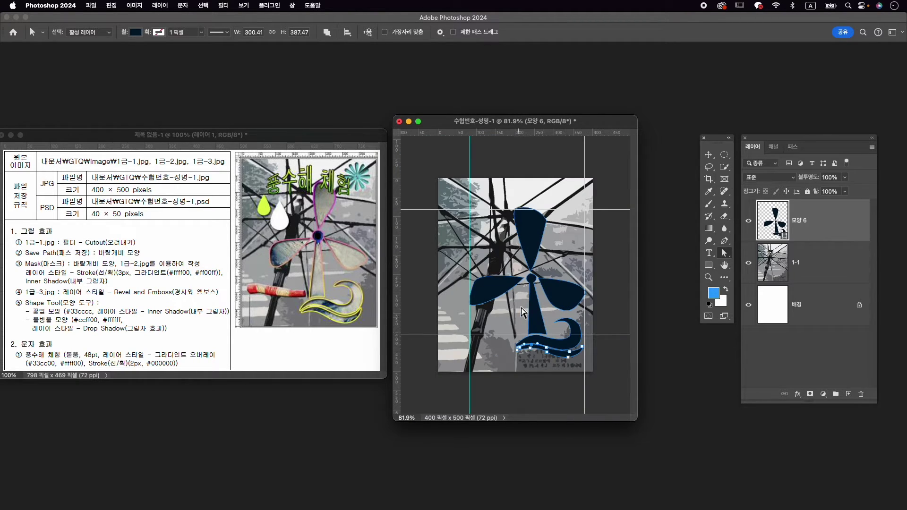
click(530, 333)
mouse_move(528, 334)
mouse_down()
mouse_move(497, 344)
mouse_move(540, 334)
mouse_up()
click(602, 321)
scroll(602, 321, up, 1)
key(v)
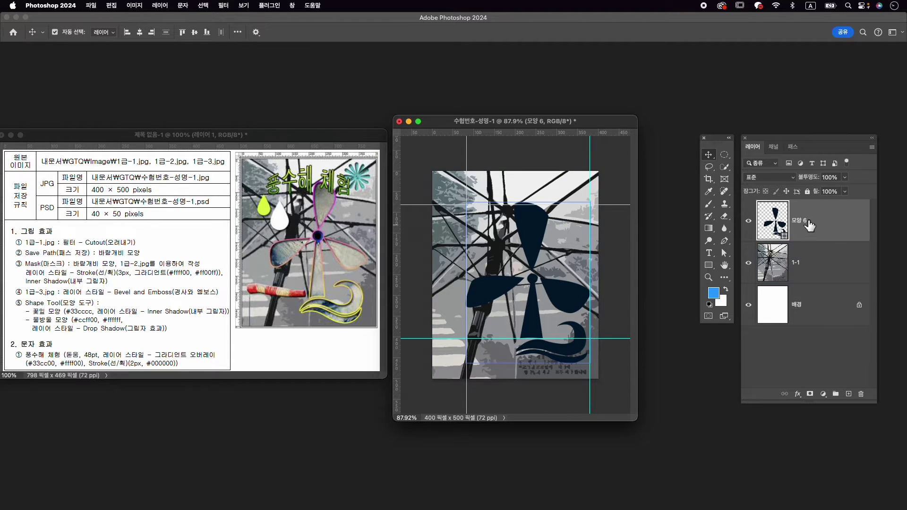
Save the merged pinwheel and wave shape's path under the name 바람개비 모양.
click(793, 147)
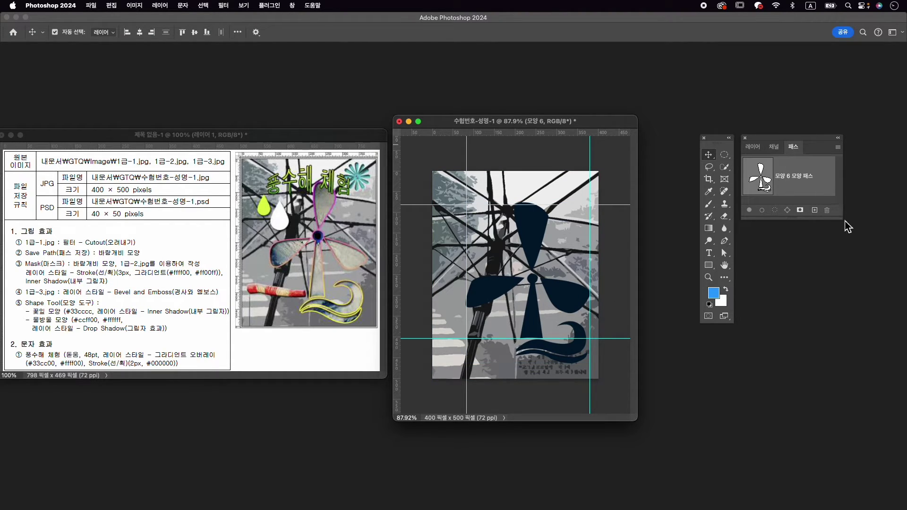
drag(842, 219, 868, 296)
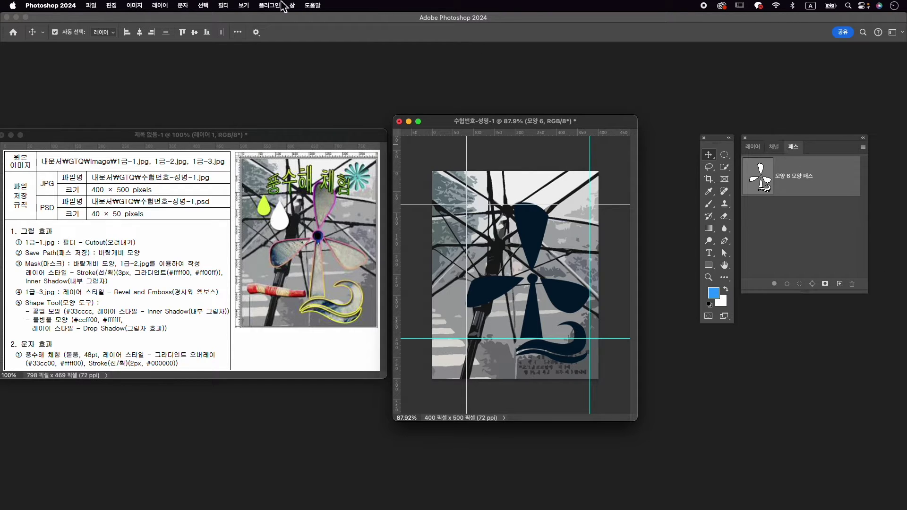
click(292, 5)
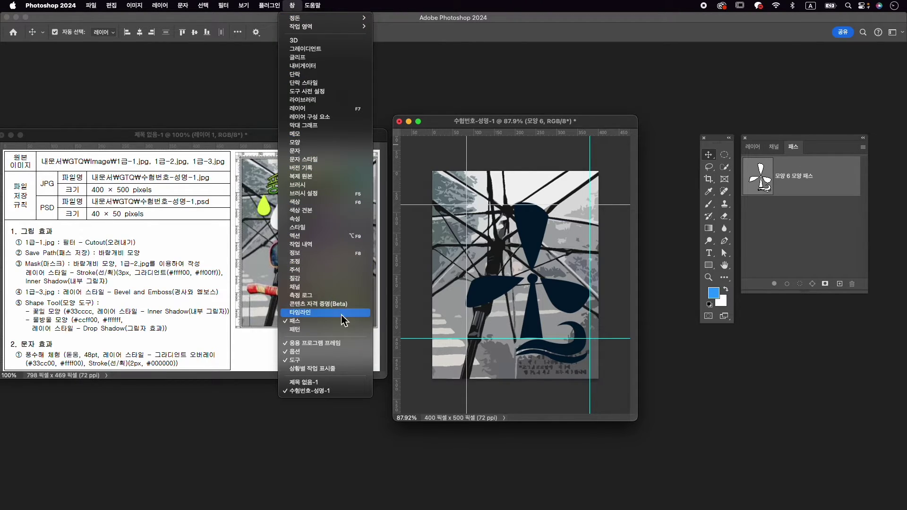
click(809, 178)
double_click(805, 177)
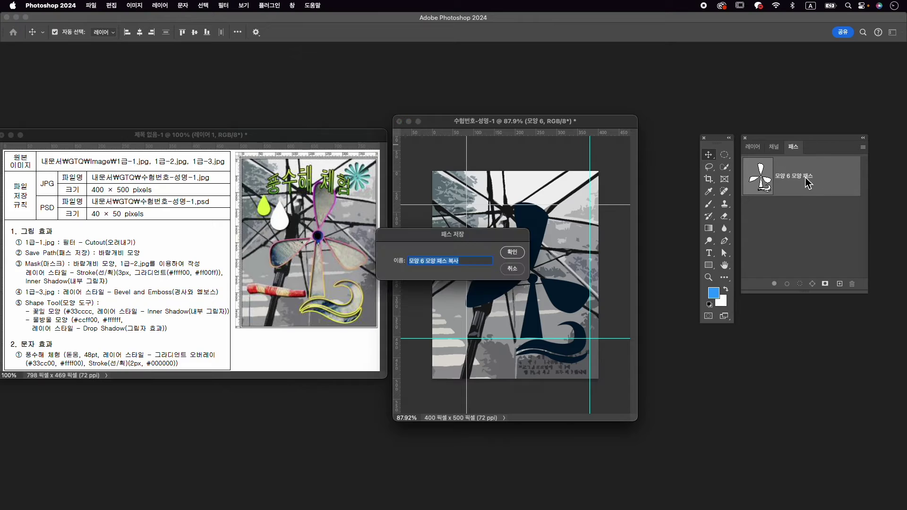
key(Caps_Lock)
text(배)
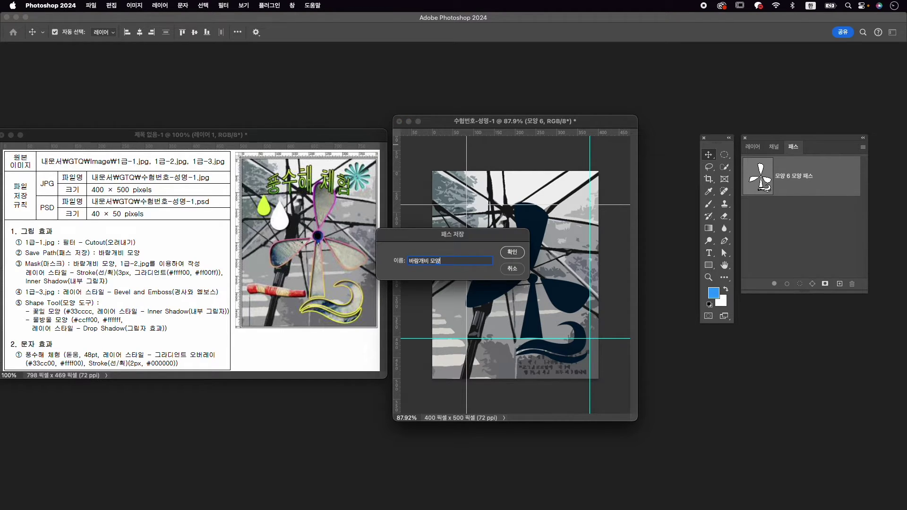
key(Return)
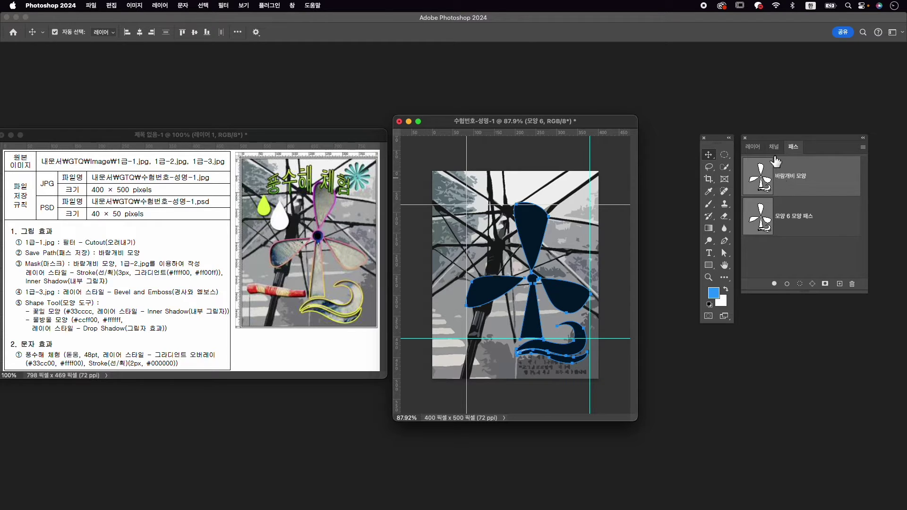
Add a 3 px Stroke effect with a gradient fill to the pinwheel shape layer.
click(756, 150)
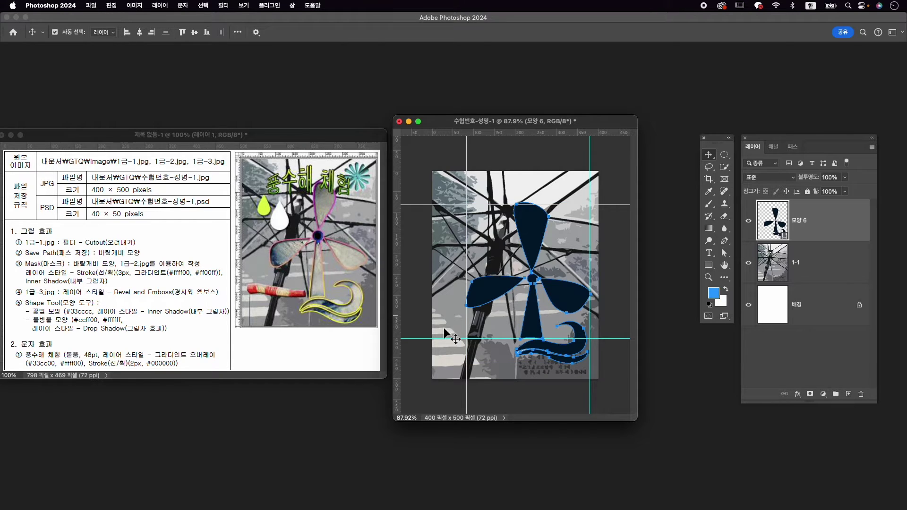
click(797, 393)
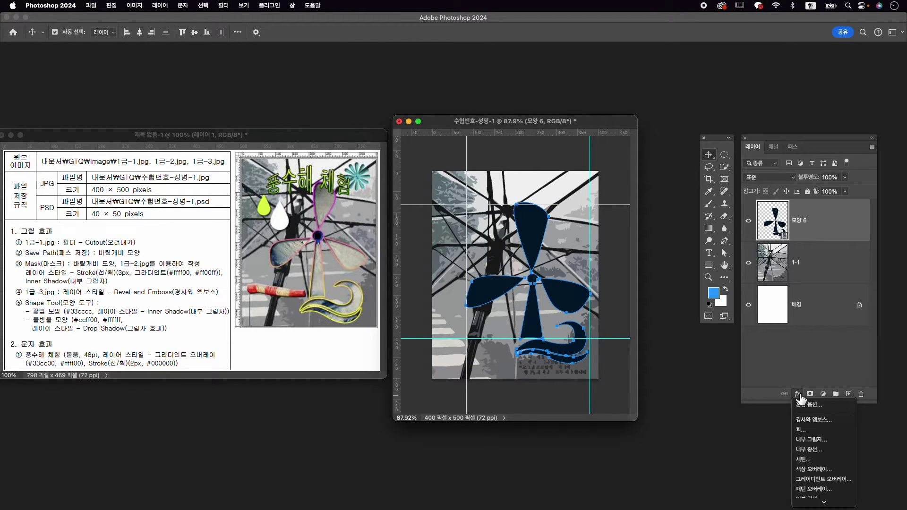
click(801, 429)
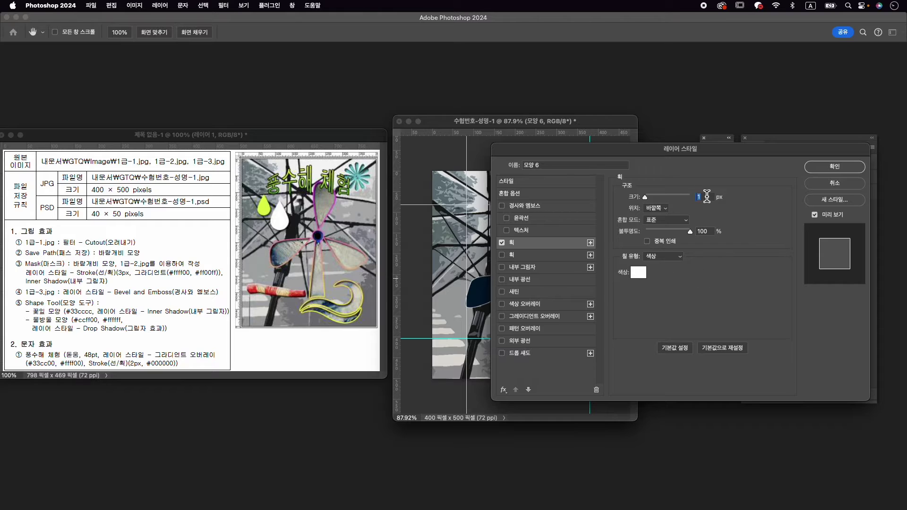
text(3)
click(667, 256)
click(666, 265)
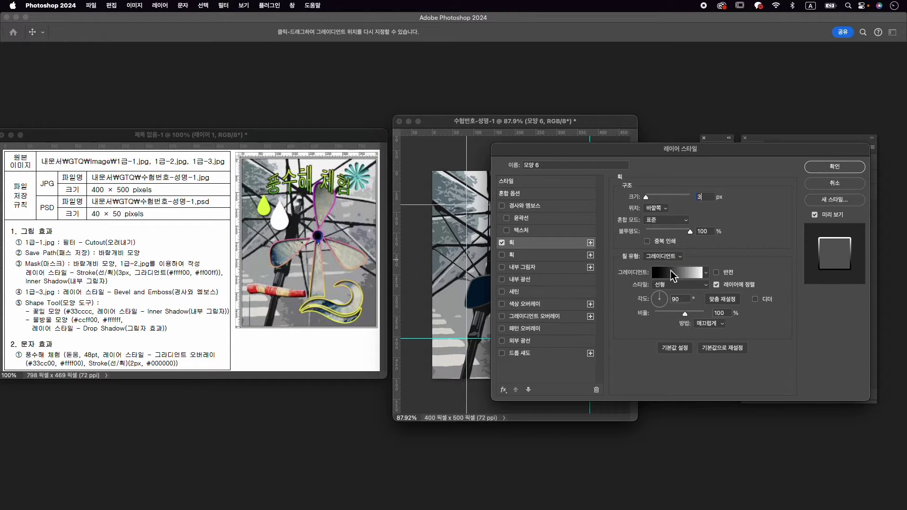
Set the stroke gradient to run from #ffff00 to #ff00ff and add an Inner Shadow effect to the pinwheel shape.
click(677, 272)
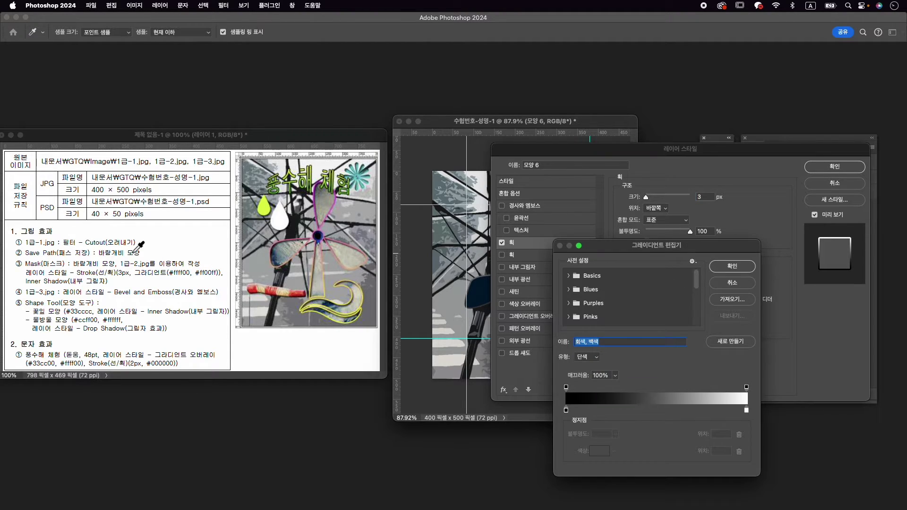
double_click(567, 411)
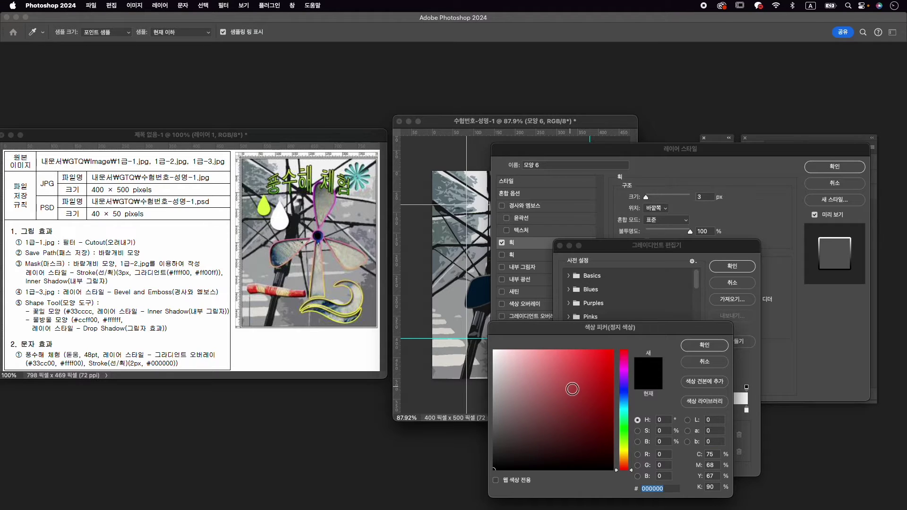
text(ffff00)
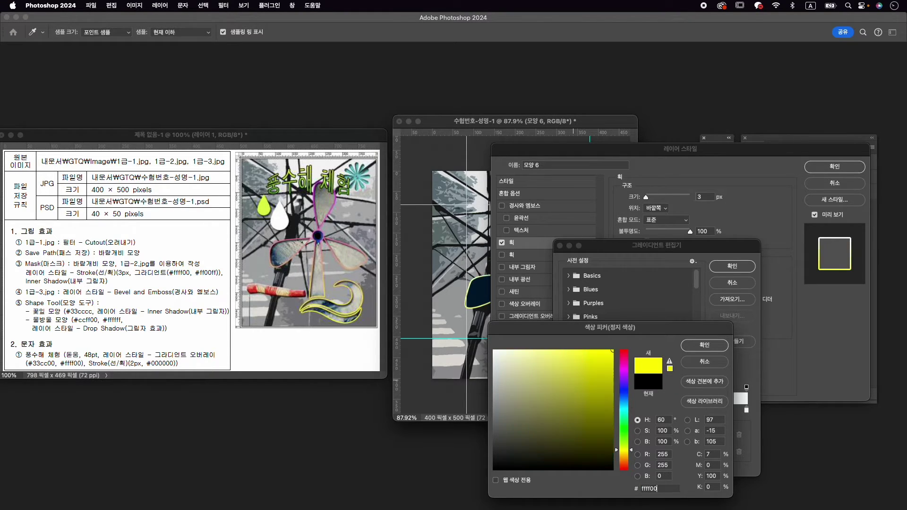
key(Return)
double_click(746, 410)
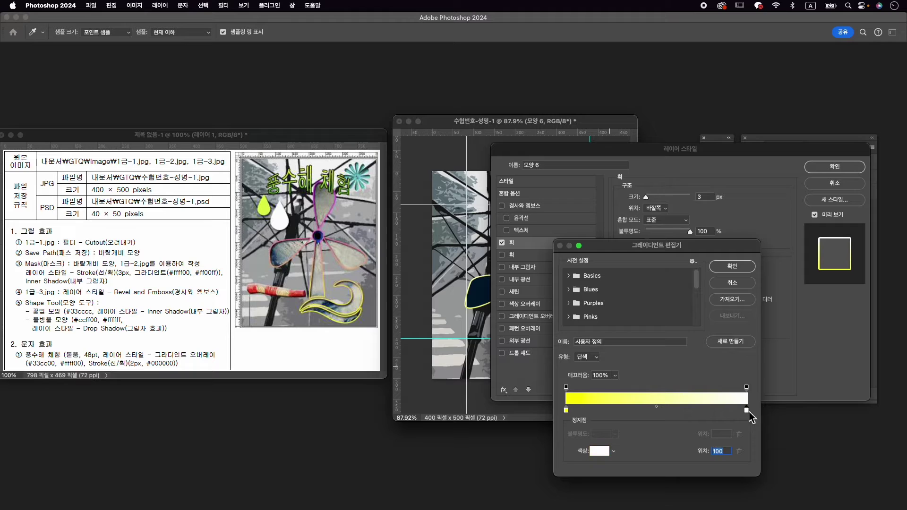
text(ff00ff)
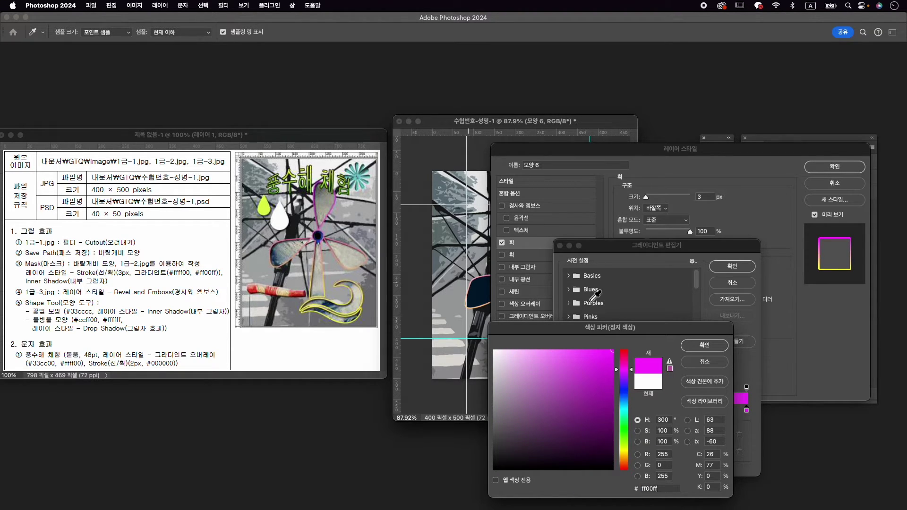
key(Return)
click(742, 268)
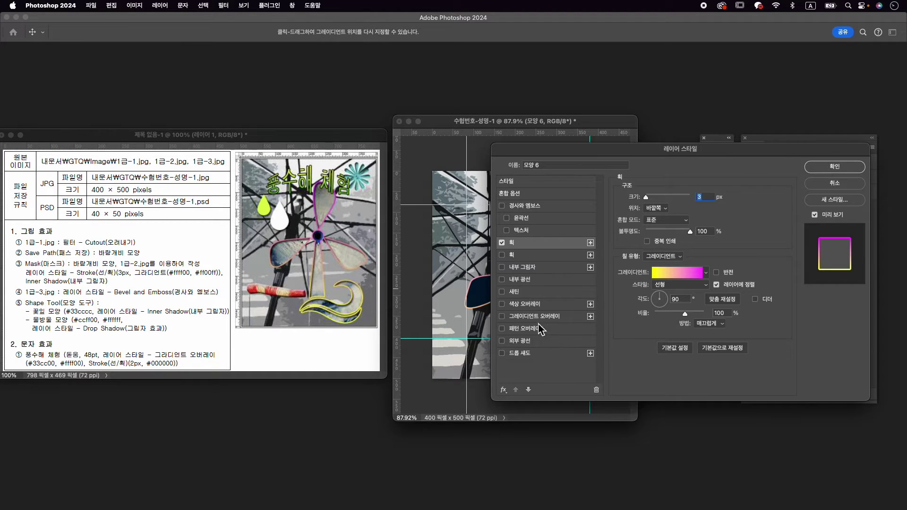
click(530, 267)
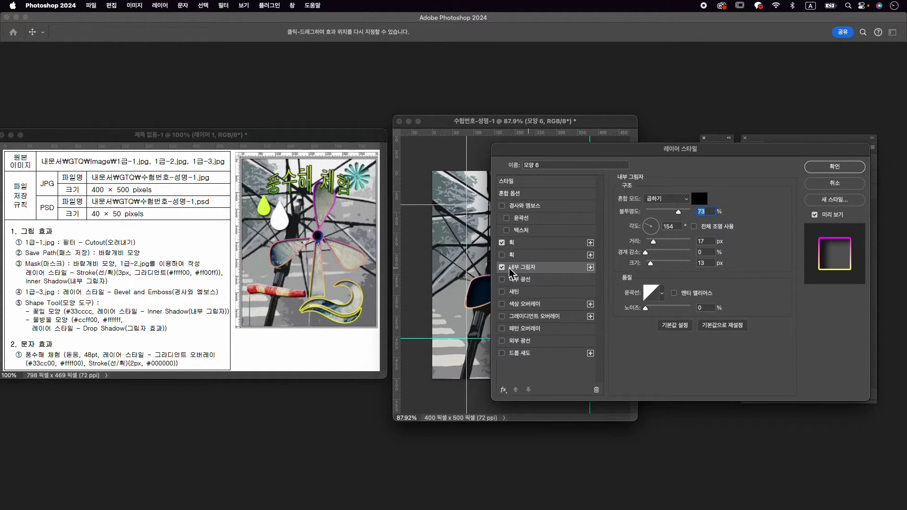
click(835, 166)
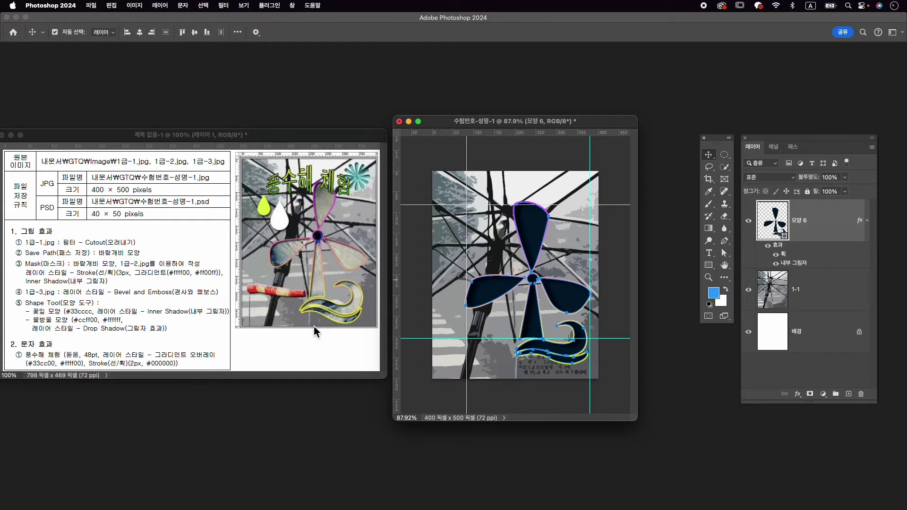
Open the image 1급-2.jpg from the Image folder.
key(super+o)
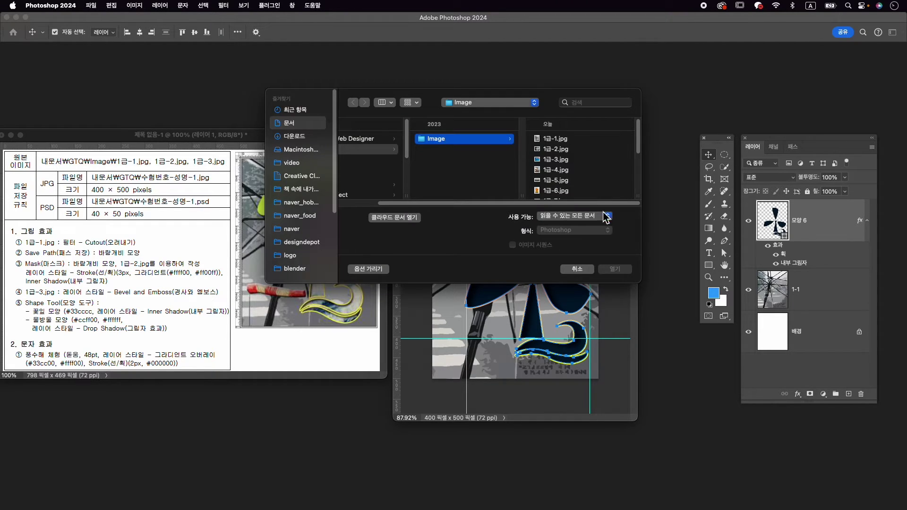
click(560, 150)
drag(639, 282, 640, 348)
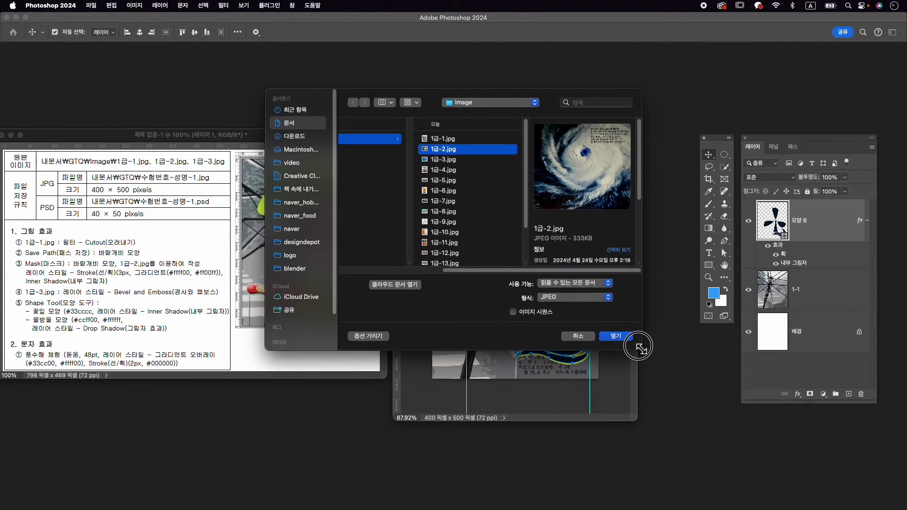
click(619, 334)
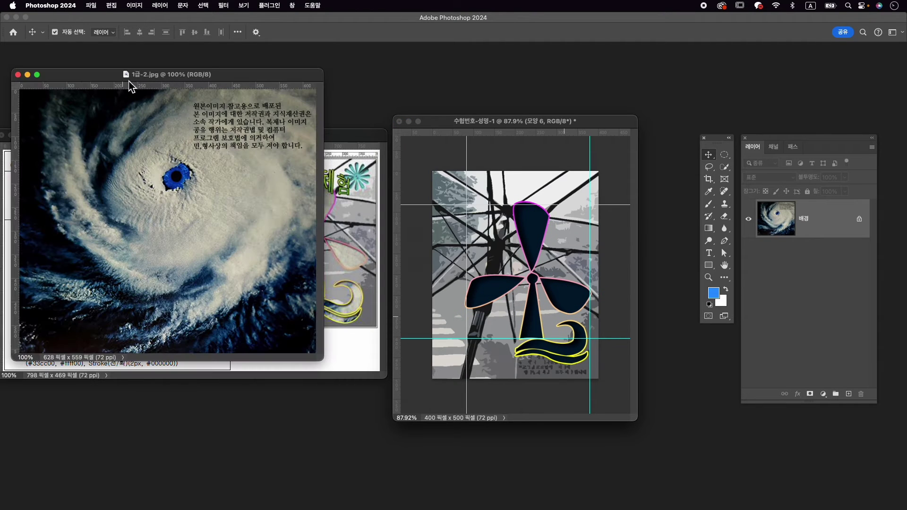
Copy the typhoon image into the 수험번호-성명-1 document as a layer above the pinwheel, and close the source image.
drag(130, 80, 455, 87)
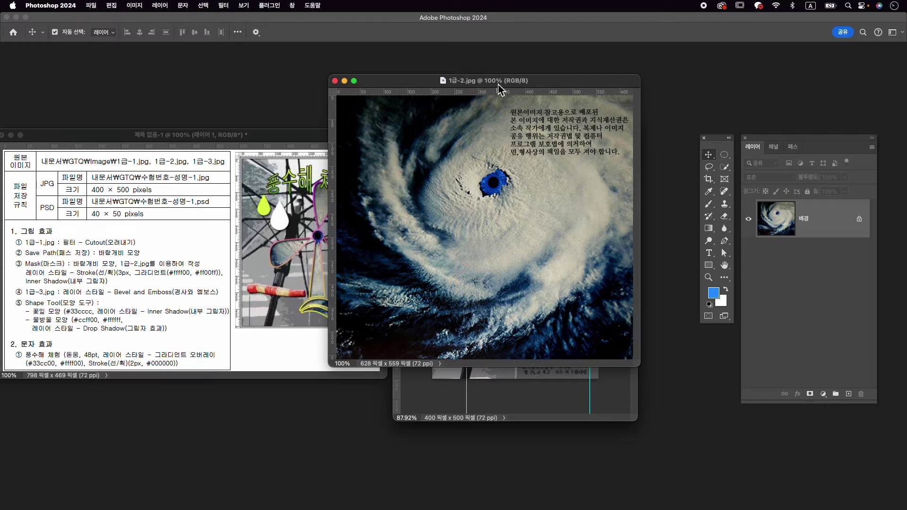
drag(500, 82, 370, 56)
drag(363, 137, 495, 229)
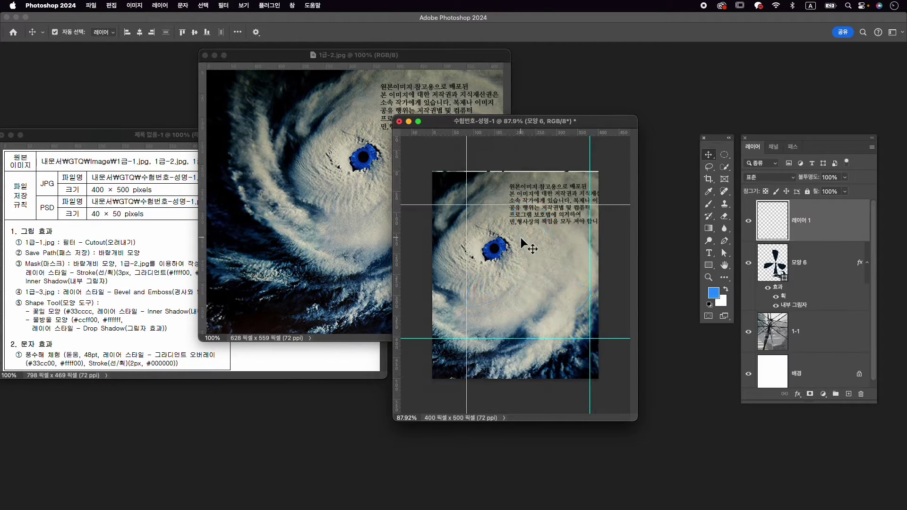
click(205, 55)
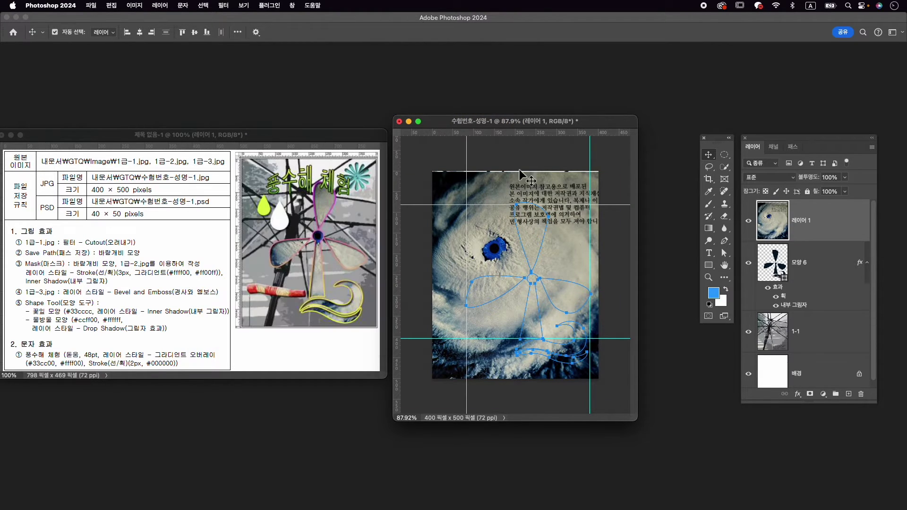
Rename the typhoon image layer as 1-2.
double_click(807, 221)
text(1)
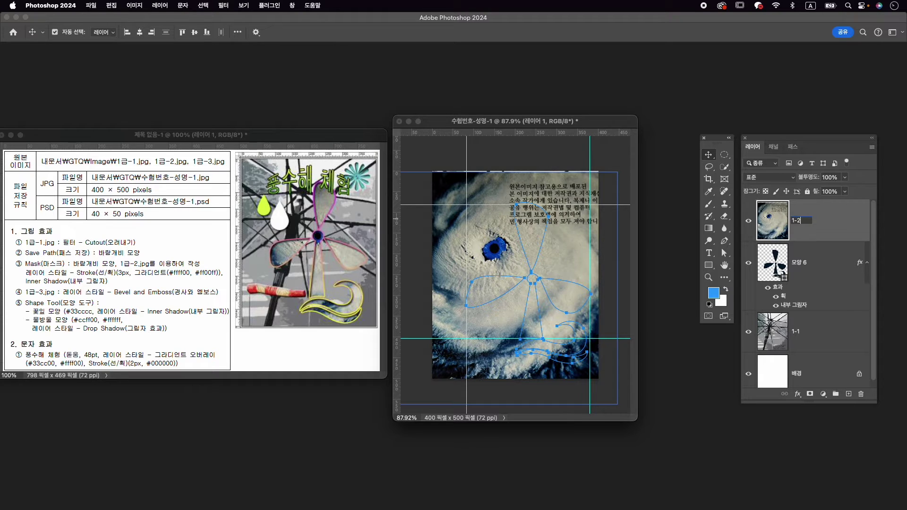
text(-2)
key(Return)
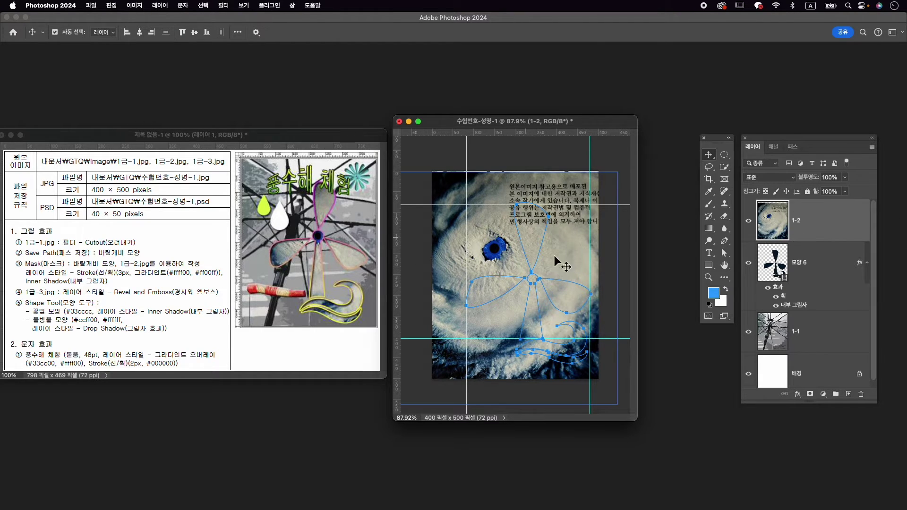
Move the typhoon's eye onto the pinwheel's hub and lower the 1-2 layer's opacity to 37%.
drag(495, 247, 530, 278)
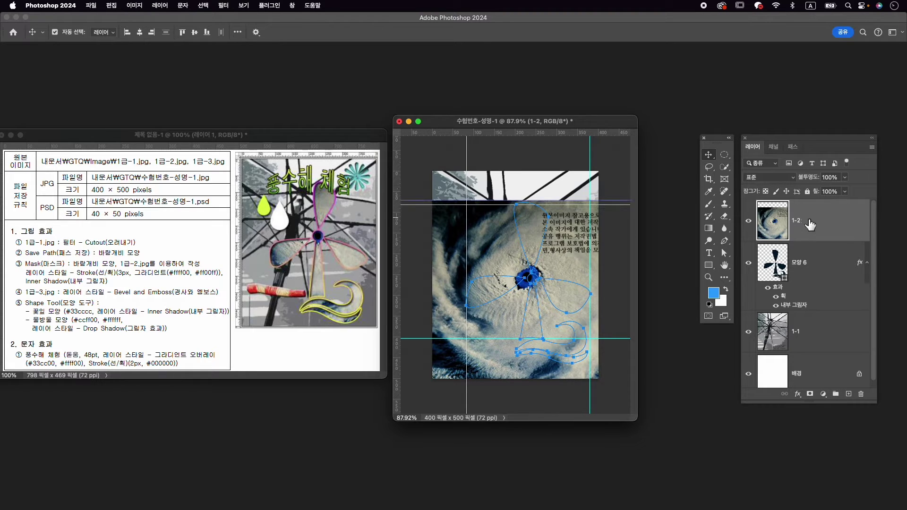
drag(814, 178, 785, 181)
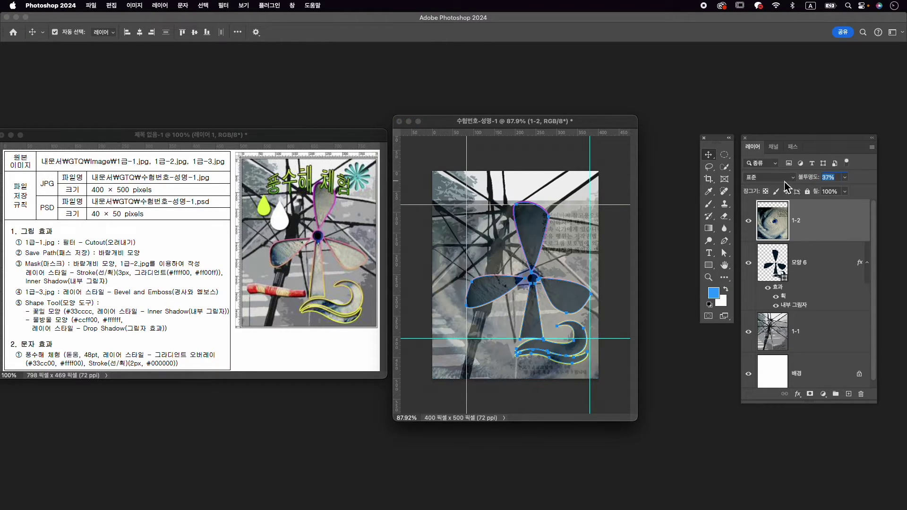
drag(568, 252, 574, 253)
Deselect the saved 바람개비 모양 path so its outline is hidden on the canvas.
super+click(855, 221)
click(785, 221)
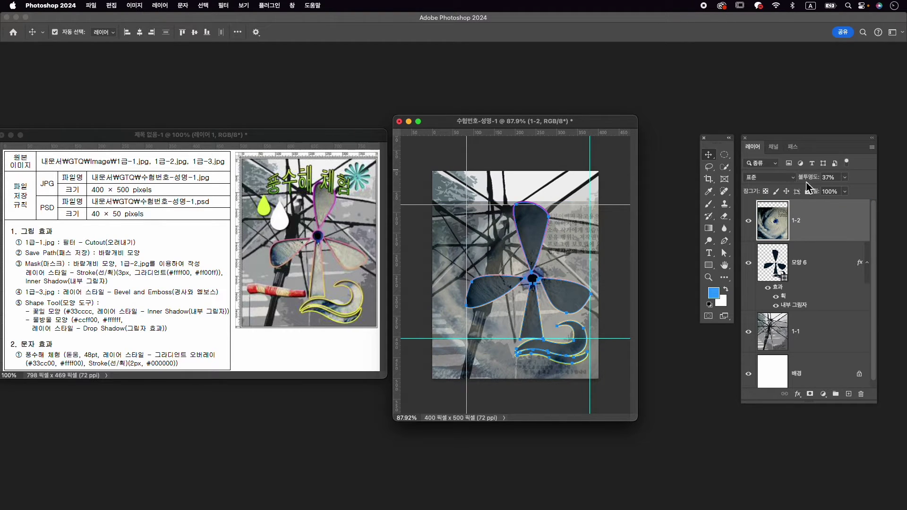
click(793, 147)
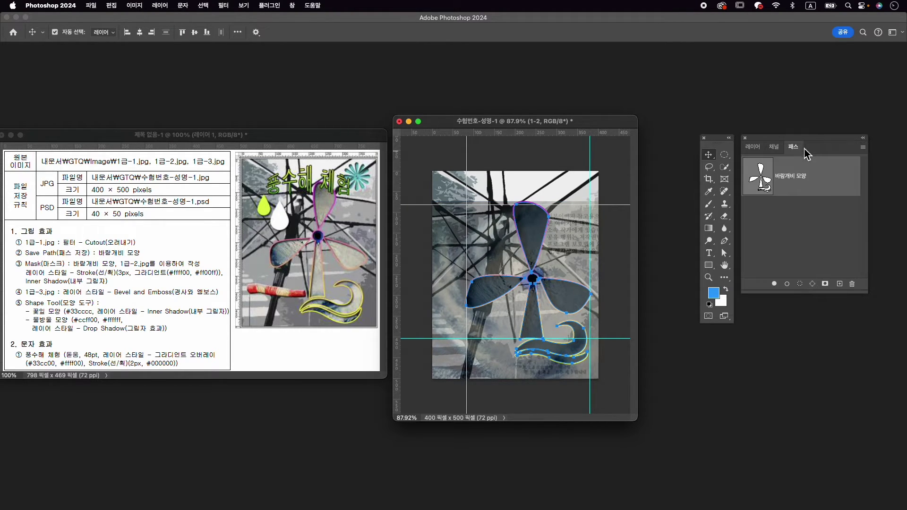
click(818, 252)
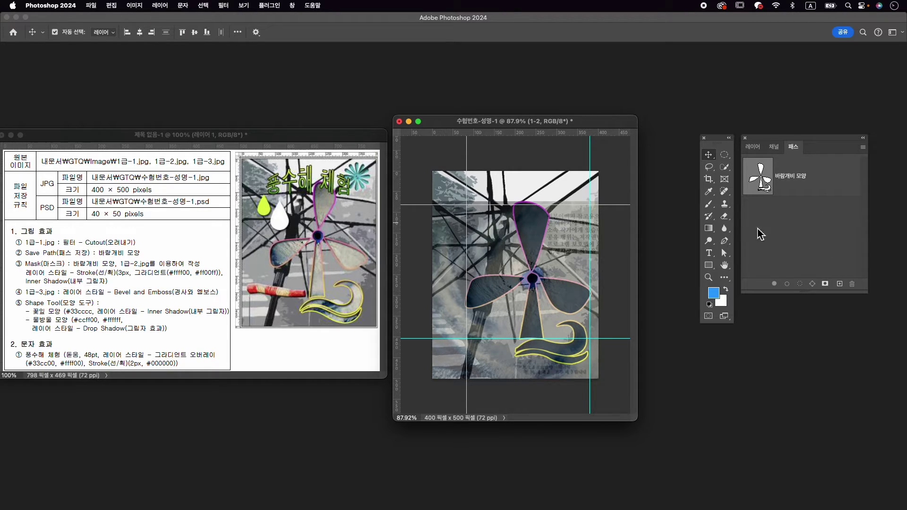
click(752, 147)
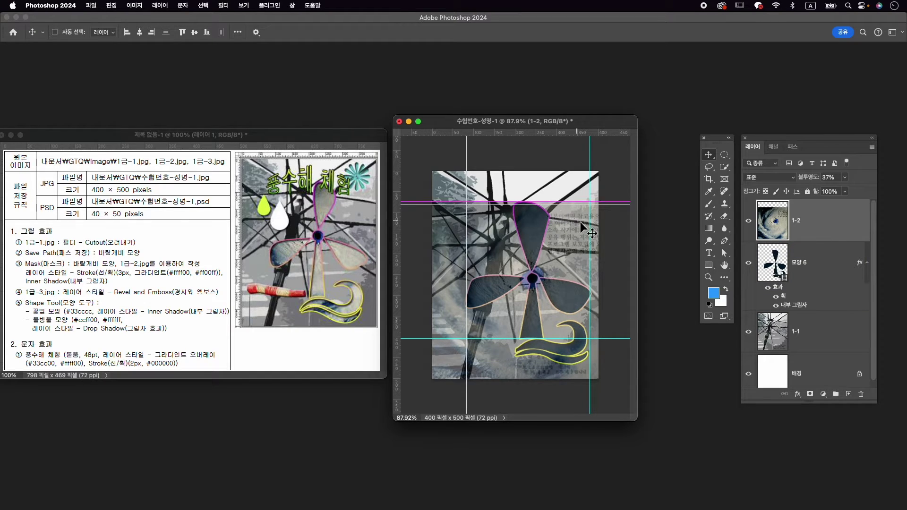
Scale the typhoon image to about 88% with its eye over the pinwheel's hub, and hide the 1-2 layer.
key(super+t)
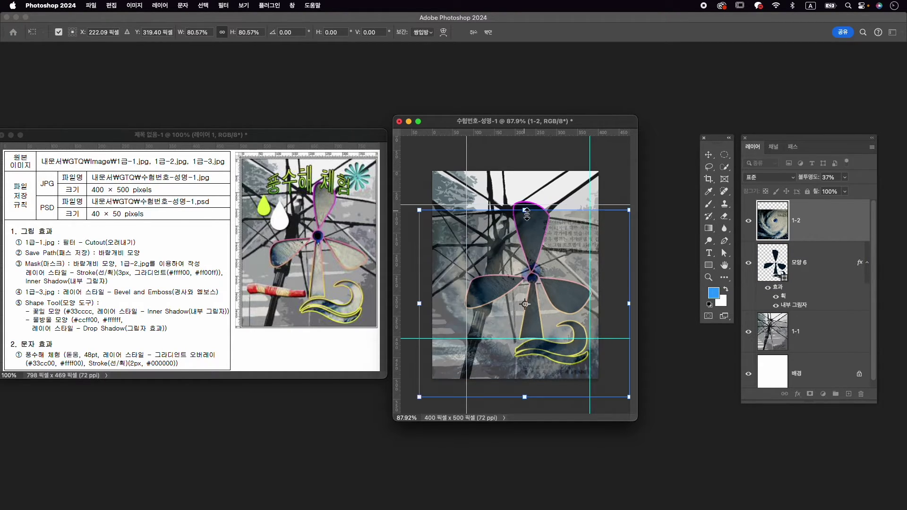
drag(524, 212, 556, 237)
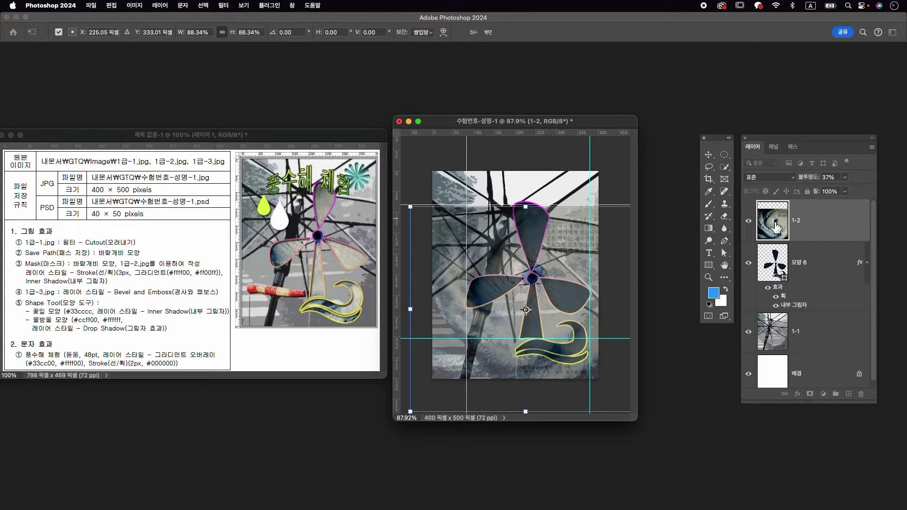
click(749, 221)
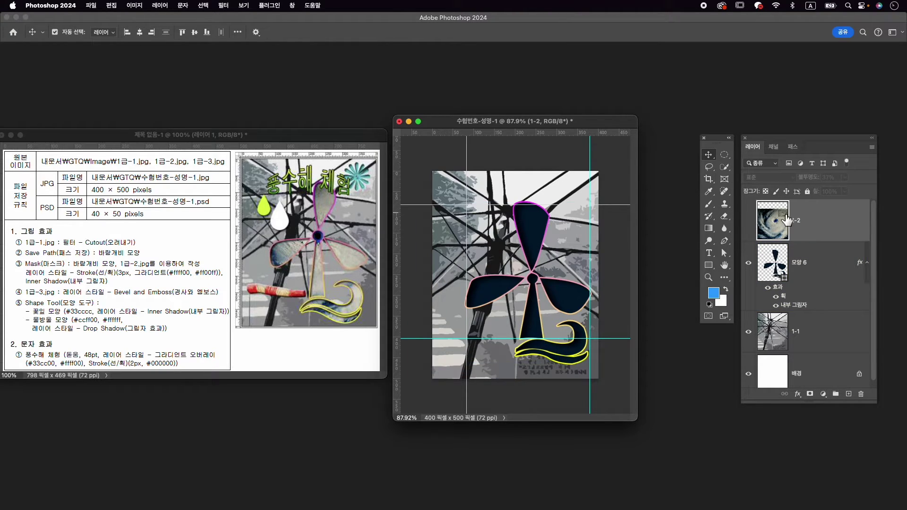
Select the pinwheel shape's anchor points around the hub and nudge them upward to raise the hub.
click(812, 265)
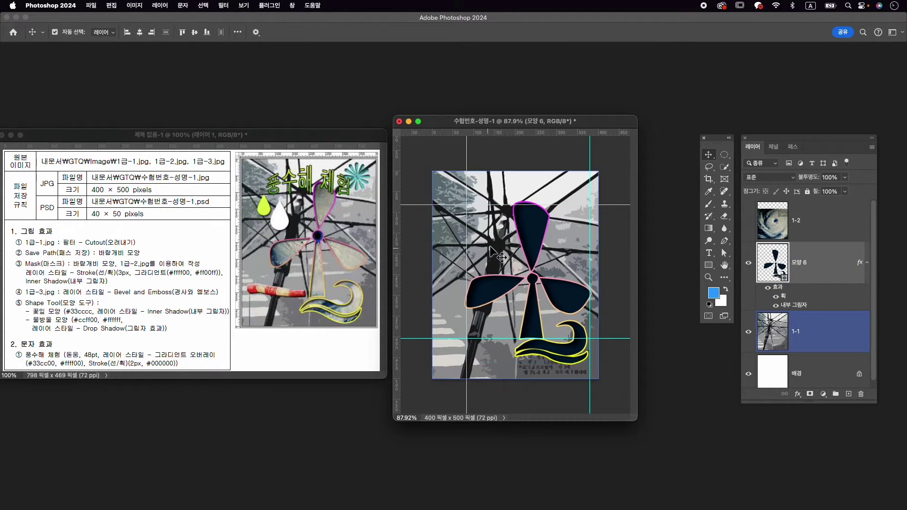
key(a)
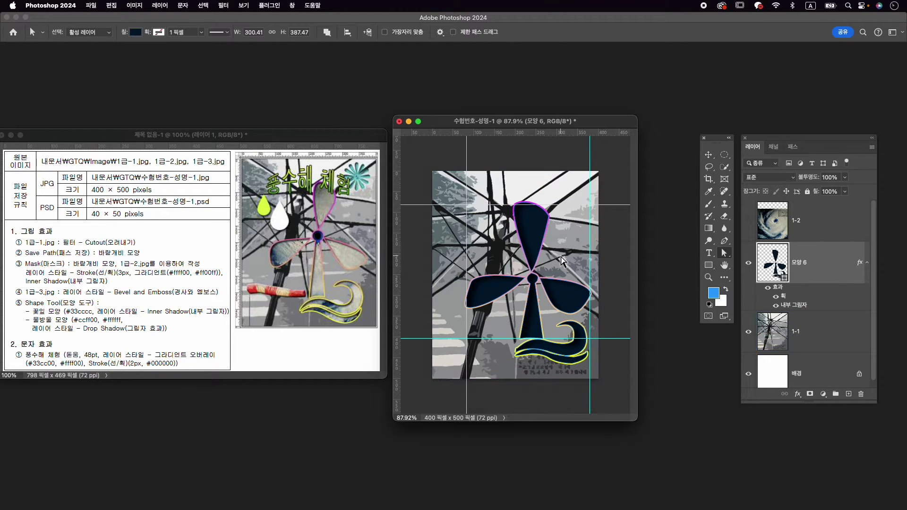
drag(561, 256, 514, 288)
drag(566, 249, 540, 267)
key(Up)
key(Up)
key(Up)
key(Up)
key(Up)
key(Up)
key(Up)
key(Up)
key(Up)
key(Up)
key(Up)
key(Up)
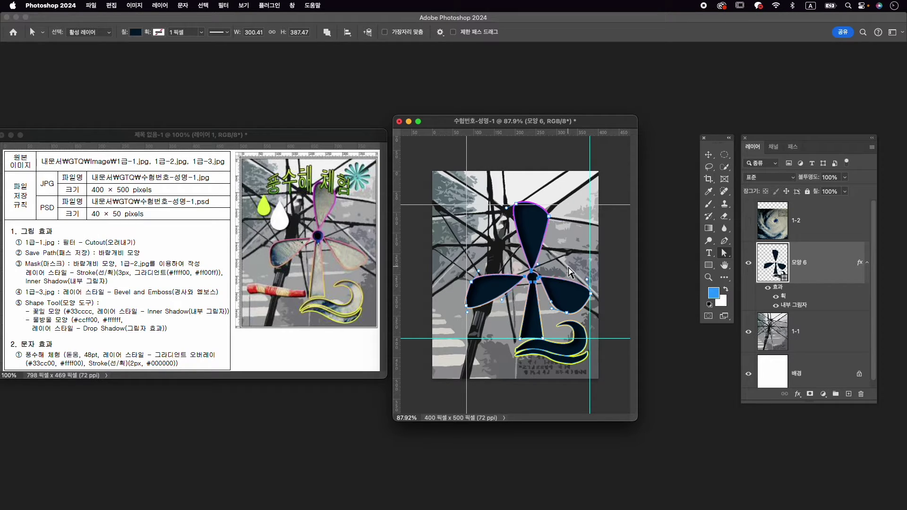
key(Up)
key(Up)
key(Up)
key(Up)
key(Up)
key(Up)
key(Up)
key(Up)
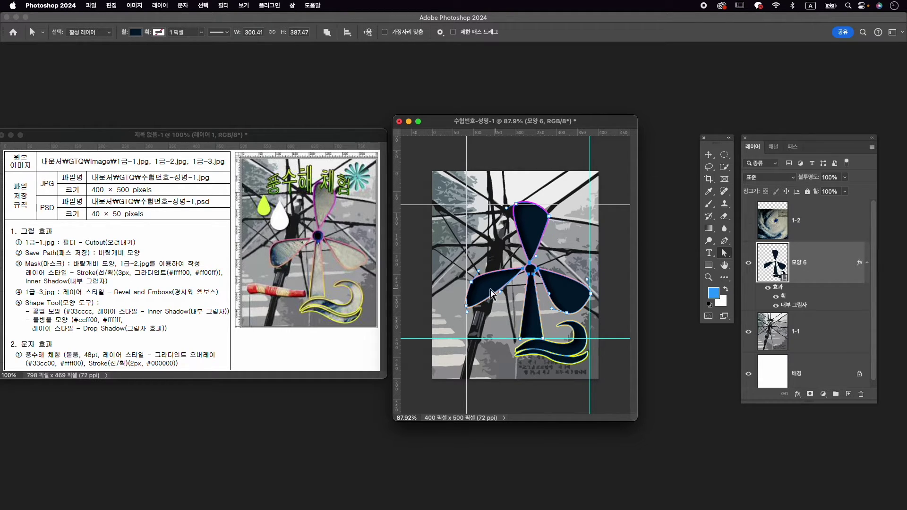
Adjust the outer anchor points of the pinwheel's two side blades and shift the upper blade's tip slightly to the right.
click(467, 306)
drag(500, 292, 472, 279)
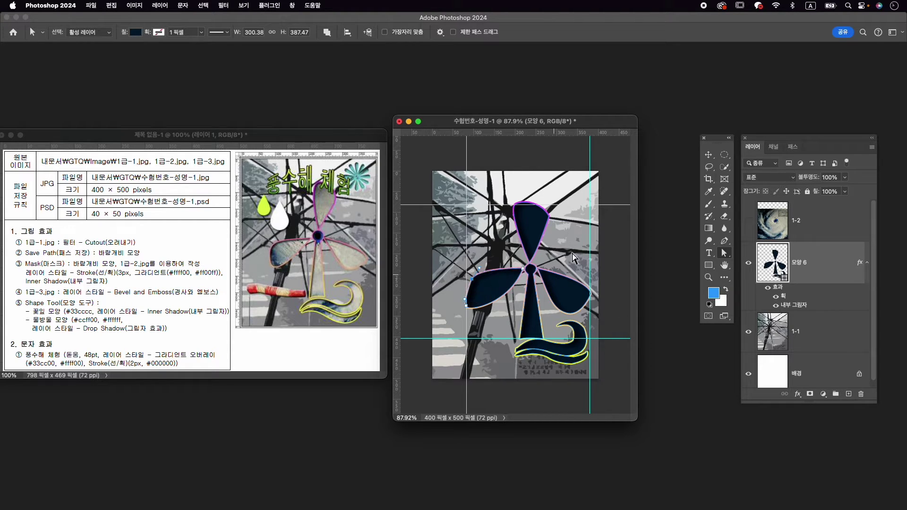
click(590, 293)
drag(590, 293, 591, 287)
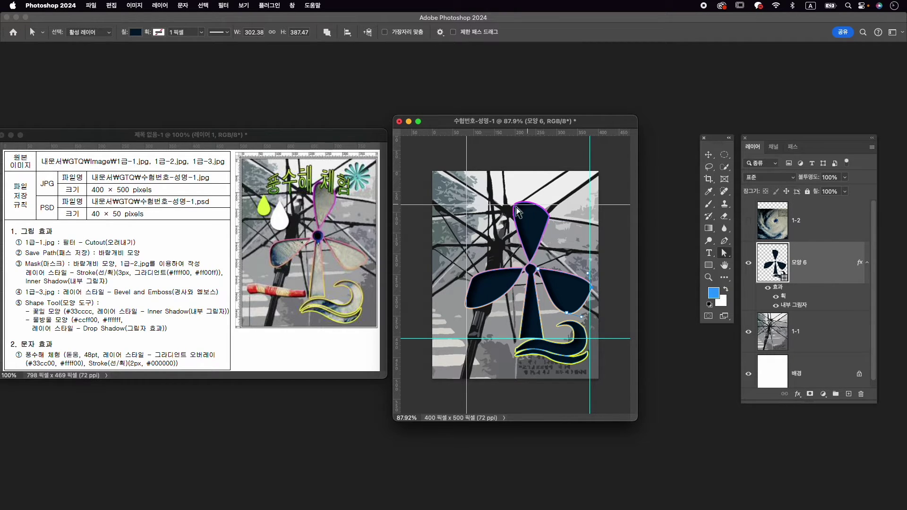
drag(516, 204, 552, 217)
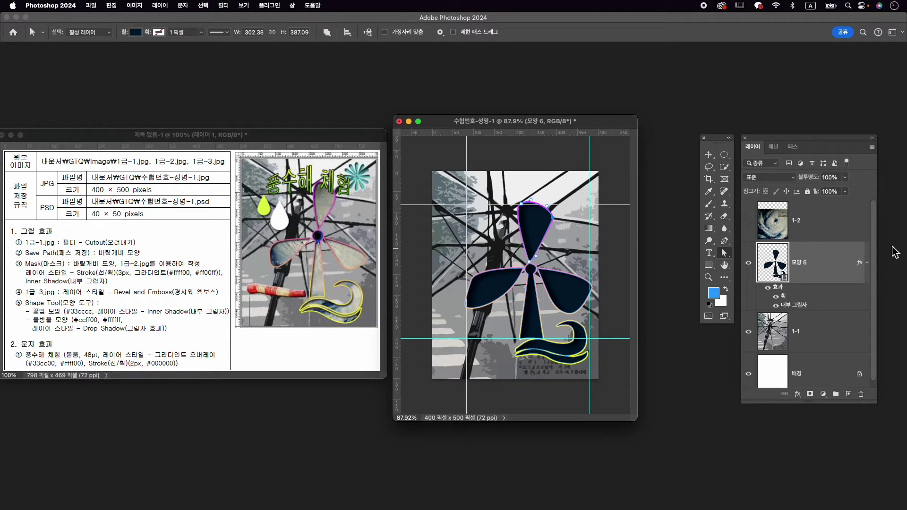
Show the 1-2 layer and move the typhoon image so its eye sits on the raised pinwheel hub.
click(836, 221)
click(748, 220)
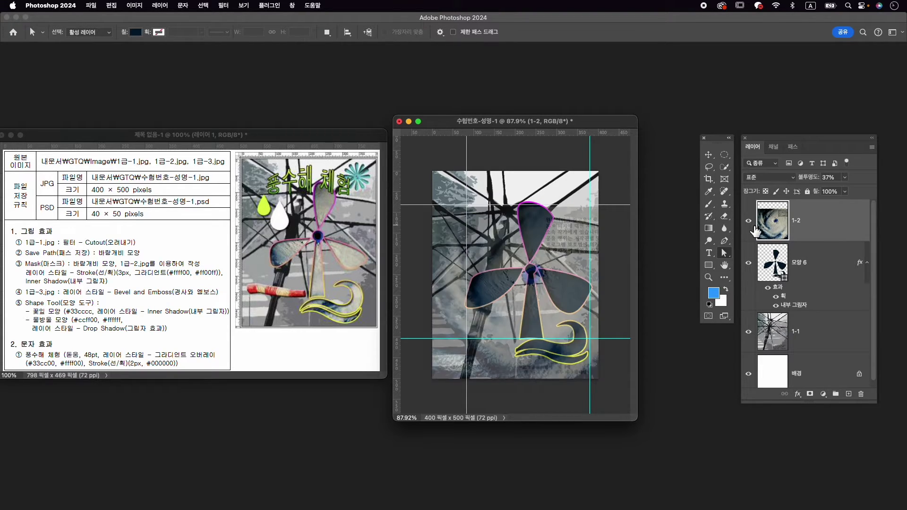
key(v)
key(super+t)
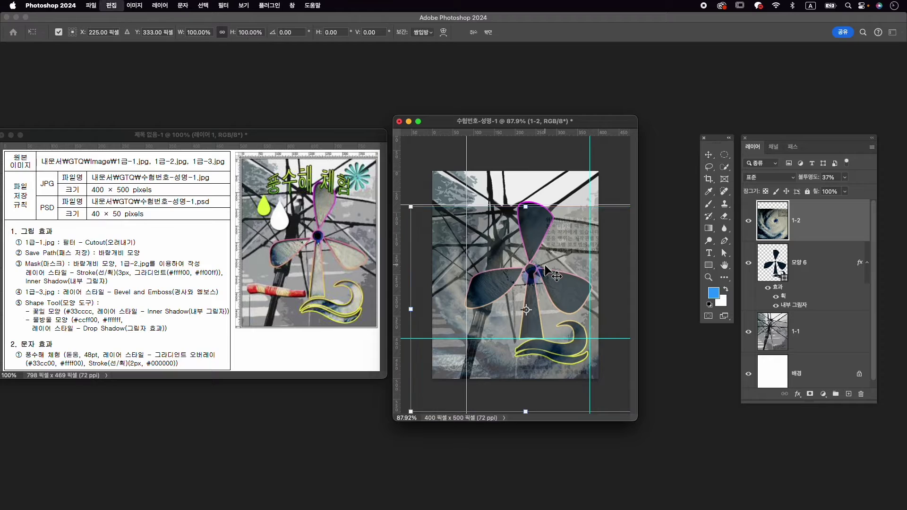
drag(558, 251, 591, 231)
drag(601, 239, 601, 237)
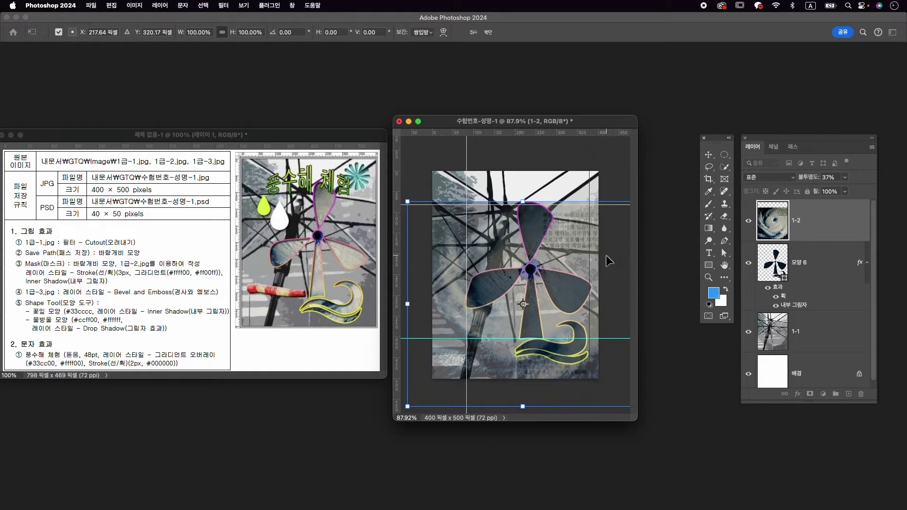
key(Return)
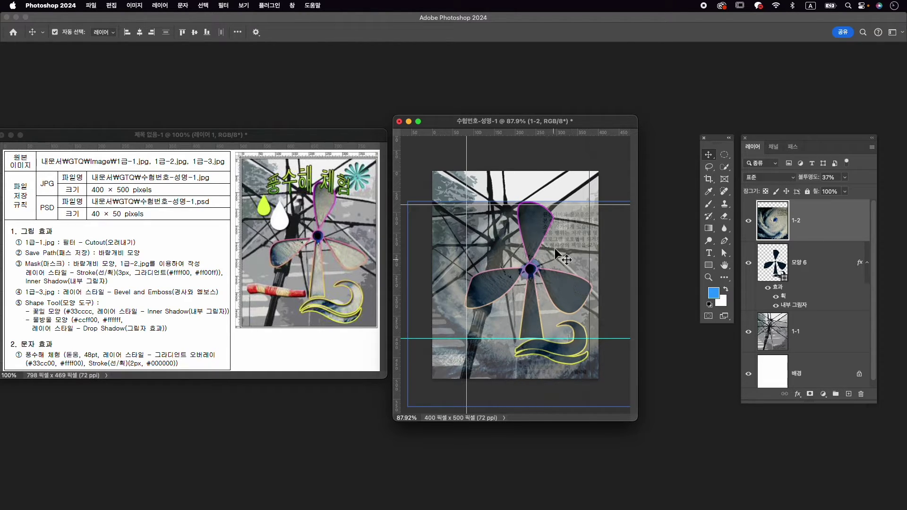
Scale the typhoon image down slightly with its eye kept on the hub, and set the 1-2 layer's opacity to 100%.
key(super+t)
drag(407, 201, 416, 208)
drag(571, 247, 572, 243)
key(Return)
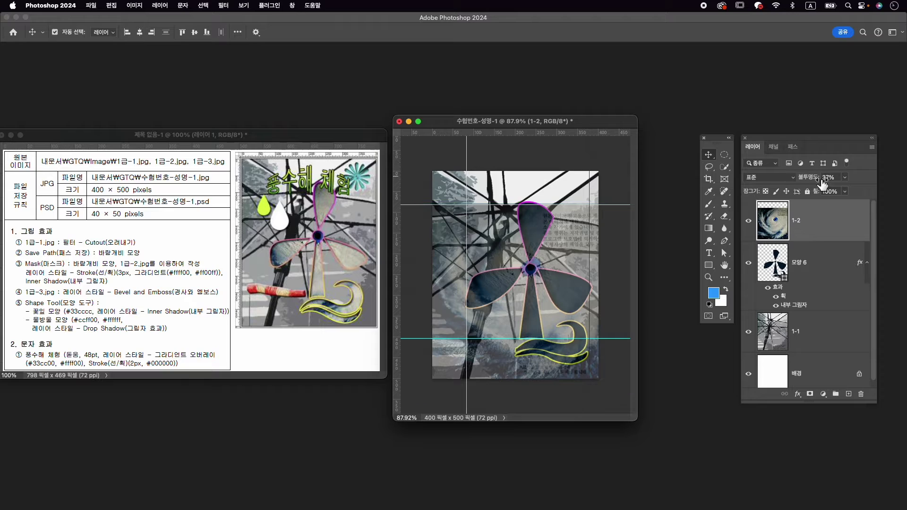
key(0)
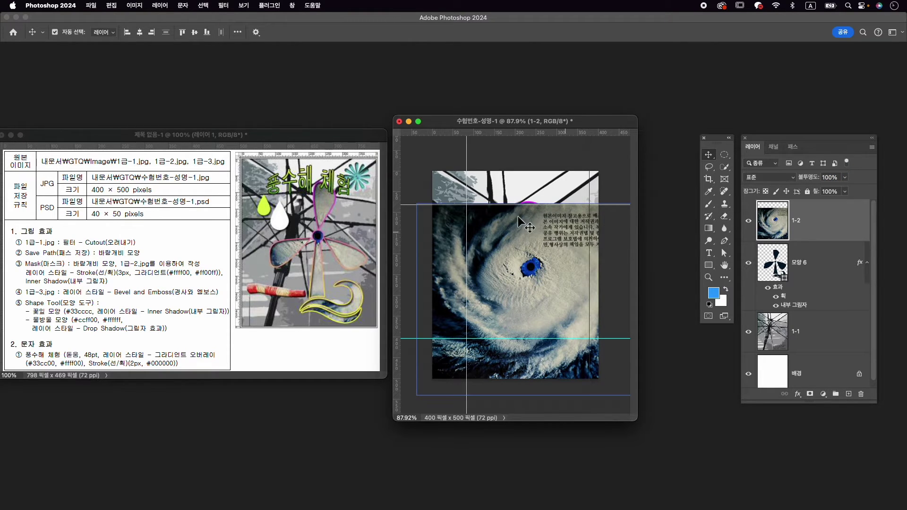
Hide the 1-2 layer and nudge the anchor points at the tip of the pinwheel's upper blade down a few pixels.
click(748, 221)
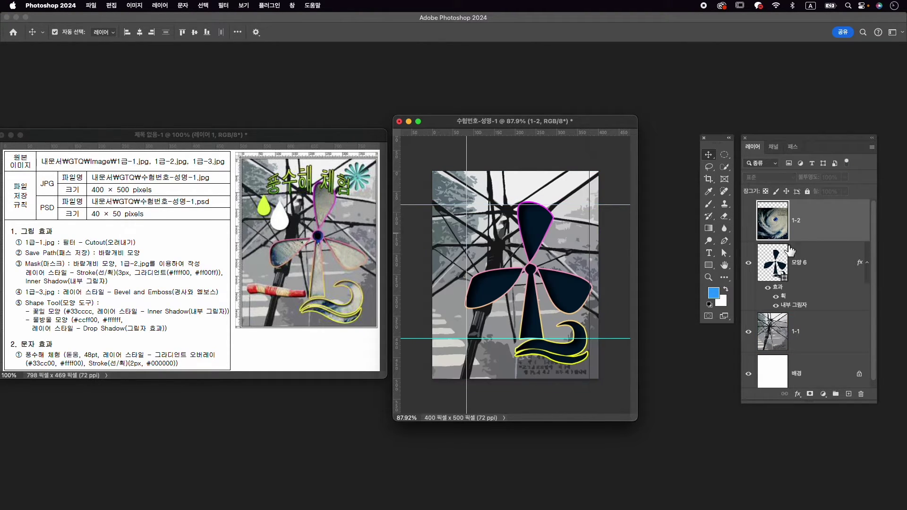
click(777, 260)
key(a)
drag(511, 186, 548, 214)
key(Down)
key(Down)
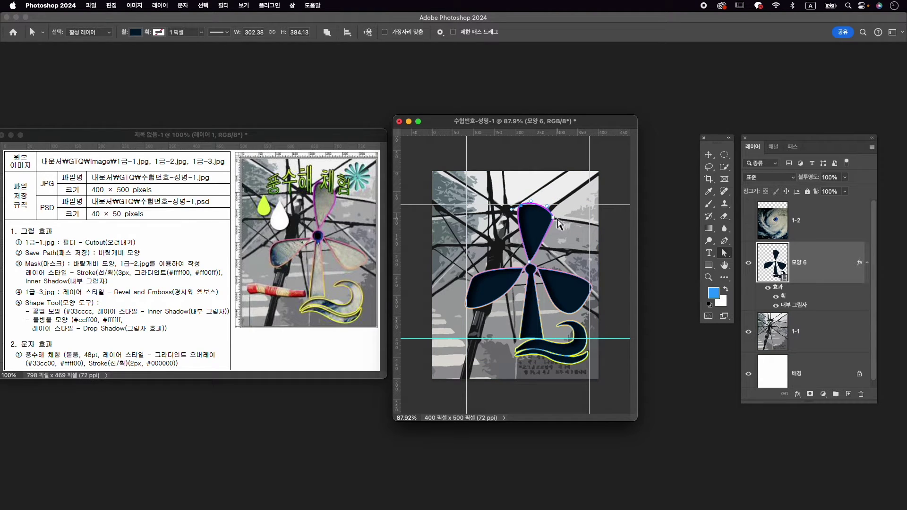
key(Down)
key(Down)
Show the 1-2 layer again and clip it to the pinwheel shape with a clipping mask.
click(750, 222)
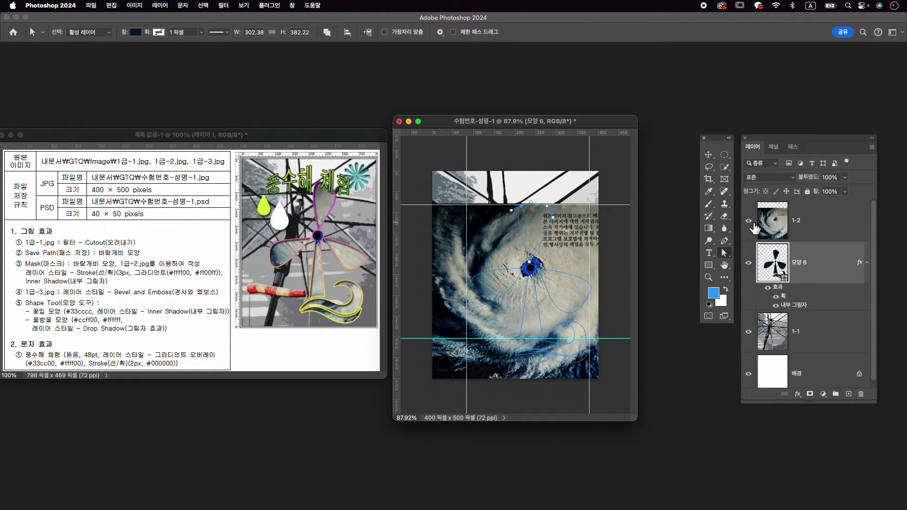
click(844, 228)
click(792, 147)
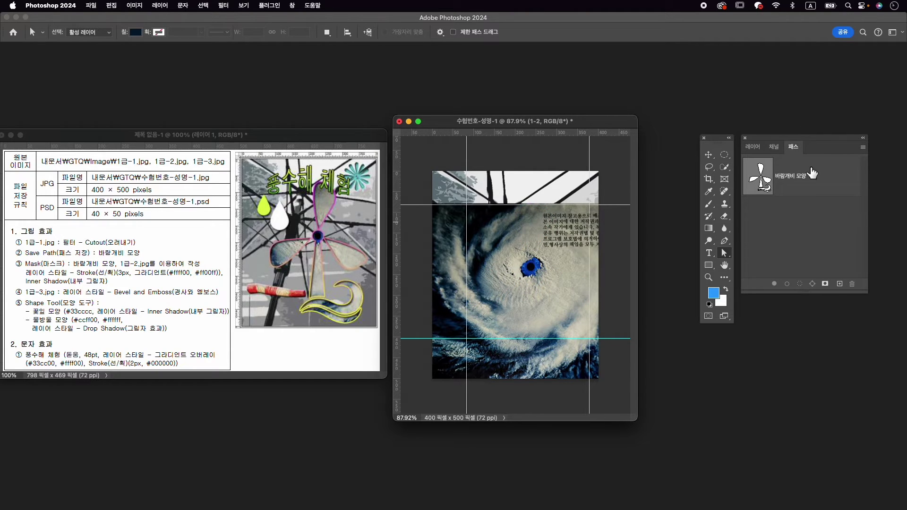
click(819, 244)
click(752, 147)
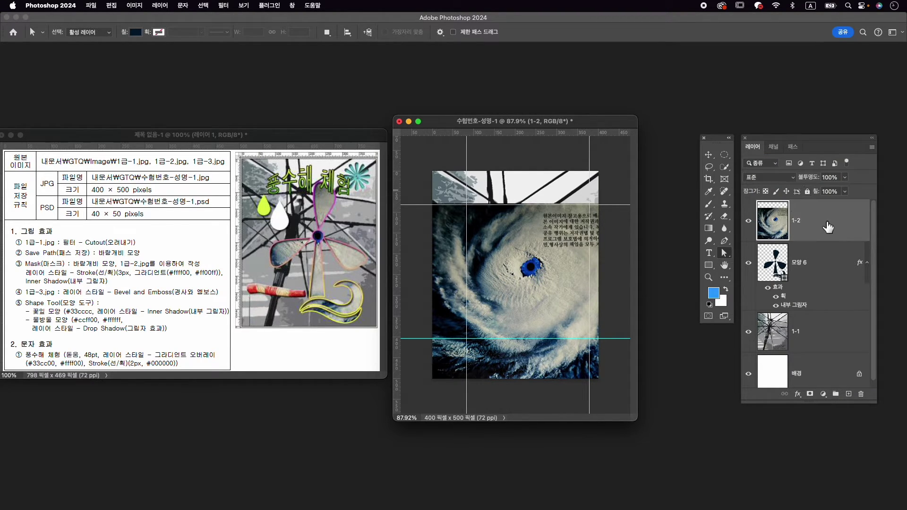
right_click(825, 234)
click(850, 241)
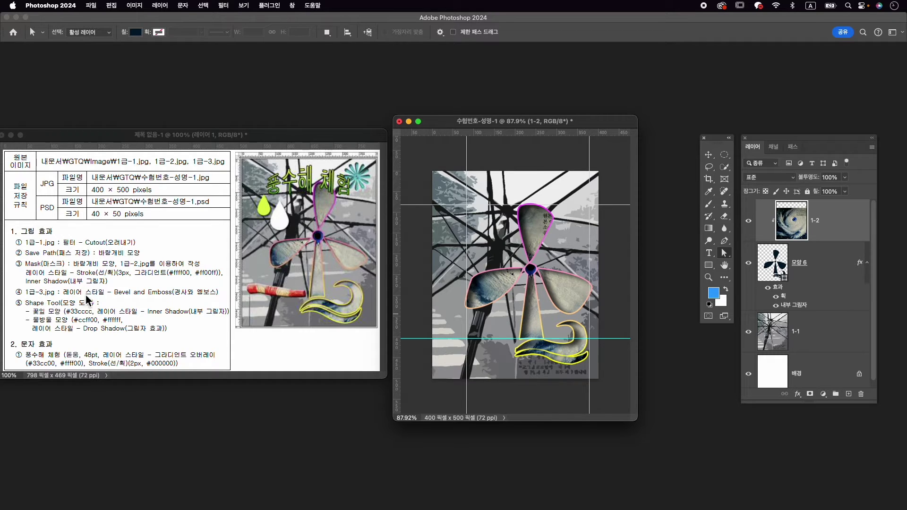
Open 1급-3.jpg from the Image folder and place its window near the composite document.
key(super+o)
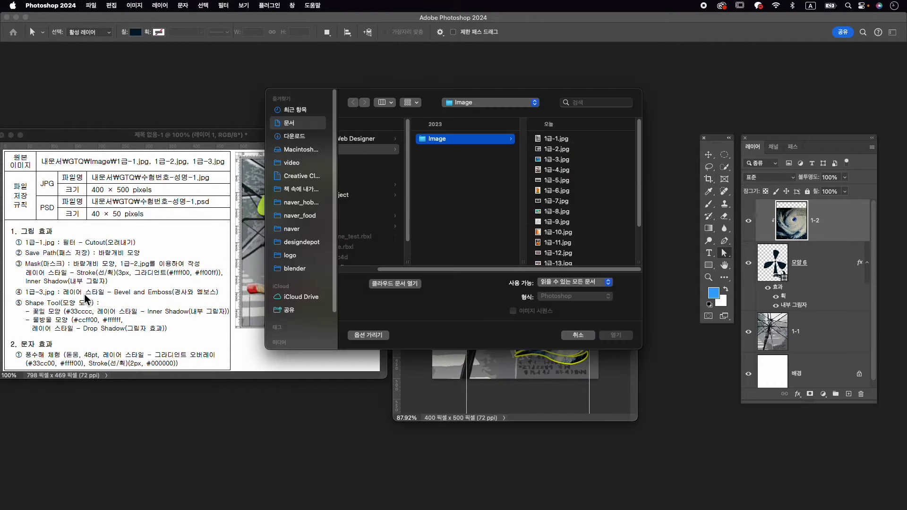
click(548, 160)
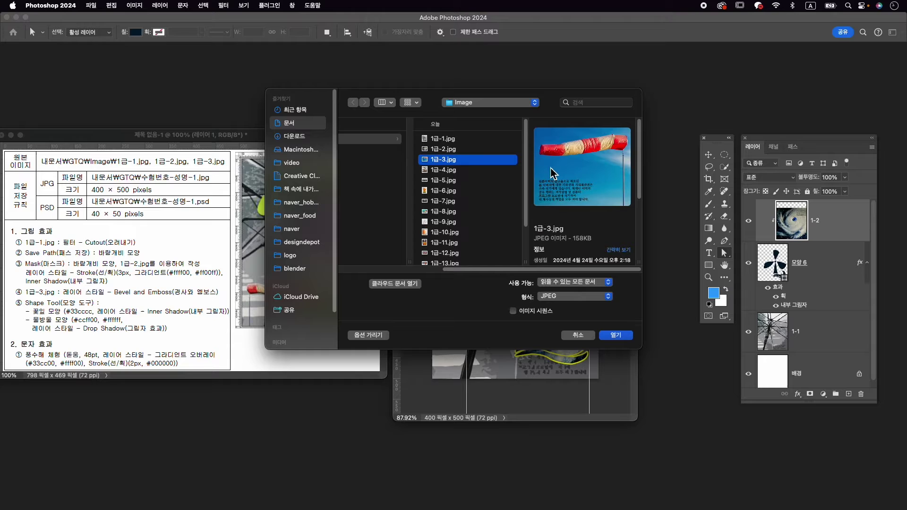
click(616, 334)
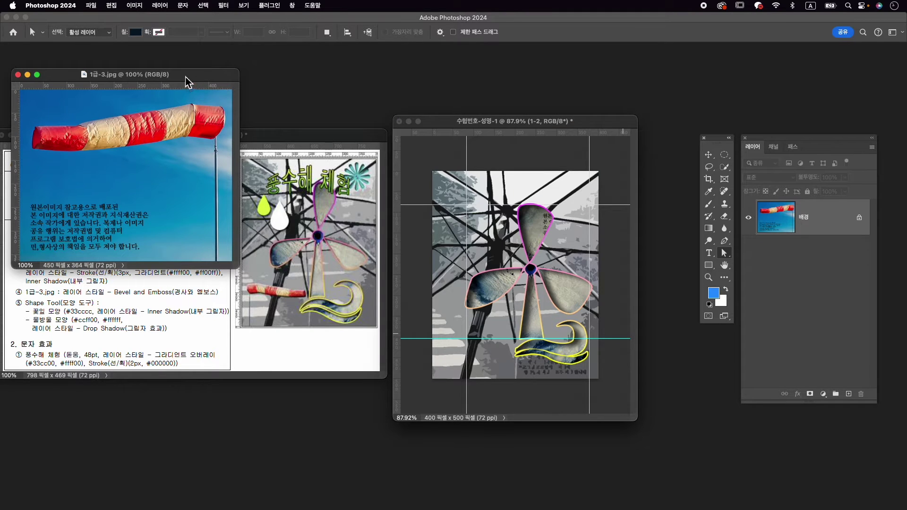
drag(185, 78, 614, 62)
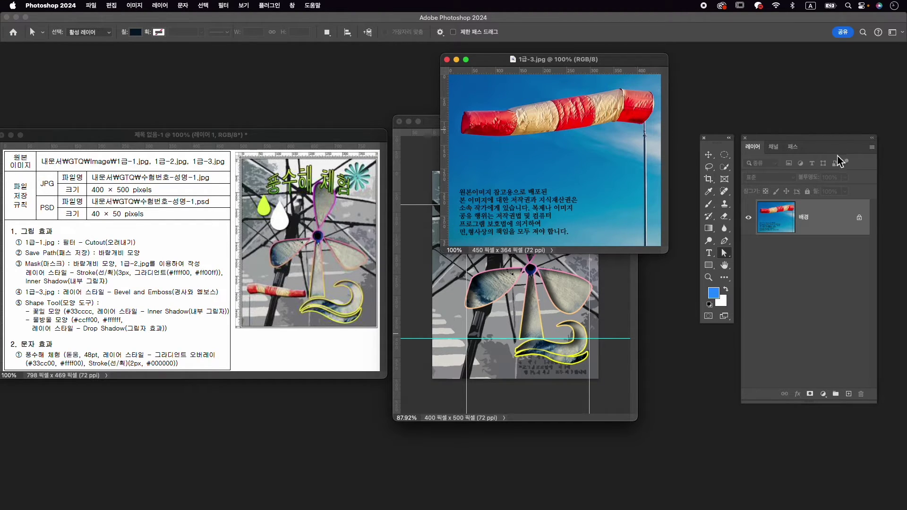
Select the windsock in 1급-3.jpg with the Object Selection tool and isolate it with a layer mask.
click(724, 167)
click(763, 168)
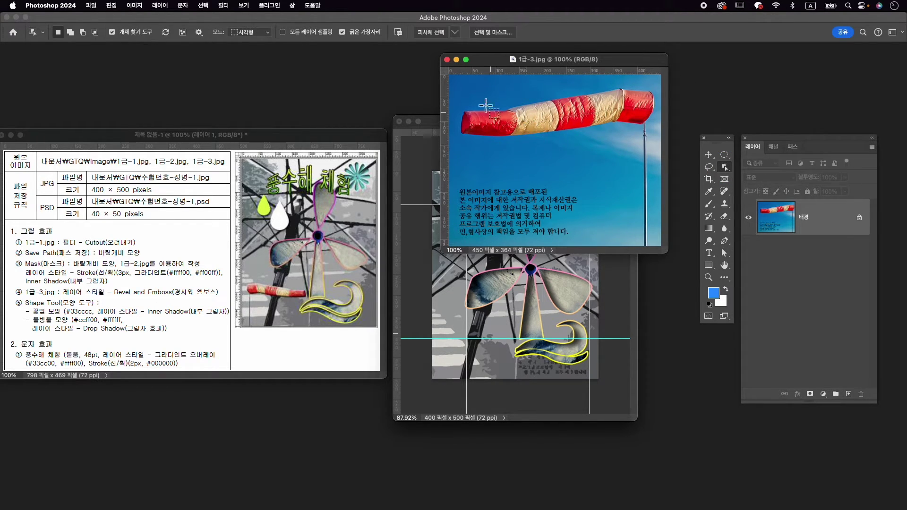
drag(470, 93, 672, 220)
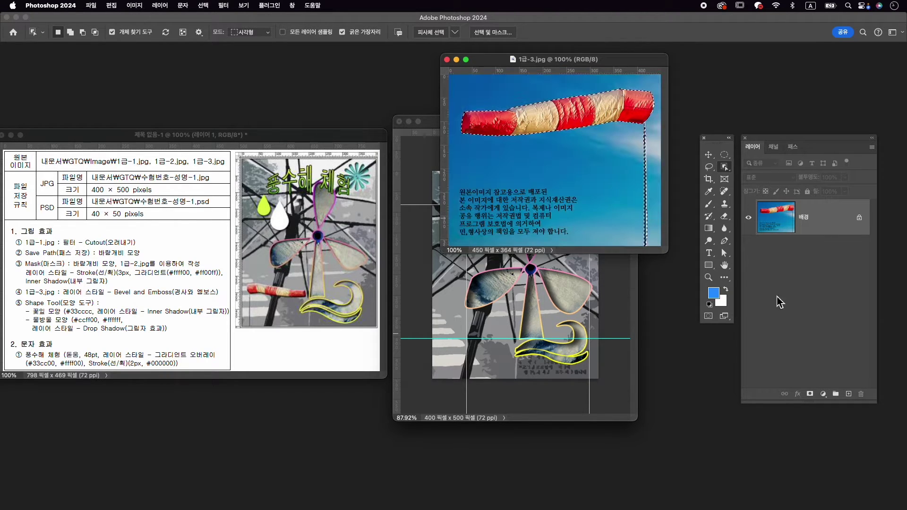
click(810, 394)
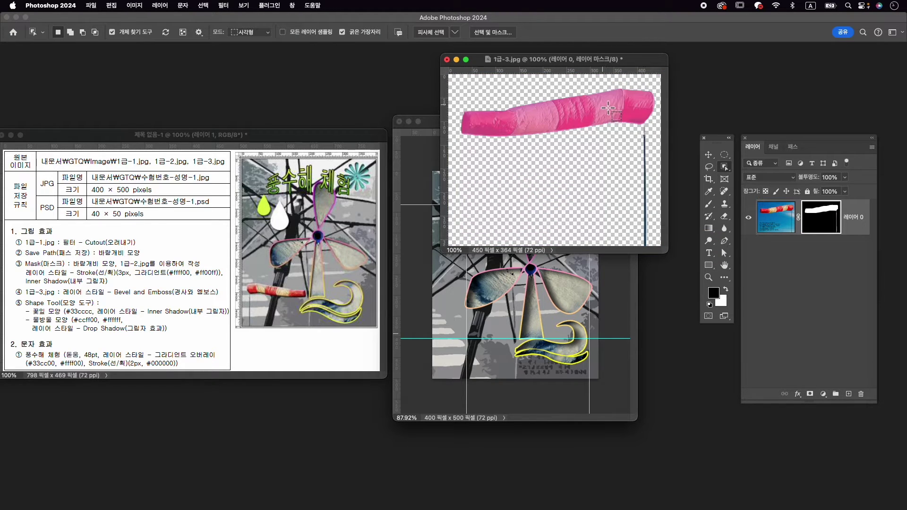
Copy the masked windsock into the 수험번호-성명-1 document and close 1급-3.jpg without saving.
click(709, 154)
drag(606, 116, 502, 324)
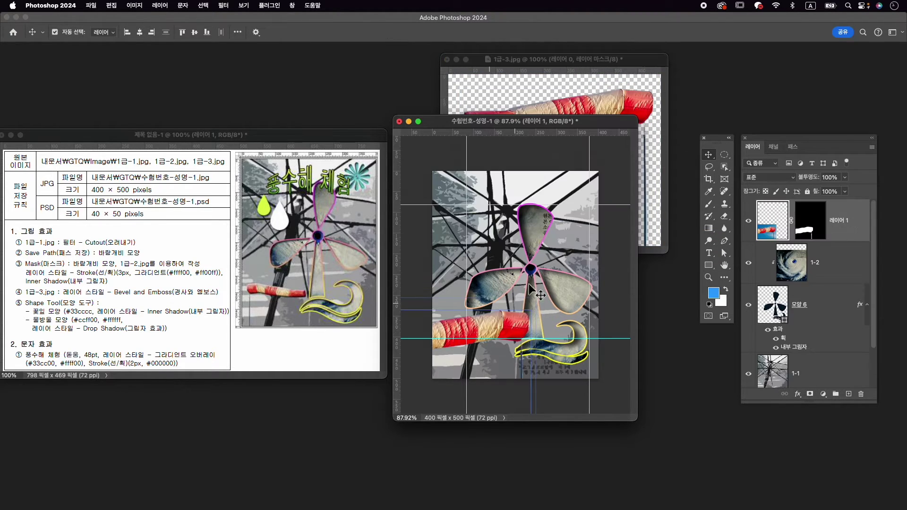
click(447, 59)
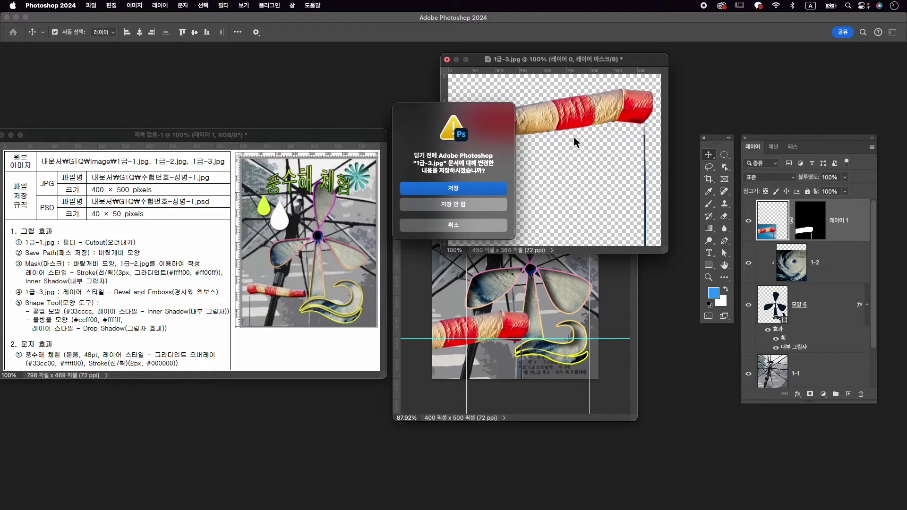
click(495, 207)
mouse_move(844, 219)
mouse_down()
mouse_move(857, 284)
mouse_move(855, 208)
mouse_up()
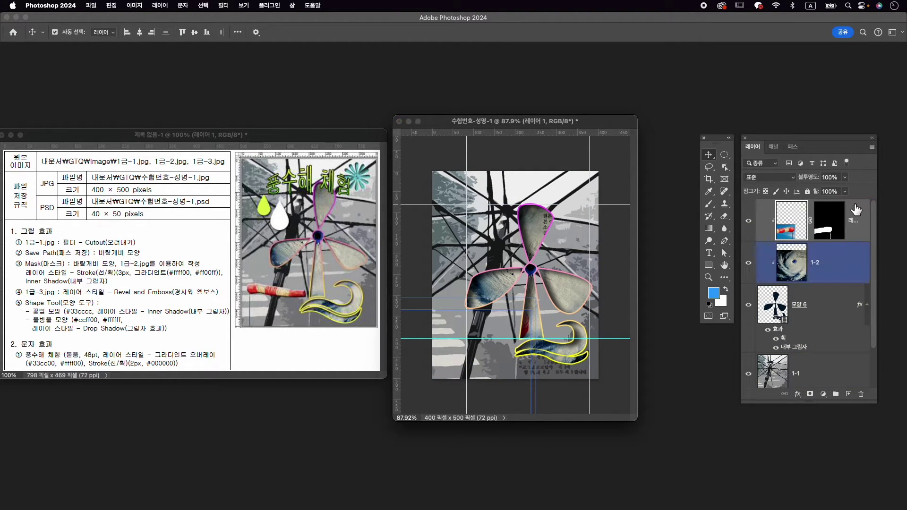
right_click(864, 213)
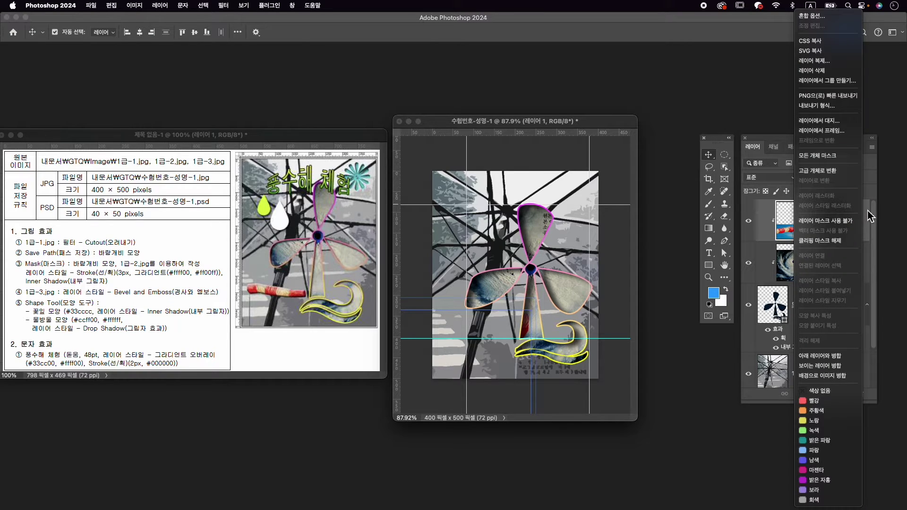
click(867, 210)
right_click(863, 207)
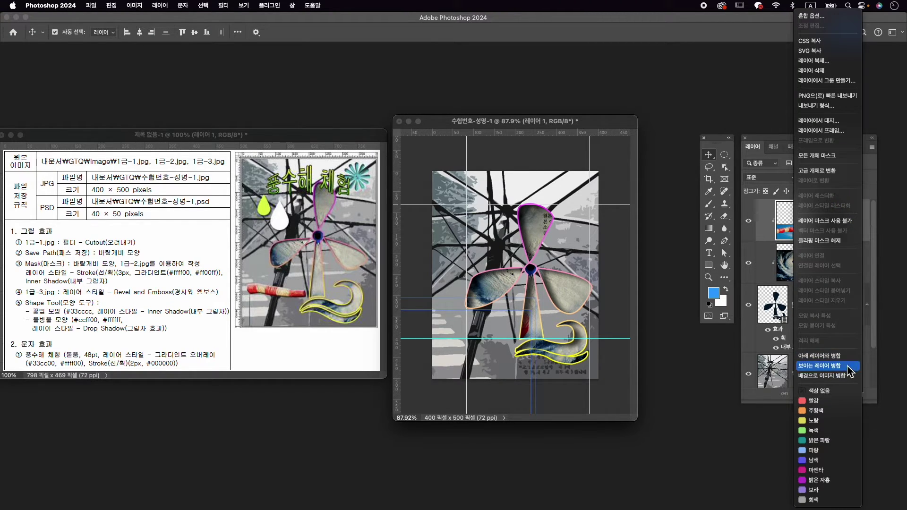
click(843, 240)
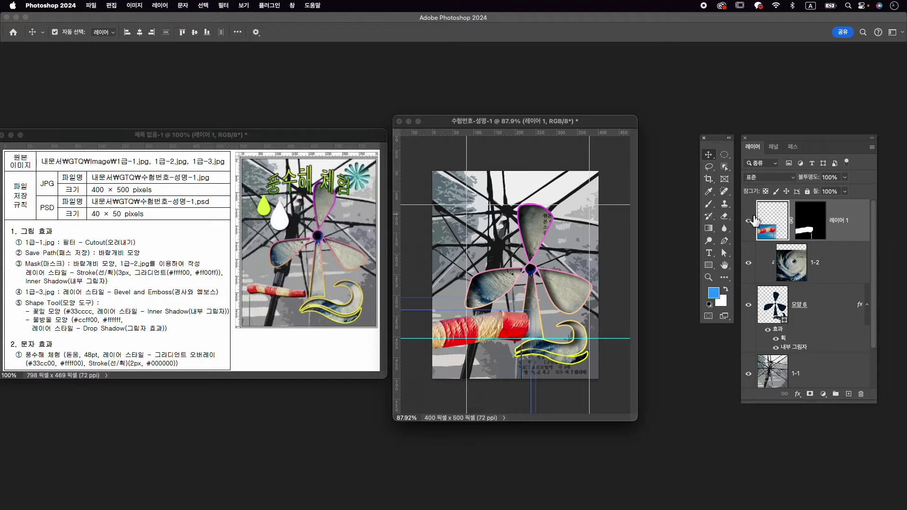
Flip the windsock horizontally, scale it proportionally to about 44%, and place it beside the pinwheel stem in the canvas's lower-left area.
key(super+t)
drag(512, 321, 539, 282)
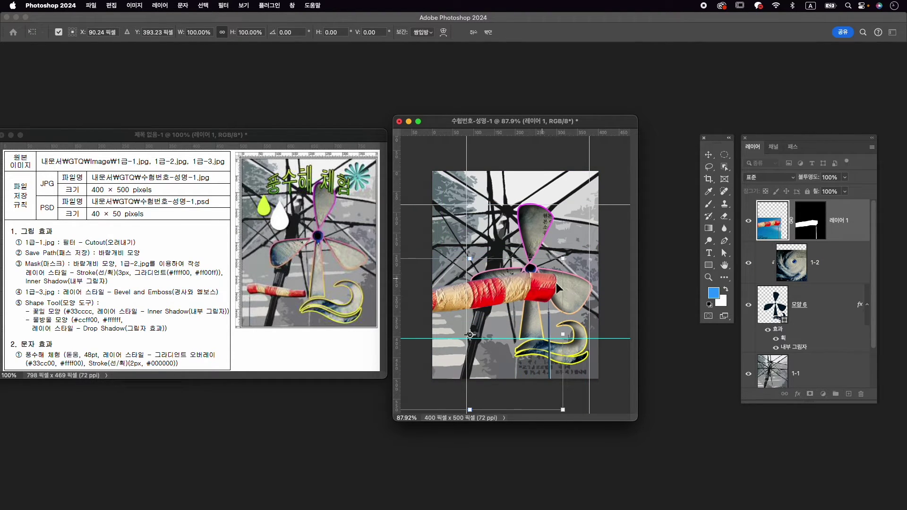
click(109, 6)
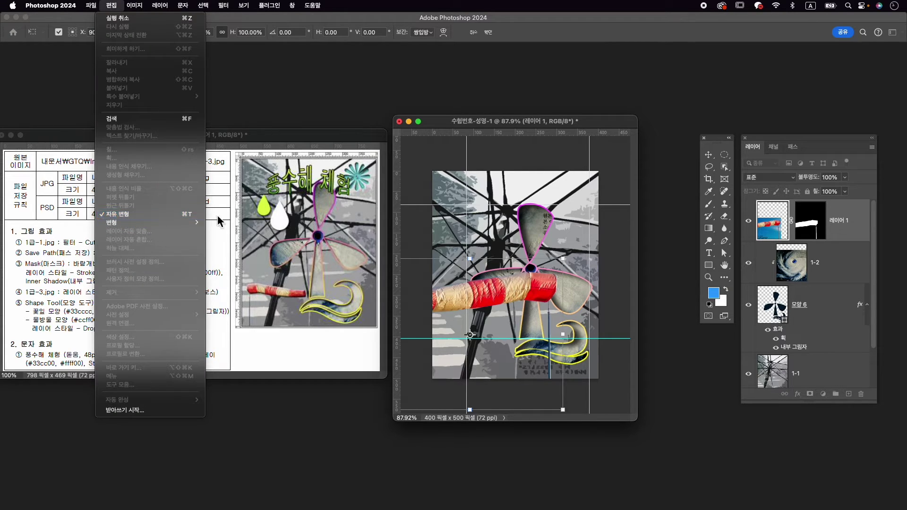
click(539, 284)
right_click(538, 284)
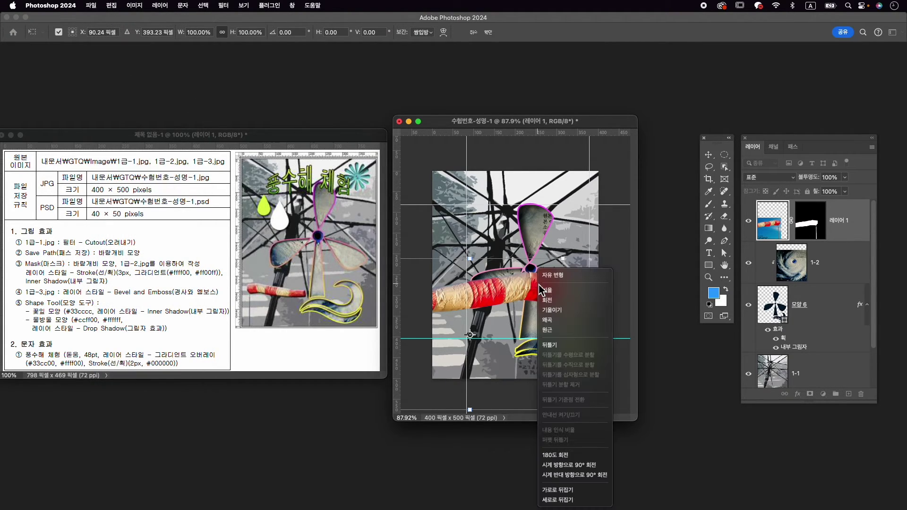
click(574, 489)
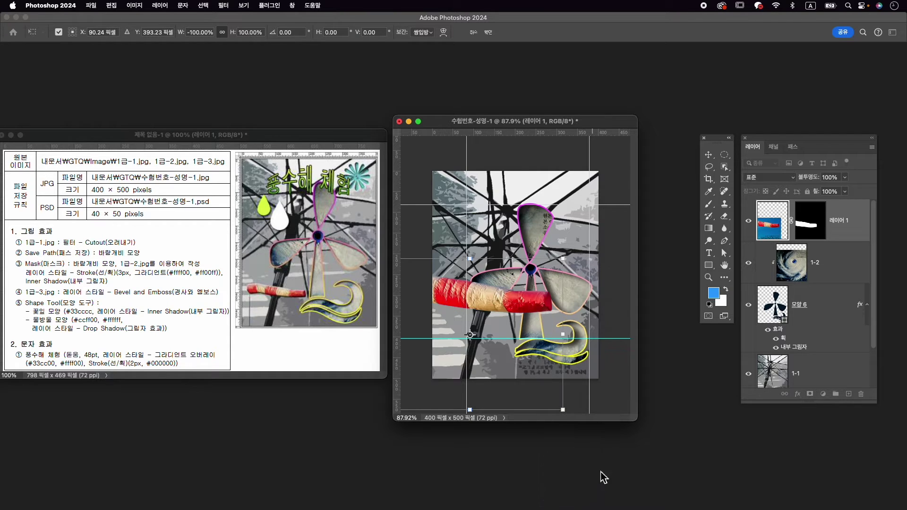
drag(504, 299, 582, 289)
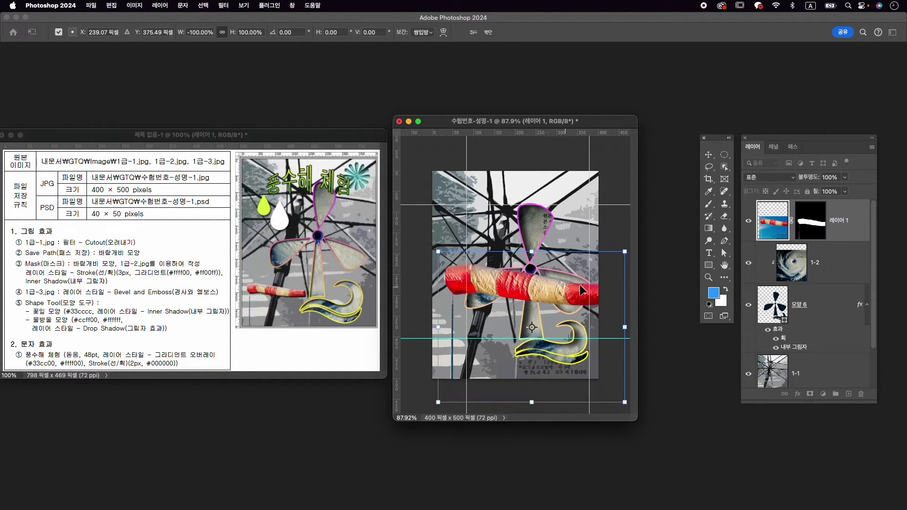
drag(631, 253, 515, 317)
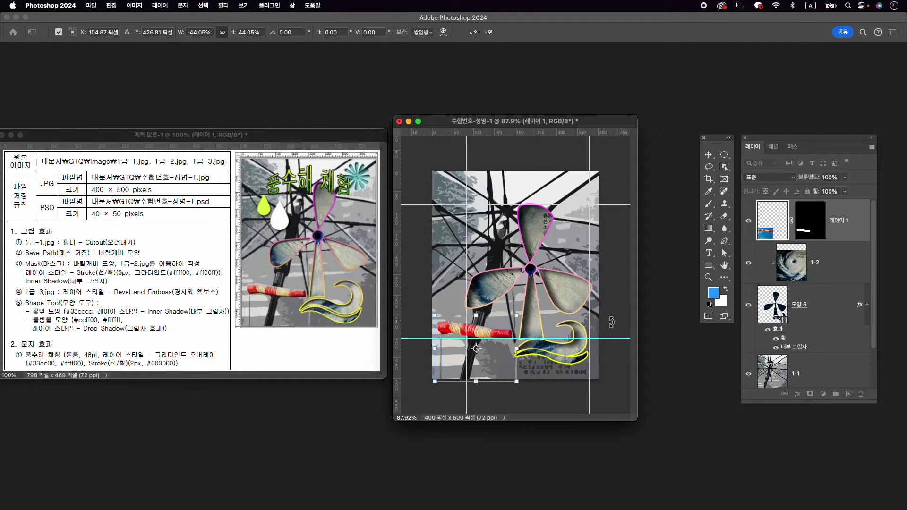
key(Return)
Rename the windsock layer 1-3 and give it a Bevel and Emboss layer style with the default settings.
double_click(843, 219)
text(1-3)
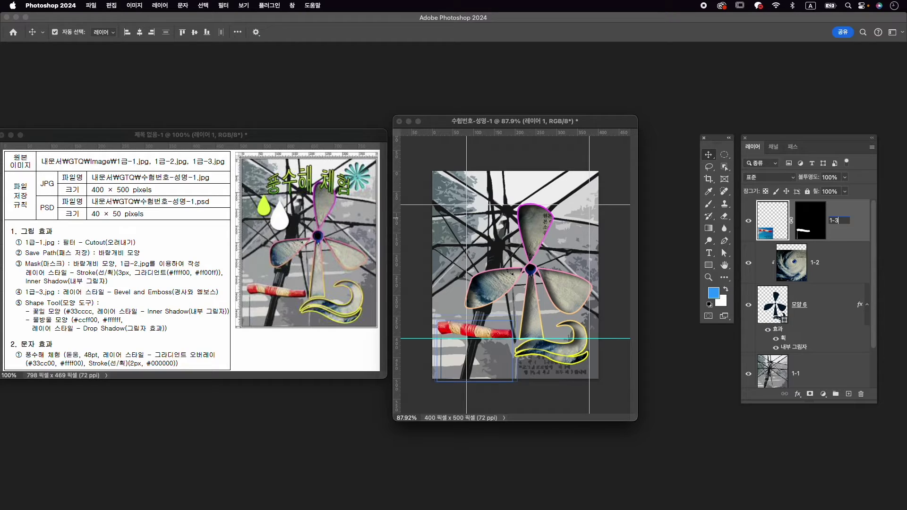
key(Return)
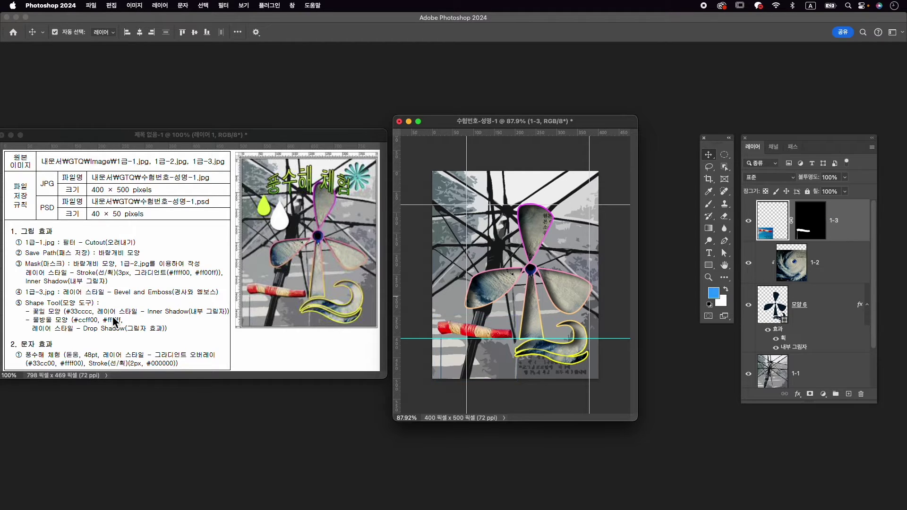
click(798, 394)
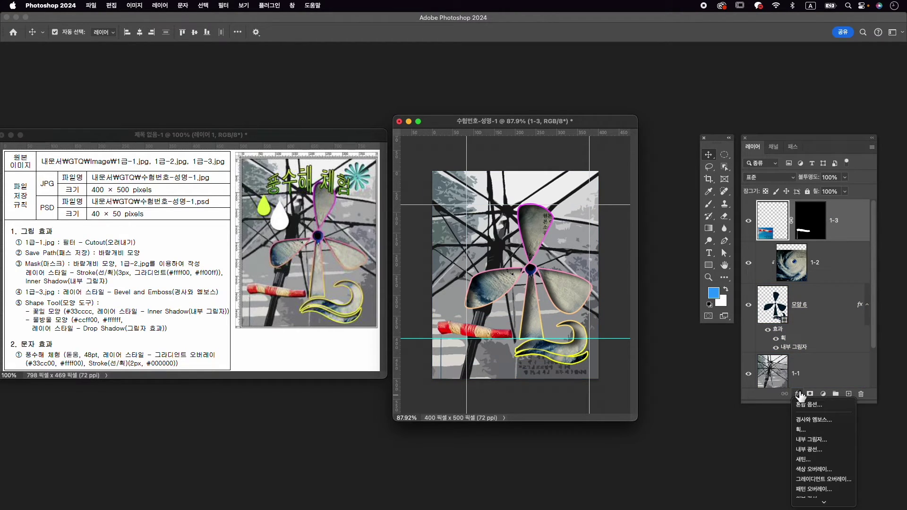
click(822, 421)
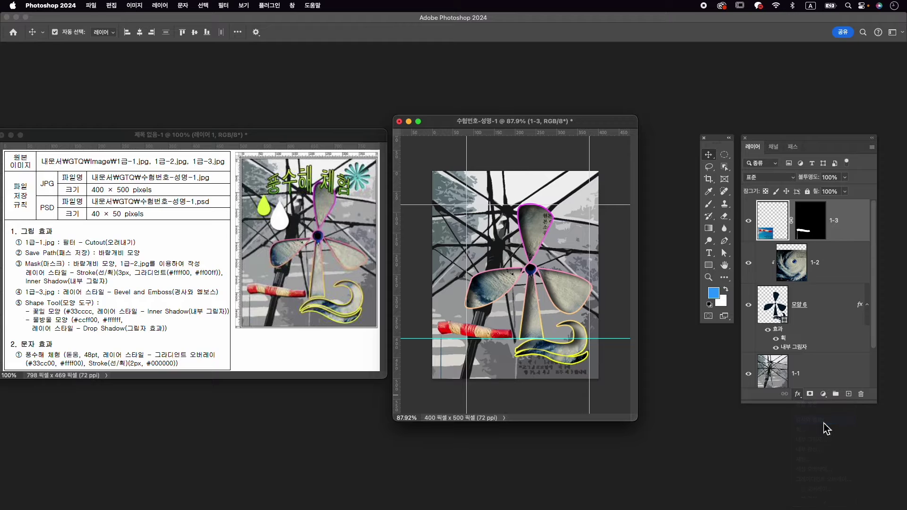
click(839, 167)
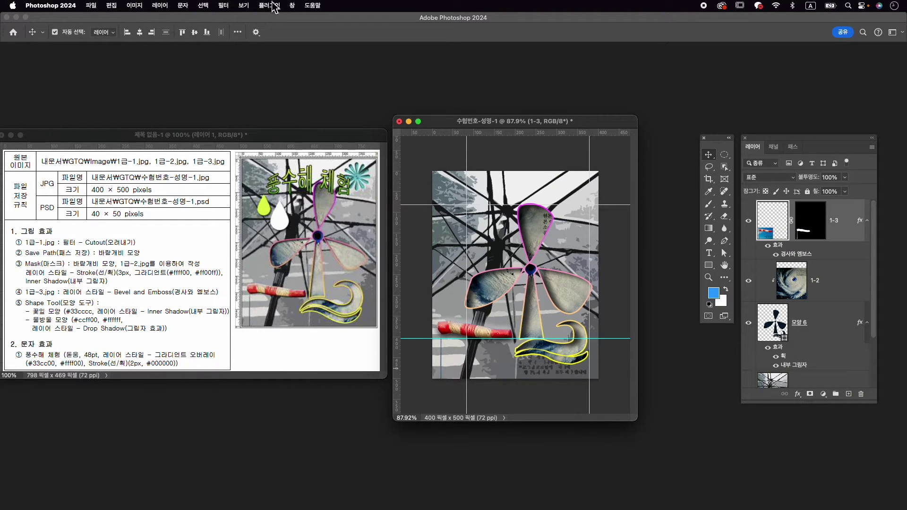
Show the custom shape library and delete its dogs and 20-heart-custom-shapes groups.
click(292, 5)
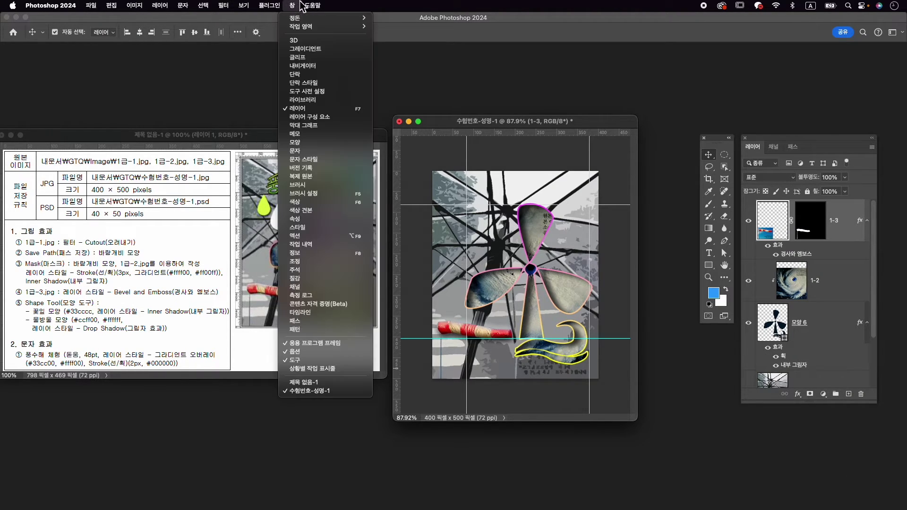
click(324, 143)
drag(122, 125, 624, 76)
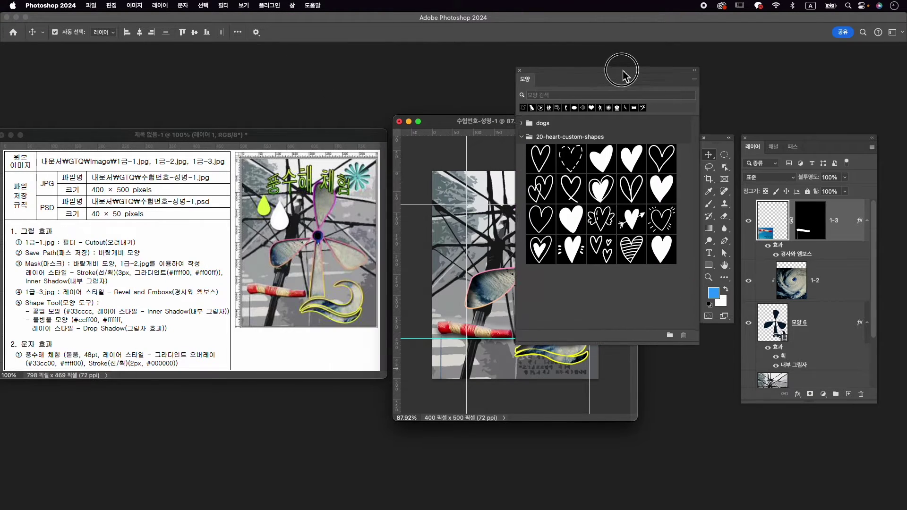
click(626, 124)
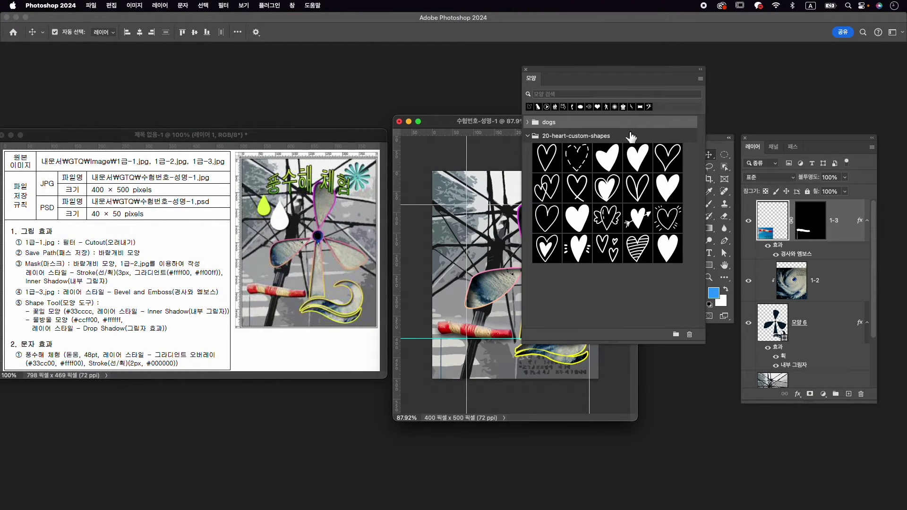
shift+click(630, 135)
click(689, 335)
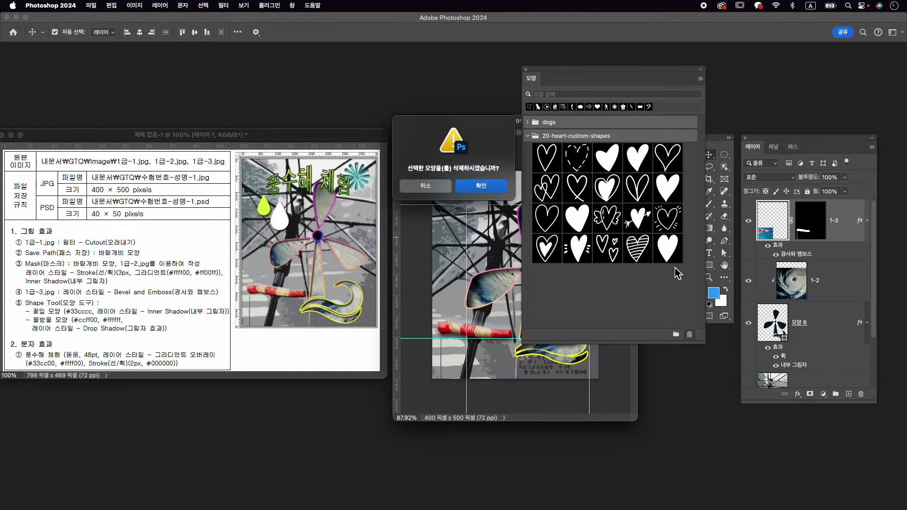
click(489, 185)
Load the legacy shapes set (레거시 모양 및 기타) into the shape library.
click(700, 78)
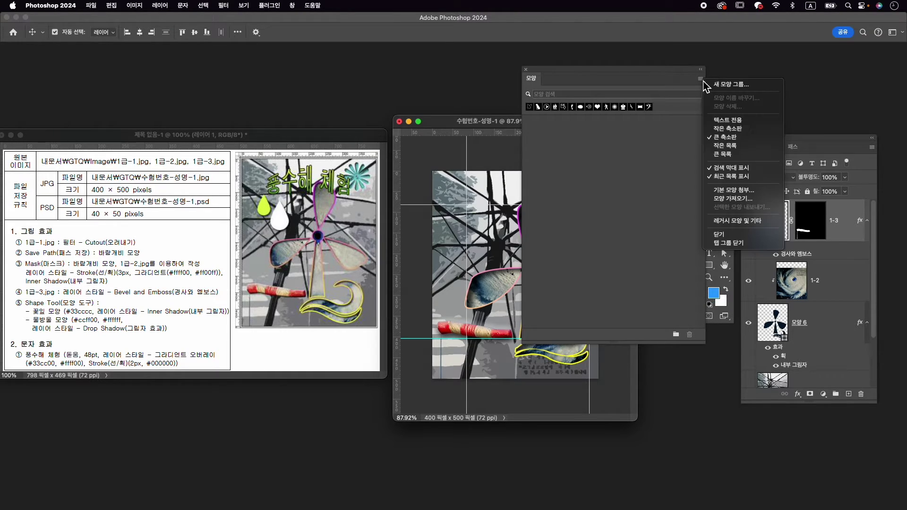
click(751, 223)
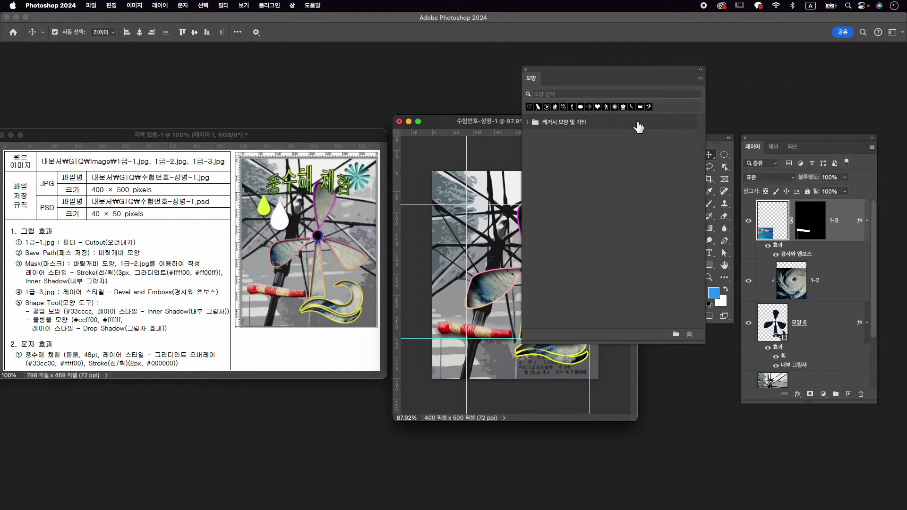
drag(588, 70, 624, 62)
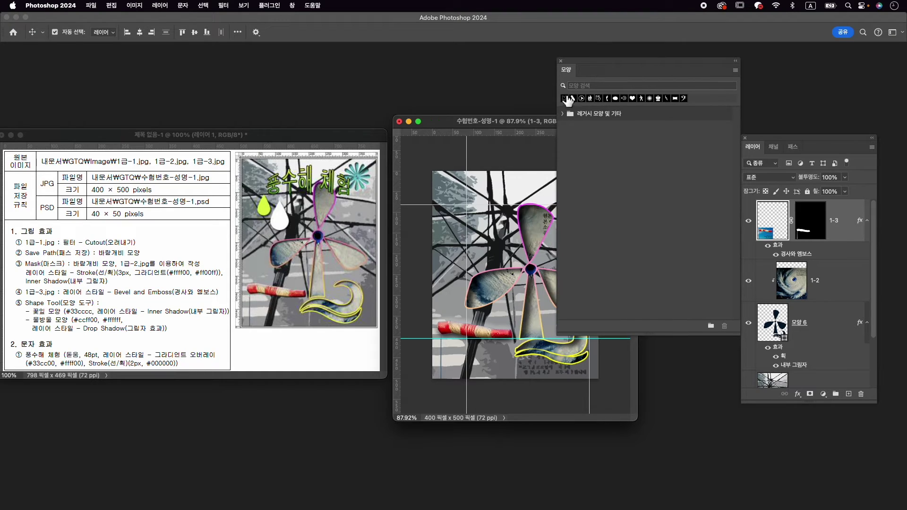
Search the shape library for 꽃 and choose the 꽃 7 flower with slender rounded petals in the 자연 group.
click(601, 87)
key(Caps_Lock)
key(shift+r)
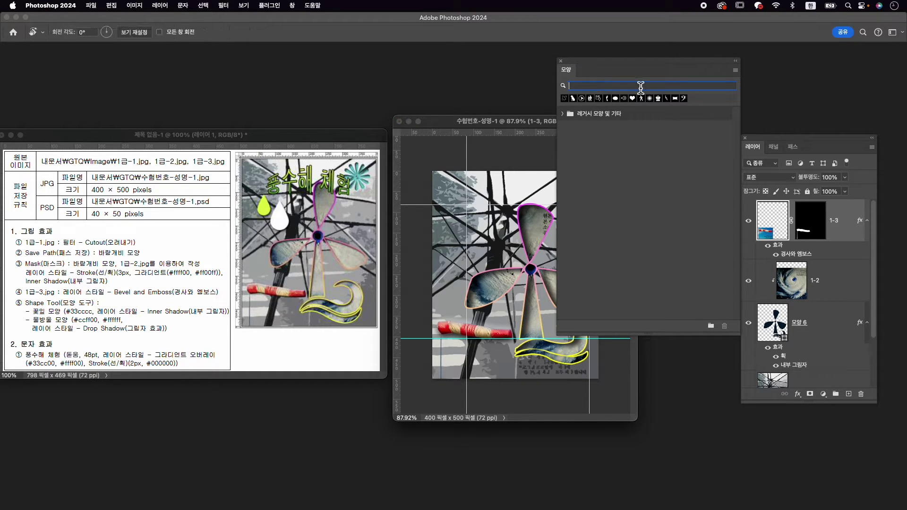
text(꽃잎)
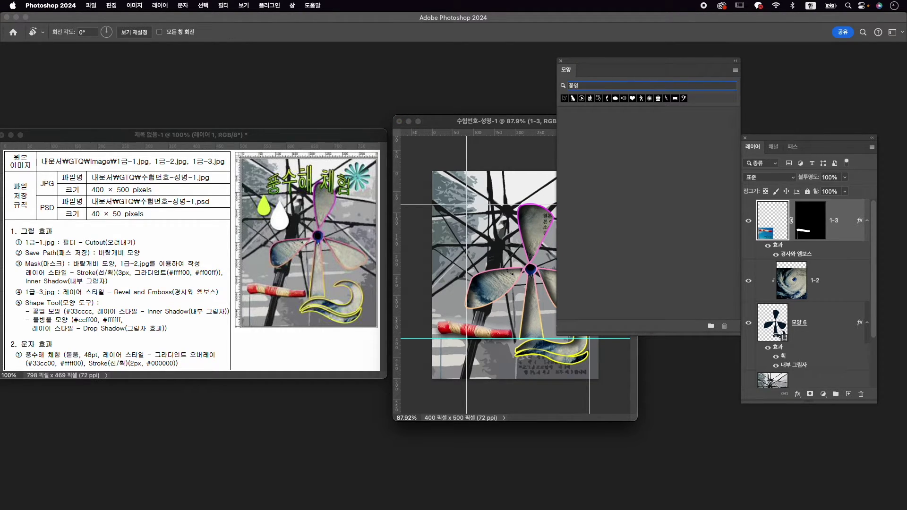
text(잎)
key(BackSpace)
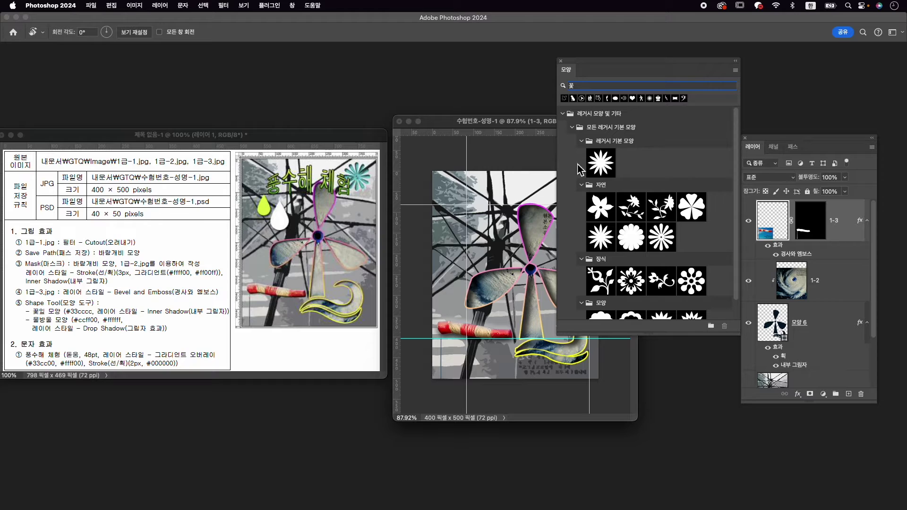
click(668, 243)
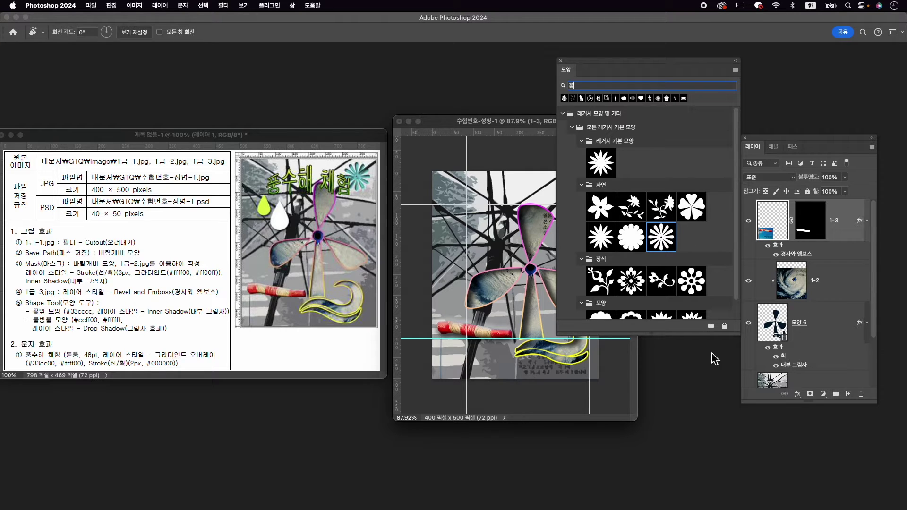
Draw the flower with the Custom Shape tool, about 90 × 94 px, in the upper-right corner of the canvas.
drag(671, 68, 350, 278)
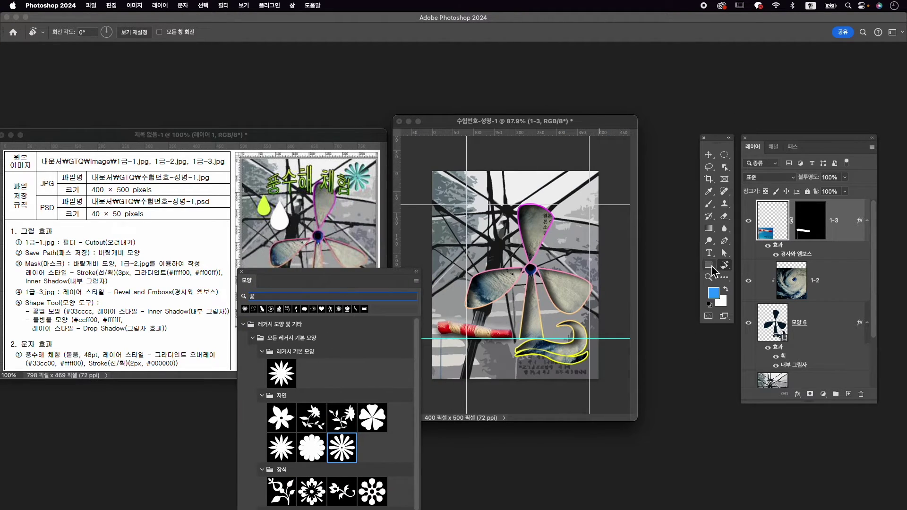
click(710, 267)
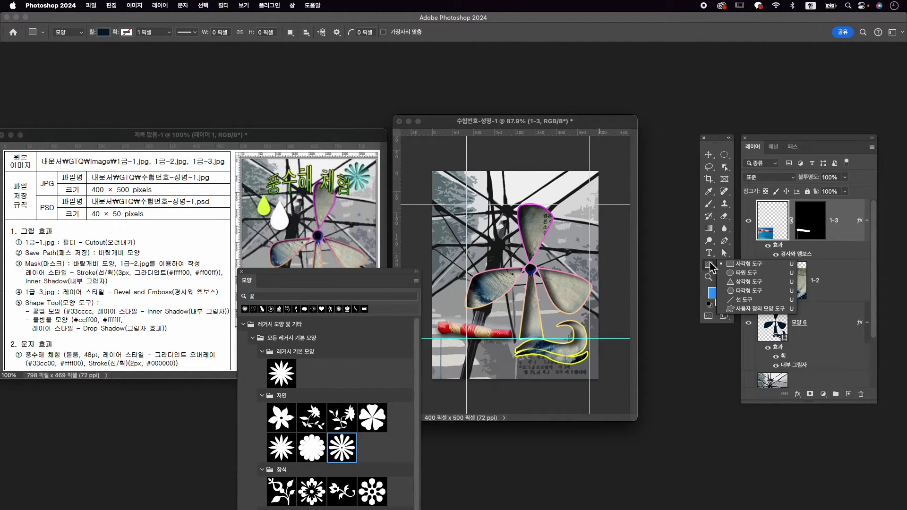
click(755, 309)
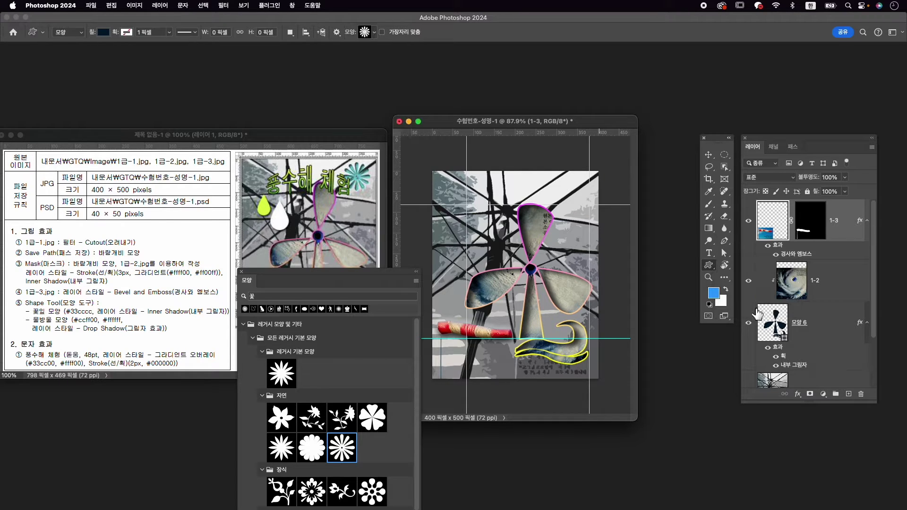
drag(559, 175, 599, 222)
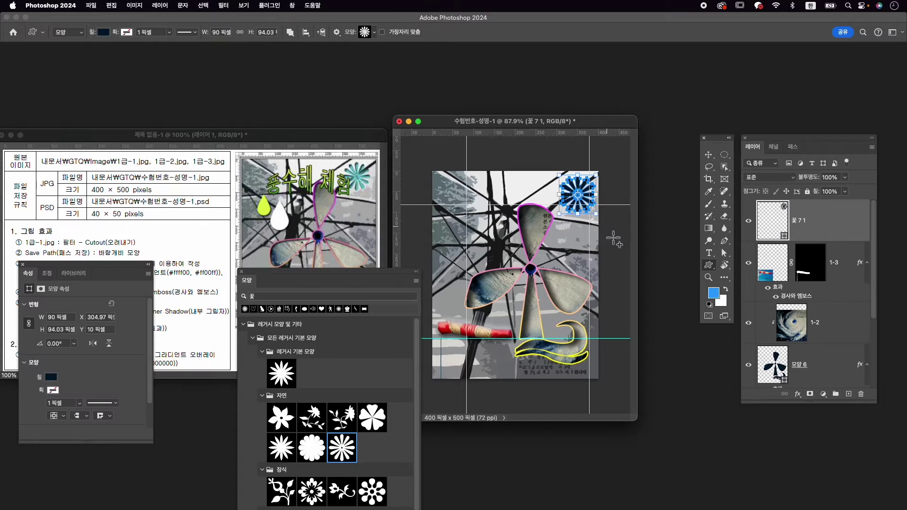
Set the flower shape's fill color to #33cccc.
drag(68, 269, 641, 313)
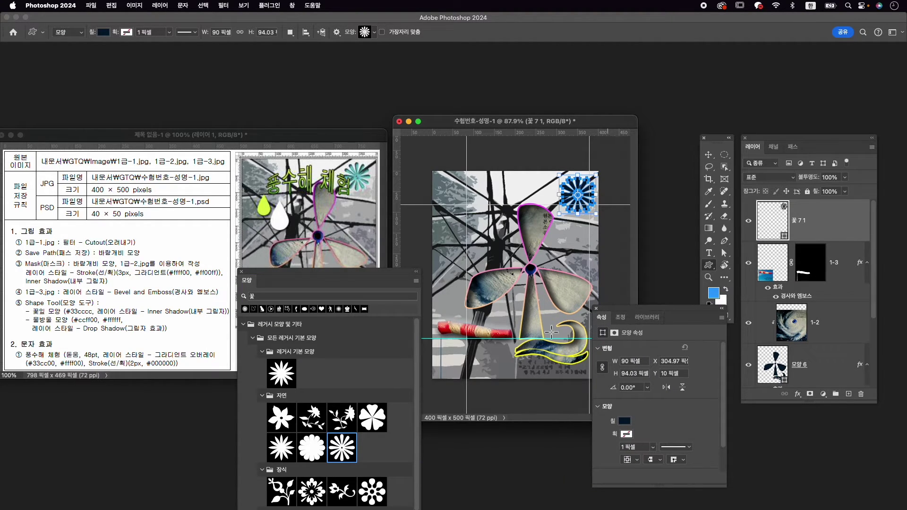
click(624, 421)
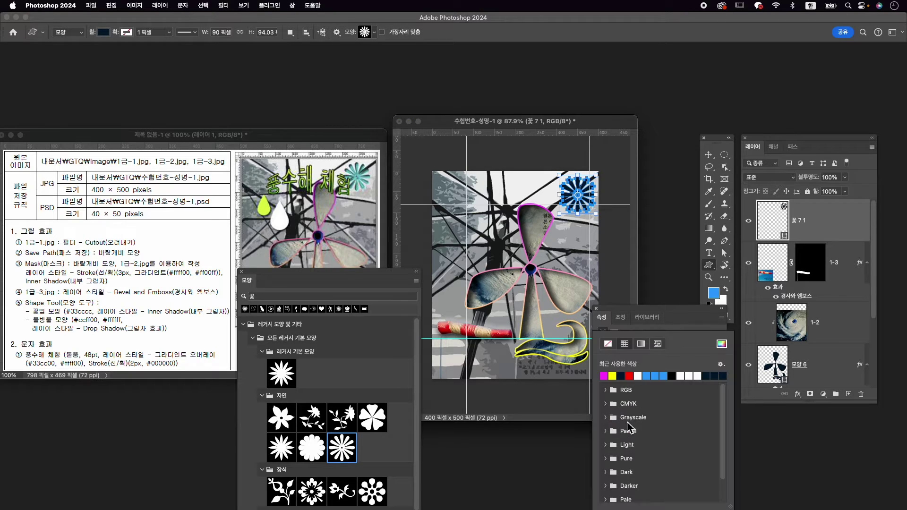
click(721, 344)
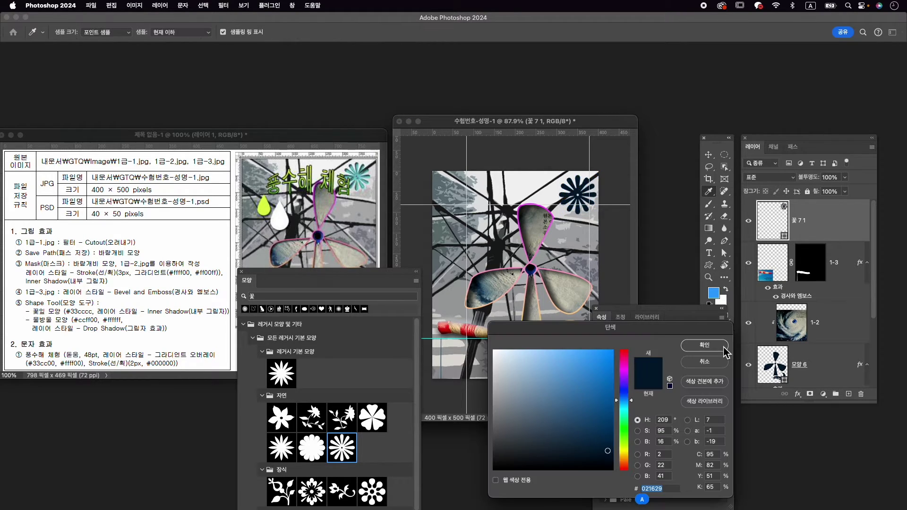
text(33cccc)
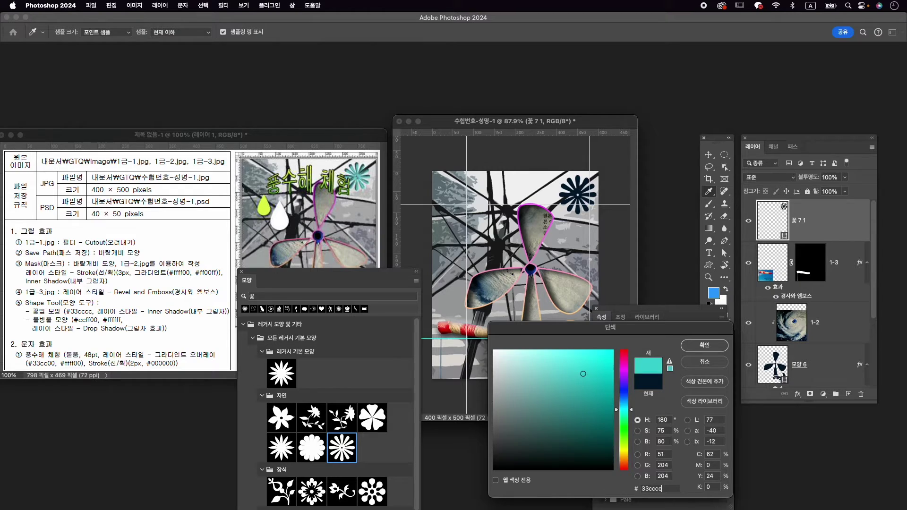
key(Return)
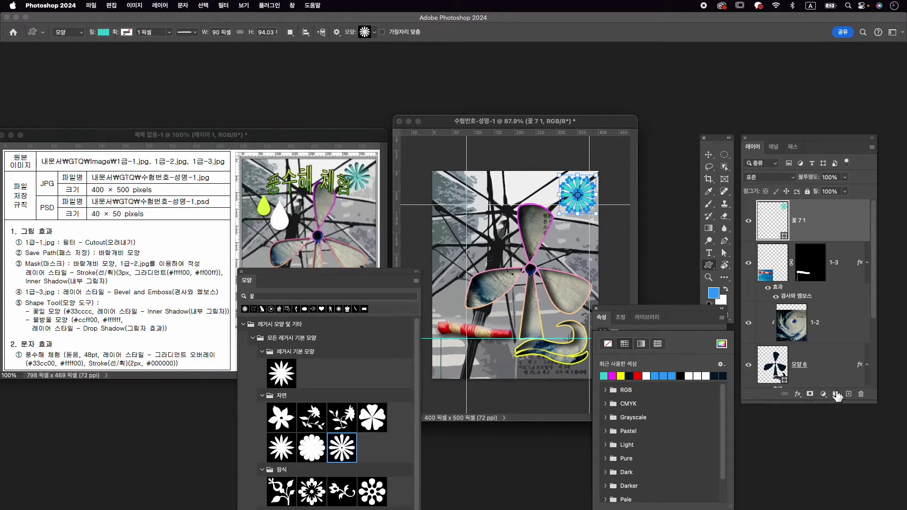
Add an Inner Shadow layer style to the flower shape, keeping the preset settings.
click(798, 394)
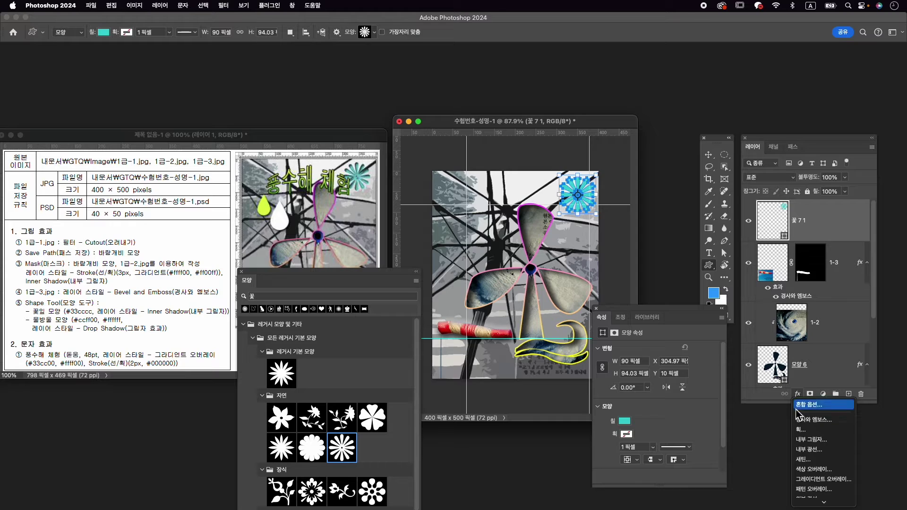
click(840, 439)
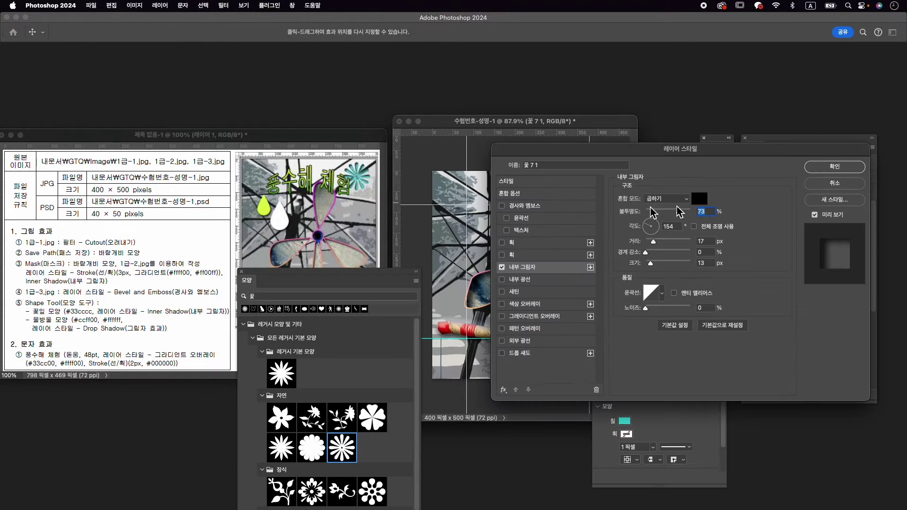
click(835, 171)
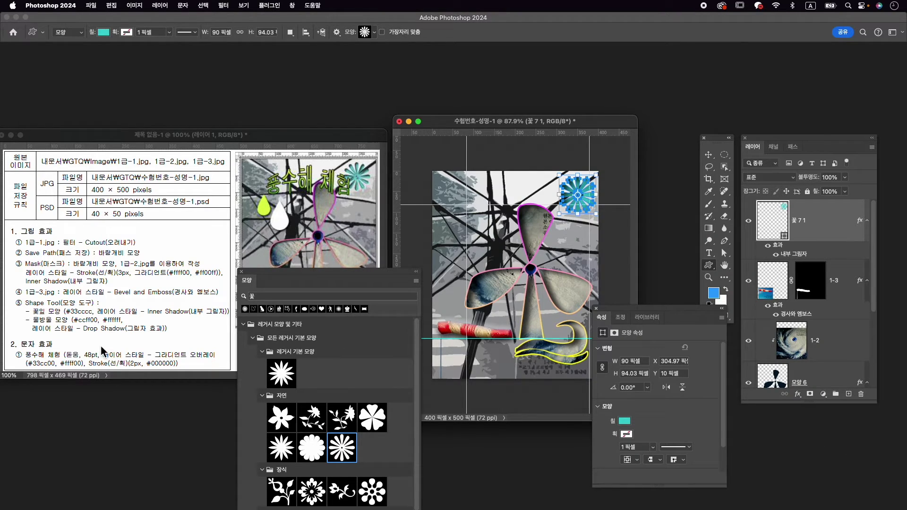
Search the shape library for 물 and for 물방울.
double_click(309, 296)
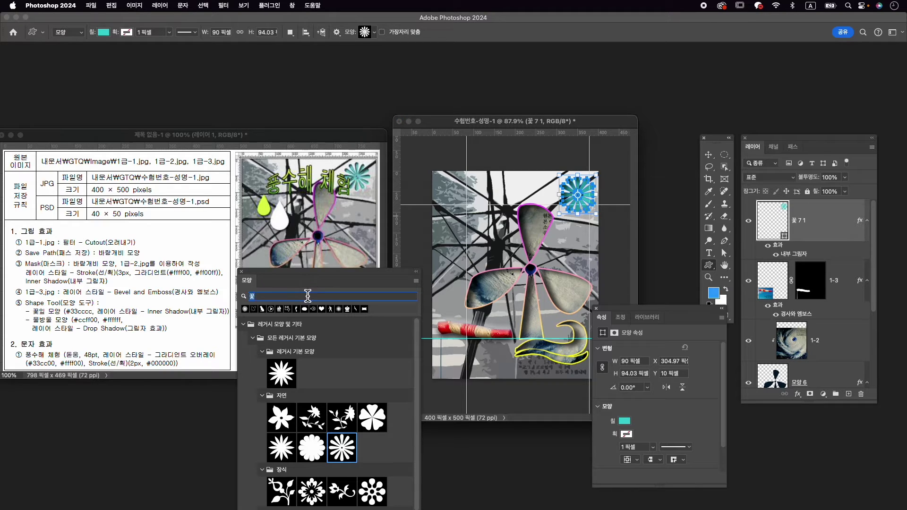
key(Caps_Lock)
text(물)
key(Return)
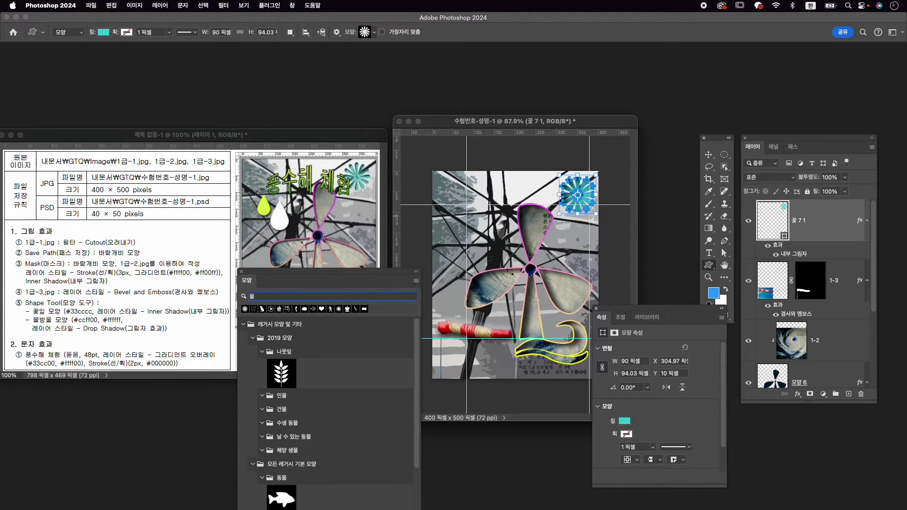
scroll(324, 381, down, 3)
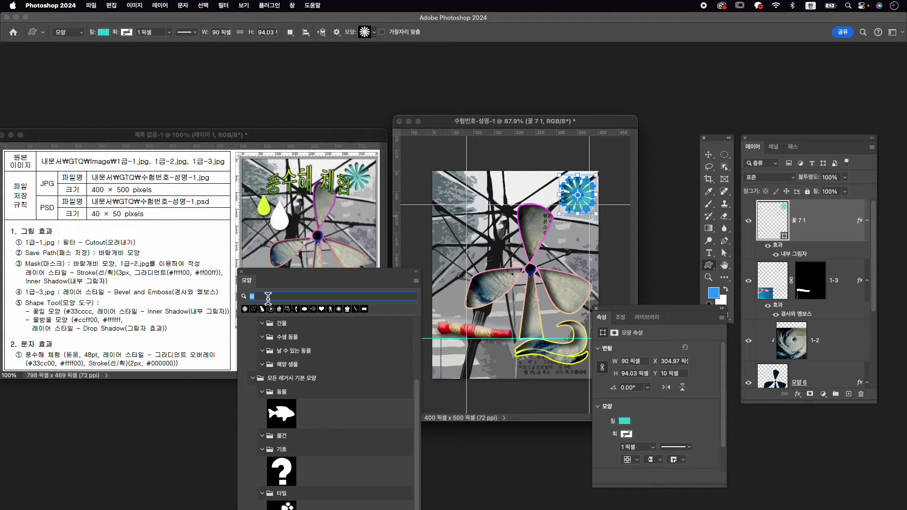
text(ㅂㅏㅇㅇ)
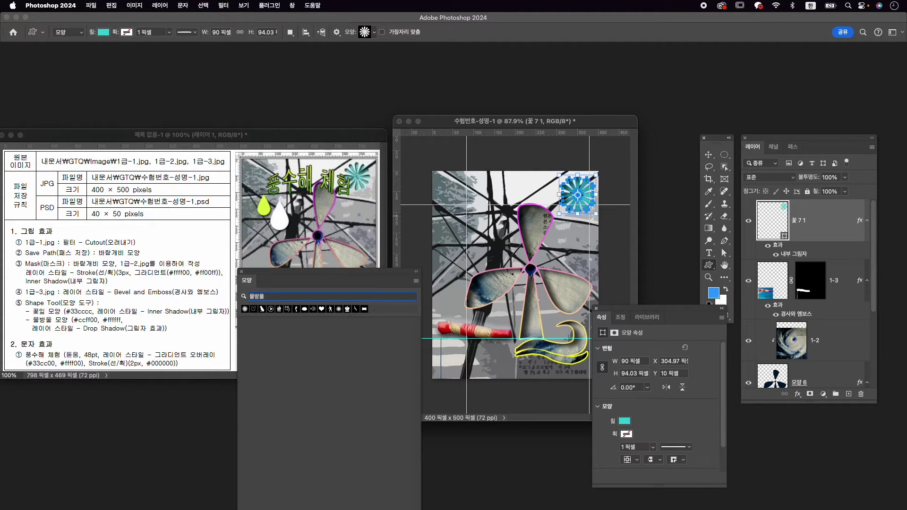
Clear the shape search and choose the solid water drop in the 자연 group of 모든 레거시 기본 모양.
double_click(287, 297)
key(BackSpace)
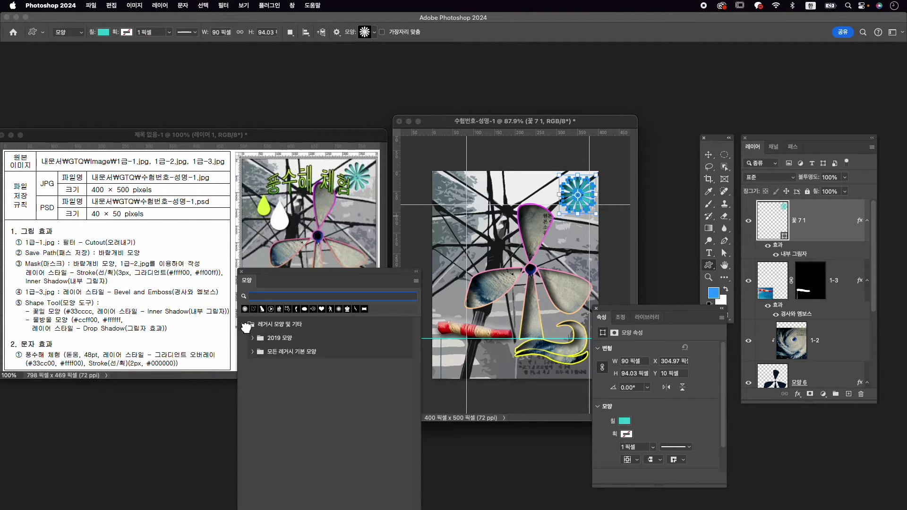
click(253, 351)
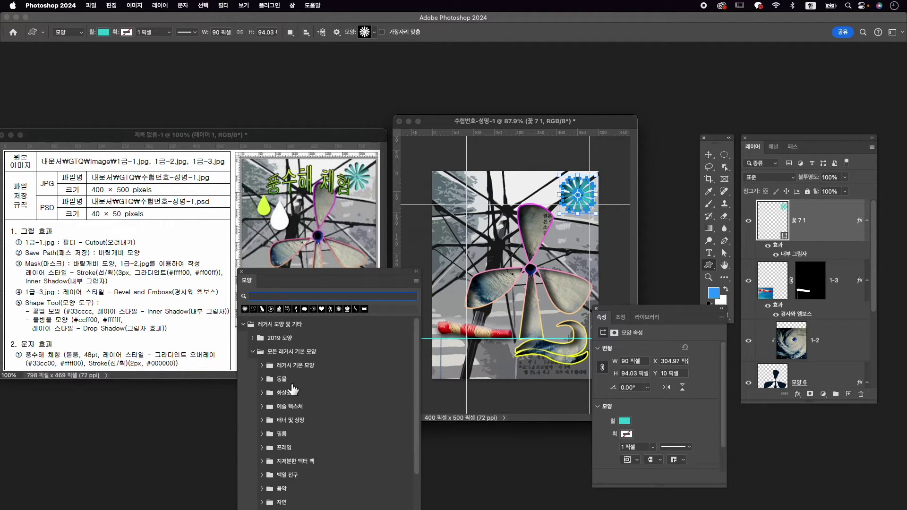
scroll(290, 385, down, 2)
click(262, 464)
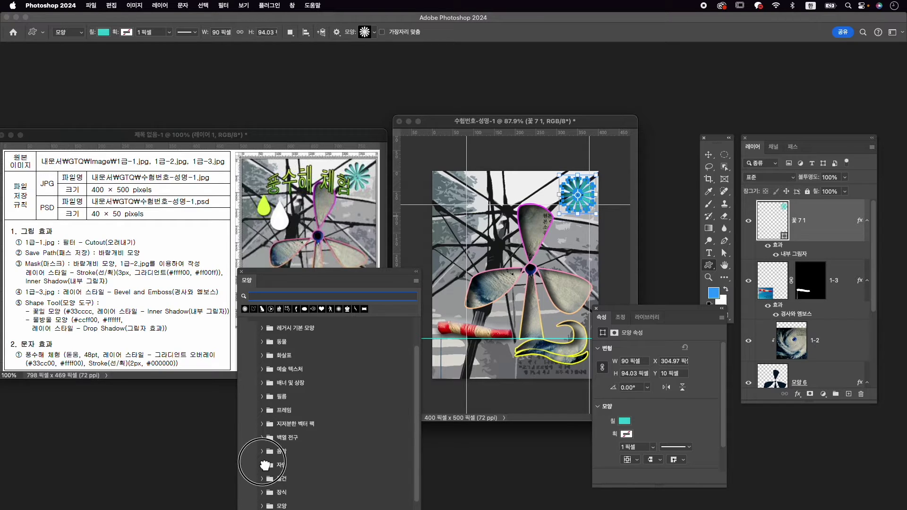
click(262, 465)
scroll(348, 450, down, 4)
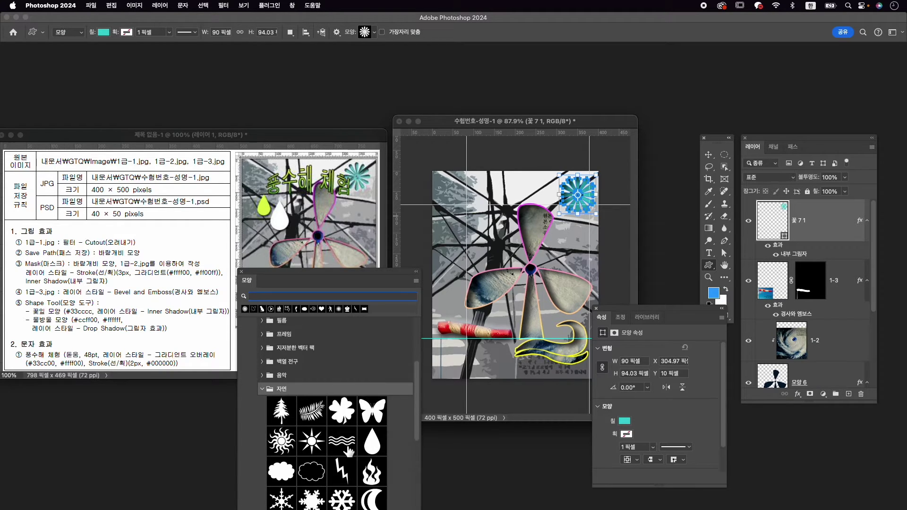
click(369, 416)
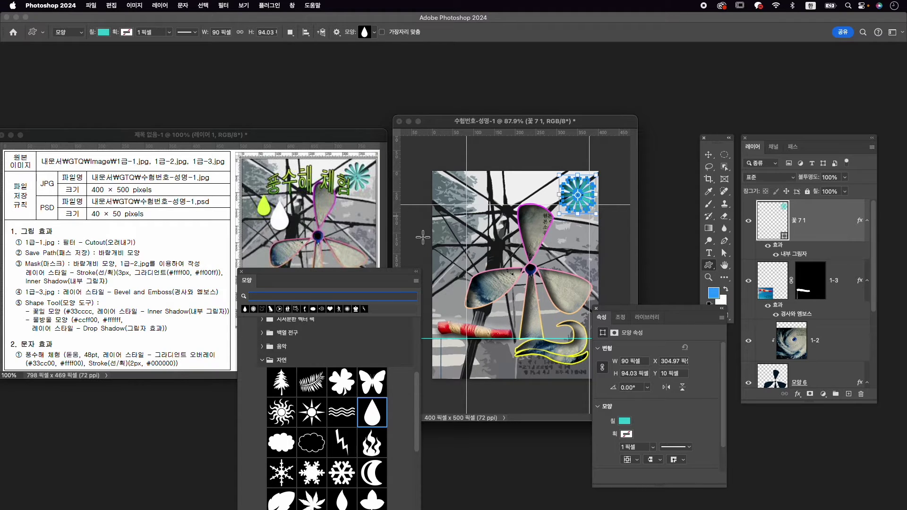
Draw the water drop, about 43 × 69 px, in the upper-left area of the canvas and set its fill to #ccff00.
drag(451, 212, 471, 242)
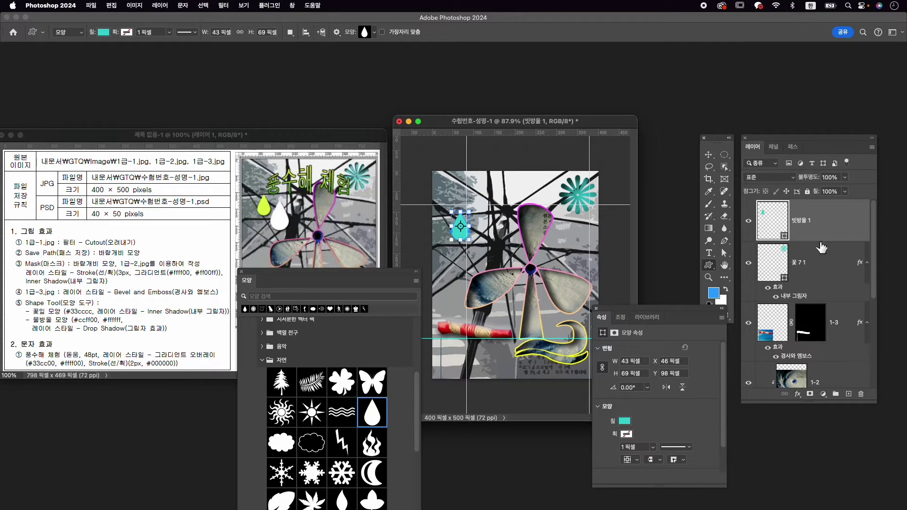
click(625, 421)
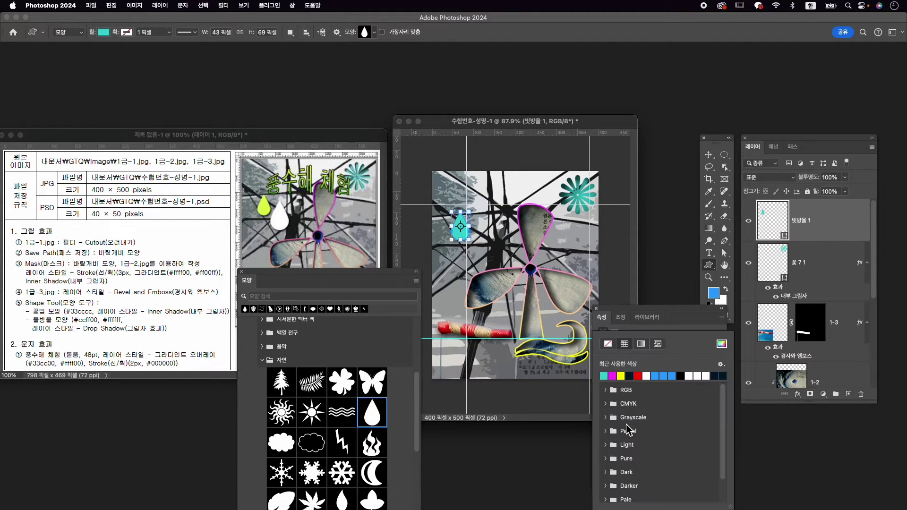
click(721, 344)
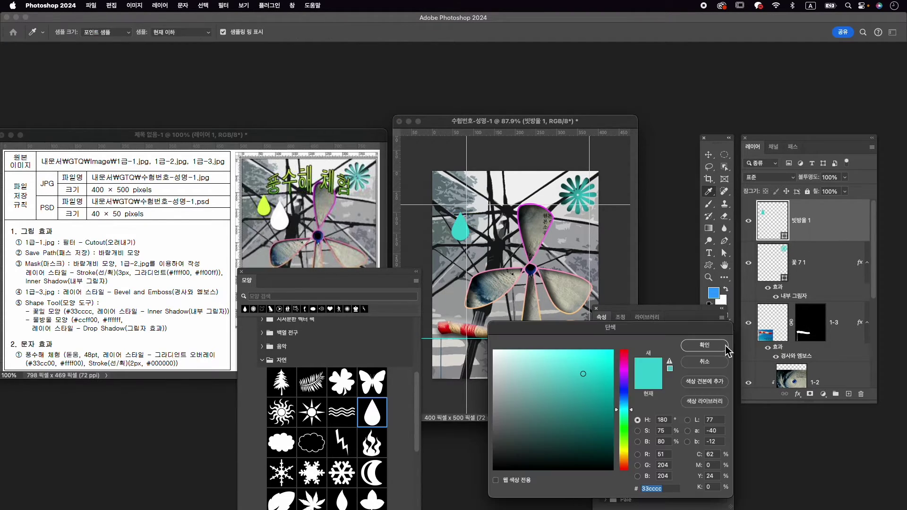
text(ccff00)
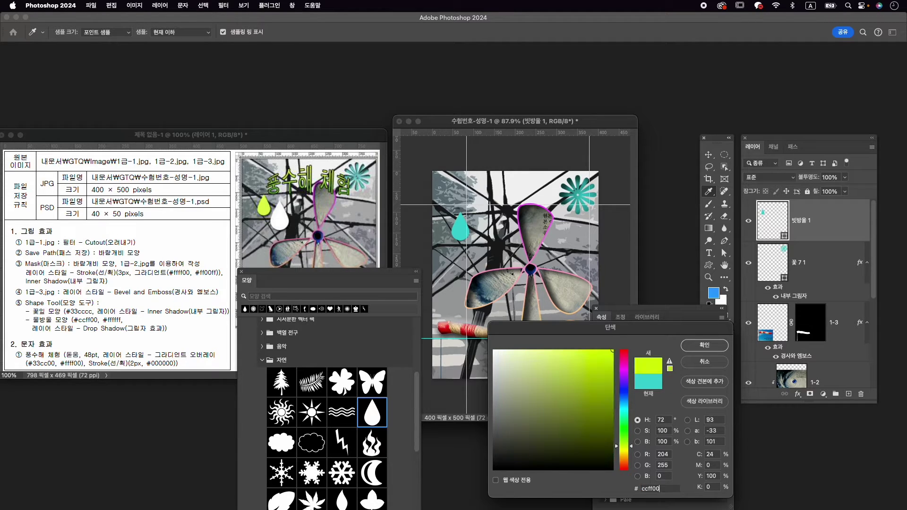
key(Return)
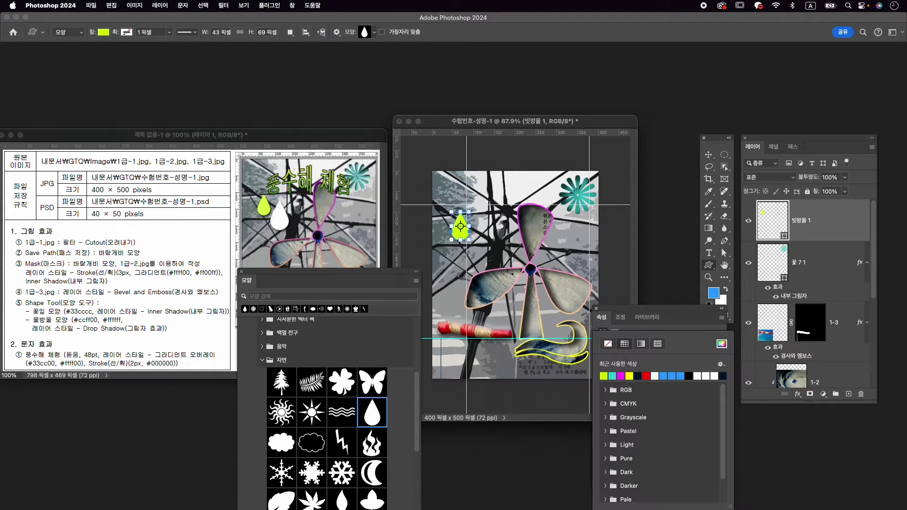
Add a Drop Shadow layer style to the water drop, keeping the preset settings.
click(801, 395)
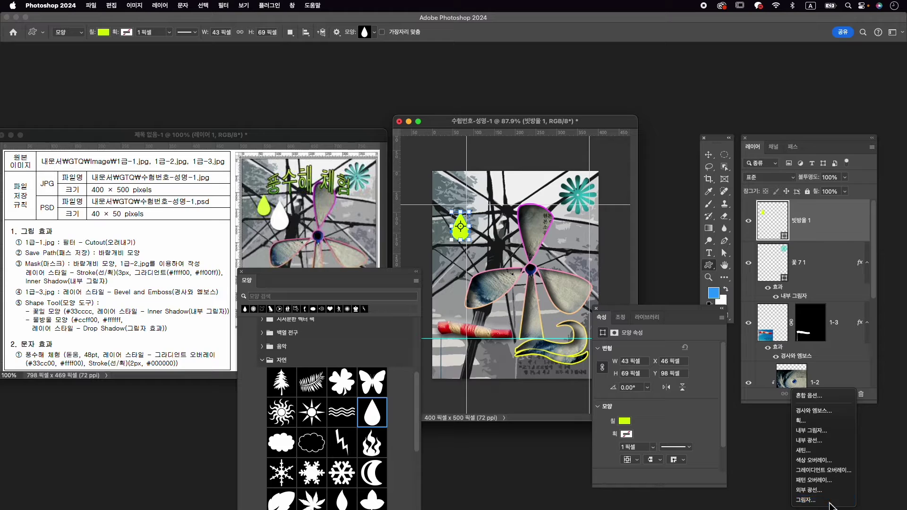
click(830, 501)
click(863, 169)
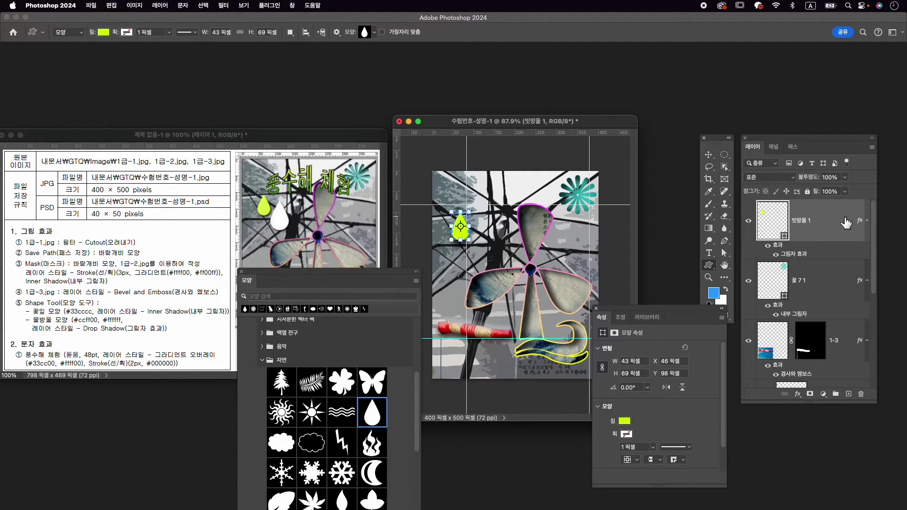
Duplicate the water drop layer and place the copy to the lower right of the original, enlarged to about 138%.
key(super+j)
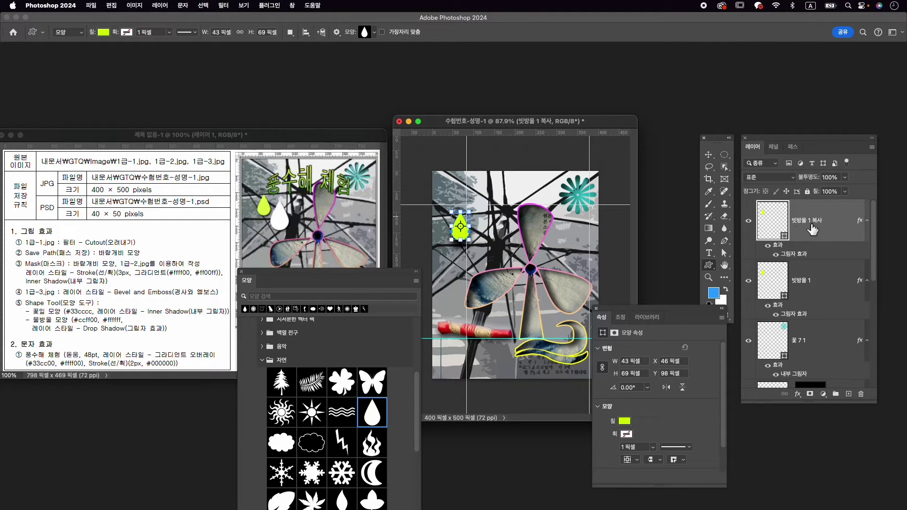
key(super+t)
drag(462, 228, 493, 257)
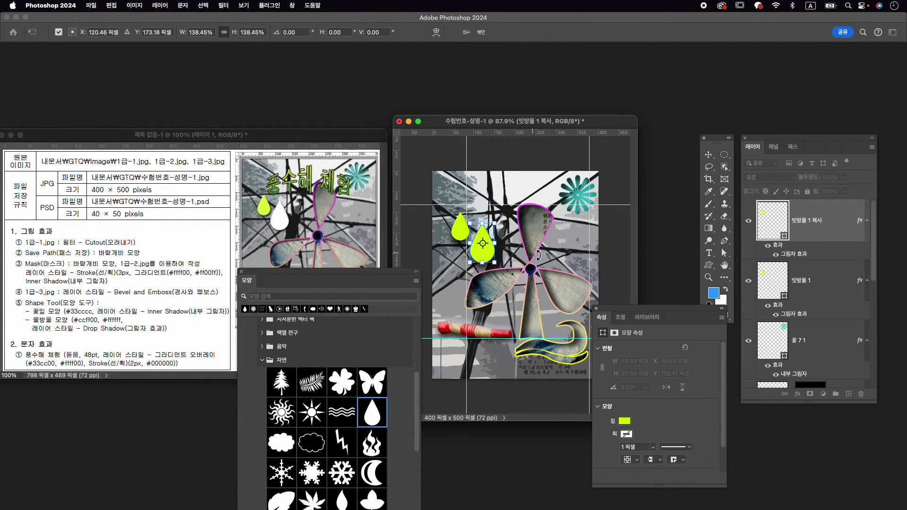
key(Return)
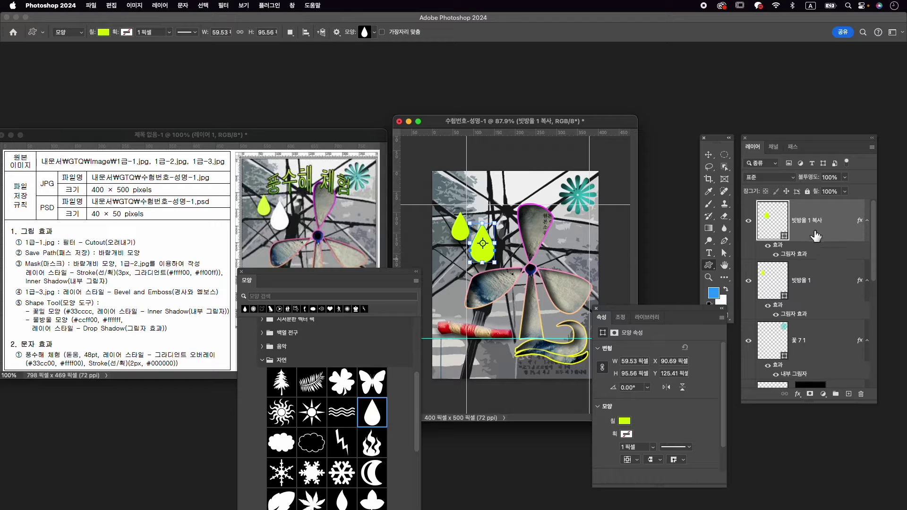
Set the larger water drop's fill color to #ffffff and close the shape library.
click(626, 435)
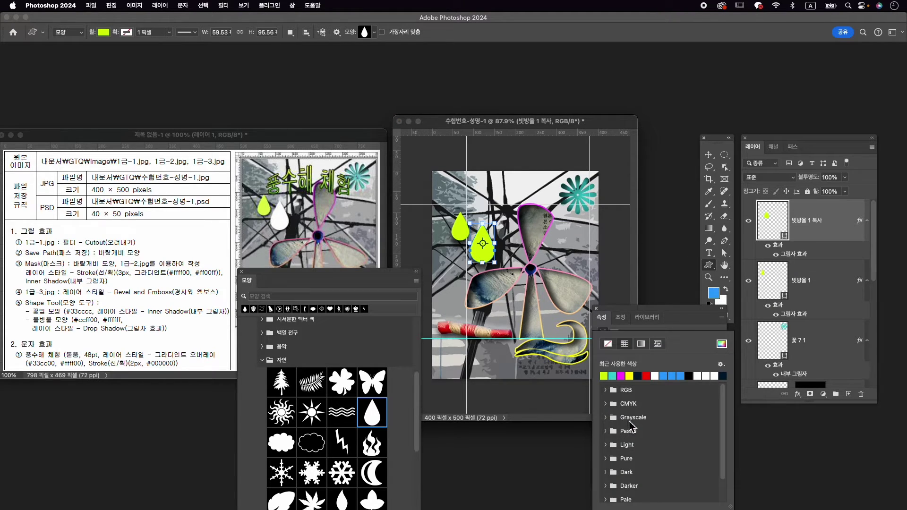
click(722, 343)
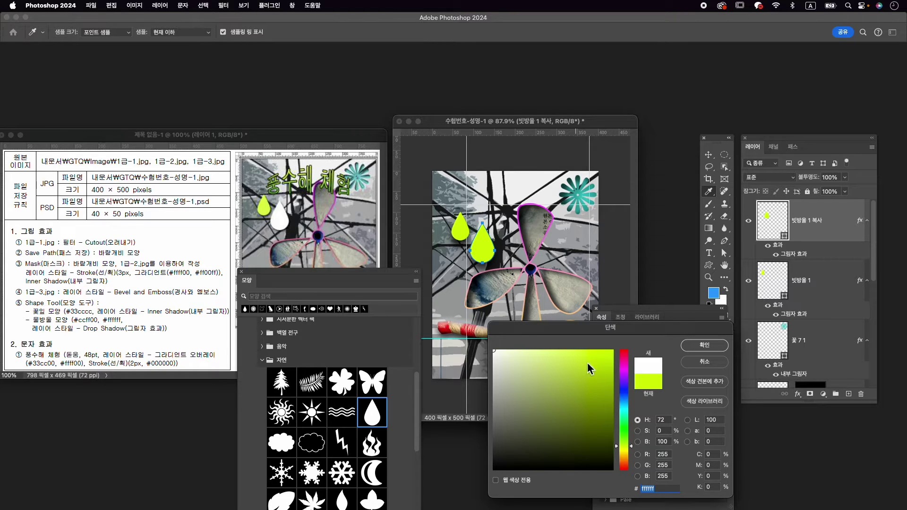
click(708, 348)
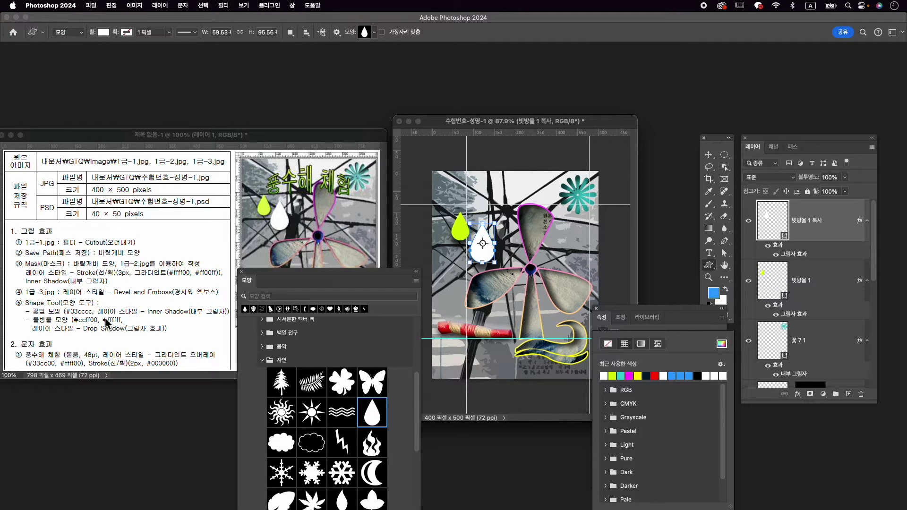
drag(302, 272, 322, 256)
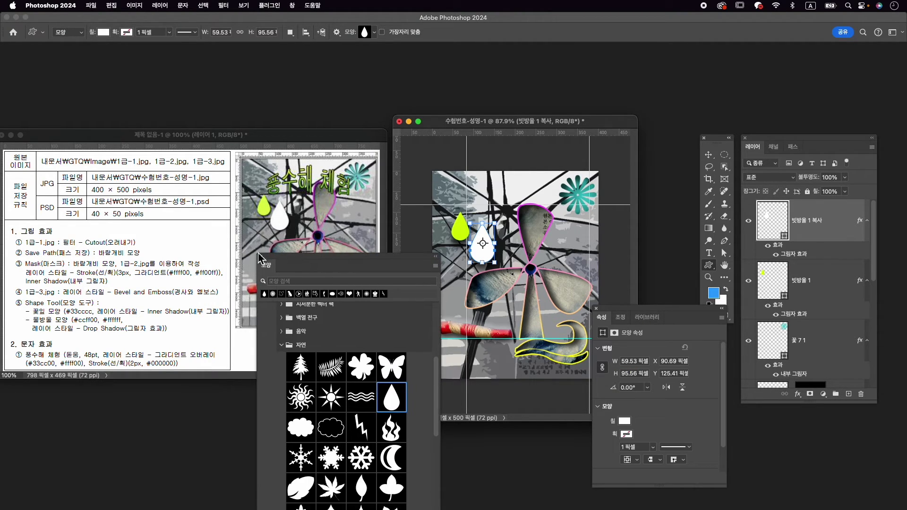
click(261, 257)
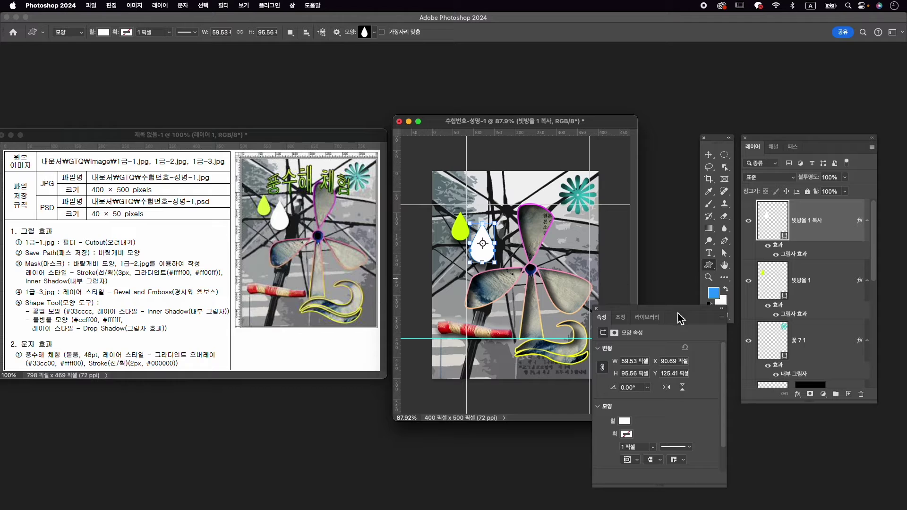
Add the horizontal text 풍수해 체험 near the top of the canvas, above the water drops.
key(t)
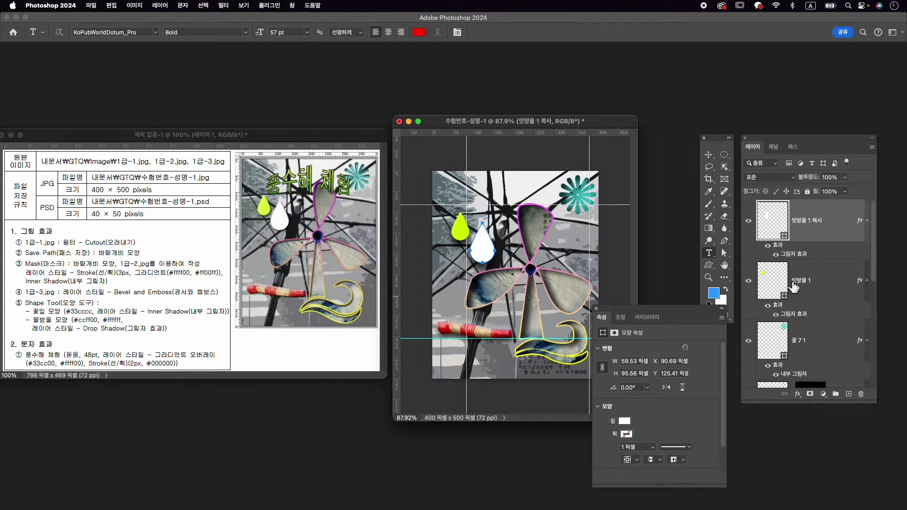
right_click(709, 255)
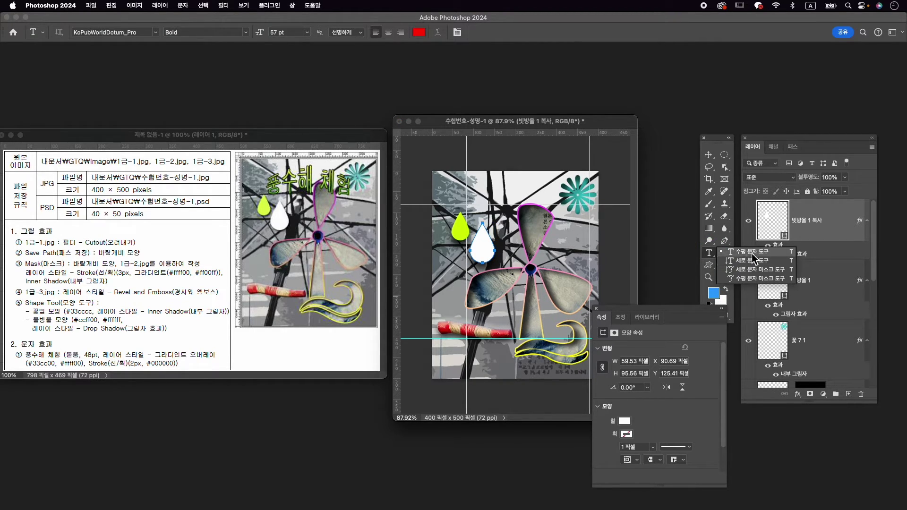
click(753, 253)
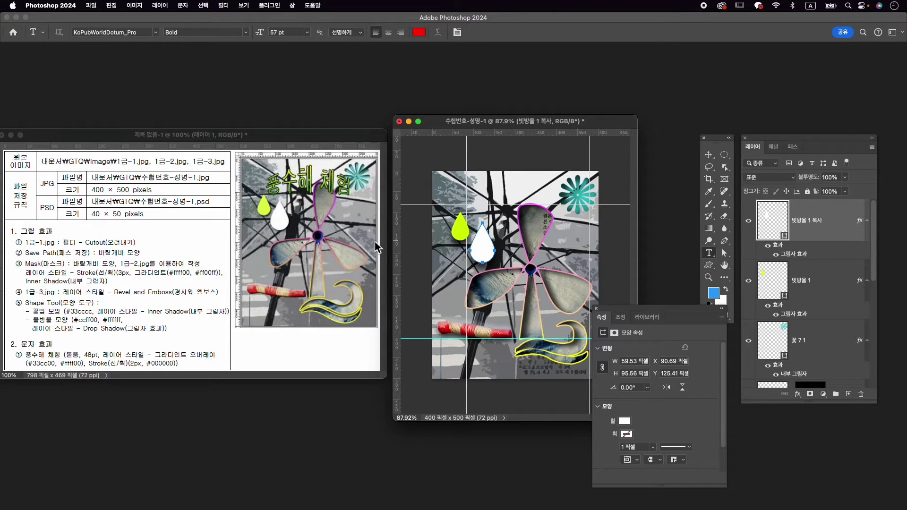
click(463, 206)
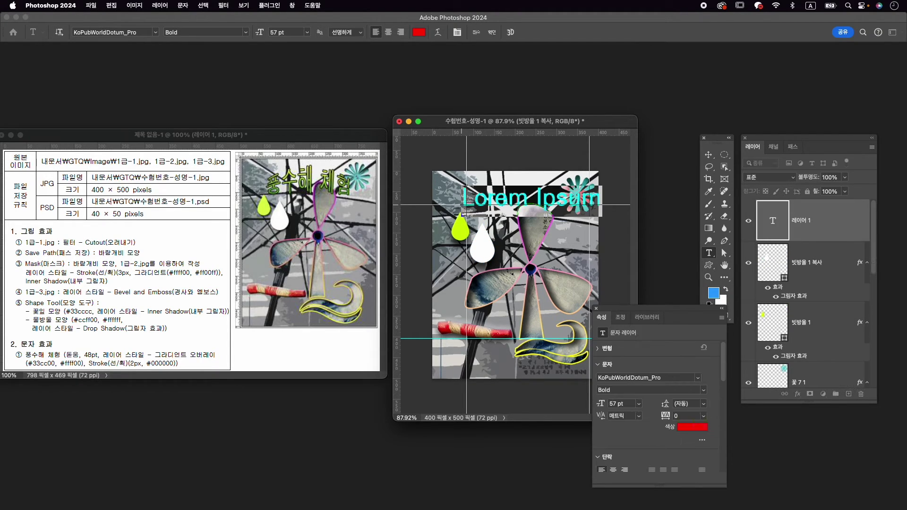
key(ctrl+space)
text(풍수해)
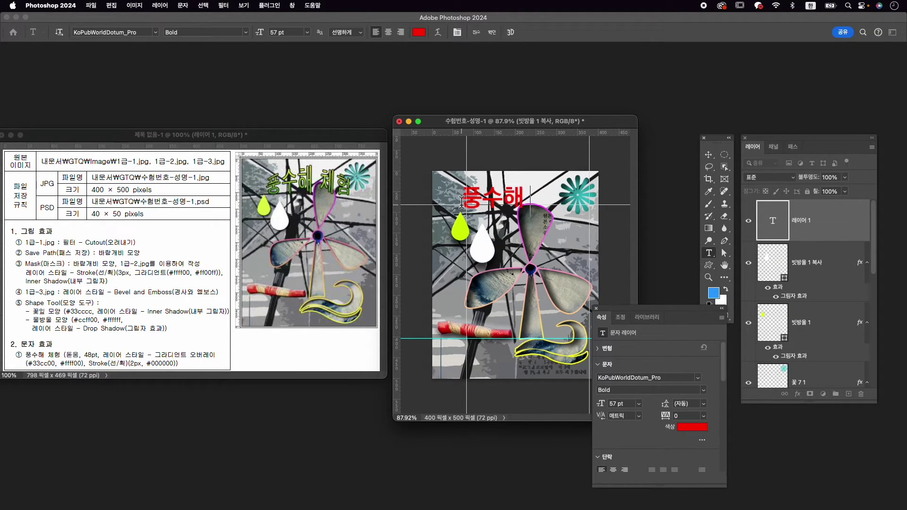
text( 체허ㅁ)
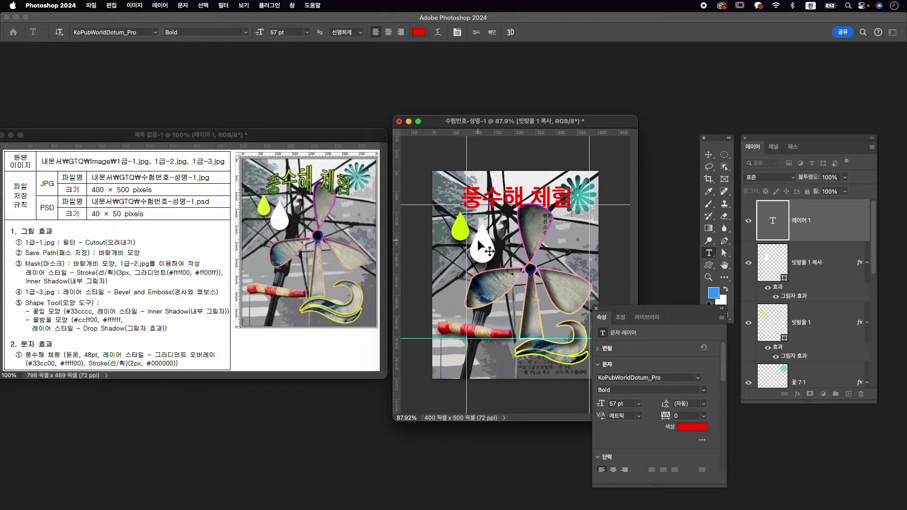
Change the font of the whole 풍수해 체험 text to KoPubWorldDotum_Pro Light.
key(super+a)
click(545, 201)
key(super+a)
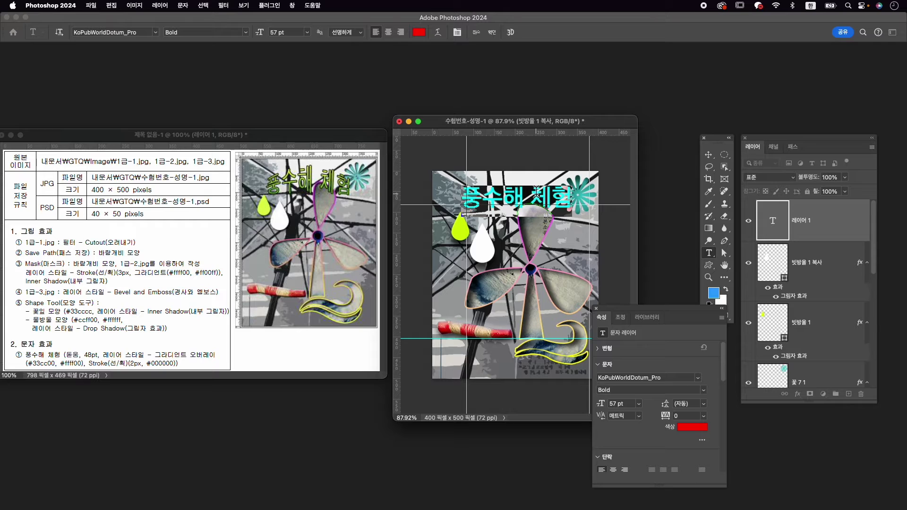
key(super+t)
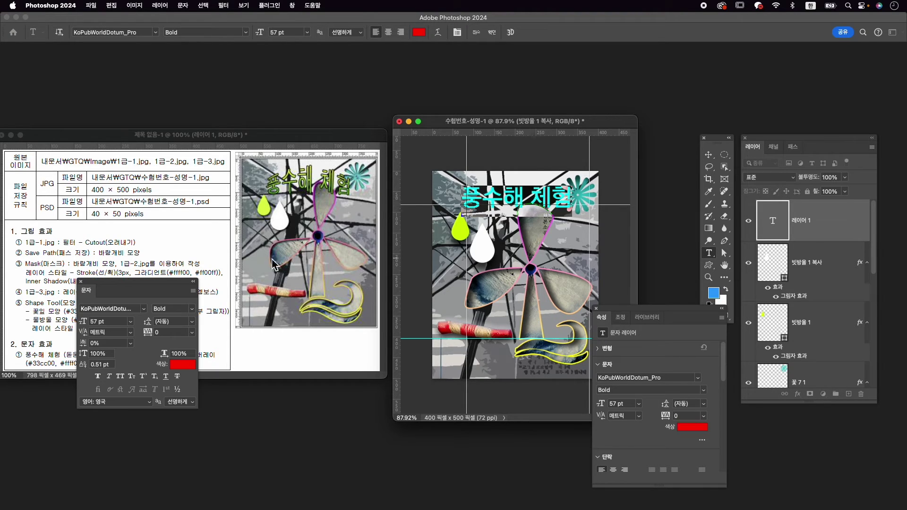
drag(163, 281, 633, 144)
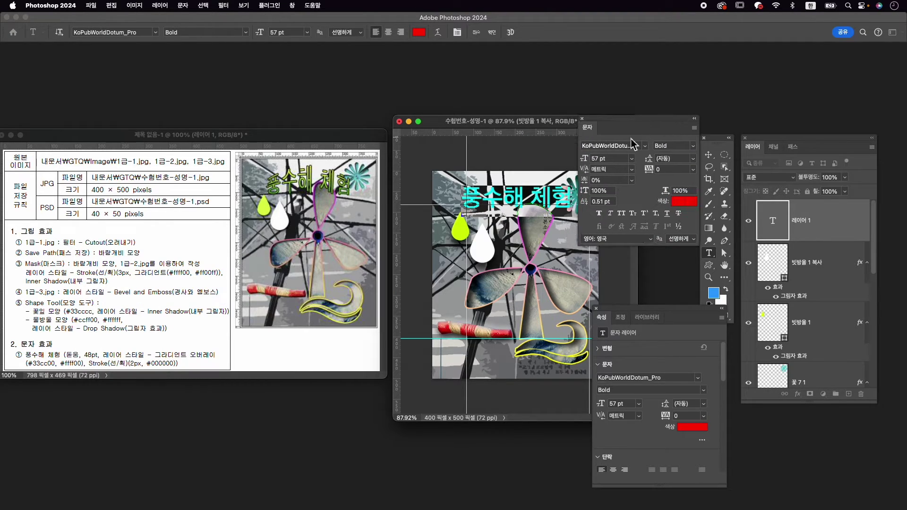
click(627, 146)
key(Caps_Lock)
text(dotum)
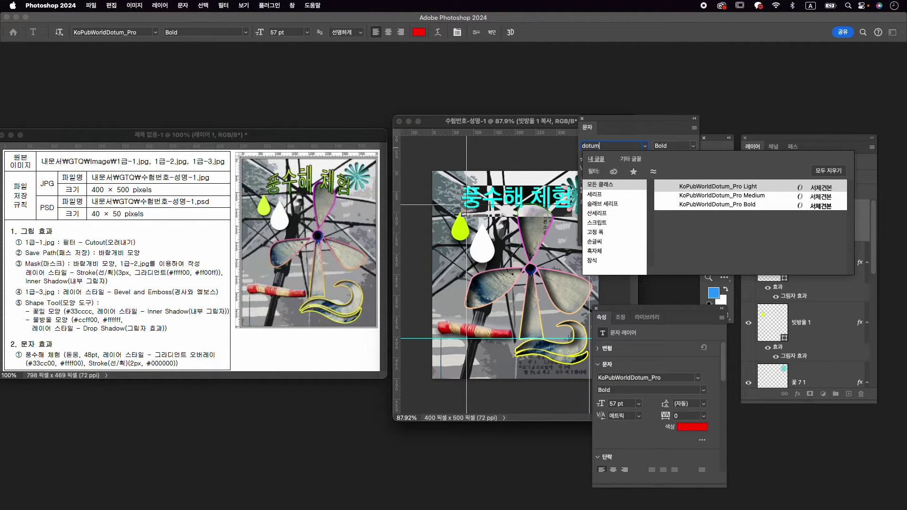
click(737, 185)
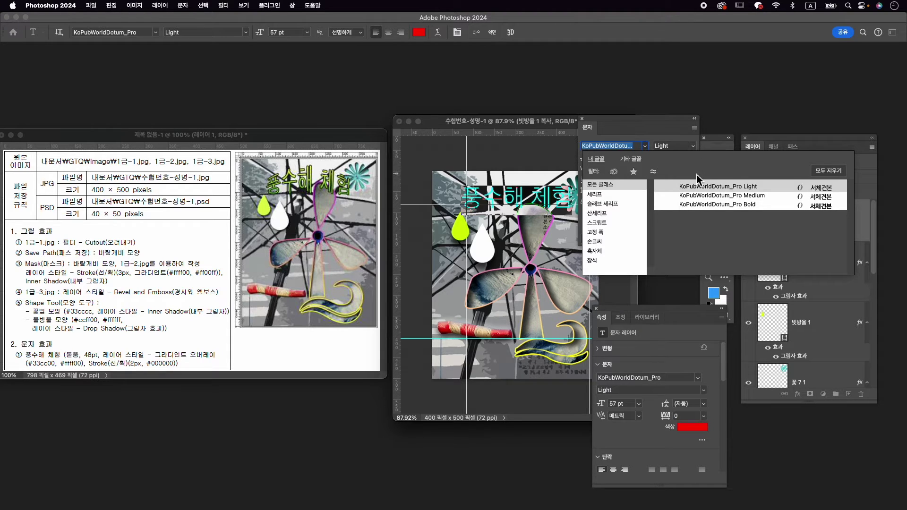
Set the 풍수해 체험 text to KoPubWorldDotum_Pro Medium at 48 pt and commit the text edit.
click(739, 196)
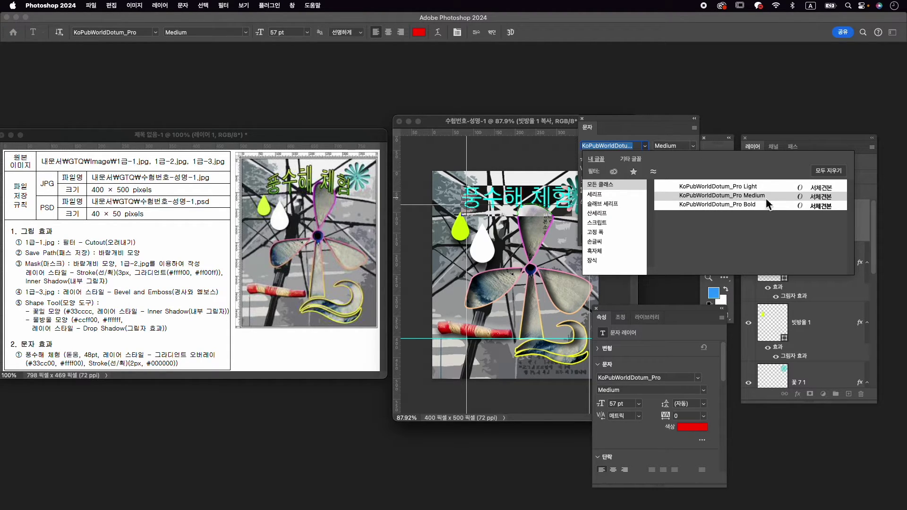
click(742, 196)
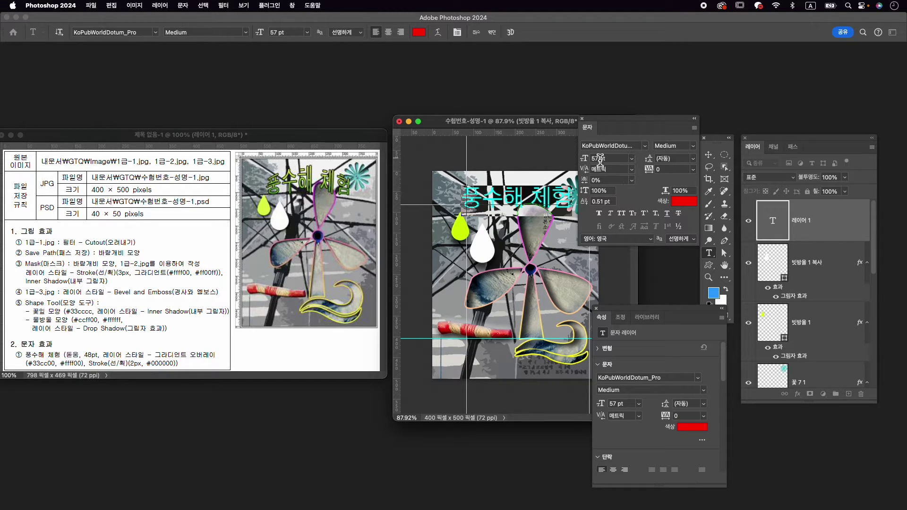
double_click(599, 160)
text(48)
key(Return)
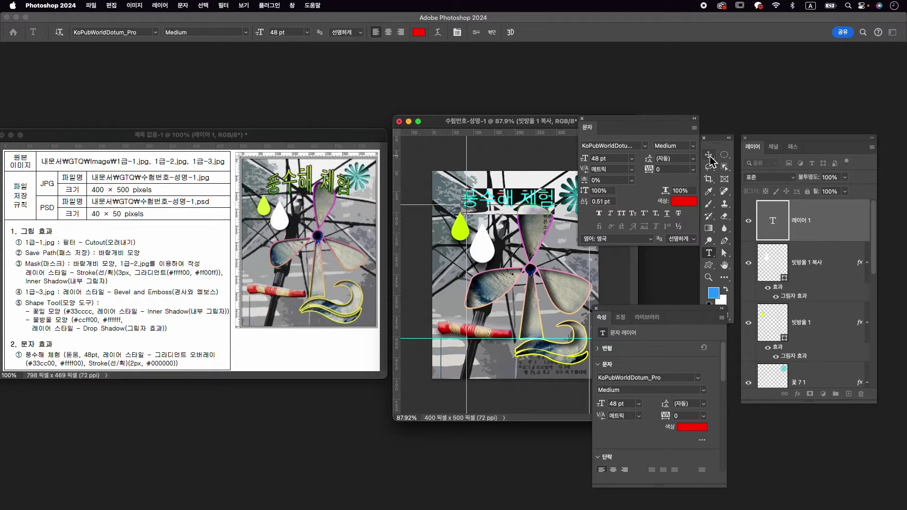
click(494, 33)
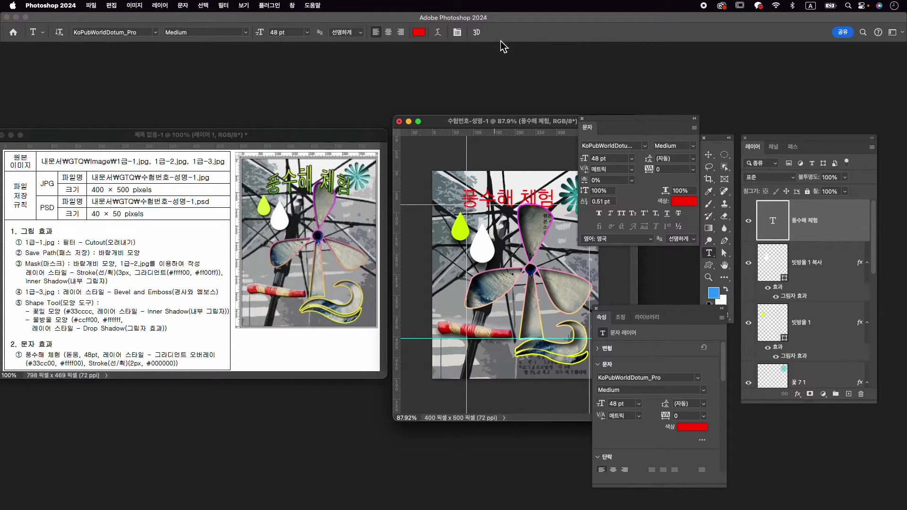
Add a Gradient Overlay running from #33cc00 to #ffff00 to the 풍수해 체험 text, removing the gradient's middle color stop.
click(797, 394)
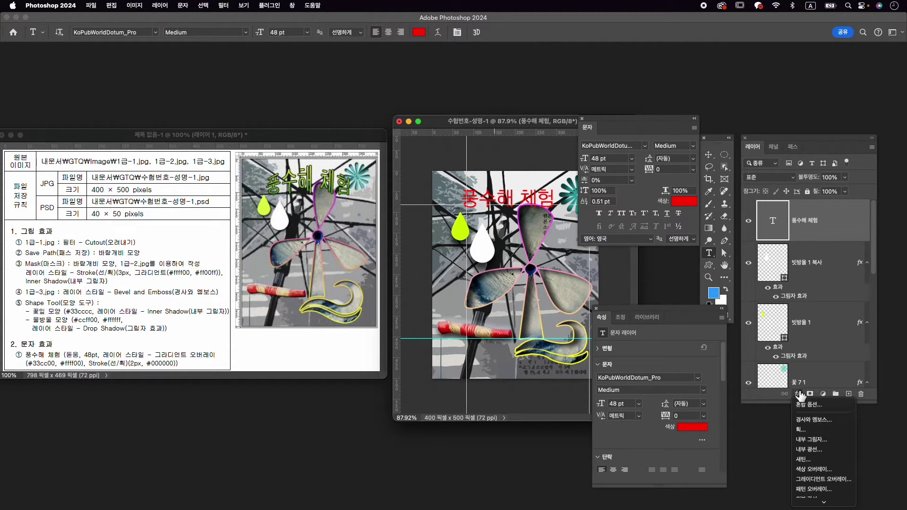
click(822, 479)
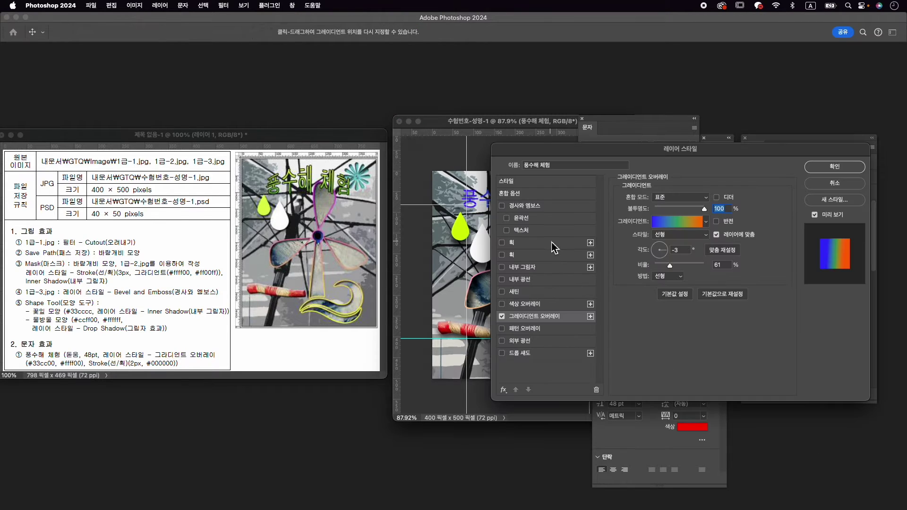
click(682, 226)
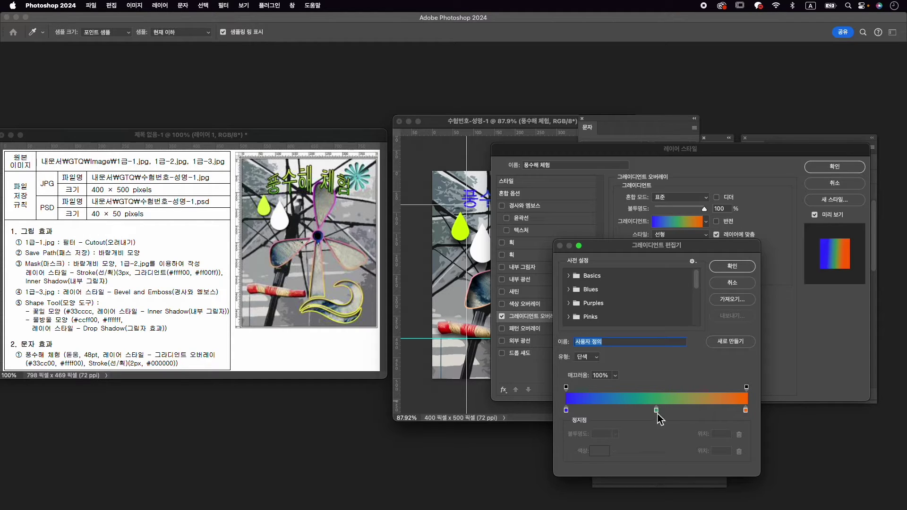
drag(657, 413, 580, 424)
double_click(567, 411)
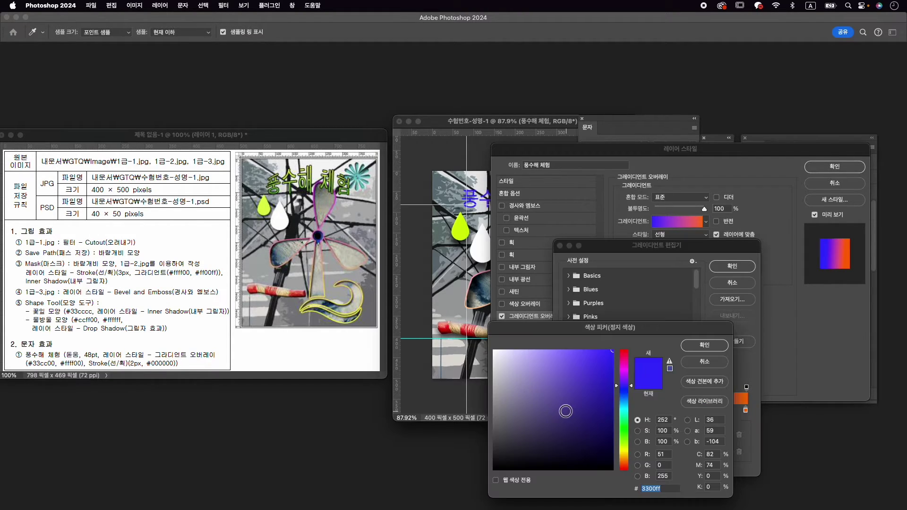
text(33cc00)
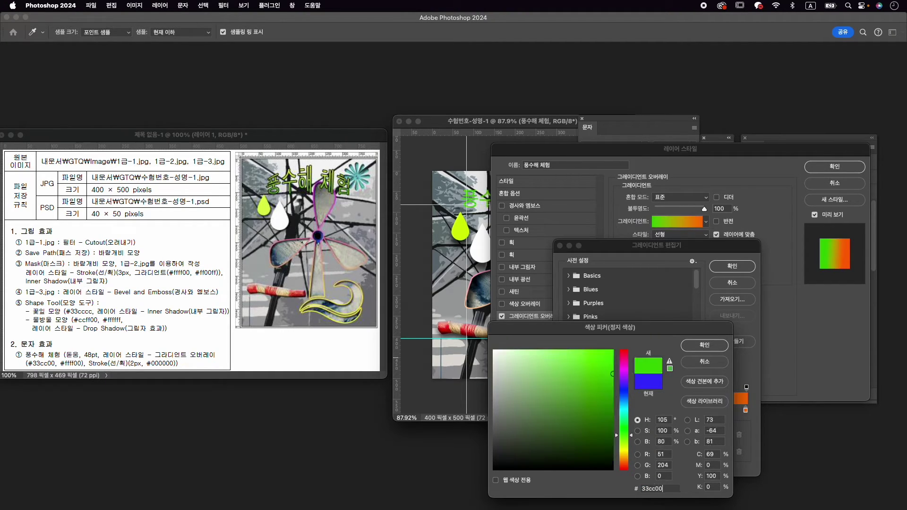
key(Return)
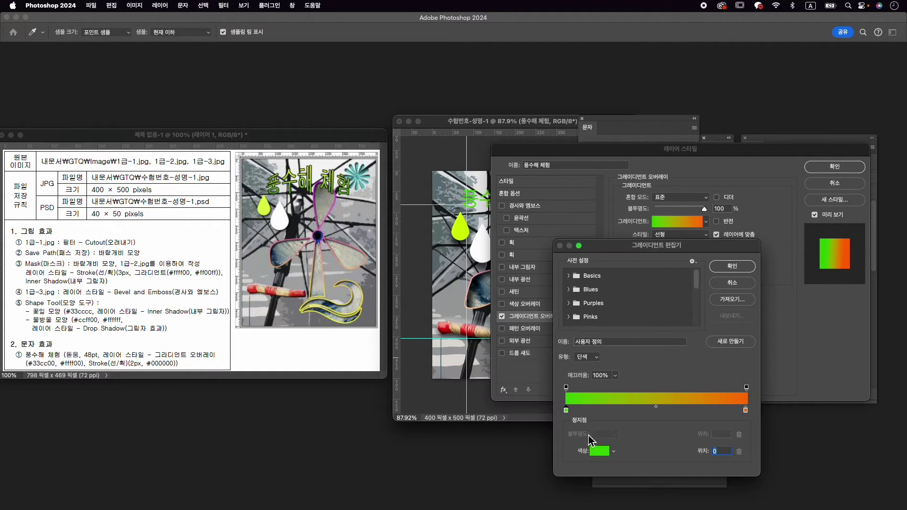
double_click(746, 410)
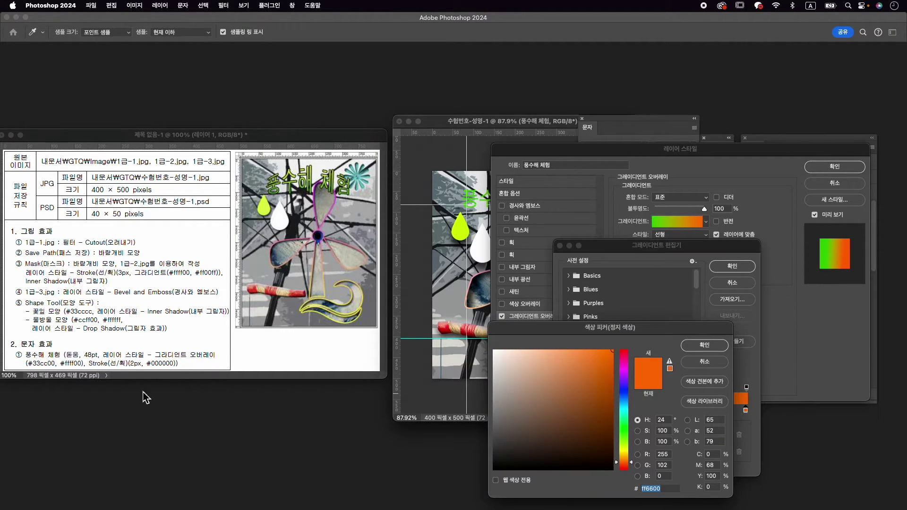
text(ffff00)
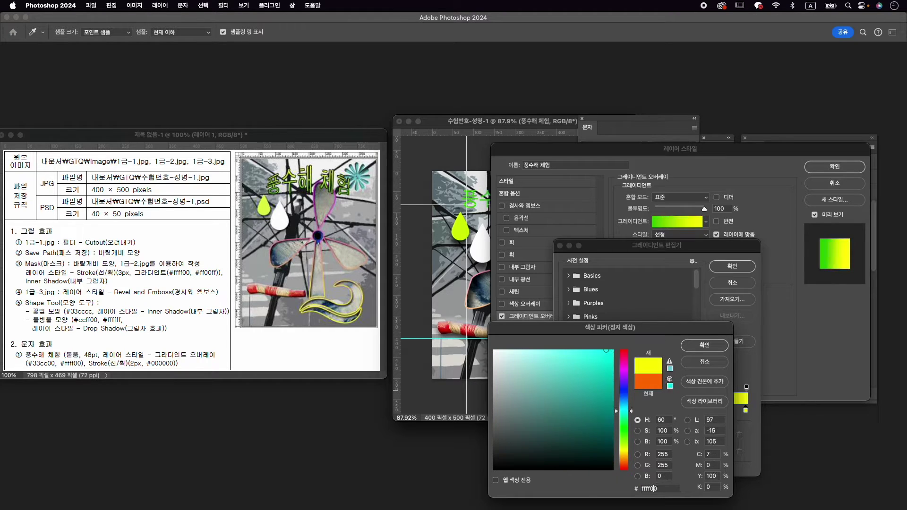
key(Return)
click(729, 269)
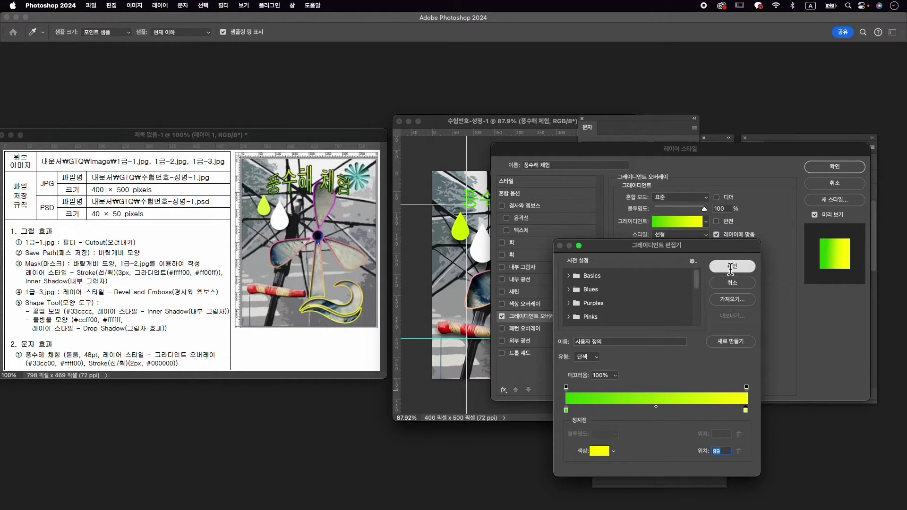
Add a 2 px solid black Stroke to the 풍수해 체험 text and apply the layer style.
click(502, 242)
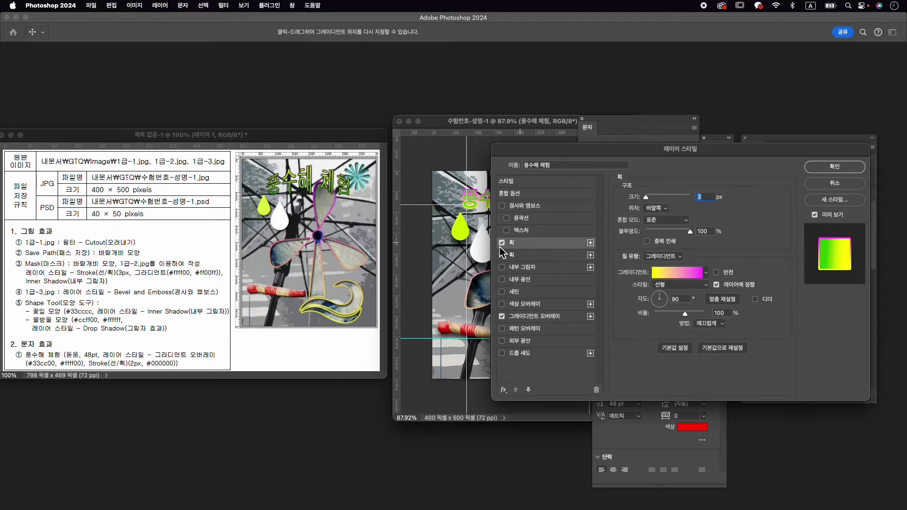
text(2)
click(675, 272)
click(731, 266)
click(671, 258)
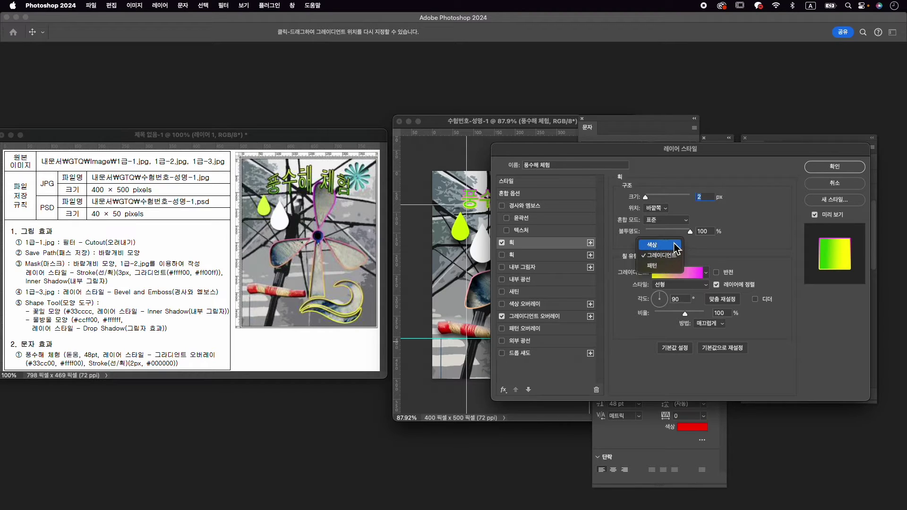
click(674, 245)
click(640, 273)
click(529, 468)
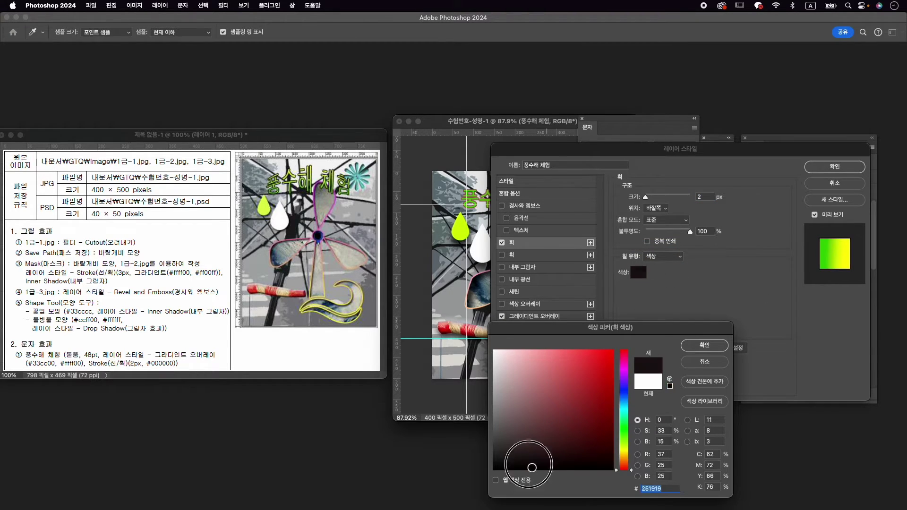
click(704, 345)
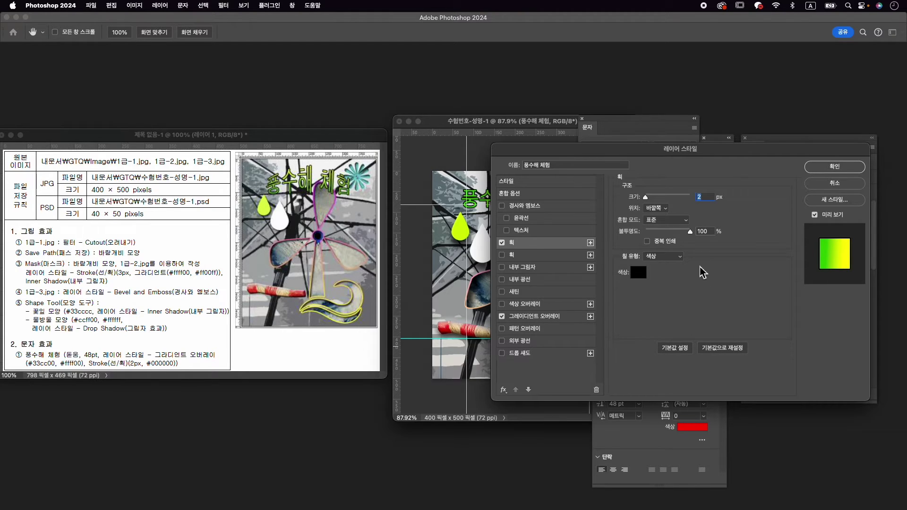
click(820, 168)
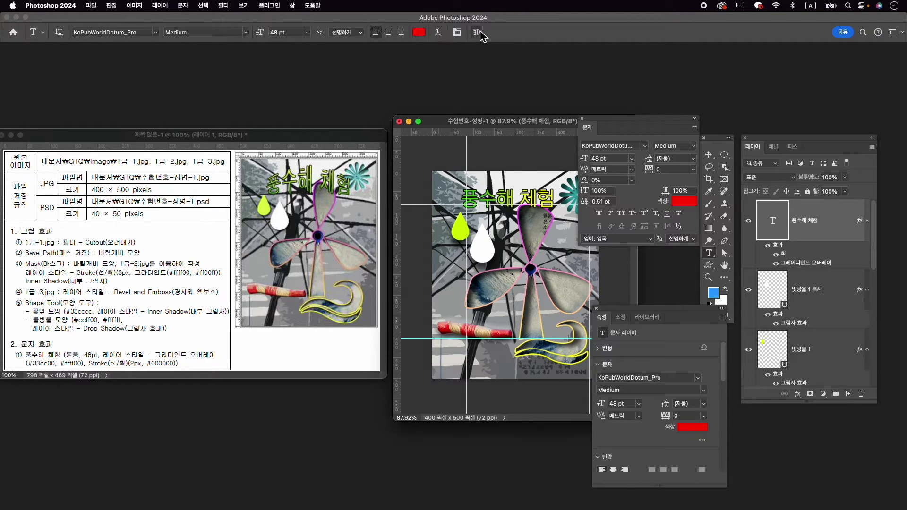
Warp the 풍수해 체험 text with the 위 부채꼴 style at a horizontal bend of +30%, then close the Character and Properties panels.
click(438, 35)
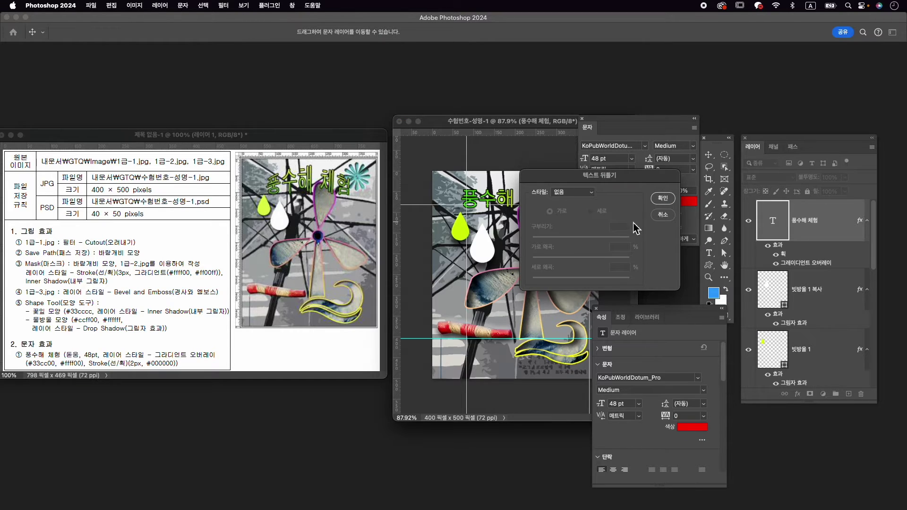
click(569, 191)
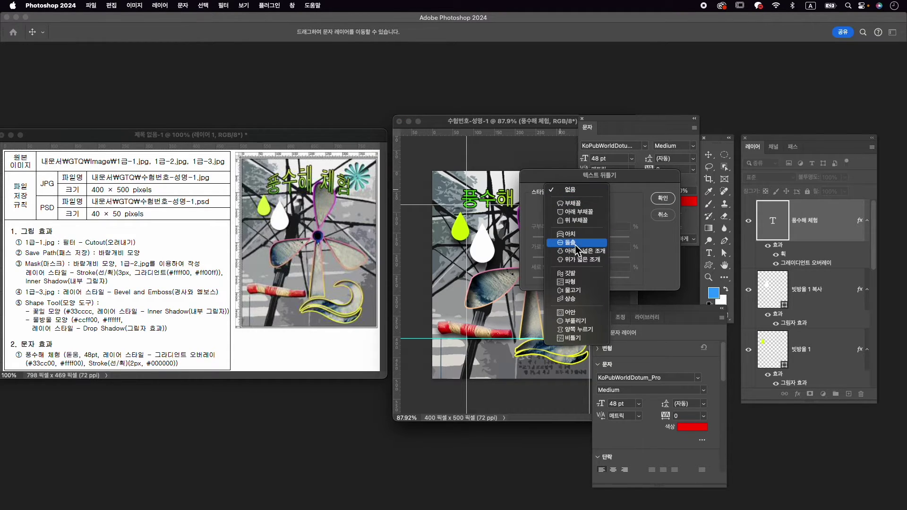
click(581, 223)
drag(571, 183, 676, 204)
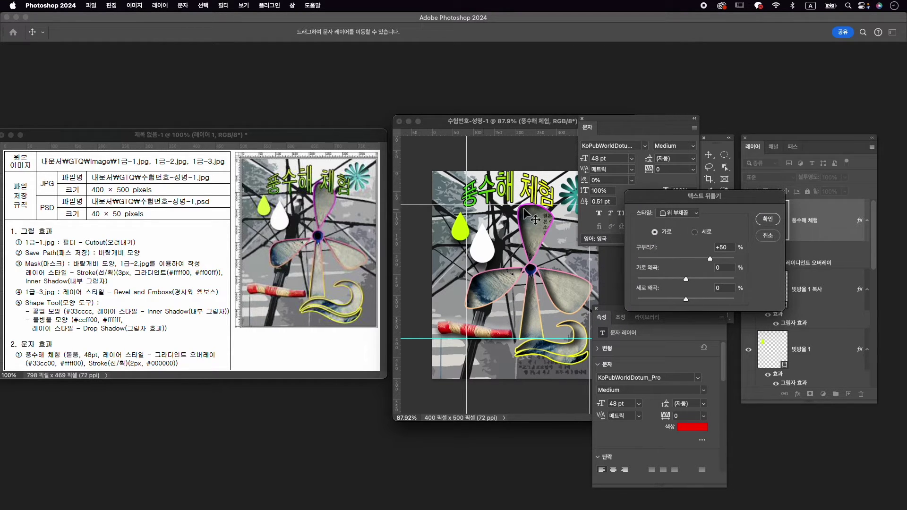
drag(710, 260, 702, 259)
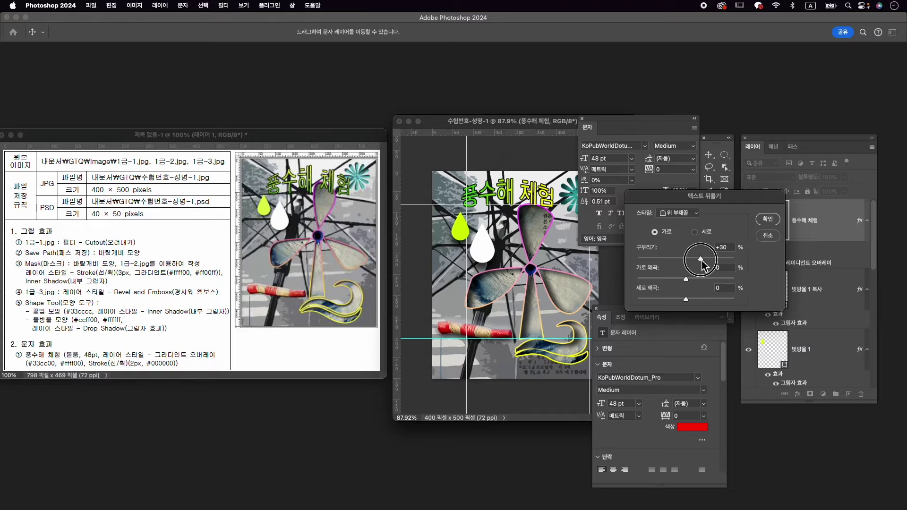
click(771, 224)
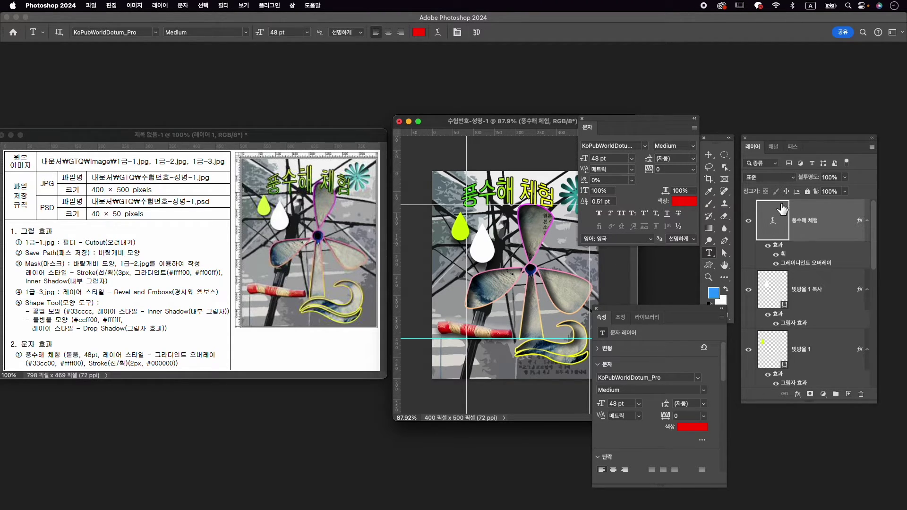
click(582, 118)
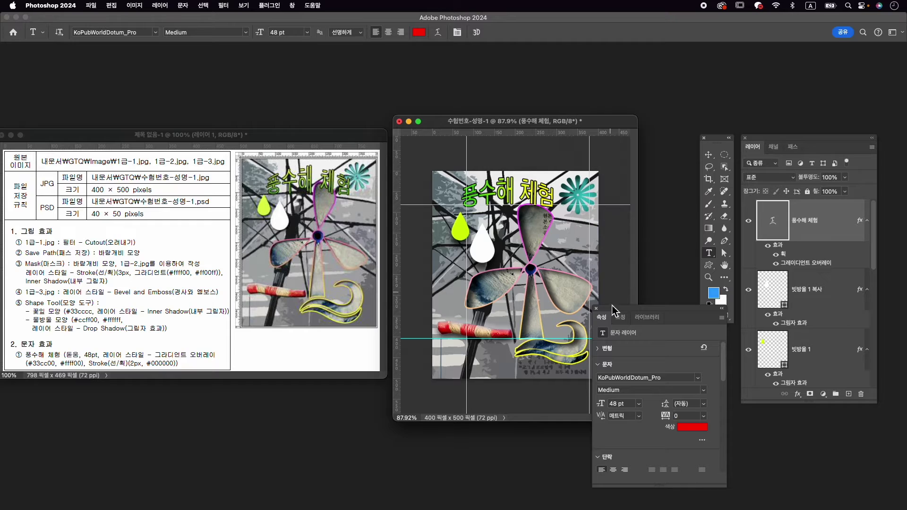
click(596, 308)
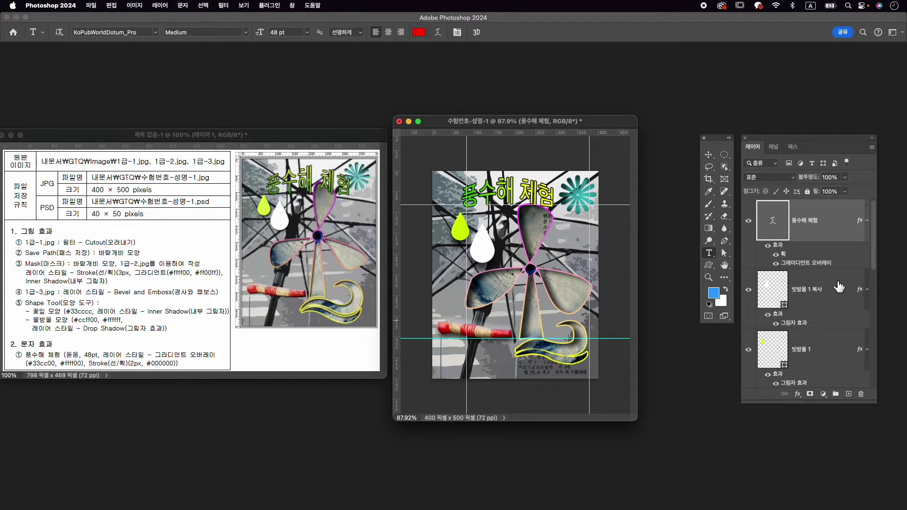
Adjust the path of the lower wave strip under the pinwheel on layer 모양 6 with the Direct Selection tool.
scroll(836, 284, down, 10)
click(748, 257)
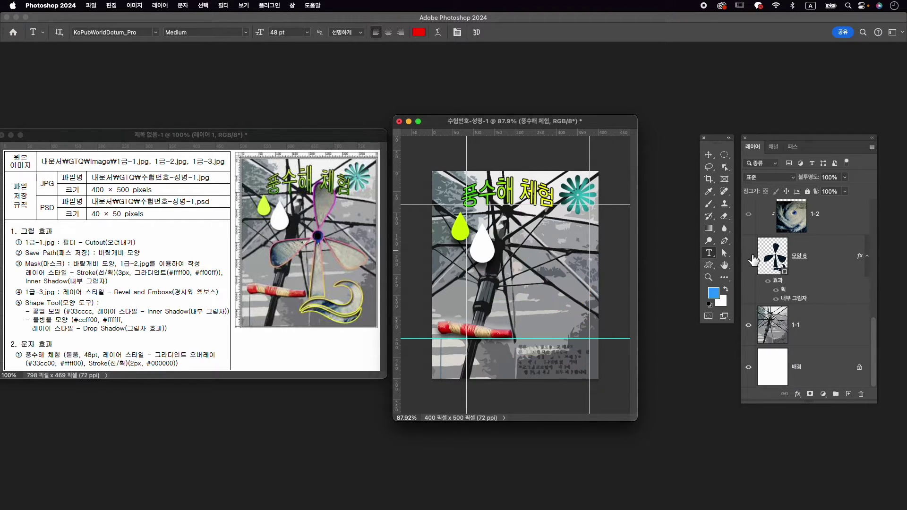
click(748, 257)
click(811, 252)
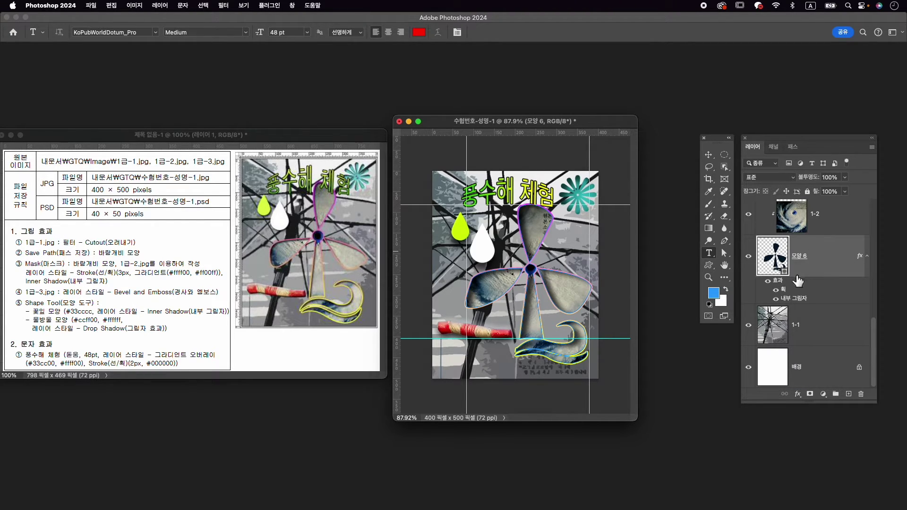
key(a)
right_click(727, 255)
click(762, 261)
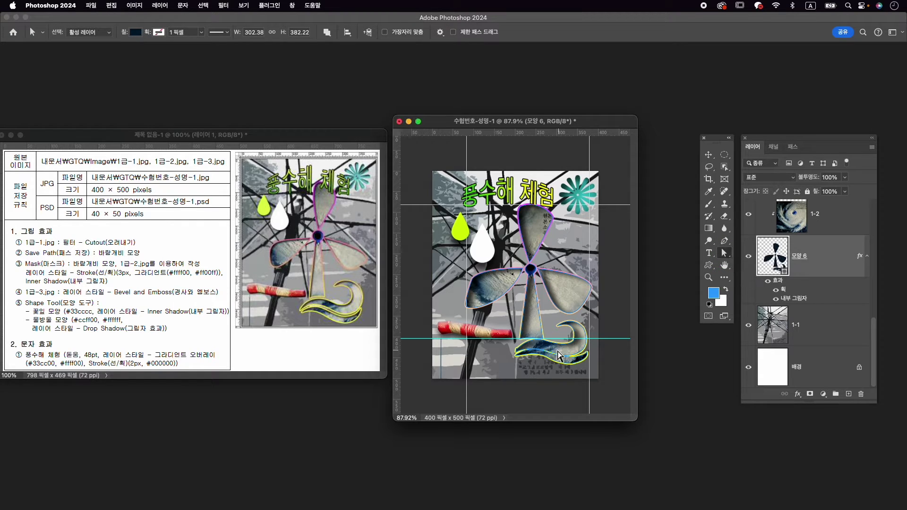
click(535, 349)
scroll(565, 362, up, 4)
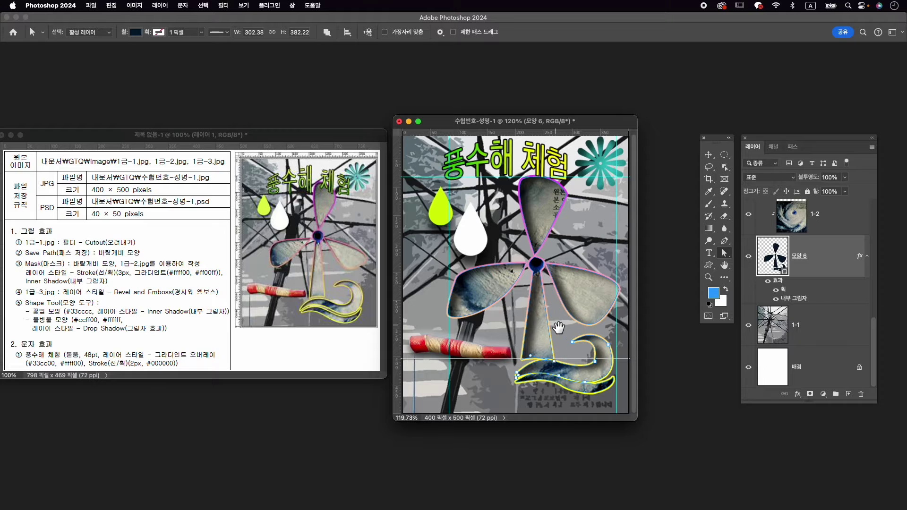
drag(584, 383, 559, 373)
mouse_move(615, 377)
mouse_down()
mouse_move(629, 396)
mouse_move(594, 393)
mouse_move(615, 384)
mouse_up()
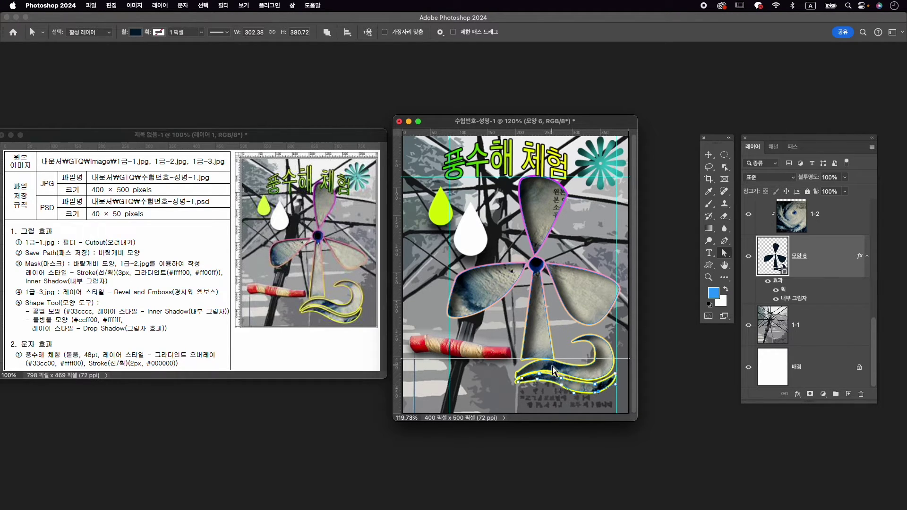
Refine the upper wave of the 모양 6 shape by adjusting its anchor points and curled crest.
click(548, 371)
drag(557, 370, 597, 366)
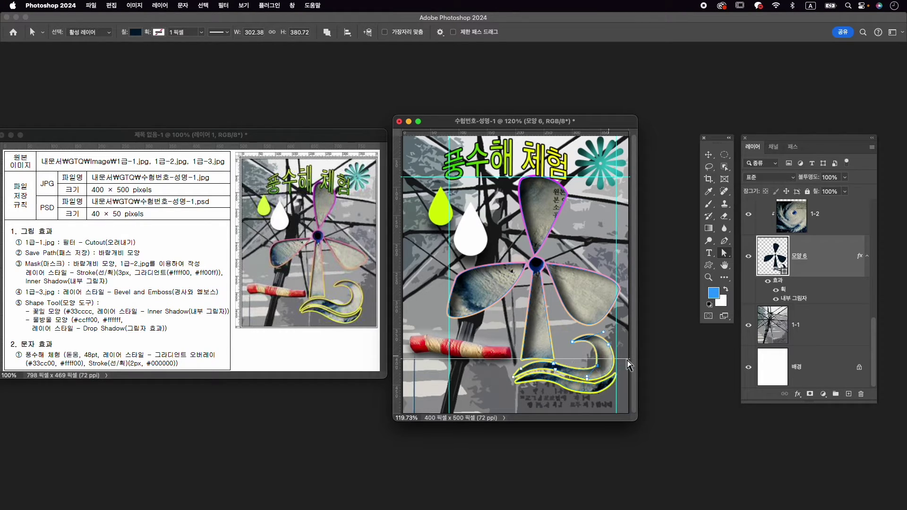
mouse_move(603, 332)
mouse_down()
mouse_move(598, 339)
mouse_move(612, 346)
mouse_up()
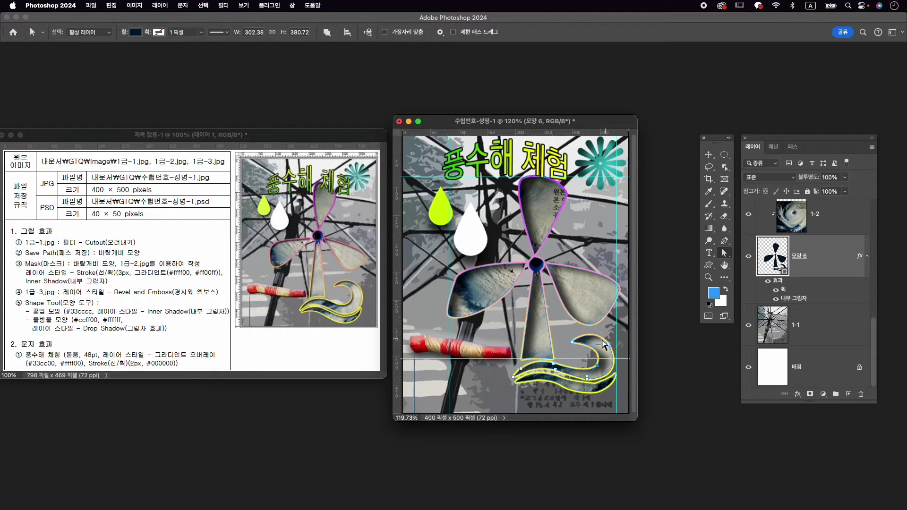
Reshape the curve along the lower wave strip's upper edge with the Convert Point tool.
click(596, 389)
scroll(599, 387, up, 5)
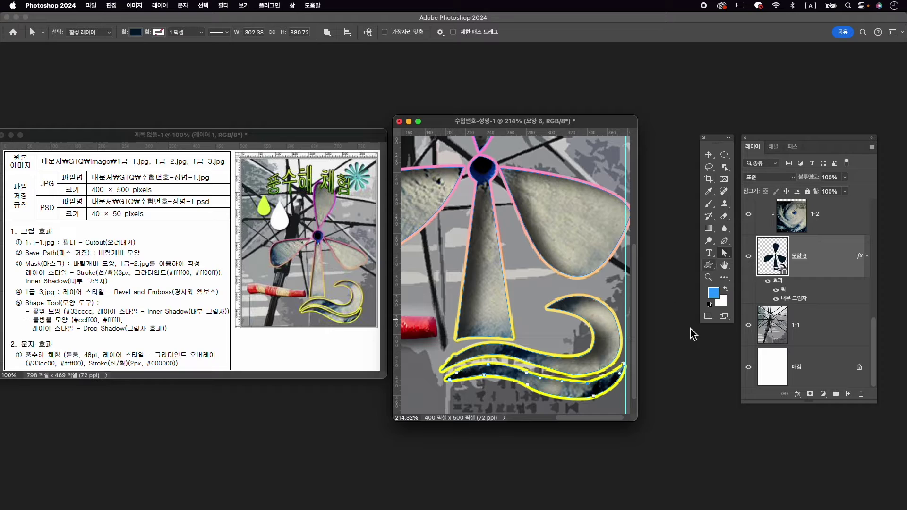
right_click(727, 242)
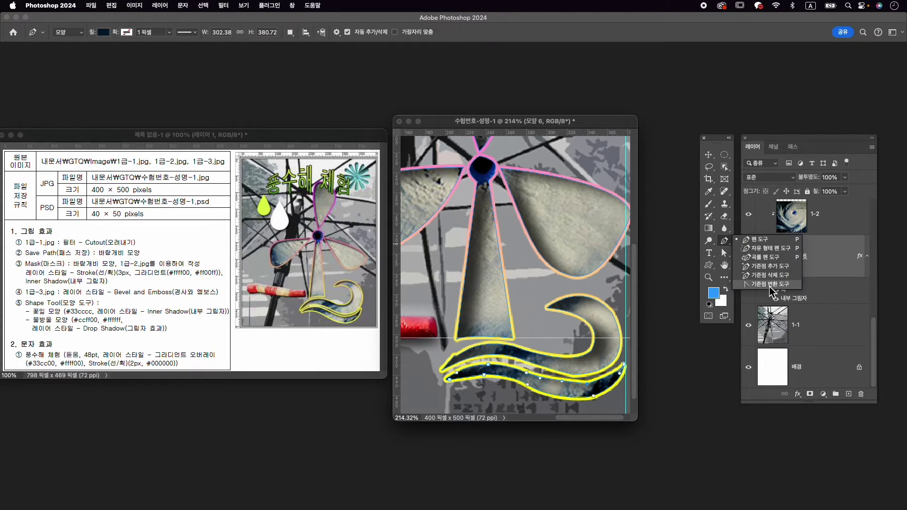
click(773, 288)
drag(587, 384, 602, 379)
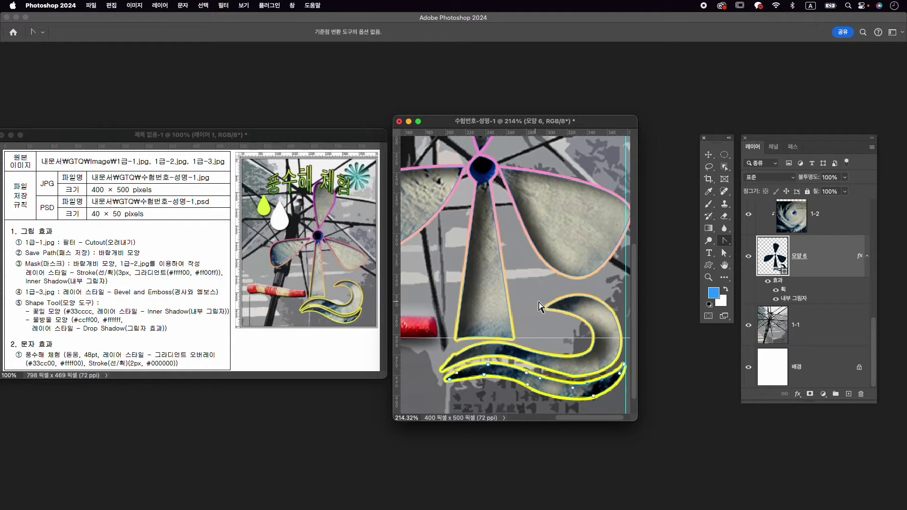
Scale down the 꽃 7 1 flower shape slightly and move it closer to the end of the 풍수해 체험 title.
scroll(541, 307, down, 5)
scroll(577, 304, down, 3)
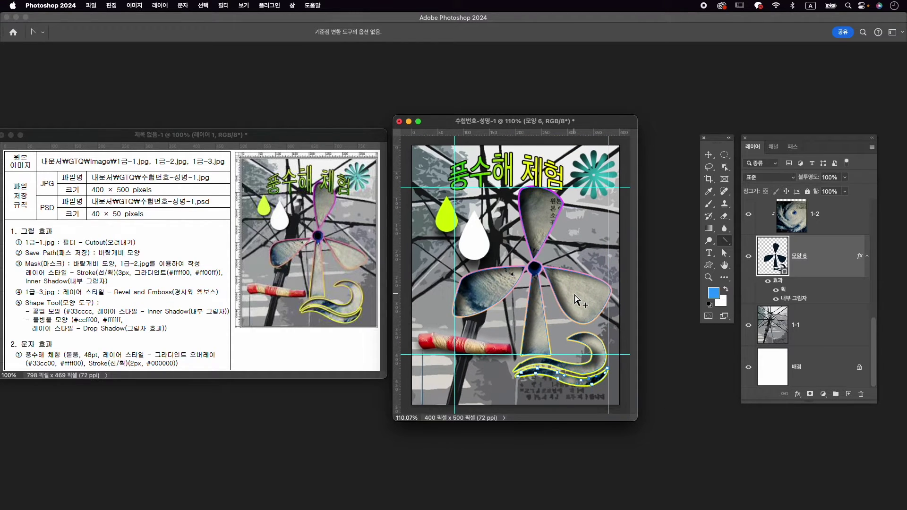
scroll(575, 300, down, 1)
key(a)
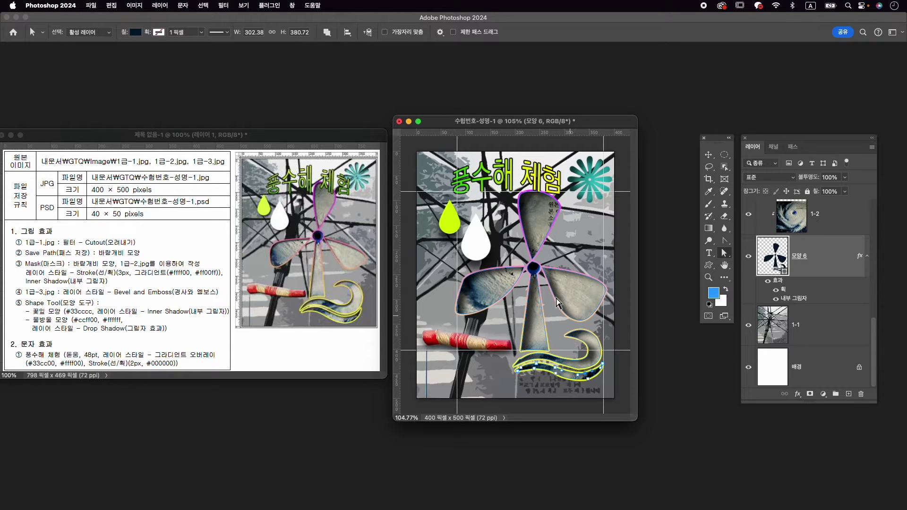
key(v)
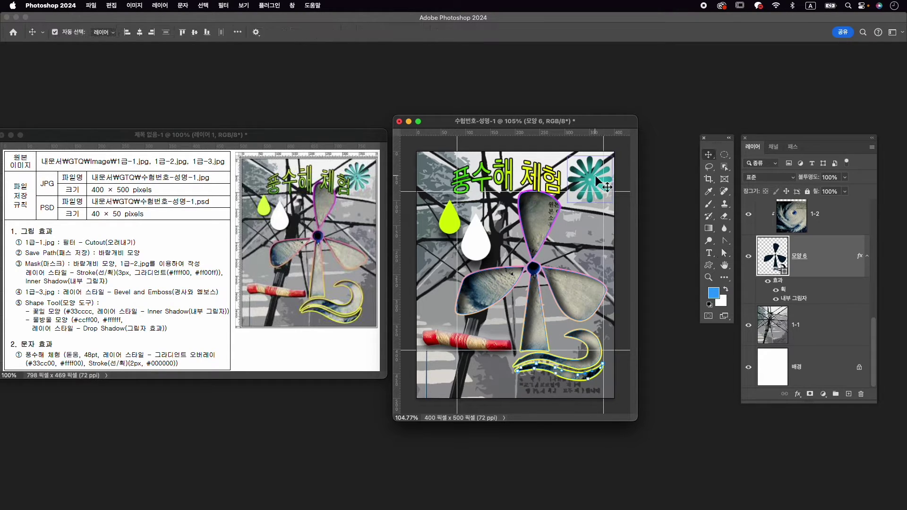
click(586, 186)
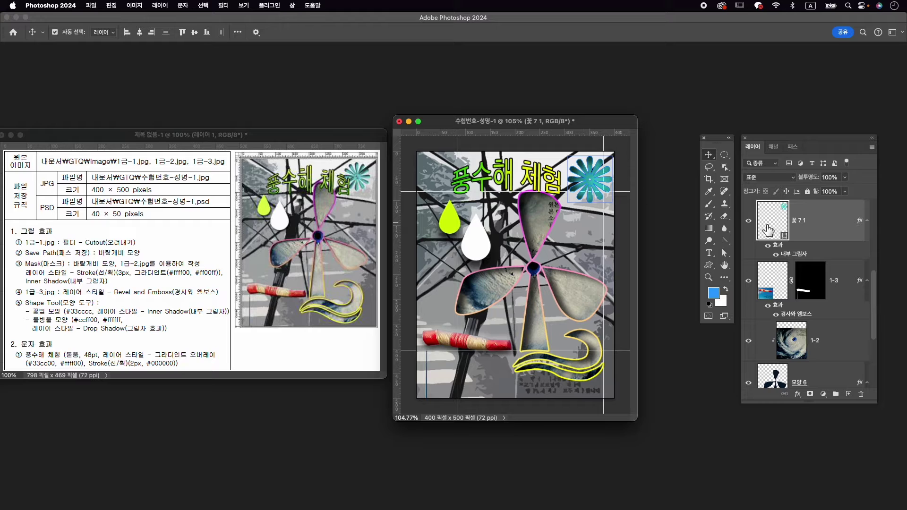
key(super+t)
drag(612, 157, 589, 171)
key(Return)
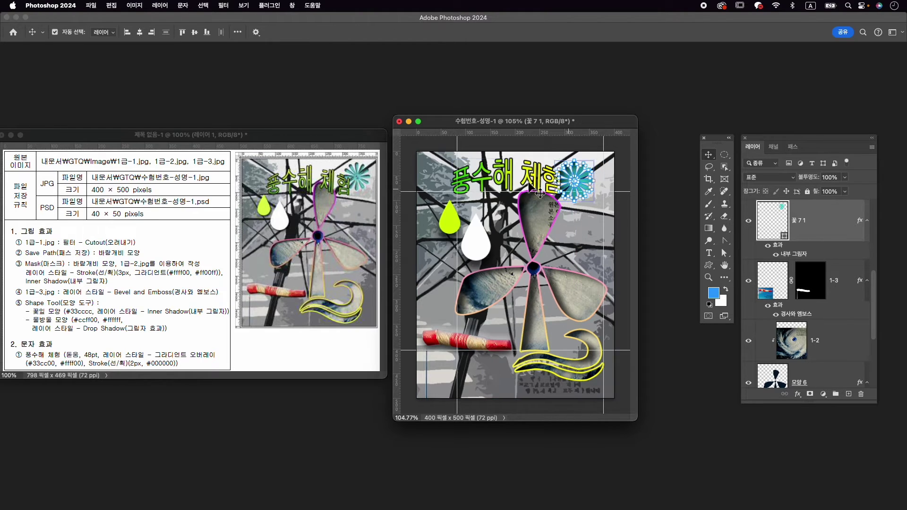
click(623, 179)
click(566, 179)
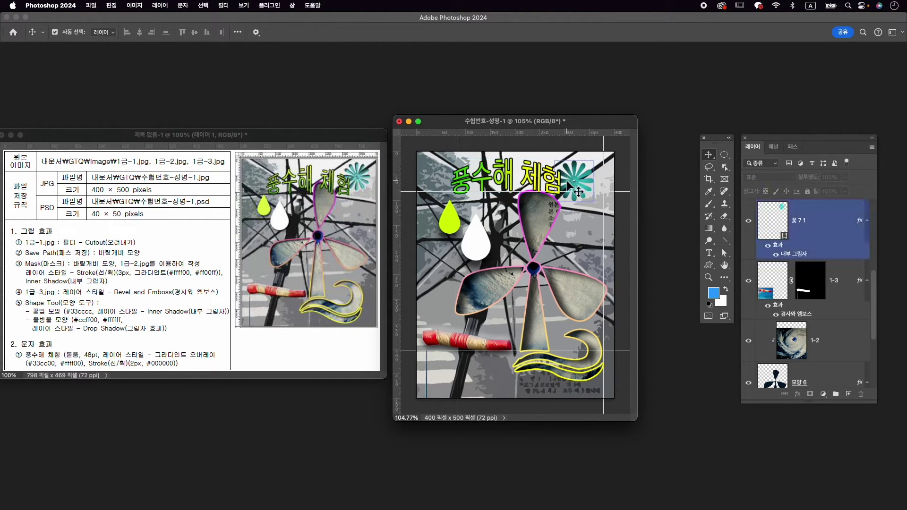
click(616, 259)
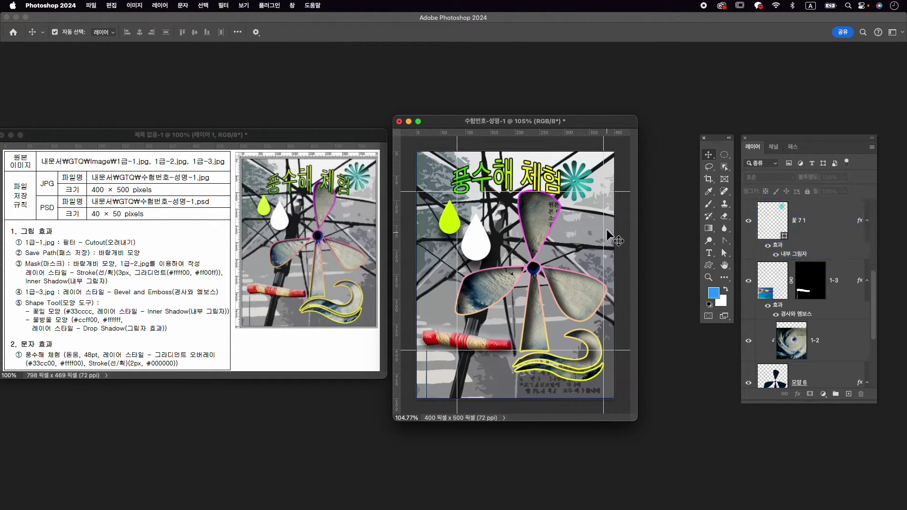
Shift the warped 풍수해 체험 title slightly right and down on the canvas using Free Transform.
click(532, 178)
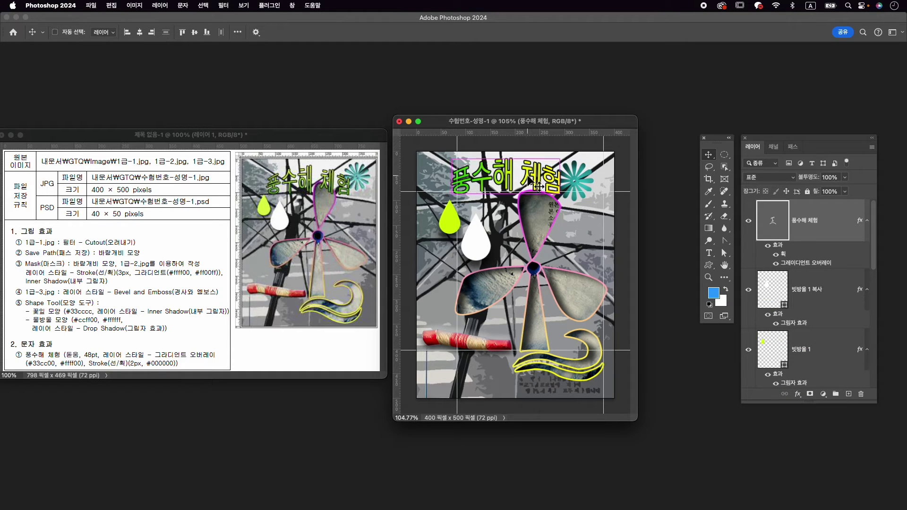
key(super+y)
key(super+t)
drag(512, 166, 487, 174)
key(Return)
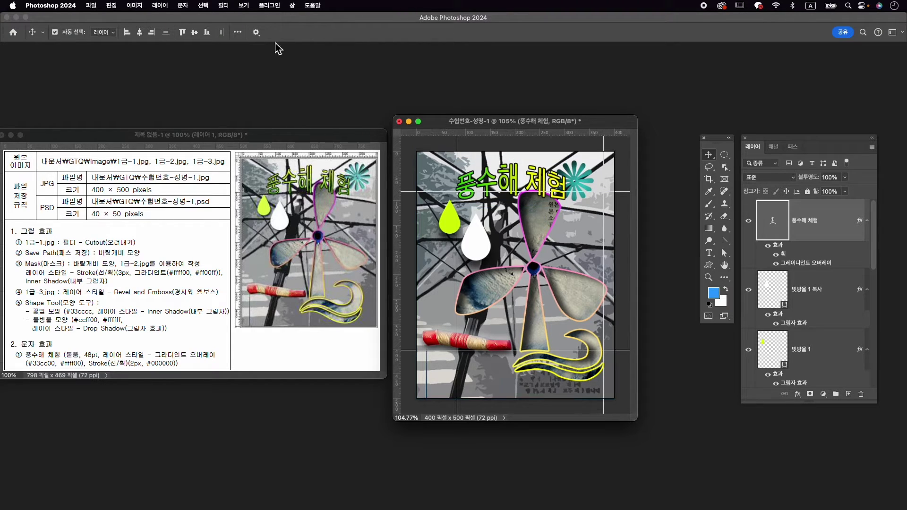
Clear all guides from the composite document.
click(252, 3)
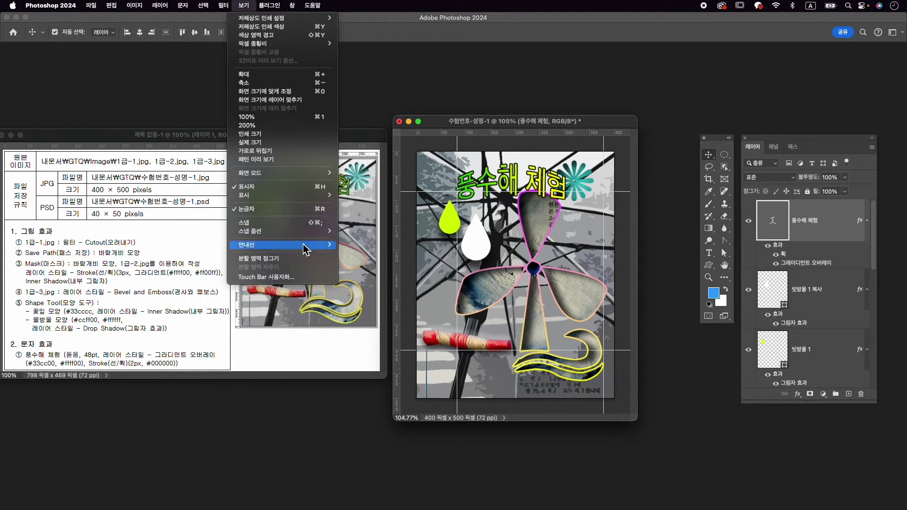
mouse_move(312, 245)
click(396, 262)
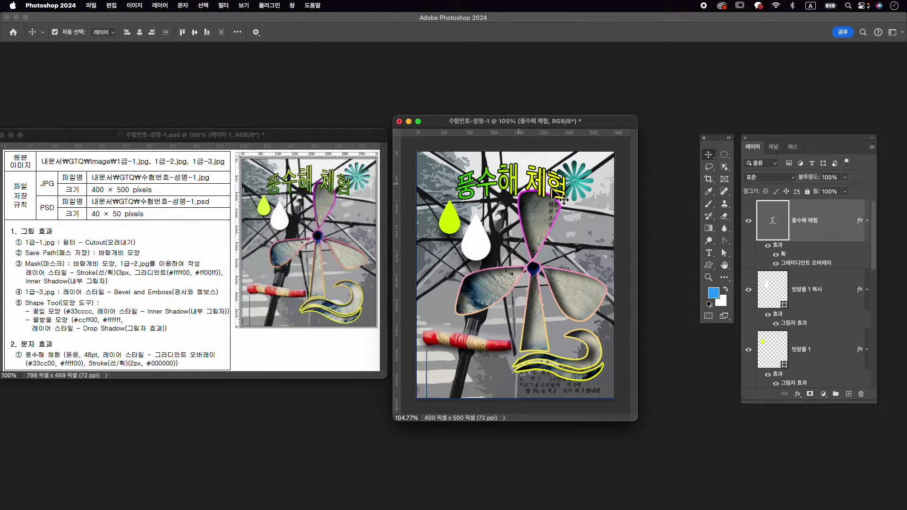
Set the quick export preferences to JPG format with quality 7.
click(93, 5)
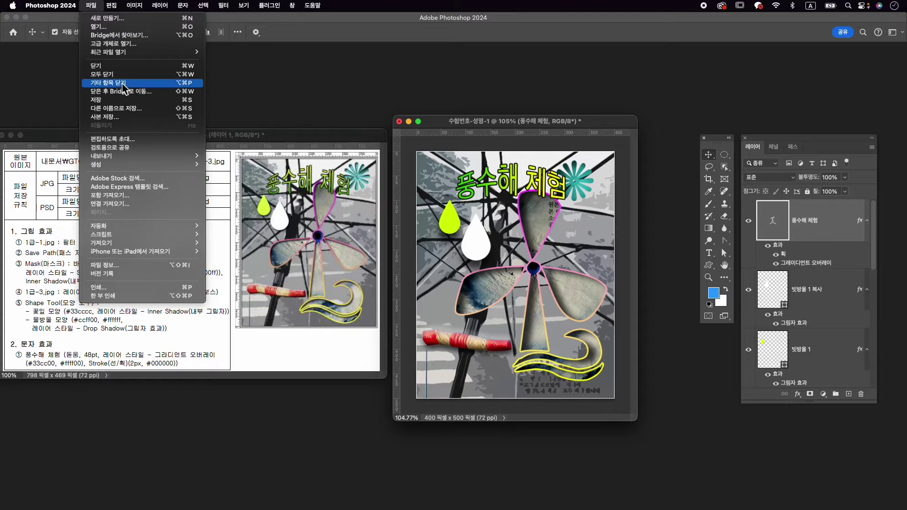
mouse_move(152, 161)
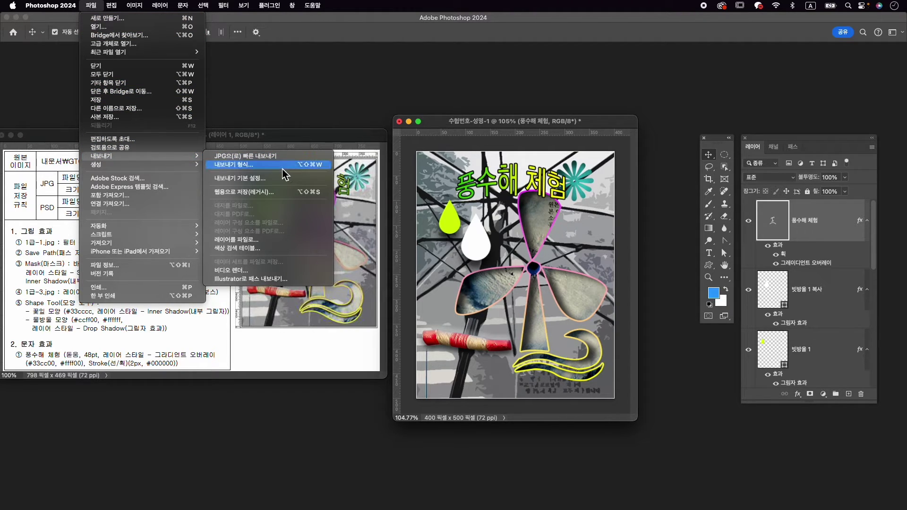
click(267, 180)
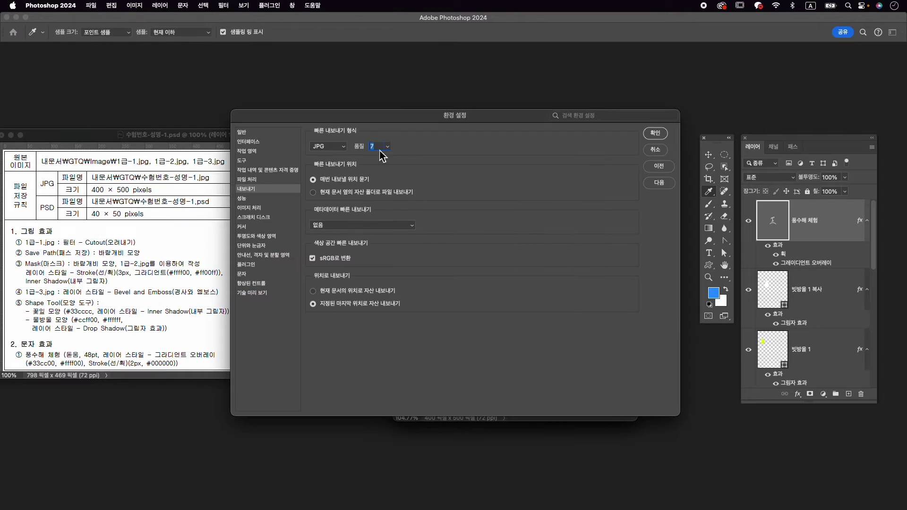
click(332, 146)
click(332, 144)
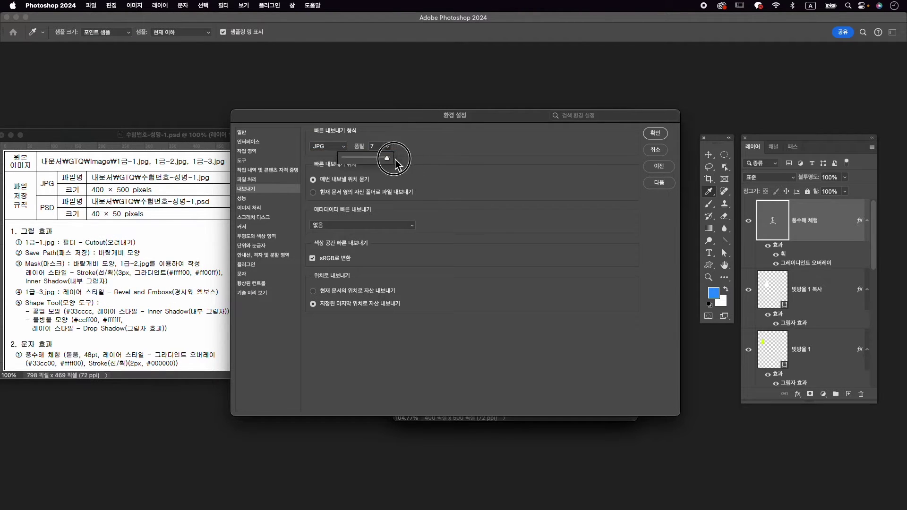
click(655, 133)
Quick-export the 400 × 500 px composite as 수험번호-성명-1.jpg into the GTQ folder in 문서.
click(91, 6)
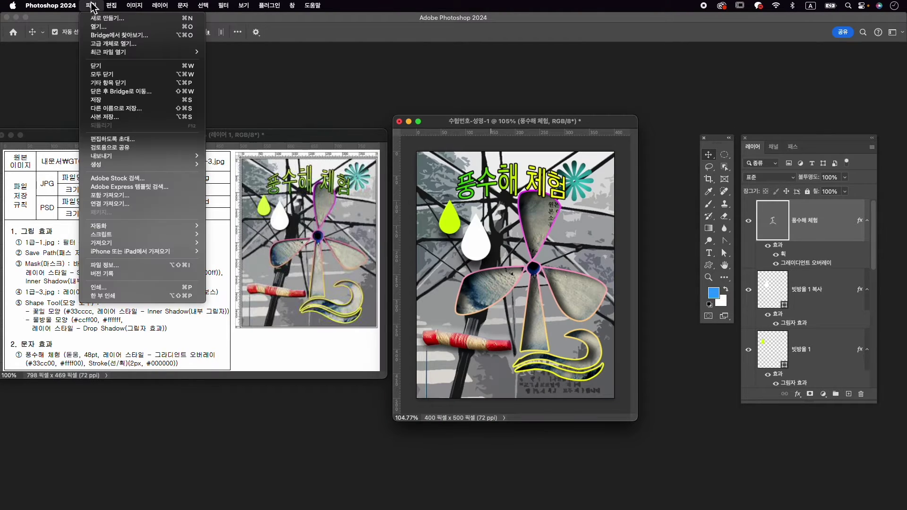
mouse_move(157, 166)
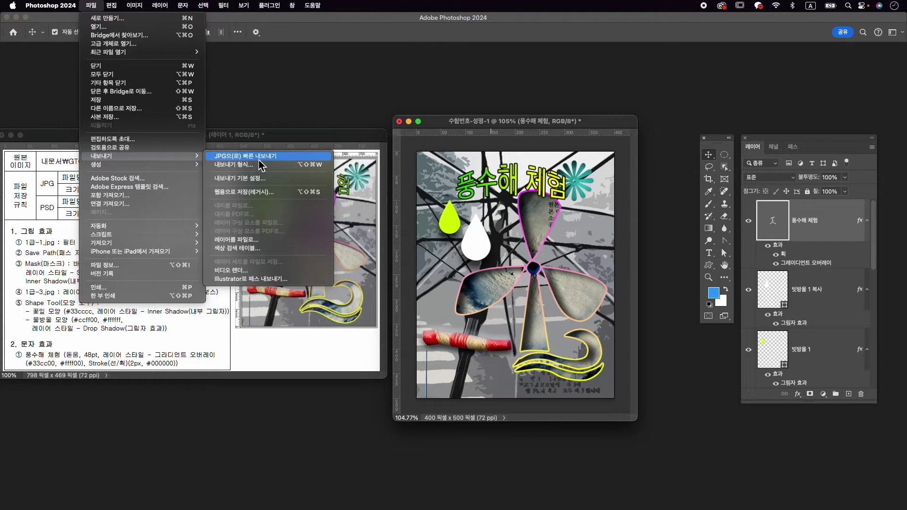
click(260, 159)
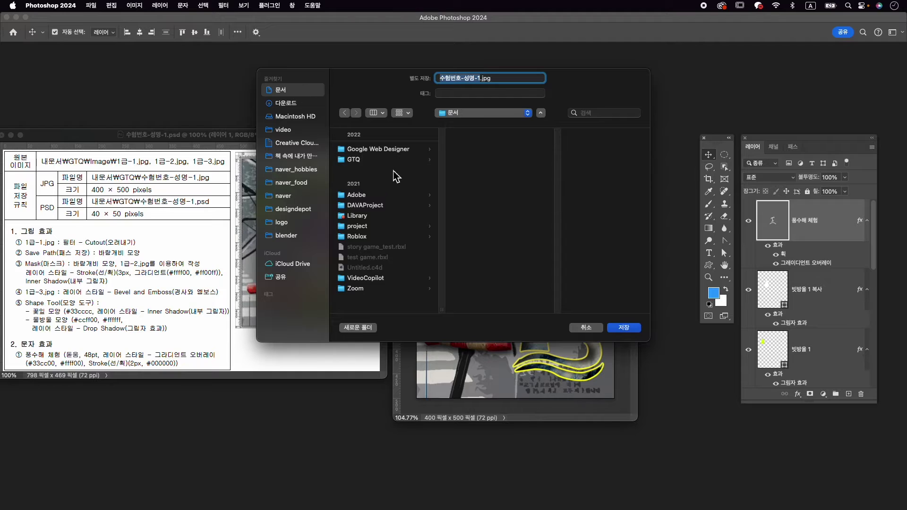
click(393, 161)
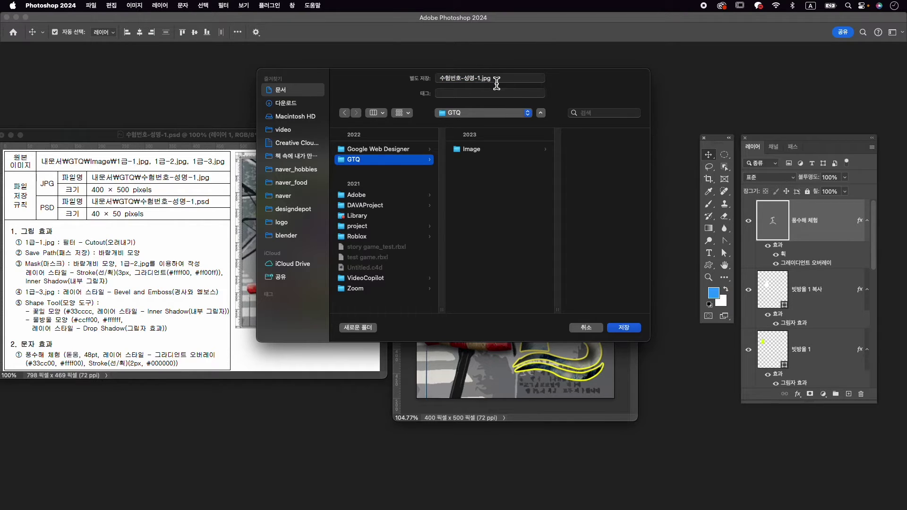
click(633, 327)
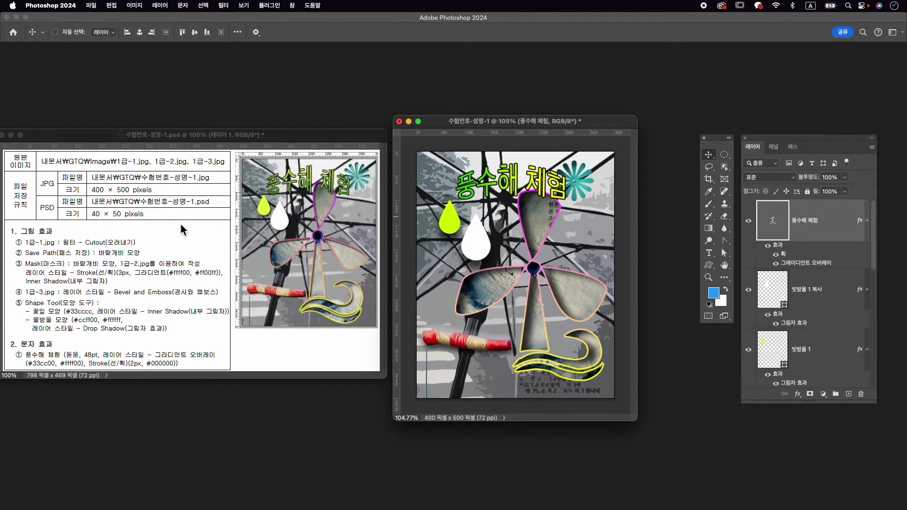
Resize the composite image proportionally to 40 × 50 pixels.
key(super+alt+i)
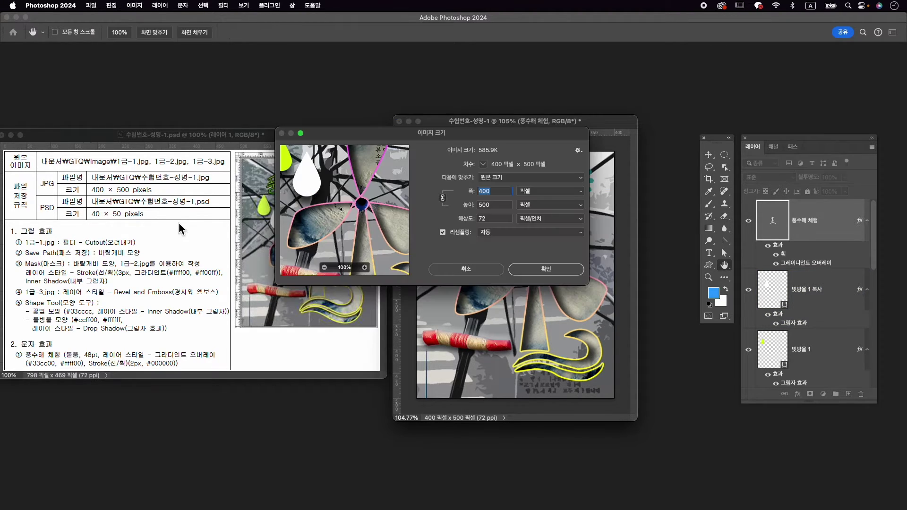
text(40)
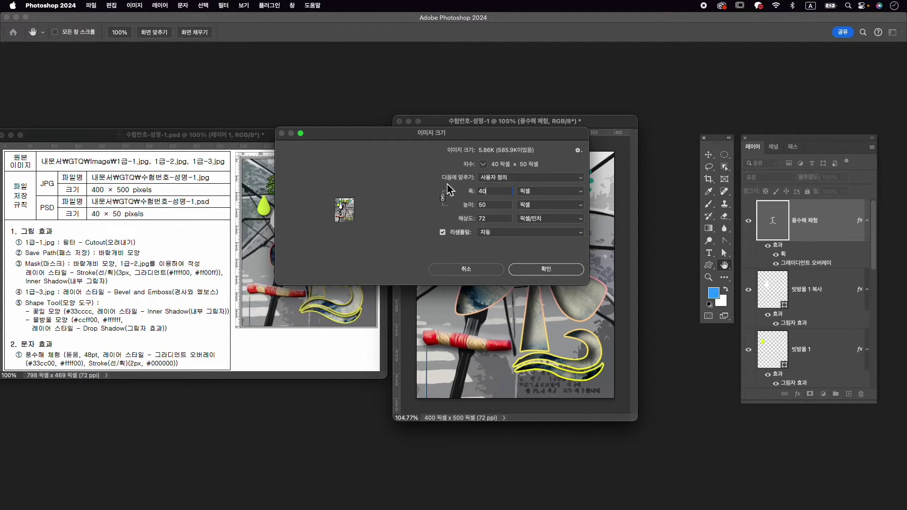
click(566, 273)
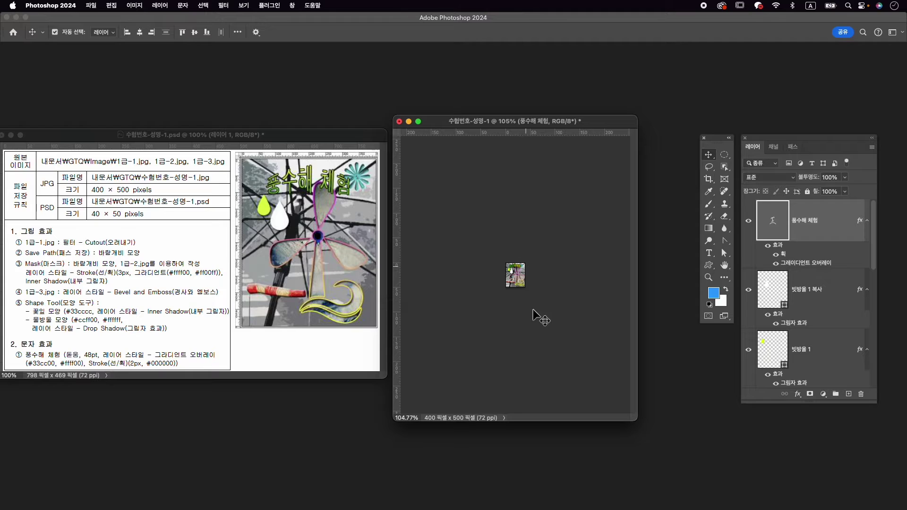
Save the reduced composite in Photoshop format as 수험번호-성명-1.psd in the GTQ folder.
click(91, 5)
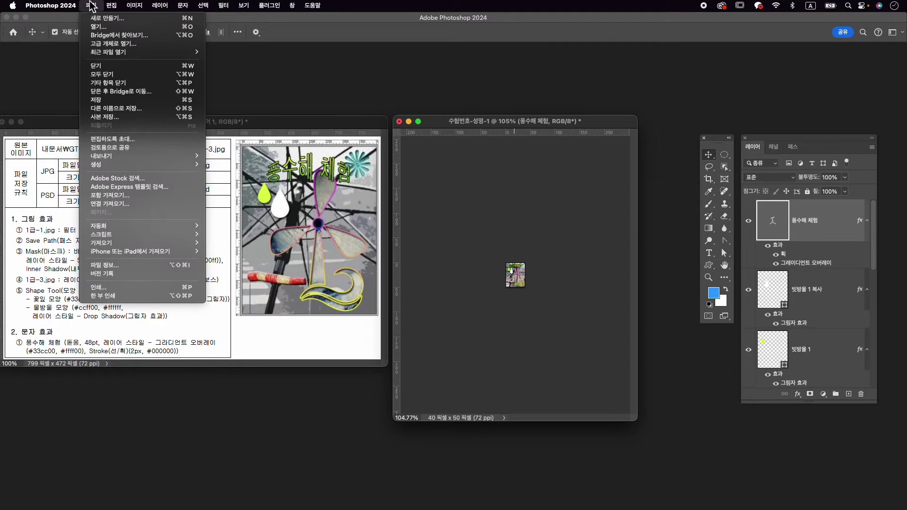
click(159, 110)
click(368, 160)
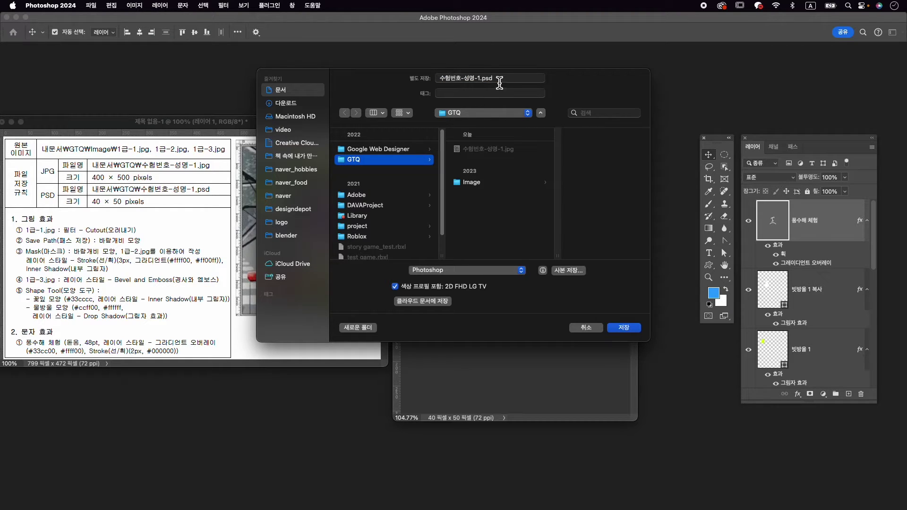
click(623, 327)
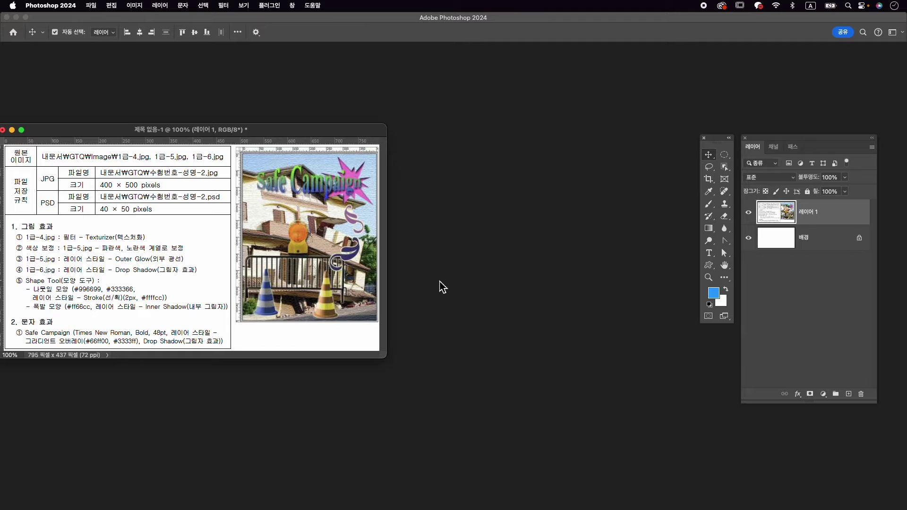
Create a new RGB document named 수험번호-성명-2 at 400 × 500 pixels, 72 pixels/inch, with a white background.
key(super+n)
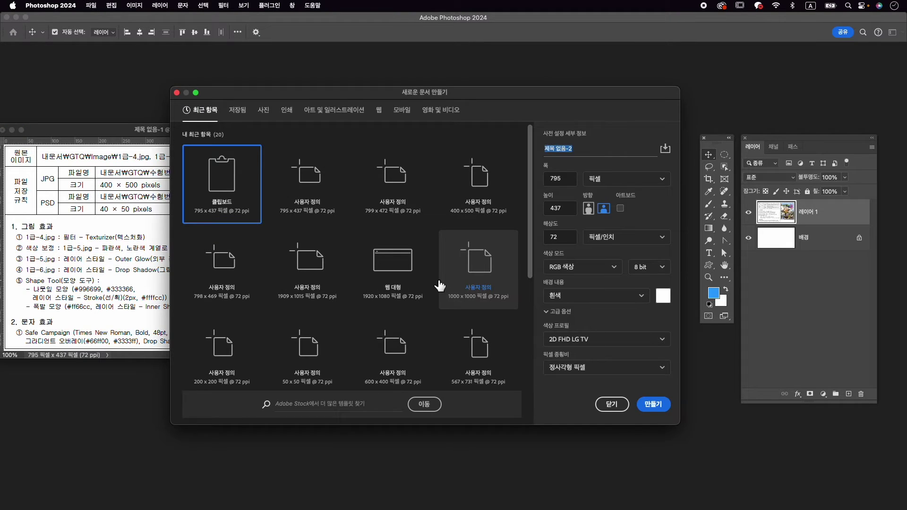
key(Caps_Lock)
text(수험번)
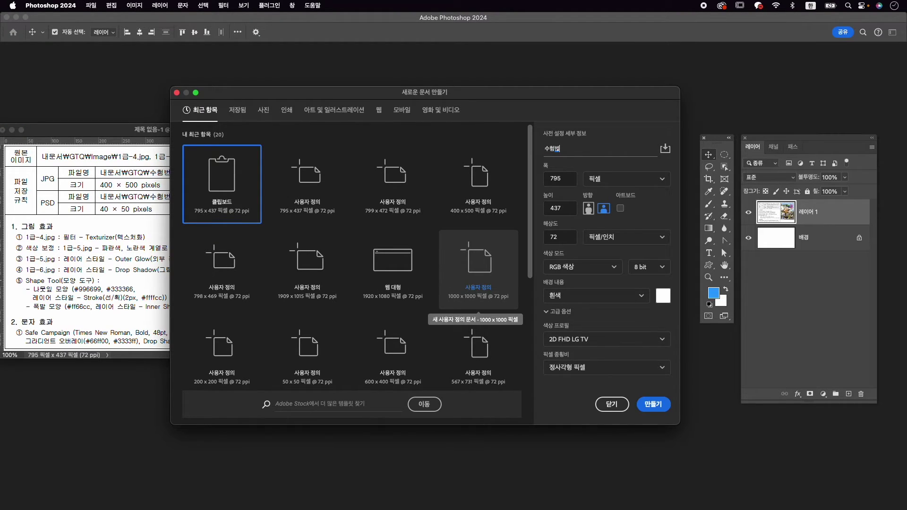
text(호-성명-2)
key(Tab)
text(400)
key(Tab)
text(500)
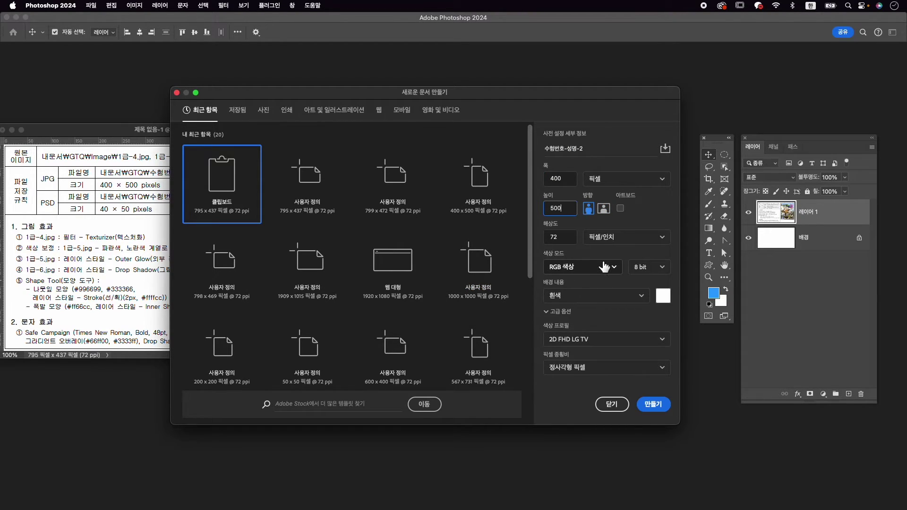
click(660, 403)
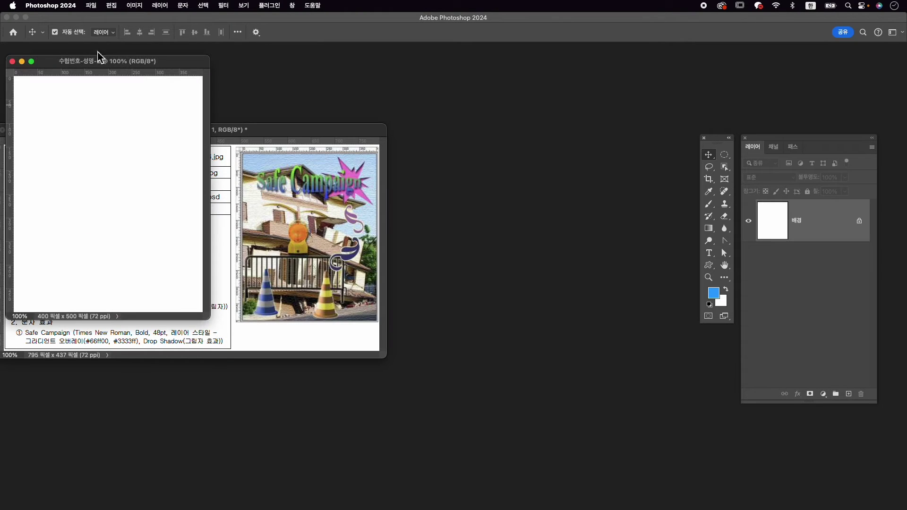
Place the 수험번호-성명-2 document window beside the exam sheet and enlarge it to show space around the canvas.
drag(138, 57, 609, 124)
drag(617, 382, 658, 428)
drag(460, 121, 445, 116)
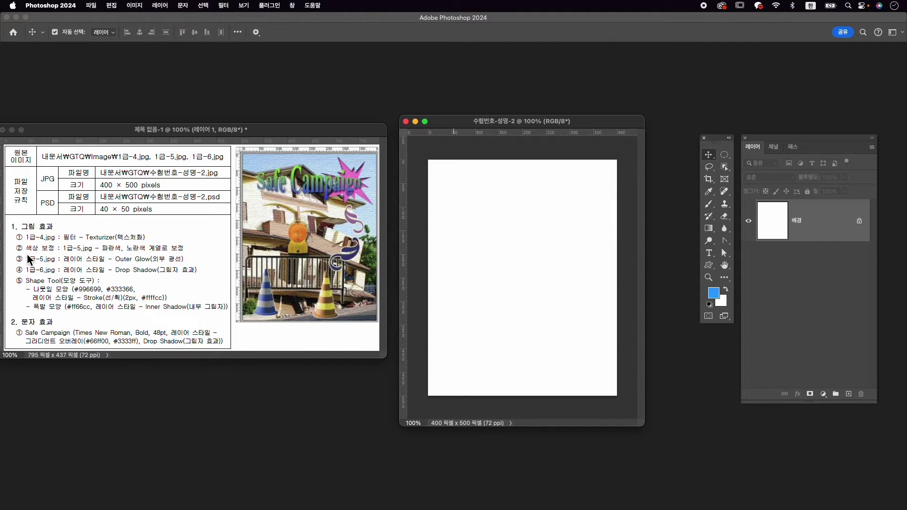
Open 1급-4.jpg from the GTQ Image folder and move its window next to the exam sheet.
key(super+o)
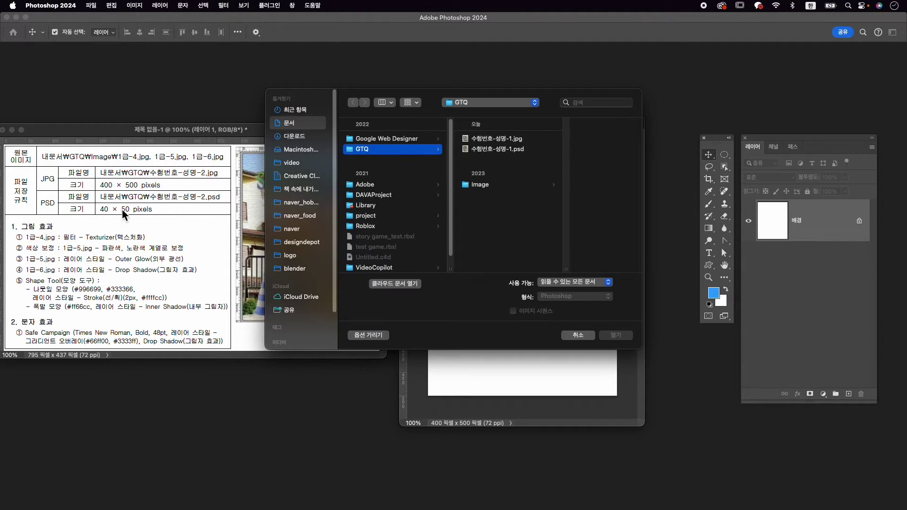
click(503, 184)
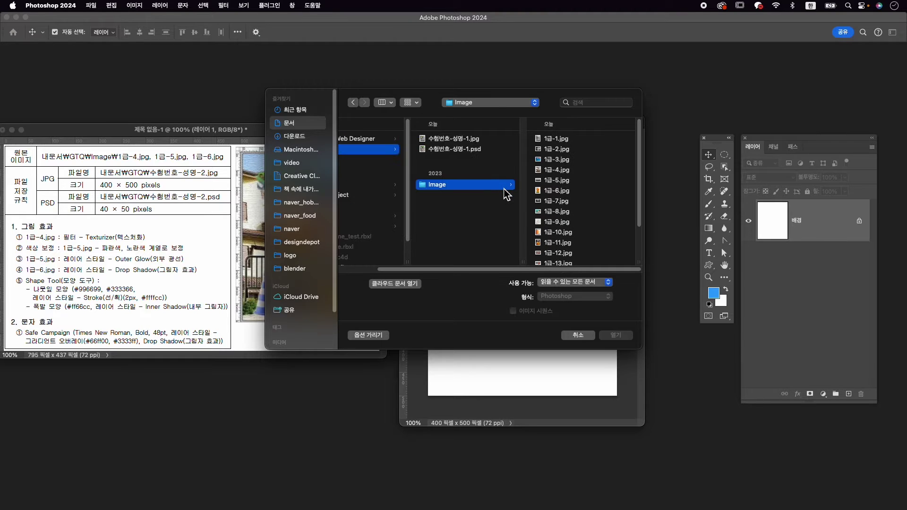
double_click(552, 170)
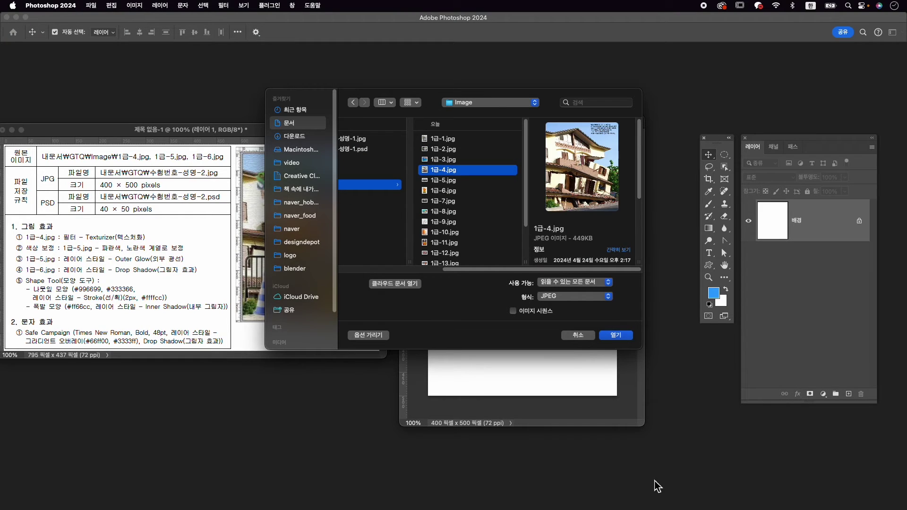
click(615, 335)
drag(211, 74, 537, 77)
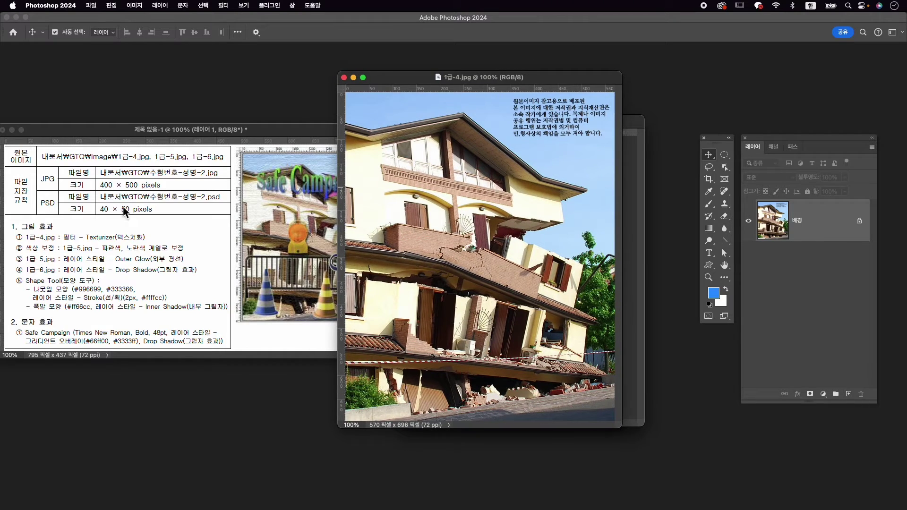
Apply the Texturizer (텍스처화) filter with the Canvas (캔버스) texture, scaling 100% and relief 4 to the building photo.
click(223, 5)
click(262, 60)
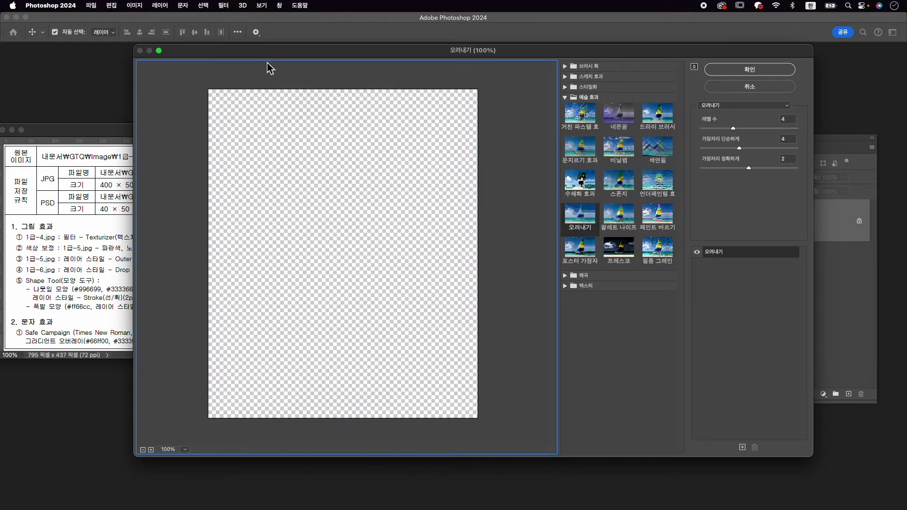
click(567, 286)
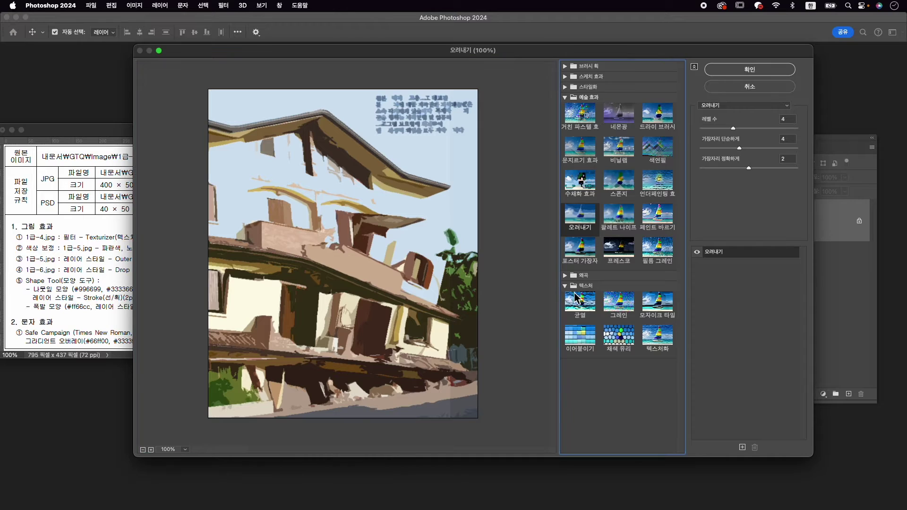
click(657, 338)
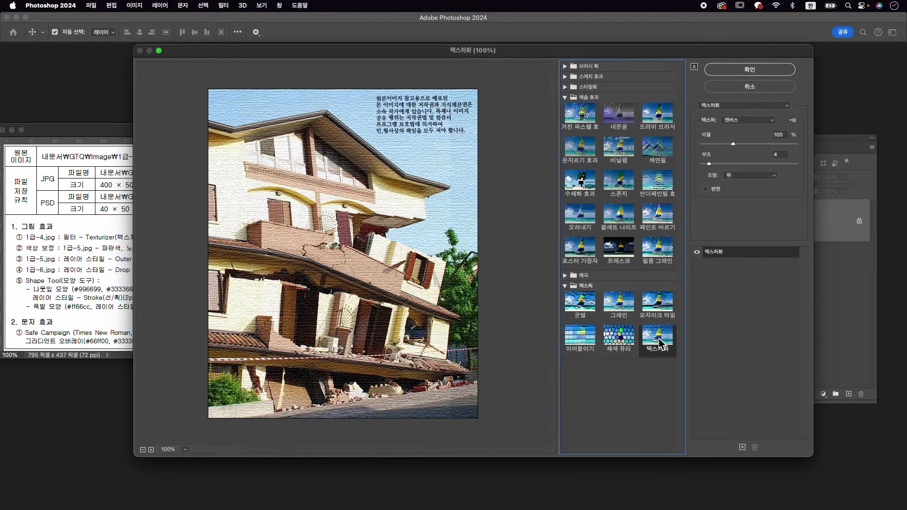
click(772, 72)
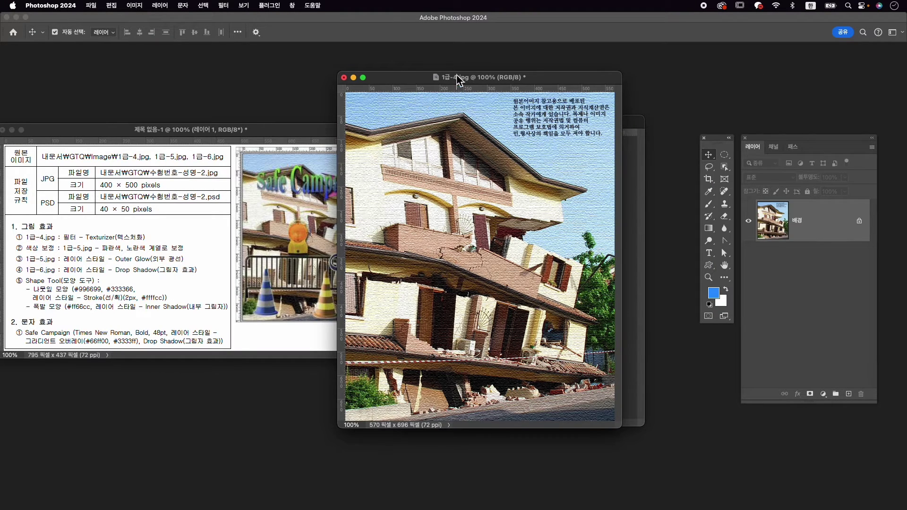
Copy the textured building photo into the 수험번호-성명-2 document and close 1급-4.jpg without saving.
drag(465, 79, 261, 95)
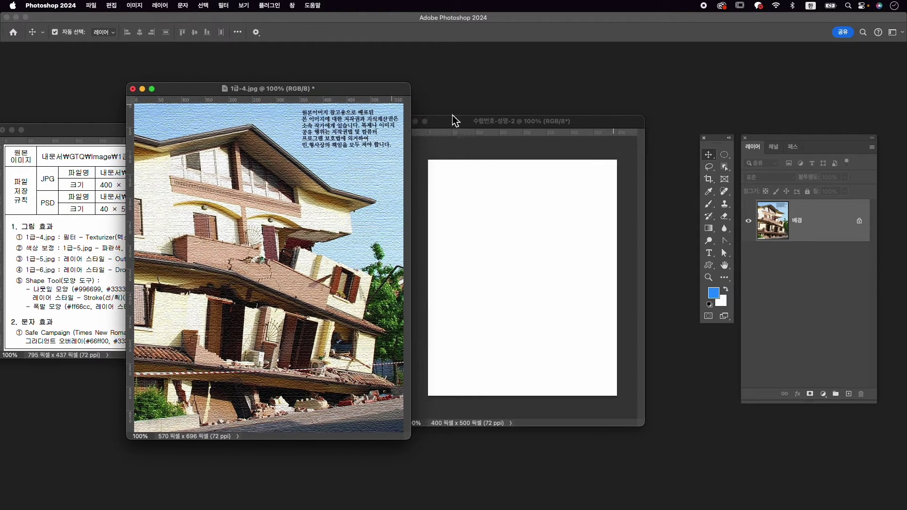
drag(351, 243, 542, 237)
click(134, 89)
click(447, 204)
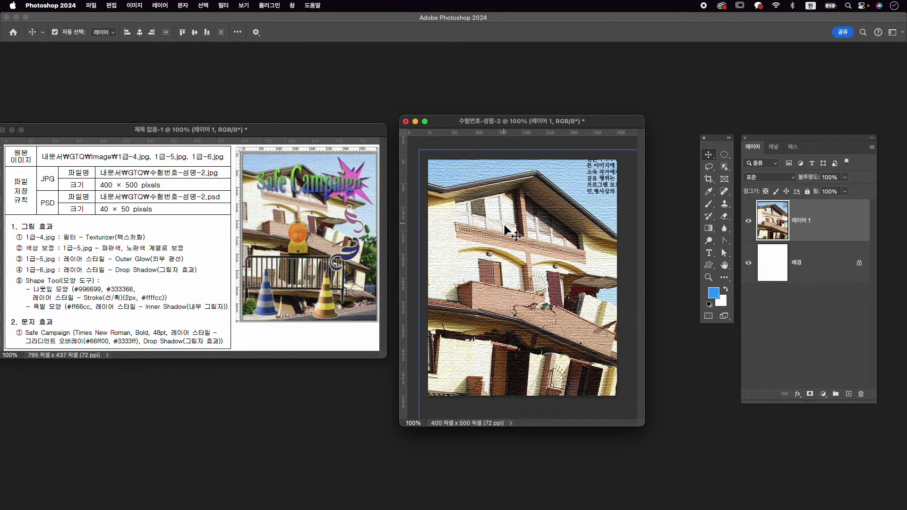
Scale the building layer proportionally to about 73% and position it to fill the canvas as in the exam sample.
key(super+t)
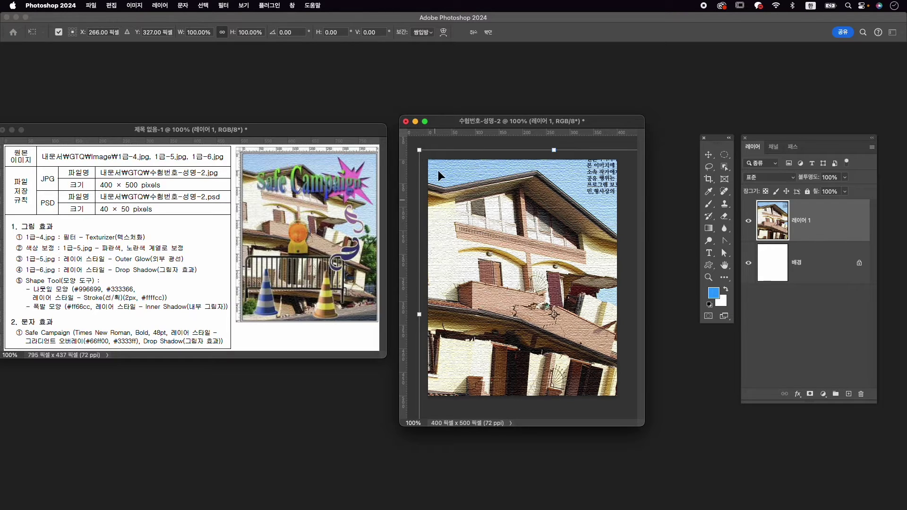
drag(528, 174, 528, 177)
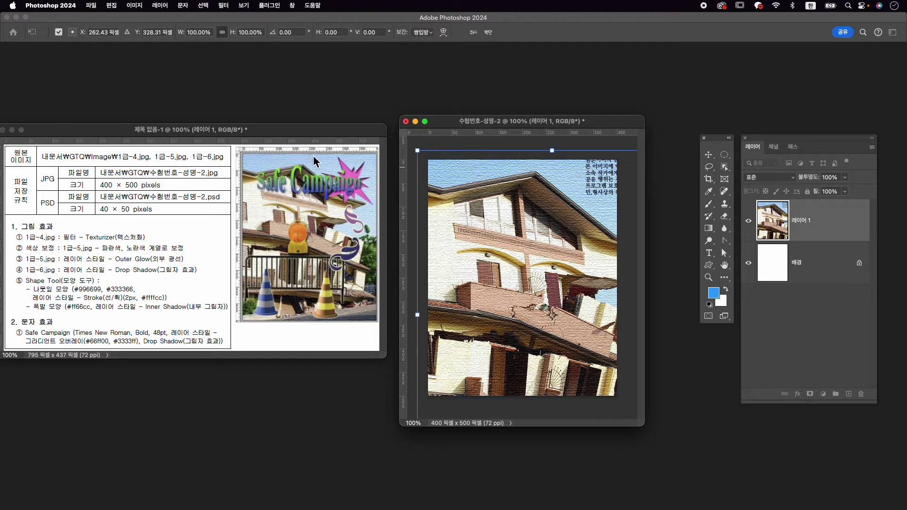
drag(552, 150, 545, 179)
drag(558, 220, 549, 208)
drag(547, 212, 550, 201)
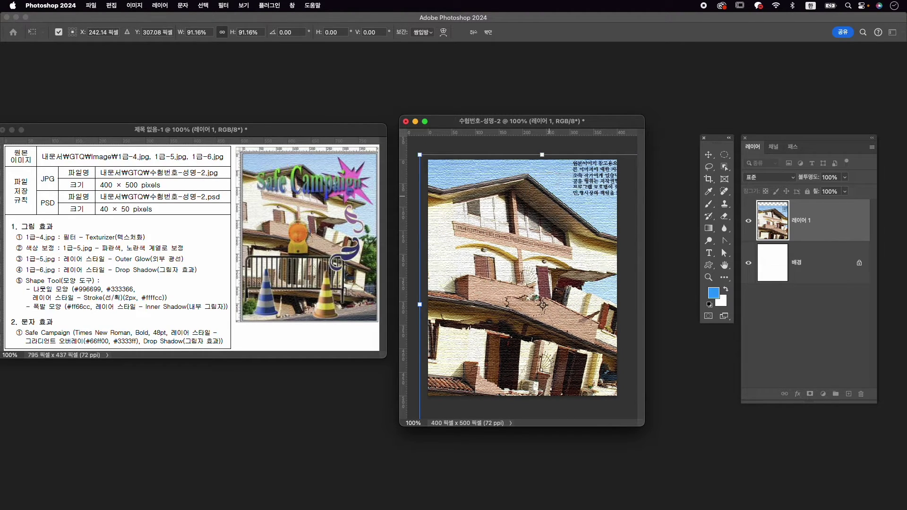
drag(545, 154, 544, 160)
drag(549, 197, 546, 194)
drag(543, 159, 543, 174)
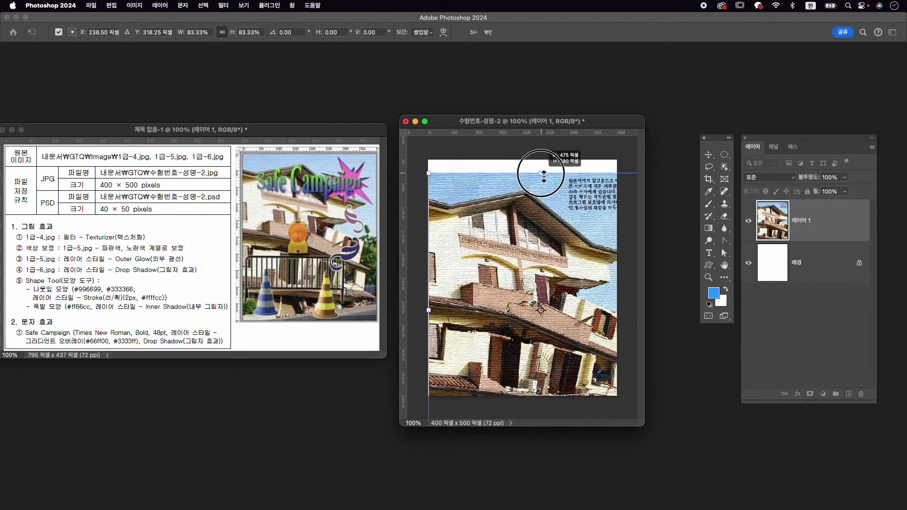
drag(572, 231, 557, 218)
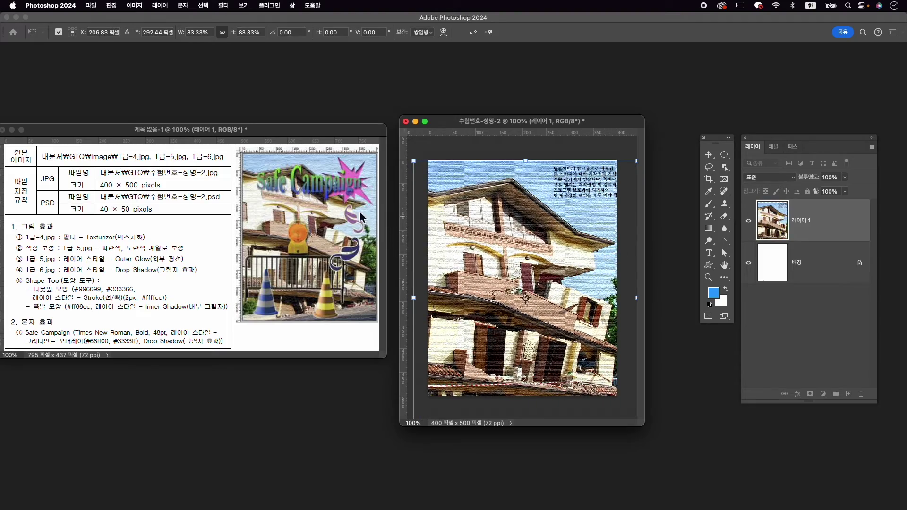
drag(595, 190, 554, 181)
drag(600, 156, 580, 177)
drag(514, 219, 566, 198)
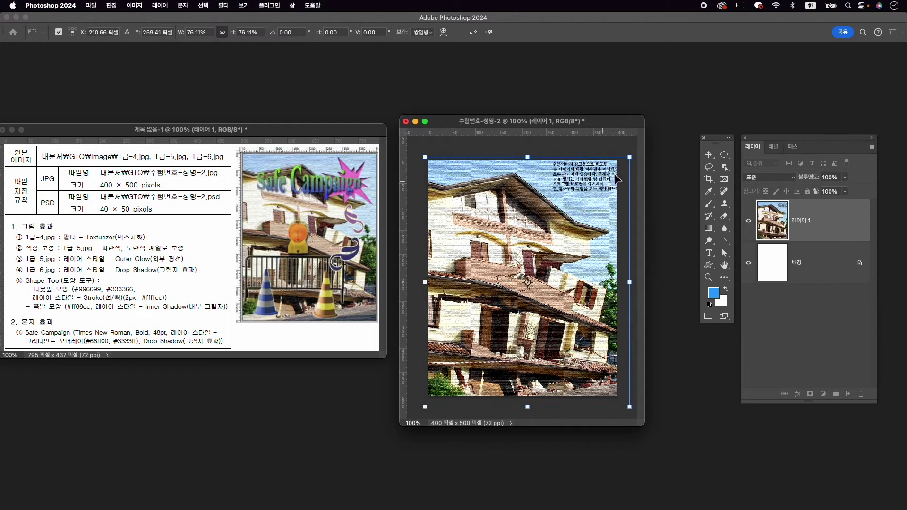
drag(631, 405, 620, 400)
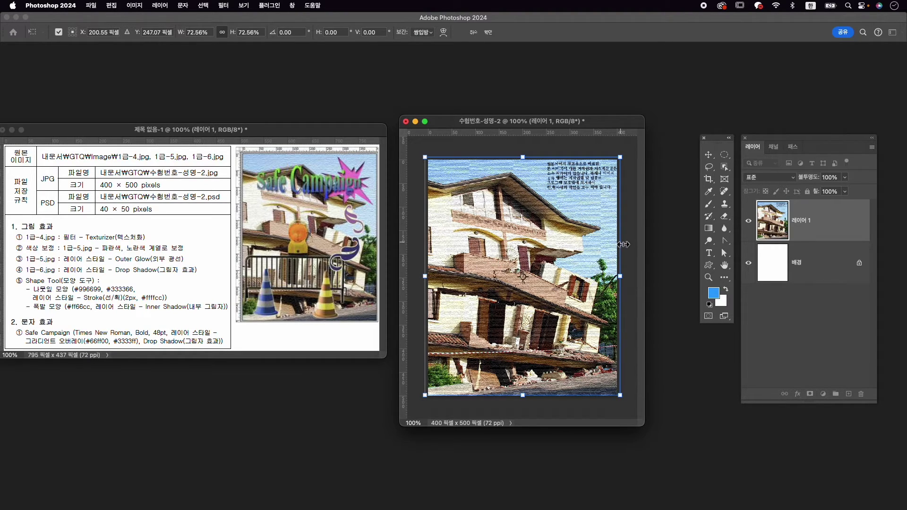
drag(621, 399, 622, 401)
key(Down)
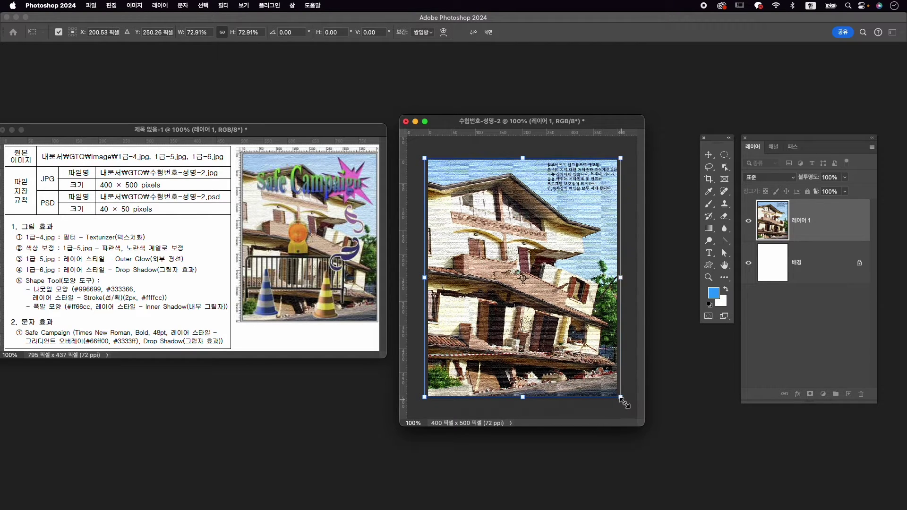
key(Return)
Rename the building photo layer as 1-4.
double_click(806, 220)
text(1)
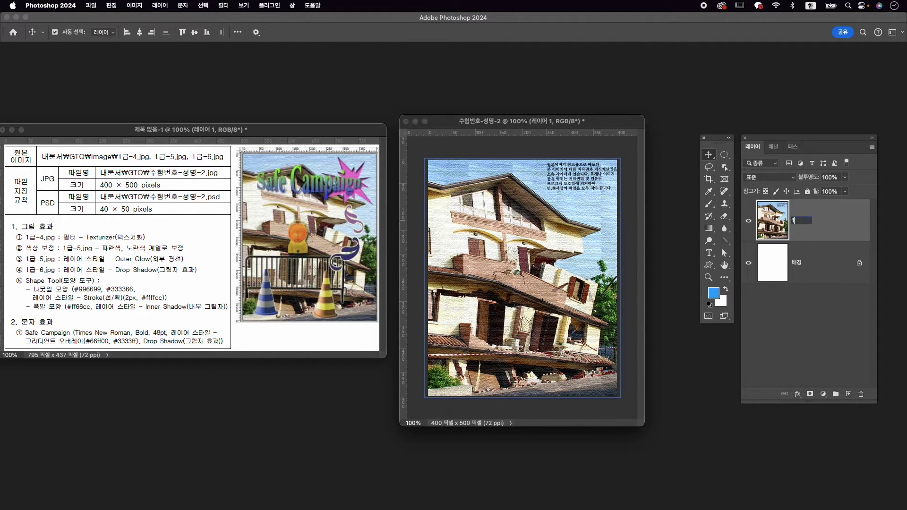
text(-4)
key(Return)
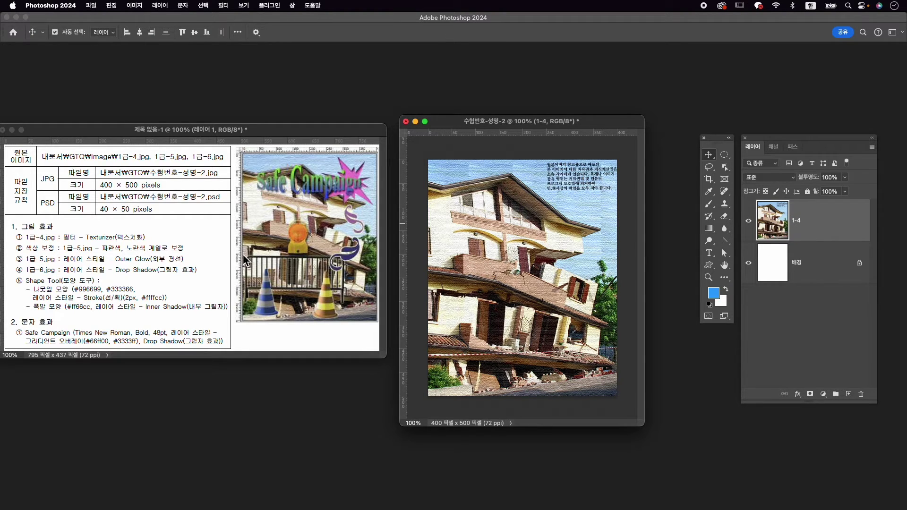
Open 1급-5.jpg from the GTQ Image folder and move its window beside the exam sheet.
key(super+o)
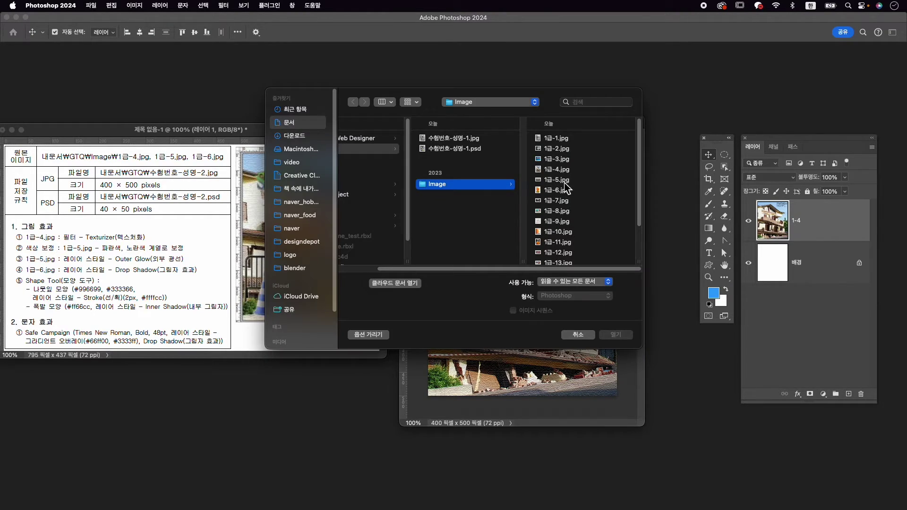
click(564, 182)
click(622, 336)
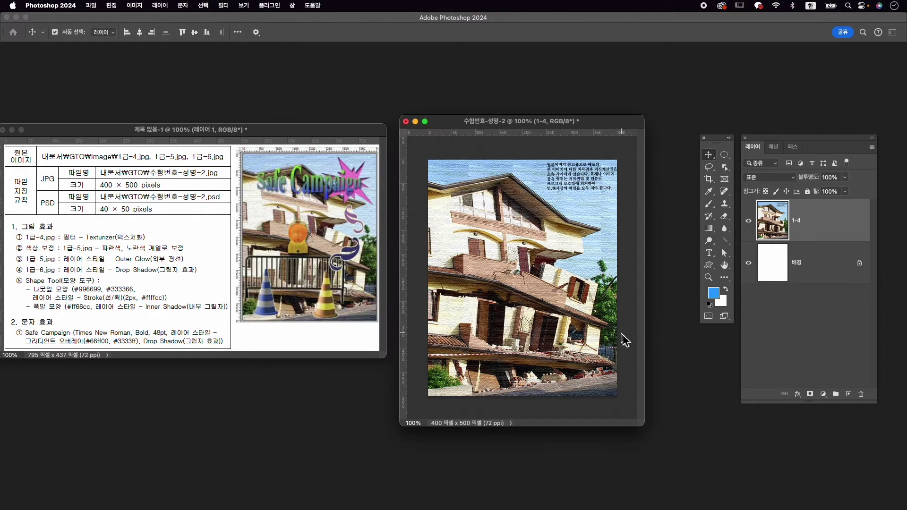
drag(186, 79, 556, 80)
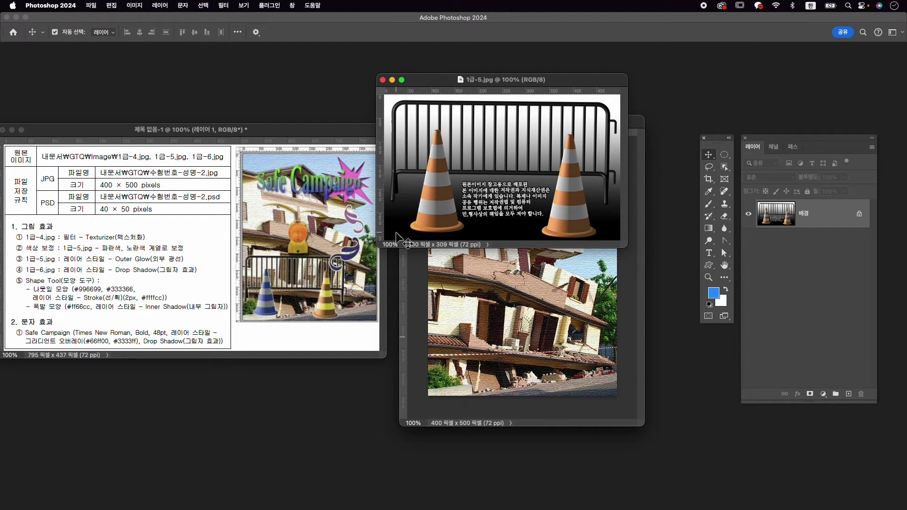
Select the upper part of the left traffic cone using the Quick Selection tool with a 10 px brush.
click(724, 166)
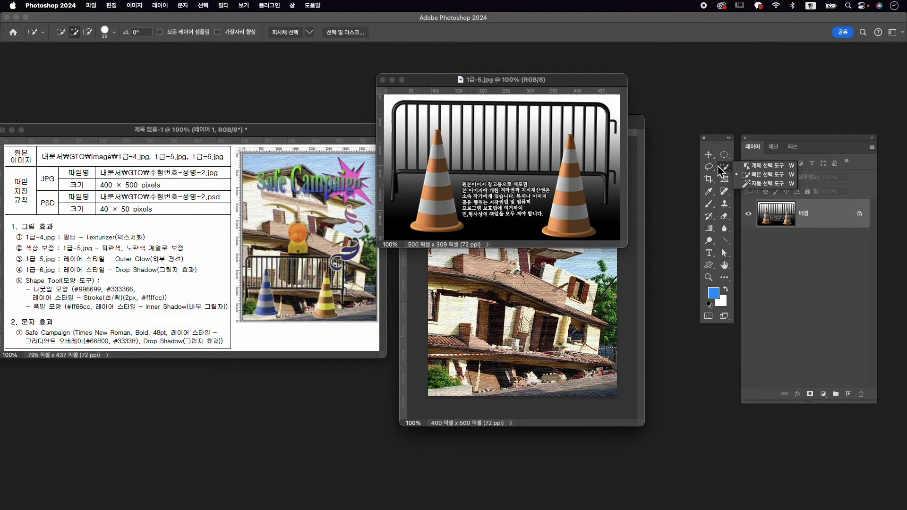
click(769, 175)
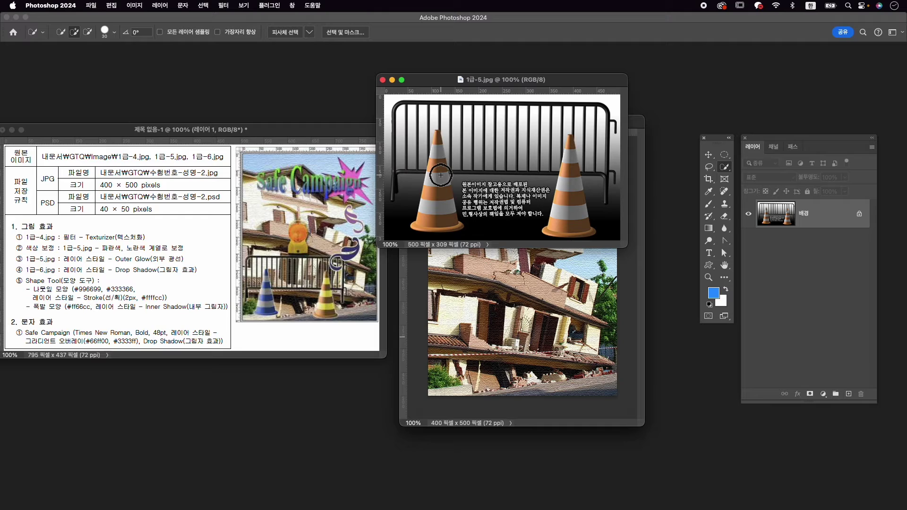
key(bracketleft)
key(bracketleft)
key(bracketleft)
key(bracketright)
key(bracketleft)
drag(442, 179, 450, 184)
key(alt)
mouse_move(438, 180)
mouse_down()
mouse_move(446, 179)
mouse_move(437, 193)
mouse_move(447, 206)
mouse_move(437, 217)
mouse_move(450, 212)
mouse_up()
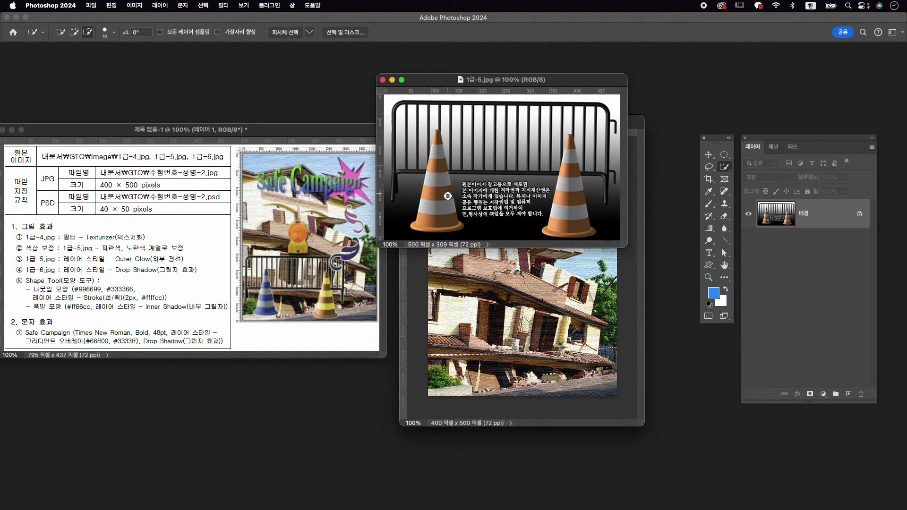
scroll(431, 189, up, 3)
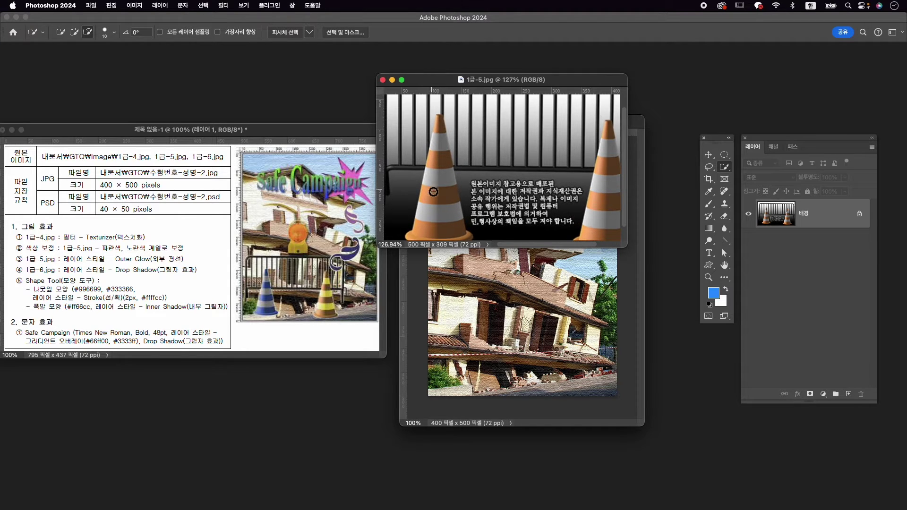
scroll(432, 190, up, 1)
drag(494, 195, 509, 183)
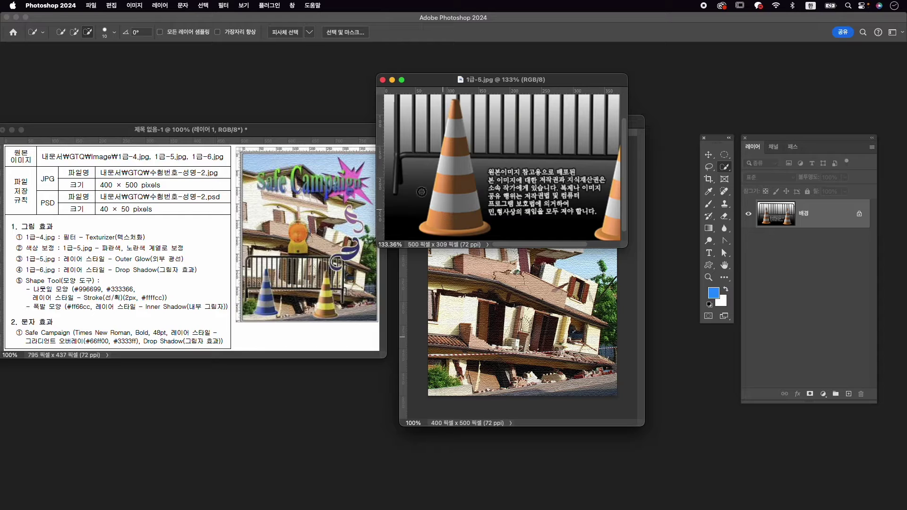
click(76, 33)
drag(454, 103, 450, 113)
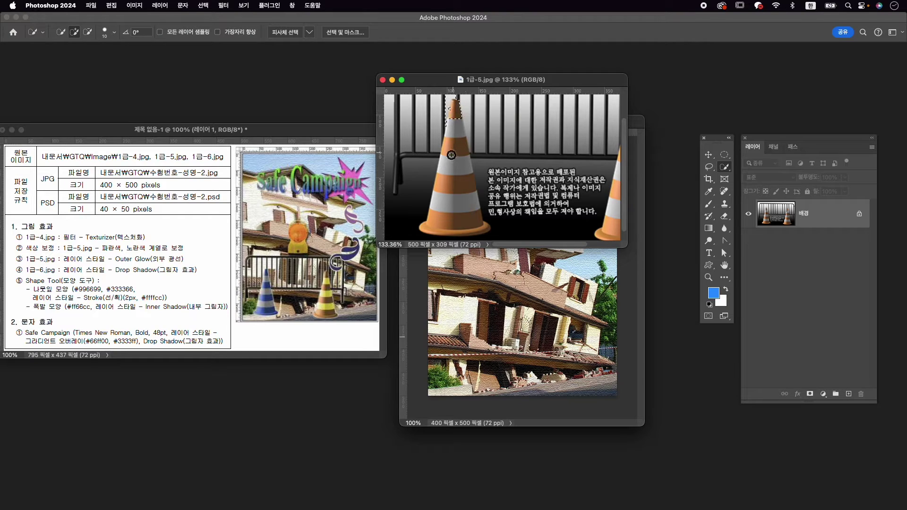
mouse_move(449, 150)
mouse_down()
mouse_move(469, 154)
mouse_move(451, 151)
mouse_up()
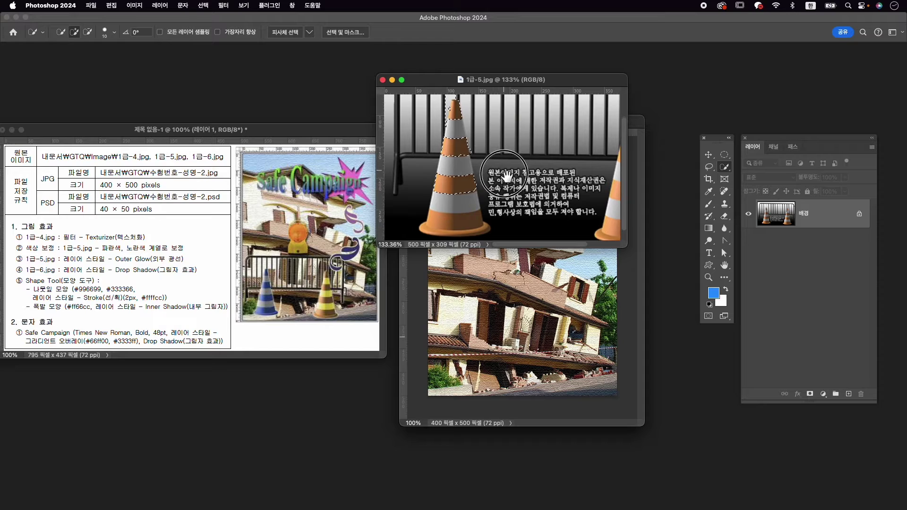
Extend the selection down to the left cone's base and subtract the excess areas along its edges.
scroll(495, 175, up, 3)
key(alt)
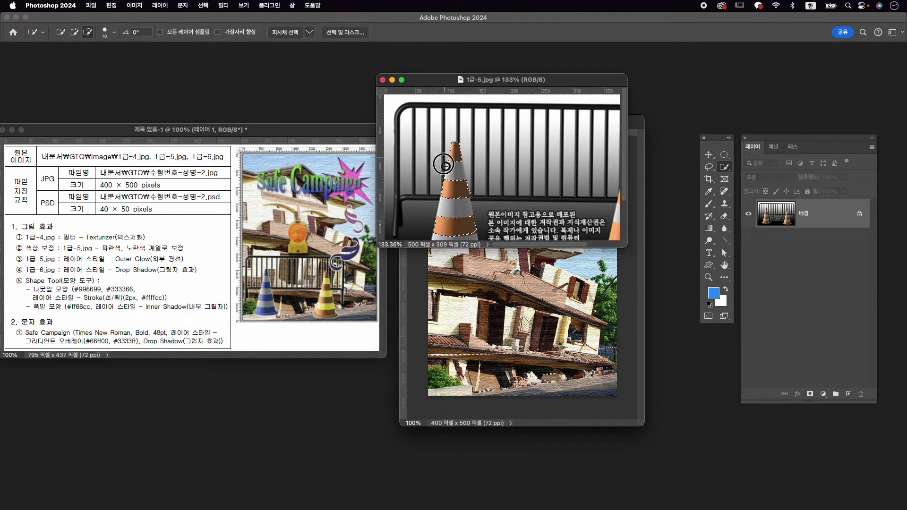
scroll(444, 170, down, 3)
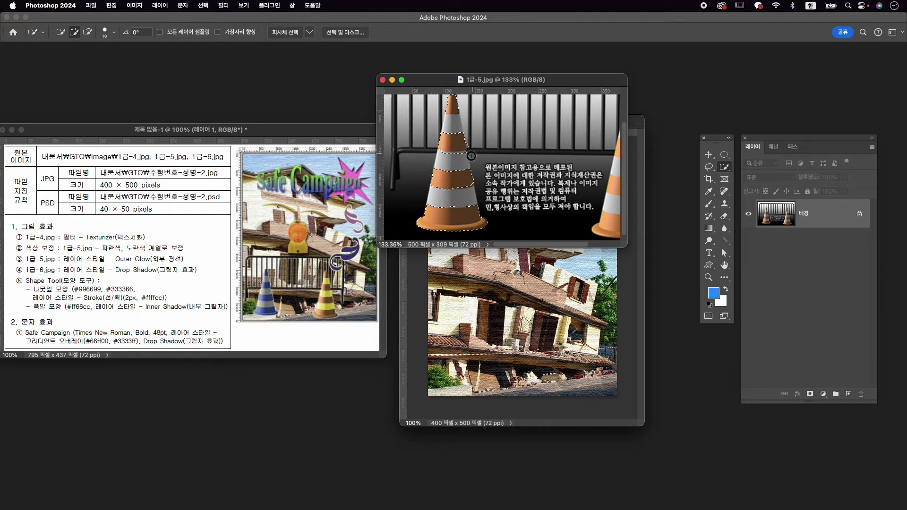
key(alt)
key(alt)
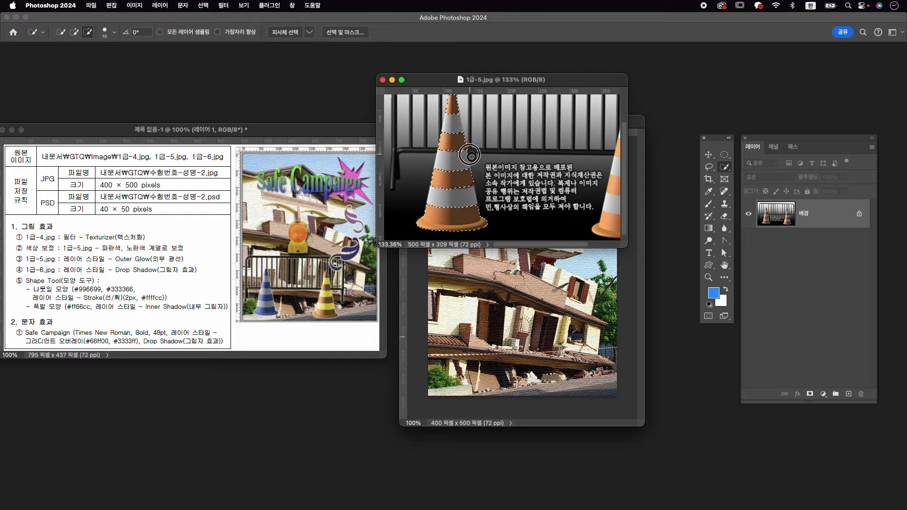
key(space)
mouse_move(487, 145)
mouse_down()
mouse_move(489, 167)
mouse_move(493, 143)
mouse_up()
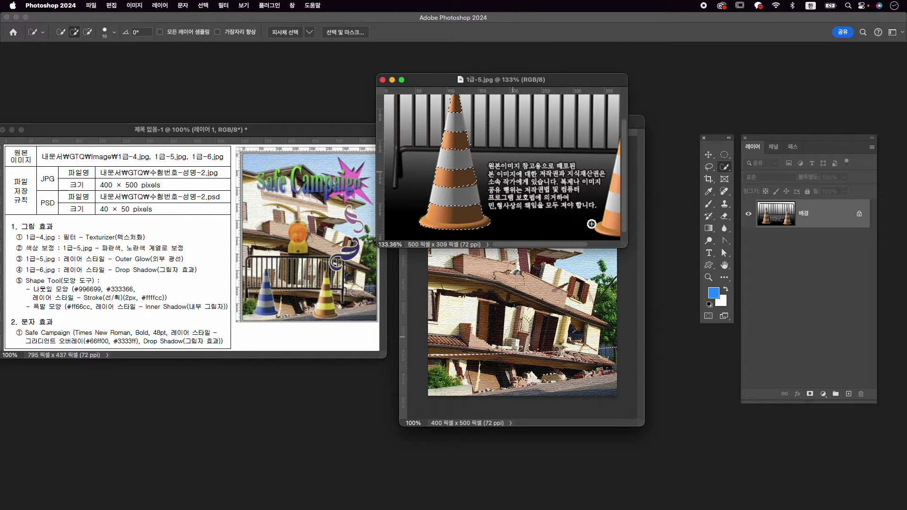
Recolour the selected cone blue using a Hue/Saturation adjustment layer with Colorize on, hue 224 and saturation 54, and make its mask active.
click(823, 394)
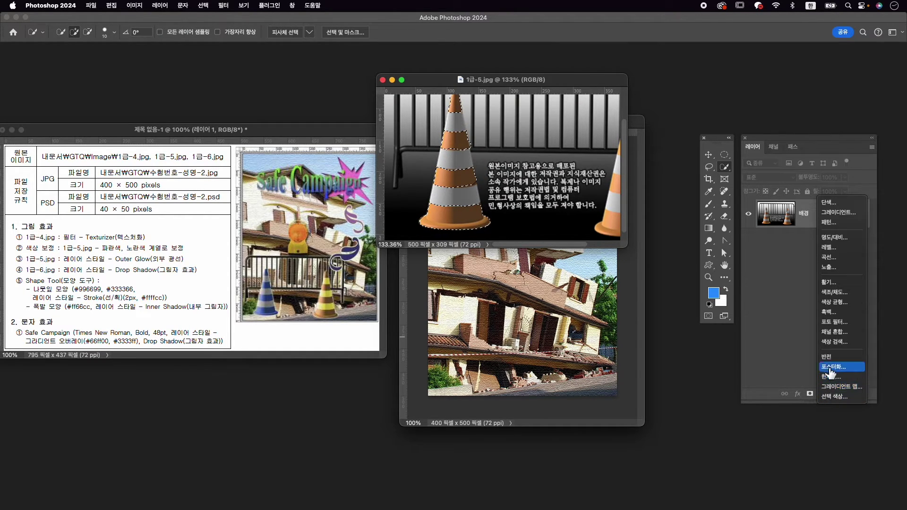
click(834, 291)
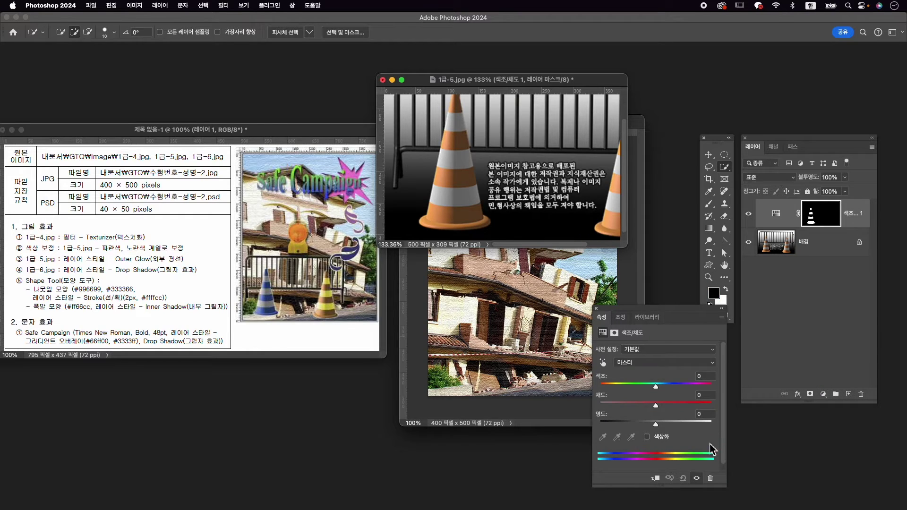
click(665, 436)
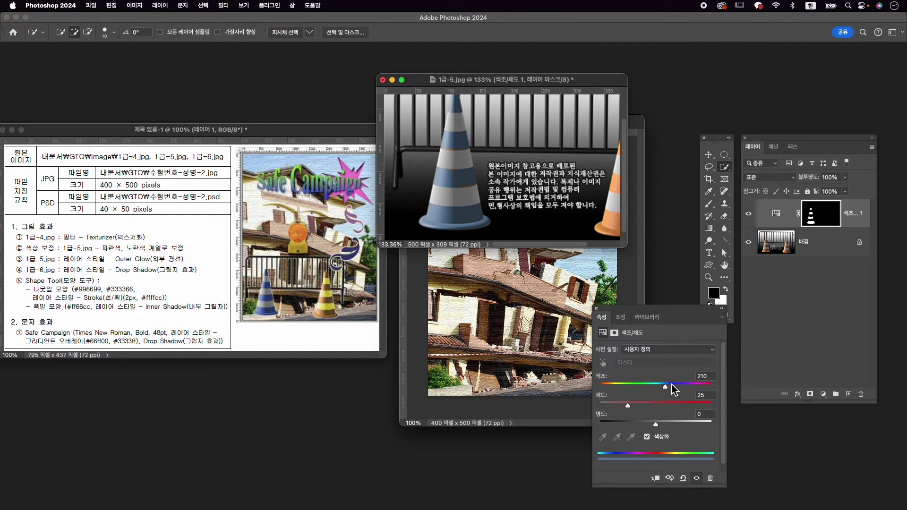
drag(665, 388, 662, 402)
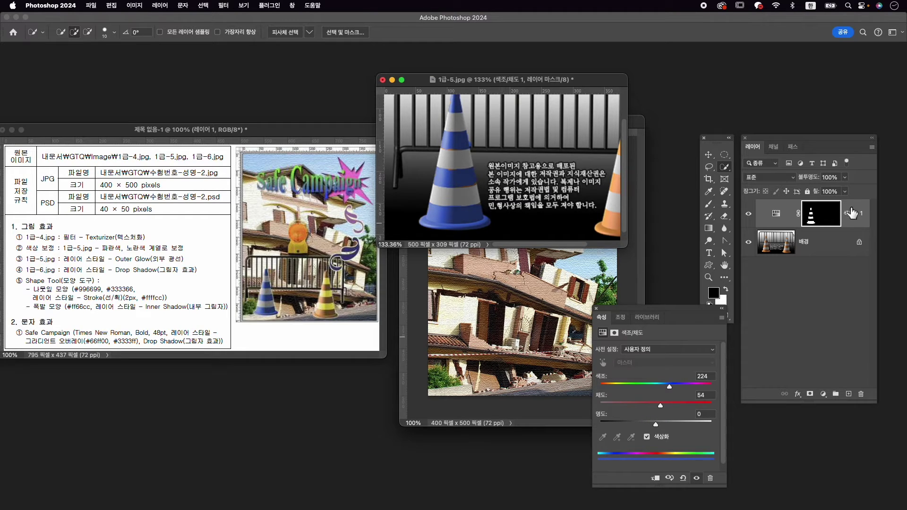
click(820, 221)
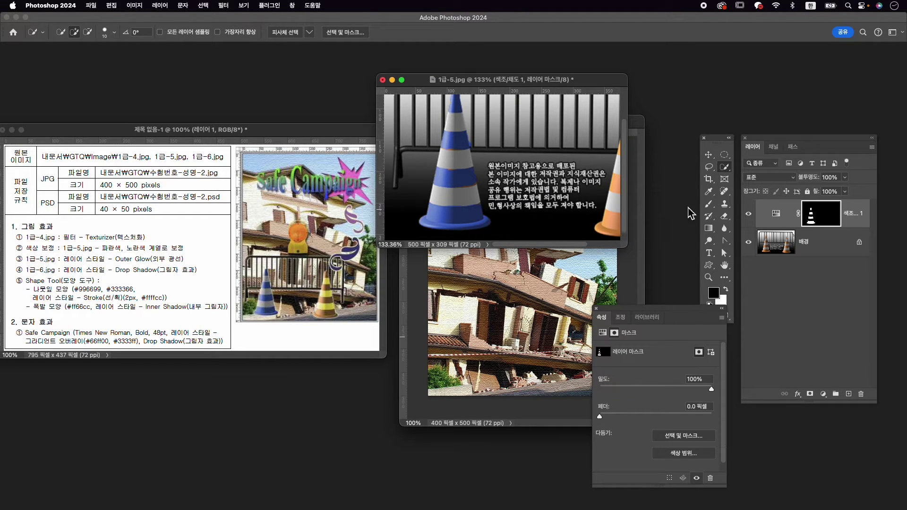
Choose the Brush tool and reduce its size to 9 px for painting on the blue cone's mask.
click(709, 205)
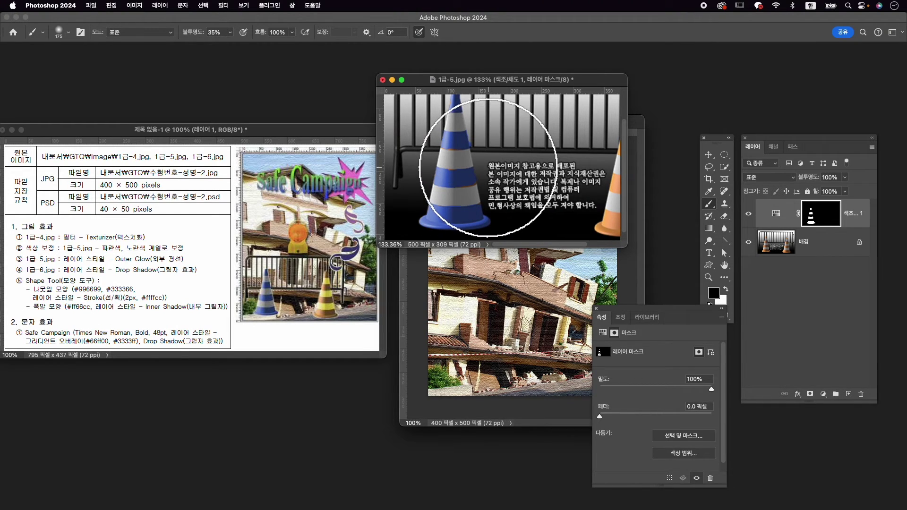
key(bracketleft)
key(bracketleft)
key(bracketleft)
key(bracketleft)
key(bracketleft)
key(bracketleft)
key(bracketleft)
key(bracketleft)
key(bracketleft)
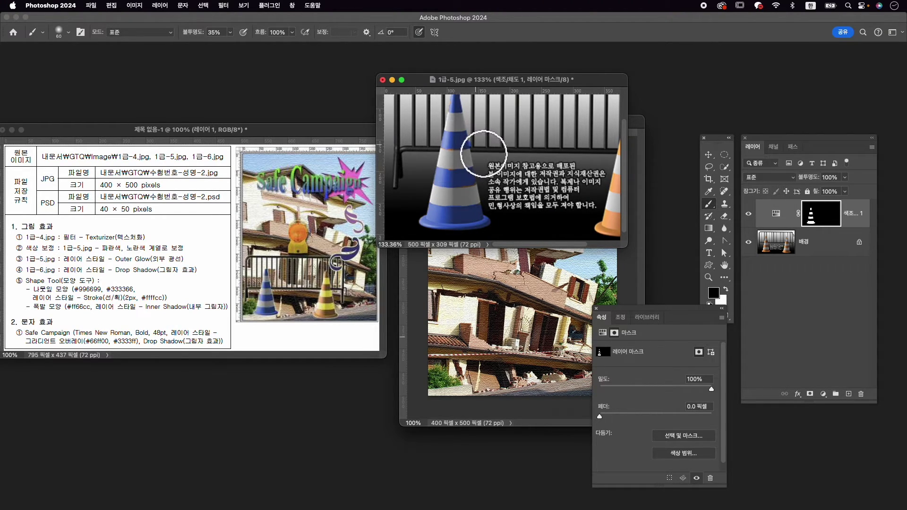
key(bracketleft)
key(bracketleft)
key(bracketleft)
key(bracketleft)
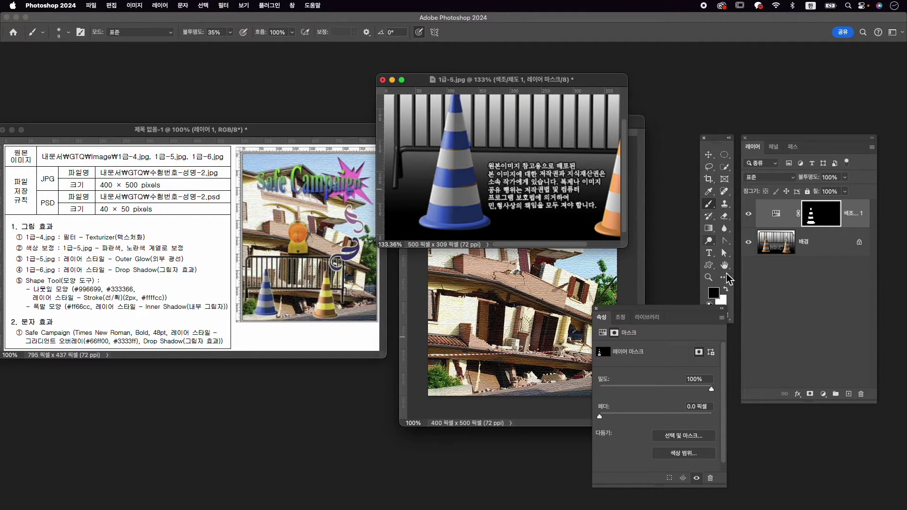
Make white the foreground colour, set the brush opacity to 100% and touch up the blue cone's mask.
drag(470, 137, 478, 168)
key(x)
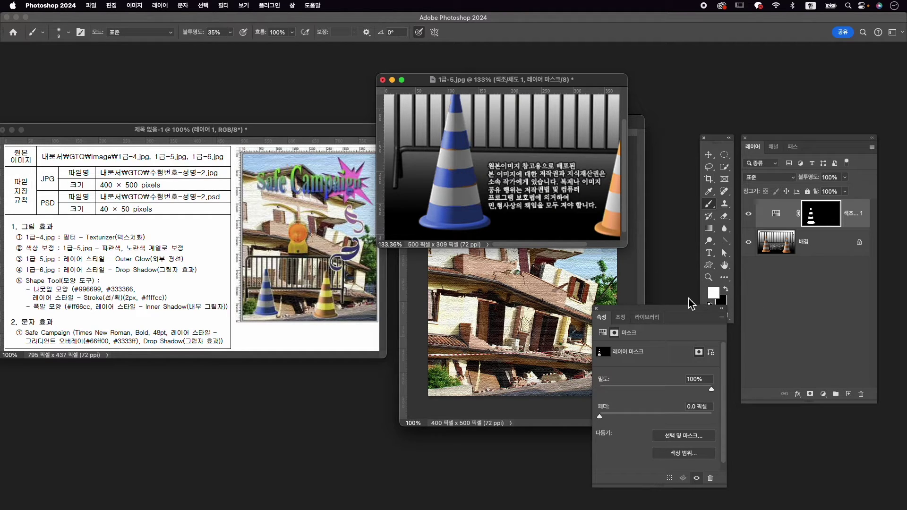
mouse_move(448, 174)
mouse_down()
mouse_move(466, 169)
mouse_move(444, 173)
mouse_move(452, 181)
mouse_move(483, 179)
mouse_move(453, 185)
mouse_move(479, 184)
mouse_move(458, 187)
mouse_up()
drag(455, 188, 481, 183)
drag(194, 31, 277, 32)
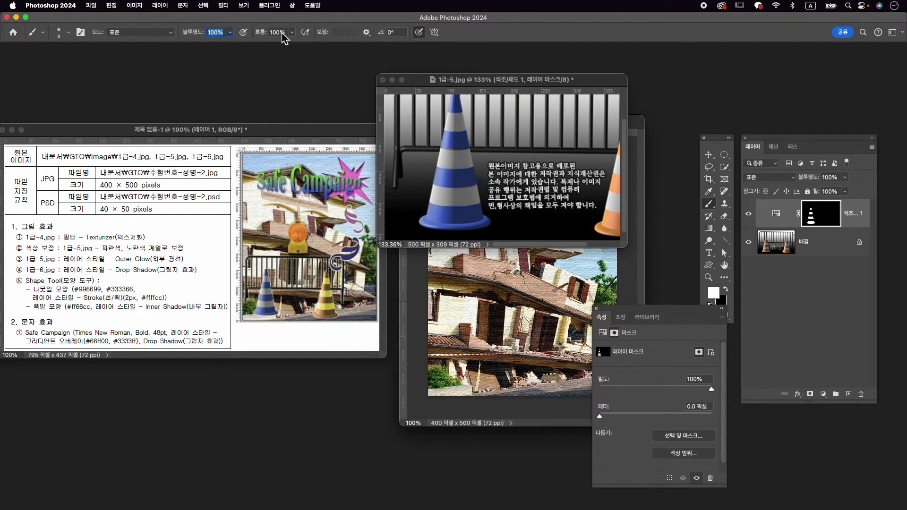
click(476, 209)
drag(444, 147, 502, 165)
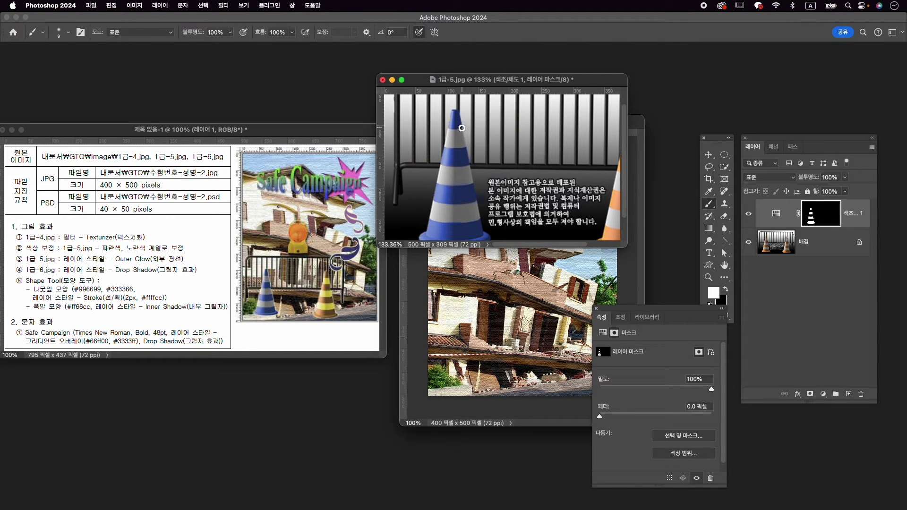
drag(455, 118, 454, 119)
mouse_move(516, 164)
mouse_down()
mouse_move(485, 133)
mouse_move(469, 148)
mouse_up()
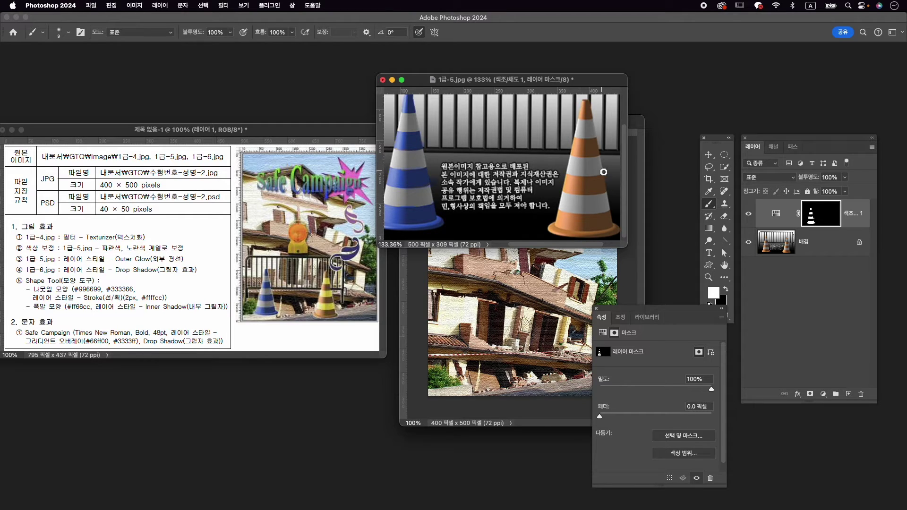
On the background layer, select the three light grey stripes of the orange cone with the Quick Selection tool.
click(791, 239)
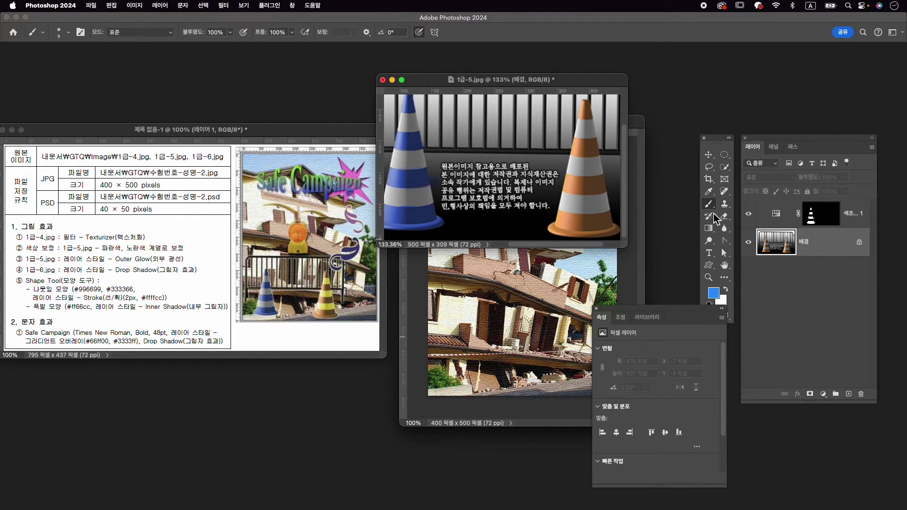
click(724, 166)
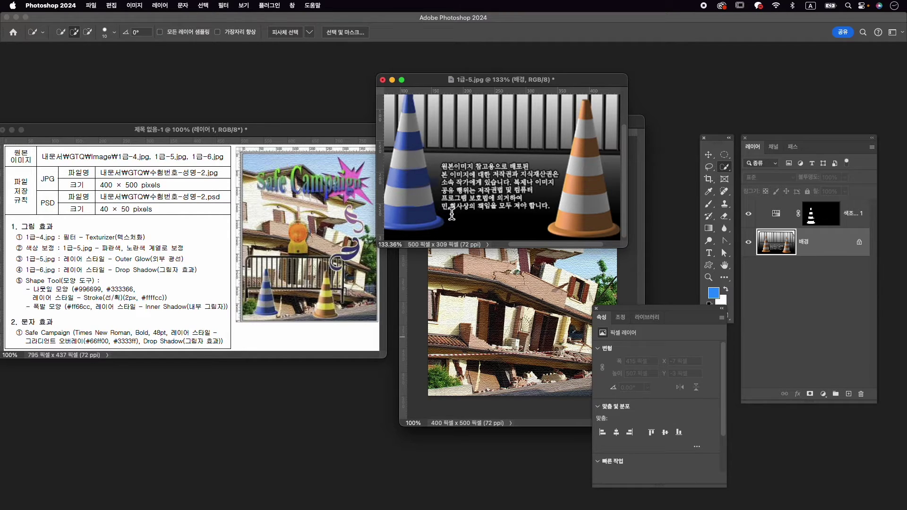
click(586, 135)
click(594, 168)
click(598, 200)
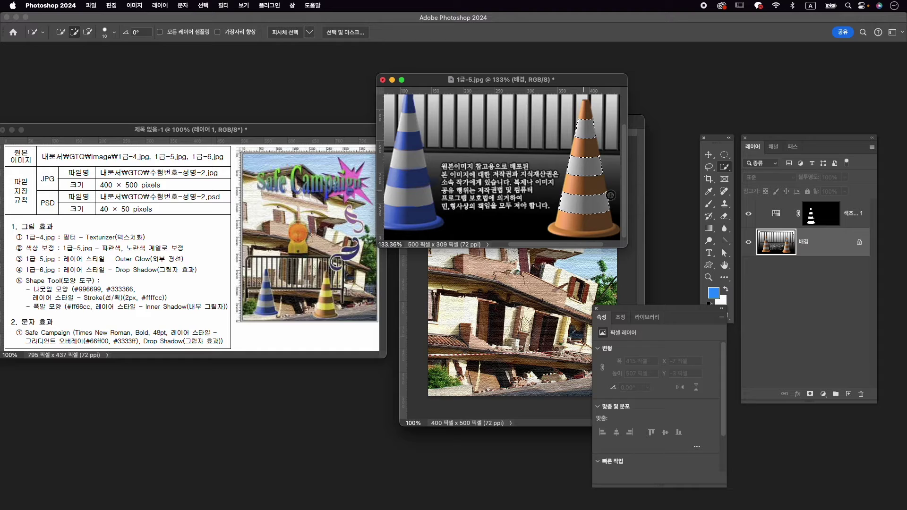
Recolour the selected stripes yellow with a Hue/Saturation adjustment layer using Colorize, hue 51 and saturation 83.
click(823, 394)
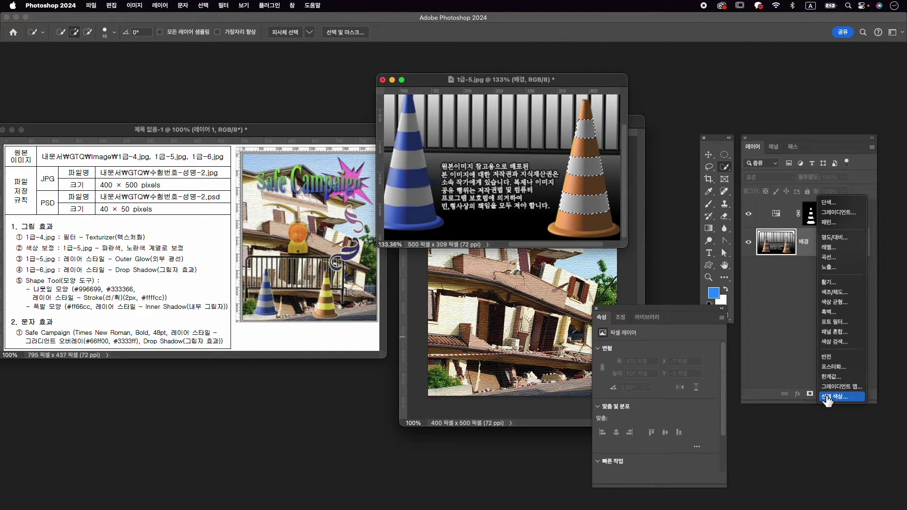
click(839, 297)
click(646, 436)
drag(665, 386, 613, 387)
drag(637, 407, 677, 407)
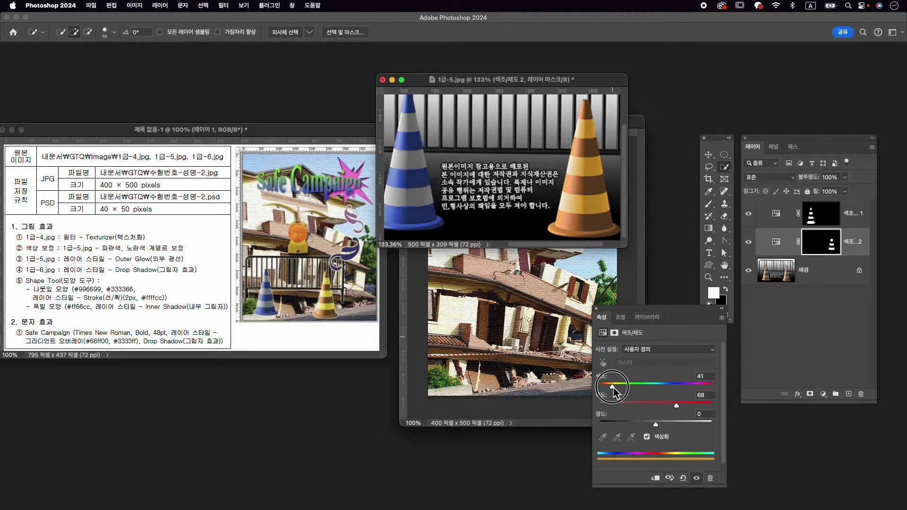
drag(613, 387, 617, 388)
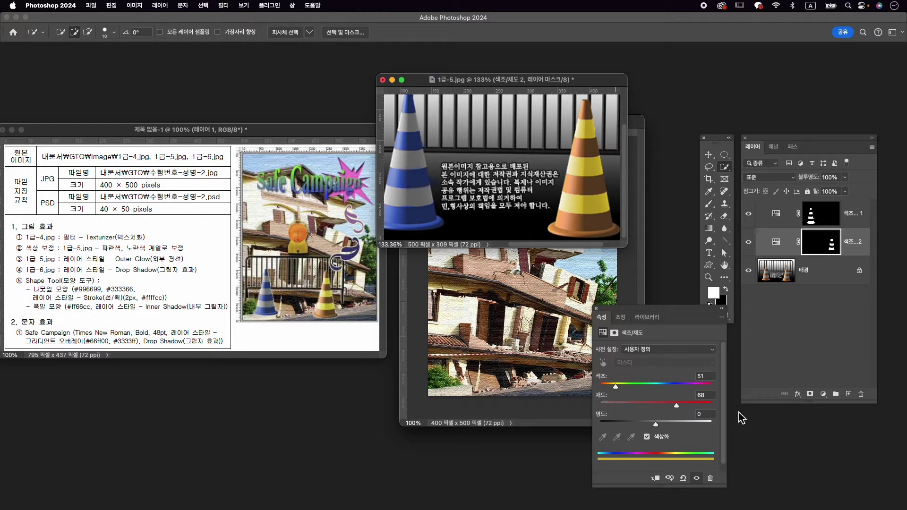
drag(685, 407, 692, 406)
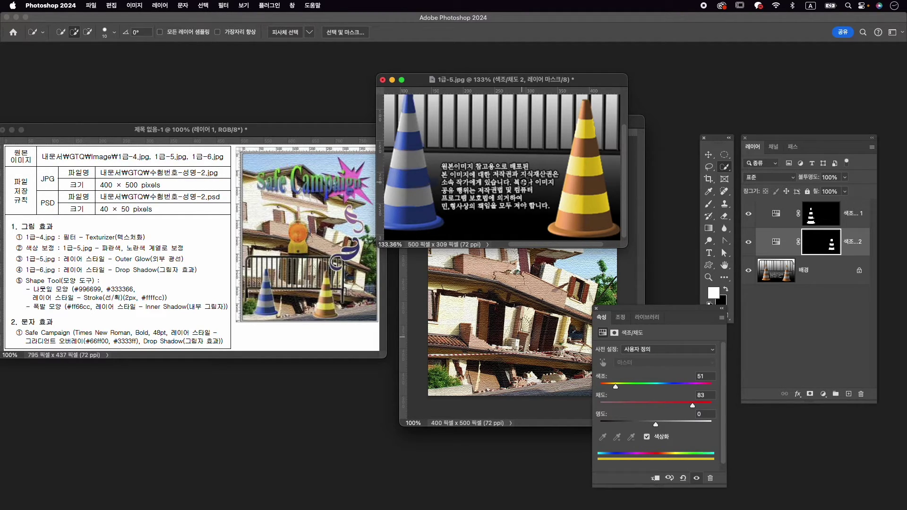
Select the barricade together with both cones using the Object Selection tool around the whole image.
scroll(515, 145, down, 5)
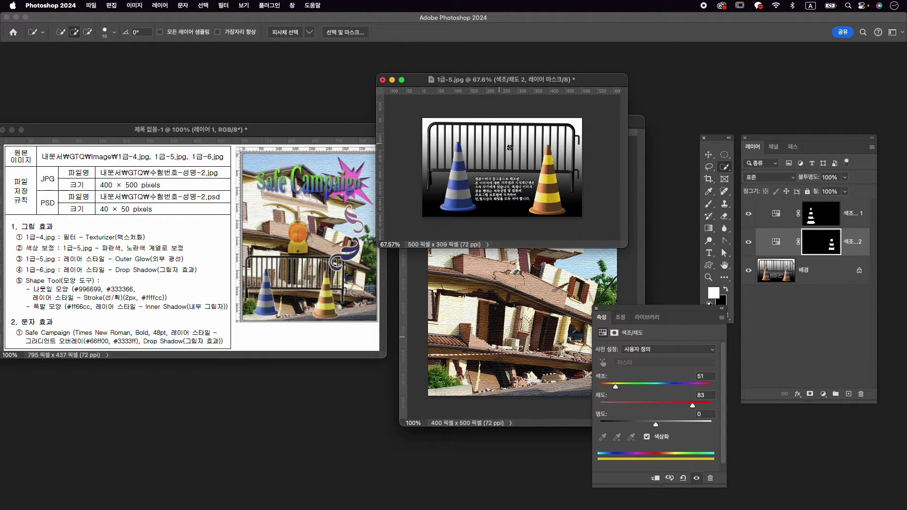
right_click(726, 167)
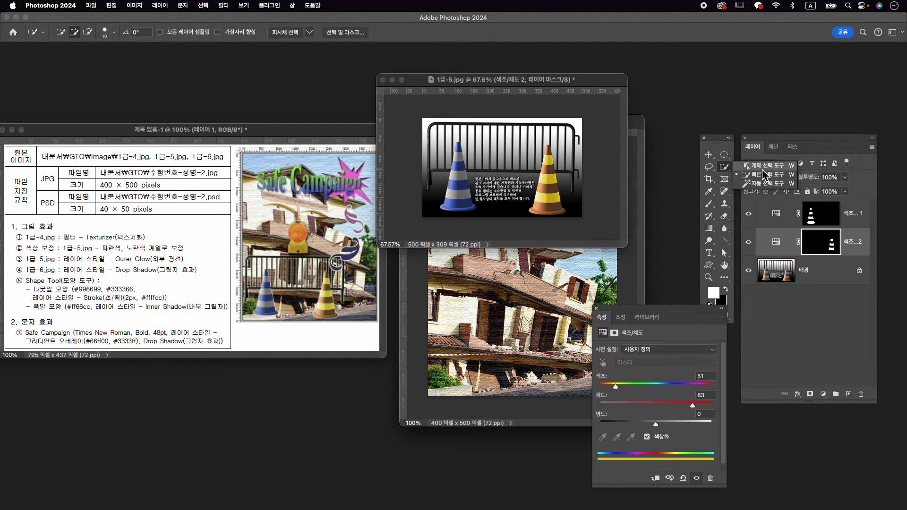
click(763, 166)
drag(423, 121, 588, 220)
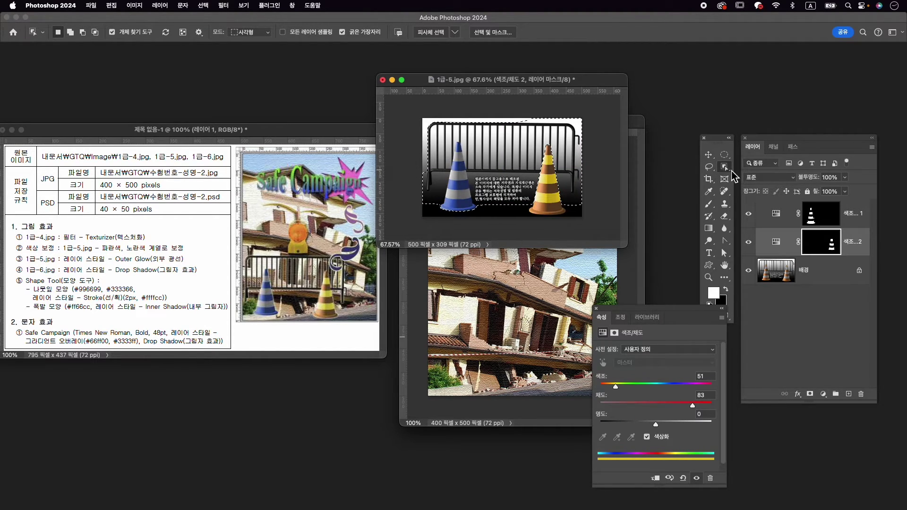
Refine the selection around the blue cone and the text between the cones with the Quick Selection tool.
right_click(729, 169)
click(759, 175)
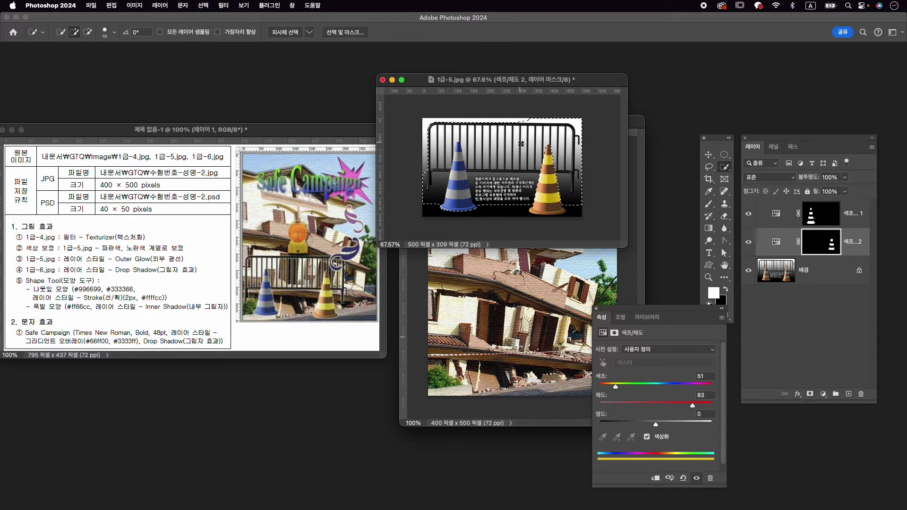
key(alt)
mouse_move(435, 189)
mouse_down()
mouse_move(443, 185)
mouse_move(427, 206)
mouse_move(423, 172)
mouse_move(424, 203)
mouse_up()
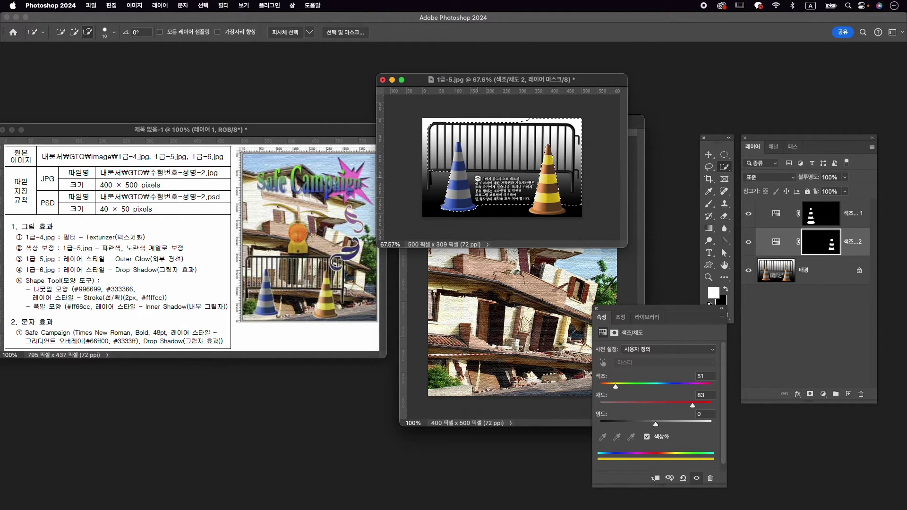
drag(482, 179, 512, 190)
key(bracketright)
key(bracketright)
key(bracketright)
key(bracketright)
key(bracketright)
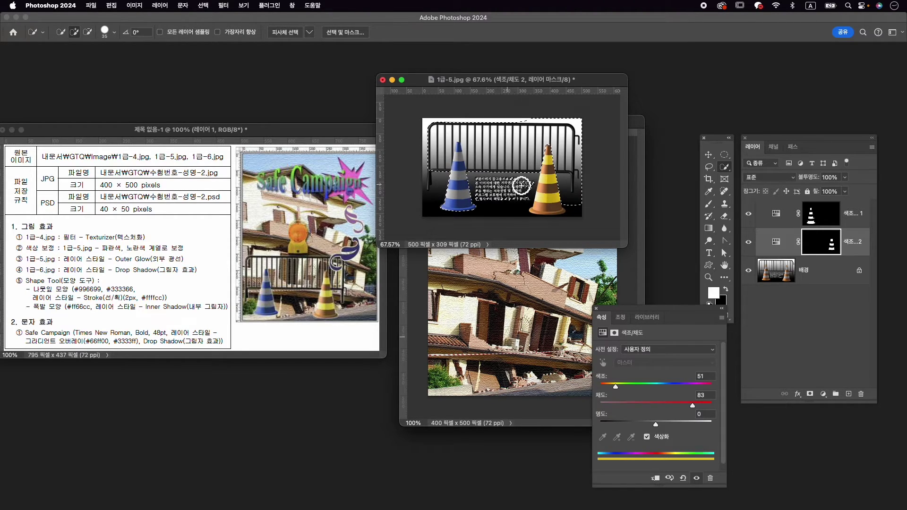
mouse_move(530, 186)
mouse_down()
mouse_move(491, 180)
mouse_move(501, 183)
mouse_move(482, 189)
mouse_move(515, 196)
mouse_move(478, 195)
mouse_move(517, 203)
mouse_move(572, 194)
mouse_up()
Subtract the excess background outside the barricade's upper right corner from the selection with a 16 px brush.
key(bracketleft)
key(bracketleft)
key(bracketleft)
key(bracketleft)
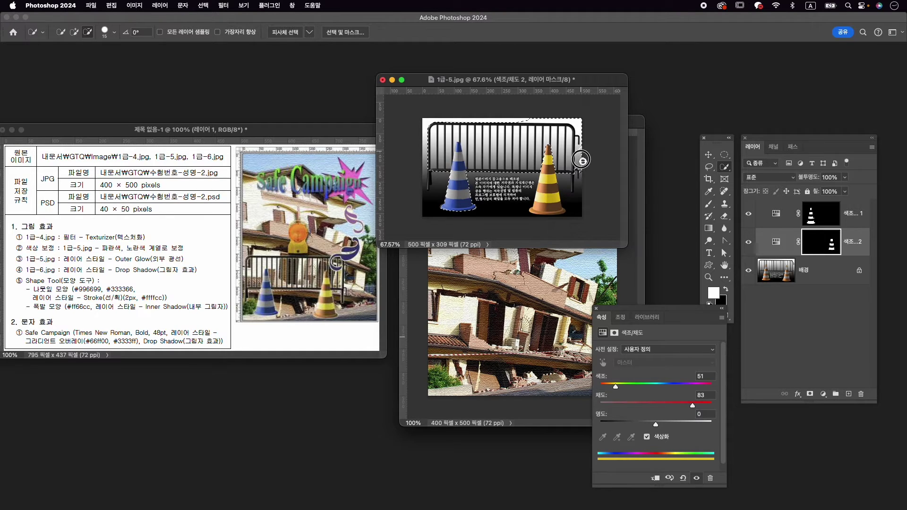
alt+drag(570, 121, 548, 116)
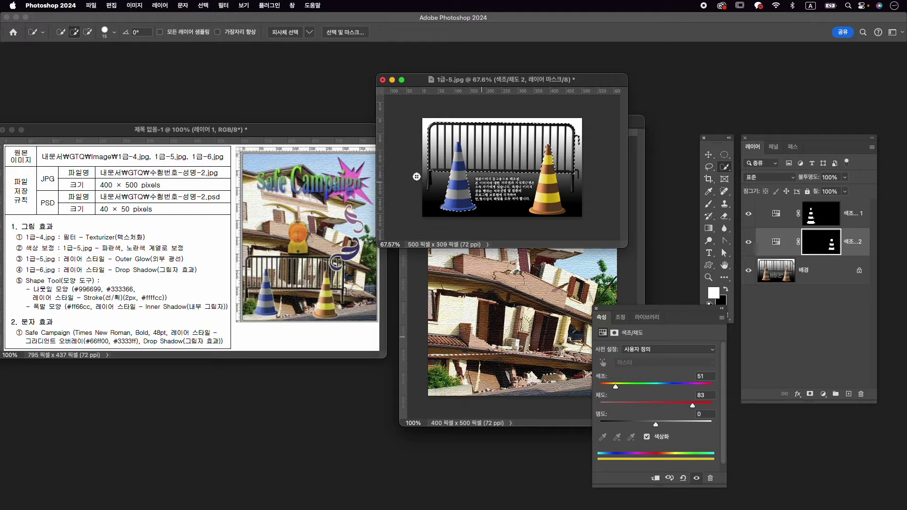
Add the barricade's left leg to the selection using the Quick Selection tool with an 8 px brush.
key(z)
drag(439, 172, 465, 180)
click(724, 167)
key(bracketleft)
key(bracketleft)
key(bracketleft)
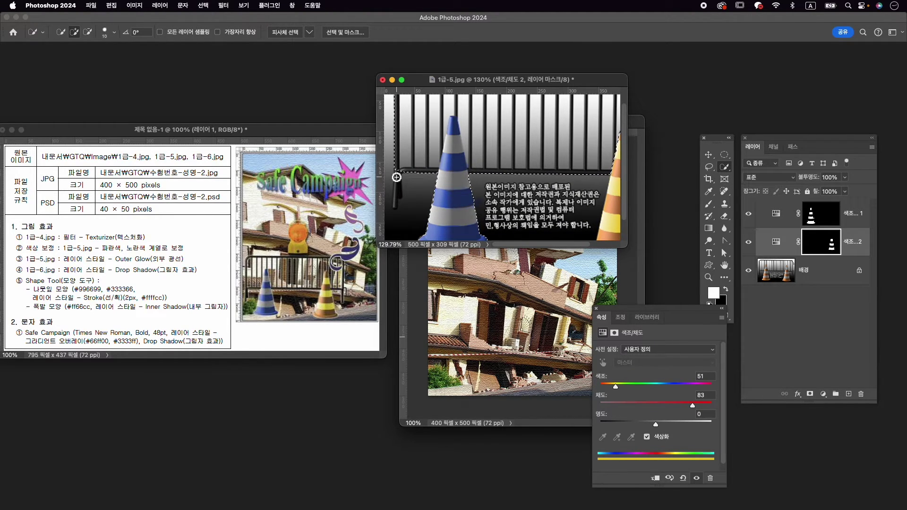
click(400, 175)
drag(399, 174, 397, 206)
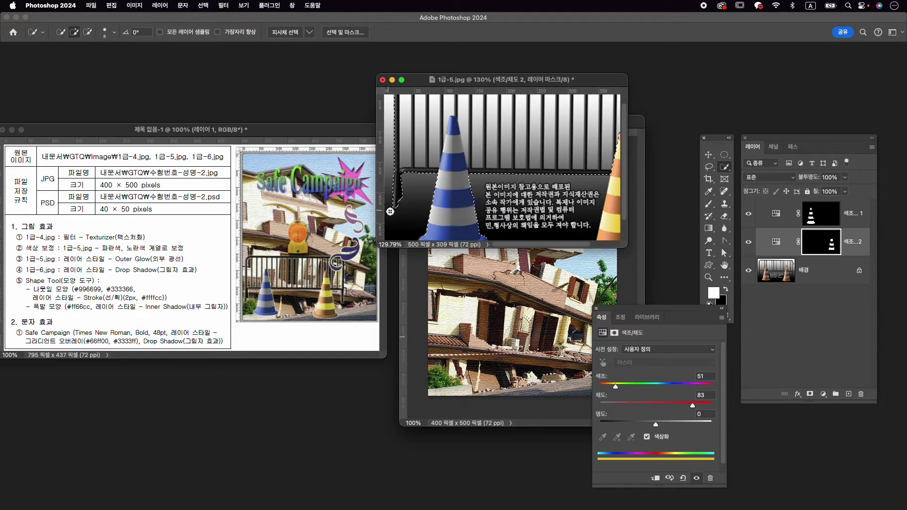
Add the barricade's right leg to the selection with a 6 px brush and check the whole selection.
drag(543, 205, 471, 205)
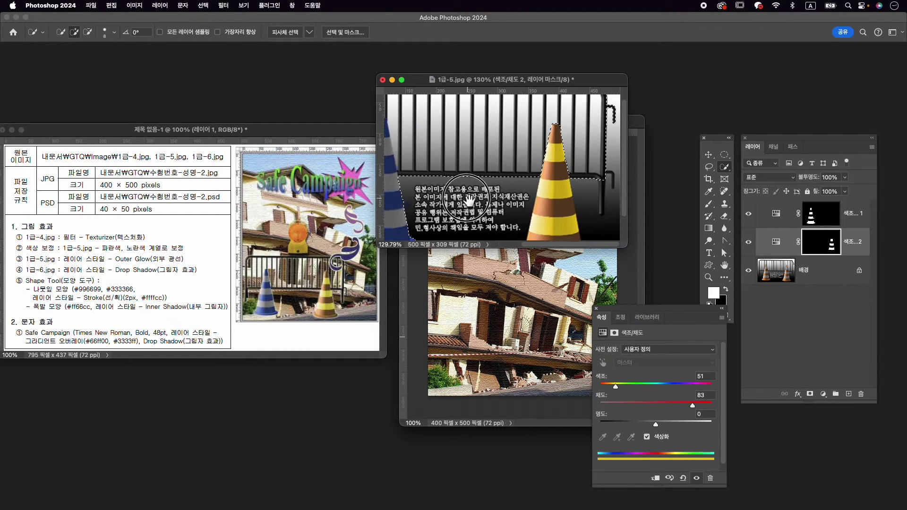
key(bracketleft)
key(bracketleft)
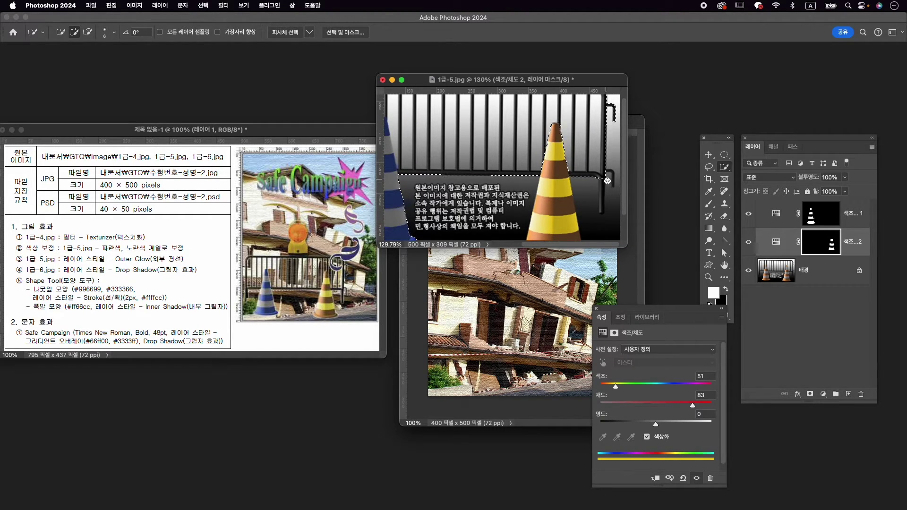
mouse_move(606, 184)
mouse_down()
mouse_move(603, 211)
mouse_move(616, 197)
mouse_move(617, 214)
mouse_move(608, 188)
mouse_up()
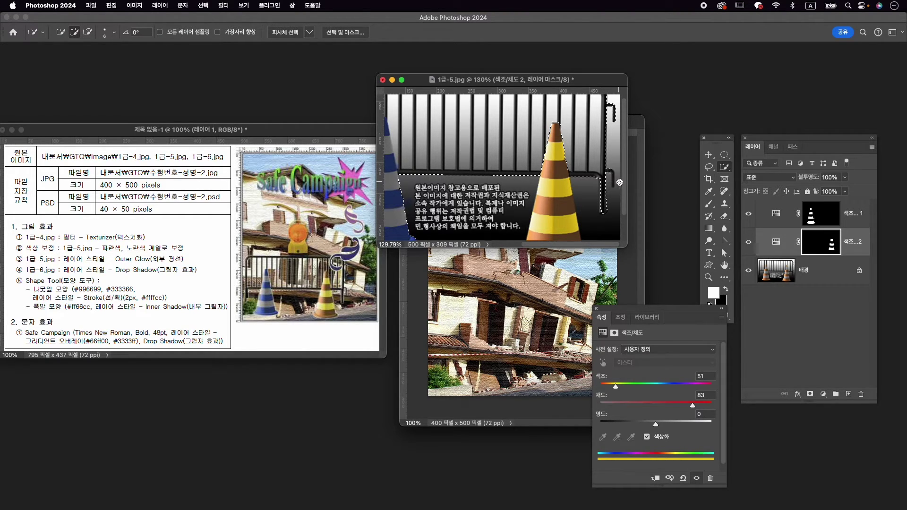
scroll(626, 173, down, 2)
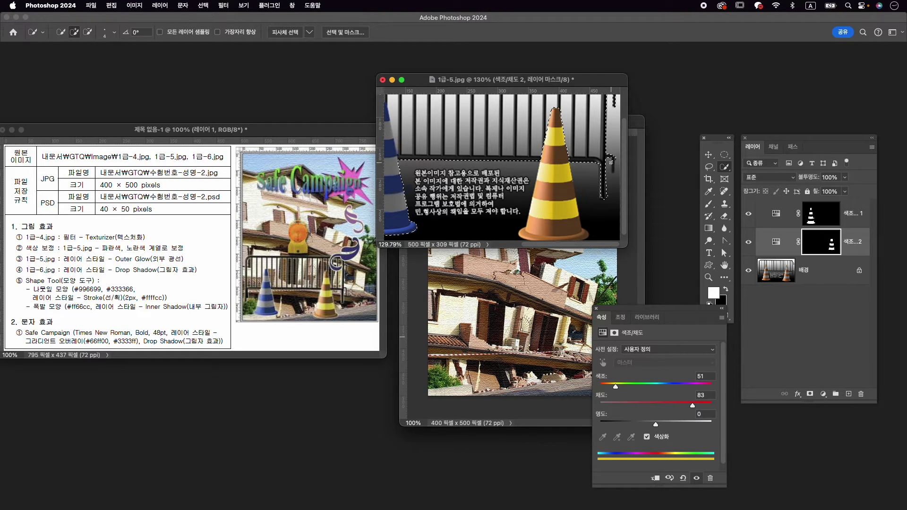
key(z)
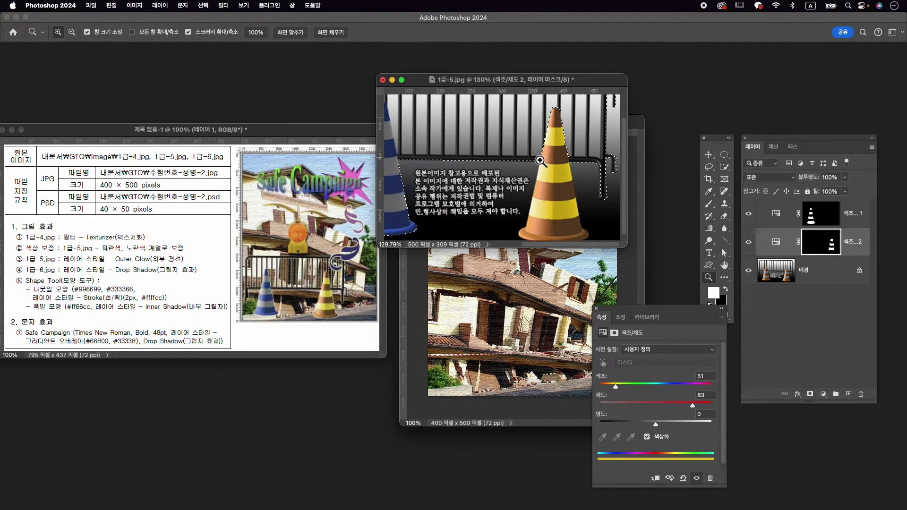
drag(569, 160, 508, 152)
key(b)
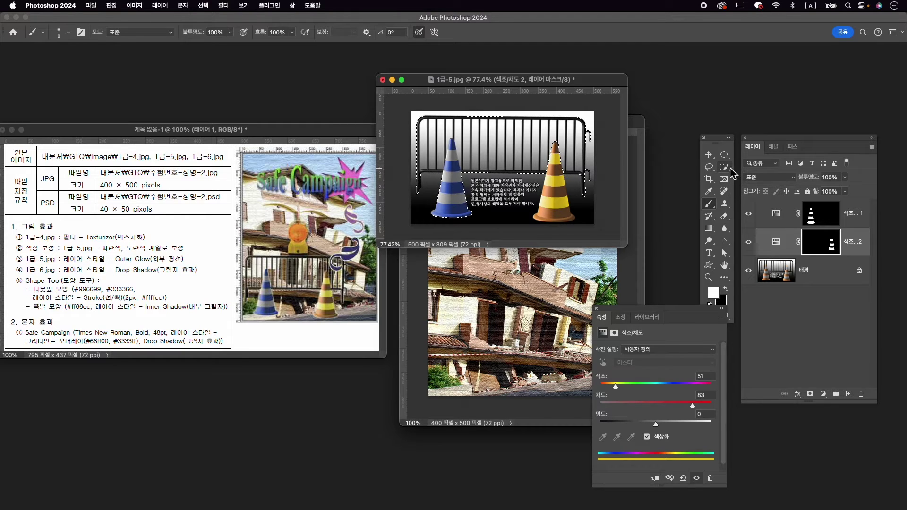
Add the yellow cone to the fence and blue cone selection with Quick Selection, and mask the background layer with it.
click(724, 167)
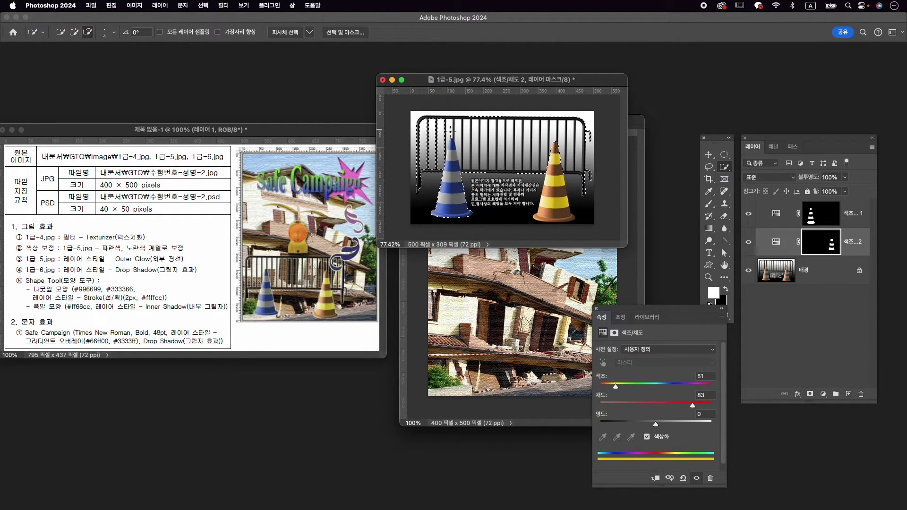
scroll(494, 146, up, 4)
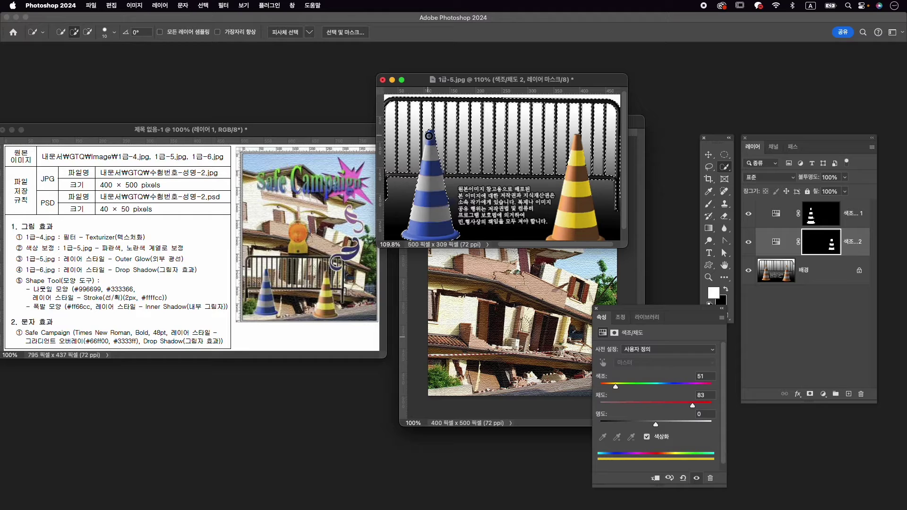
key(alt)
scroll(591, 195, down, 2)
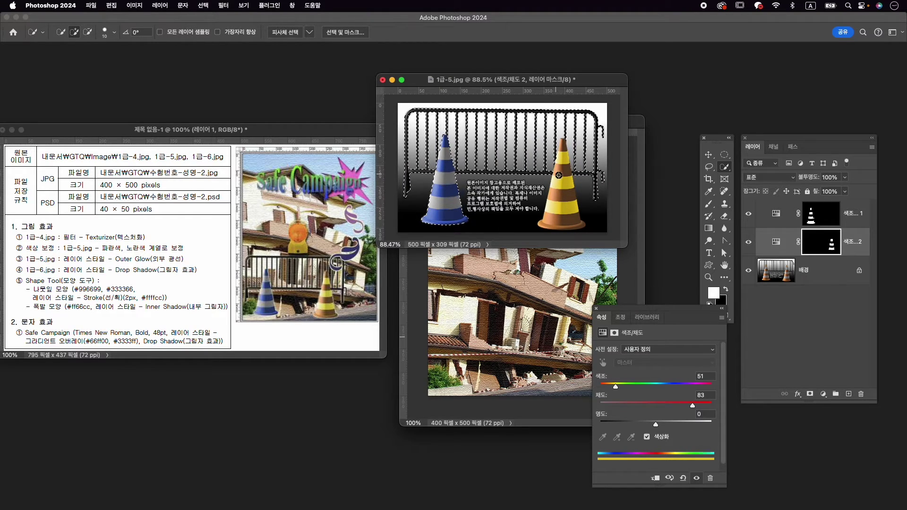
key(])
key(])
key(])
mouse_move(562, 145)
mouse_down()
mouse_move(550, 221)
mouse_move(570, 222)
mouse_up()
click(824, 278)
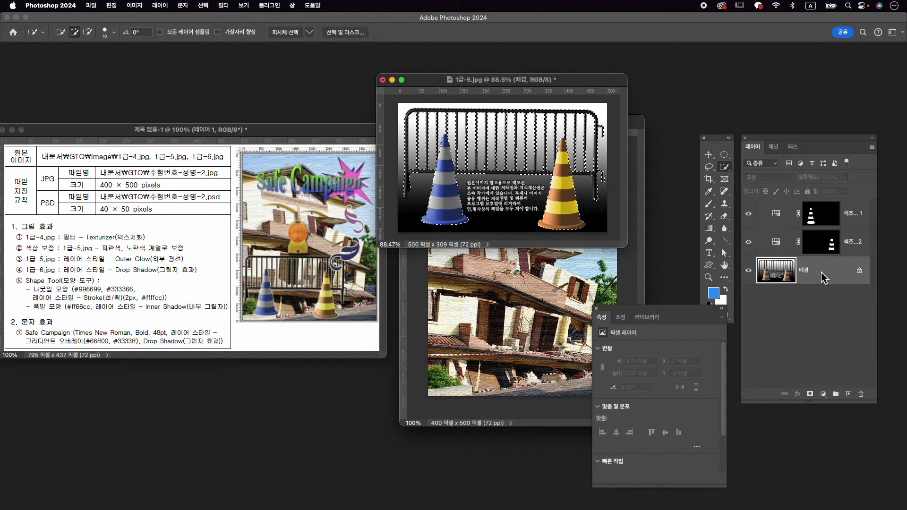
click(809, 394)
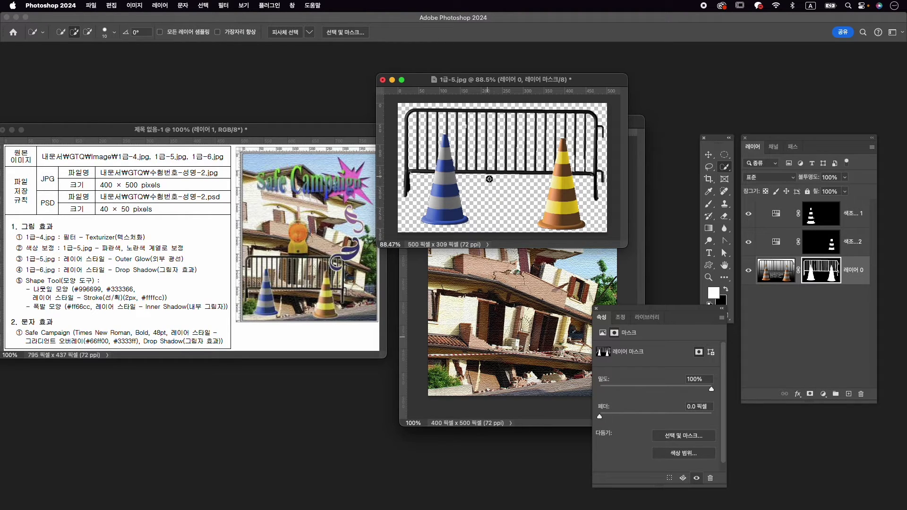
key(v)
drag(451, 188, 469, 282)
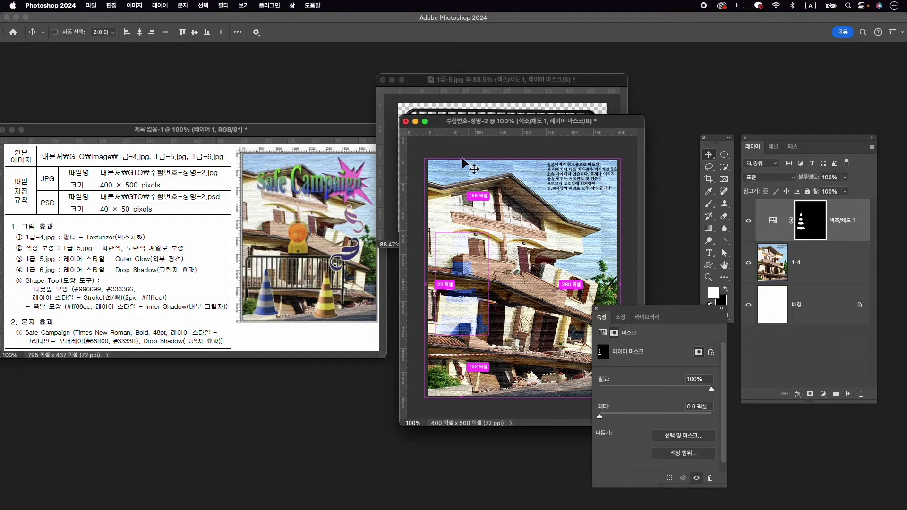
click(477, 87)
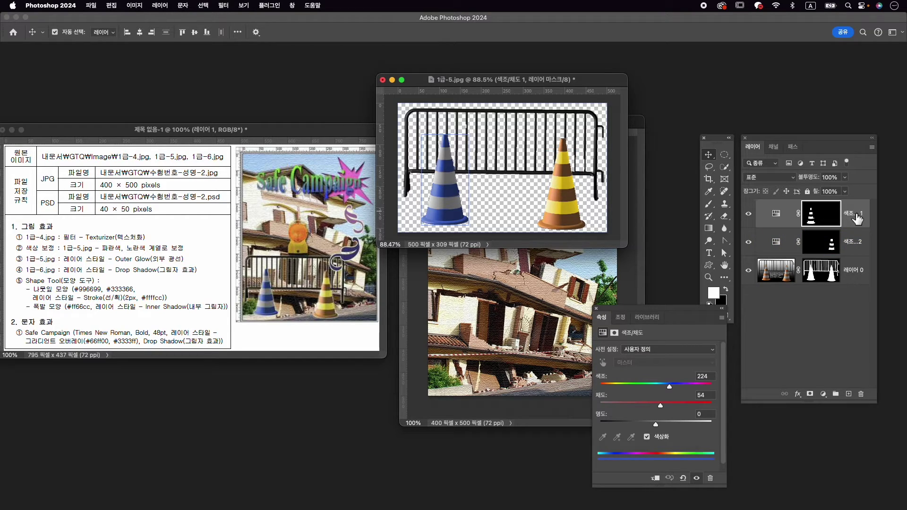
Copy a merged stamp of all visible layers from 1급-5.jpg into the 수험번호-성명-2 document and close 1급-5.jpg.
key(super)
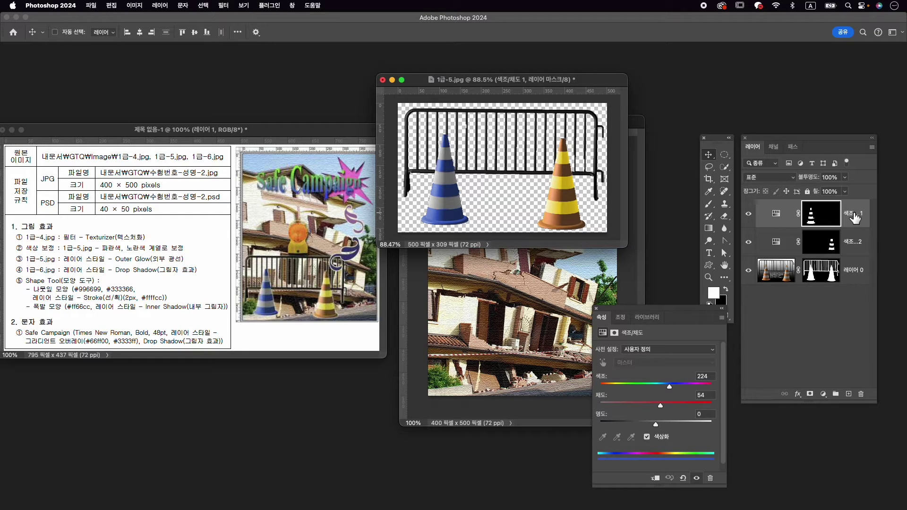
key(super+alt+shift+e)
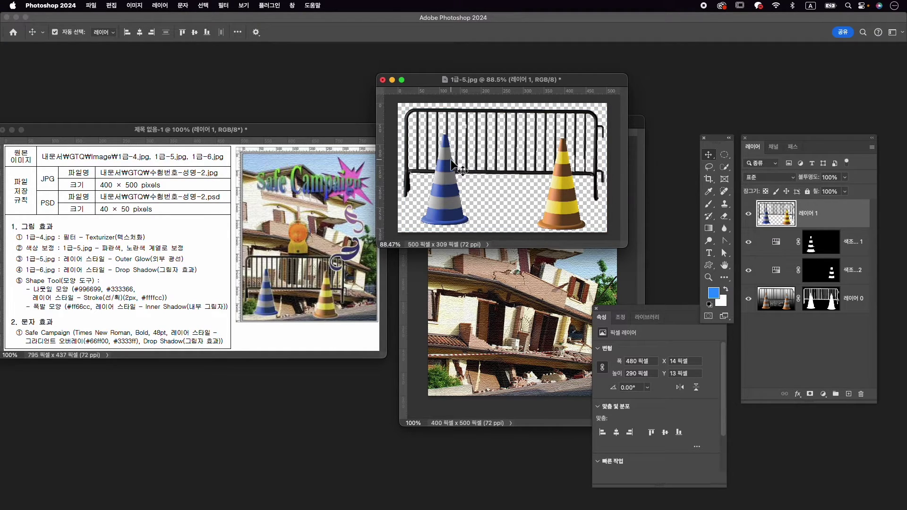
drag(451, 160, 473, 340)
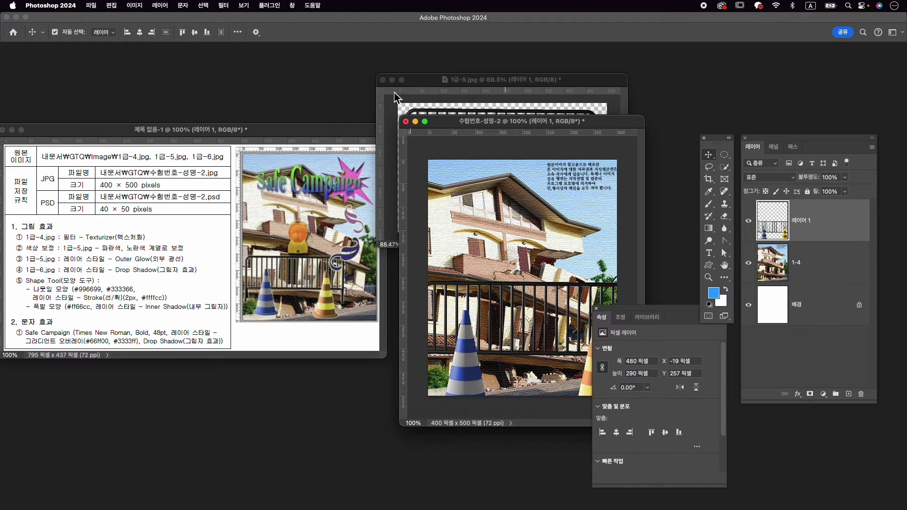
click(383, 80)
click(469, 204)
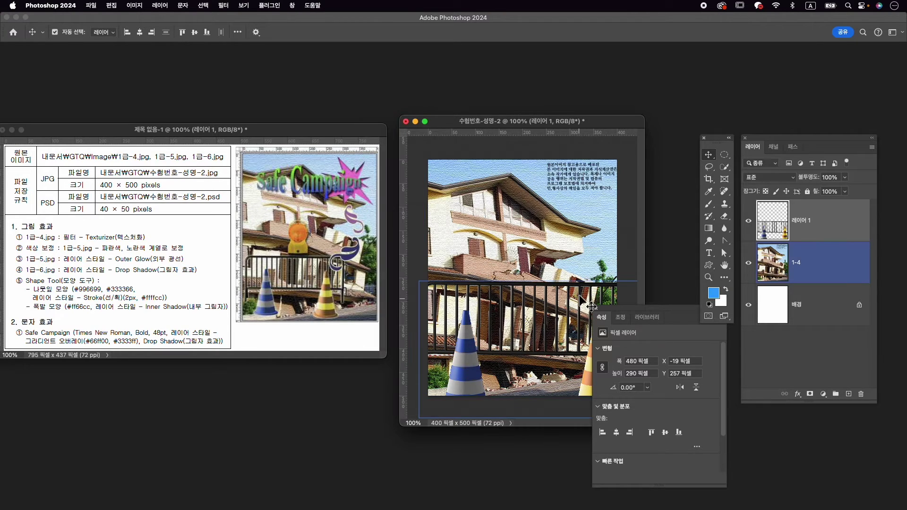
Scale the fence and cones layer proportionally to about 63% over the lower part of the house picture.
key(super+g)
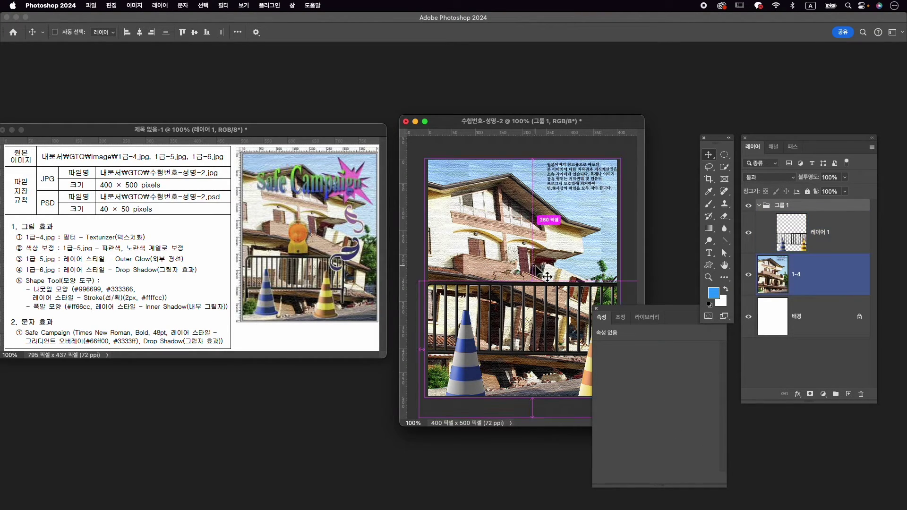
key(super+z)
key(super+t)
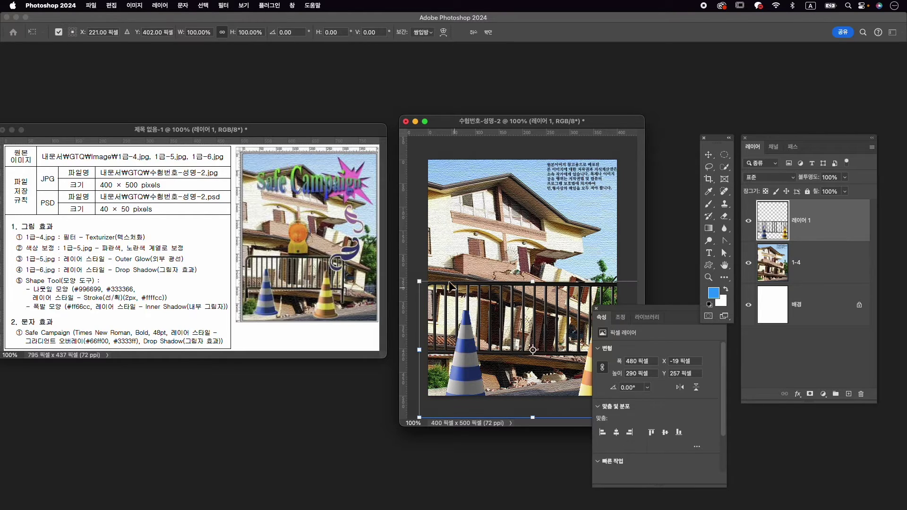
drag(420, 279, 454, 300)
drag(514, 326, 494, 320)
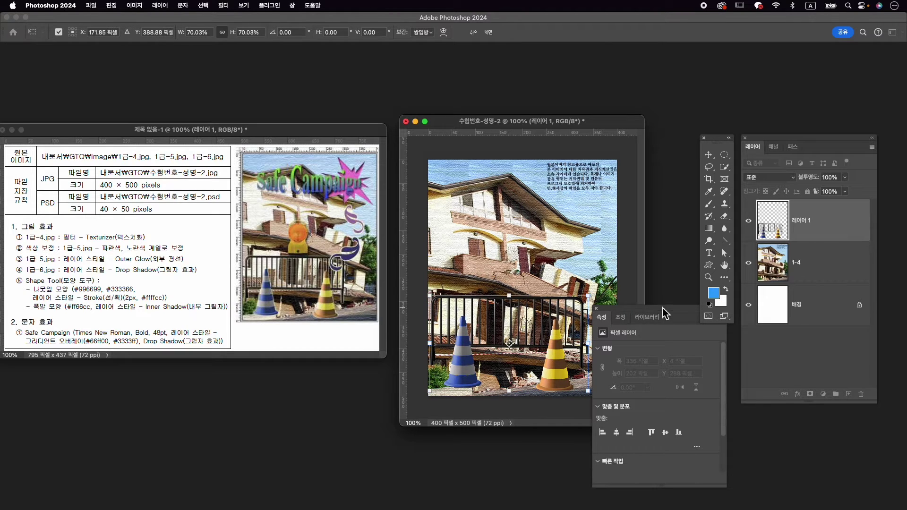
drag(665, 313, 741, 358)
drag(588, 296, 552, 323)
Nudge the scaled fence and cones closer to the canvas's lower-left corner and apply the transform.
key(Left)
key(Left)
key(Left)
key(Left)
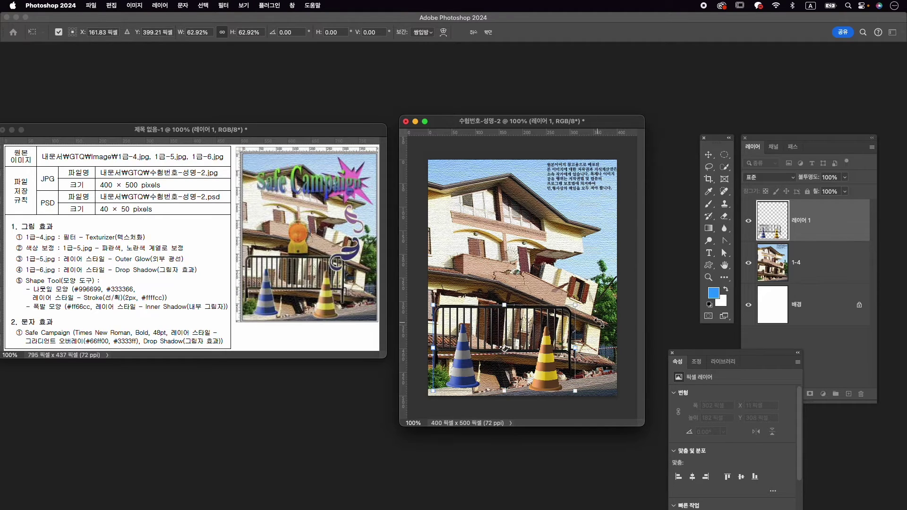
key(Down)
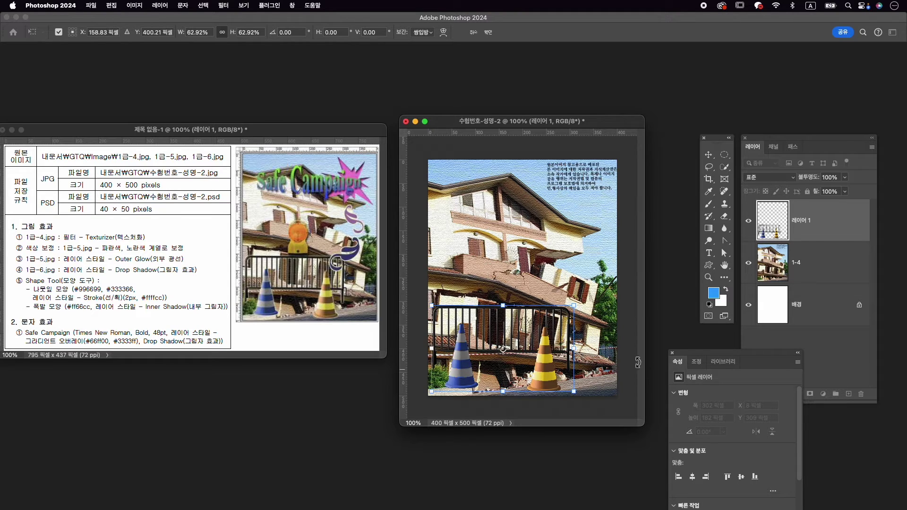
key(Down)
key(Down)
key(Down)
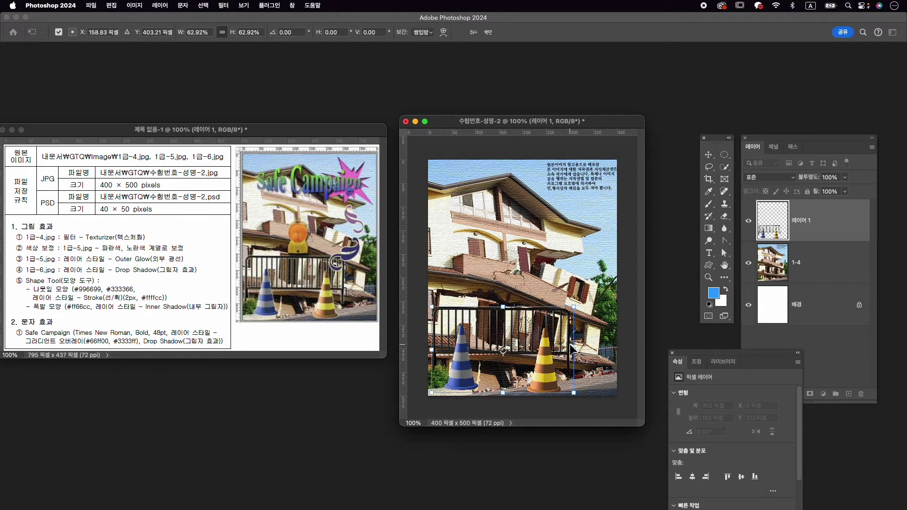
key(Return)
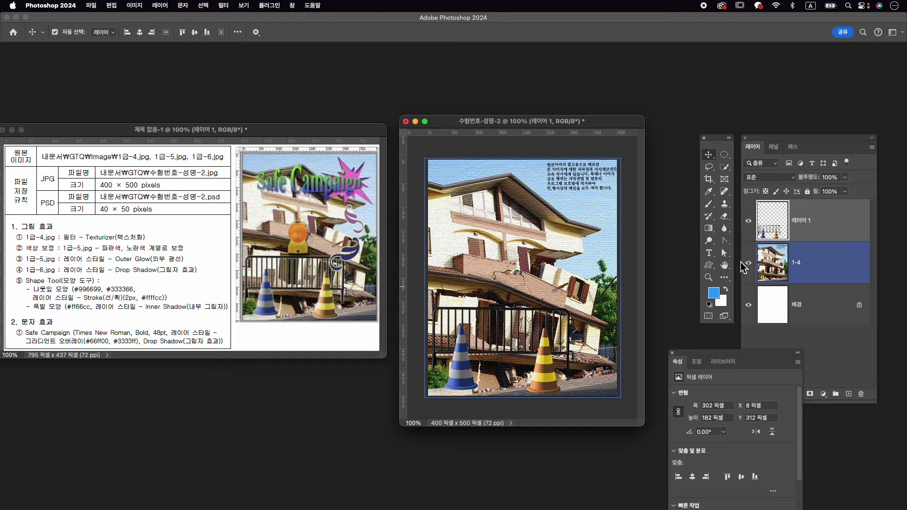
Rename the fence and cones layer as 1-5.
double_click(803, 220)
text(1-5)
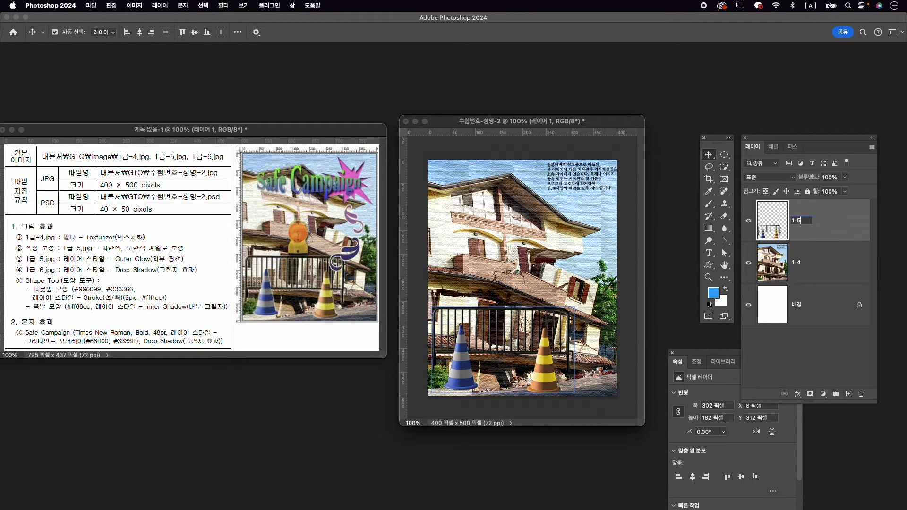
key(Return)
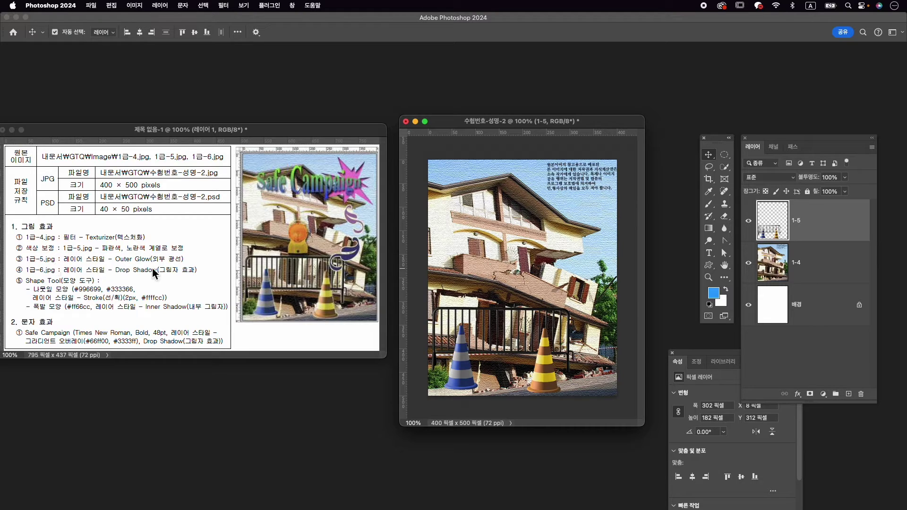
Add an Outer Glow effect to layer 1-5 with its opacity set to 17%.
click(797, 394)
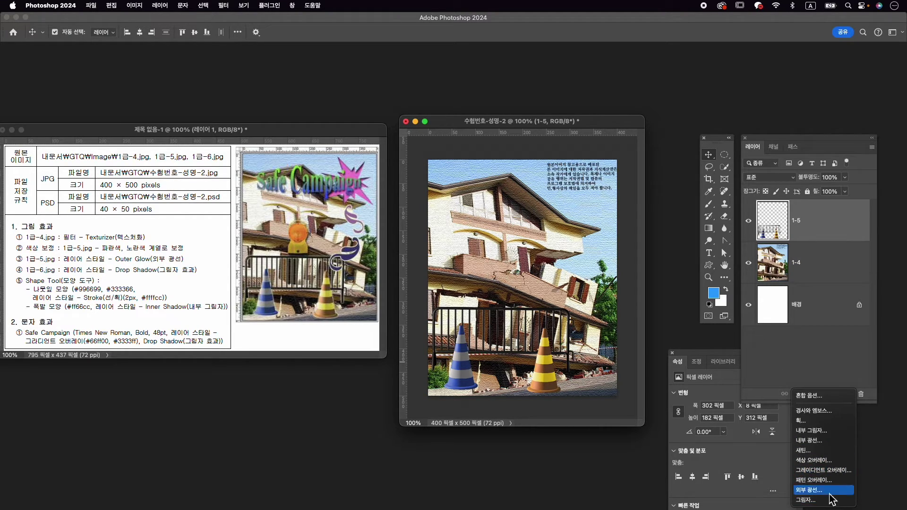
click(829, 492)
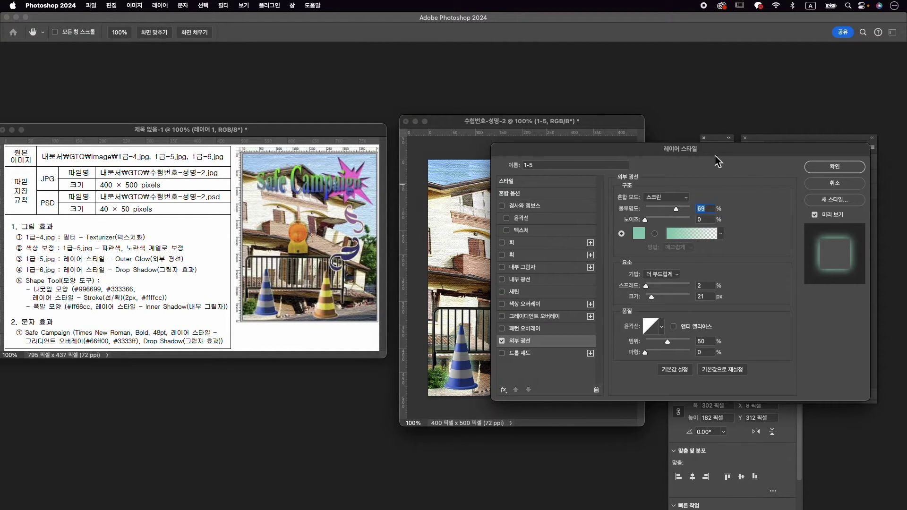
drag(715, 165, 839, 336)
drag(785, 256, 811, 276)
drag(784, 316, 762, 324)
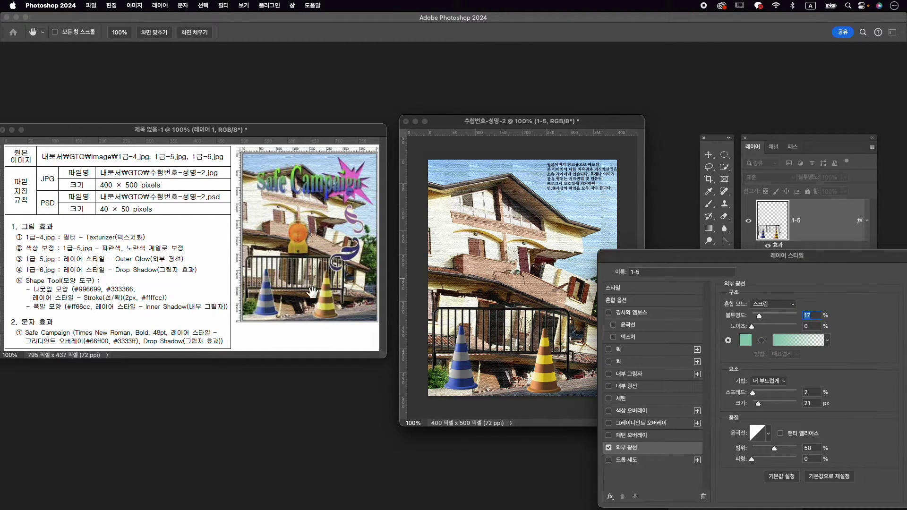
Set the outer glow's color to yellow #efe20c.
click(745, 340)
drag(626, 425, 621, 447)
drag(579, 379, 607, 357)
drag(626, 447, 628, 451)
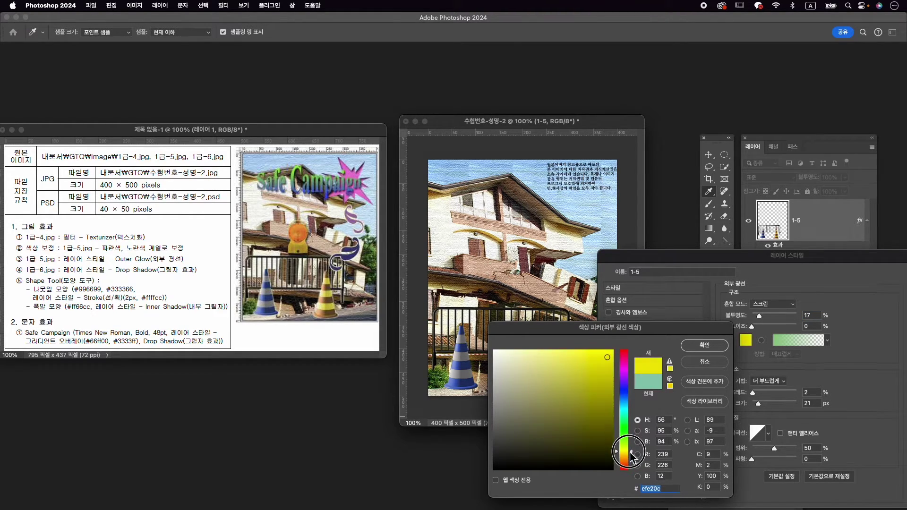
click(700, 346)
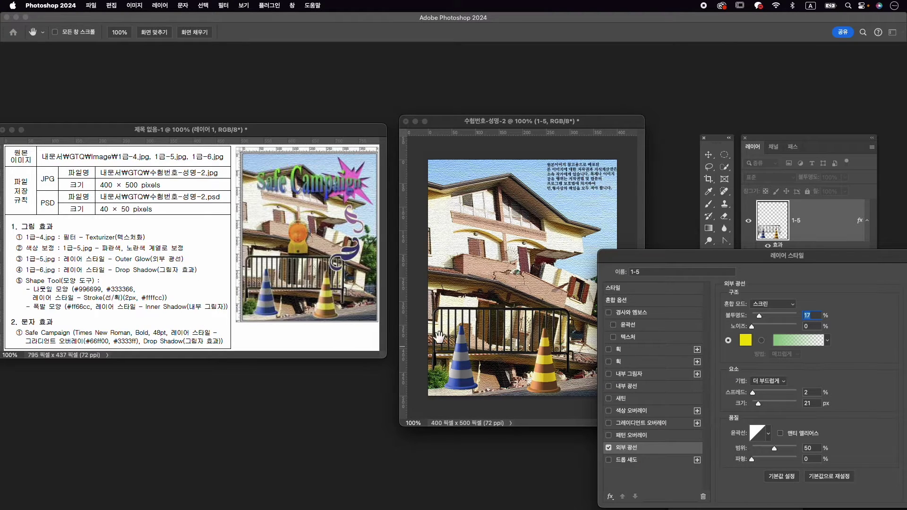
Raise the outer glow's opacity slightly and accept the layer style.
drag(760, 315, 765, 315)
drag(852, 253, 748, 226)
click(873, 251)
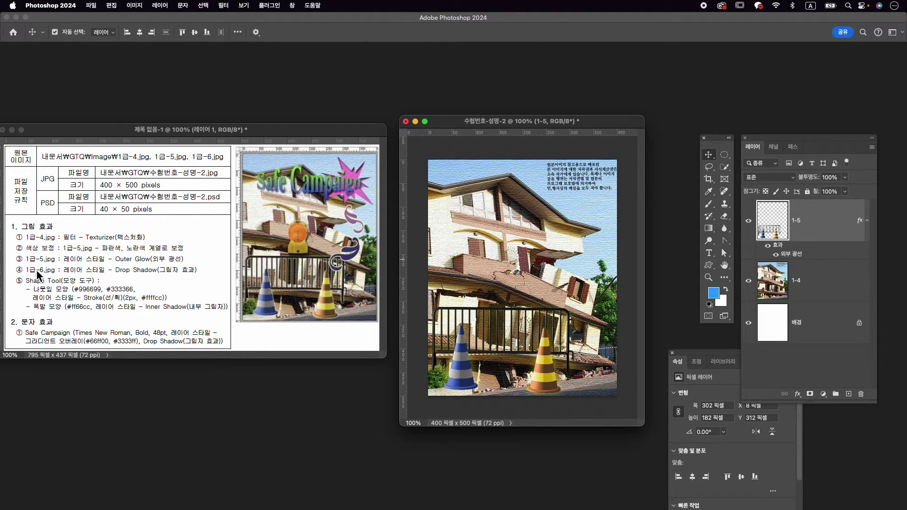
Open 1급-6.jpg from the Image folder and place its window beside the house composition.
key(super+o)
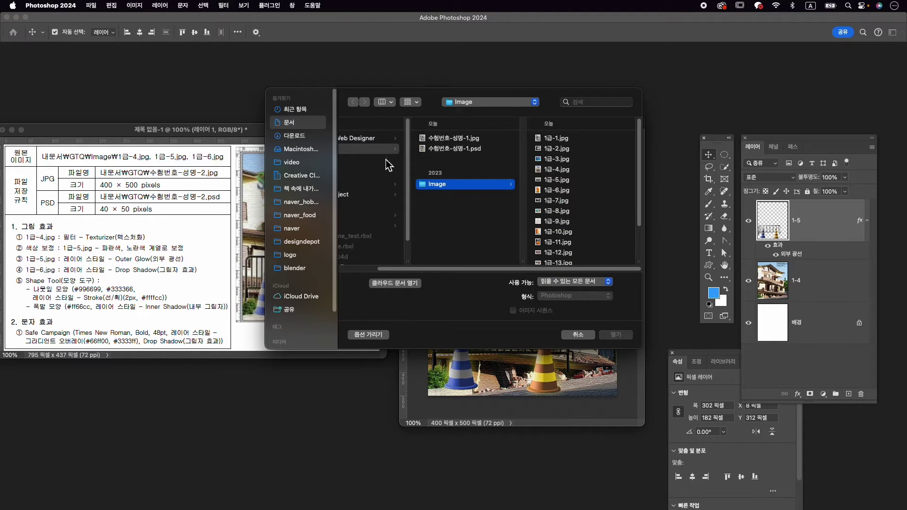
click(555, 189)
click(616, 335)
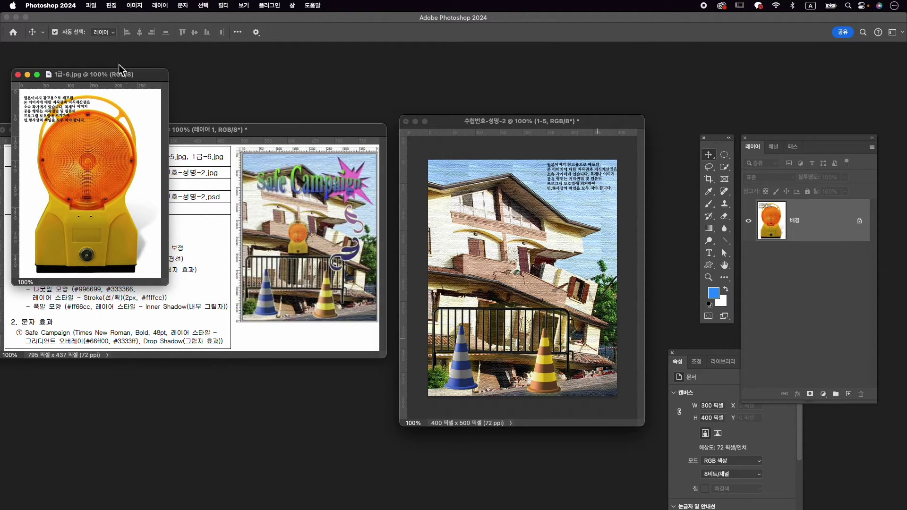
drag(118, 69, 662, 70)
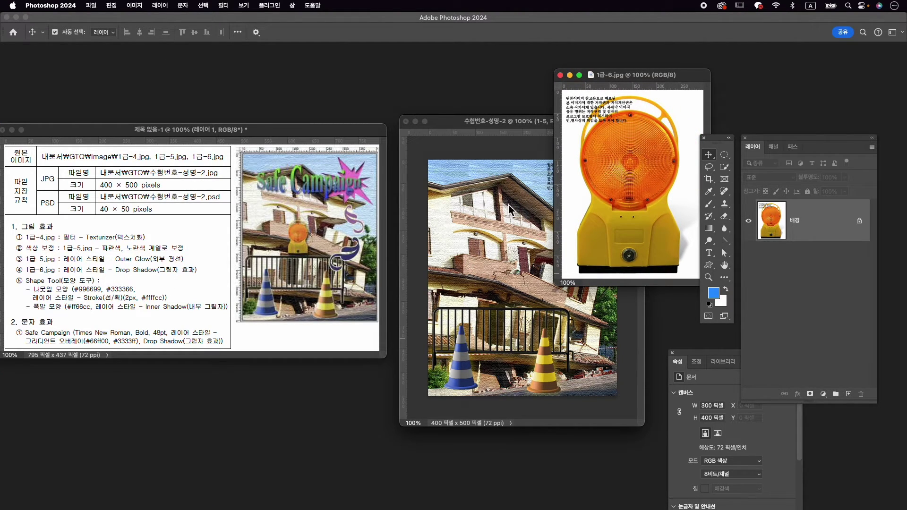
Select the whole orange warning lamp in 1급-6.jpg with the Object Selection tool.
click(724, 169)
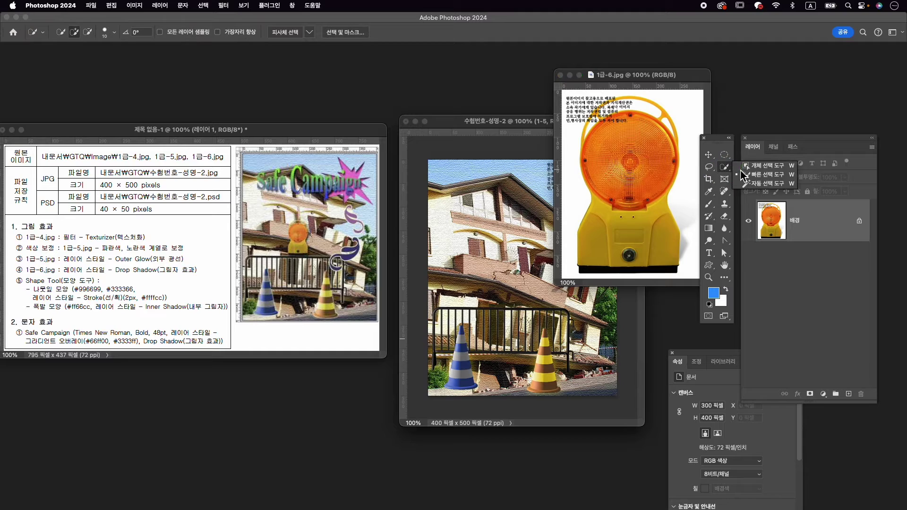
click(767, 167)
drag(576, 99, 682, 272)
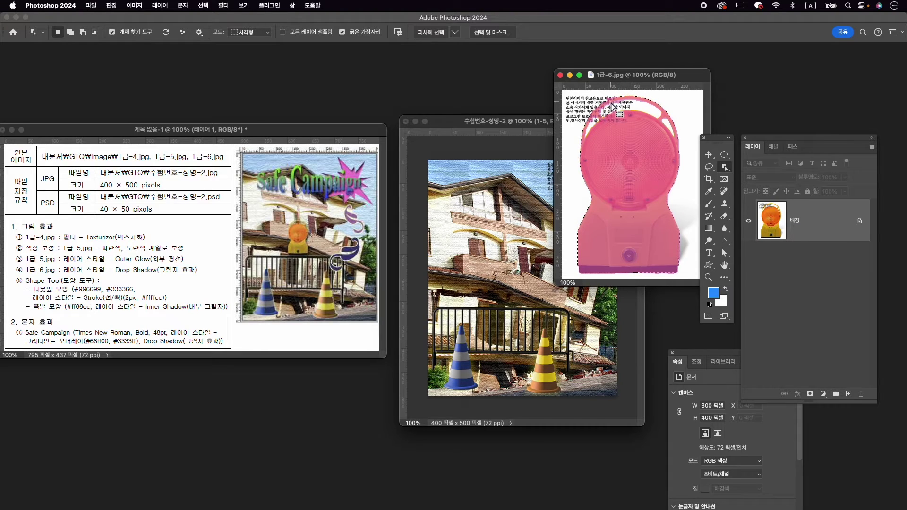
Subtract the white gap between the lamp's handle and its lens from the selection with the Quick Selection tool.
right_click(726, 167)
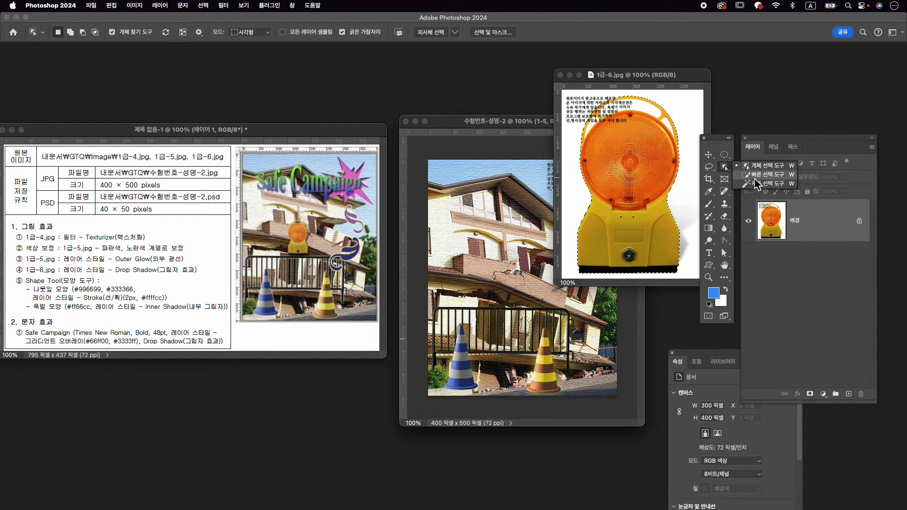
click(755, 176)
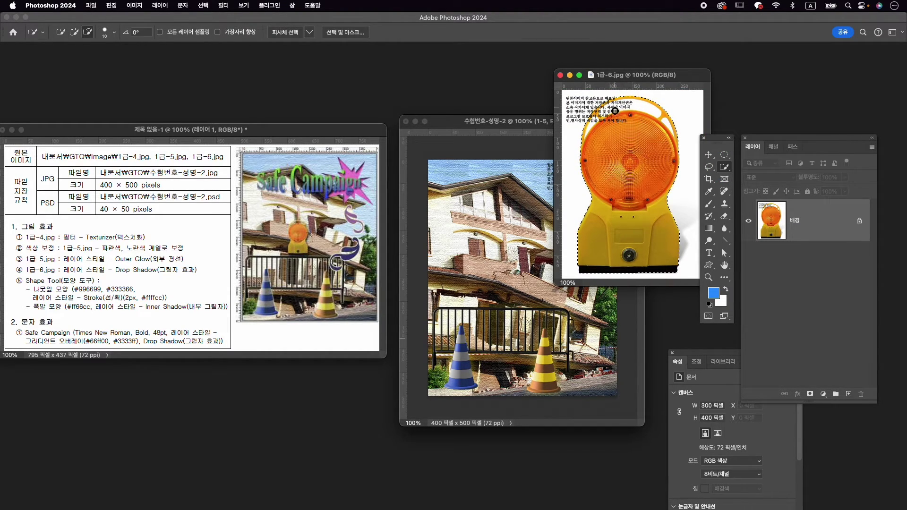
mouse_move(615, 111)
mouse_down()
mouse_move(636, 105)
mouse_move(663, 118)
mouse_up()
mouse_move(596, 121)
mouse_down()
mouse_move(591, 137)
mouse_move(604, 124)
mouse_move(669, 163)
mouse_up()
Trim the leftover white beside the joint between the lamp's handle and lens from the selection using a 4 px Quick Selection brush.
scroll(604, 121, up, 8)
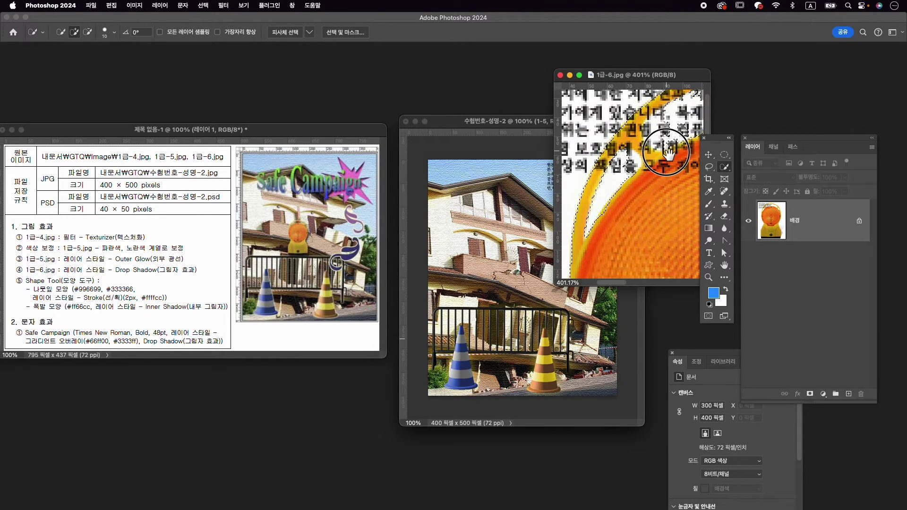
key(bracketleft)
key(bracketleft)
key(bracketleft)
key(bracketleft)
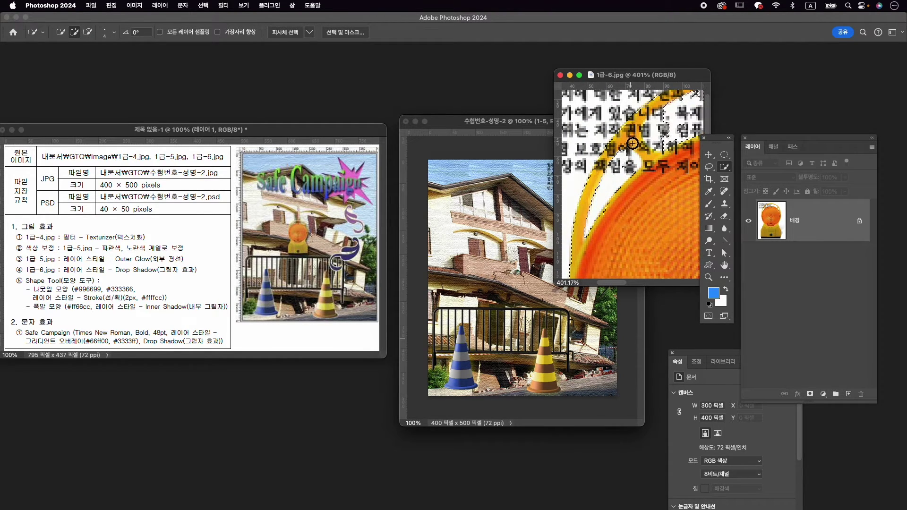
alt+click(633, 143)
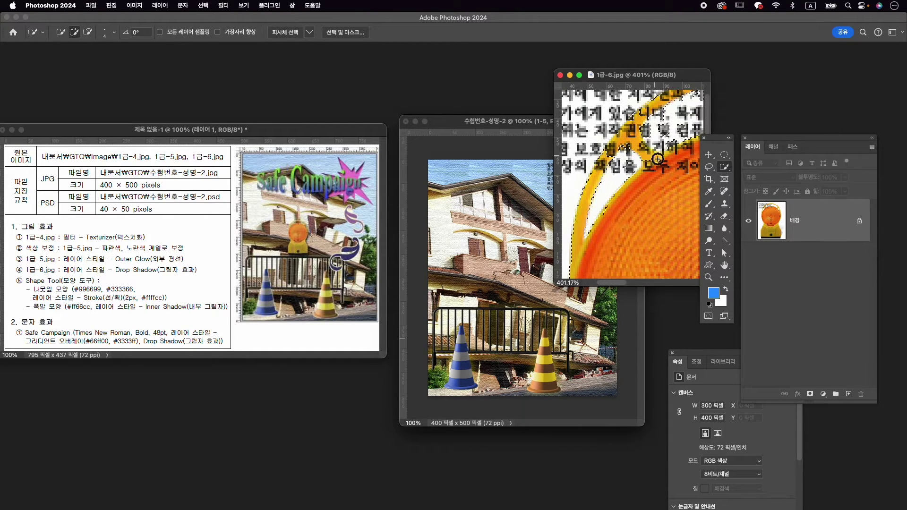
alt+click(632, 141)
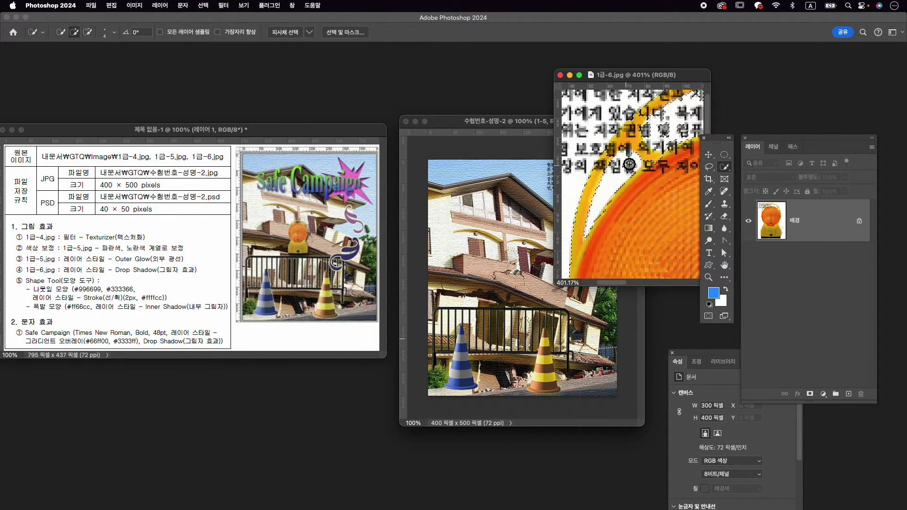
alt+click(640, 169)
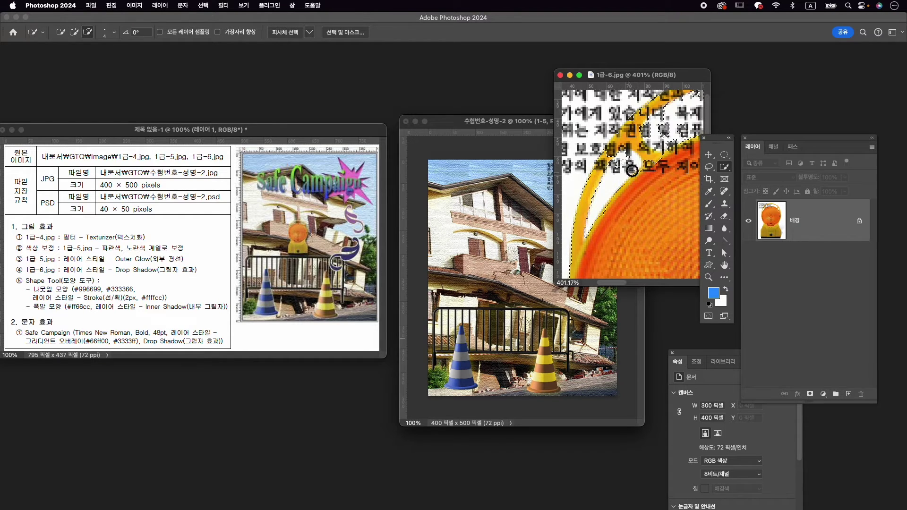
click(625, 162)
alt+click(638, 163)
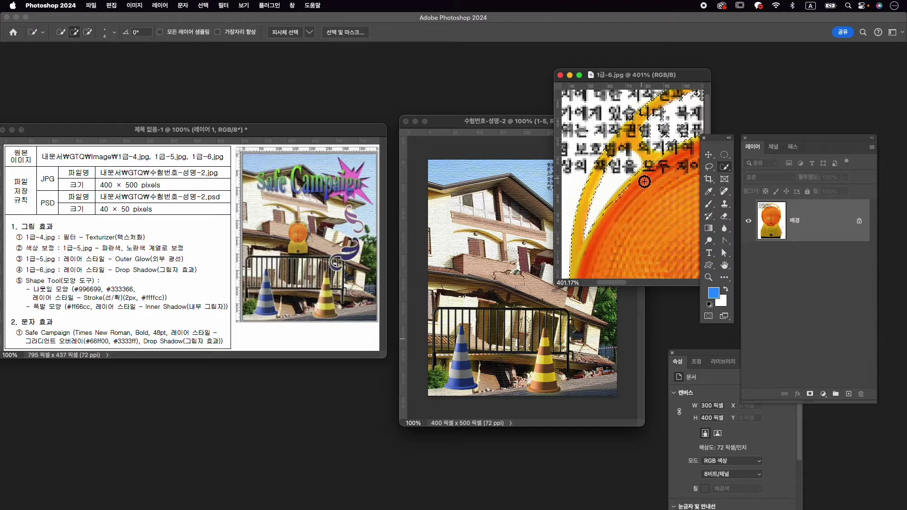
Touch up the selection along the lens rim and the gap under the handle, and turn it into a layer mask.
drag(644, 182, 615, 207)
alt+click(643, 148)
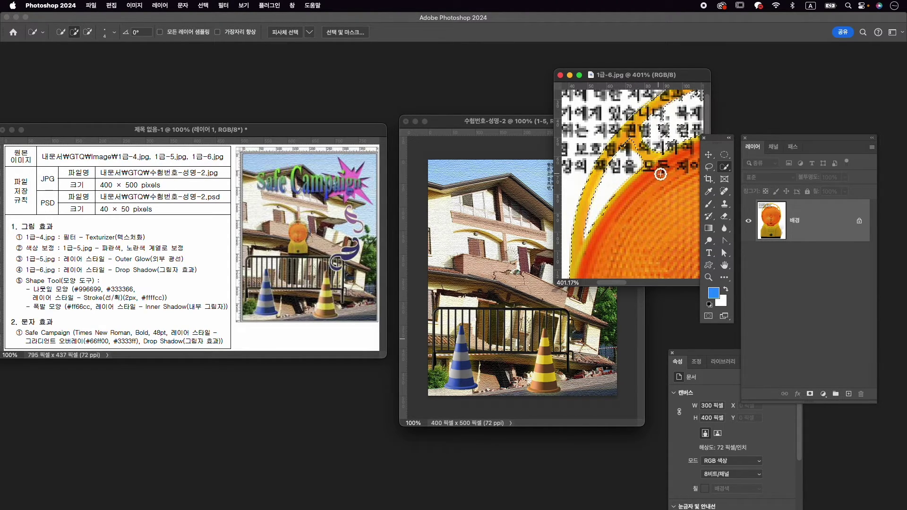
alt+click(657, 131)
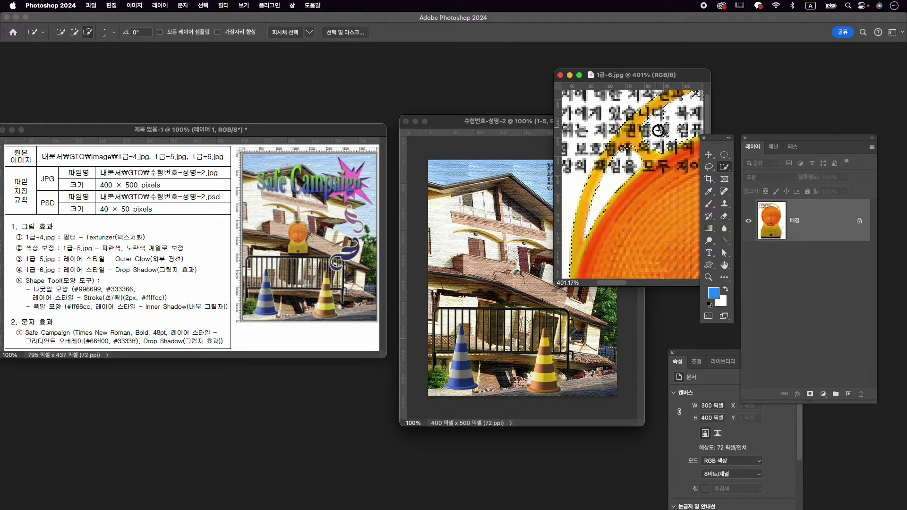
drag(658, 136, 669, 126)
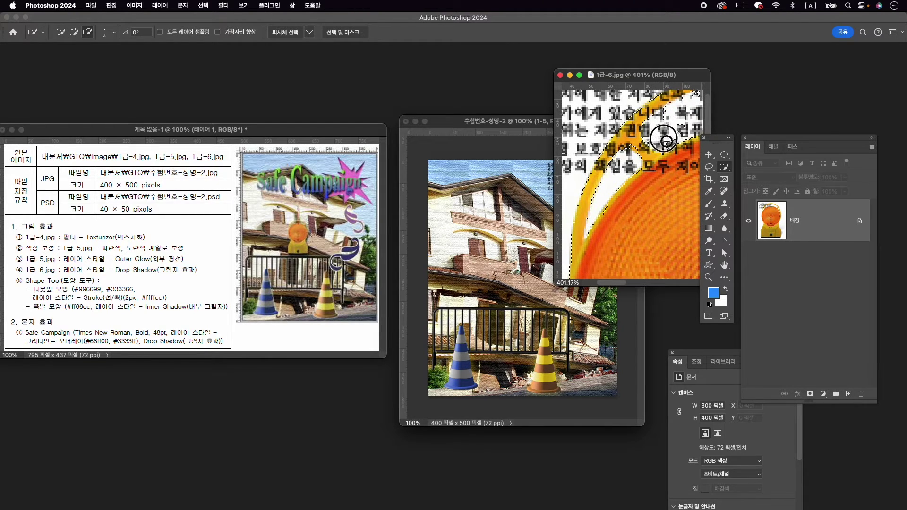
alt+click(688, 131)
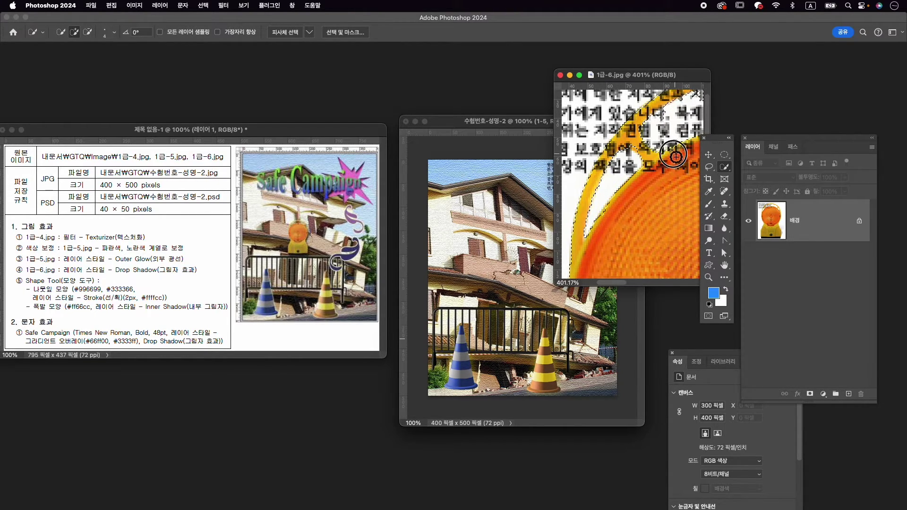
key(super+0)
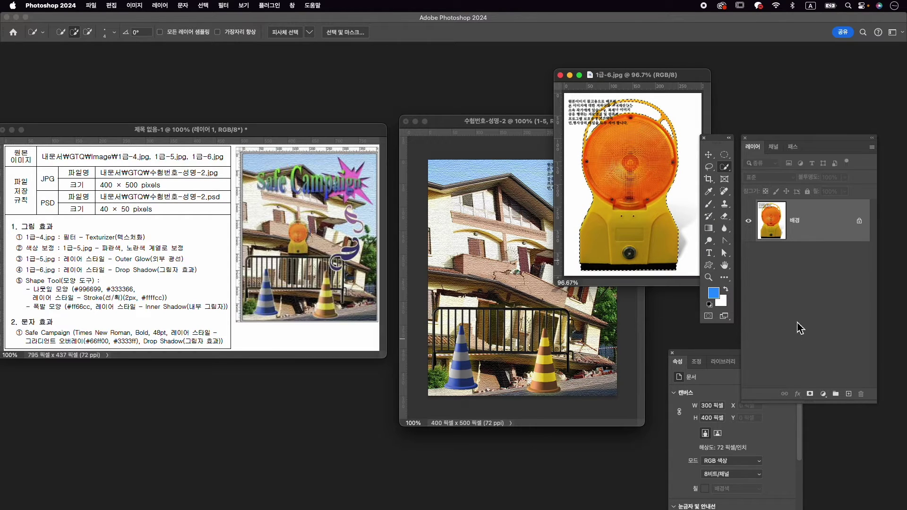
click(809, 394)
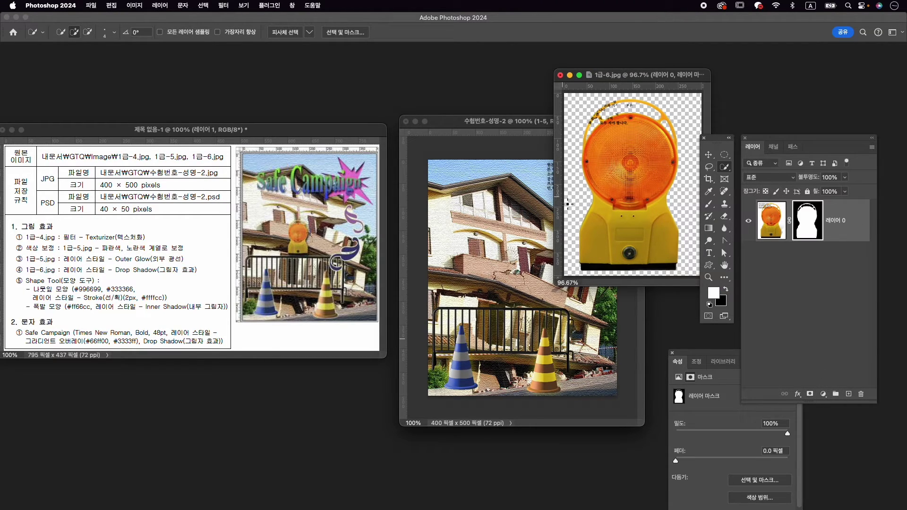
Paint black on the lamp's layer mask with the Brush tool to hide leftover text in the gap between handle and lens.
scroll(630, 117, up, 10)
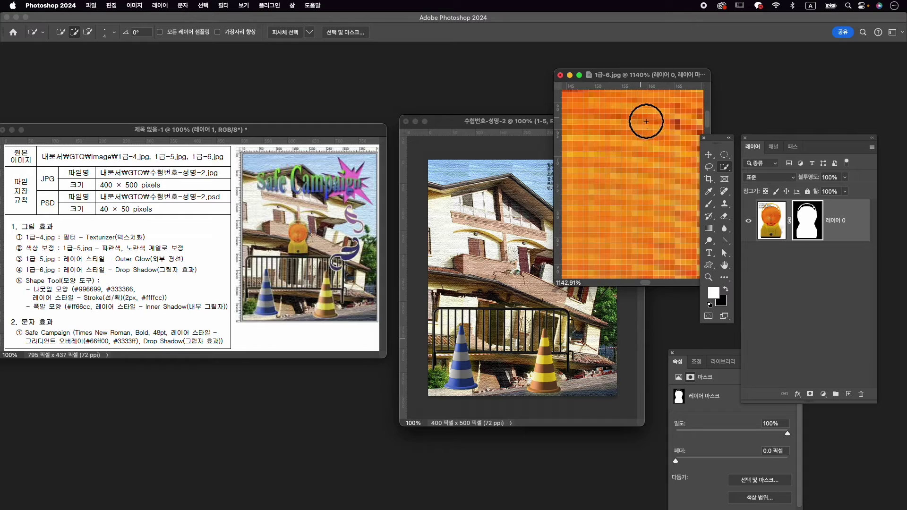
scroll(646, 122, up, 5)
scroll(656, 199, down, 4)
scroll(649, 184, down, 4)
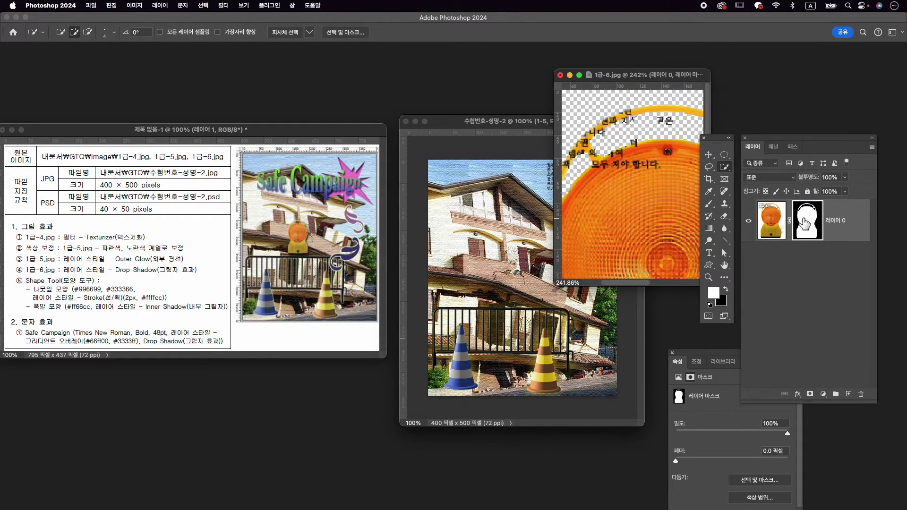
click(709, 205)
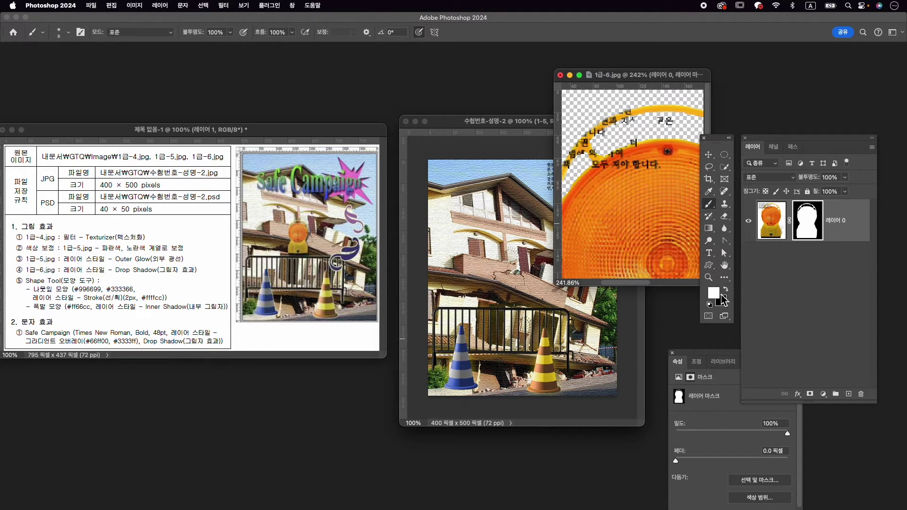
click(730, 290)
key(x)
key(x)
key(x)
key(x)
key(x)
key(x)
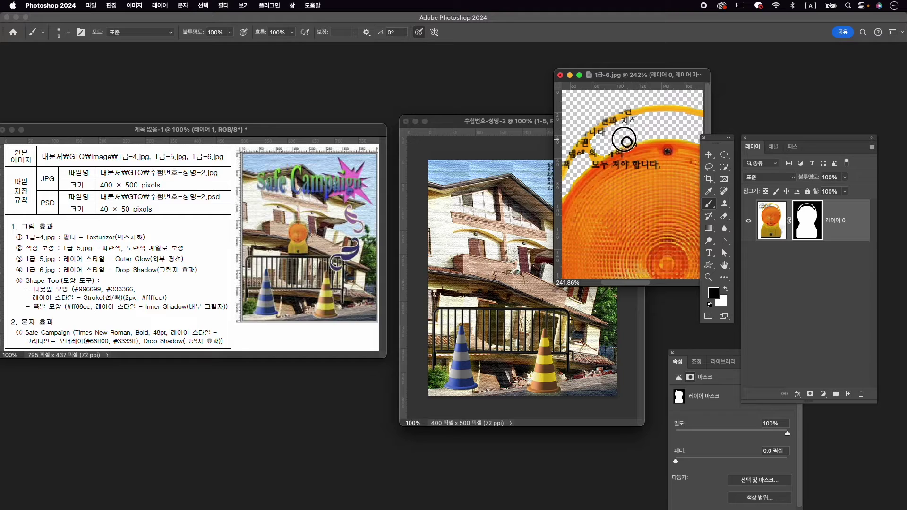
mouse_move(627, 127)
mouse_down()
mouse_move(600, 136)
mouse_move(603, 150)
mouse_move(651, 135)
mouse_up()
drag(601, 149, 602, 150)
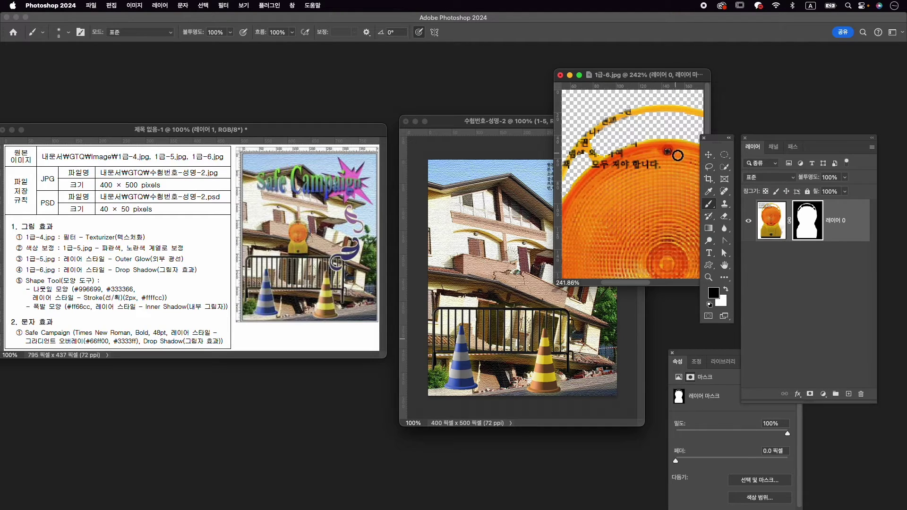
Move the masked warning lamp into the house composition and close 1급-6.jpg.
scroll(680, 149, down, 5)
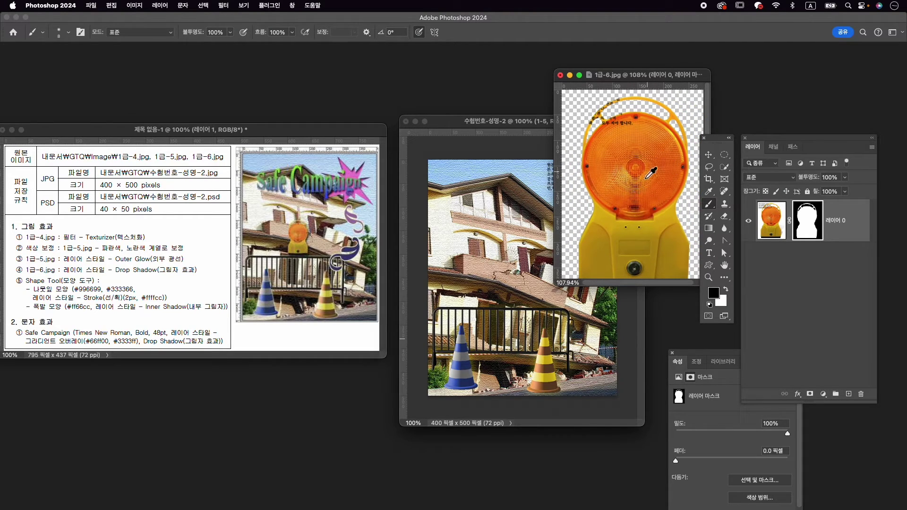
scroll(650, 174, down, 2)
key(v)
drag(625, 171, 526, 238)
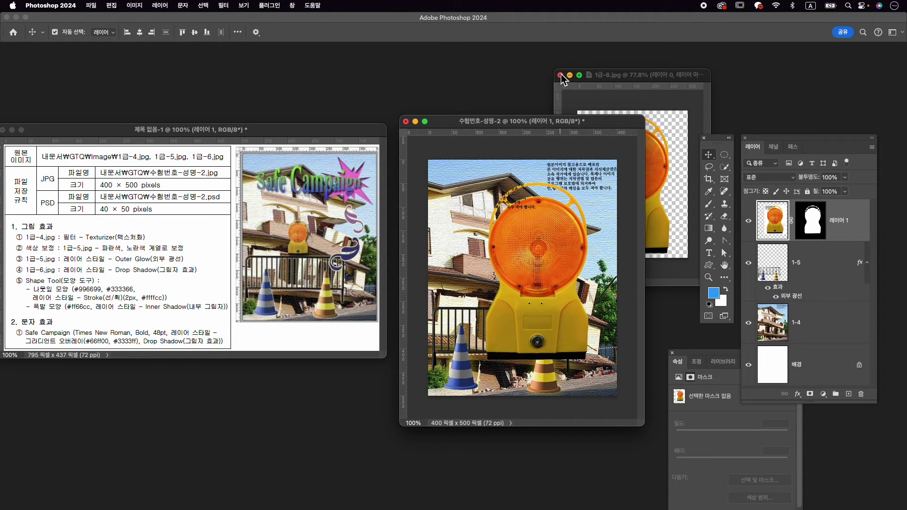
click(560, 75)
click(480, 211)
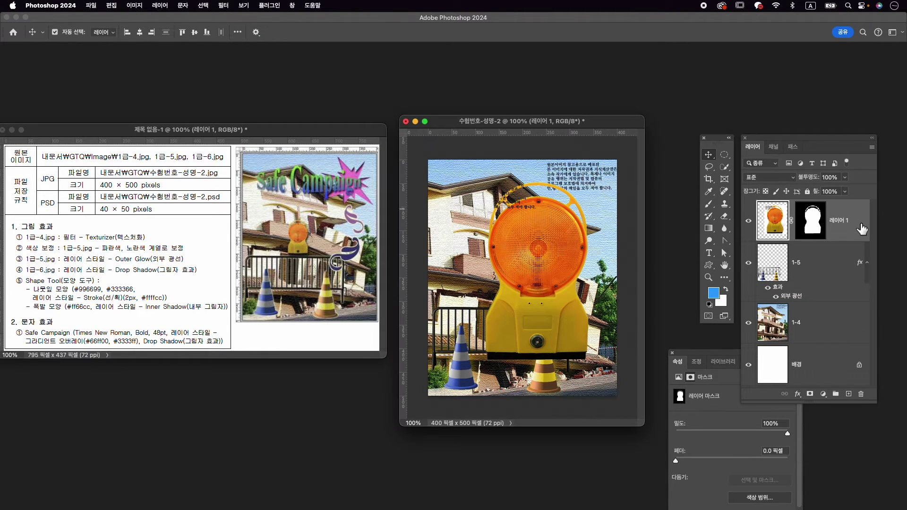
Rename the warning lamp's layer as 1-6.
double_click(844, 221)
text(1)
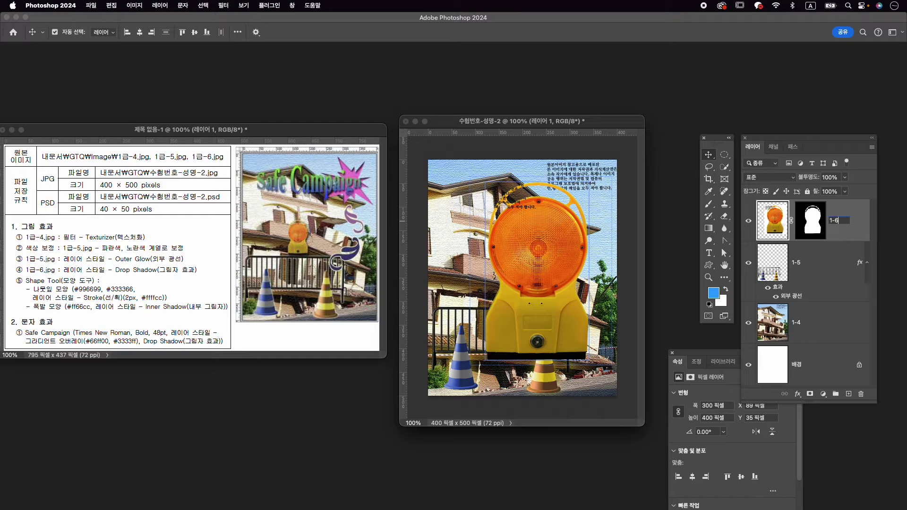
text(-6)
key(Return)
Scale the warning lamp to 29.56% with Free Transform and place it just above the middle of the fence.
key(ctrl+t)
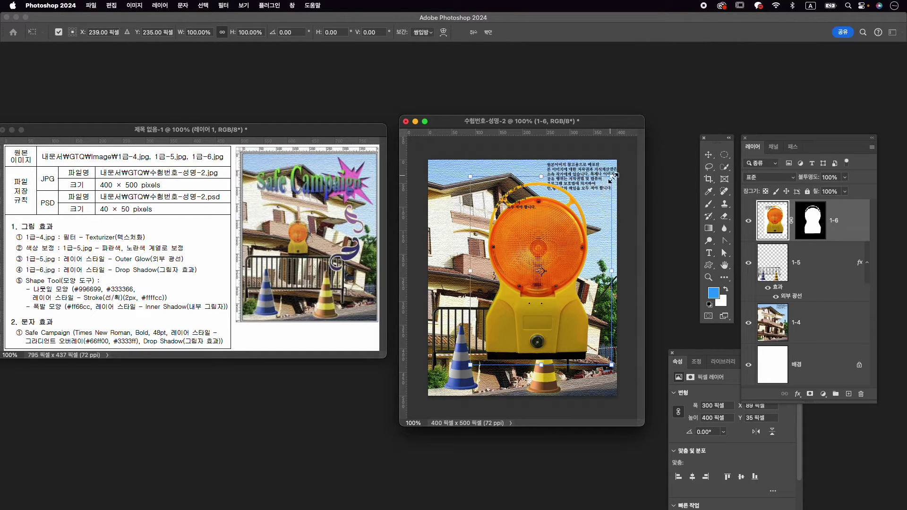
drag(613, 178, 513, 268)
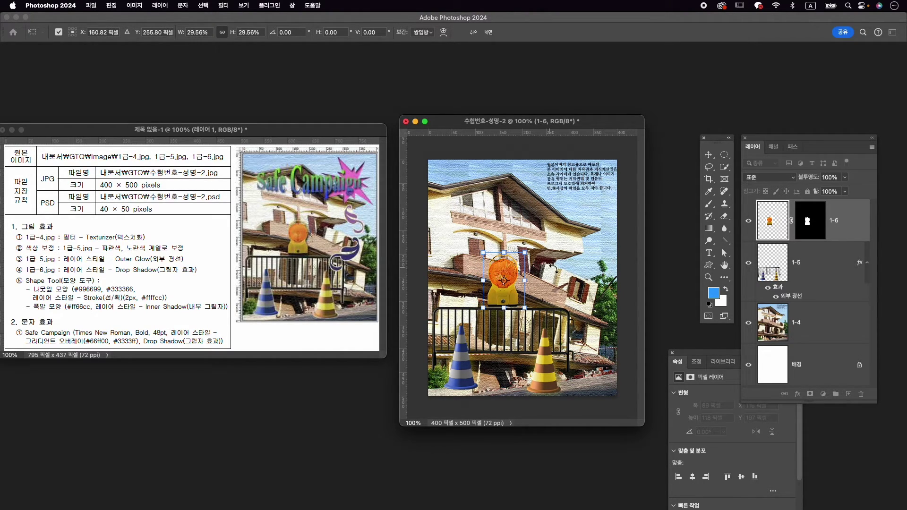
key(Right)
key(Right)
key(Down)
key(Down)
key(Return)
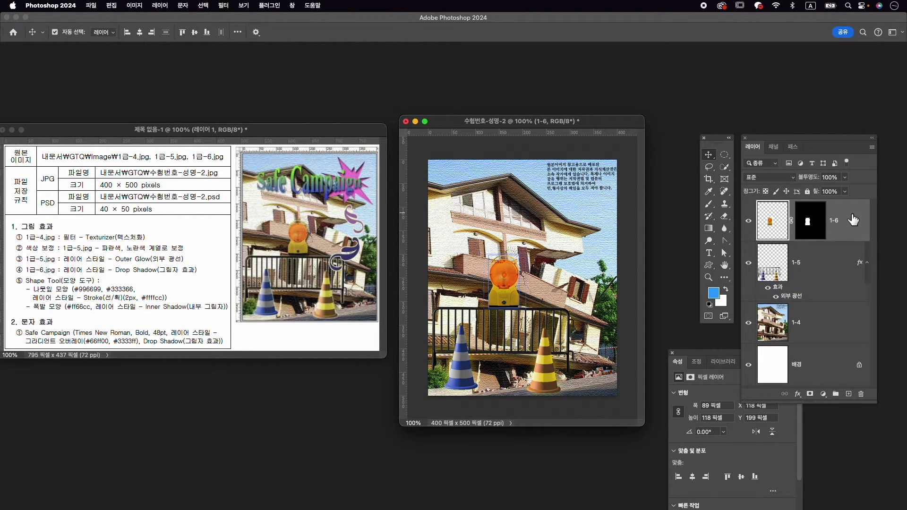
Apply a Drop Shadow layer style to the warning lamp's layer 1-6 with the default settings.
click(797, 400)
click(824, 503)
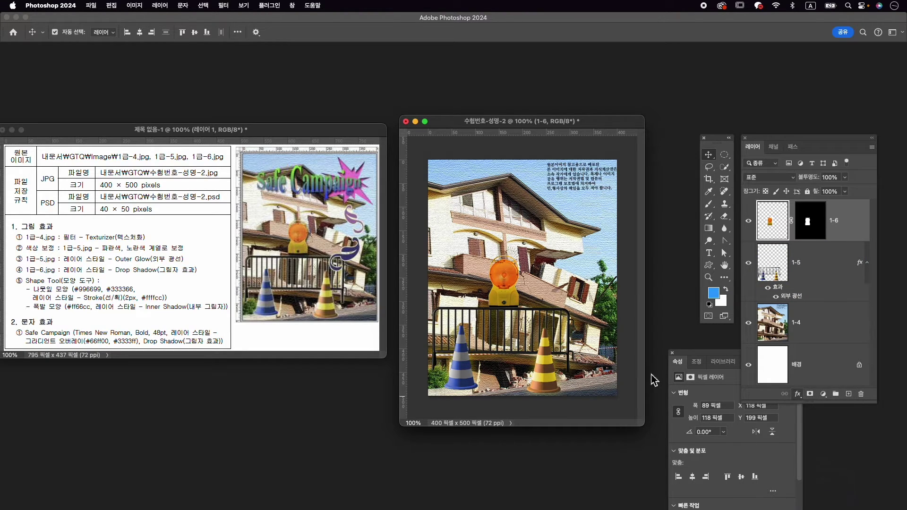
click(850, 249)
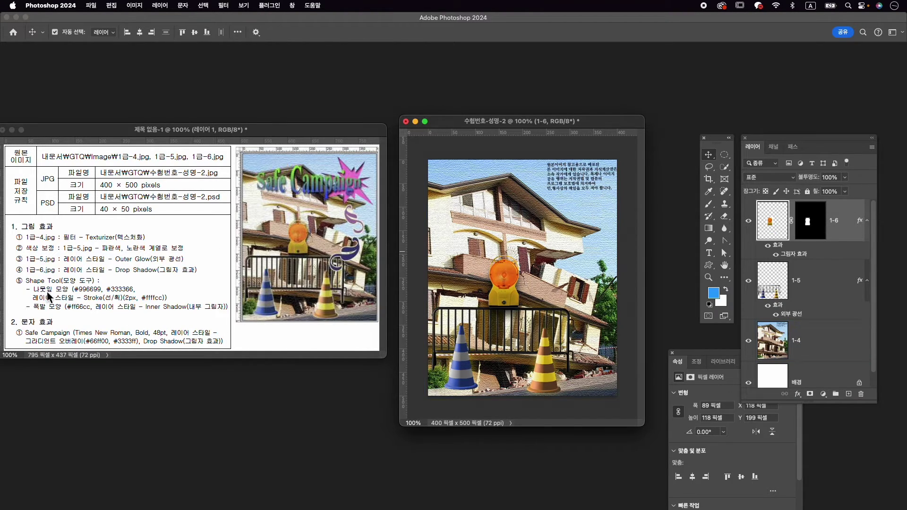
Show the shape presets beside the example image and search them for 잎.
click(291, 5)
click(309, 142)
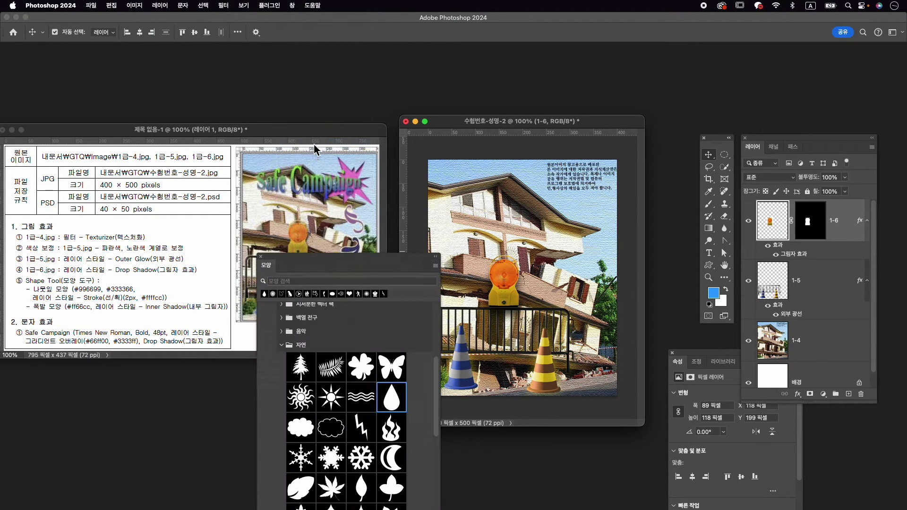
drag(383, 262, 527, 241)
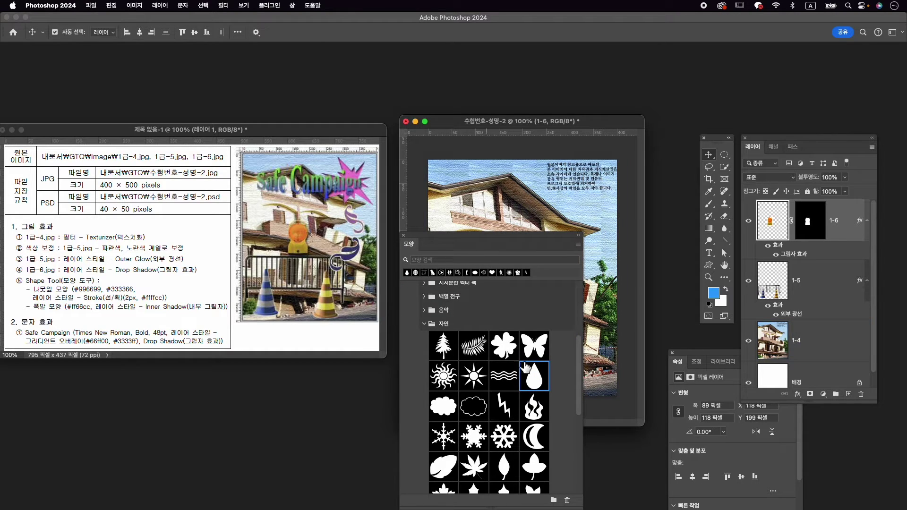
scroll(499, 378, down, 1)
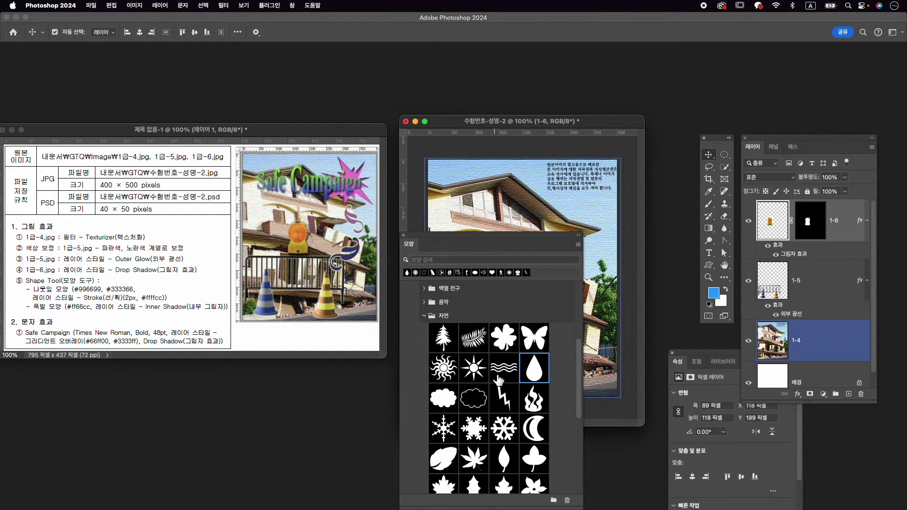
scroll(496, 378, down, 3)
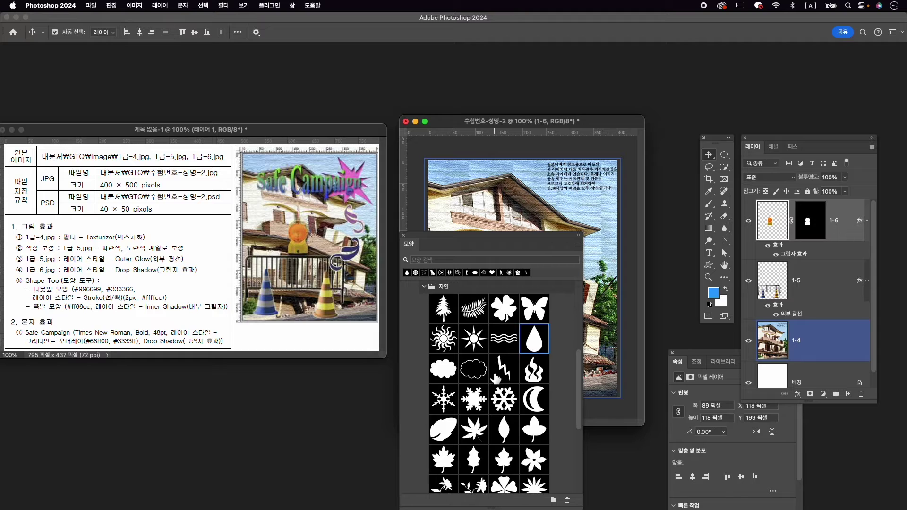
scroll(496, 377, down, 4)
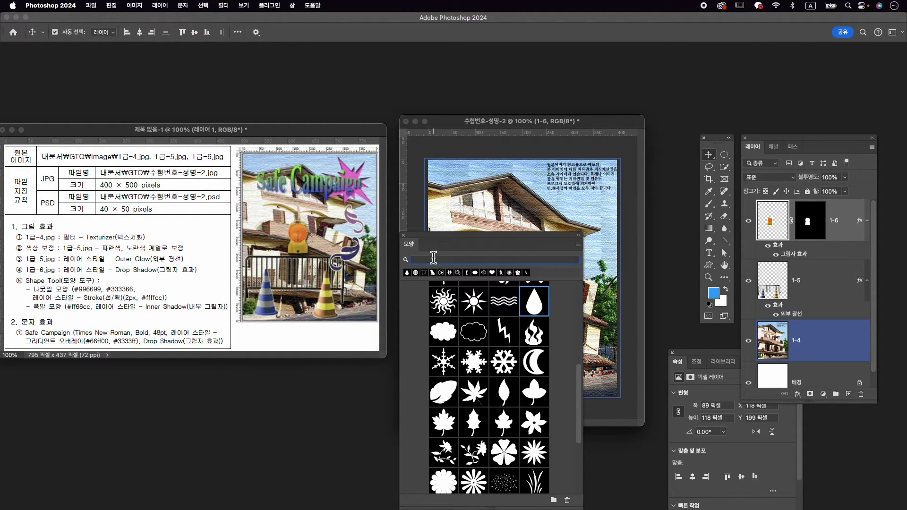
text(sk)
key(BackSpace)
key(BackSpace)
text(잎)
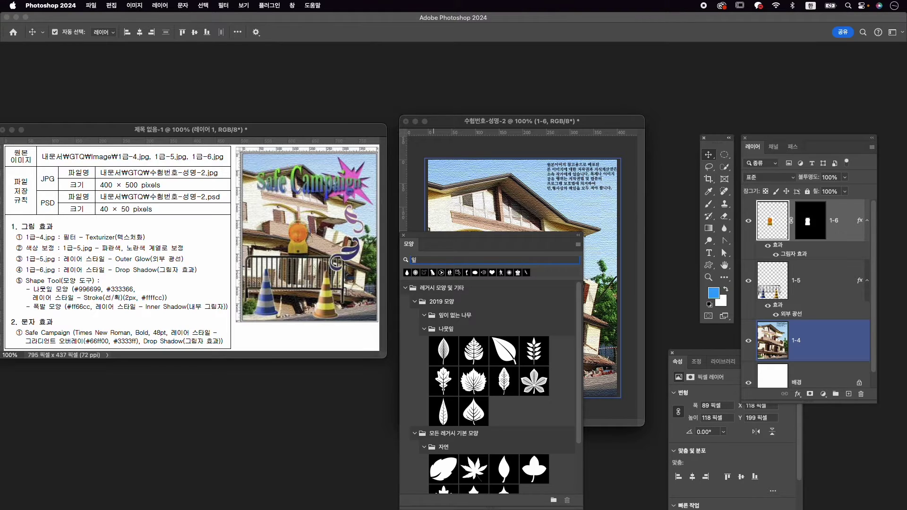
scroll(511, 427, down, 3)
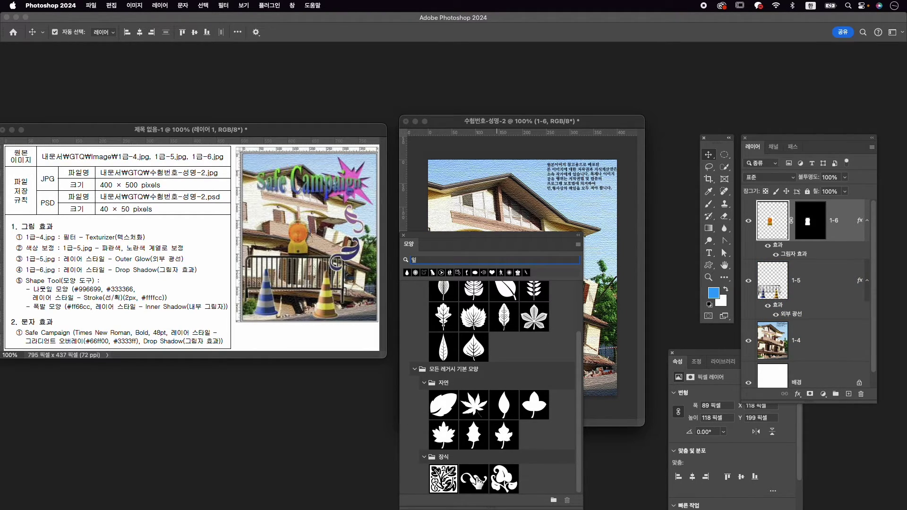
Draw the leaf ornament custom shape 나뭇잎 장식 2, about 93 × 42 px, at the right edge of the house picture below the text.
click(479, 481)
click(708, 267)
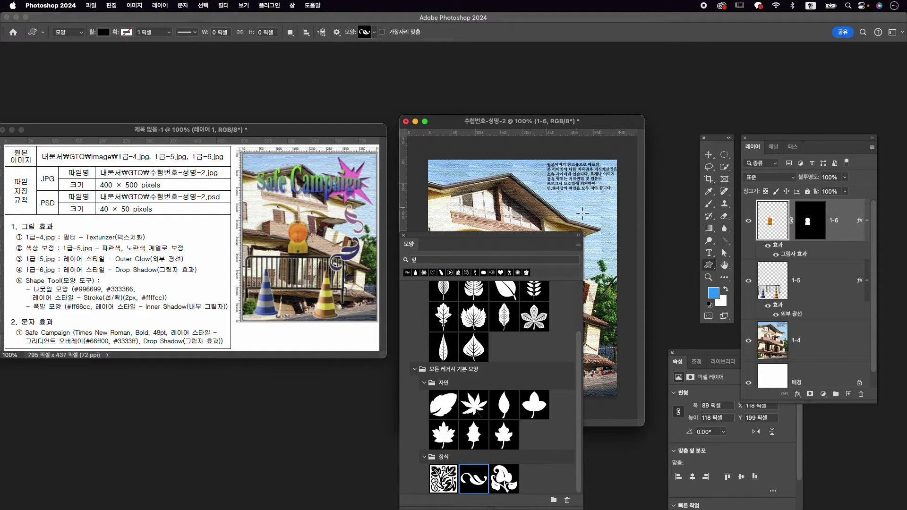
drag(581, 211, 625, 277)
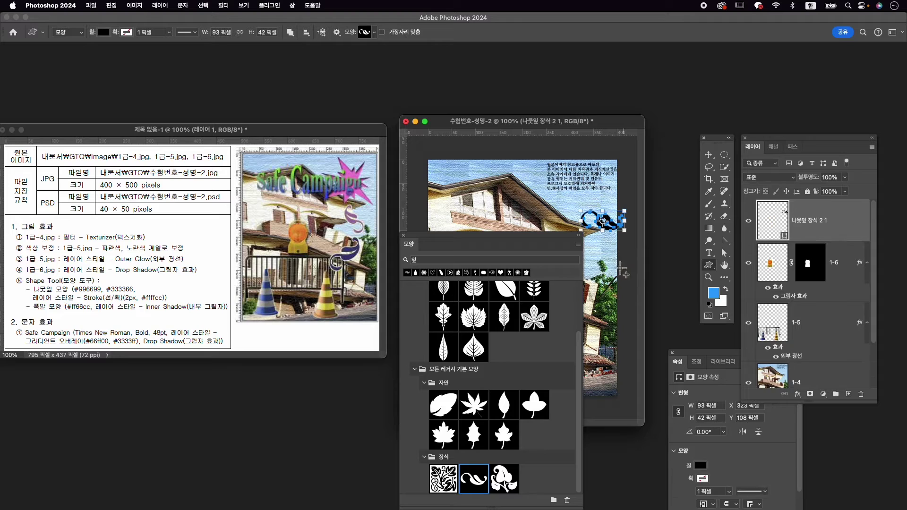
Move the shape presets clear of the house picture to a spot beneath the example image.
drag(431, 242, 358, 206)
drag(508, 472, 466, 416)
drag(423, 208, 342, 353)
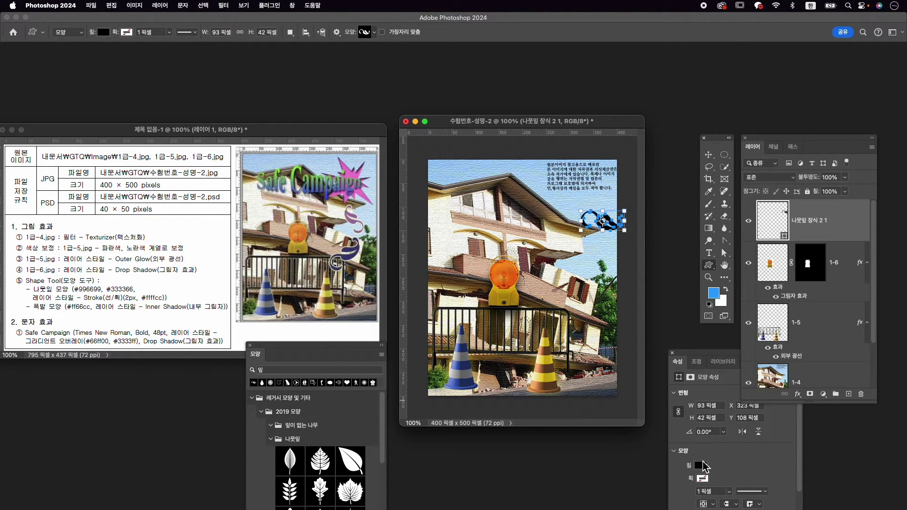
Set the leaf ornament shape's fill color to #996699.
click(700, 468)
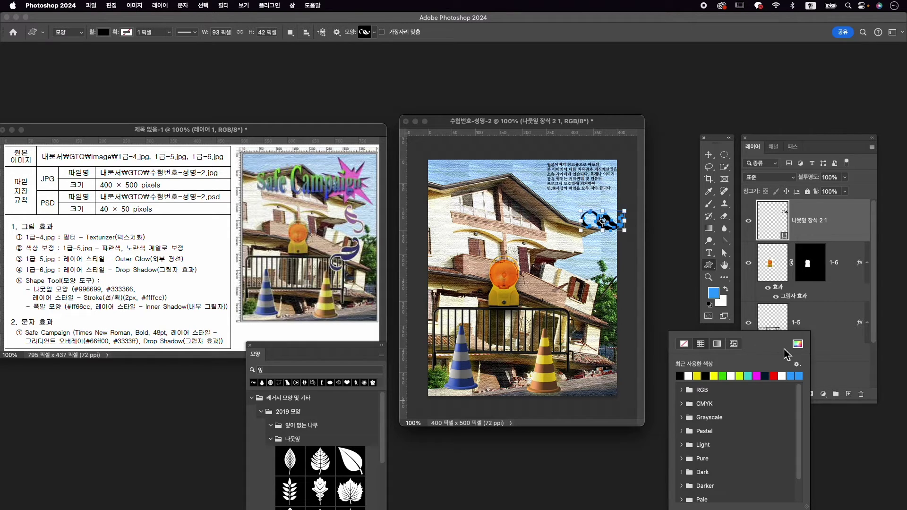
click(797, 343)
text(9966)
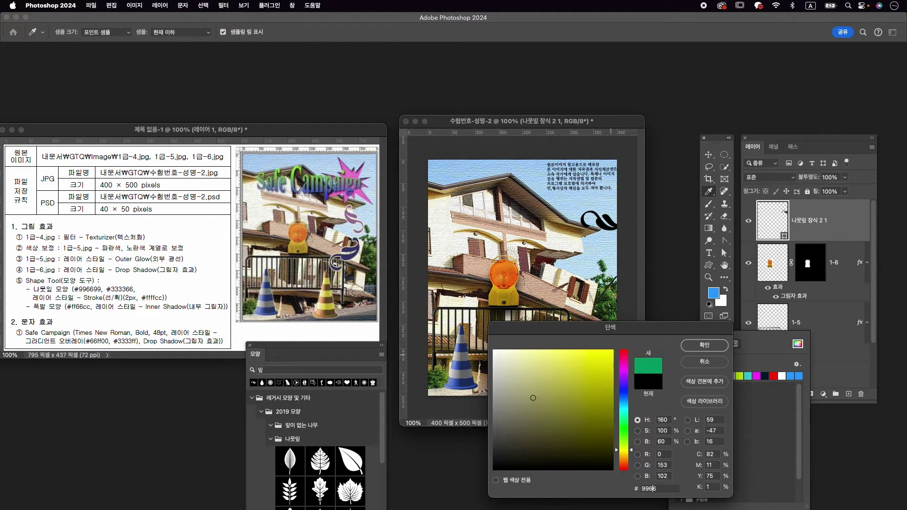
text(99)
key(Return)
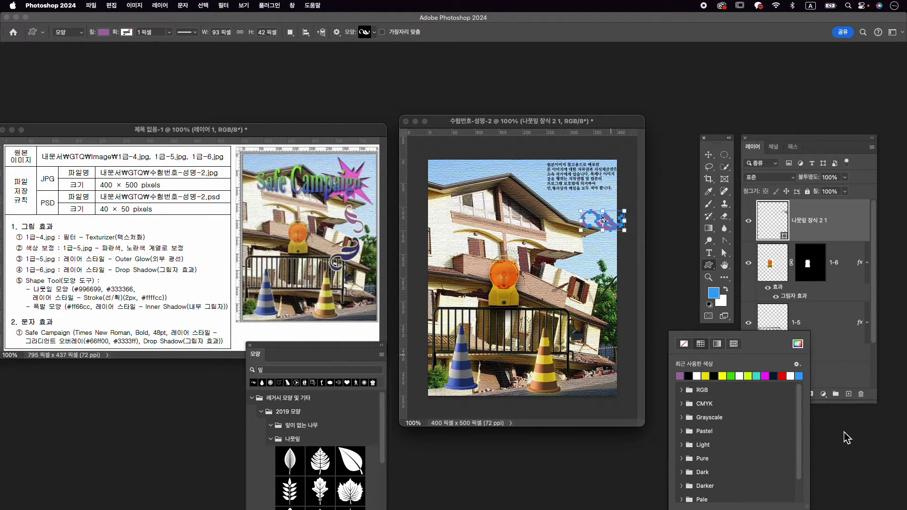
click(827, 410)
Add a Stroke layer style to the leaf ornament with a size of 2 px and color #ffffcc.
click(797, 393)
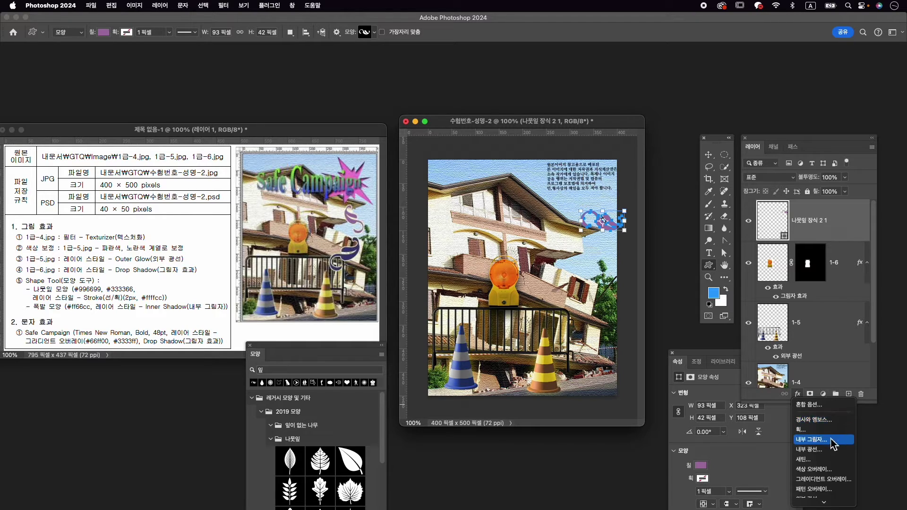
click(810, 430)
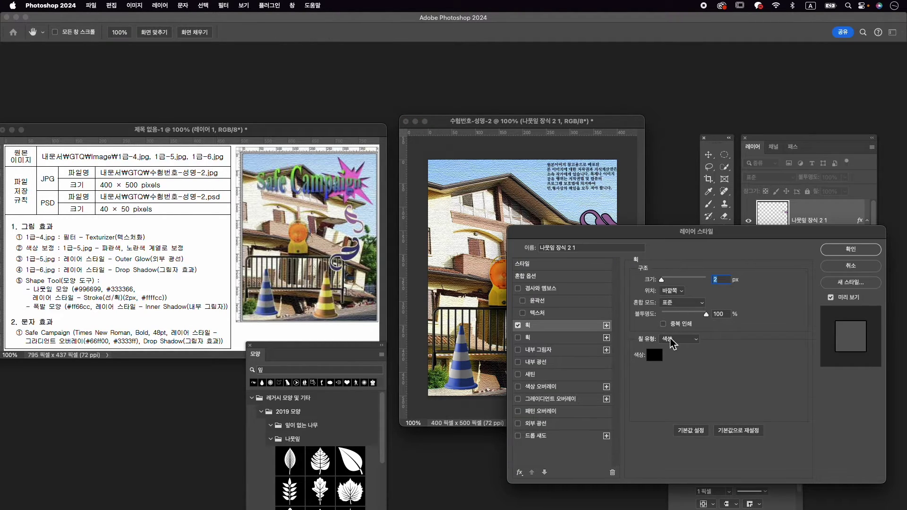
click(653, 361)
text(ffffcc)
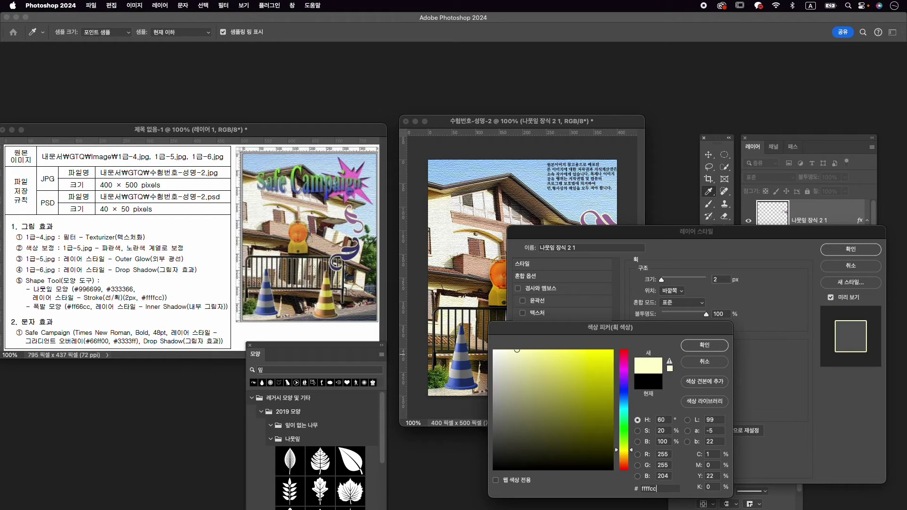
key(Return)
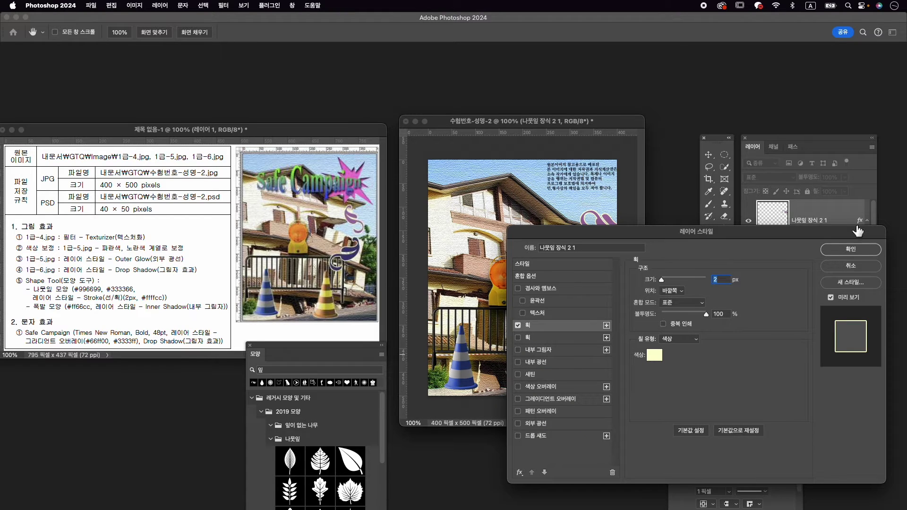
click(850, 249)
Flip the leaf ornament horizontally with Free Transform and rotate it to about -111.65°.
key(super+t)
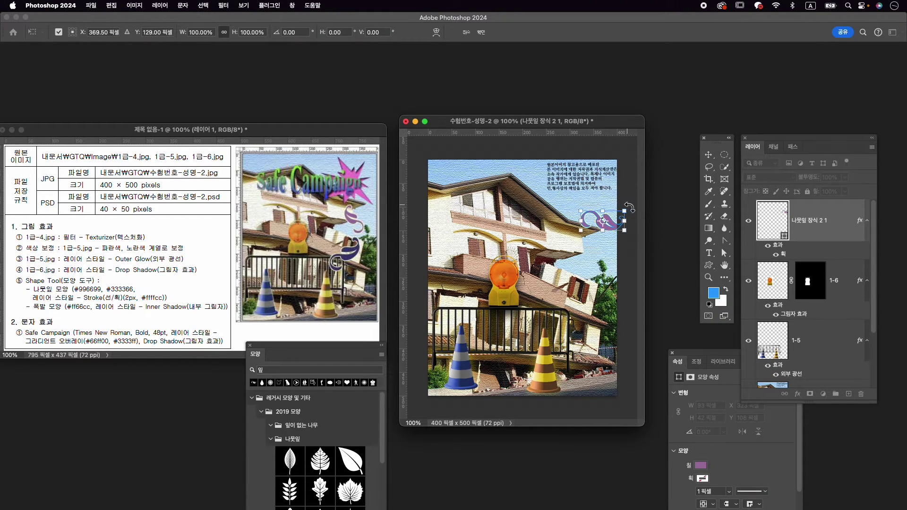
drag(630, 207, 607, 199)
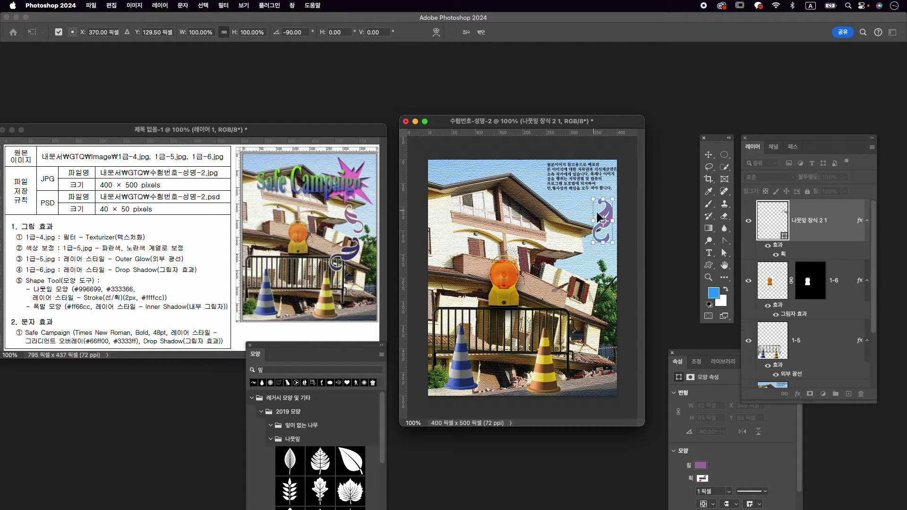
right_click(609, 213)
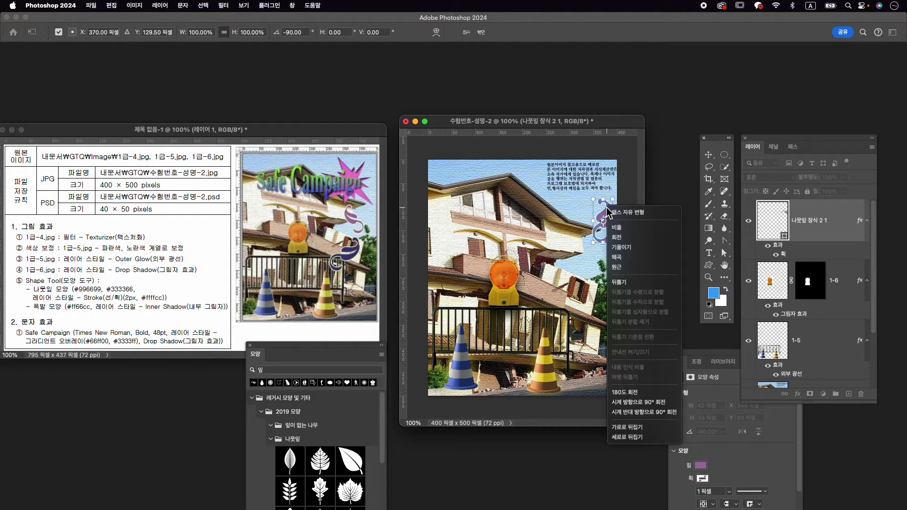
click(654, 428)
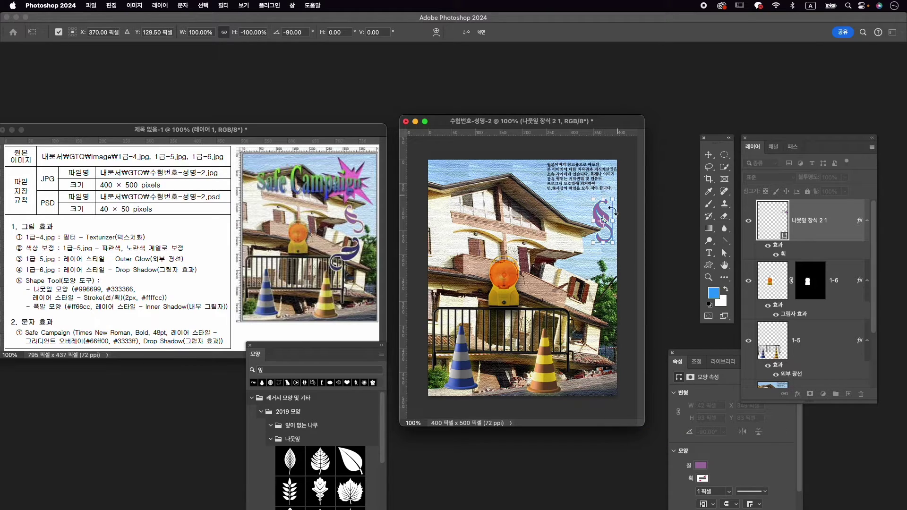
mouse_move(577, 199)
mouse_down()
mouse_move(567, 211)
mouse_move(572, 203)
mouse_up()
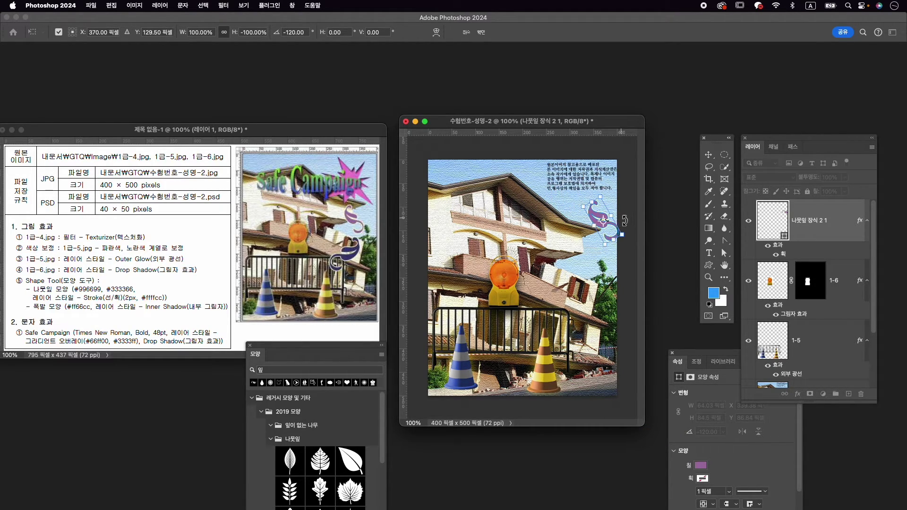
mouse_move(632, 232)
mouse_down()
mouse_move(639, 236)
mouse_move(631, 236)
mouse_up()
Scale the leaf ornament to 86.89% and place it below the right end of the roof, at about X 328.80, Y 195.26 px.
mouse_move(595, 210)
mouse_down()
mouse_move(587, 226)
mouse_move(594, 222)
mouse_up()
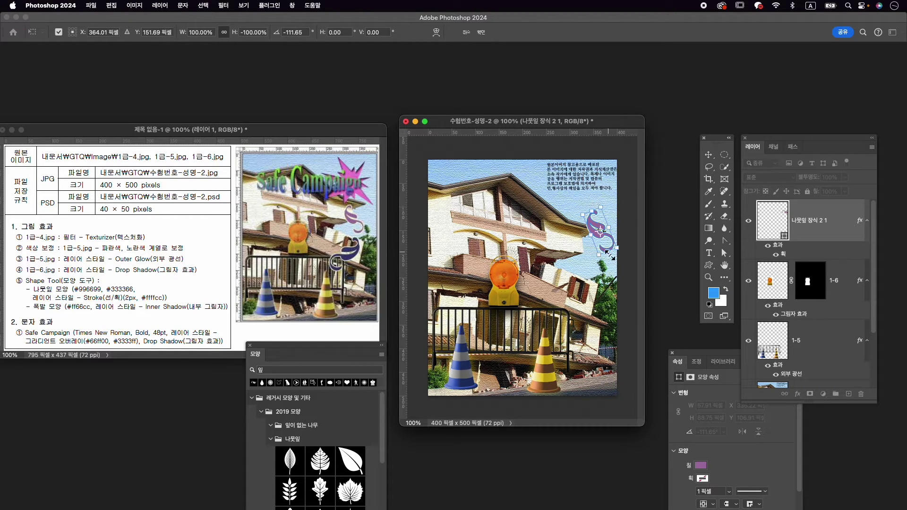
mouse_move(610, 256)
mouse_down()
mouse_move(607, 235)
mouse_move(590, 250)
mouse_move(596, 264)
mouse_up()
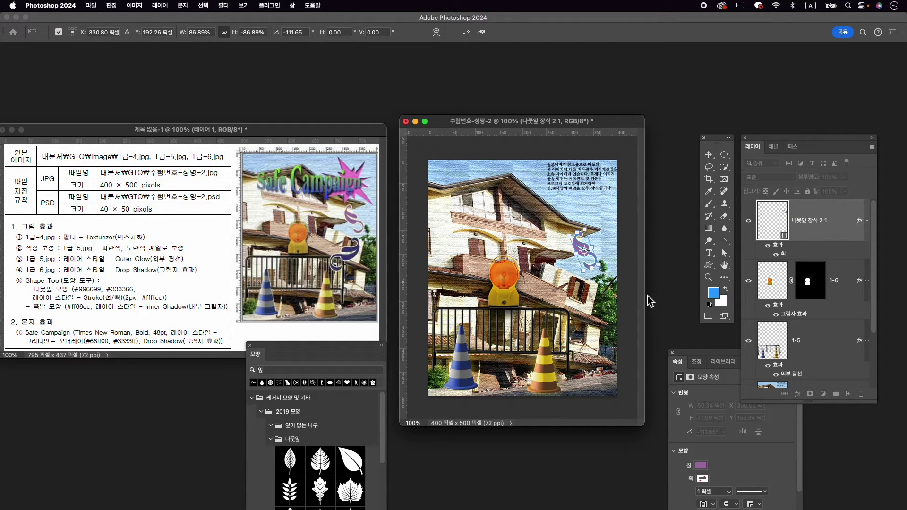
key(Left)
key(Left)
key(Down)
key(Down)
key(Down)
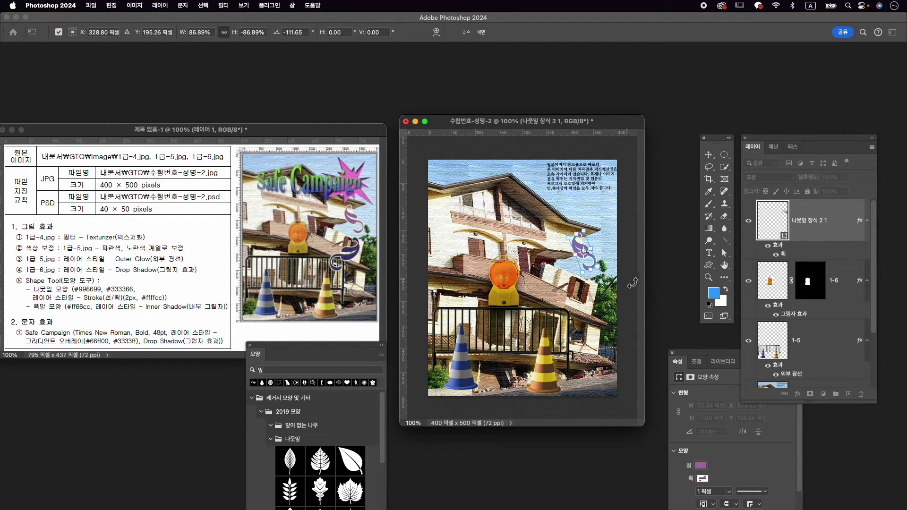
key(Return)
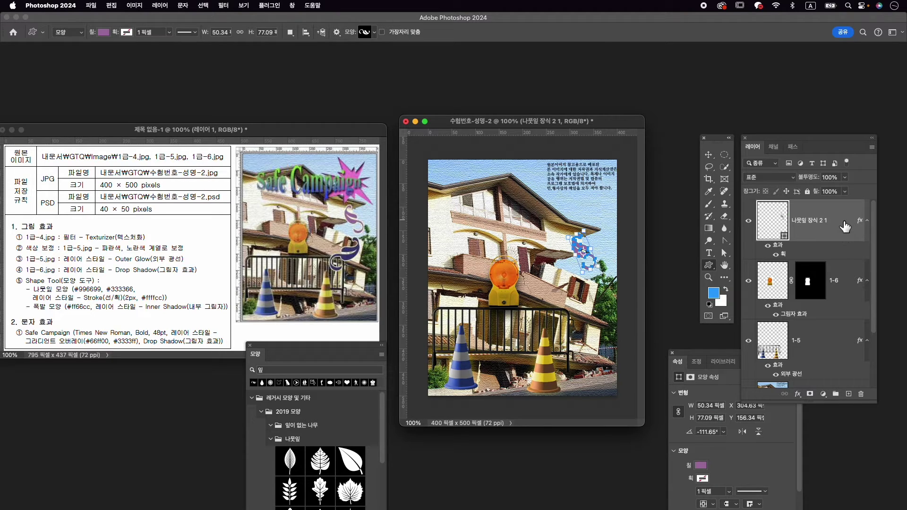
Duplicate the leaf ornament layer, move the copy below the original and flip it vertically with Free Transform.
key(super+j)
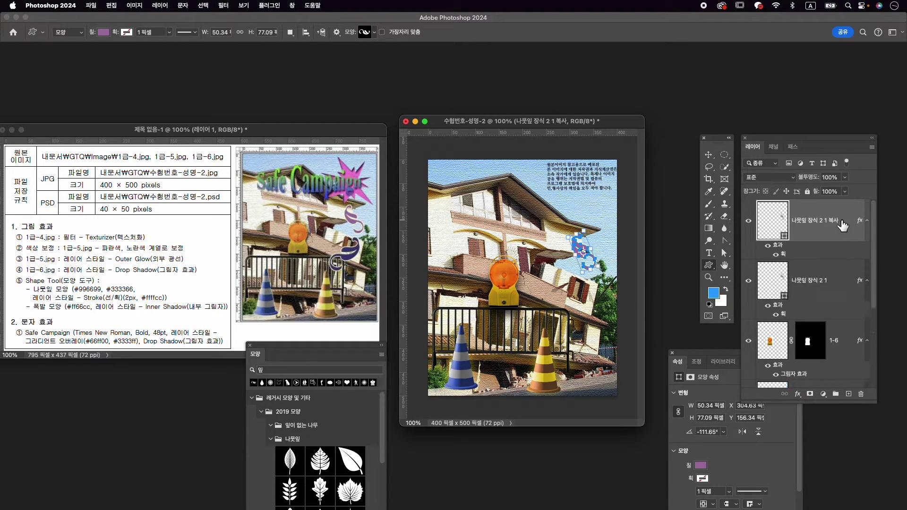
key(super+t)
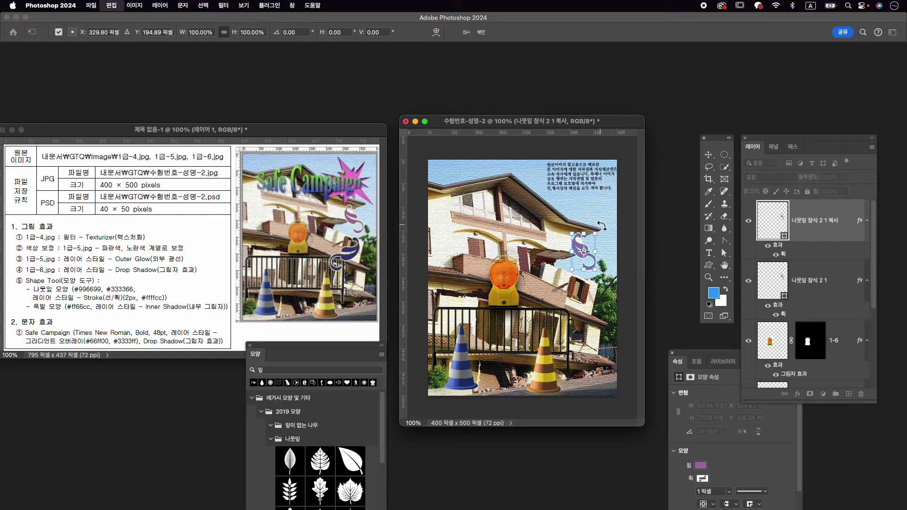
drag(580, 242, 604, 291)
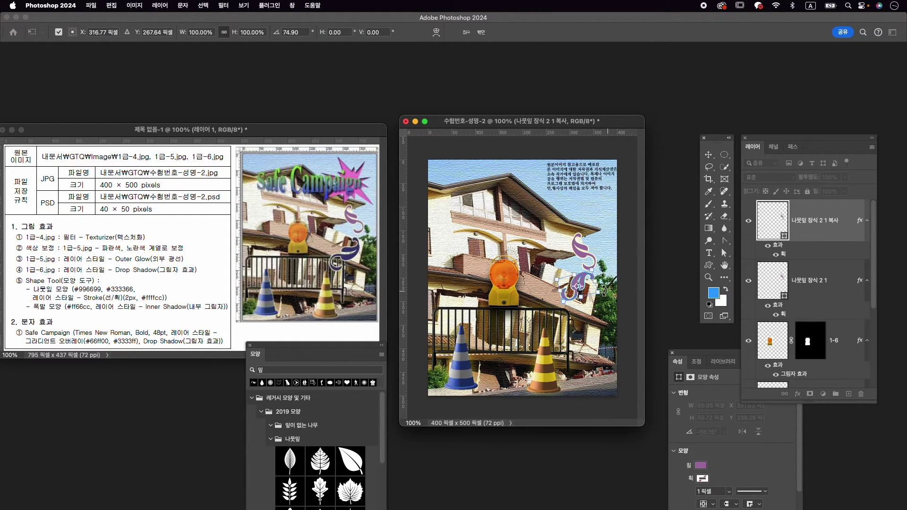
right_click(584, 272)
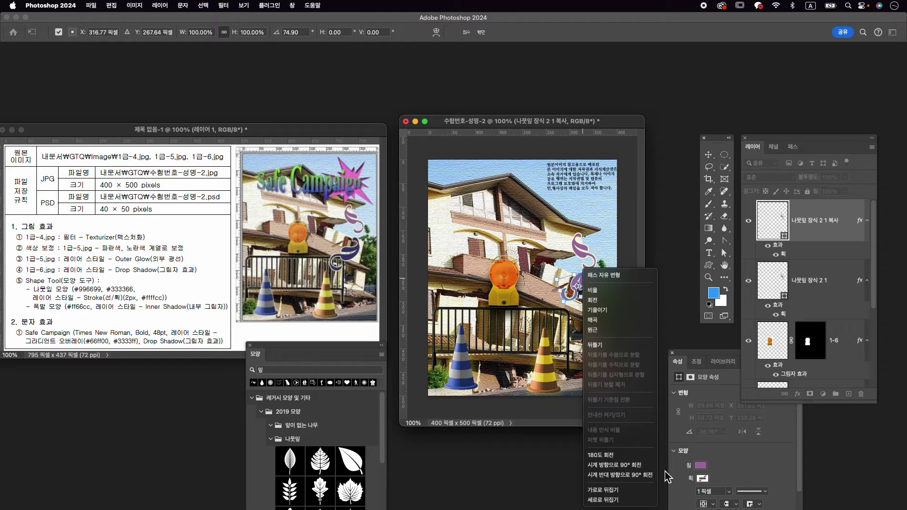
click(644, 500)
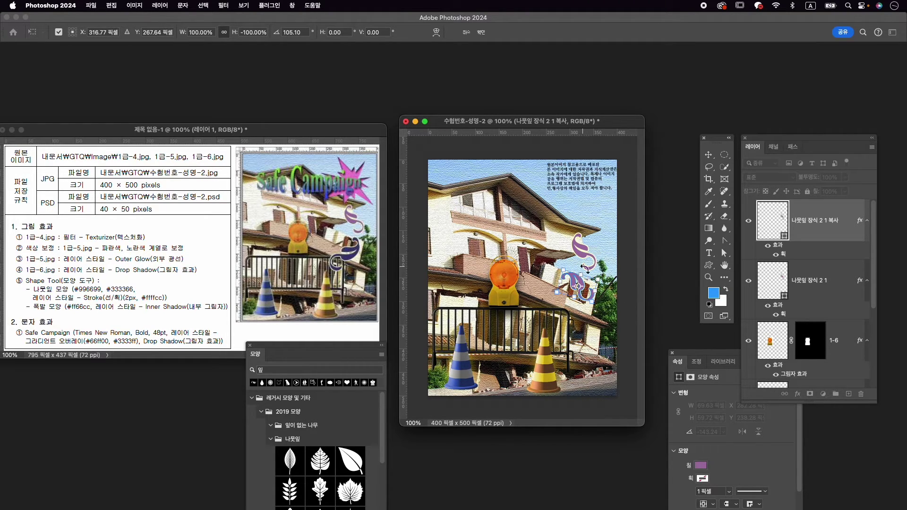
Rotate the leaf ornament copy to about -156.07°, scale it to 142.08% and place it just above the yellow cone.
drag(613, 264, 597, 331)
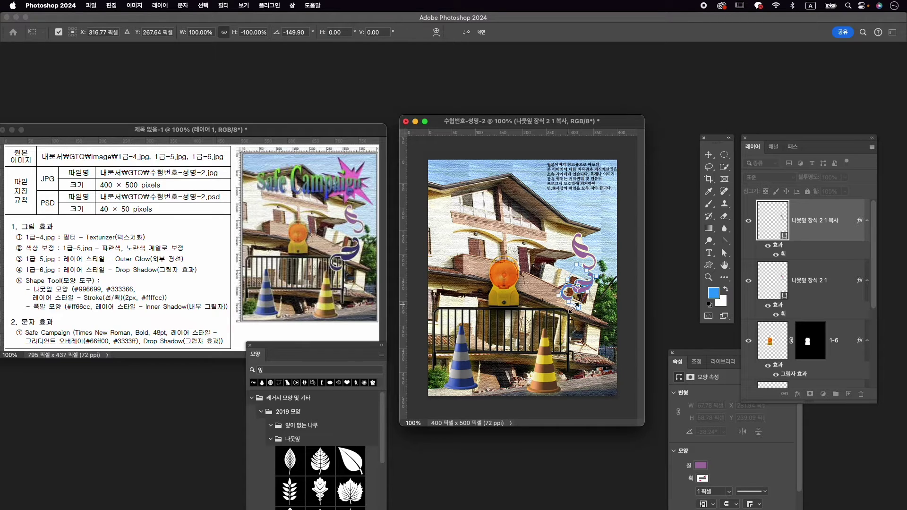
drag(559, 296, 590, 297)
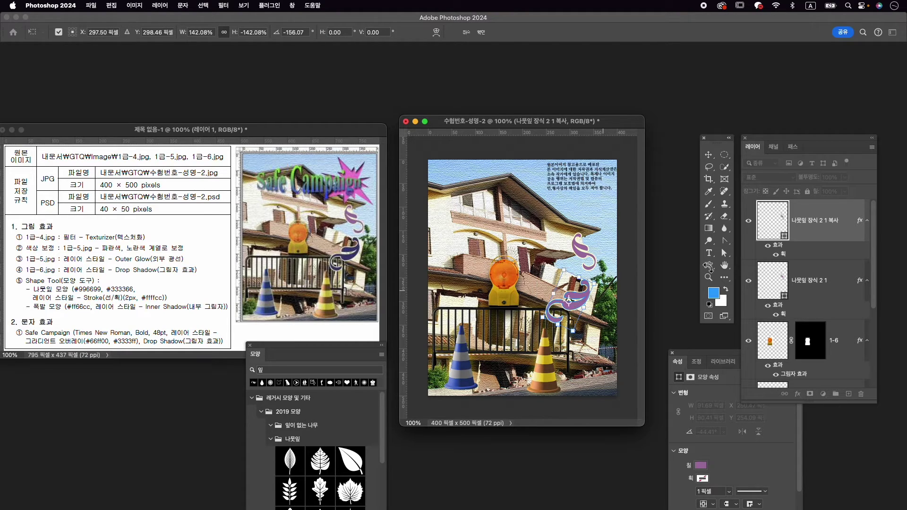
key(Return)
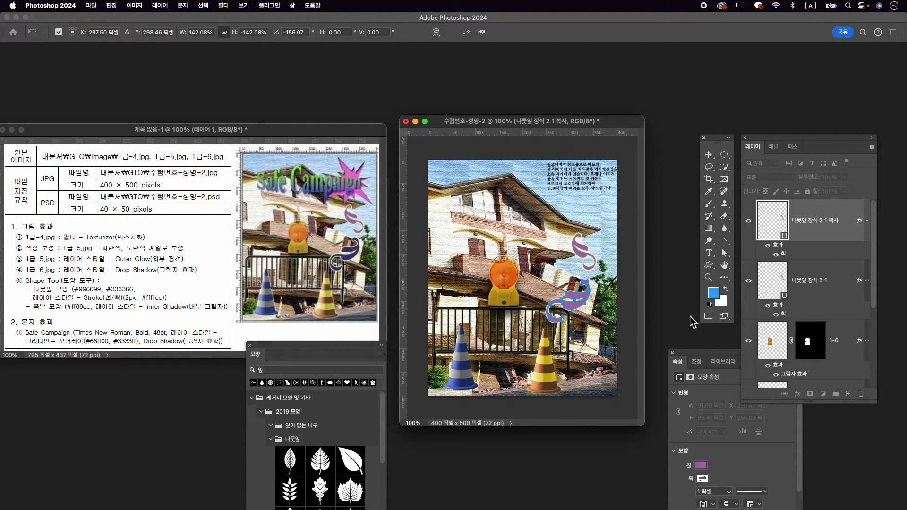
Set the fill color of the larger leaf ornament copy to #333366.
click(731, 378)
click(699, 466)
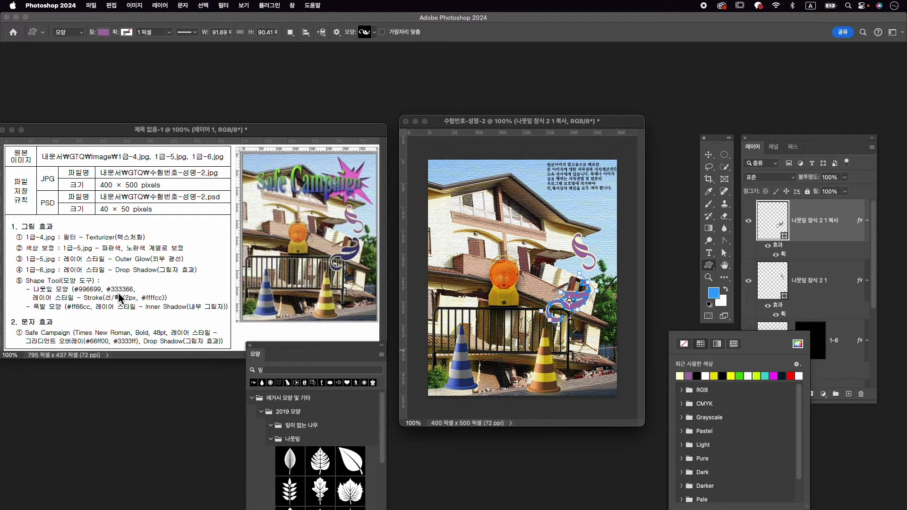
click(798, 344)
text(3)
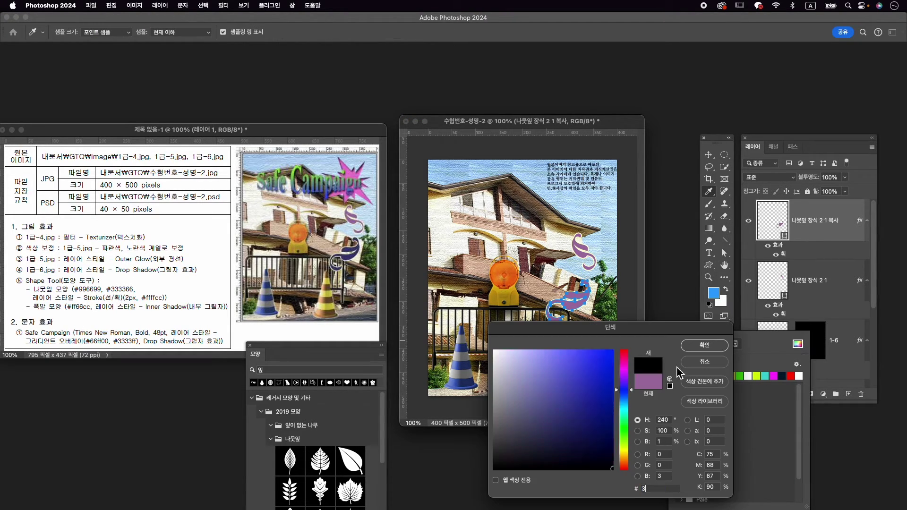
text(33366)
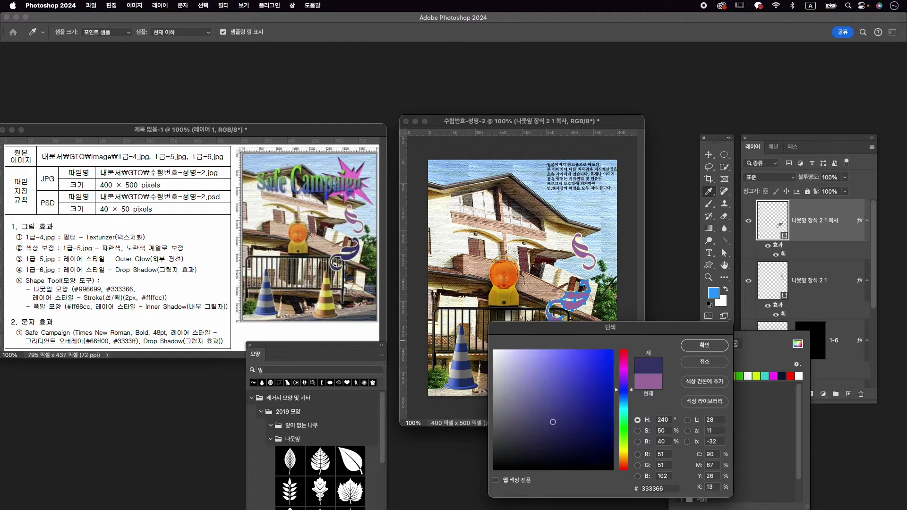
key(Return)
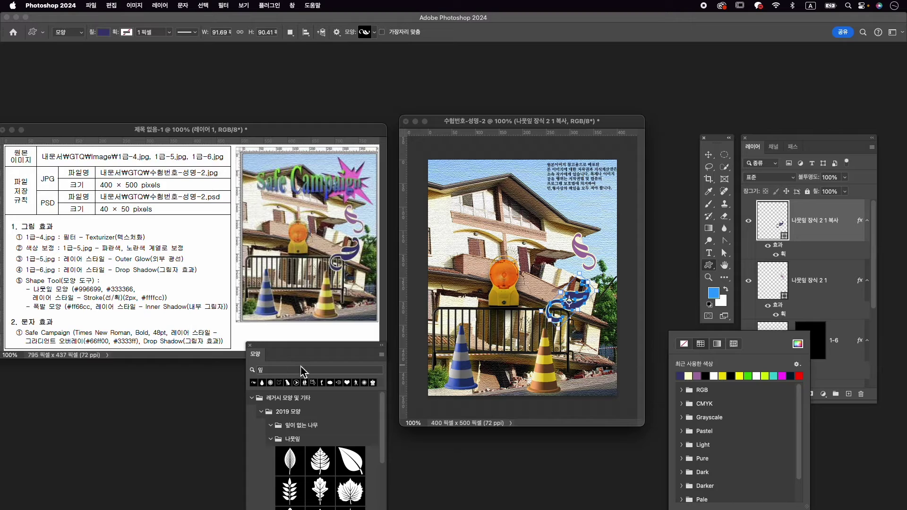
Search the shapes for 폭발 and draw the solid explosion custom shape, about 135 × 126 px, over the small text in the picture's upper right.
double_click(328, 370)
text(vh)
key(BackSpace)
key(BackSpace)
key(Caps_Lock)
text(폭ㅂ)
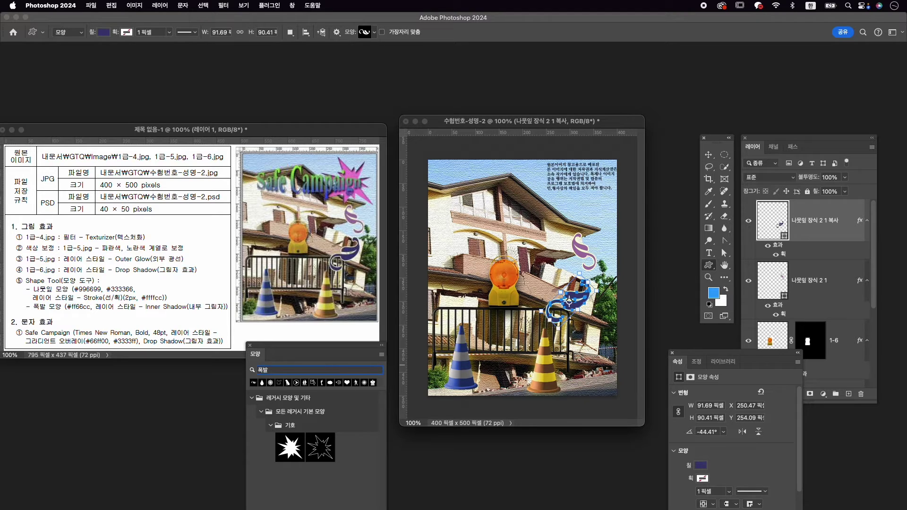
click(288, 449)
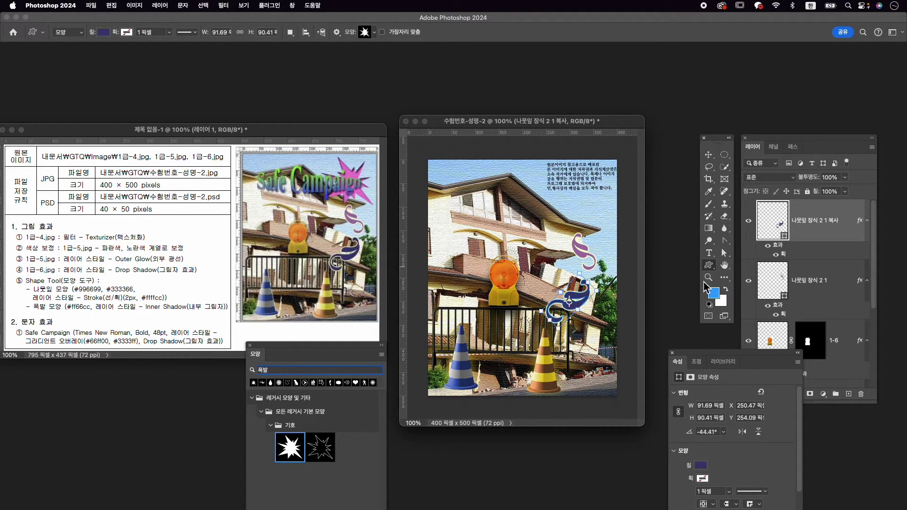
drag(544, 175, 608, 234)
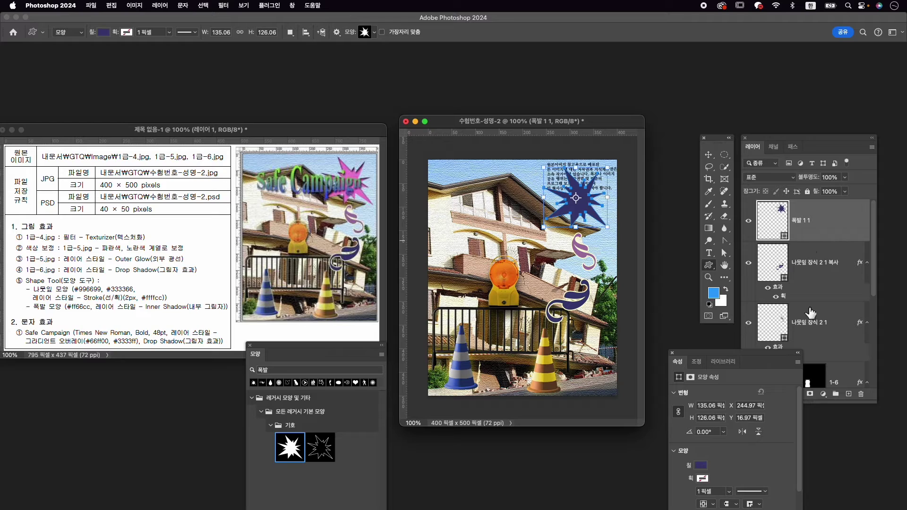
Set the explosion shape's fill color to #ff66cc.
click(701, 466)
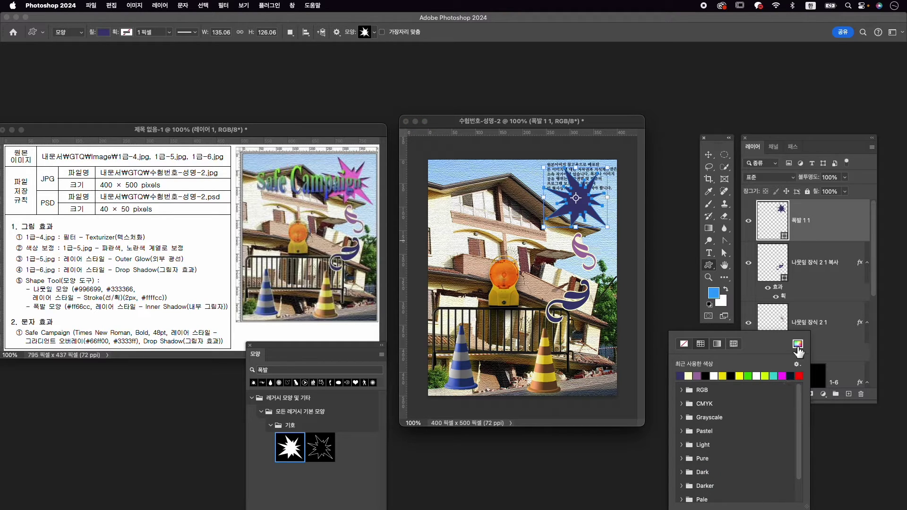
click(797, 344)
text(ff)
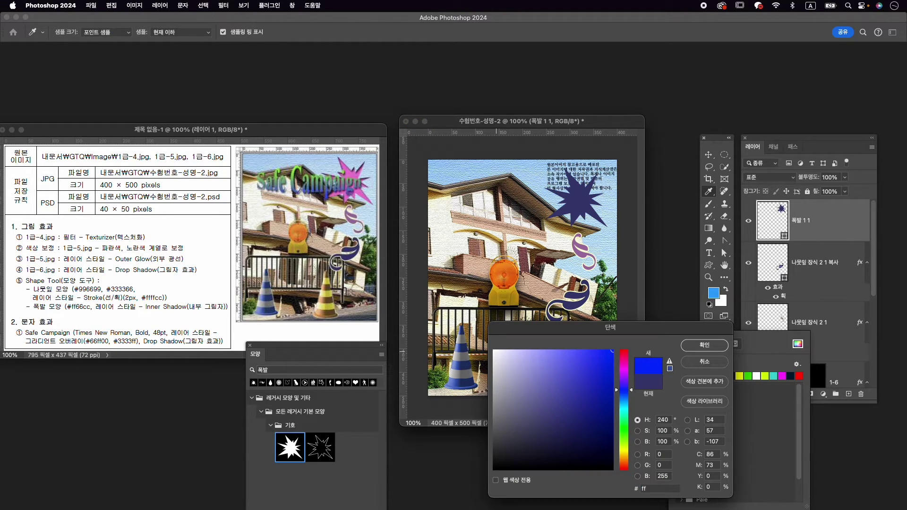
text(66cc)
key(Return)
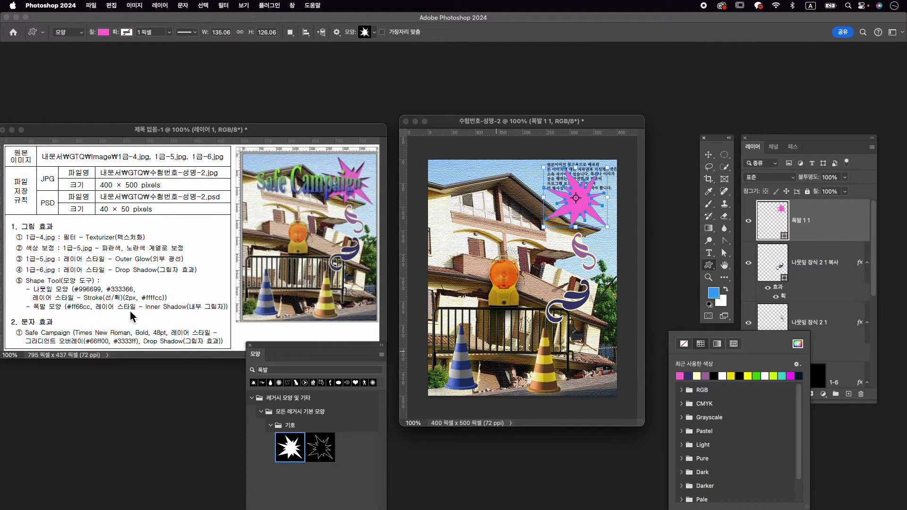
Add an Inner Shadow to the explosion shape with distance 6 px and size 8 px, adjusting the shadow's opacity.
click(823, 394)
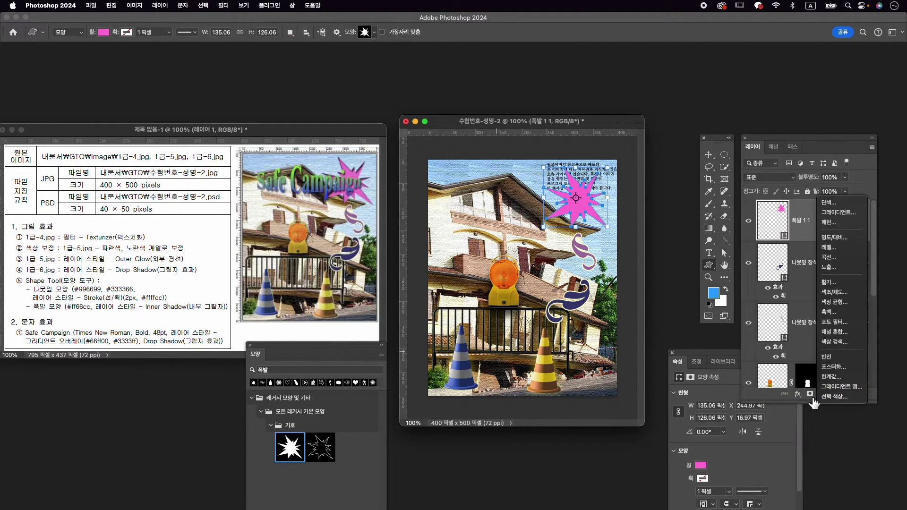
click(798, 396)
click(797, 394)
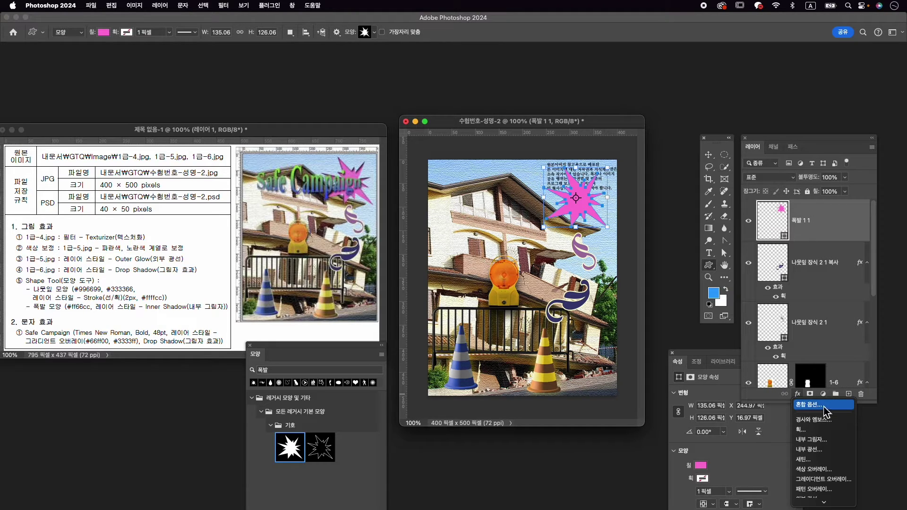
click(824, 438)
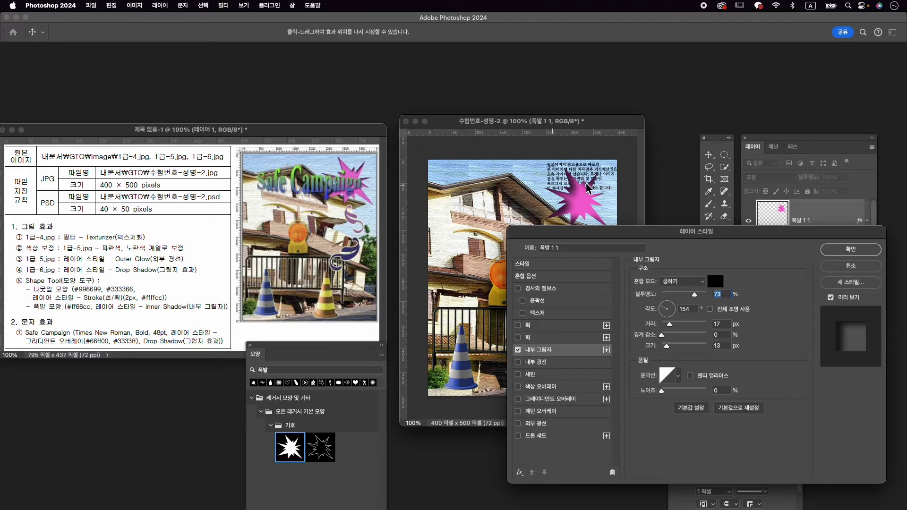
drag(693, 299, 681, 297)
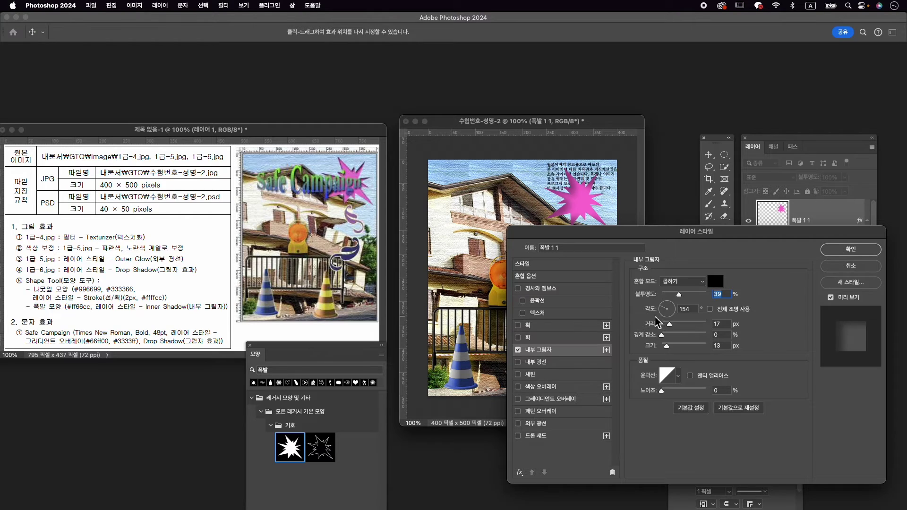
mouse_move(669, 325)
mouse_down()
mouse_move(668, 347)
mouse_move(666, 327)
mouse_up()
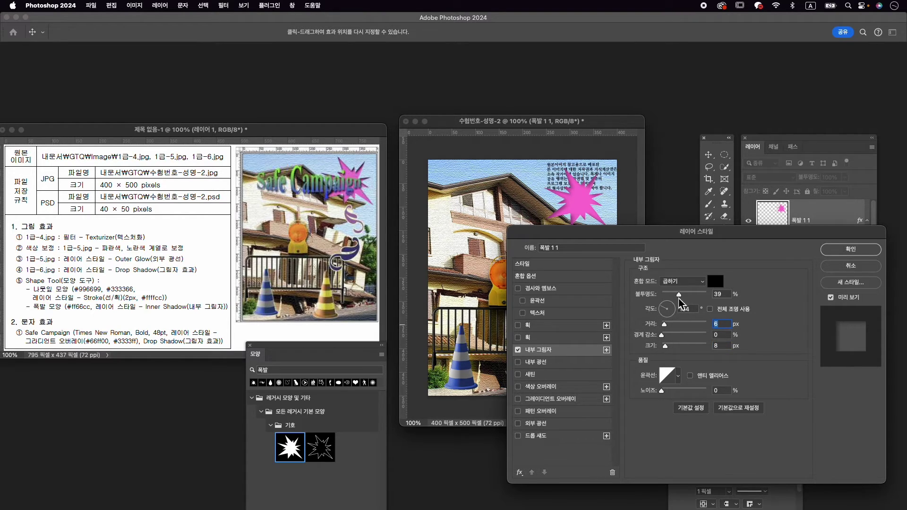
drag(678, 295, 664, 324)
drag(687, 295, 695, 295)
click(855, 249)
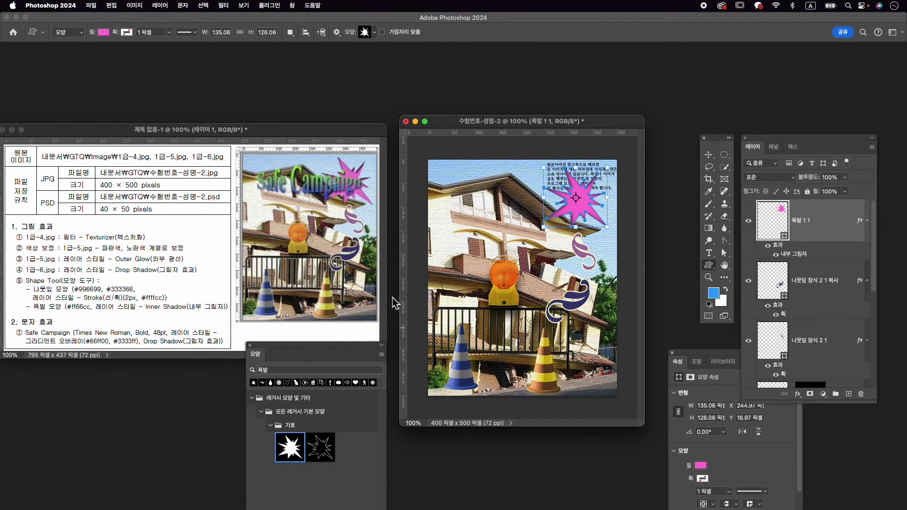
Scale the explosion shape to 122.15%, rotate it 3.96° and position it at about X 307.49, Y 85.37 px.
key(super+t)
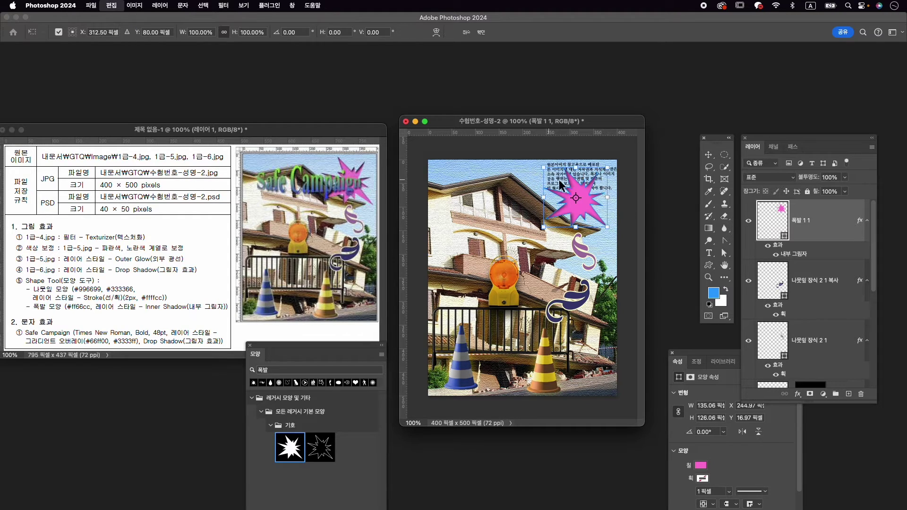
drag(588, 187, 591, 215)
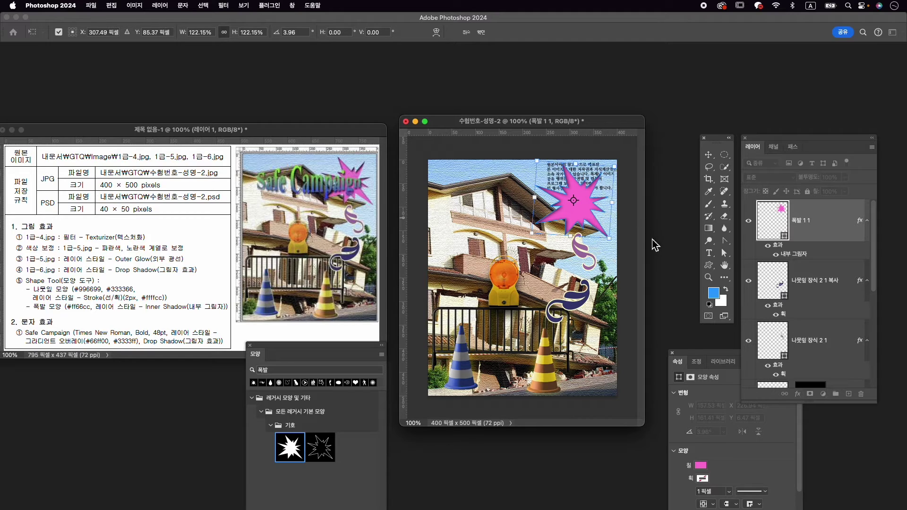
key(Return)
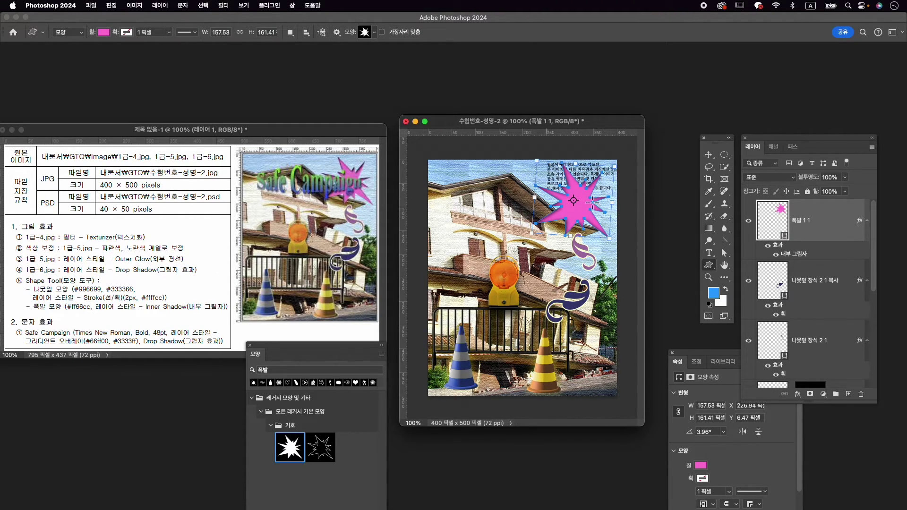
Add the horizontal text "Safe Campaign" across the house's roof, running over the explosion shape.
key(t)
right_click(712, 255)
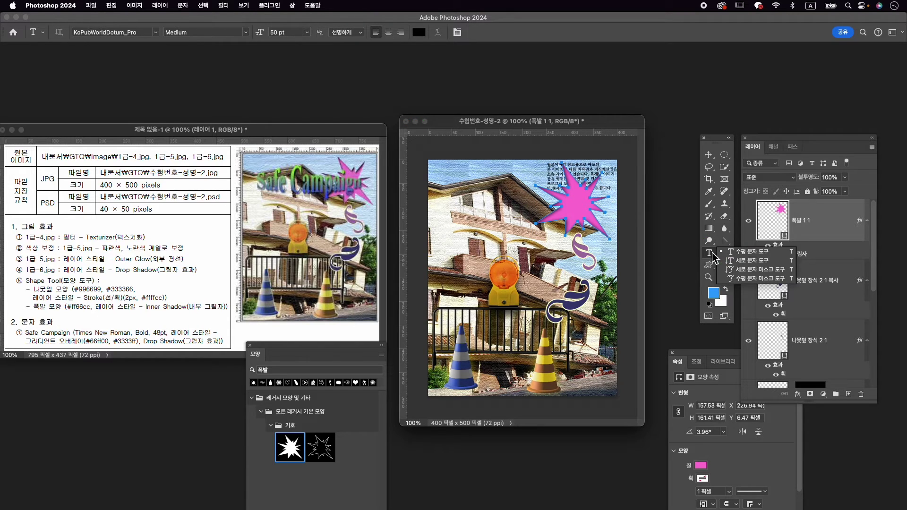
click(760, 255)
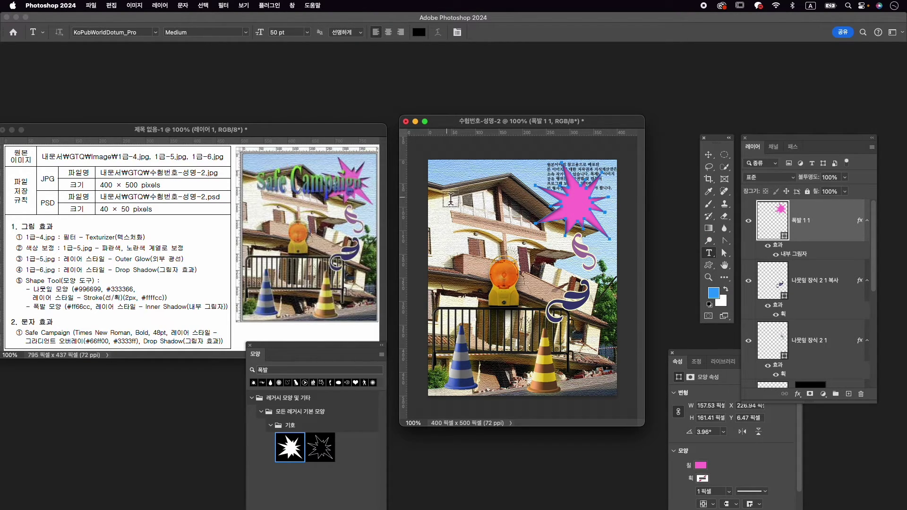
click(448, 199)
key(Caps_Lock)
text(ㄴ)
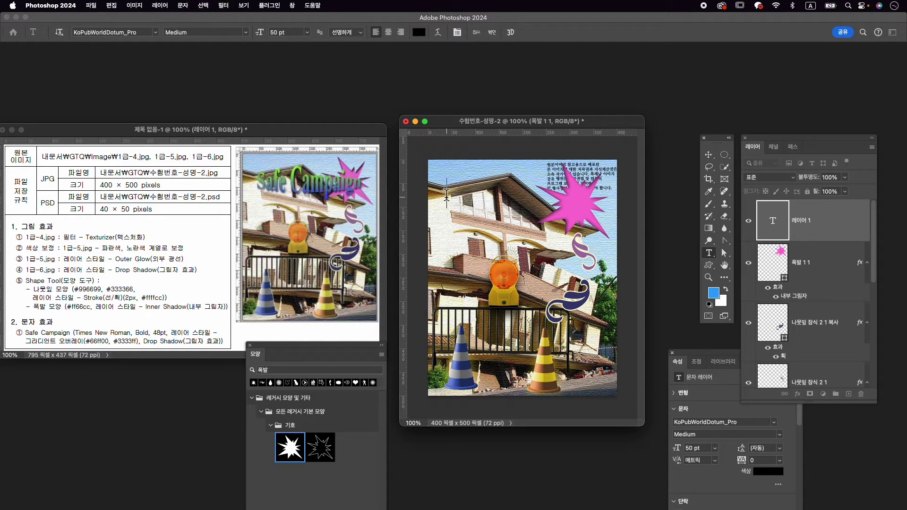
text(Safe)
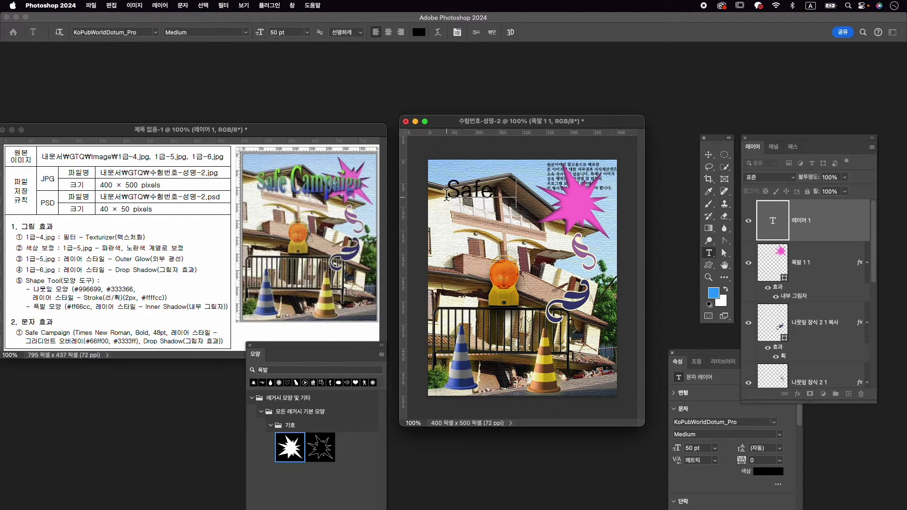
text( Campai)
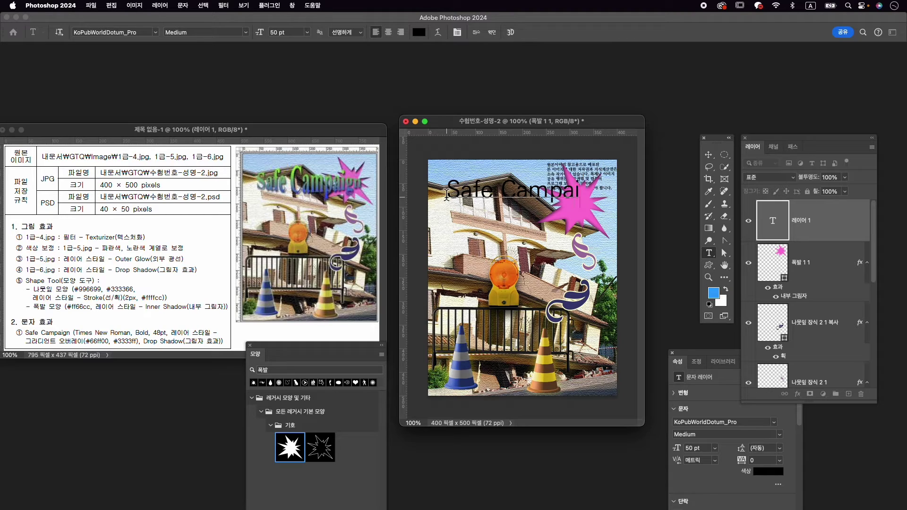
text(gn)
Set the font of the whole "Safe Campaign" text to Times New Roman Bold.
key(super+a)
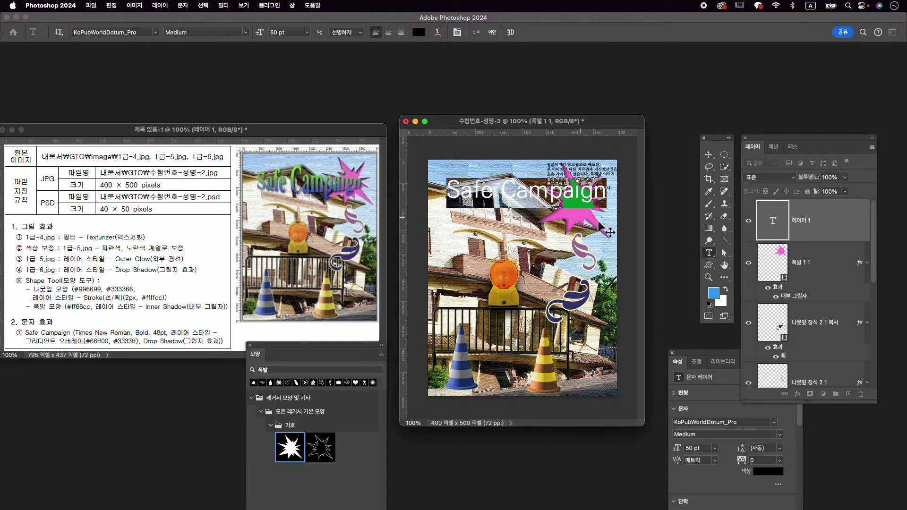
key(super+t)
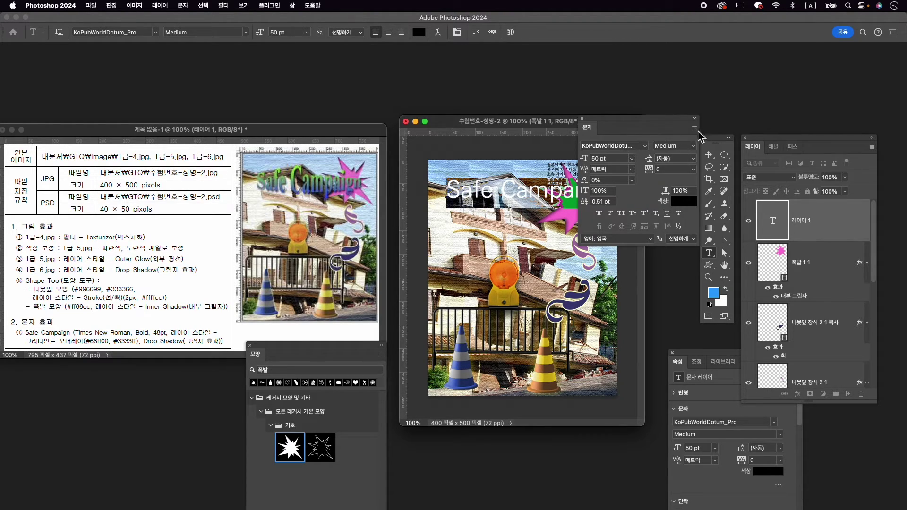
click(628, 145)
text(times)
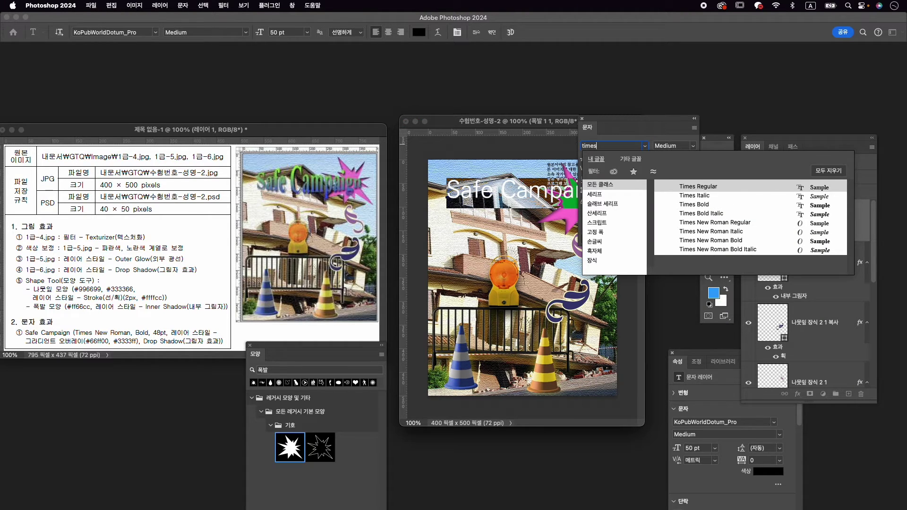
click(746, 241)
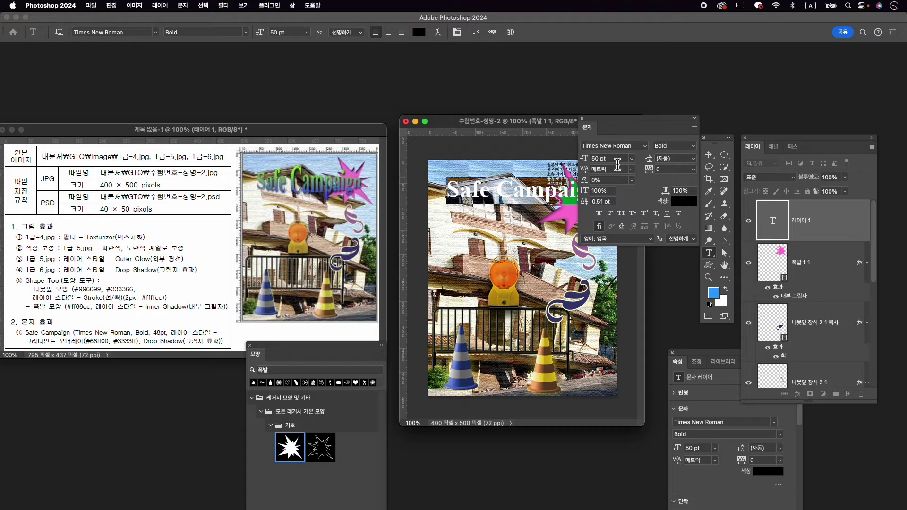
Set the "Safe Campaign" text size to 48 pt and commit the text.
click(586, 158)
key(Down)
key(Down)
key(Down)
key(Return)
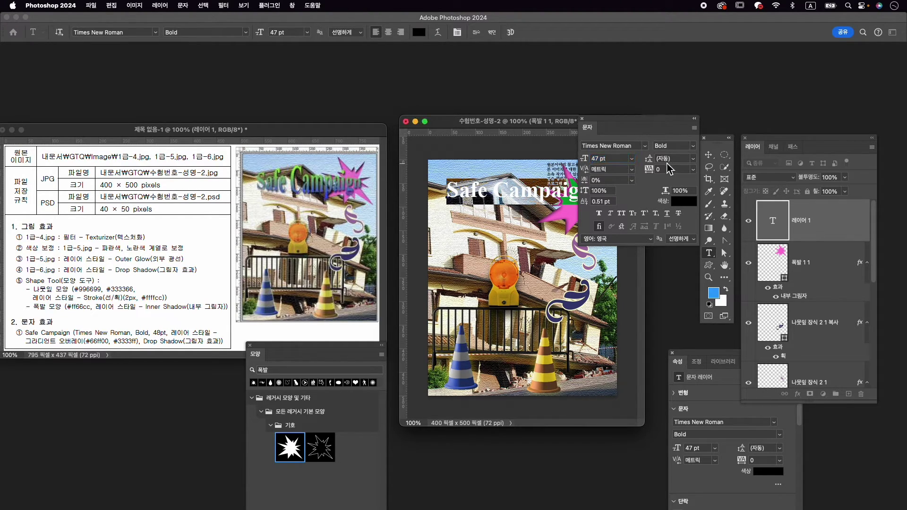
click(602, 160)
key(Up)
key(Return)
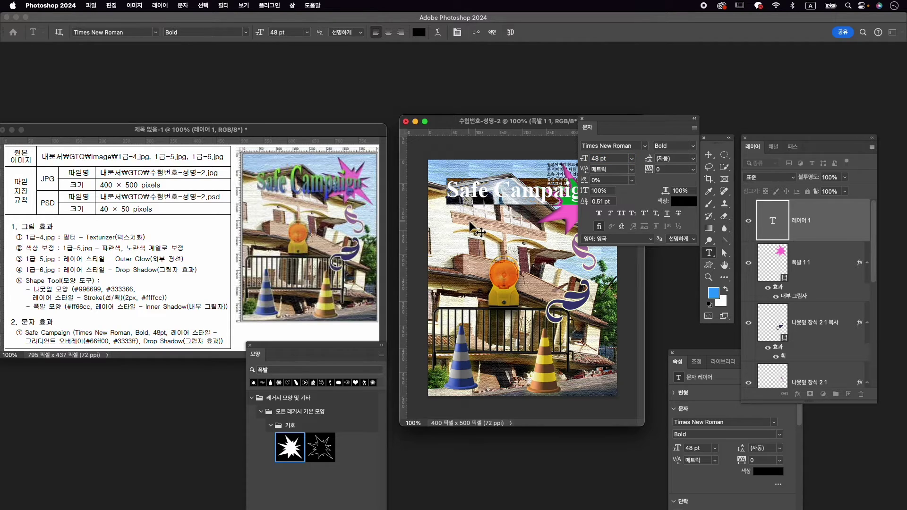
click(492, 32)
Add a Gradient Overlay to the "Safe Campaign" text and set the gradient's starting color stop to #66ff00.
click(798, 394)
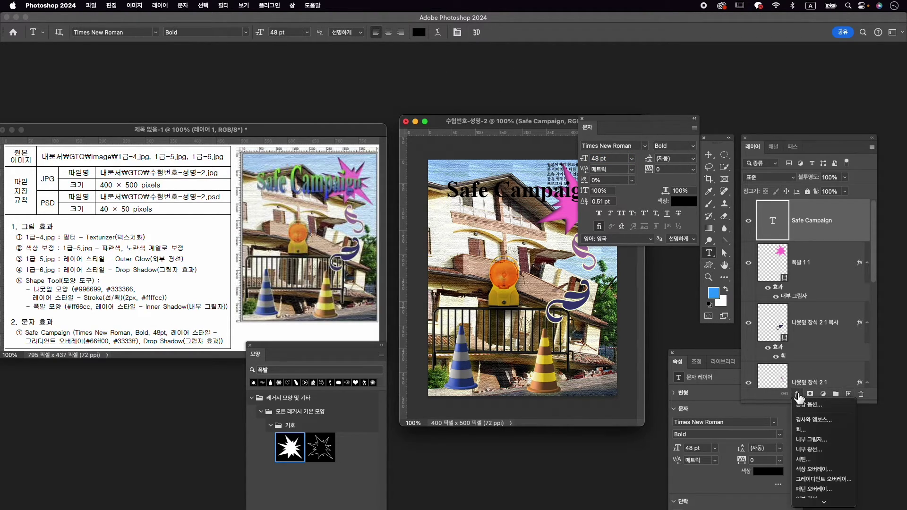
click(822, 479)
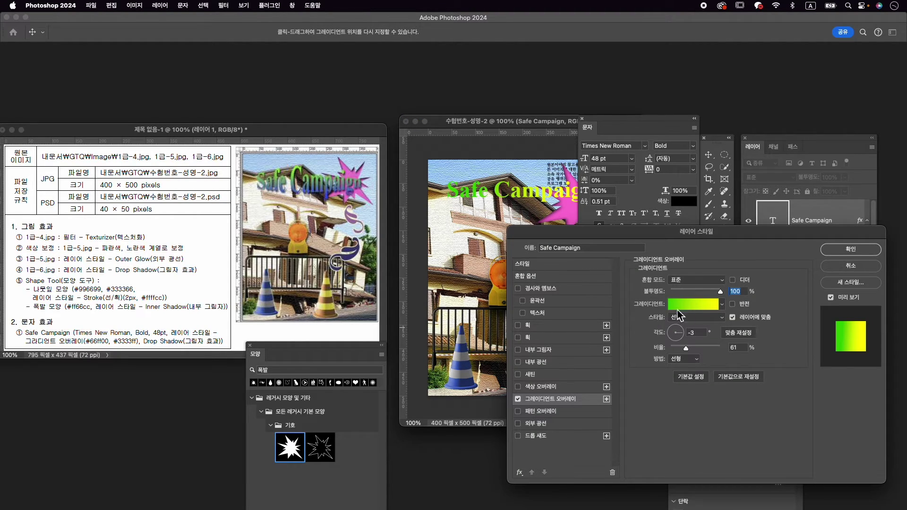
click(692, 304)
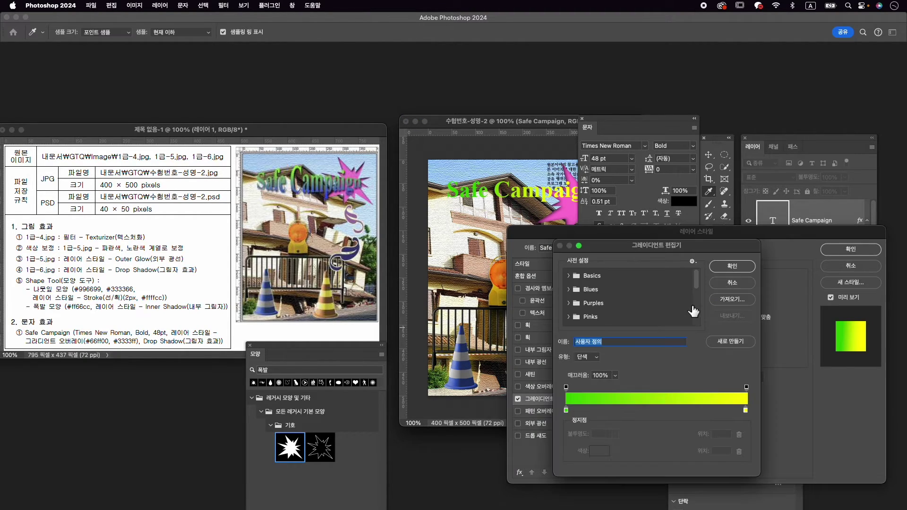
double_click(566, 410)
text(66ff00)
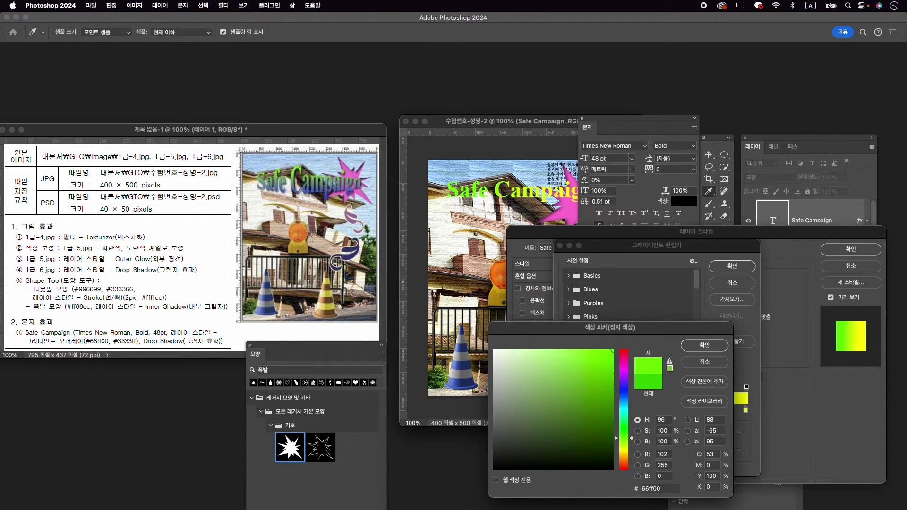
key(Return)
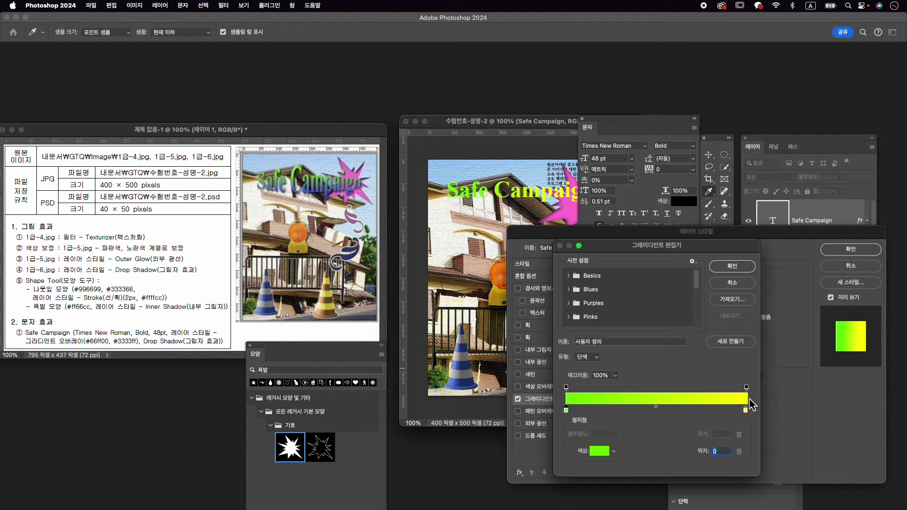
Set the text gradient's ending color stop to #3333ff and accept the gradient.
double_click(745, 411)
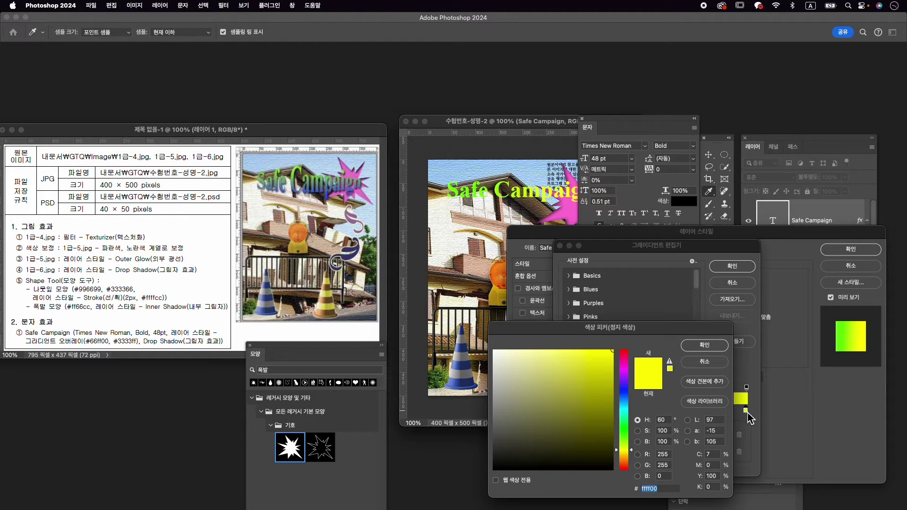
text(3333ff)
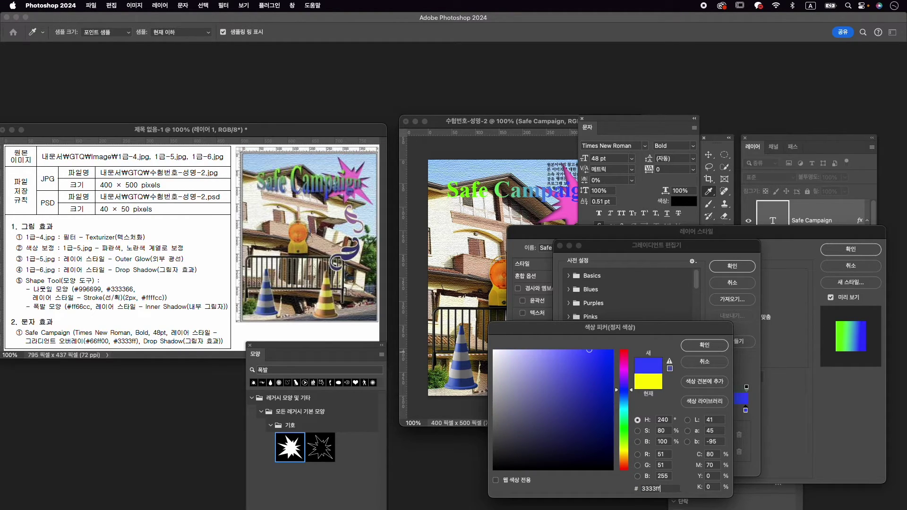
key(Return)
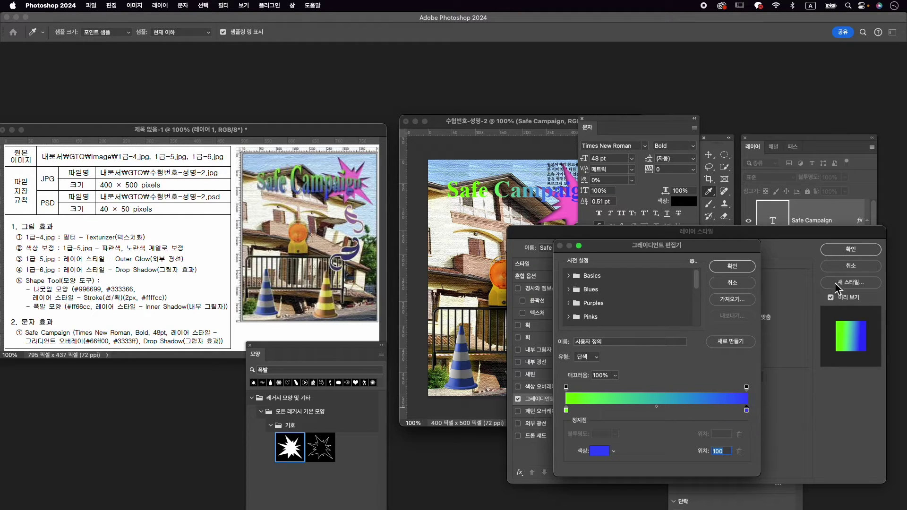
click(735, 267)
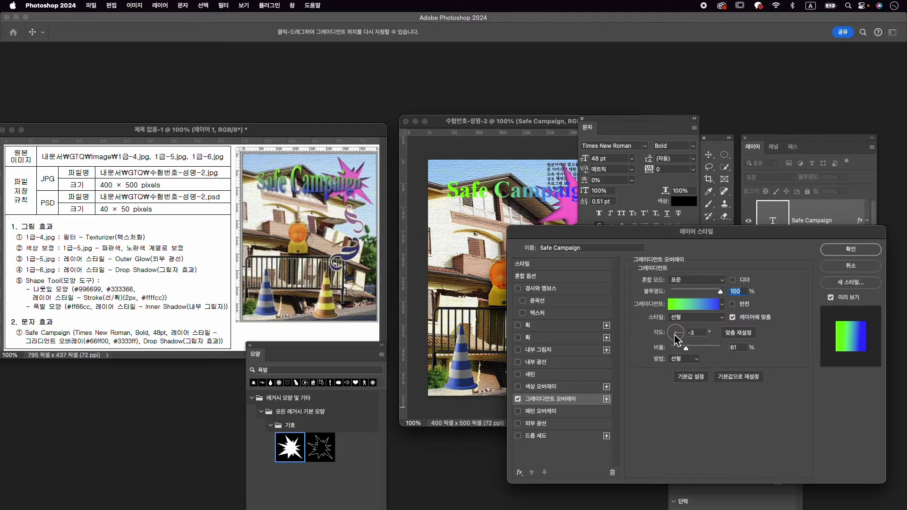
Set the text's Gradient Overlay angle to -91° and add a Drop Shadow to the layer.
drag(678, 340, 675, 343)
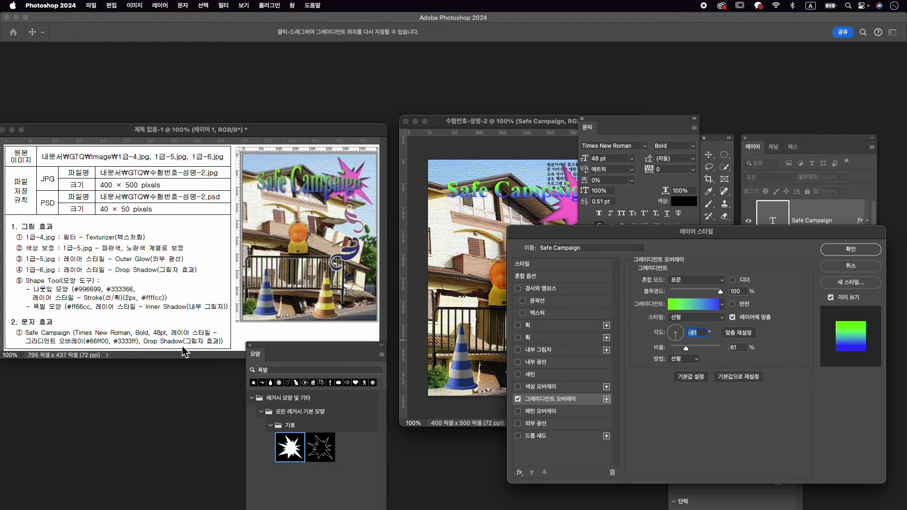
click(544, 436)
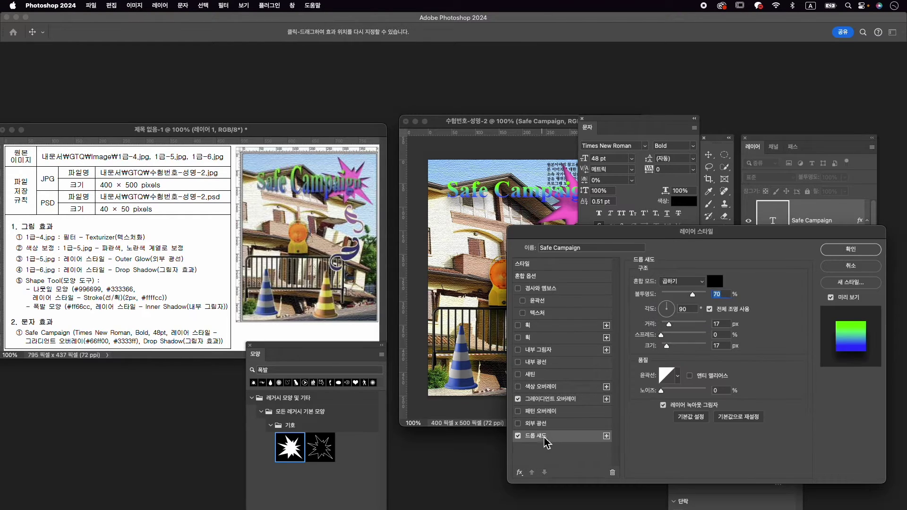
click(847, 249)
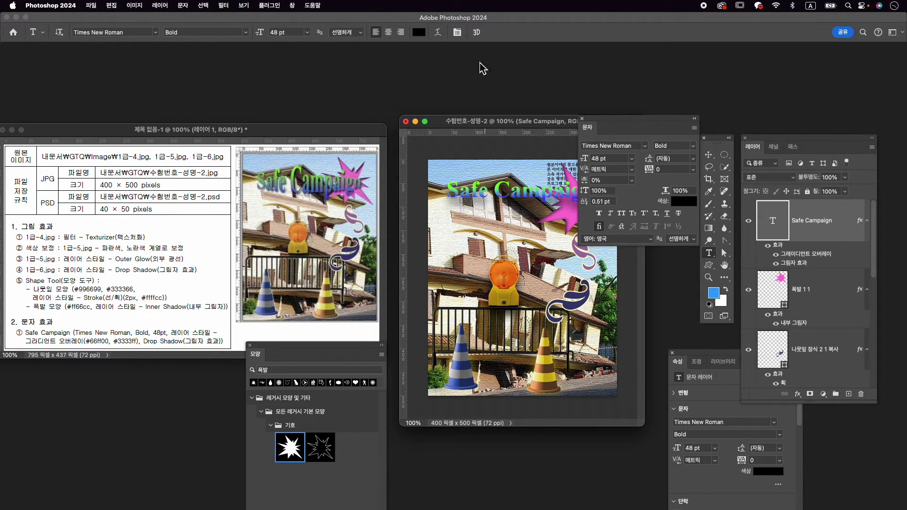
Warp the "Safe Campaign" text with the horizontal Bulge (돌출) style and a bend reduced below +50%.
click(438, 32)
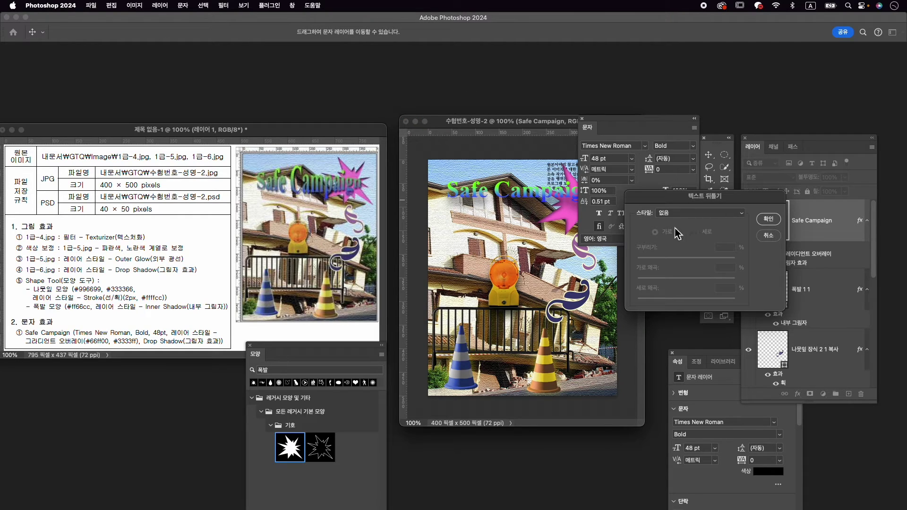
click(689, 213)
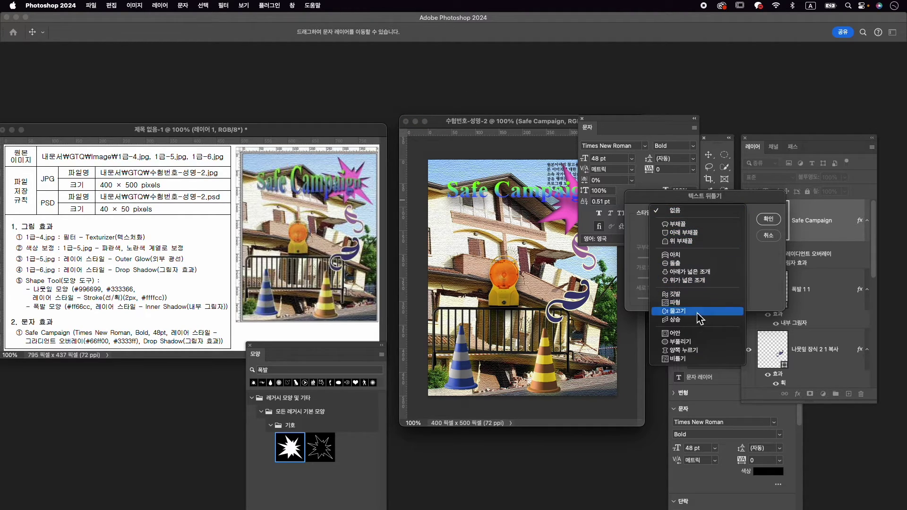
click(689, 342)
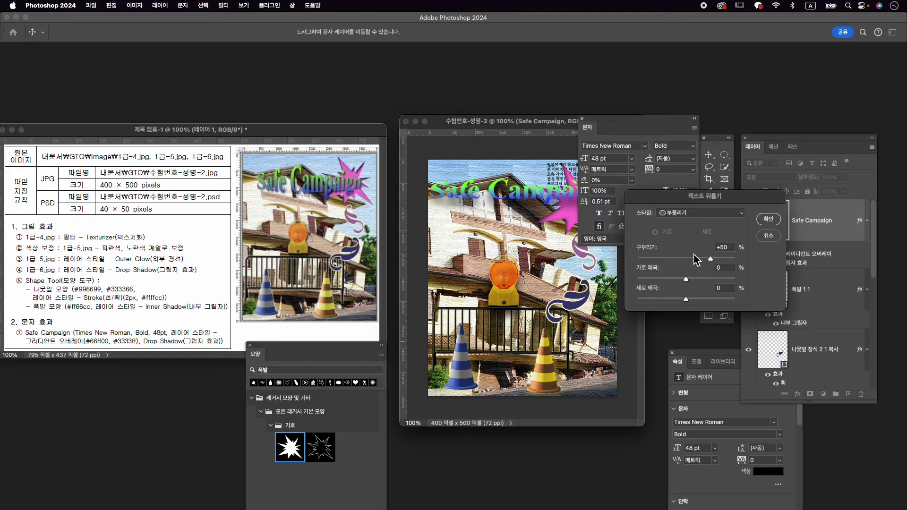
click(699, 213)
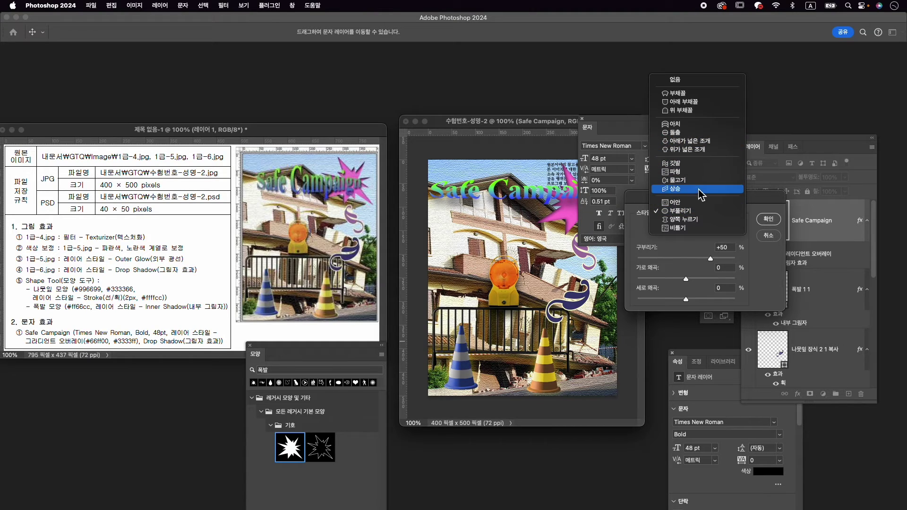
click(710, 134)
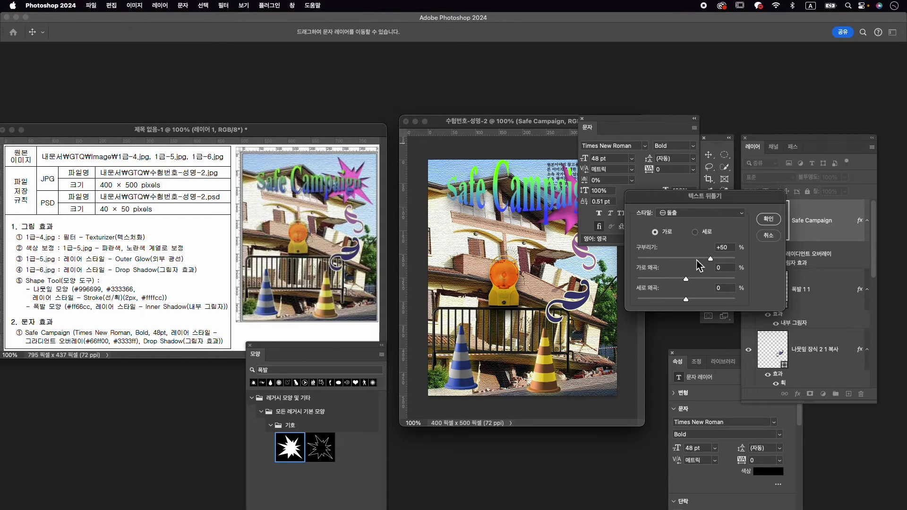
drag(710, 259, 700, 262)
click(769, 219)
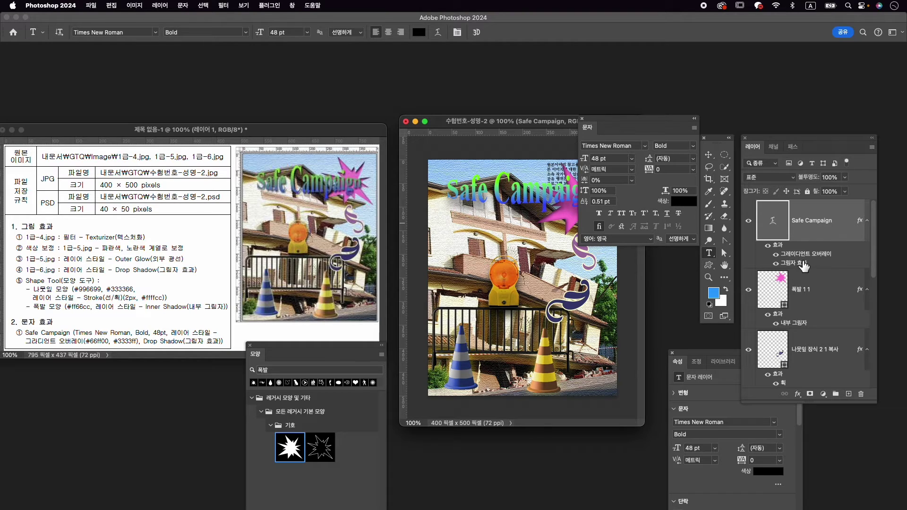
Set the "Safe Campaign" text's Drop Shadow distance to 0 px and size to 6 px.
double_click(801, 268)
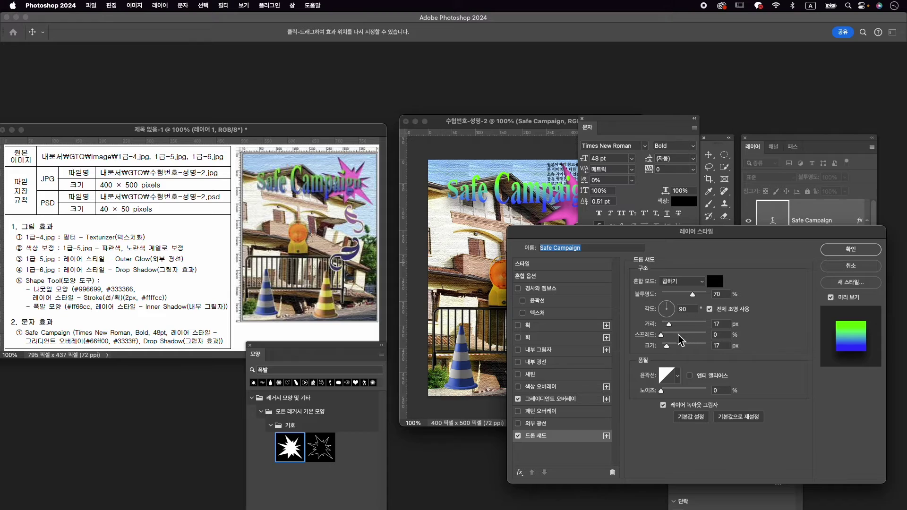
drag(670, 328, 665, 346)
click(850, 249)
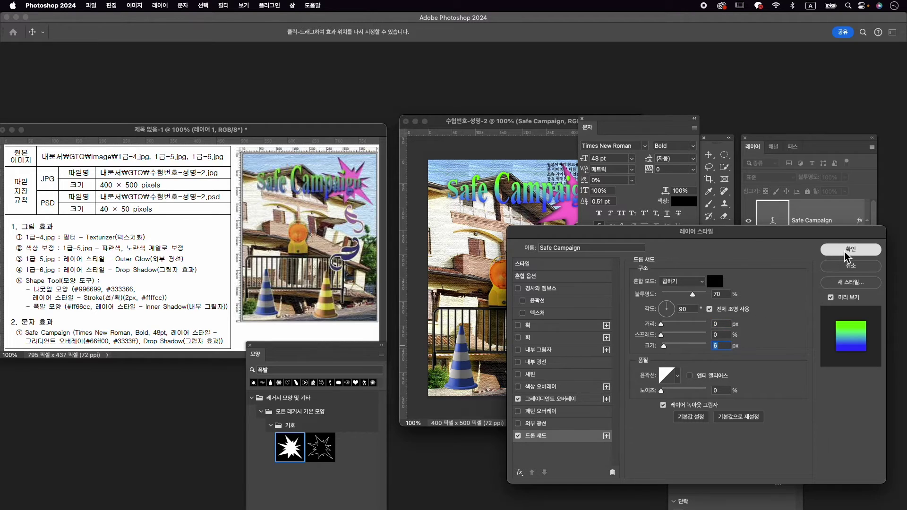
Reposition the "Safe Campaign" text with Free Transform to about X 191.2, Y 78.07 px, and dismiss the character settings.
key(super+t)
drag(530, 191, 528, 197)
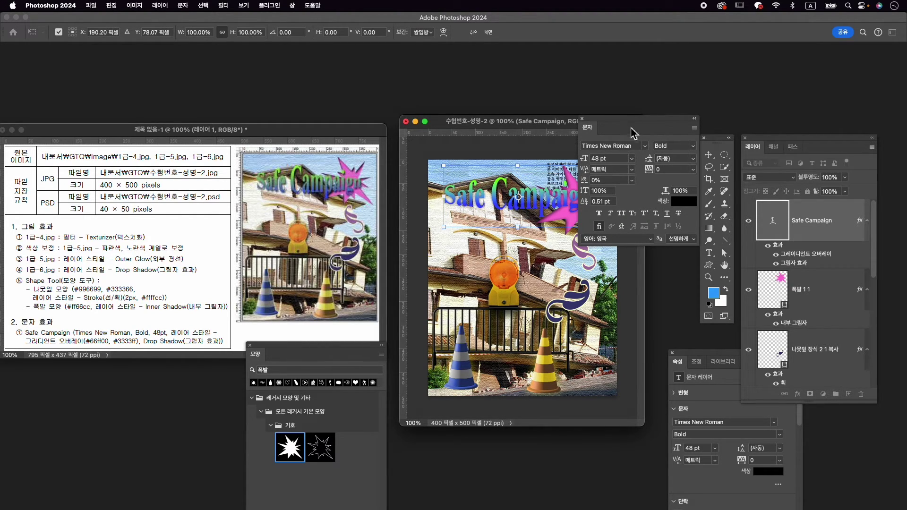
drag(635, 126, 731, 99)
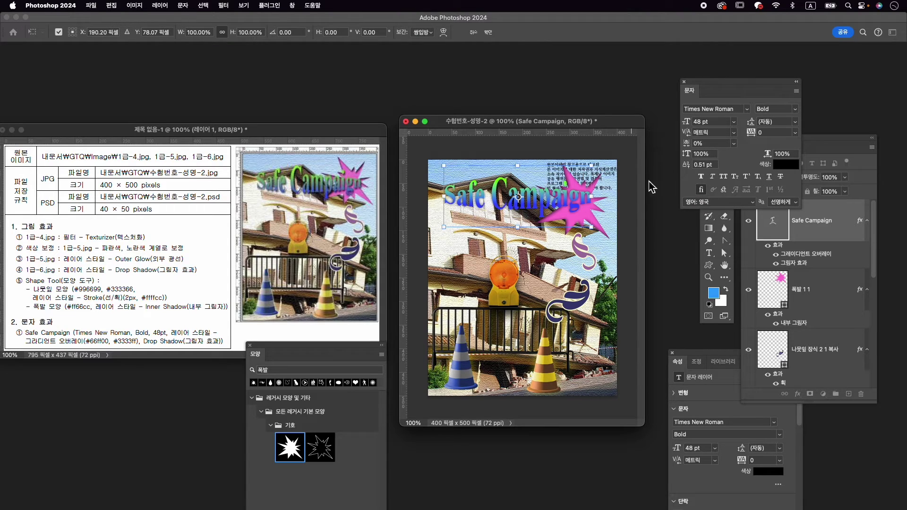
key(Right)
key(Down)
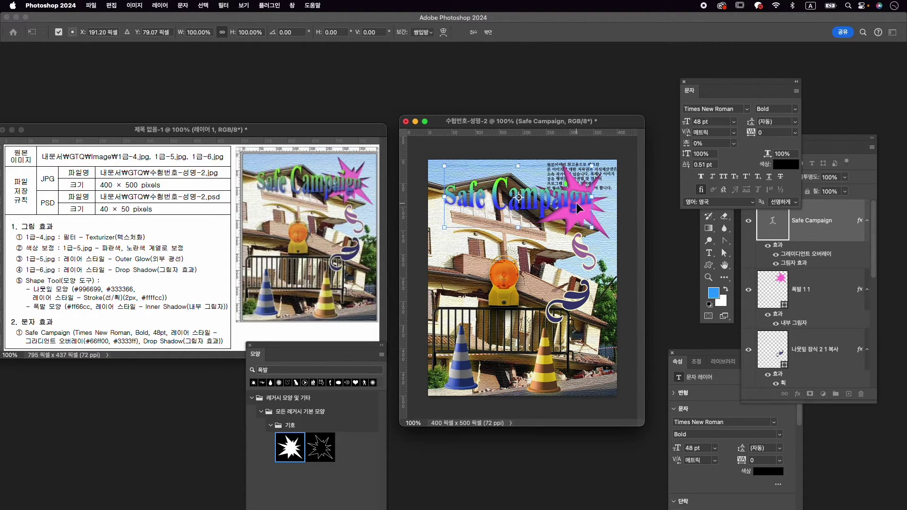
key(Down)
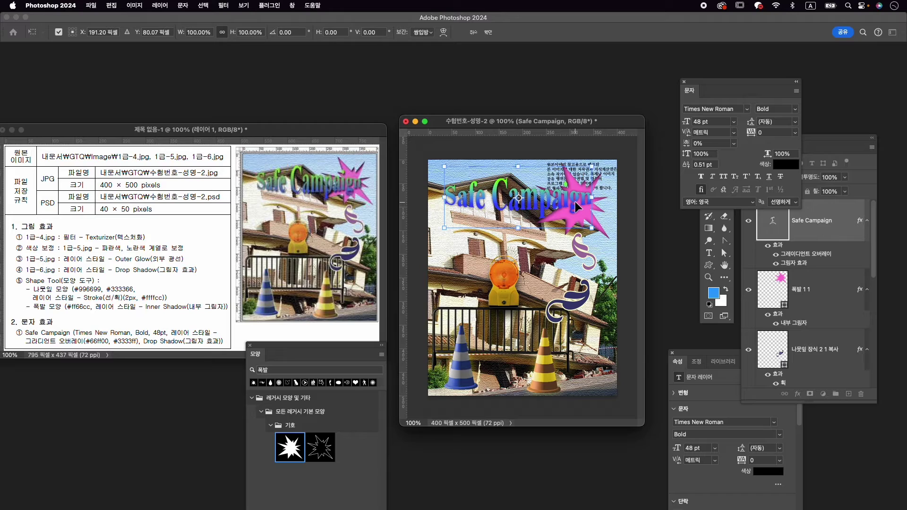
key(Up)
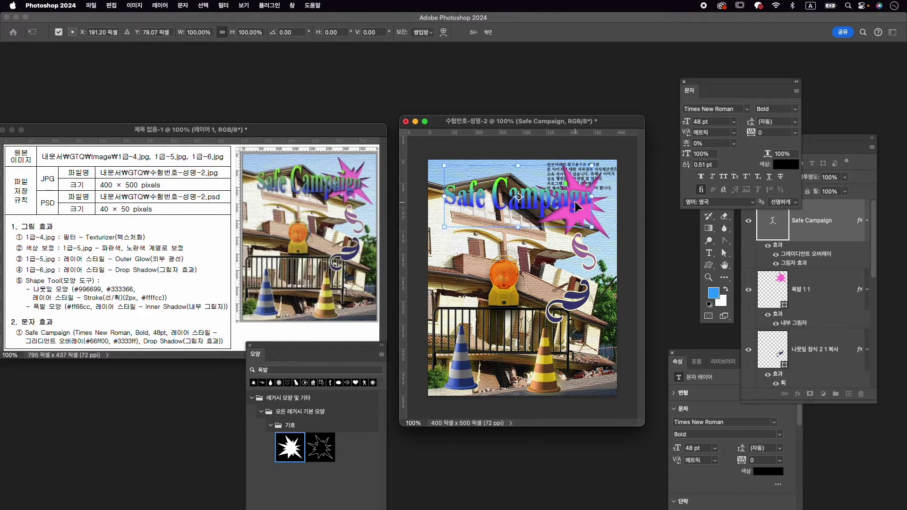
key(Return)
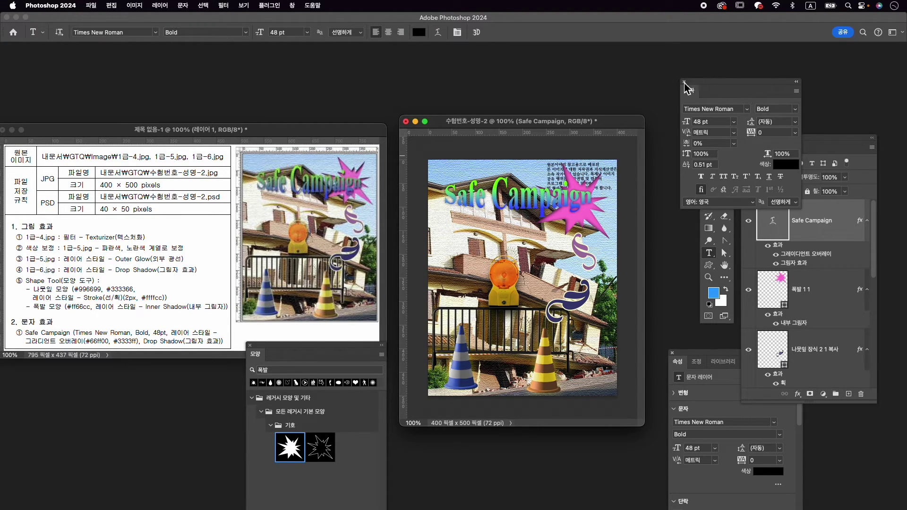
click(684, 82)
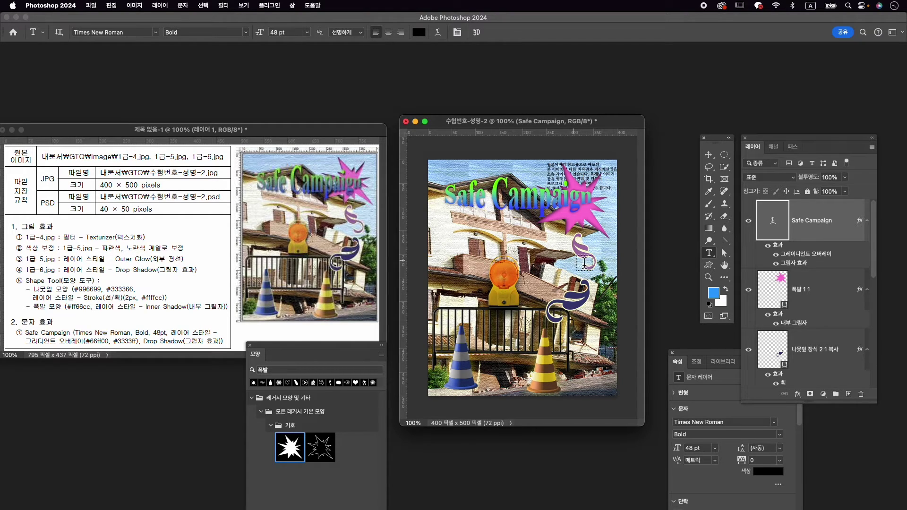
Export the composite as 수험번호-성명-2.jpg into the GTQ folder.
key(v)
click(91, 5)
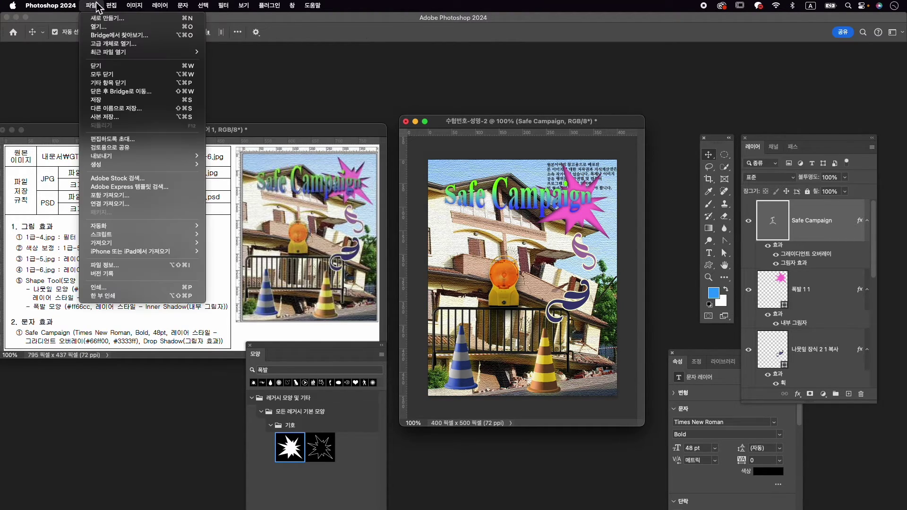
click(152, 156)
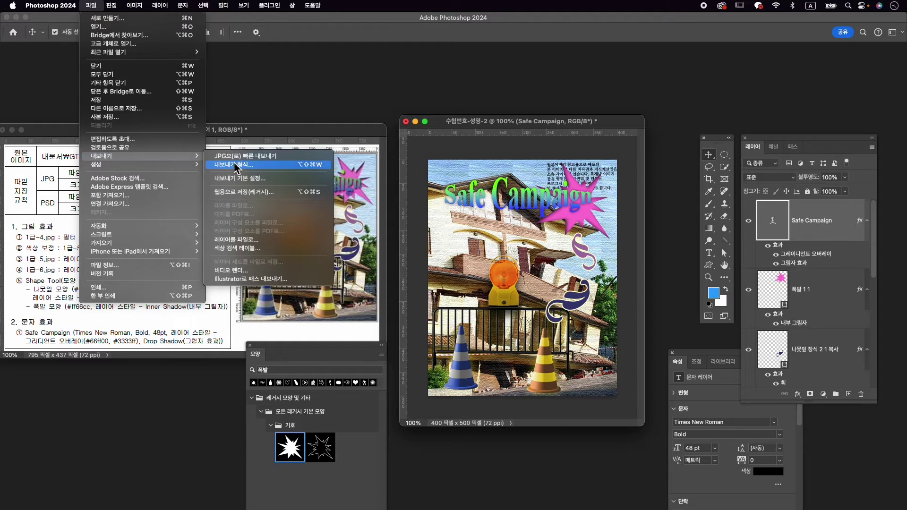
click(252, 158)
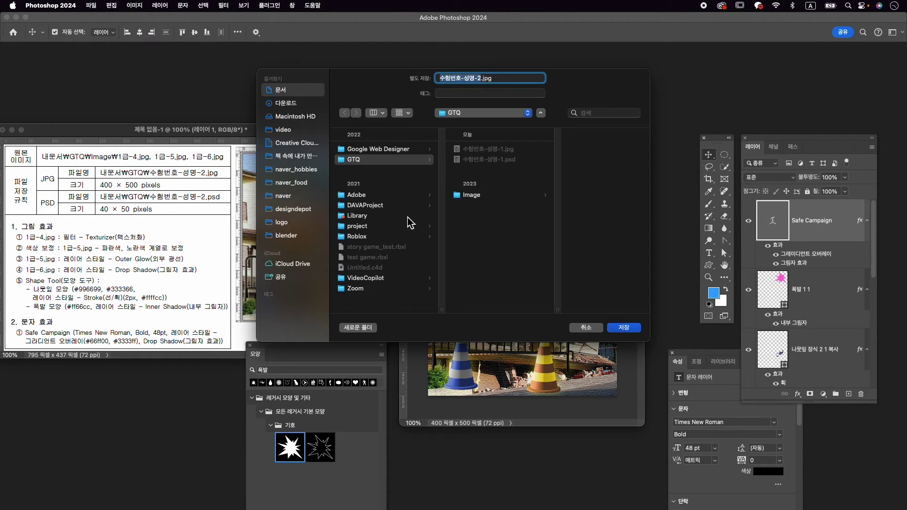
click(373, 161)
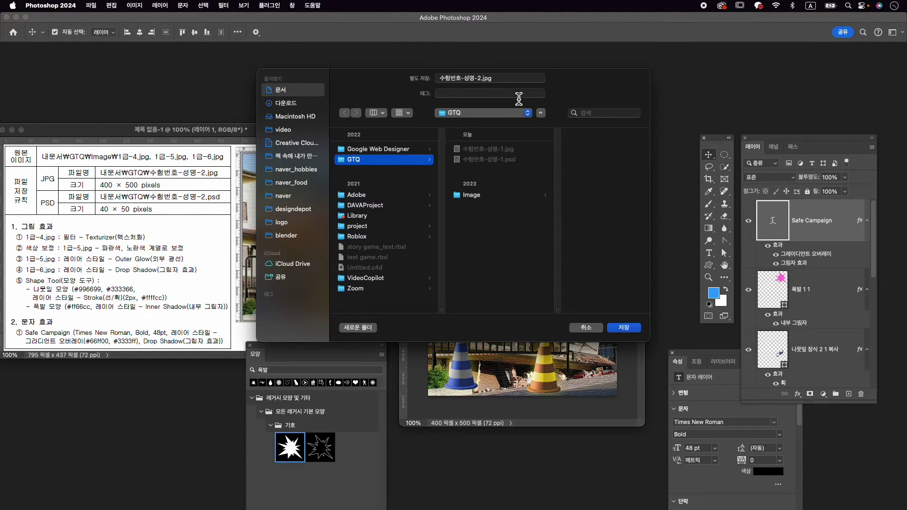
click(625, 327)
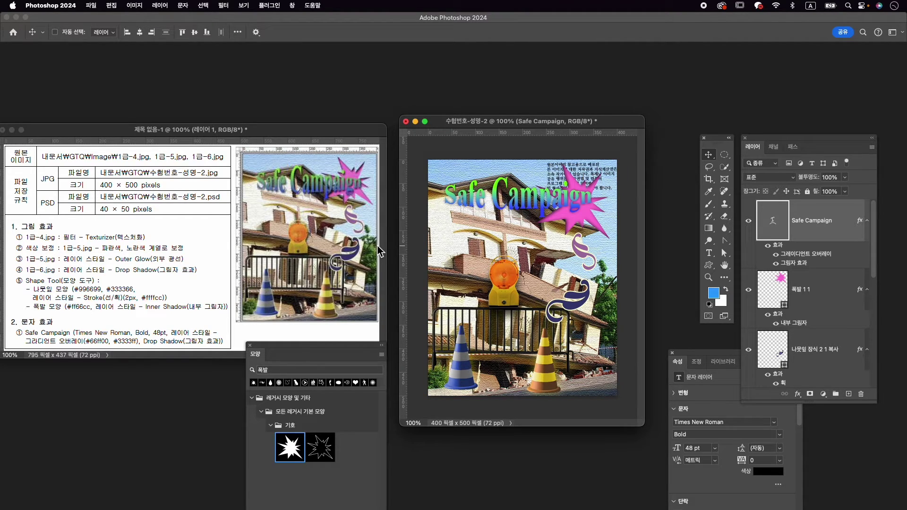
Resize the image to 40 × 50 pixels.
key(super+alt+i)
text(40)
key(Tab)
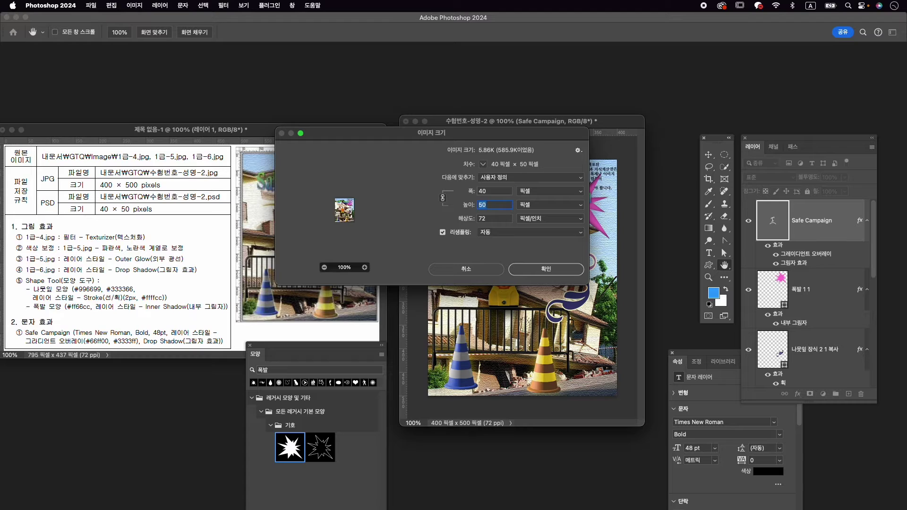
click(562, 270)
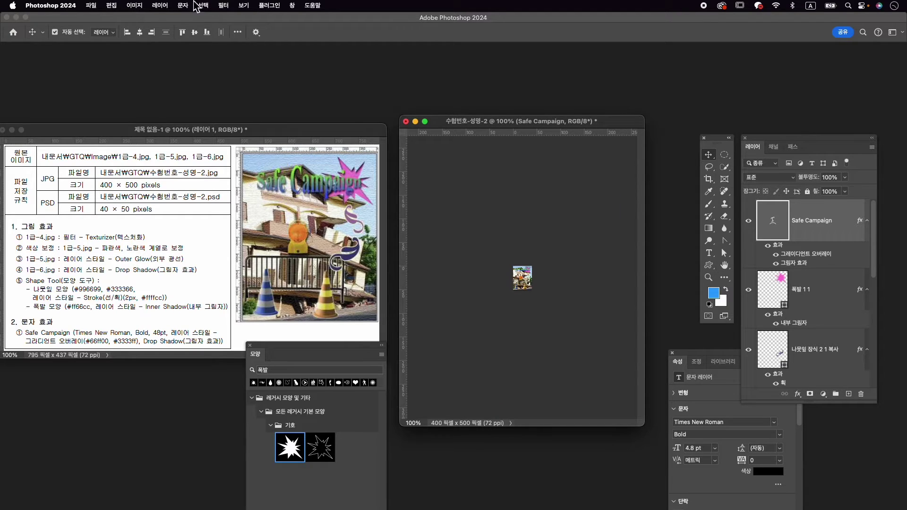
Save the reduced document as 수험번호-성명-2.psd in the GTQ folder.
click(97, 5)
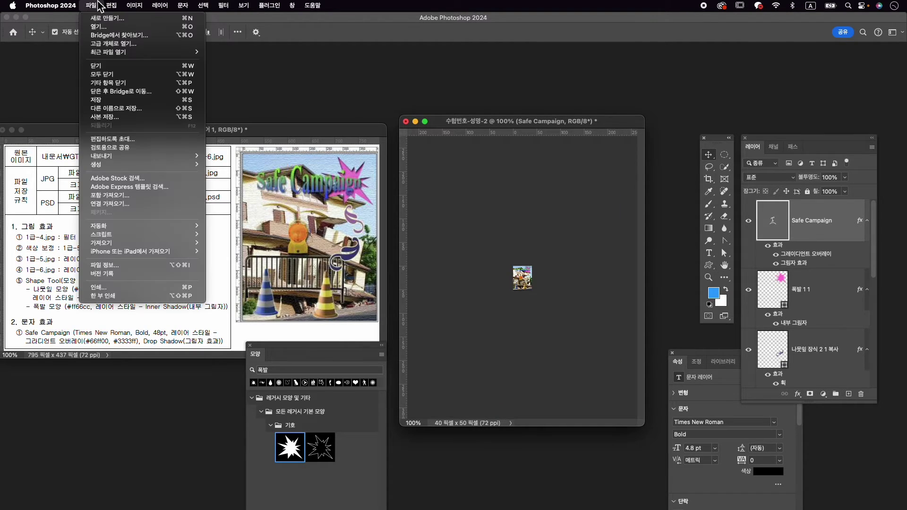
click(116, 109)
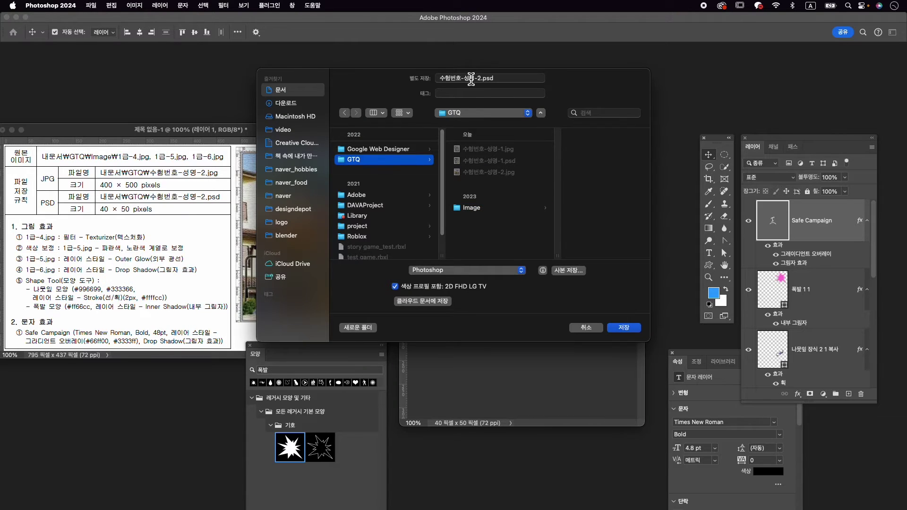
click(628, 328)
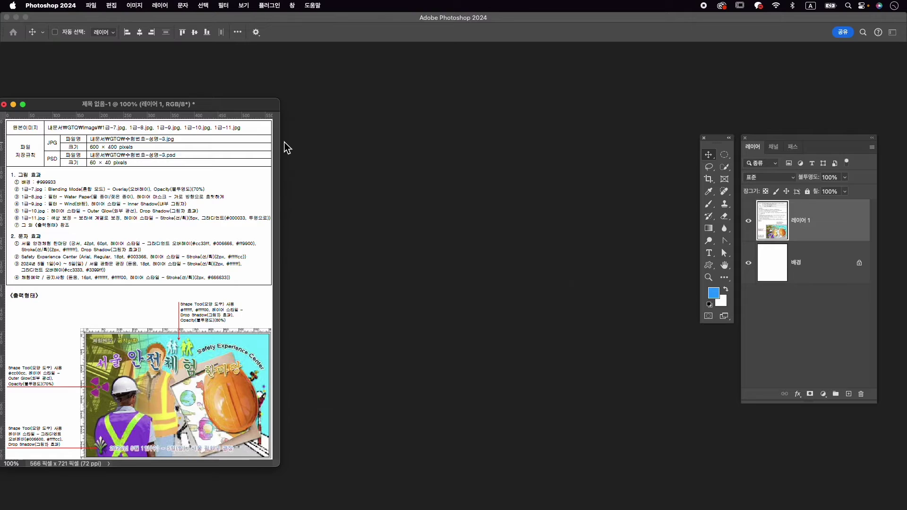
Create a 600 × 400 pixel document named 수험번호-성명-3 and place its window beside the exam instructions.
key(super+n)
key(Caps_Lock)
text(ㅜ)
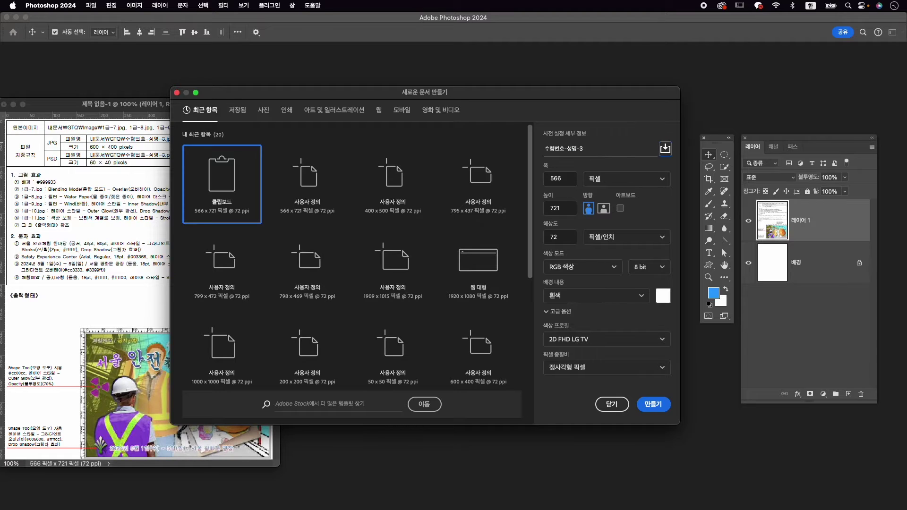
key(Tab)
text(600)
key(Tab)
text(4)
click(658, 404)
drag(178, 67, 470, 135)
drag(596, 338, 640, 375)
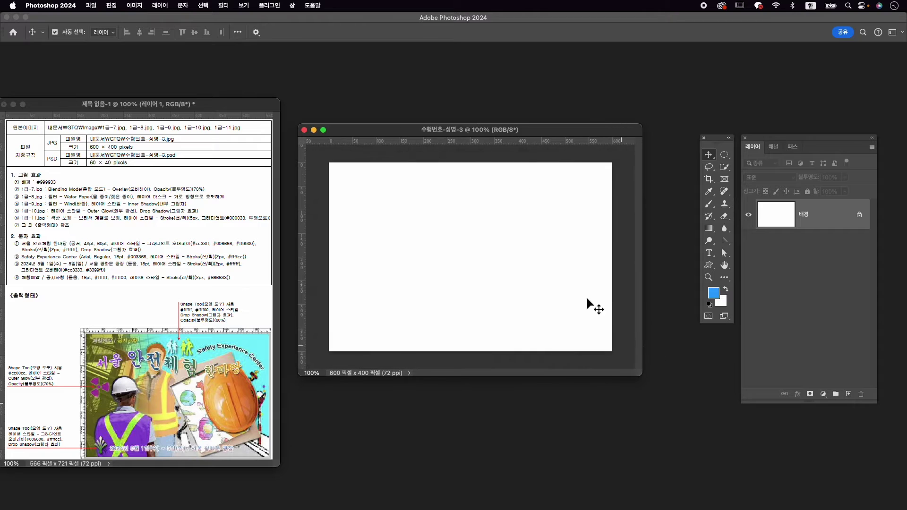
mouse_move(519, 129)
mouse_down()
mouse_move(502, 111)
mouse_move(508, 119)
mouse_up()
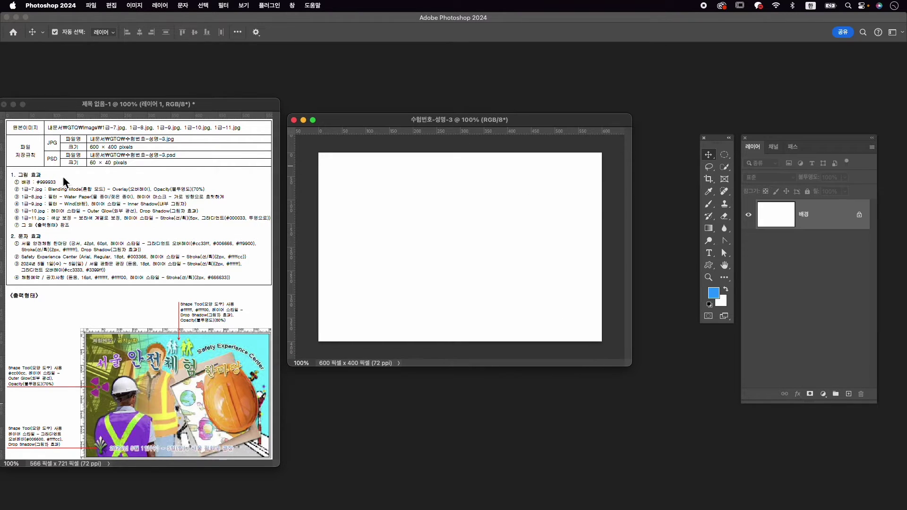
Set the background color to #999933.
click(721, 301)
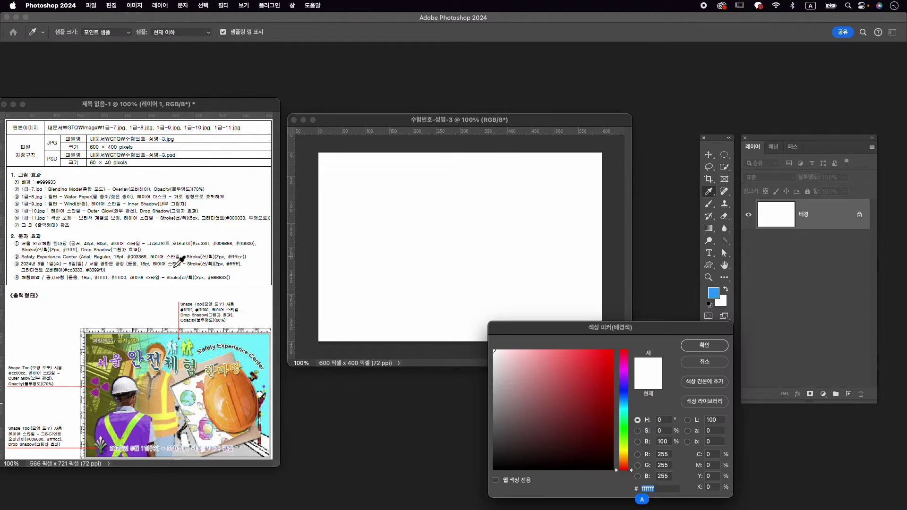
text(999933)
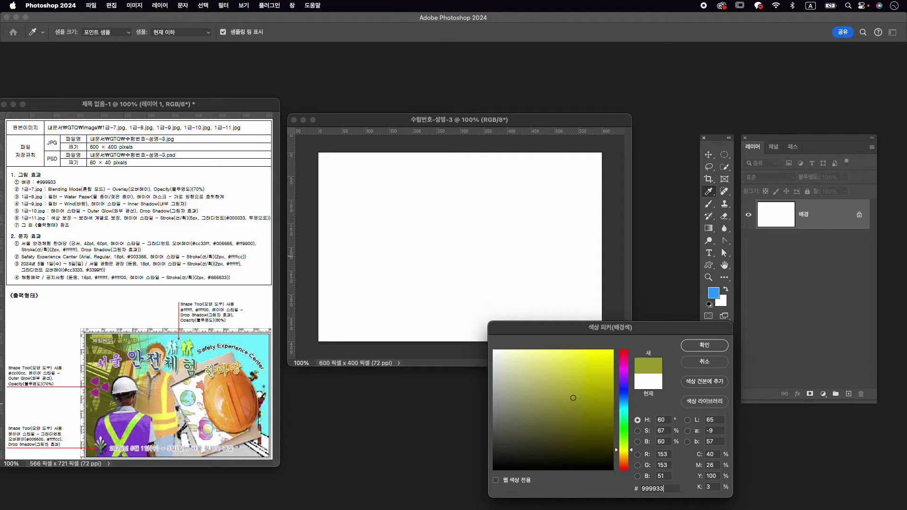
key(Return)
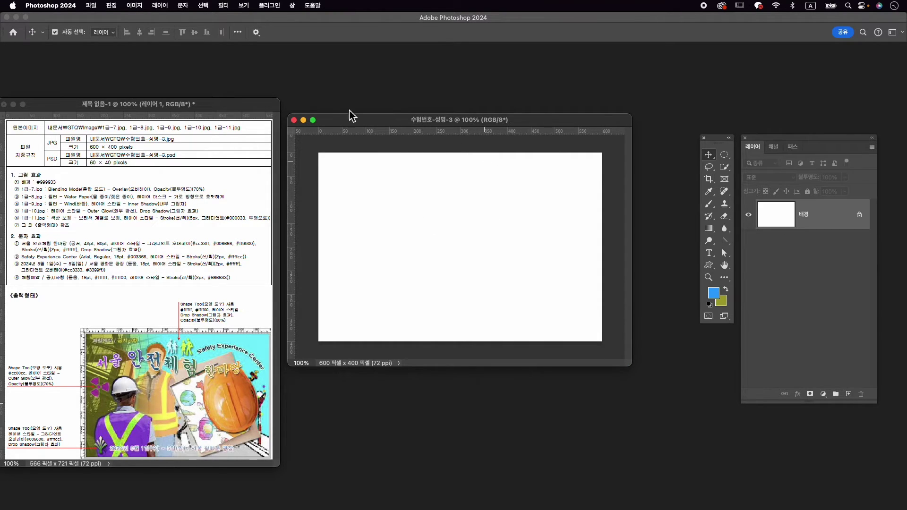
Fill the canvas of the new document with the background color.
click(112, 6)
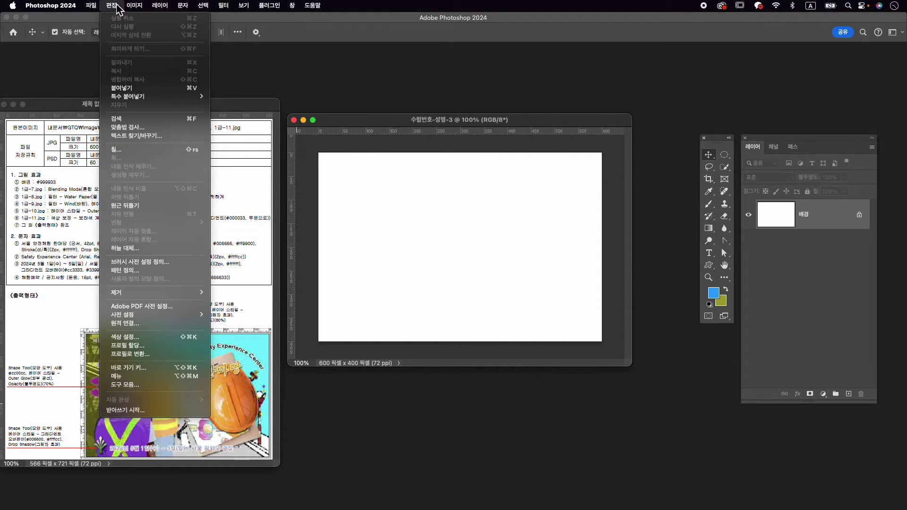
click(151, 150)
click(484, 154)
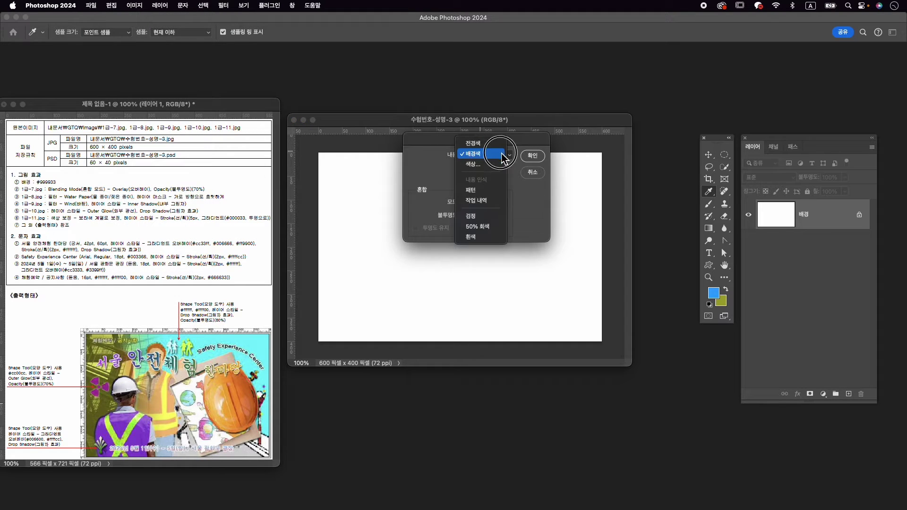
click(502, 153)
click(533, 156)
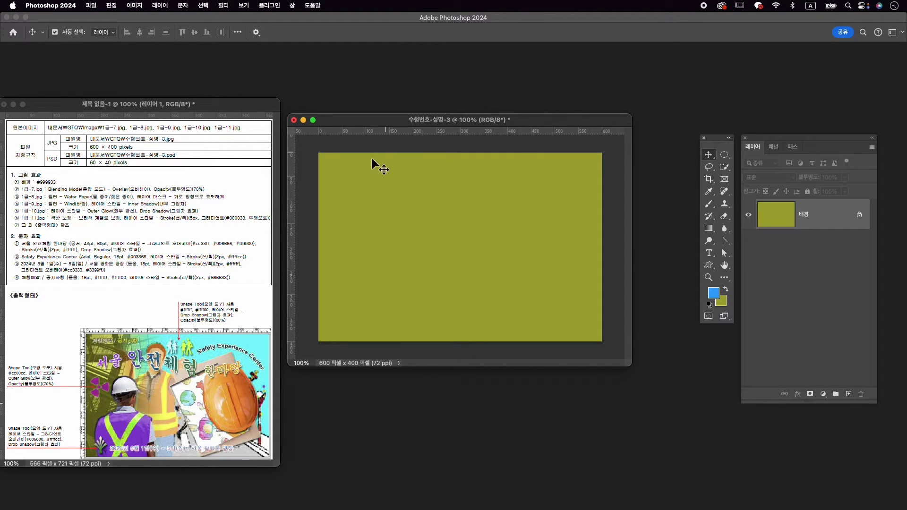
Open 1급-7.jpg from the Image folder, copy its picture into the 수험번호-성명-3 document, and close the source file.
key(super+o)
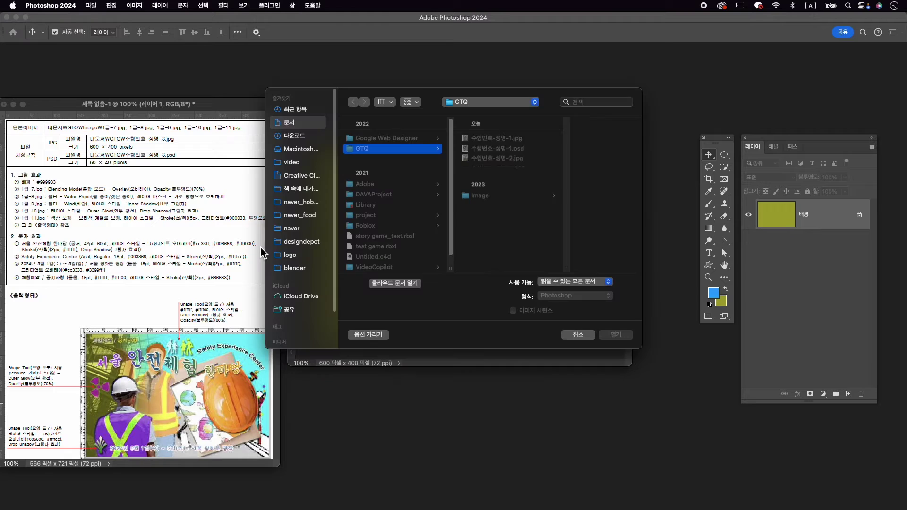
click(561, 210)
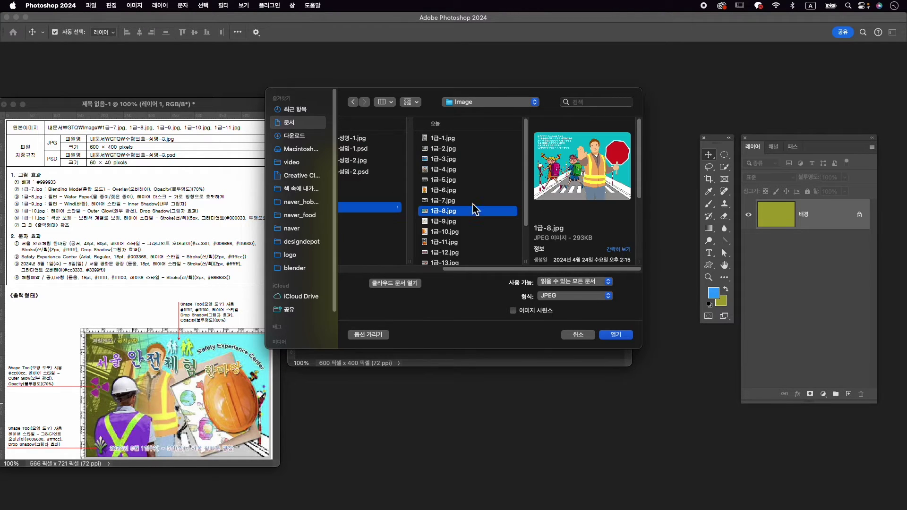
click(472, 202)
click(616, 334)
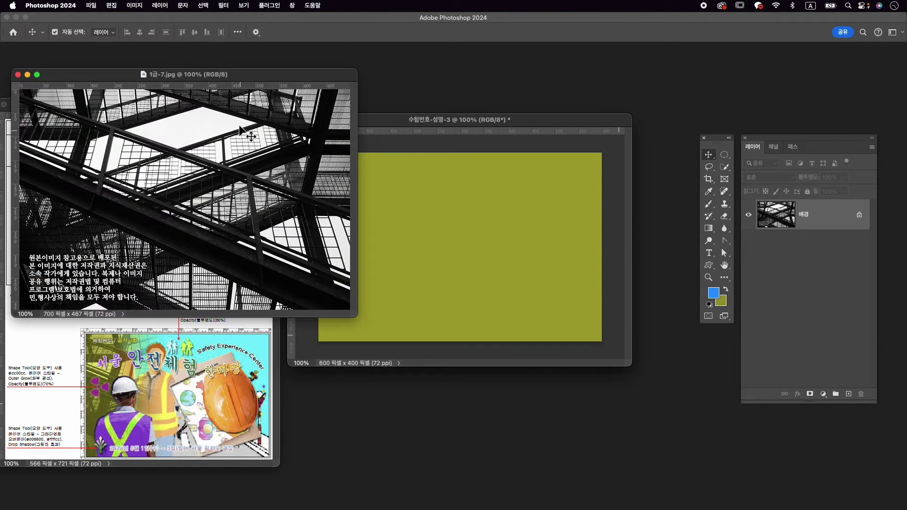
drag(242, 78, 528, 73)
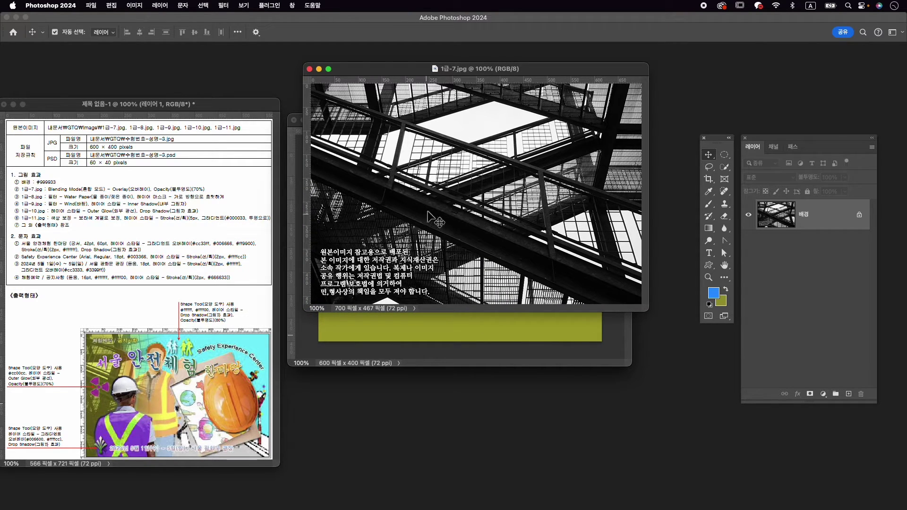
drag(434, 208, 500, 228)
click(310, 70)
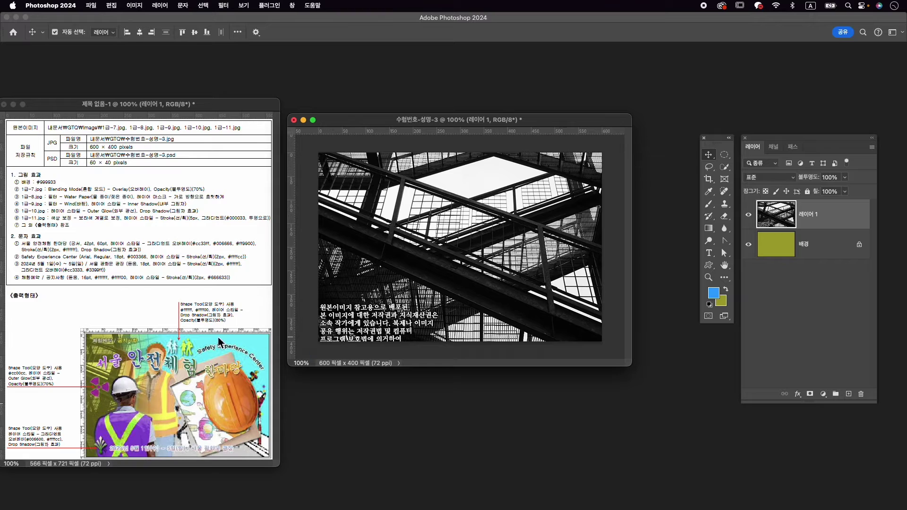
Reposition the steel-structure photo so that it covers the whole canvas and its beams line up with the reference composite.
drag(417, 238, 418, 253)
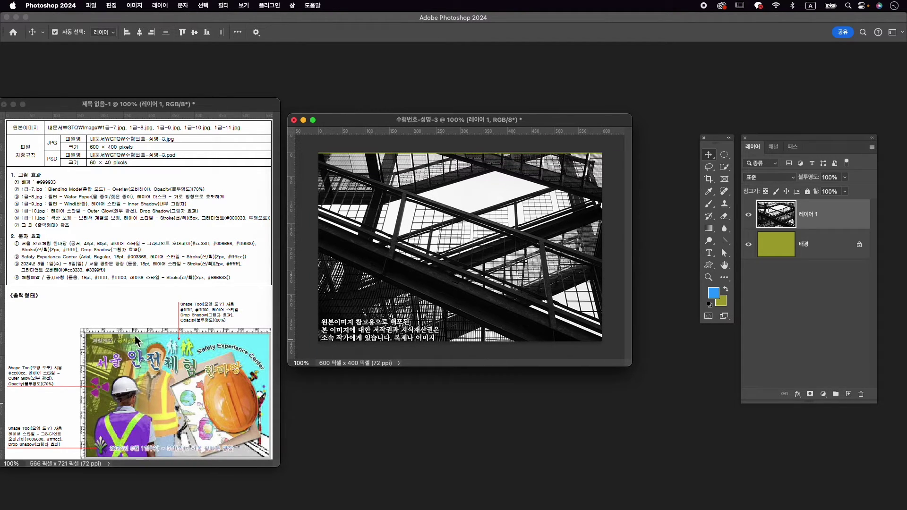
drag(443, 185, 437, 186)
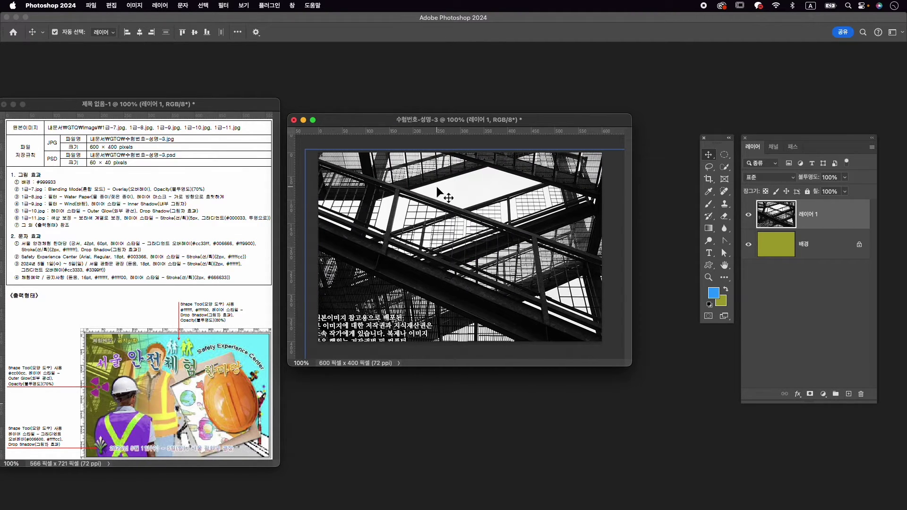
key(Left)
key(Left)
key(Down)
key(Left)
key(Left)
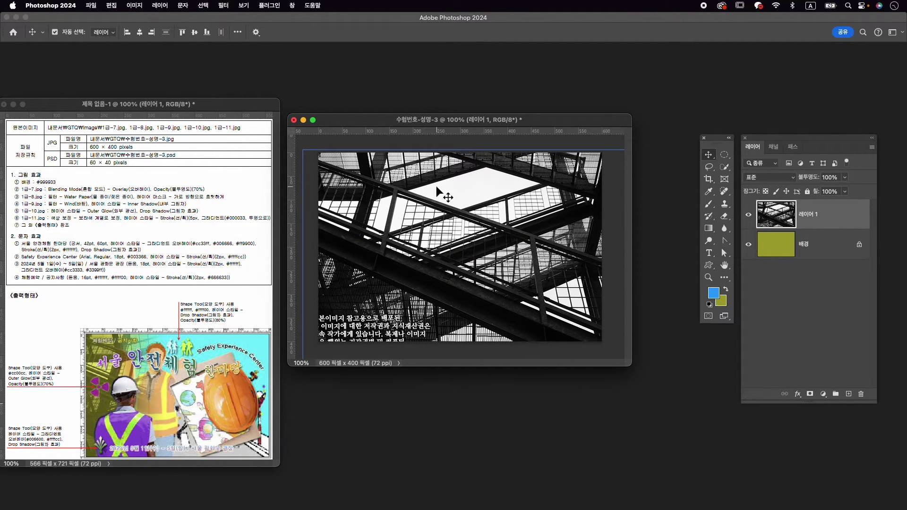
key(Left)
key(Left)
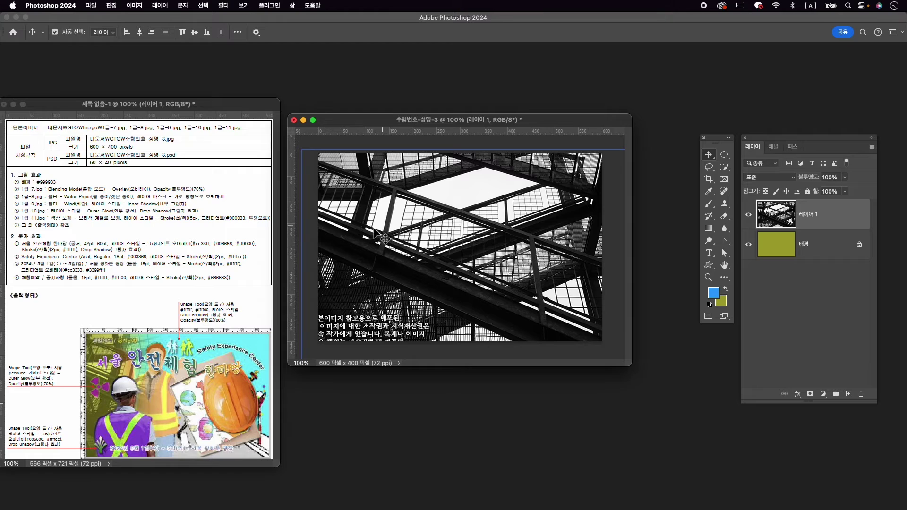
Scale the steel-structure photo proportionally to about 92.57% and center it vertically on the canvas.
key(super+t)
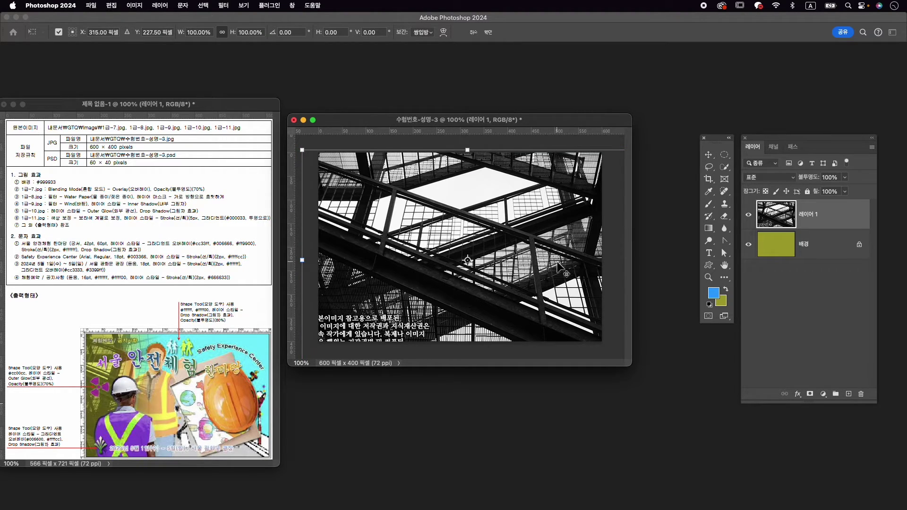
key(super+0)
drag(613, 355, 598, 331)
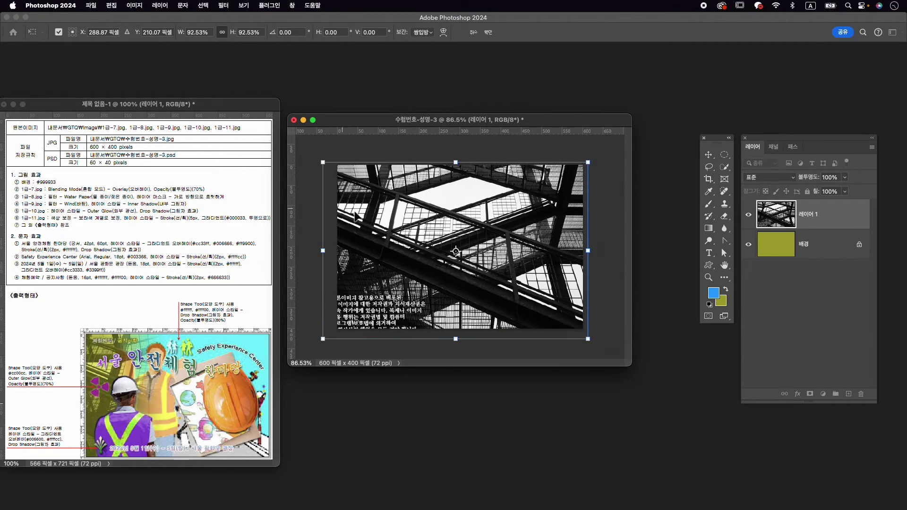
drag(433, 223, 433, 219)
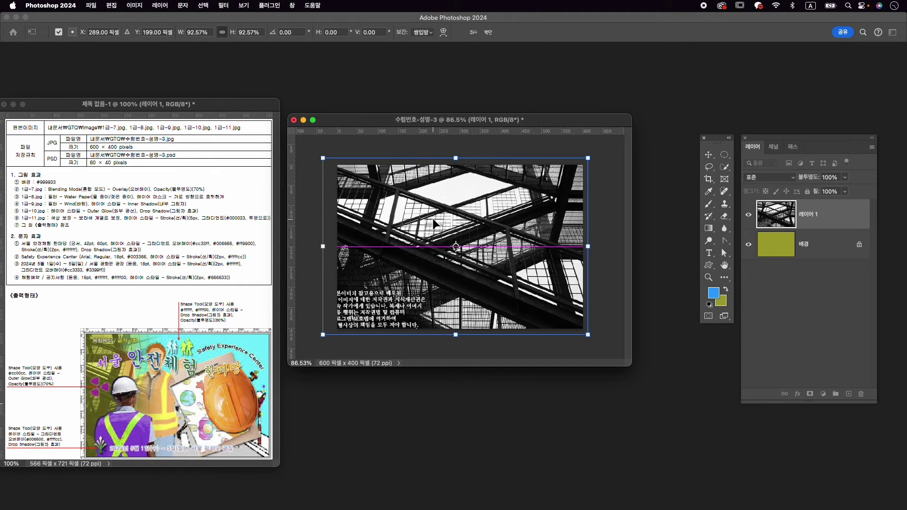
scroll(490, 233, down, 2)
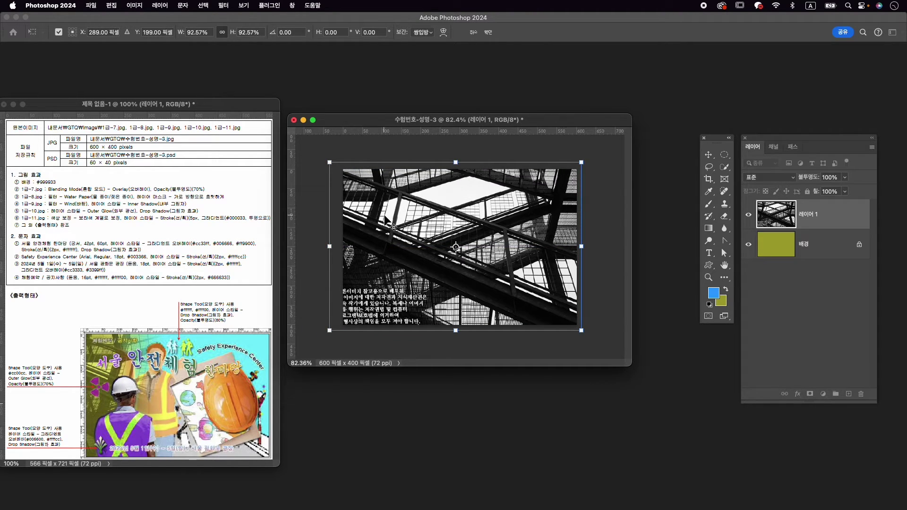
scroll(385, 219, up, 2)
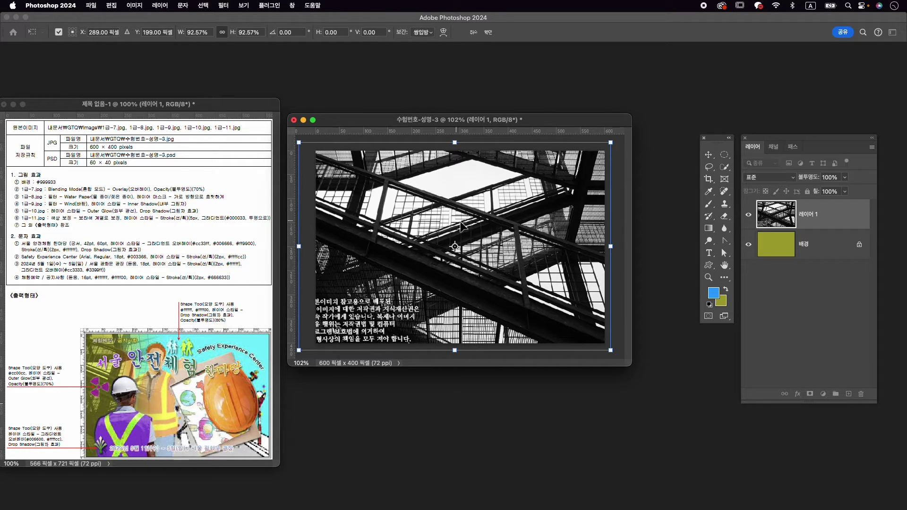
Nudge the scaled photo 5 pixels down and about 6 pixels to the right, and apply the transformation.
key(Down)
key(Down)
key(Down)
key(Down)
key(Down)
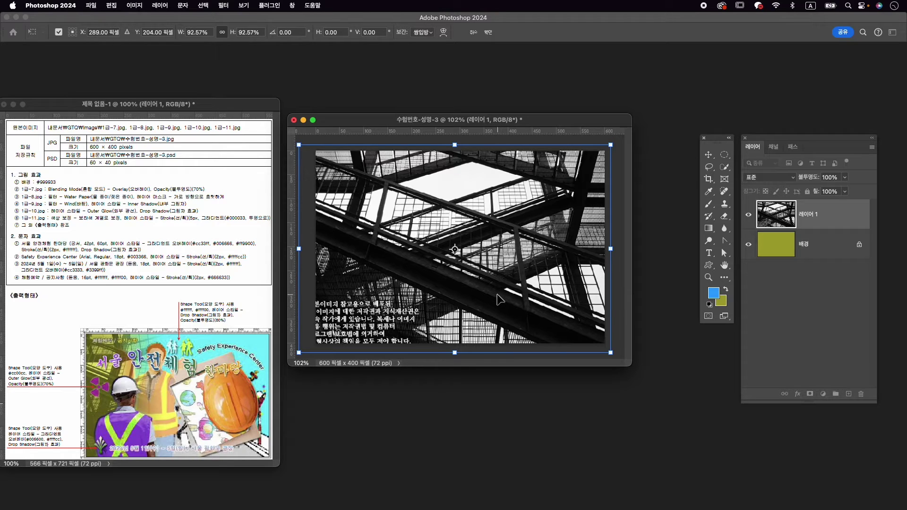
key(Right)
key(Right)
key(Right)
key(Right)
key(Right)
key(Right)
key(Right)
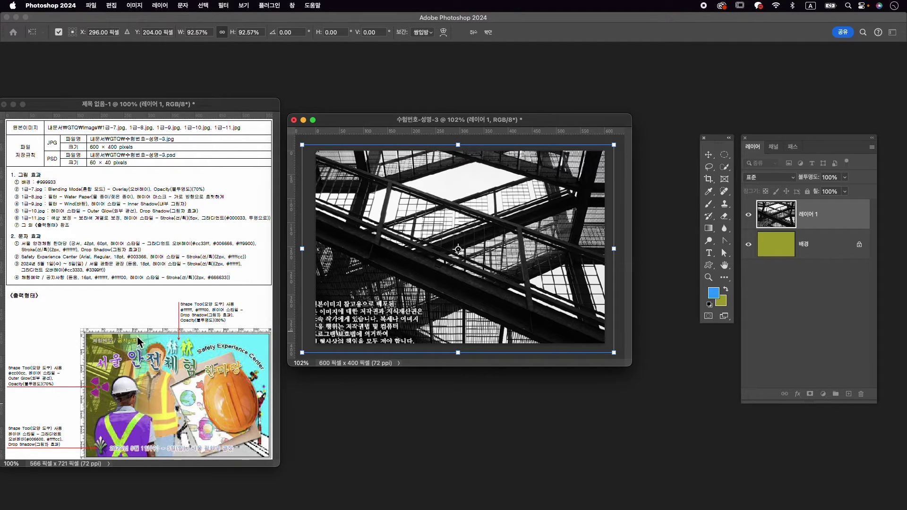
key(Left)
key(Return)
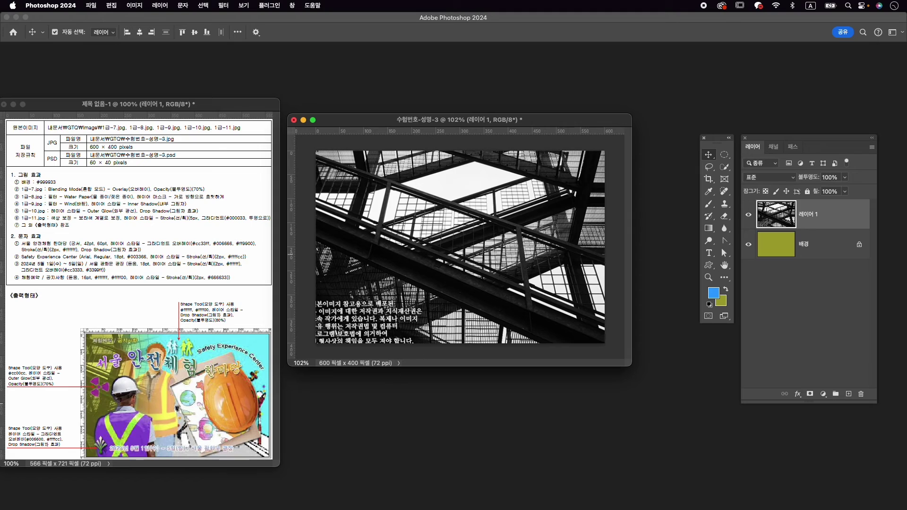
Rename the photo layer 1-7 and set its blending mode to Overlay (오버레이) with 70% opacity.
double_click(813, 216)
text(1-7)
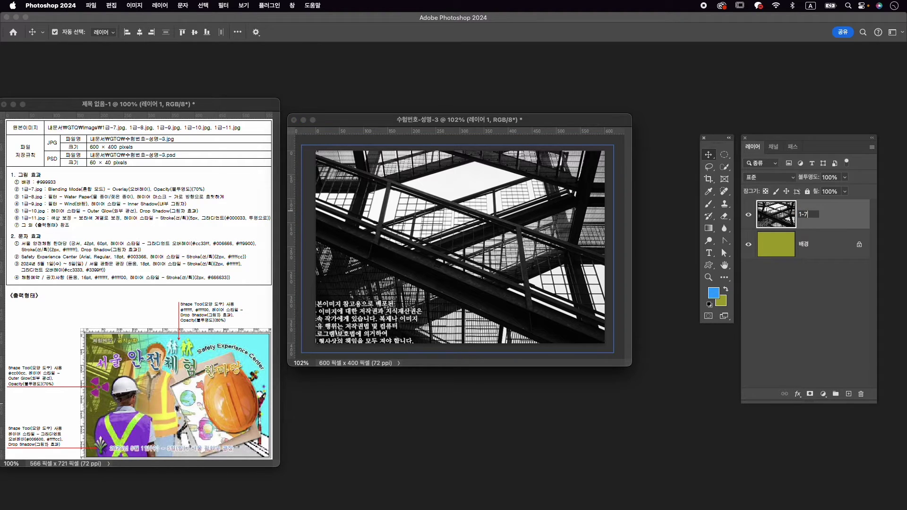
key(Return)
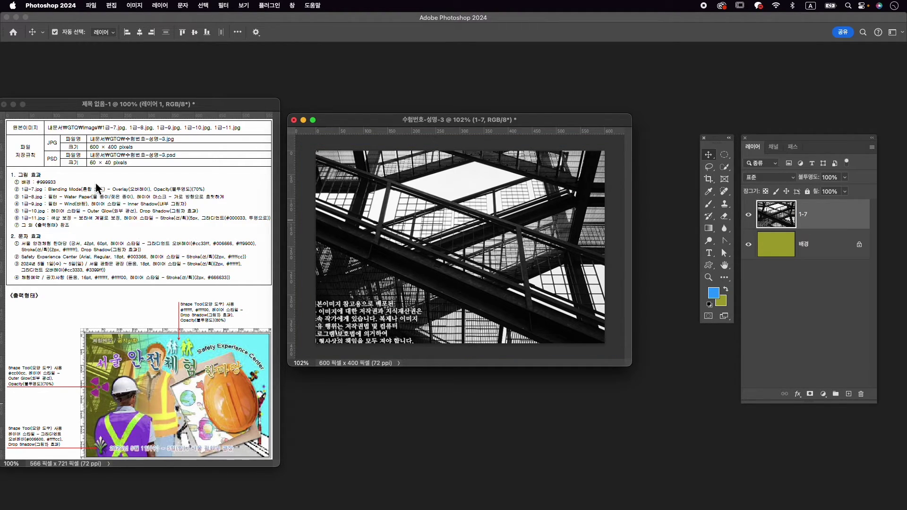
click(775, 178)
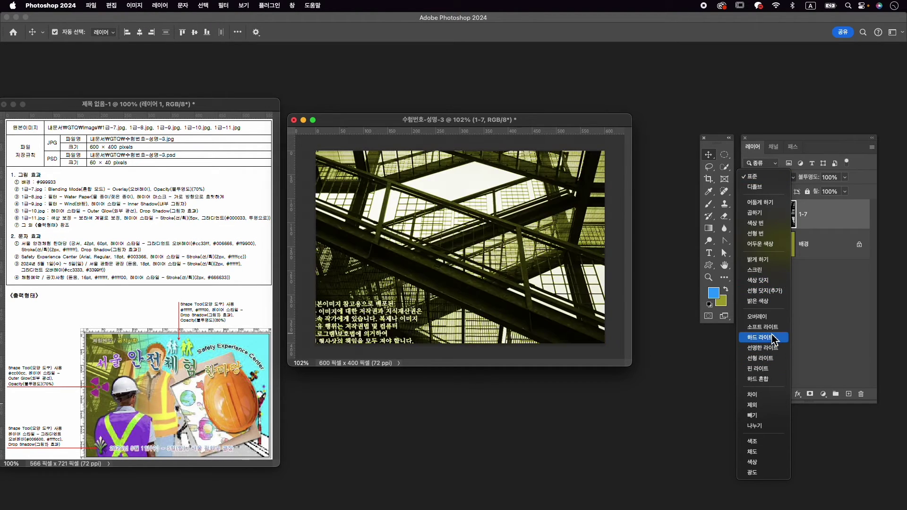
click(771, 315)
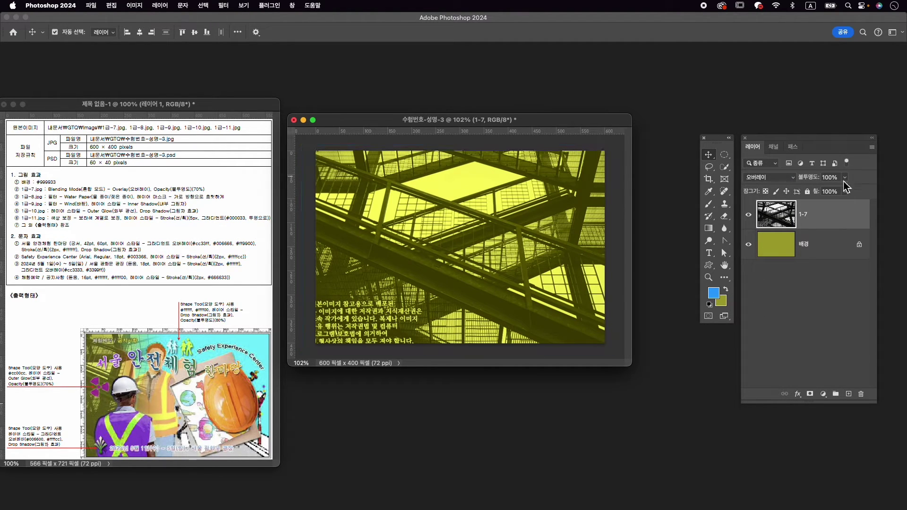
click(831, 179)
text(70)
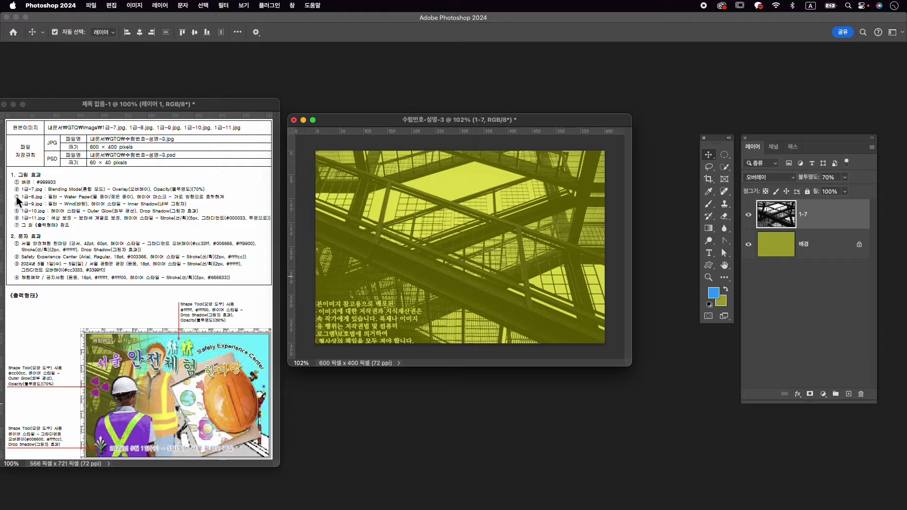
Open 1급-8.jpg from the Image folder and move its window clear of the exam instructions.
key(super+o)
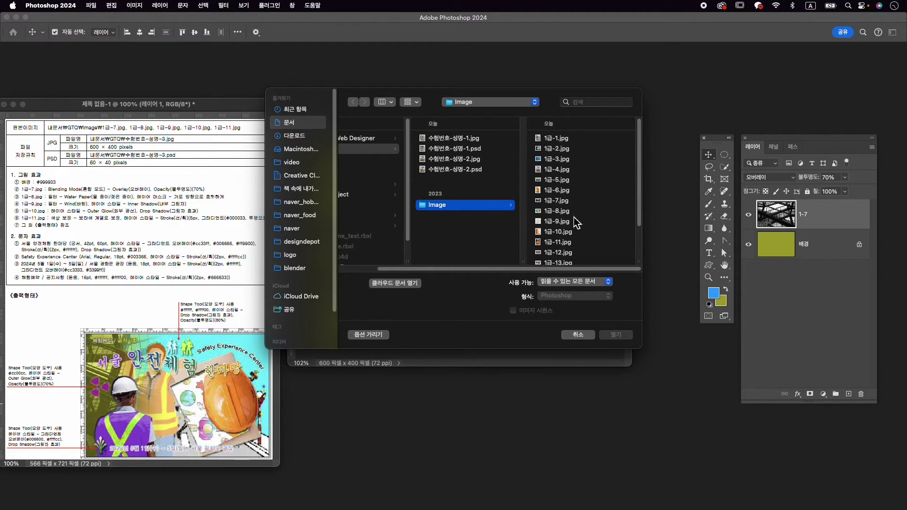
click(573, 211)
click(624, 334)
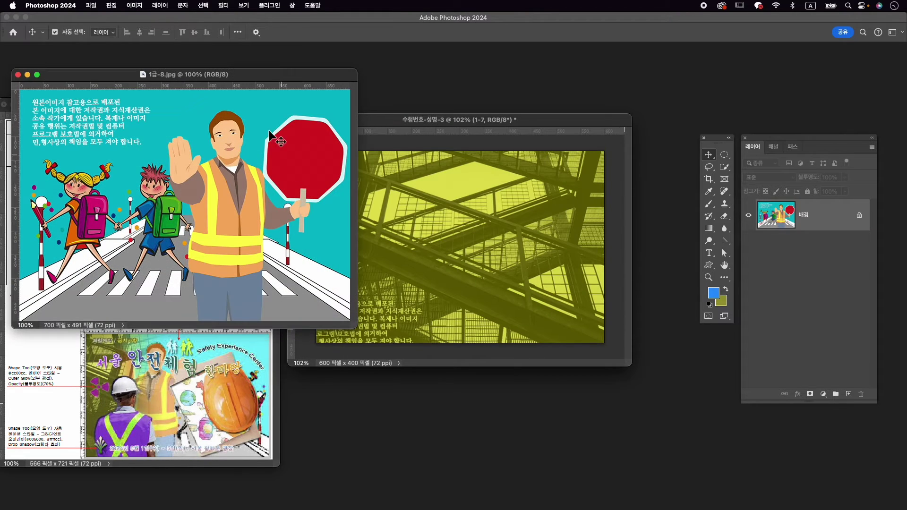
drag(249, 77, 568, 83)
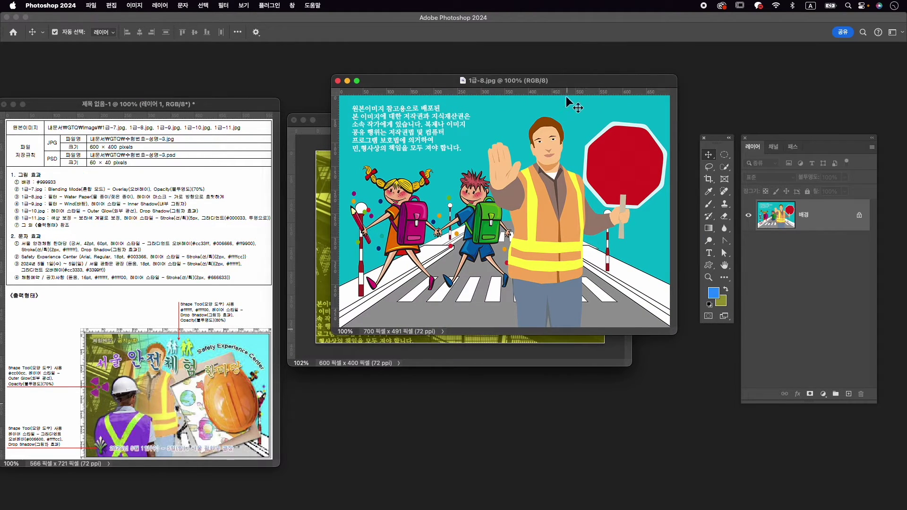
Apply the Water Paper (물 종이) filter to 1급-8.jpg with fiber length 15, brightness 60 and contrast 80.
click(243, 5)
mouse_move(220, 5)
click(235, 59)
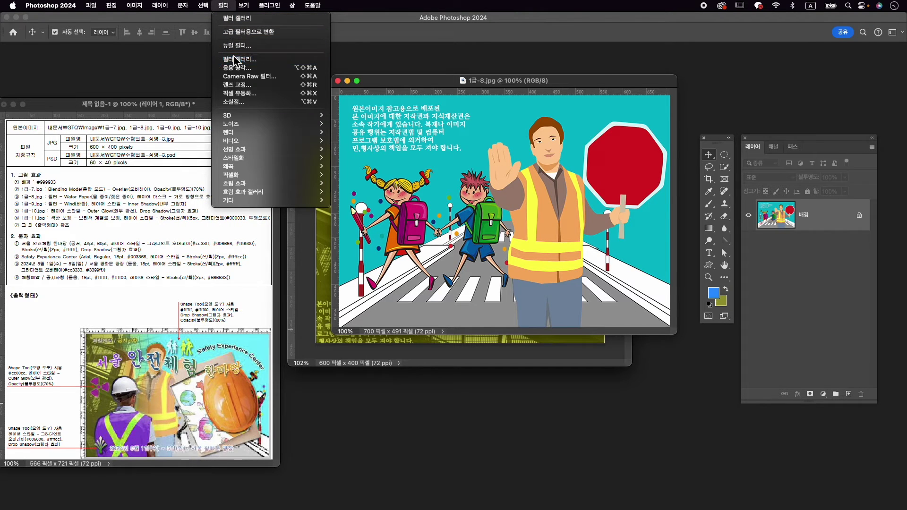
click(566, 77)
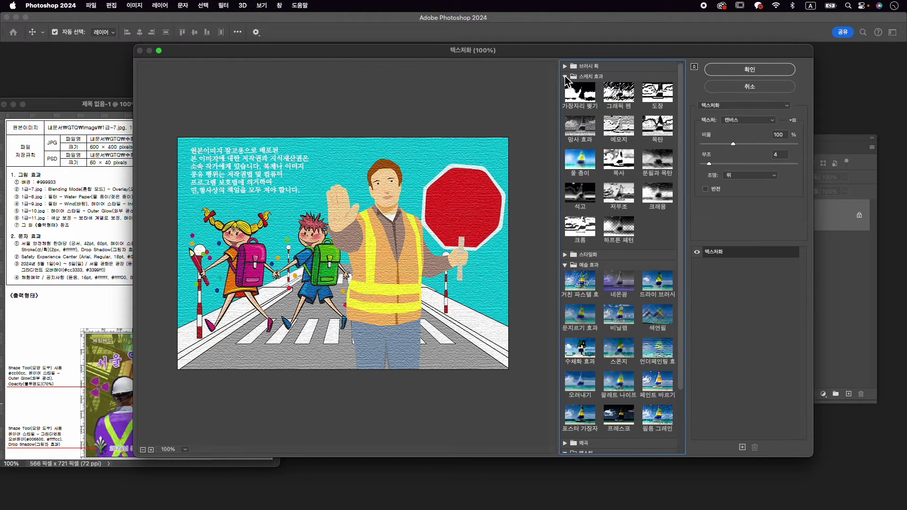
click(583, 166)
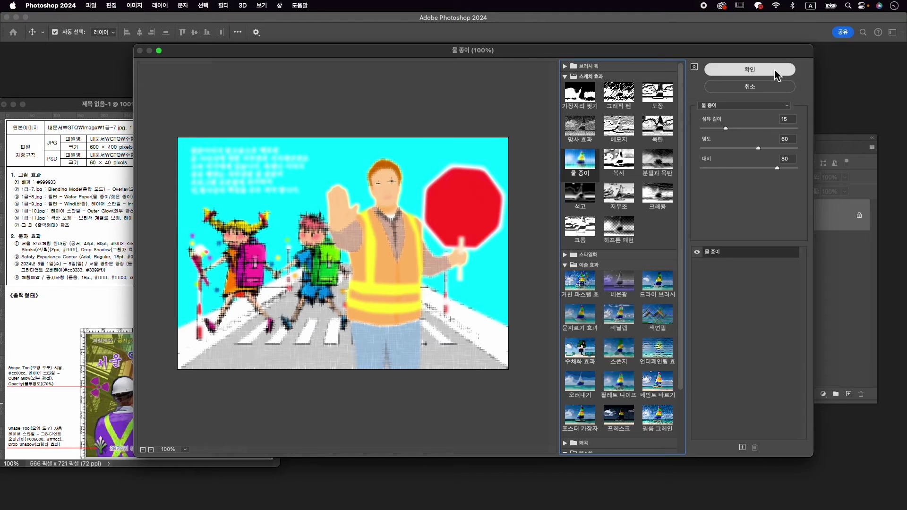
click(774, 71)
Copy the filtered picture into the 수험번호-성명-3 document, close 1급-8.jpg without saving, and name the new layer 1-8.
drag(567, 85, 601, 89)
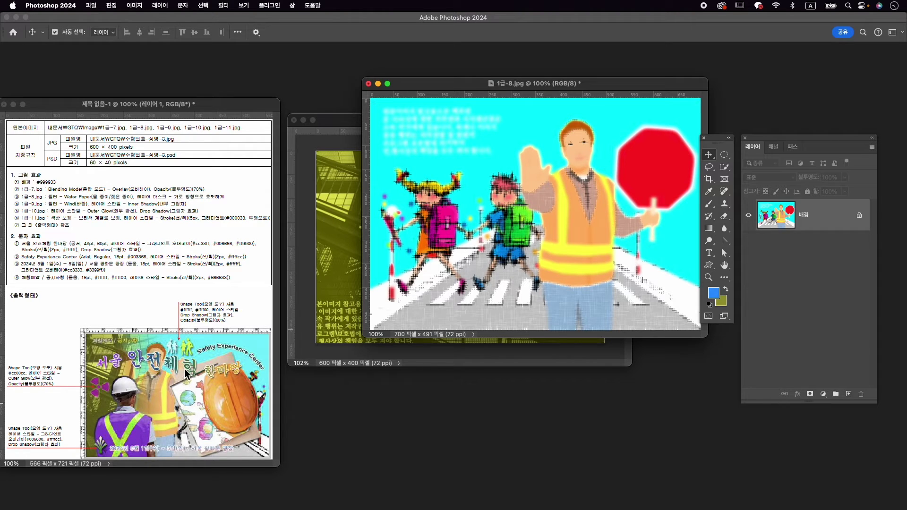
drag(563, 196, 339, 209)
click(369, 84)
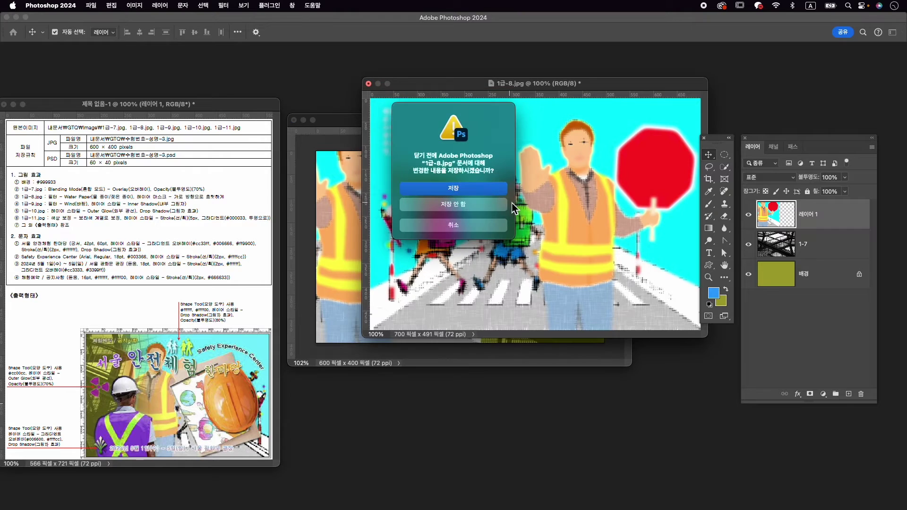
click(483, 207)
double_click(813, 215)
text(1)
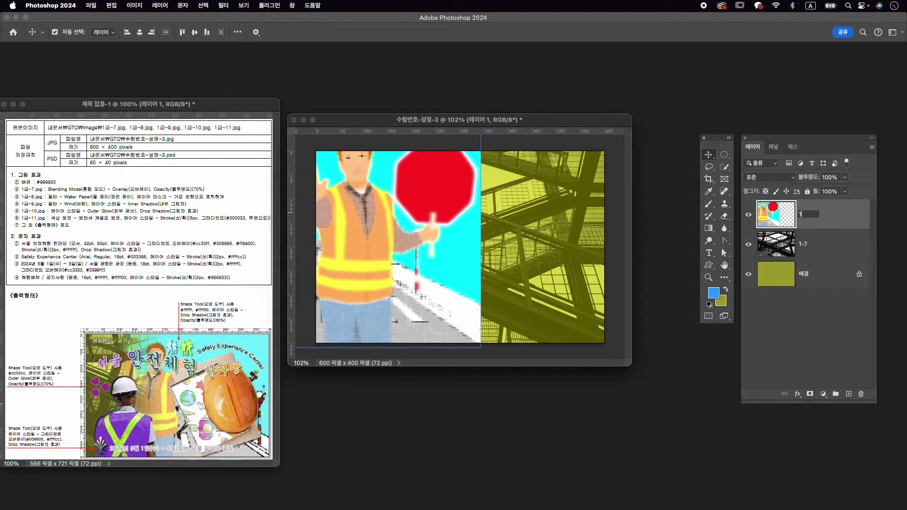
text(-8)
key(Return)
Flip layer 1-8 horizontally and scale it to about 86% so the picture fills the canvas.
key(super+t)
right_click(443, 206)
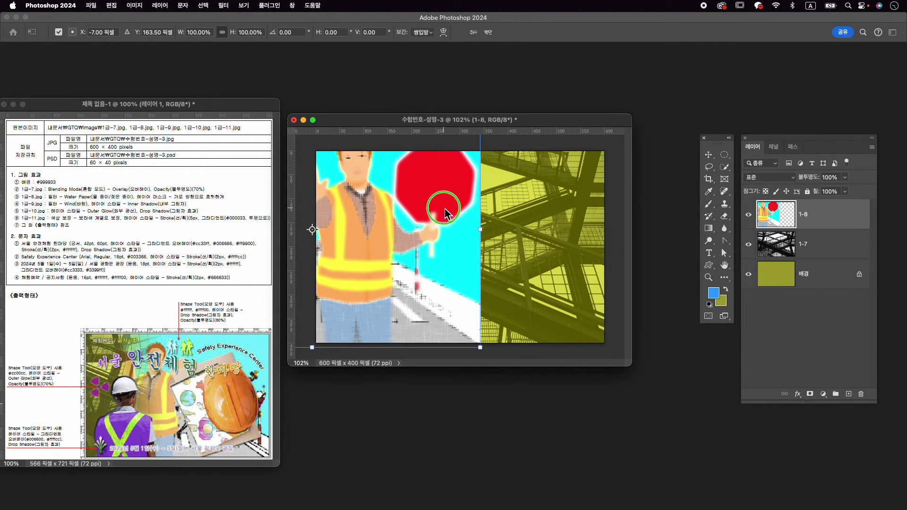
click(464, 426)
drag(427, 248, 535, 271)
drag(589, 140, 542, 174)
drag(466, 224, 532, 197)
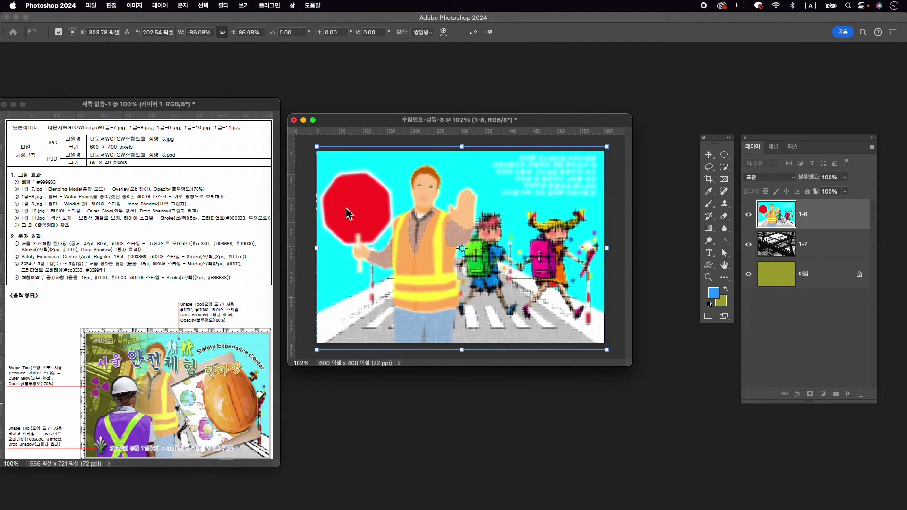
Fine-tune the flipped picture's position to about X 301 and Y 207 pixels and commit the transform.
drag(425, 211, 425, 211)
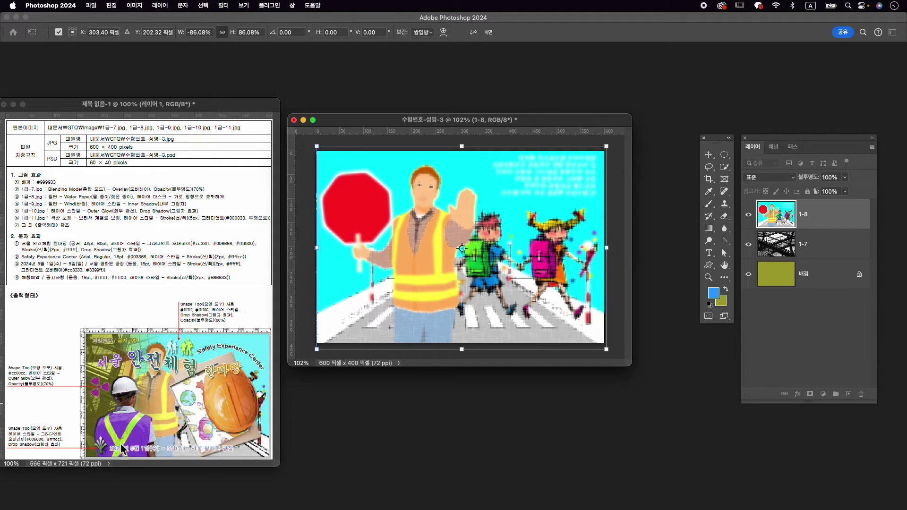
key(Down)
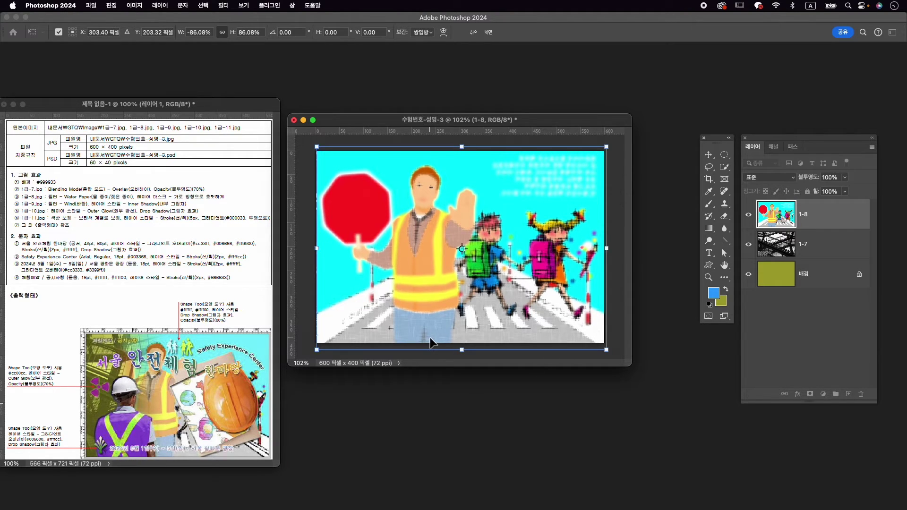
key(Left)
key(Left)
key(Down)
key(Down)
key(Down)
key(Down)
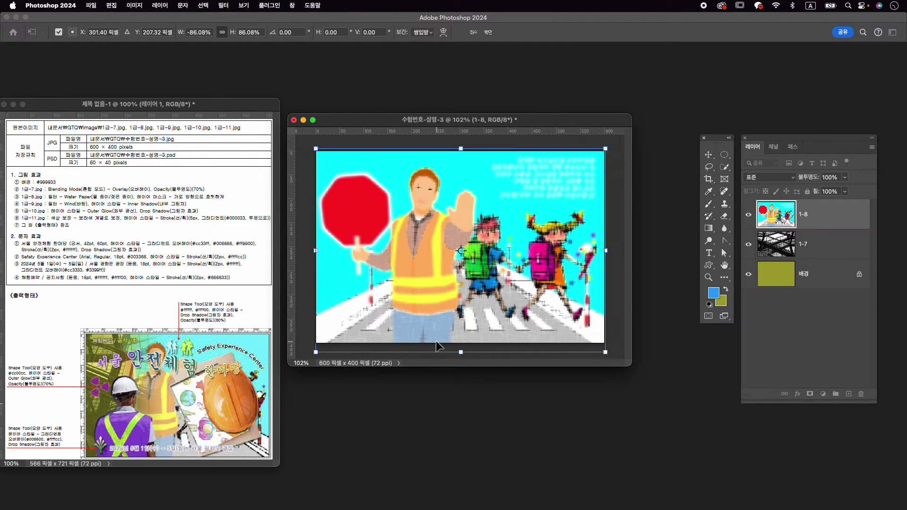
key(Return)
Add a layer mask to layer 1-8 and set the Gradient tool to the black-and-white Basics preset at 100% opacity.
click(784, 242)
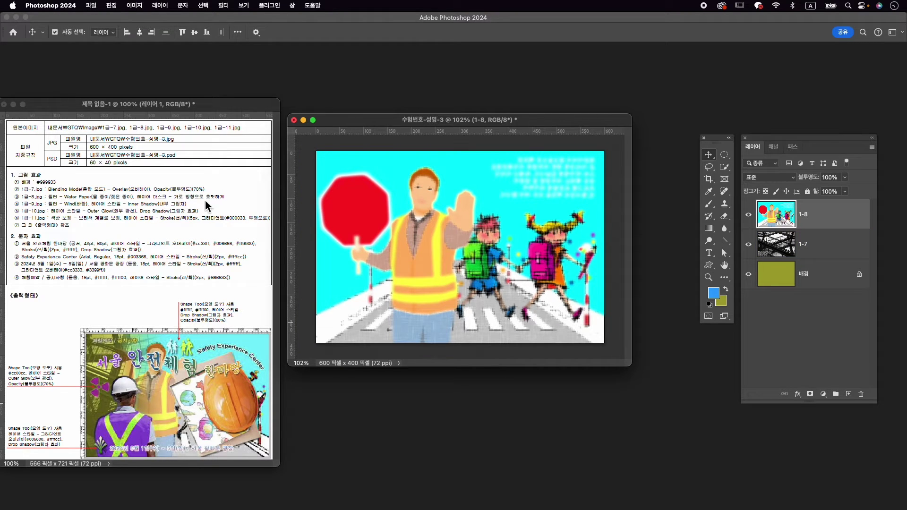
click(809, 393)
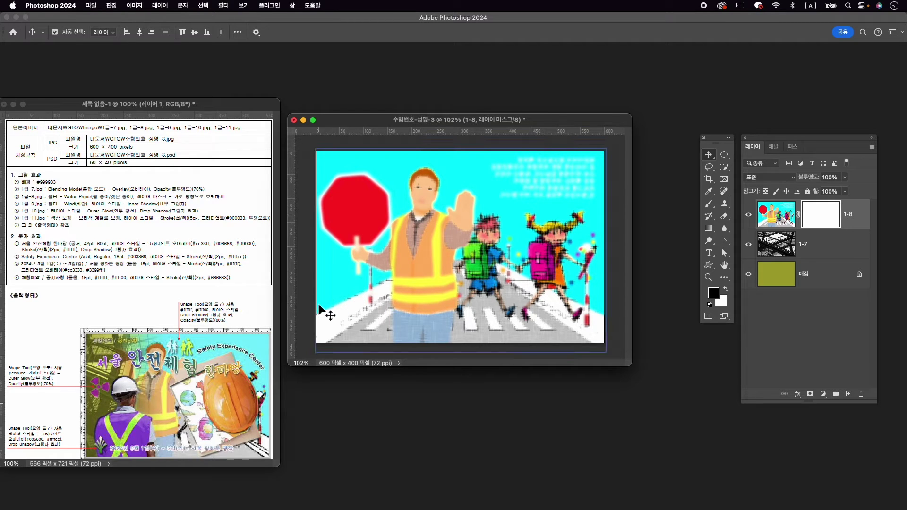
key(g)
click(709, 220)
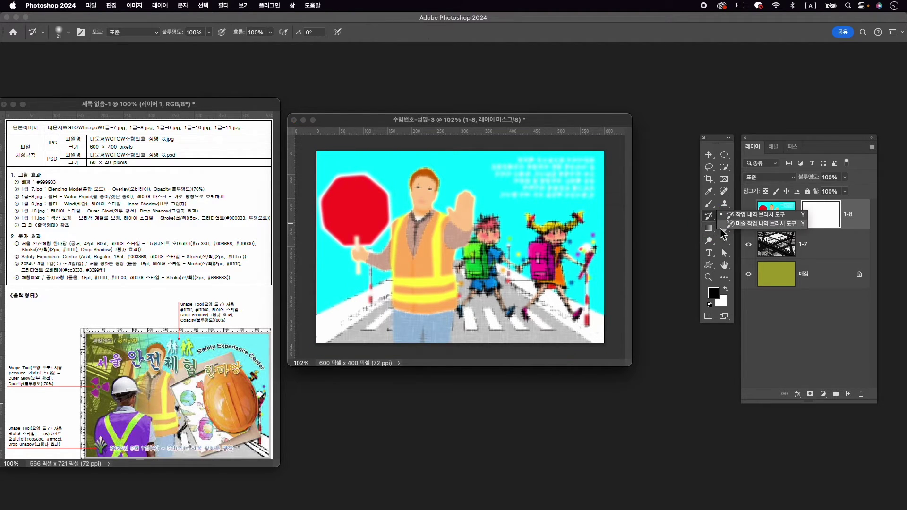
click(709, 229)
click(735, 228)
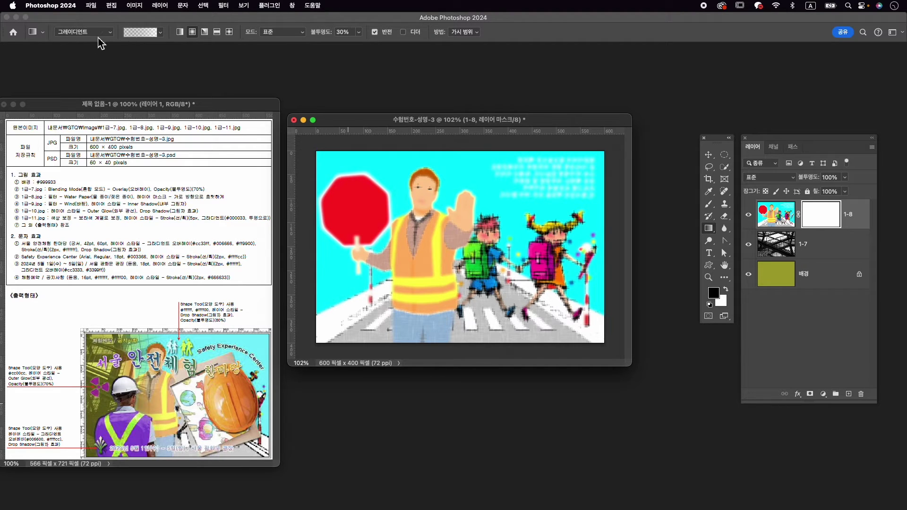
click(161, 32)
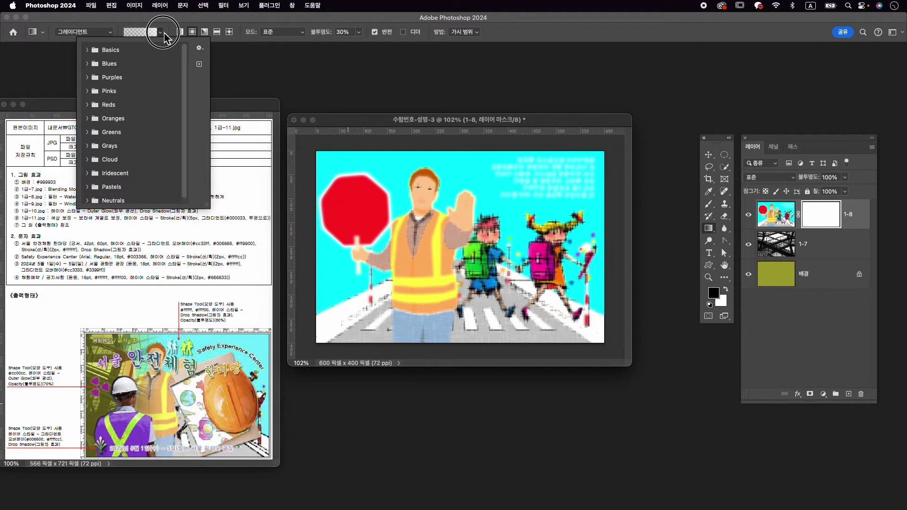
click(88, 51)
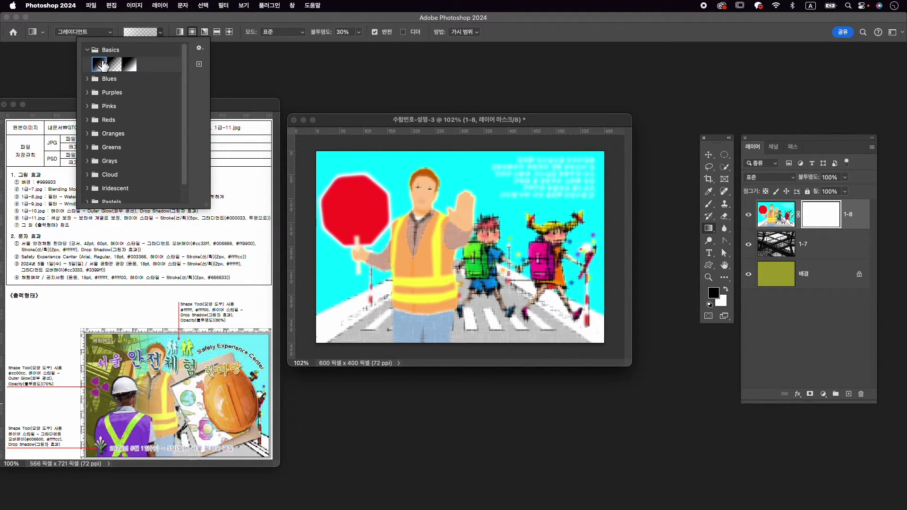
click(324, 33)
drag(320, 34, 490, 45)
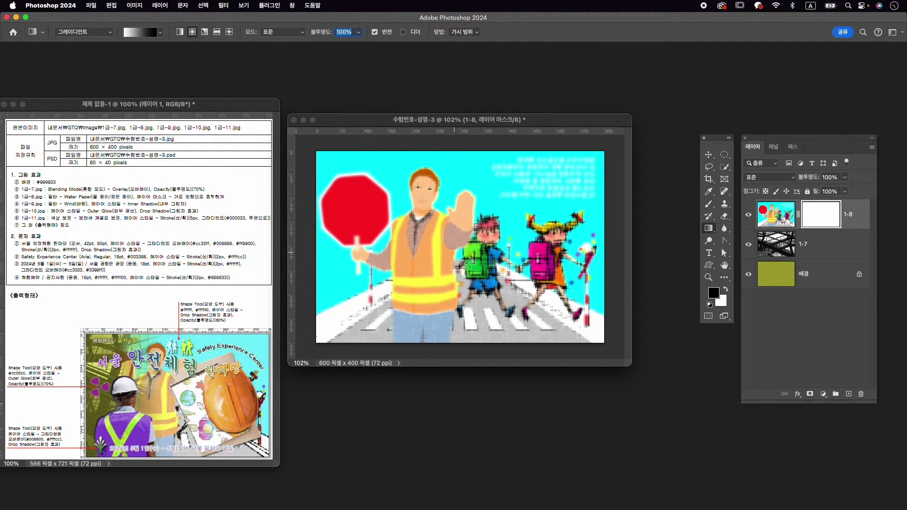
Apply a horizontal linear gradient to the 1-8 mask, fading out the picture's left side, and adjust the gradient's position and length.
drag(442, 237, 346, 235)
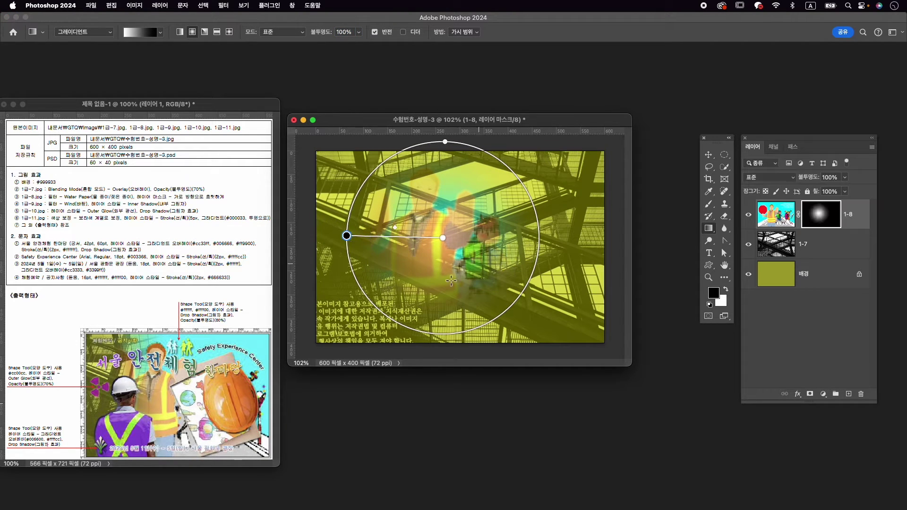
click(182, 33)
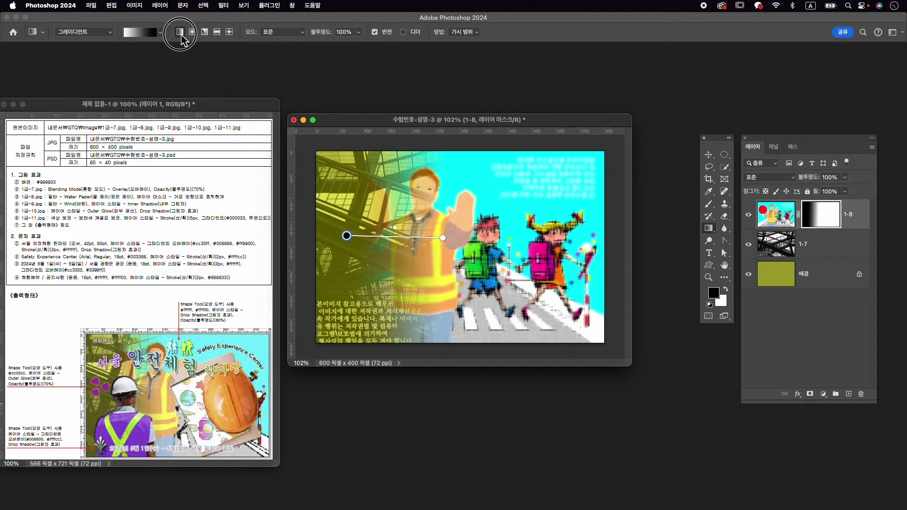
drag(433, 217, 337, 216)
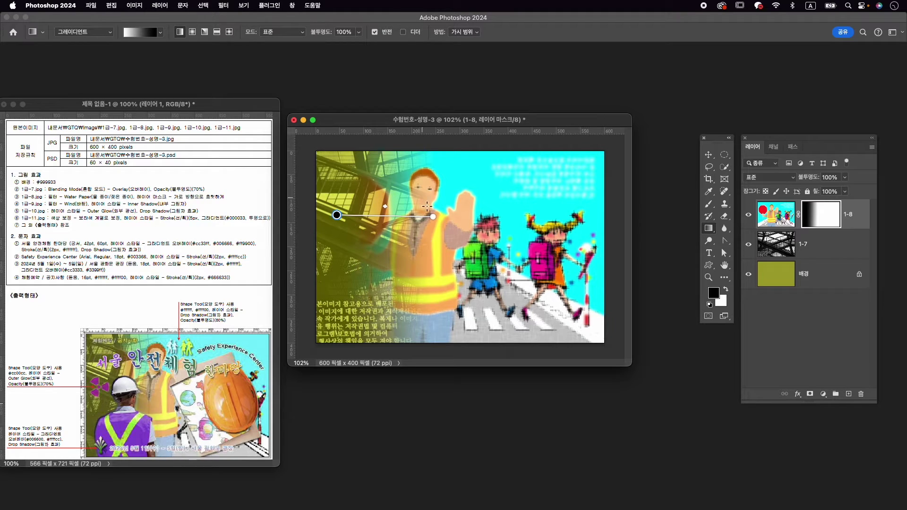
drag(403, 219, 410, 239)
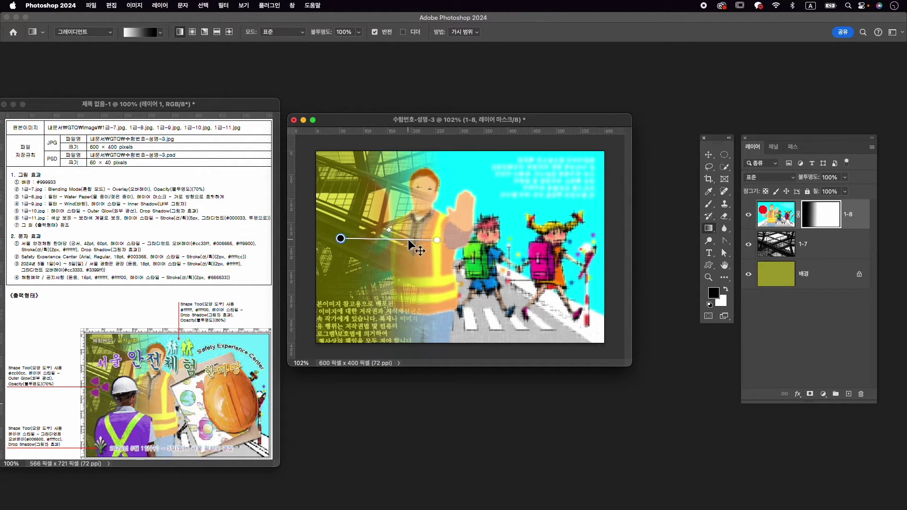
drag(341, 238, 406, 243)
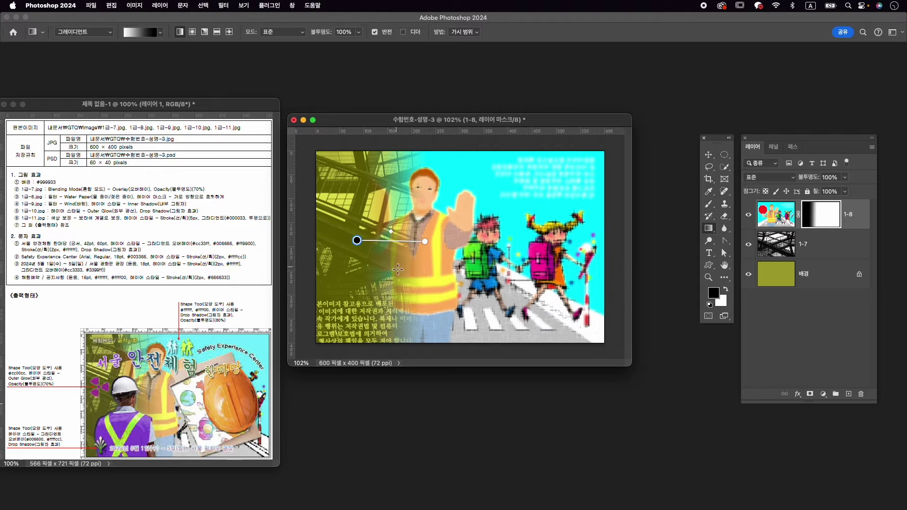
click(707, 156)
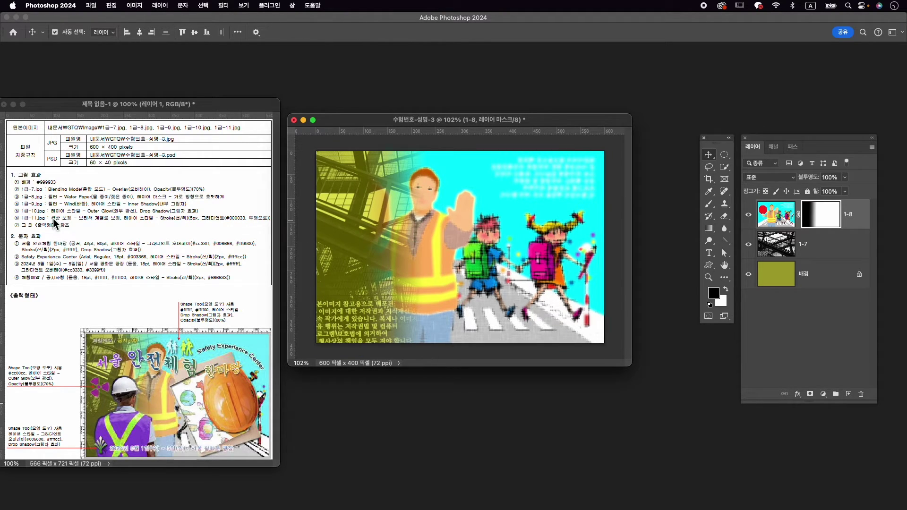
Open 1급-9.jpg from the Image folder and move its window clear of the exam instructions.
key(super+o)
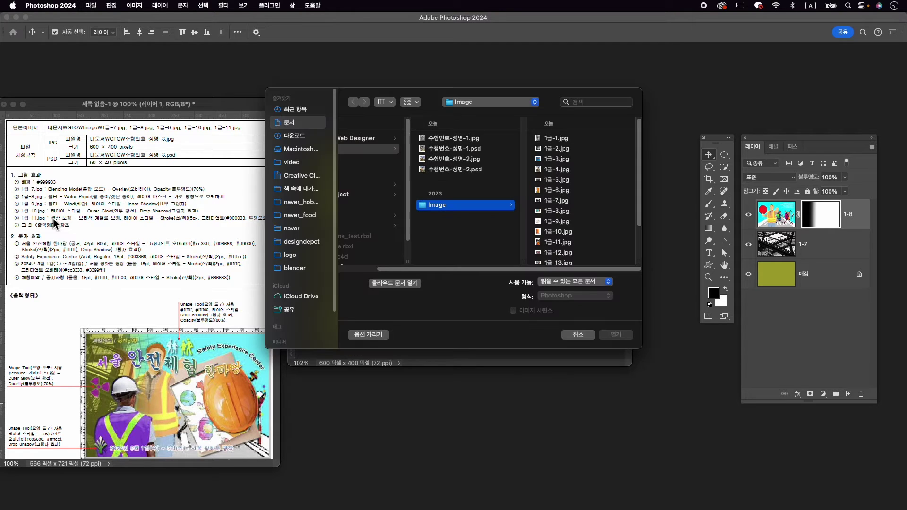
click(565, 222)
click(615, 334)
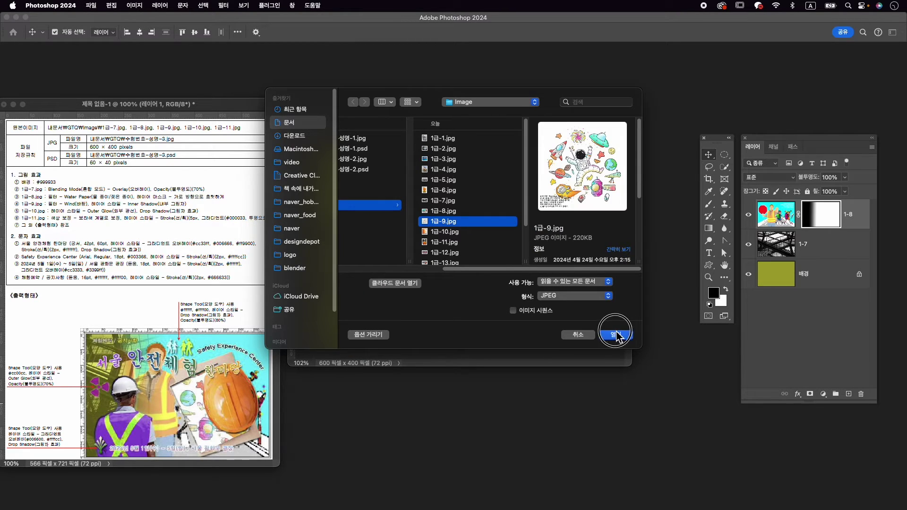
drag(148, 72, 429, 68)
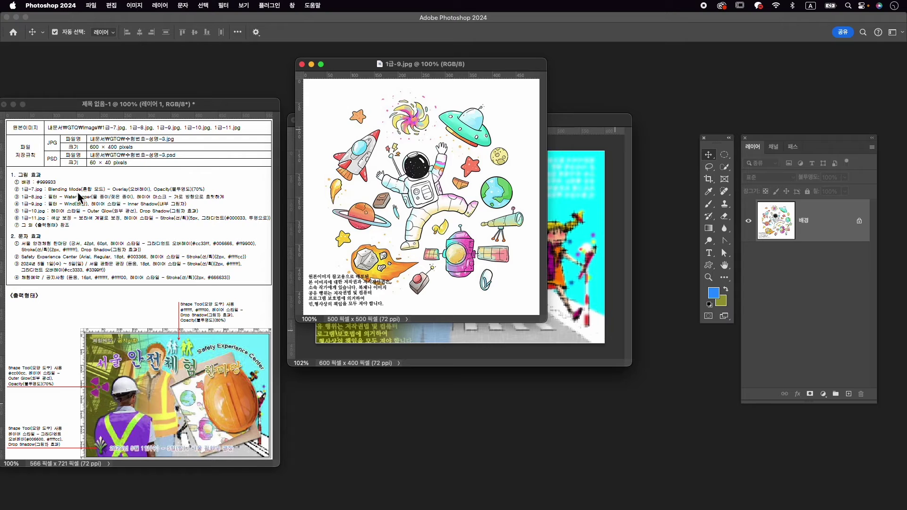
Apply the Wind (바람) filter to 1급-9.jpg.
click(223, 6)
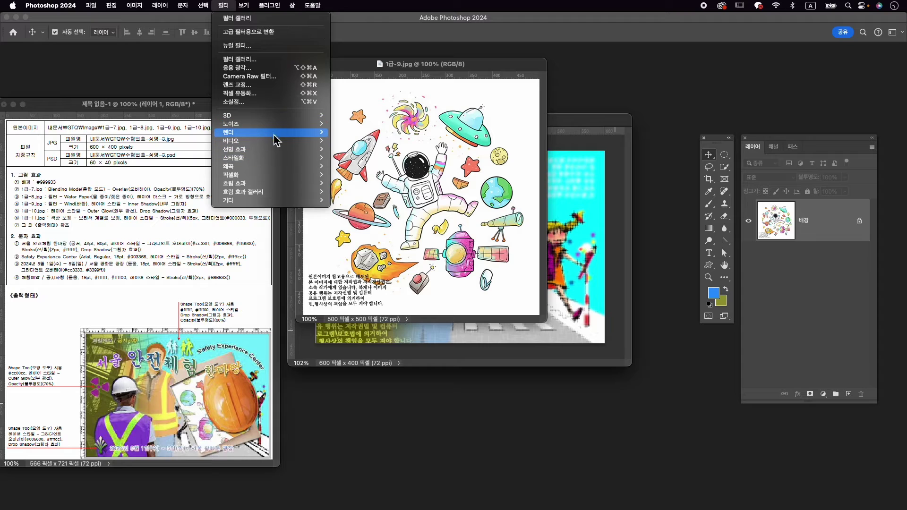
mouse_move(277, 141)
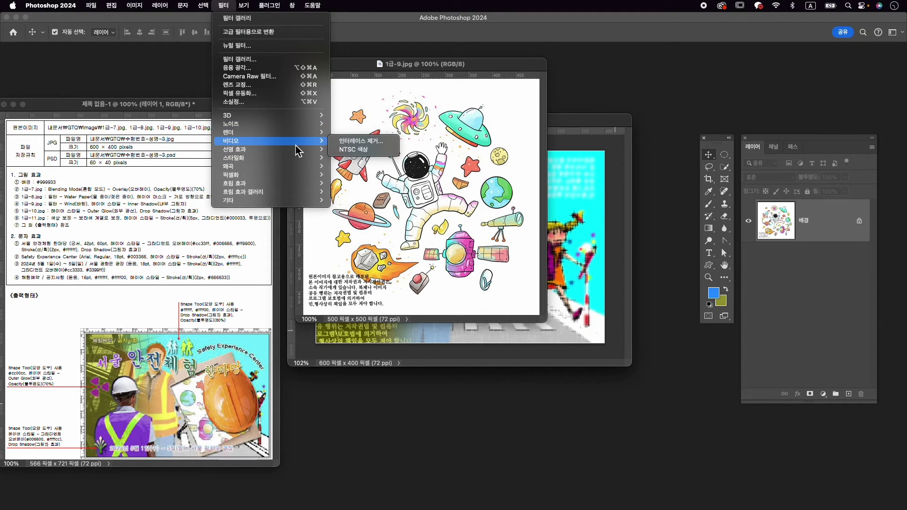
mouse_move(300, 159)
click(347, 183)
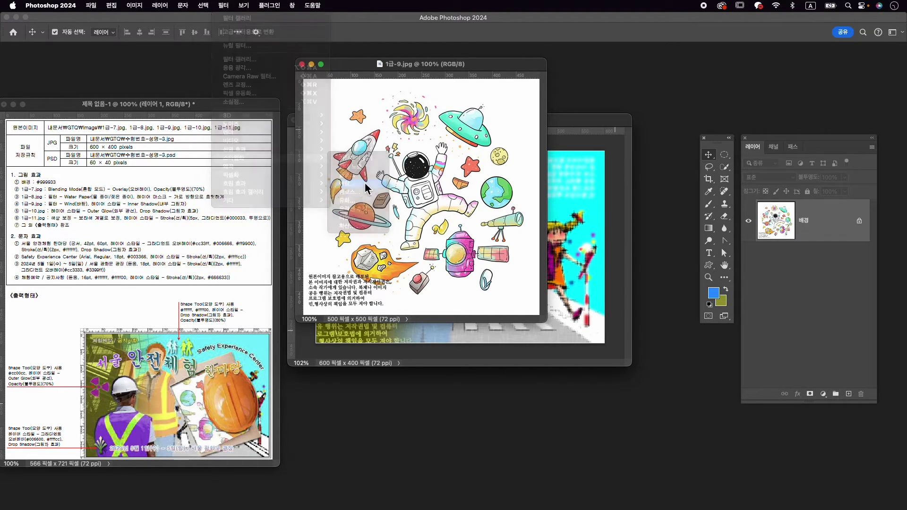
click(355, 149)
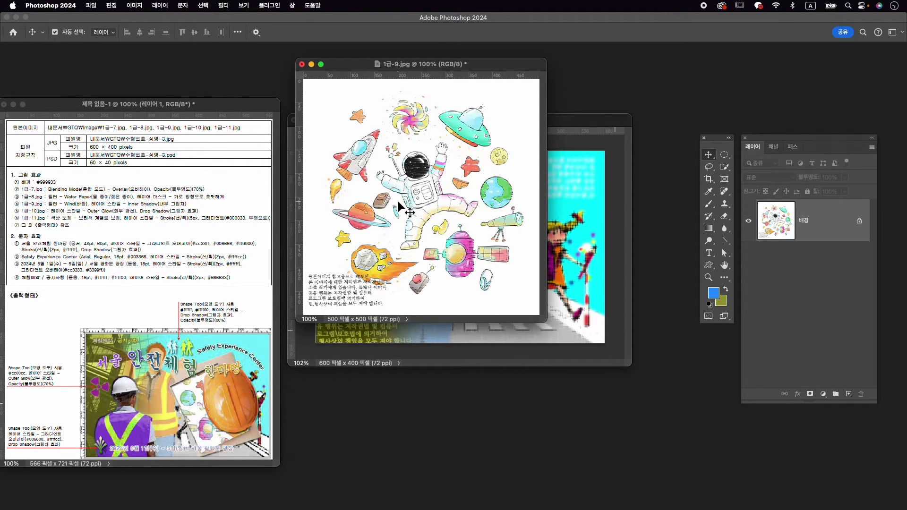
Copy the wind-filtered picture into the 수험번호-성명-3 document and scale it to about 68% on the canvas's right side.
drag(540, 235, 481, 259)
key(super+t)
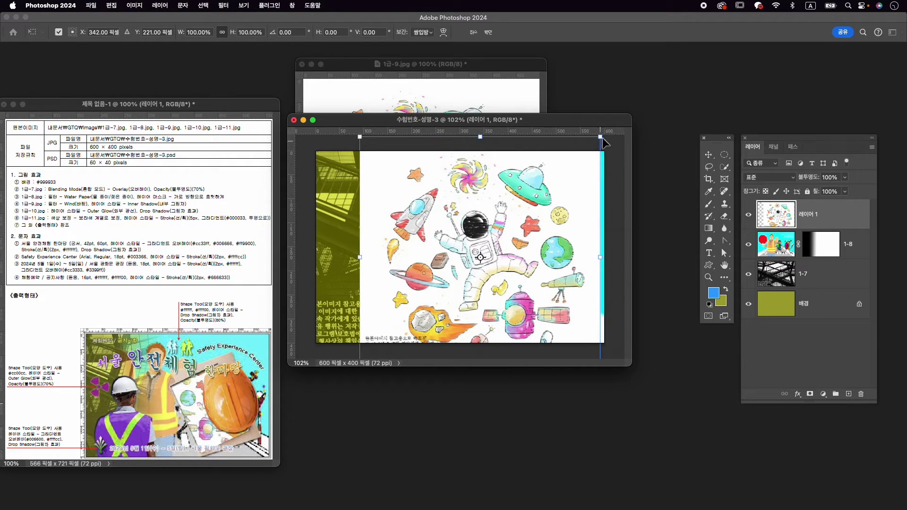
drag(603, 136, 564, 175)
drag(529, 225, 548, 215)
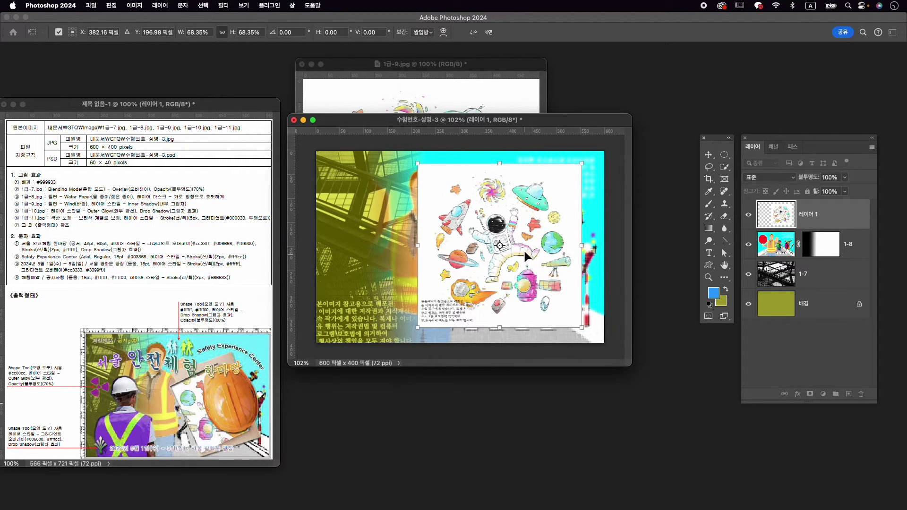
Flip the space picture horizontally, scale it to about 55%, and position it over the crosswalk area beside the man.
right_click(551, 237)
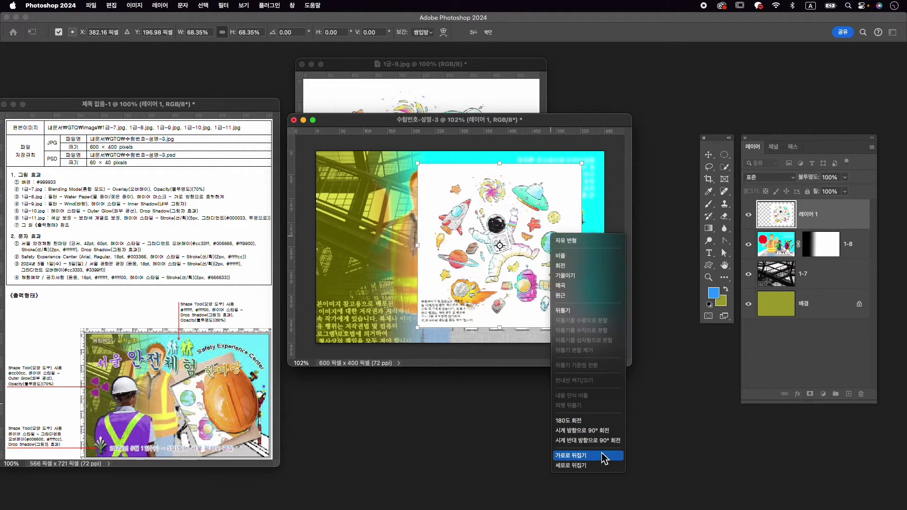
click(597, 457)
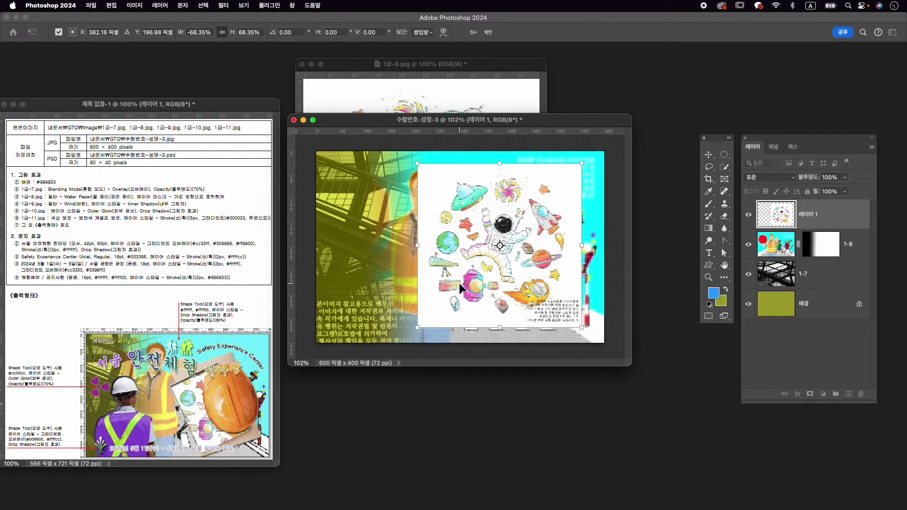
drag(518, 253, 534, 251)
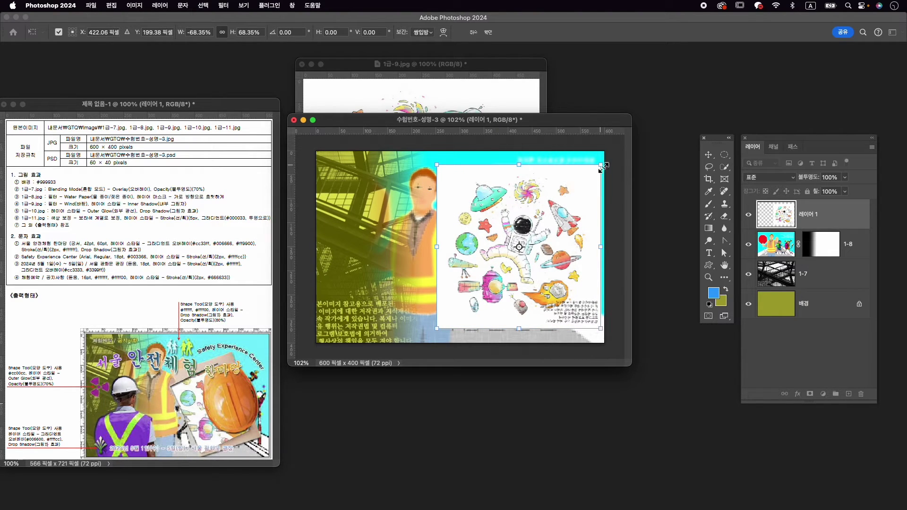
drag(601, 165, 585, 181)
drag(554, 239, 549, 247)
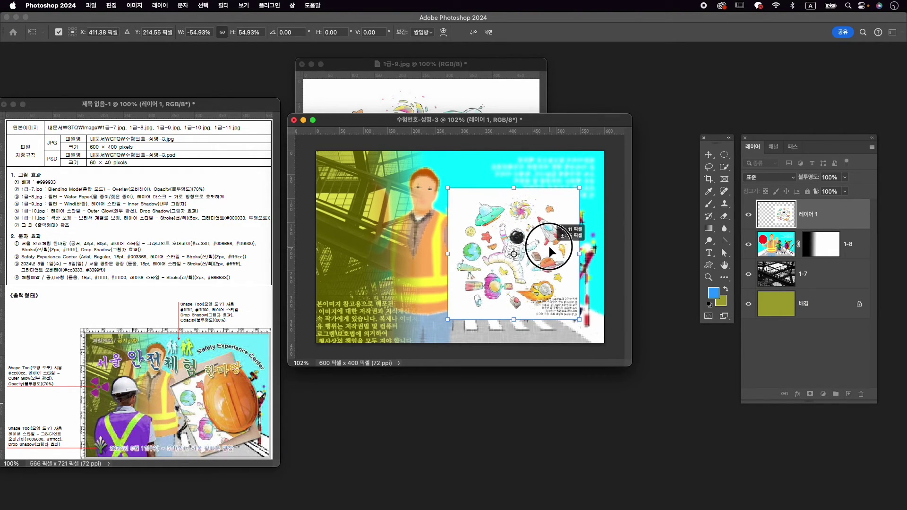
key(Return)
Rename the space picture's layer 1-9 and add an Inner Shadow (내부 그림자) layer style to it.
double_click(812, 215)
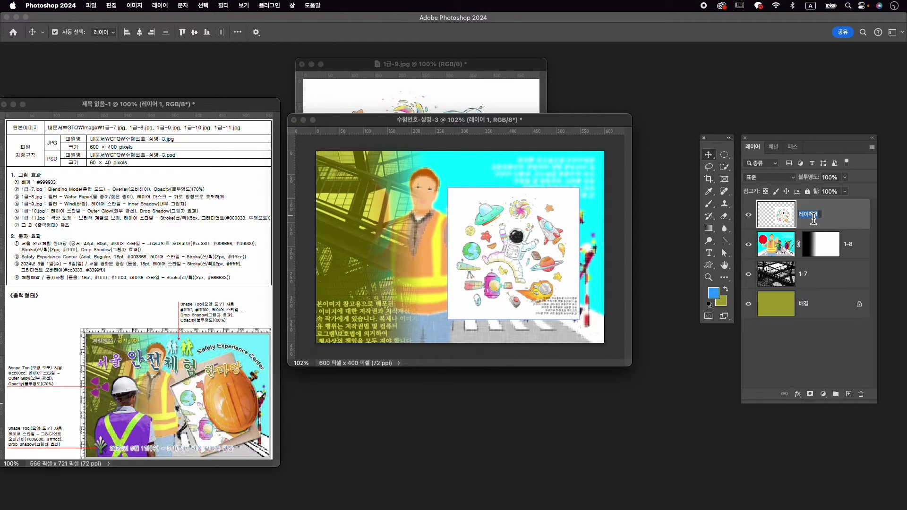
text(1-9)
key(Return)
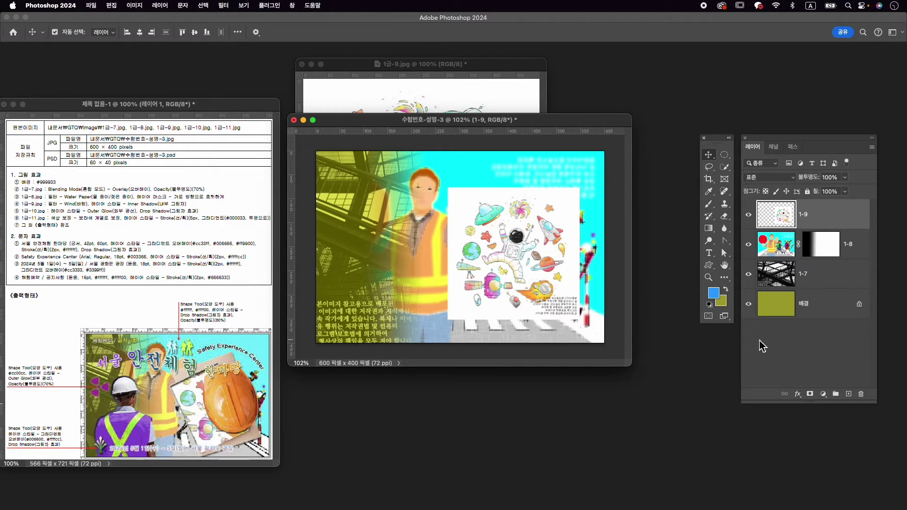
click(800, 396)
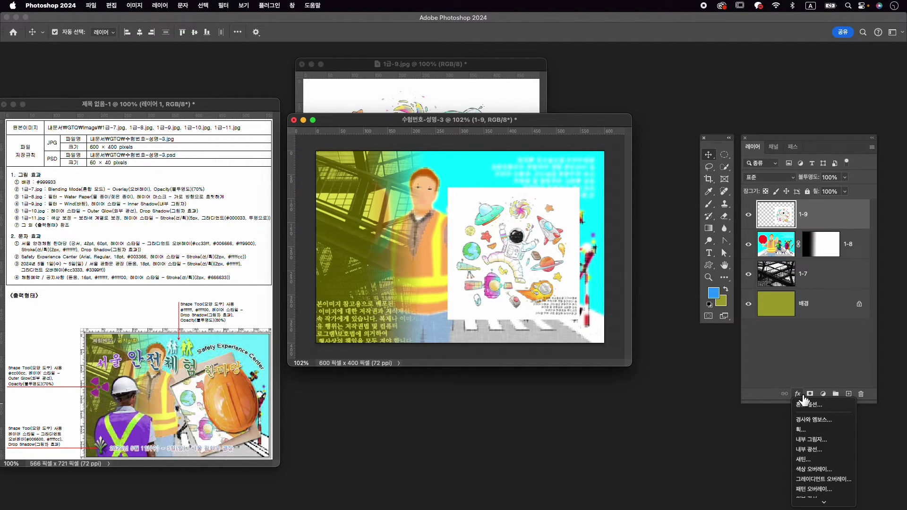
click(816, 440)
click(851, 251)
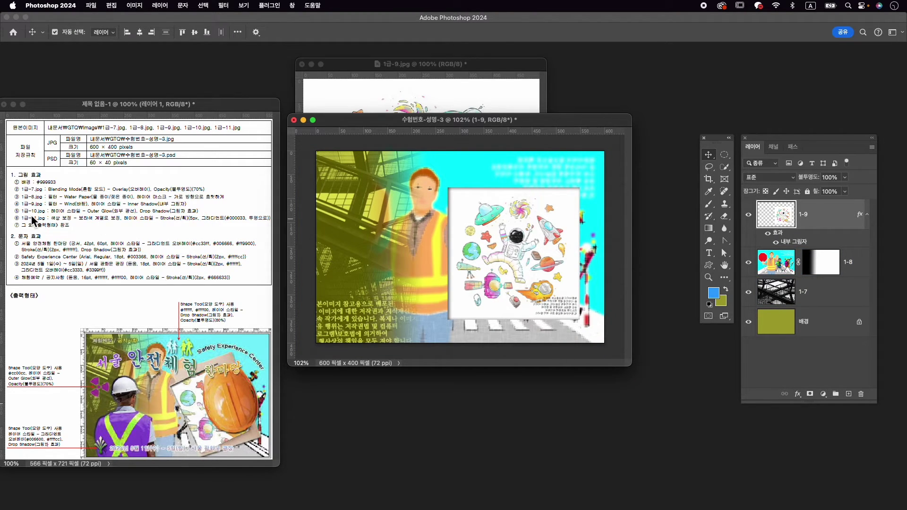
Open 1급-10.jpg and move its window clear of the exam sheet, overlapping the composite document.
key(super+o)
click(576, 232)
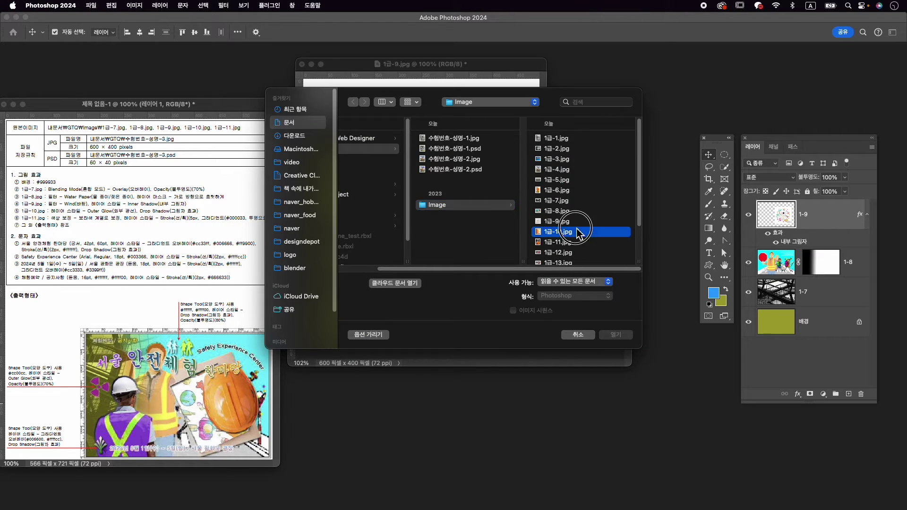
click(616, 339)
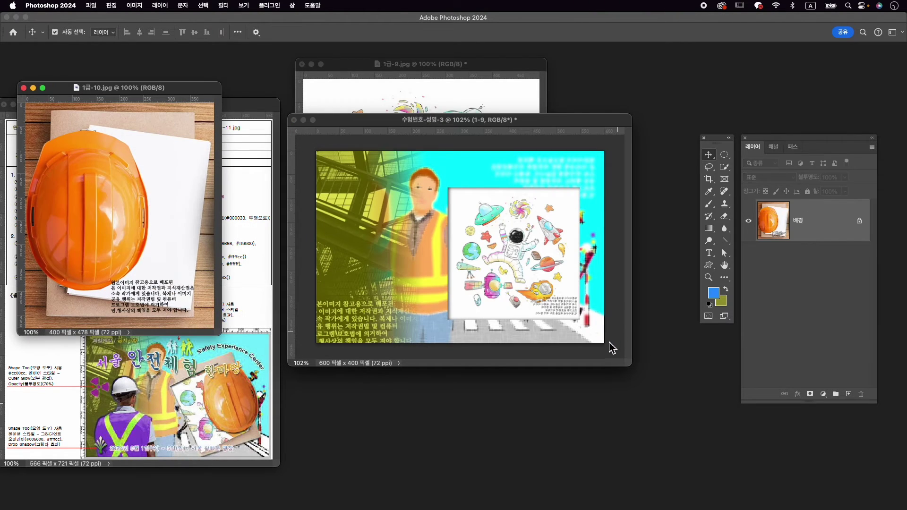
drag(172, 91, 635, 194)
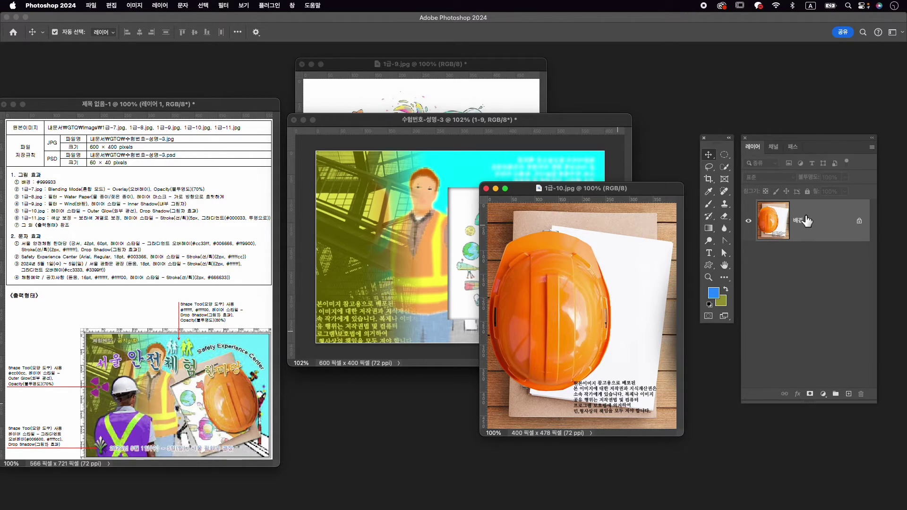
Select the orange helmet and white paper in 1급-10.jpg with the Object Selection tool.
click(723, 168)
click(760, 166)
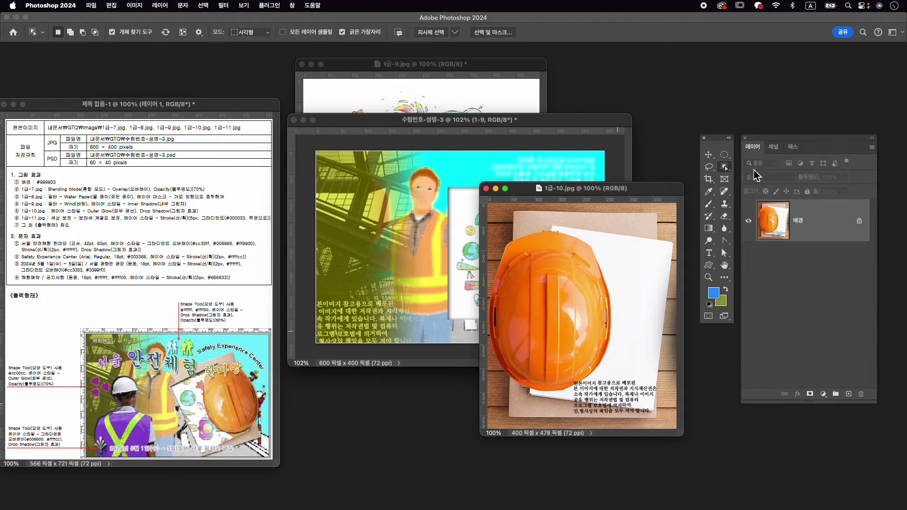
drag(504, 213, 662, 412)
Add the brown paper behind the helmet to the selection using a larger Quick Selection brush.
click(730, 166)
click(766, 174)
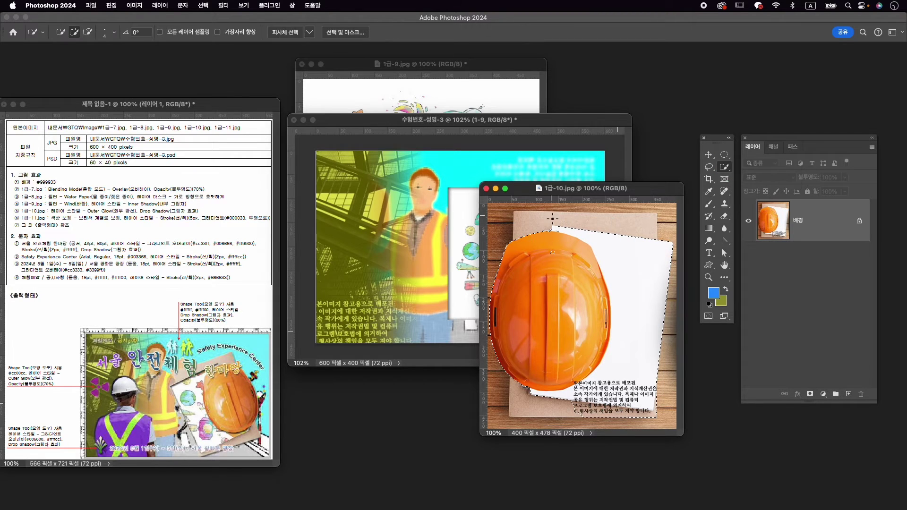
key(bracketright)
key(bracketright)
key(bracketright)
key(bracketright)
key(bracketright)
mouse_move(532, 230)
mouse_down()
mouse_move(637, 234)
mouse_move(527, 239)
mouse_move(549, 253)
mouse_move(563, 245)
mouse_move(582, 377)
mouse_move(529, 403)
mouse_move(578, 402)
mouse_up()
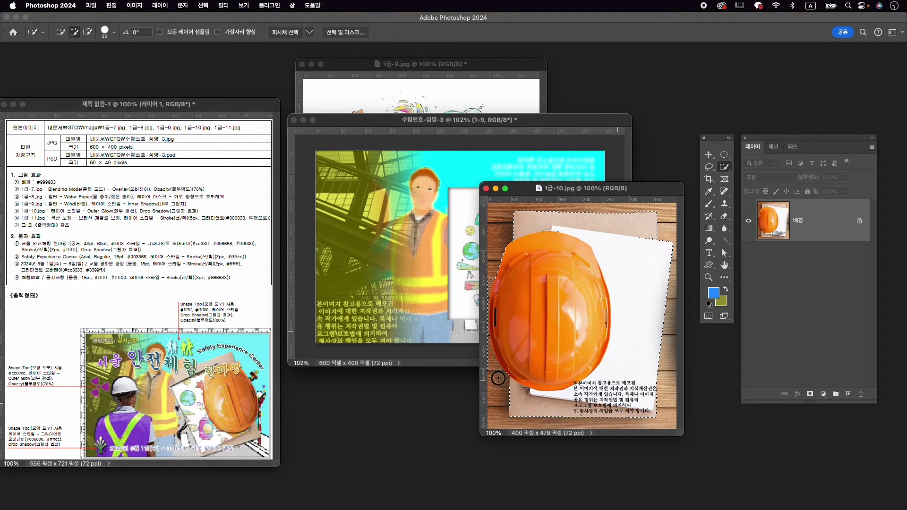
Clean up the selection along the helmet's left edge and turn the selection into a layer mask.
key(alt)
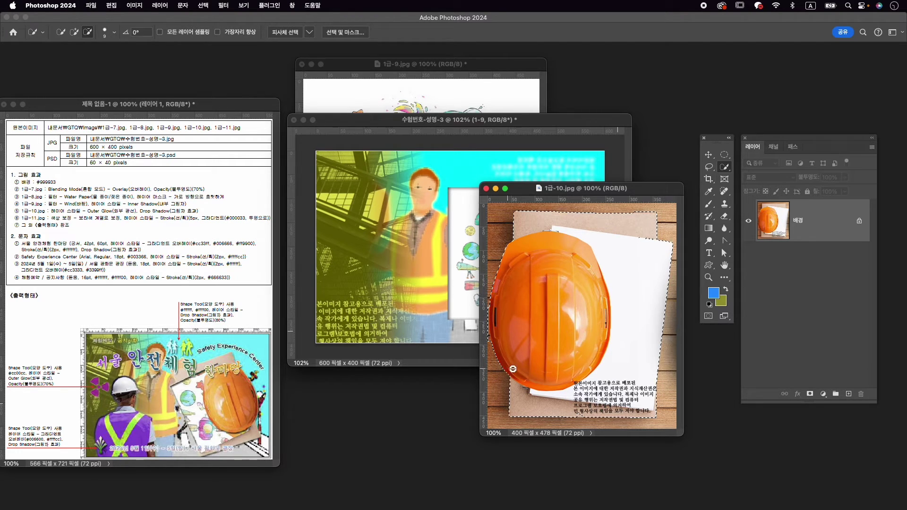
drag(492, 318, 494, 308)
key(alt)
drag(487, 337, 489, 359)
click(810, 395)
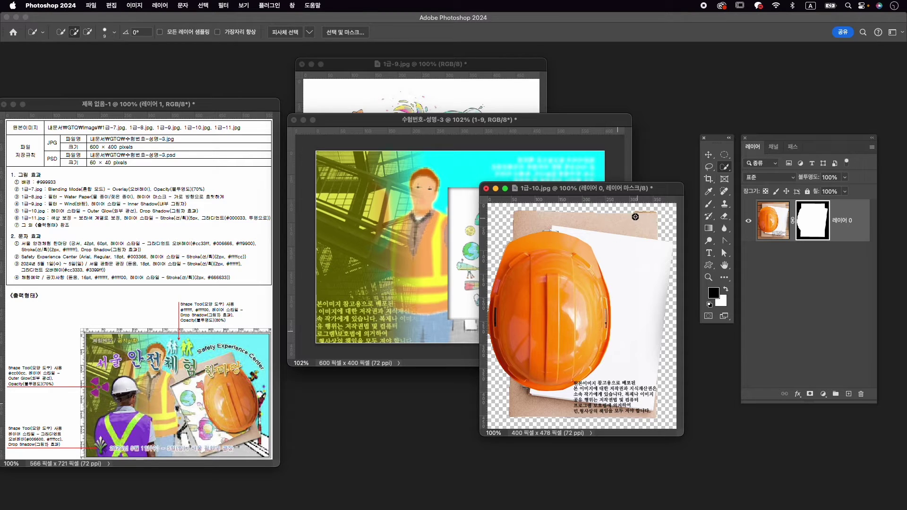
key(b)
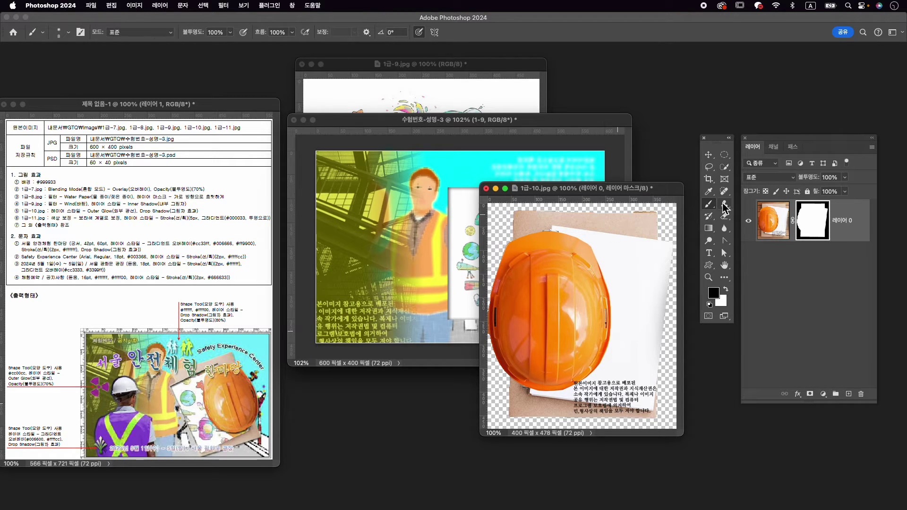
right_click(709, 205)
click(738, 203)
Copy the masked helmet picture into the 수험번호-성명-3 document and close 1급-9.jpg and 1급-10.jpg.
key(v)
drag(593, 263, 462, 207)
click(304, 70)
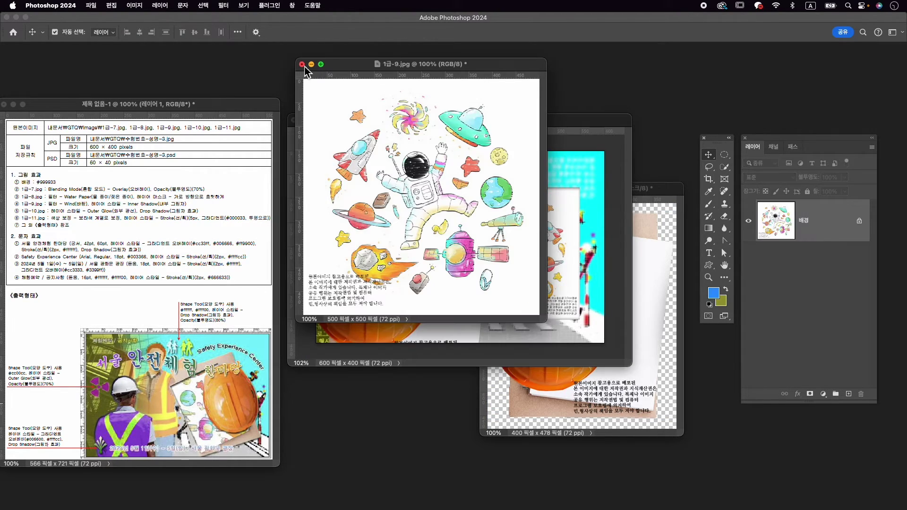
click(302, 65)
click(491, 207)
click(649, 188)
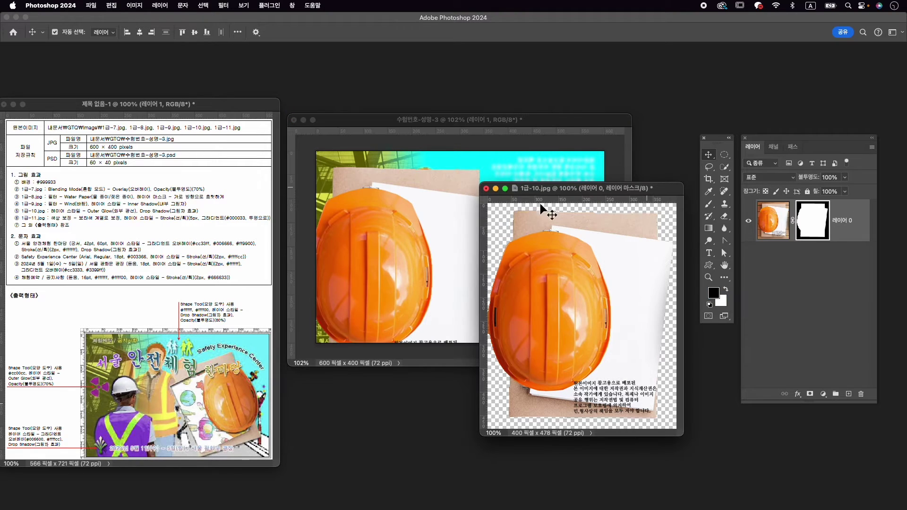
click(485, 188)
click(427, 210)
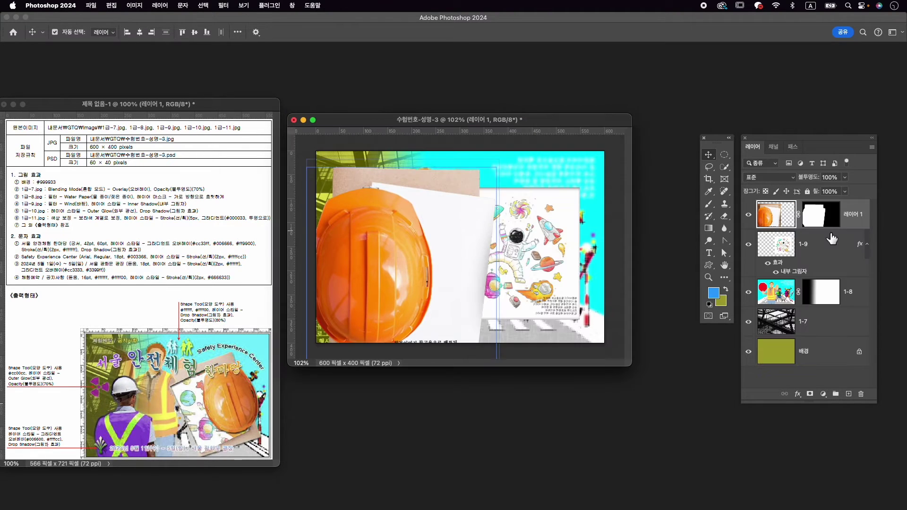
Rename the copied helmet picture's layer 1-10.
double_click(857, 214)
text(1-10)
key(Return)
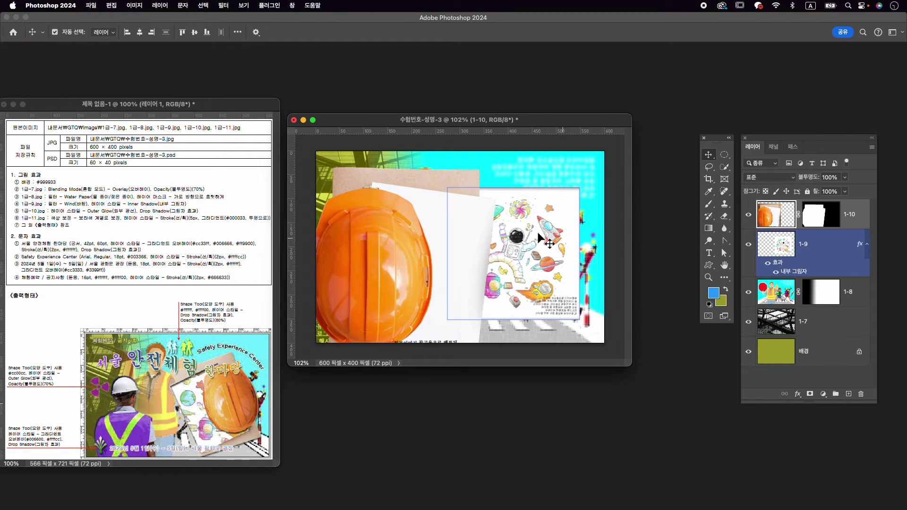
Start a free transform of the helmet picture, move it over the space picture and flip it horizontally.
key(ctrl+t)
drag(444, 239, 518, 222)
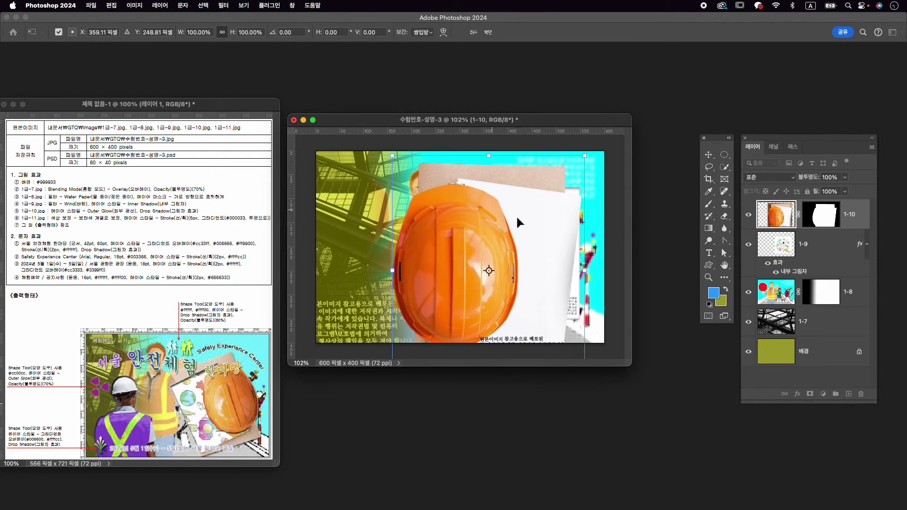
right_click(520, 215)
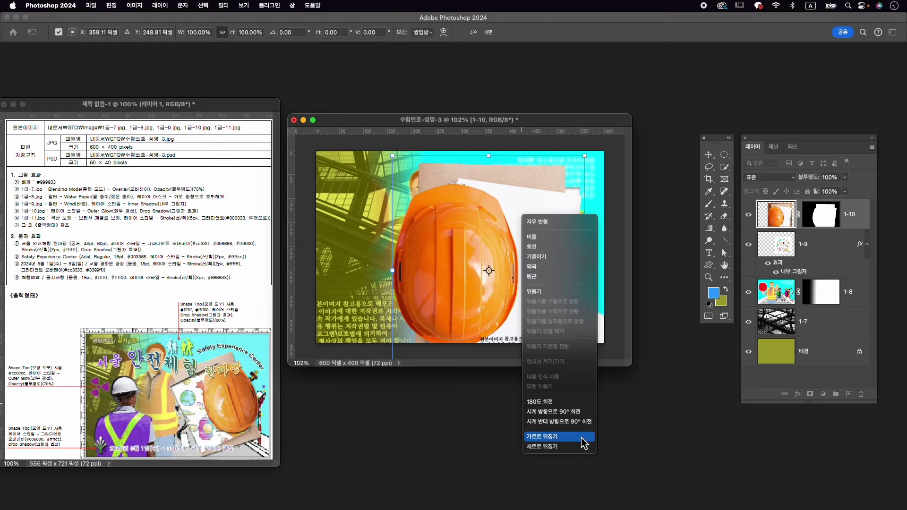
click(581, 436)
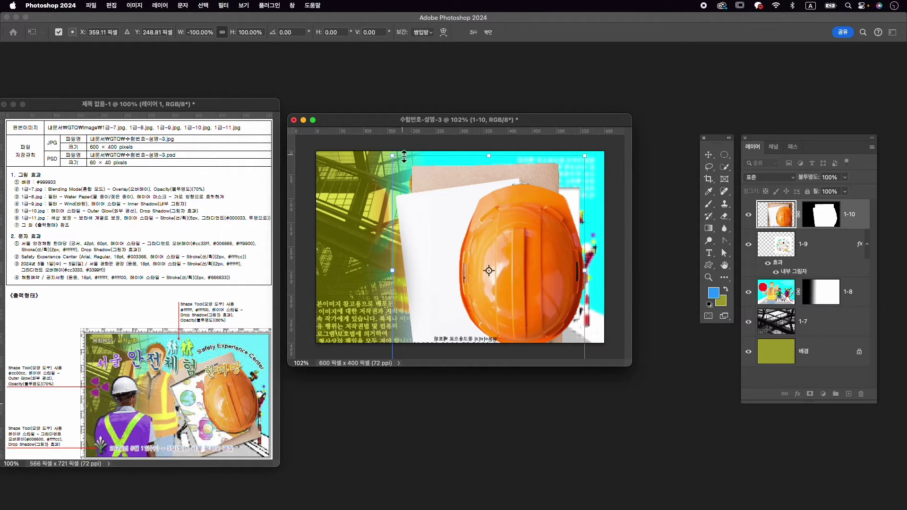
Scale the helmet picture to about 66%, tilt it about 22° counterclockwise and position it beside the man as in the sample output.
drag(392, 156, 423, 251)
drag(504, 257, 497, 223)
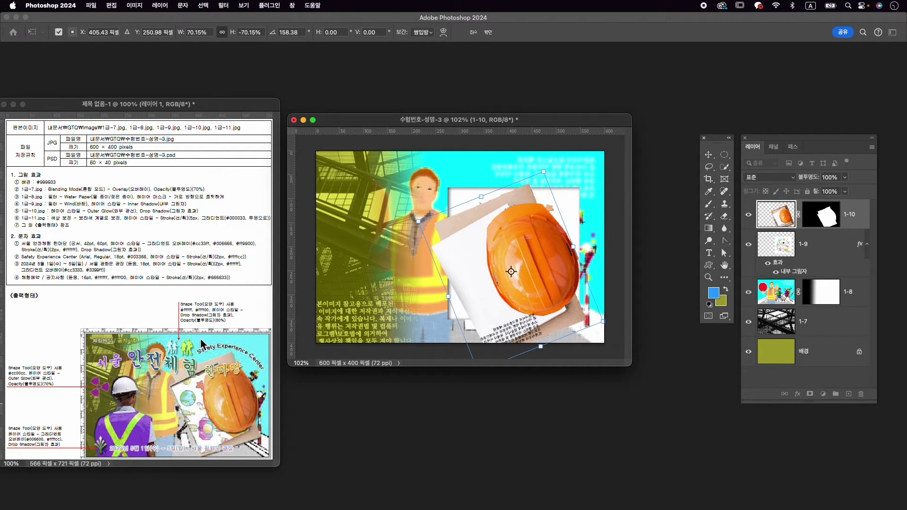
drag(524, 235, 531, 234)
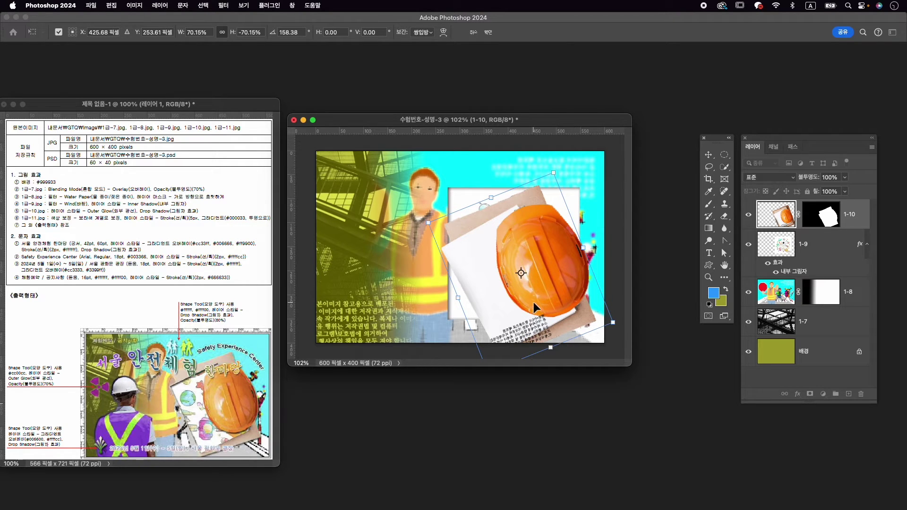
drag(533, 301, 532, 287)
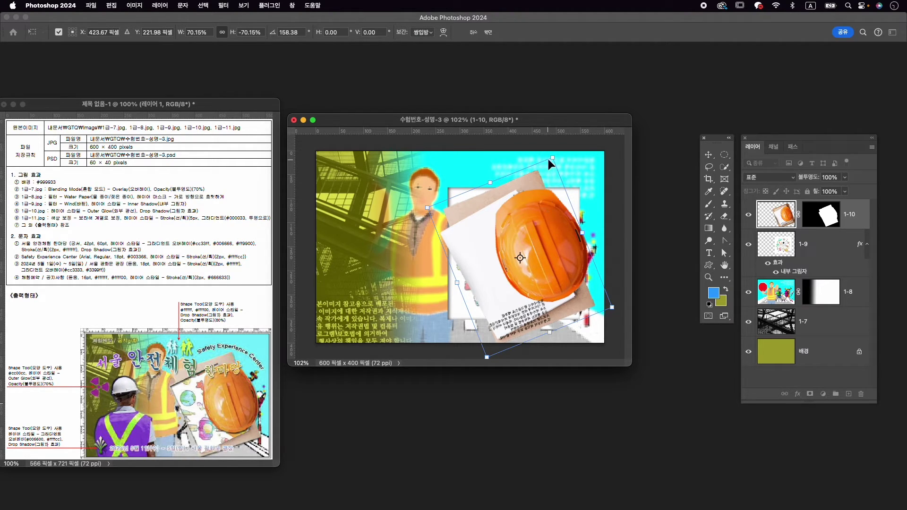
drag(548, 161, 545, 206)
drag(539, 242, 542, 243)
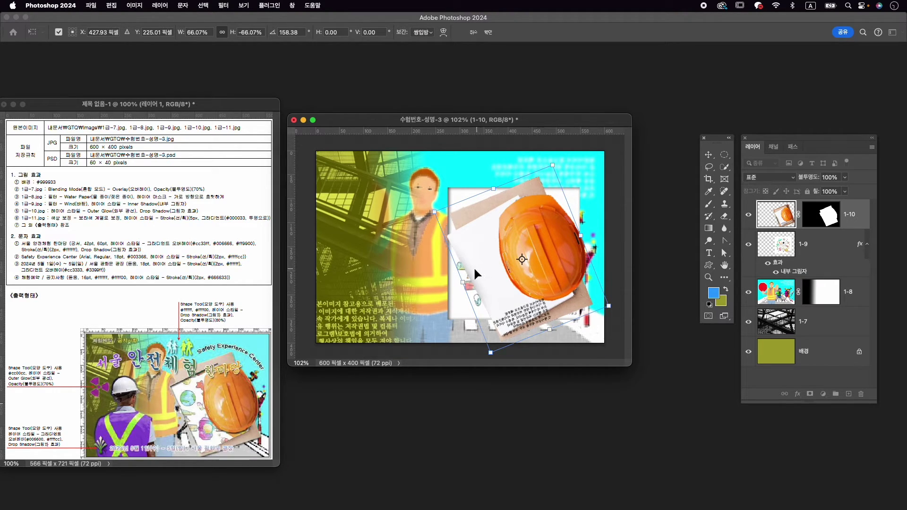
key(Return)
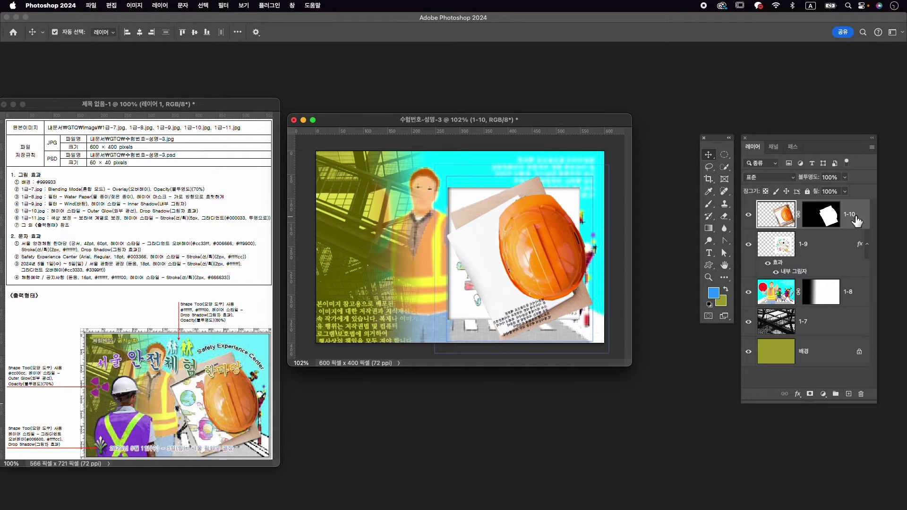
Move the 1-10 layer below the 1-9 layer and lower the 1-9 layer's opacity to 35%.
drag(856, 221, 852, 266)
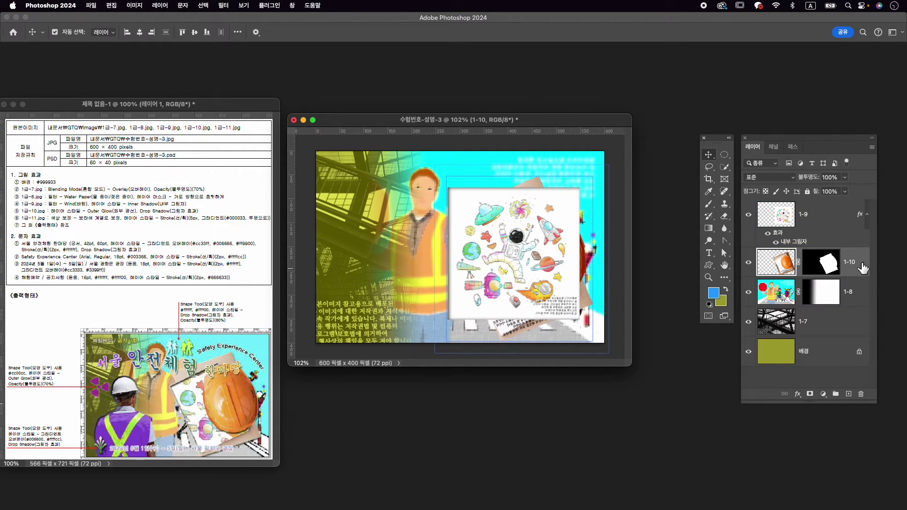
click(819, 222)
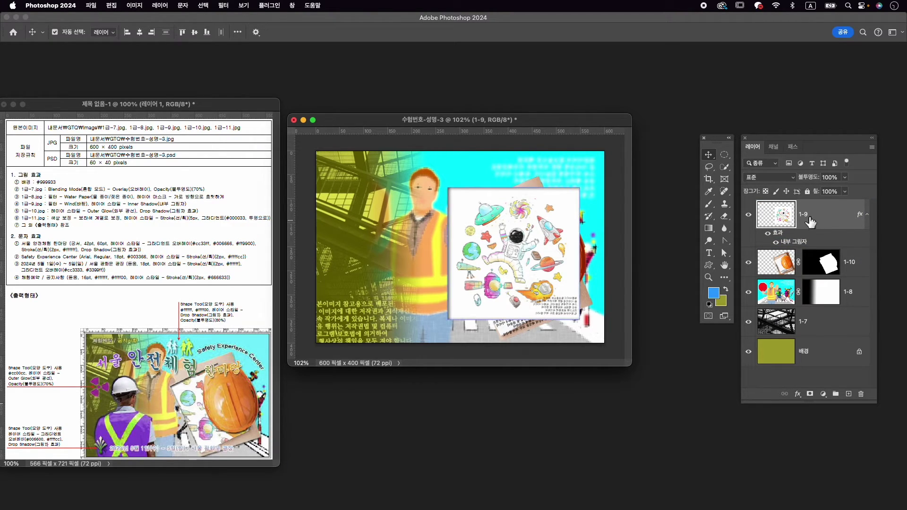
drag(816, 178, 785, 182)
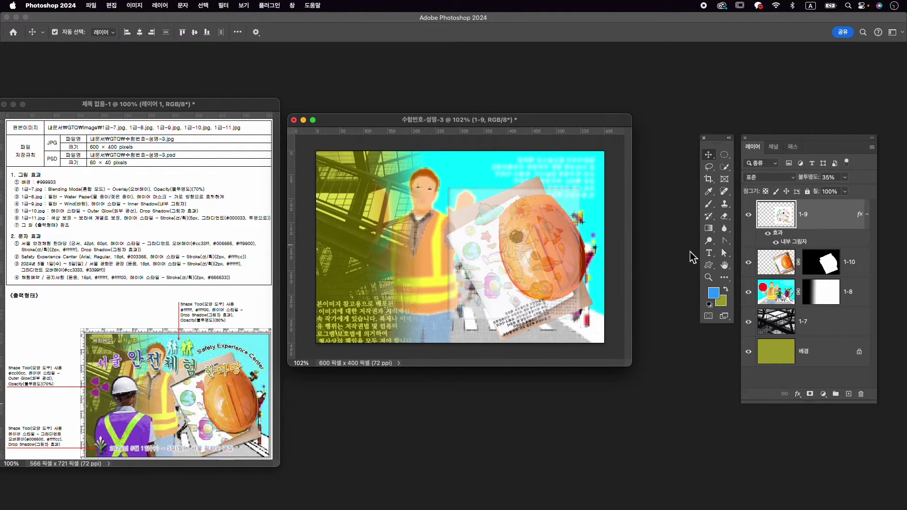
Enlarge the space picture to about 123% and position it over the helmet's white paper to match the sample output.
key(super+t)
drag(564, 241, 560, 252)
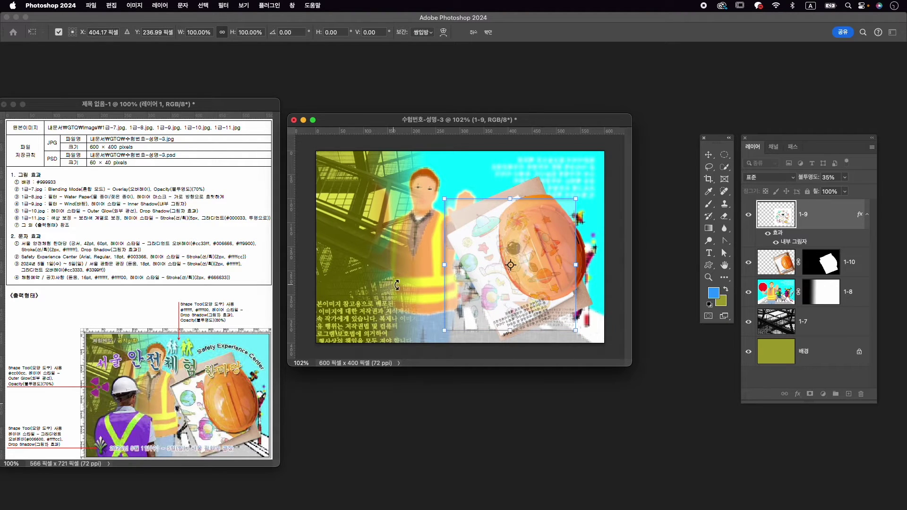
drag(578, 199, 584, 193)
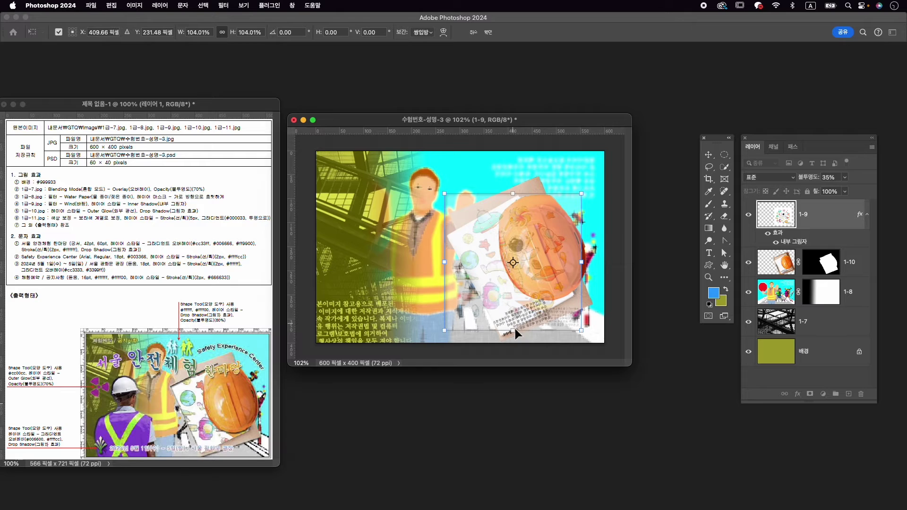
drag(445, 330, 439, 338)
drag(538, 304, 553, 306)
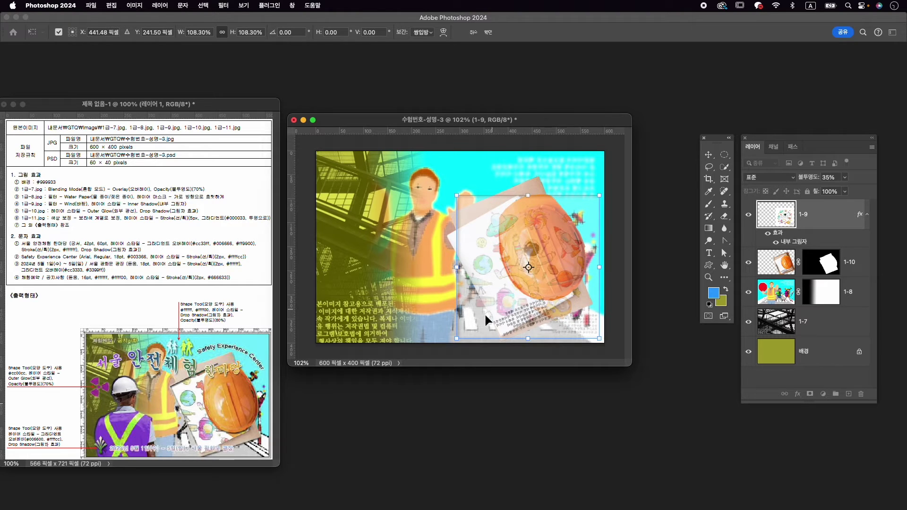
drag(457, 339, 447, 358)
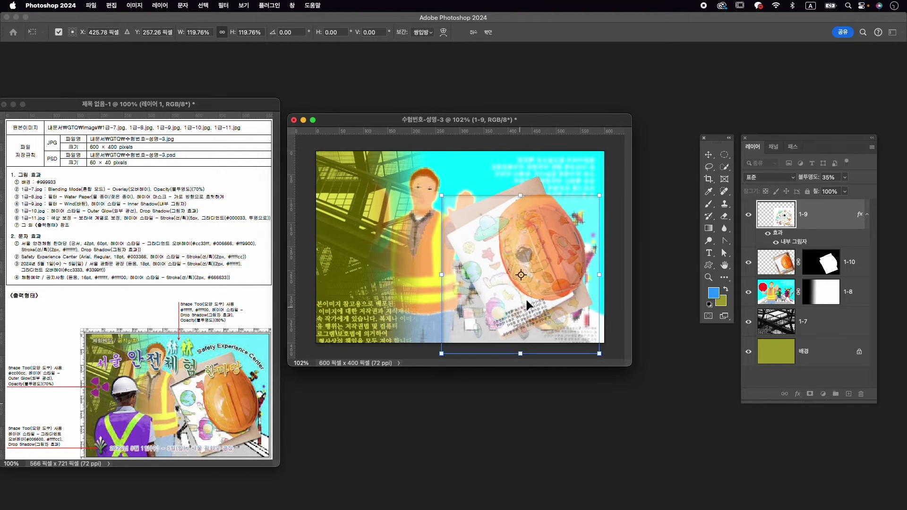
drag(526, 298, 529, 285)
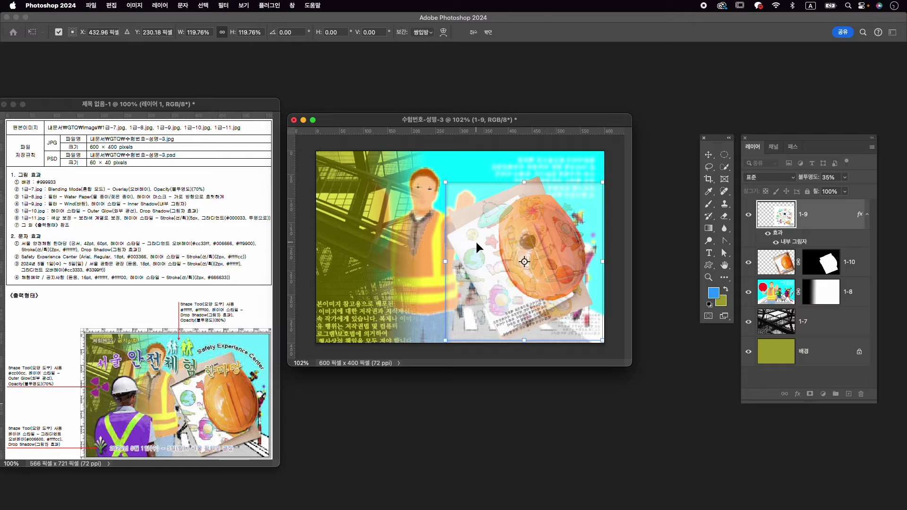
drag(503, 248, 504, 247)
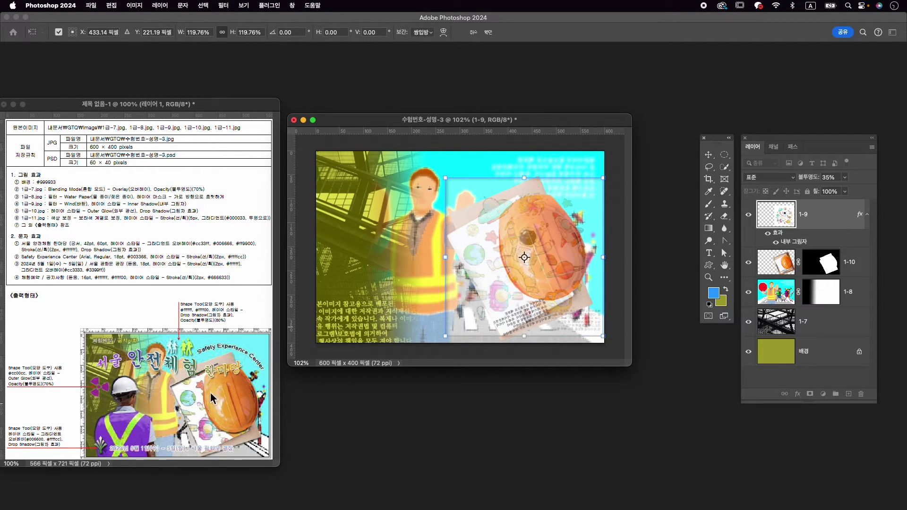
drag(446, 177, 441, 175)
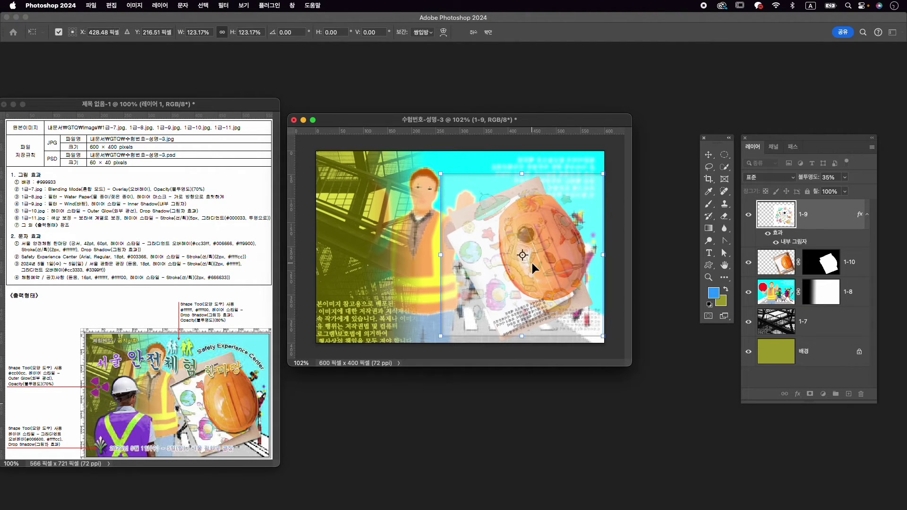
drag(531, 263, 535, 262)
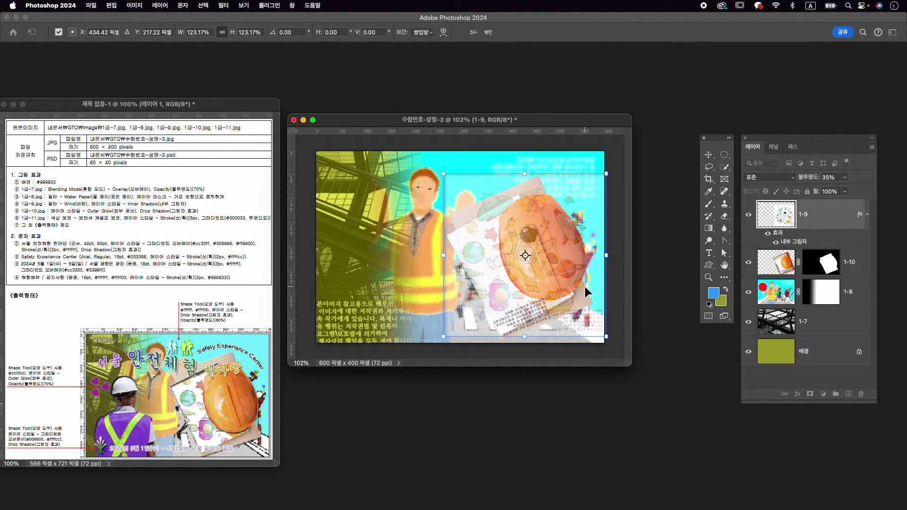
key(Return)
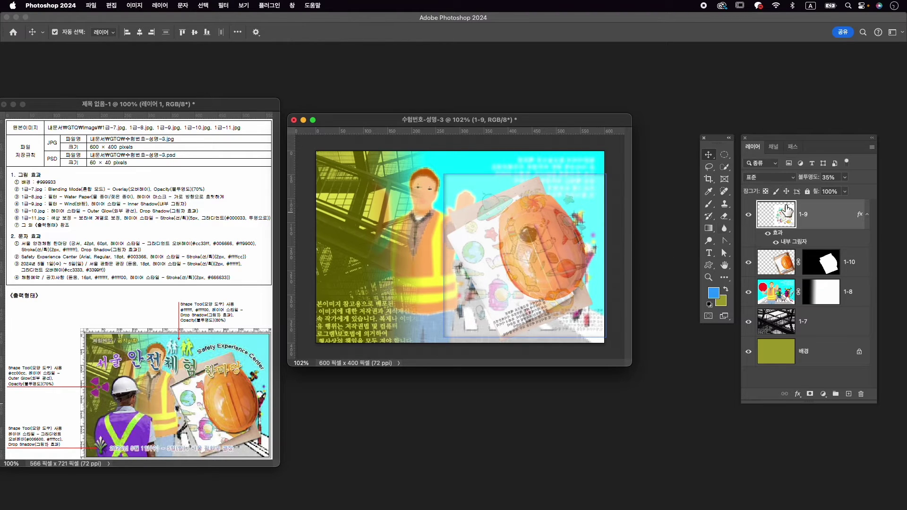
Restore the 1-9 layer's opacity to 100%, hide that layer and pick the helmet picture on the canvas.
drag(812, 182, 866, 178)
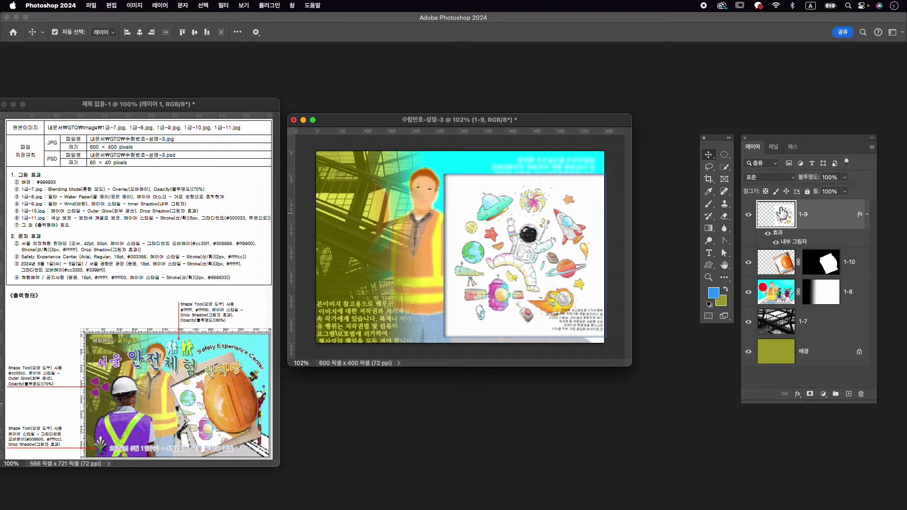
click(748, 215)
click(484, 267)
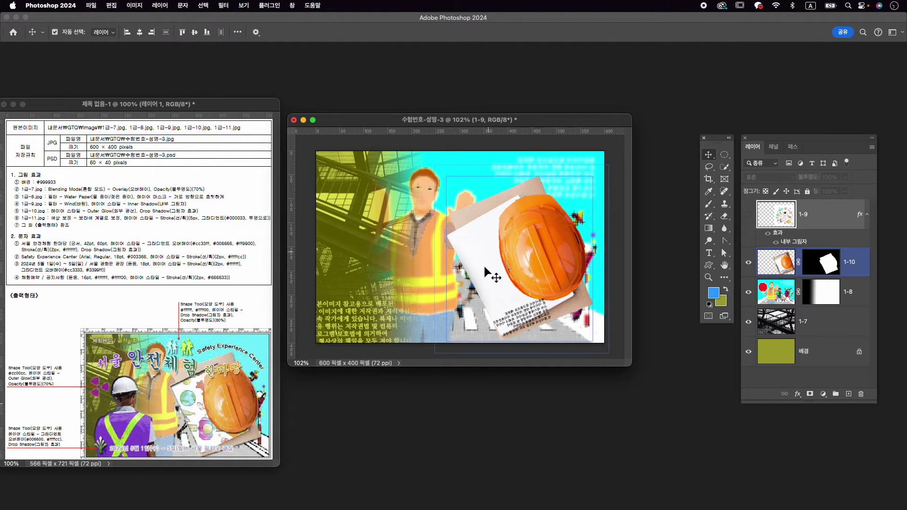
Select the white paper beside and below the helmet on the 1-10 layer with the Quick Selection tool, refining the area around the printed text.
click(852, 266)
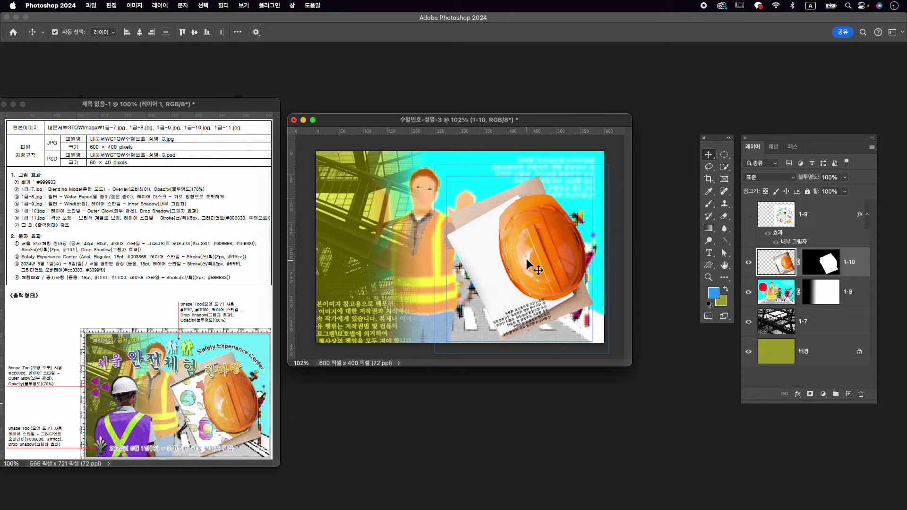
key(w)
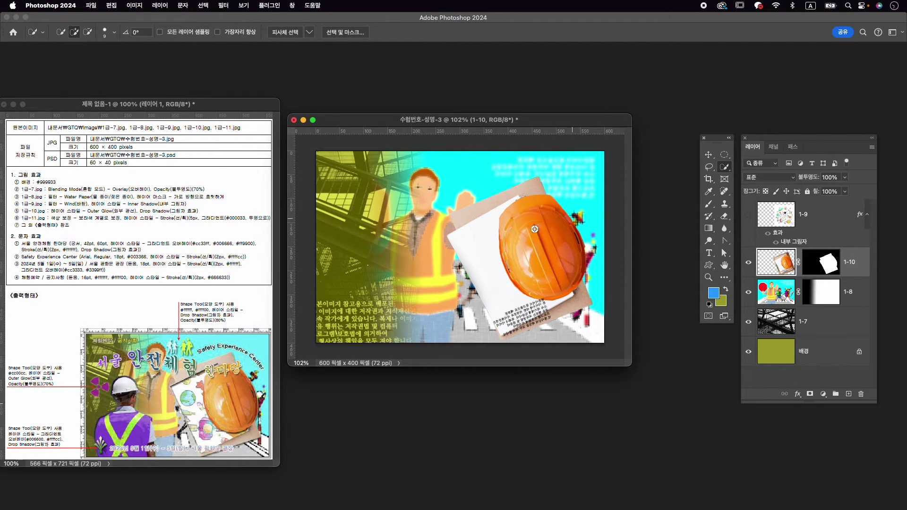
mouse_move(486, 231)
mouse_down()
mouse_move(506, 302)
mouse_move(501, 322)
mouse_move(531, 311)
mouse_move(508, 324)
mouse_move(540, 311)
mouse_up()
scroll(573, 323, up, 3)
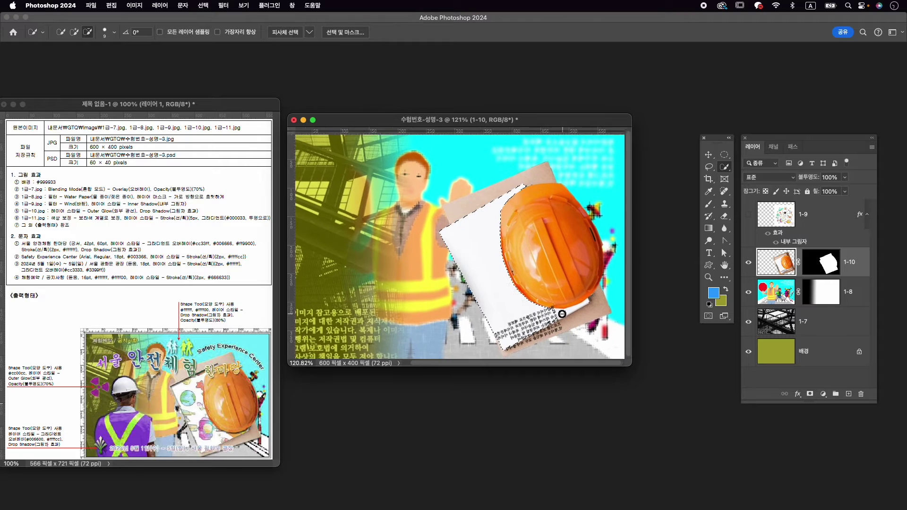
scroll(564, 314, up, 2)
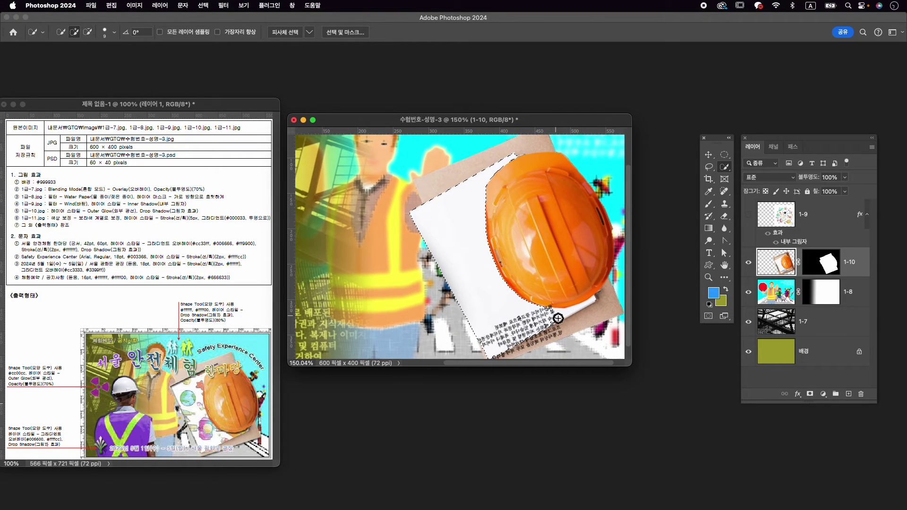
mouse_move(533, 334)
mouse_down()
mouse_move(515, 342)
mouse_move(546, 338)
mouse_move(511, 338)
mouse_up()
alt+click(529, 346)
drag(567, 324, 543, 333)
drag(499, 298, 492, 286)
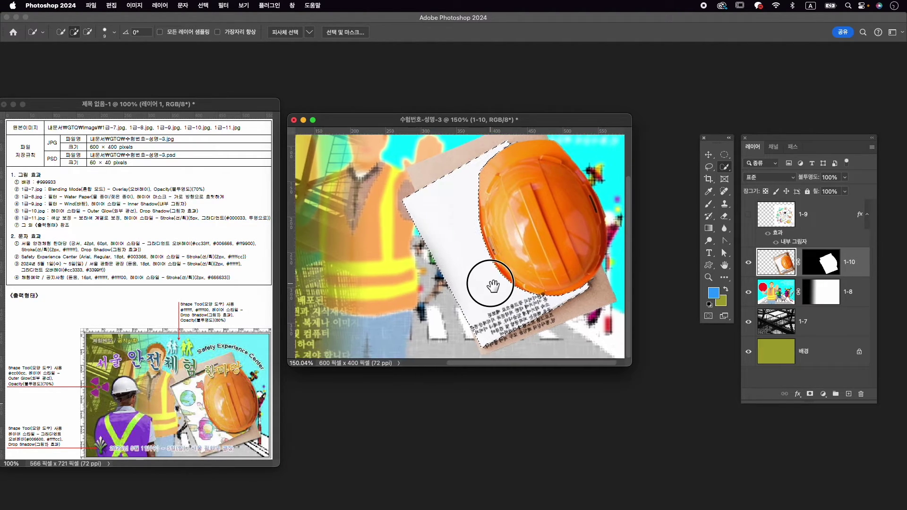
drag(487, 341, 499, 339)
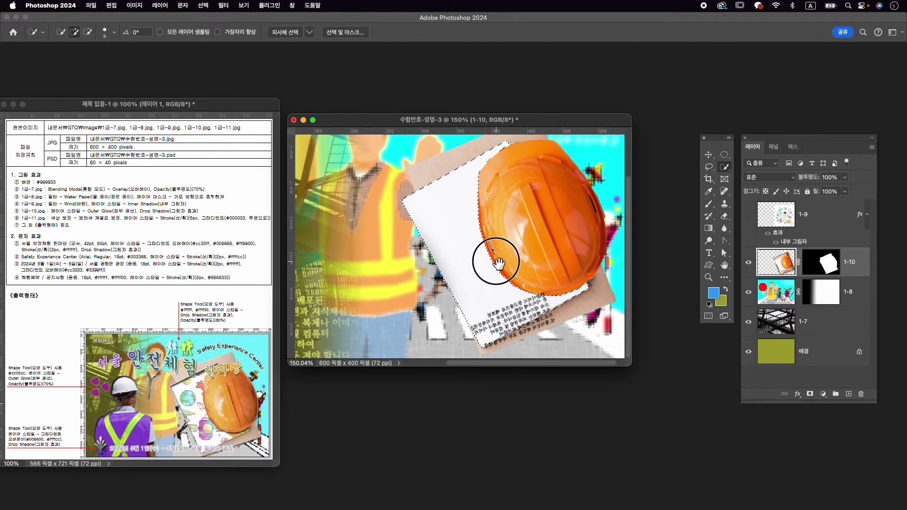
drag(496, 261, 498, 281)
scroll(510, 250, down, 5)
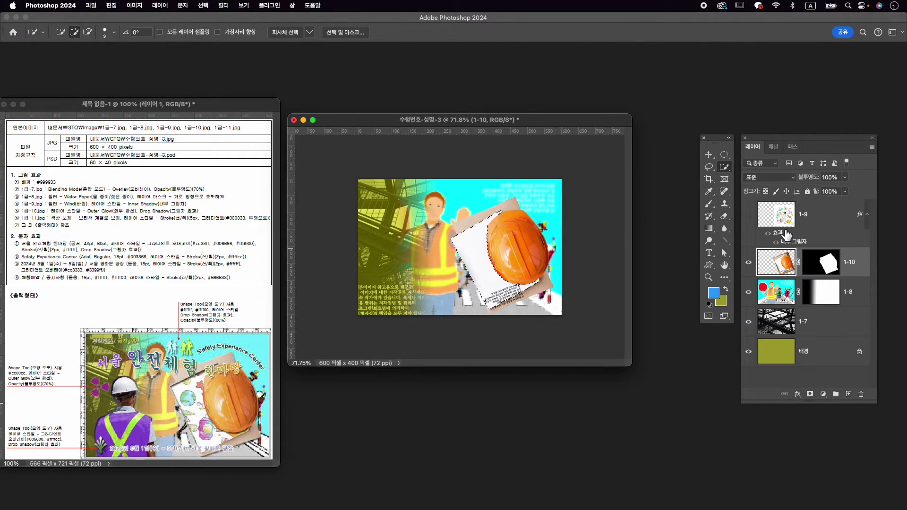
scroll(497, 302, up, 3)
scroll(477, 252, up, 1)
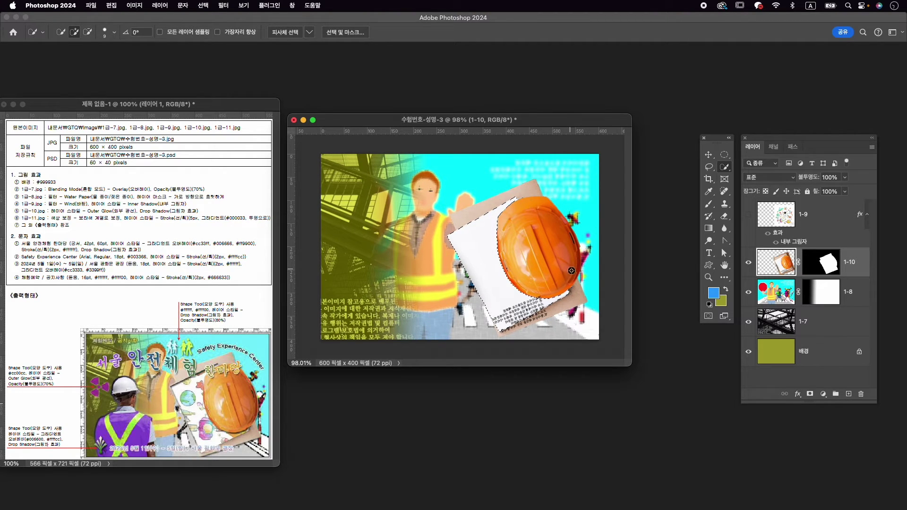
Mask the 1-9 layer with the paper selection and turn the layer's visibility back on.
click(826, 223)
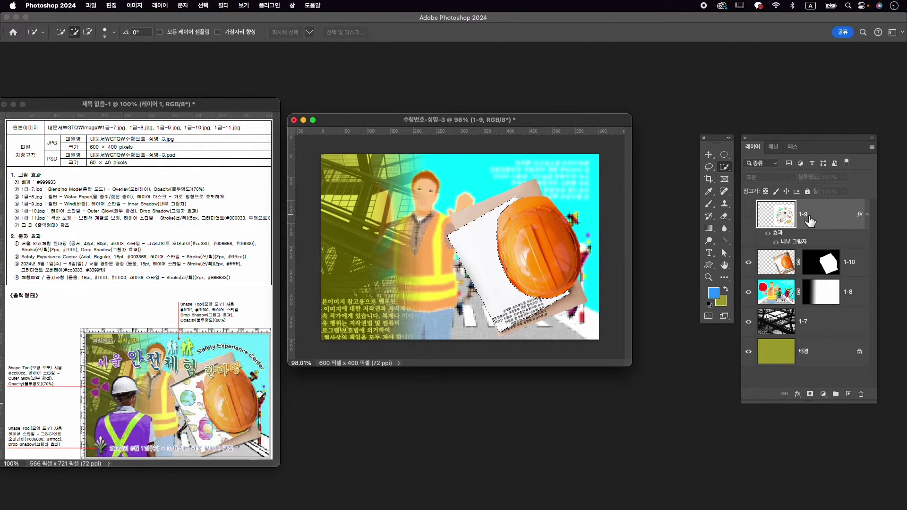
click(810, 394)
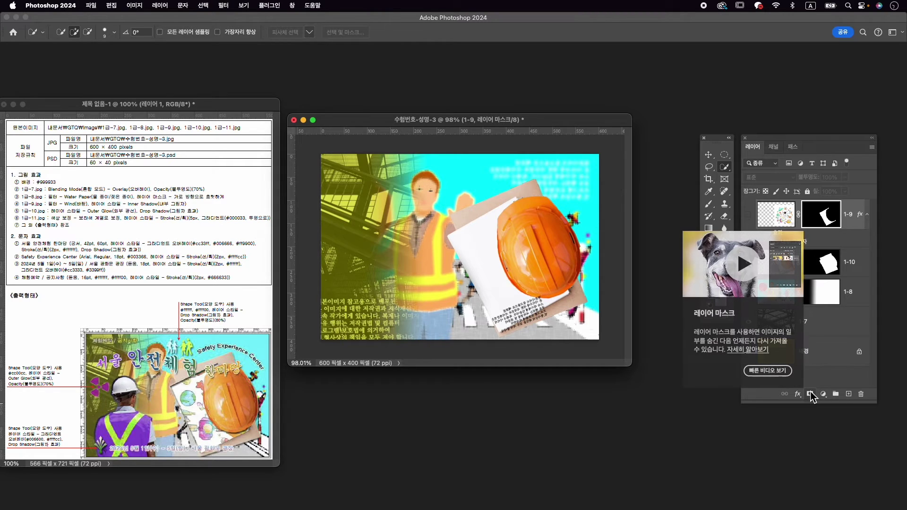
click(748, 216)
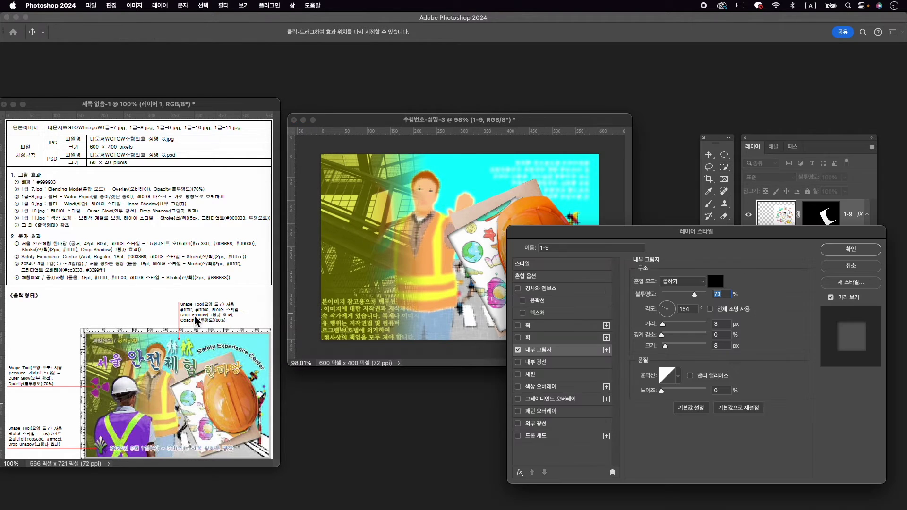
Set the 1-9 layer's Inner Shadow to 82% opacity, 5 px distance and 8 px size.
double_click(797, 241)
drag(662, 325, 666, 346)
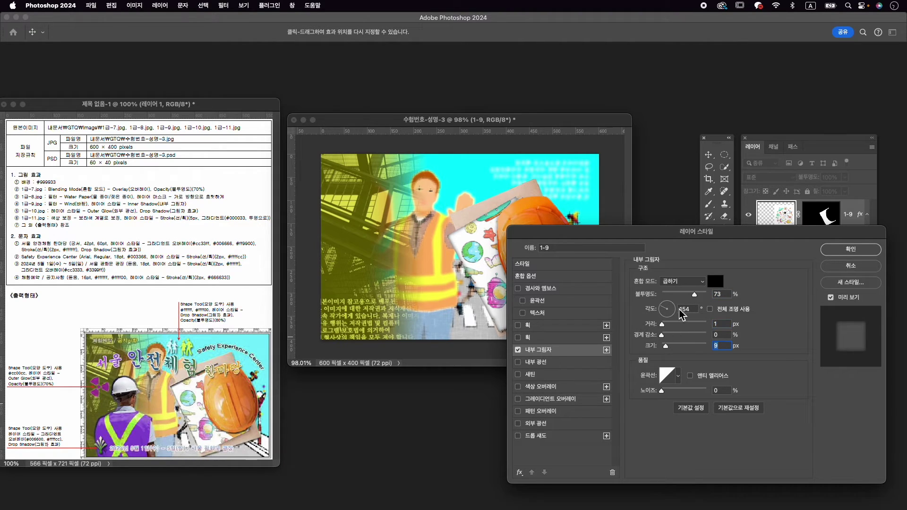
drag(694, 295, 699, 297)
drag(667, 348, 664, 326)
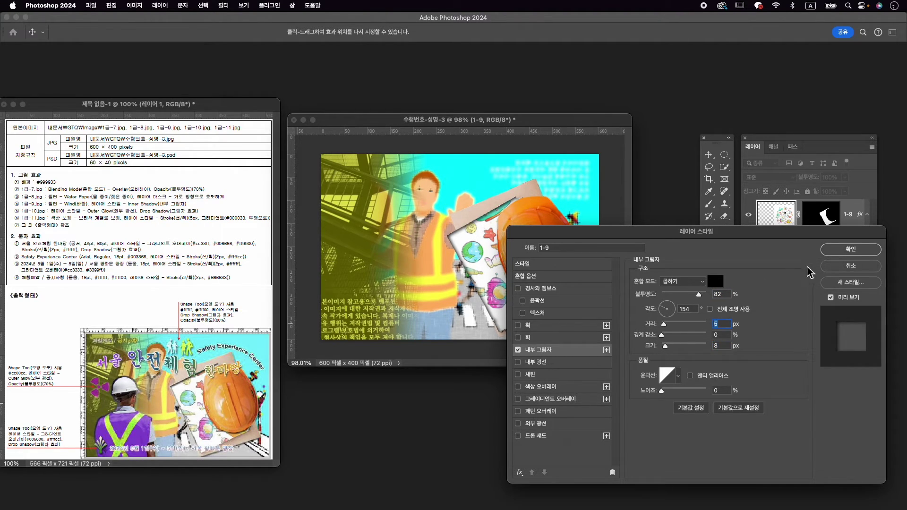
click(844, 249)
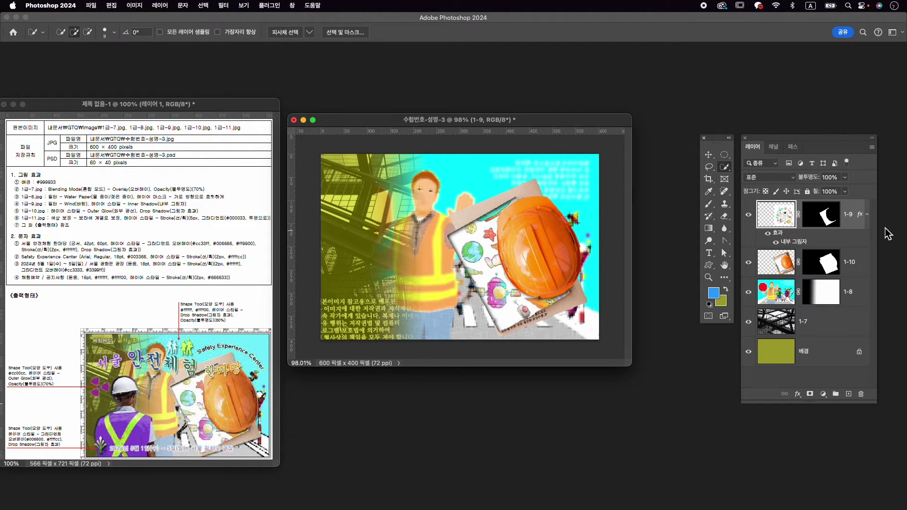
Add Outer Glow and Drop Shadow layer styles to the 1-10 helmet layer.
click(829, 268)
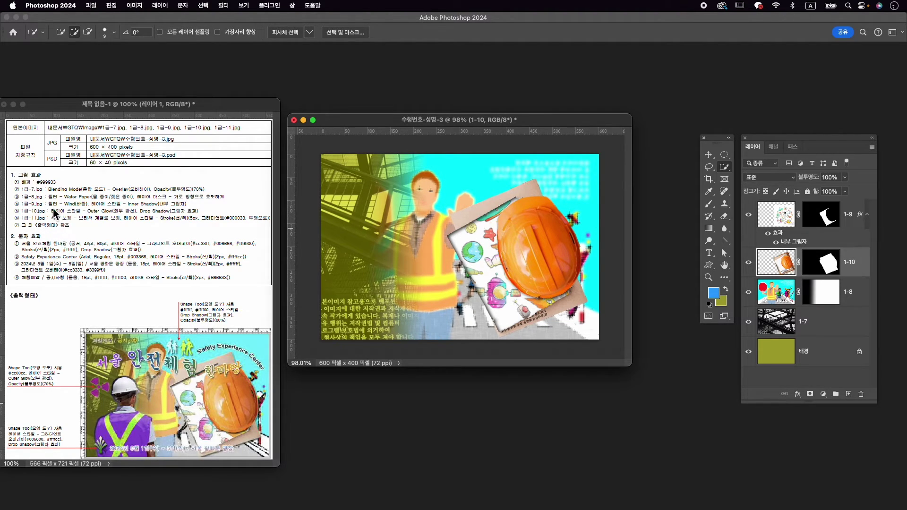
click(797, 394)
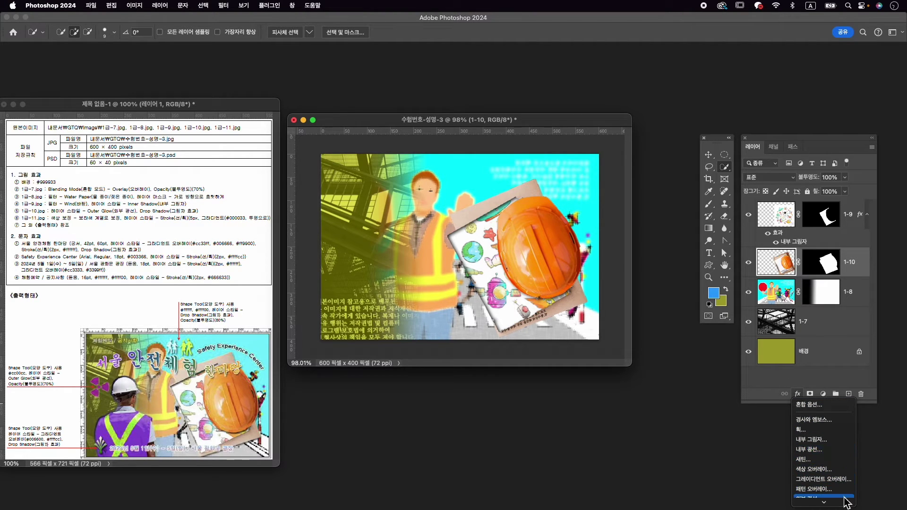
click(829, 492)
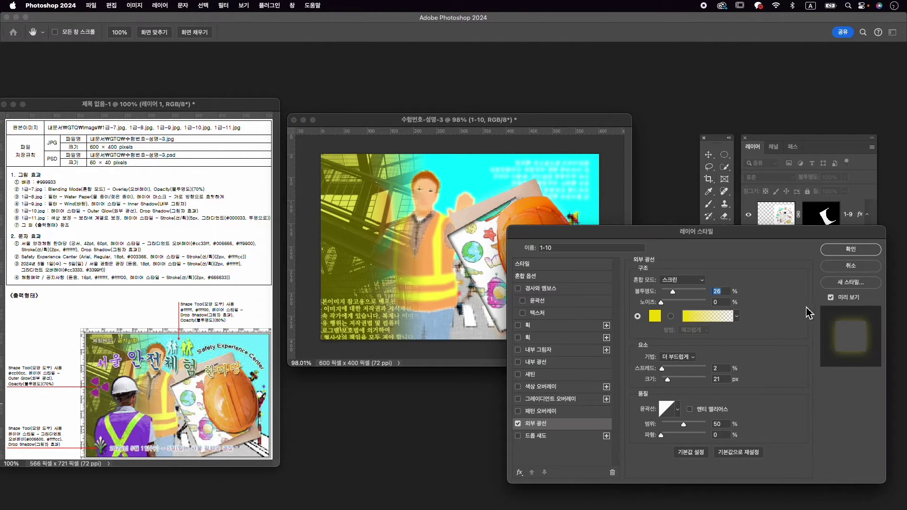
click(565, 438)
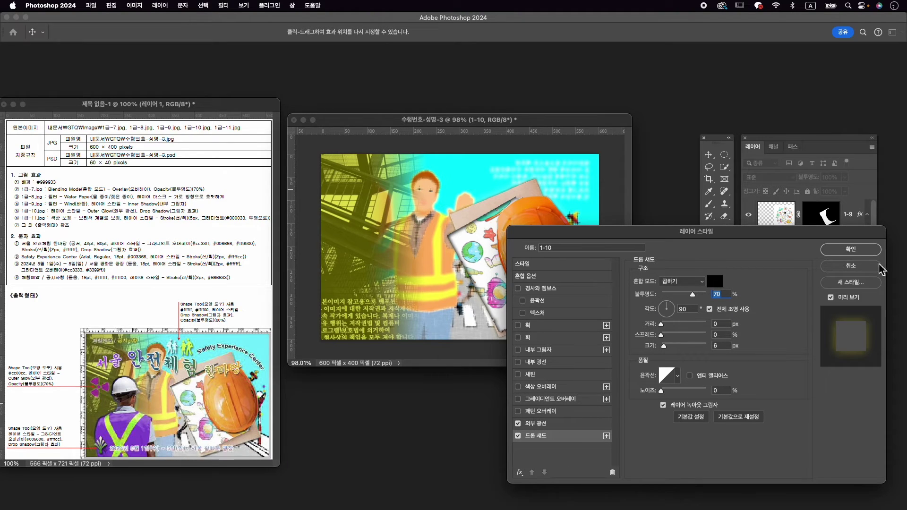
click(863, 250)
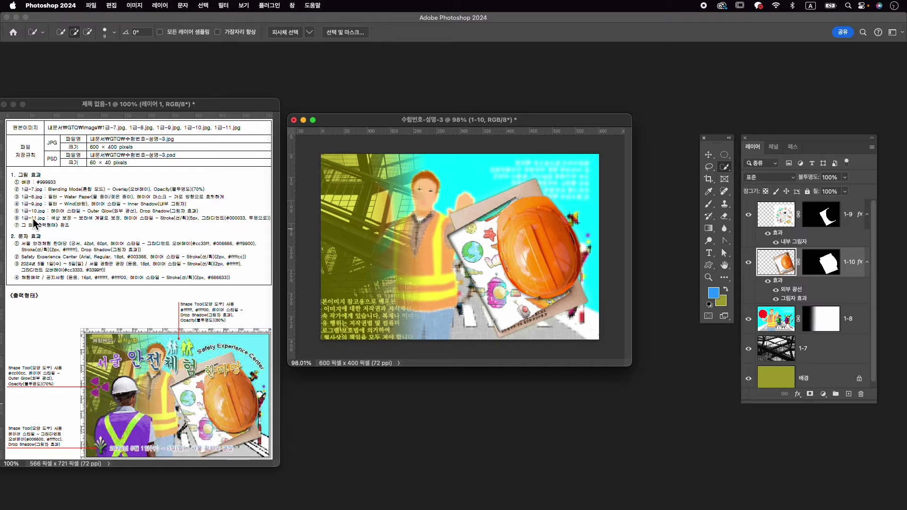
Open 1급-11.jpg from the Image folder and place its window over the exam document.
key(super+o)
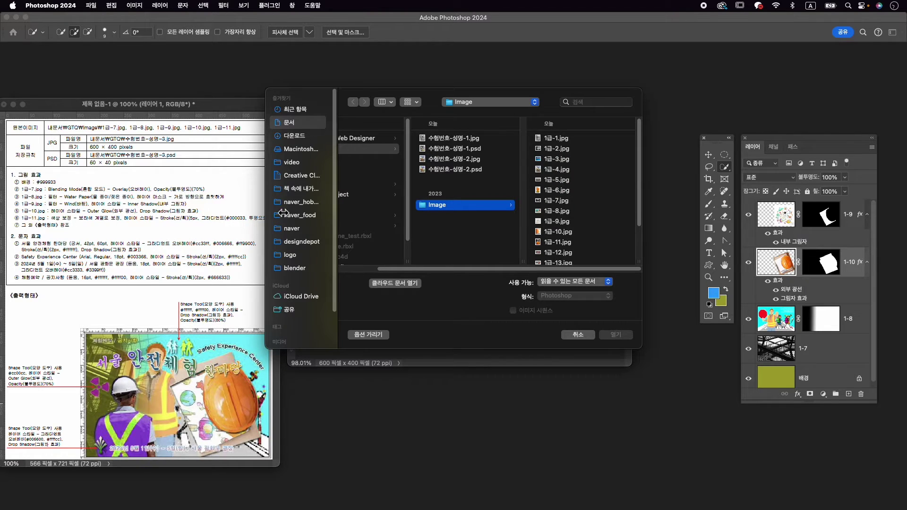
click(561, 242)
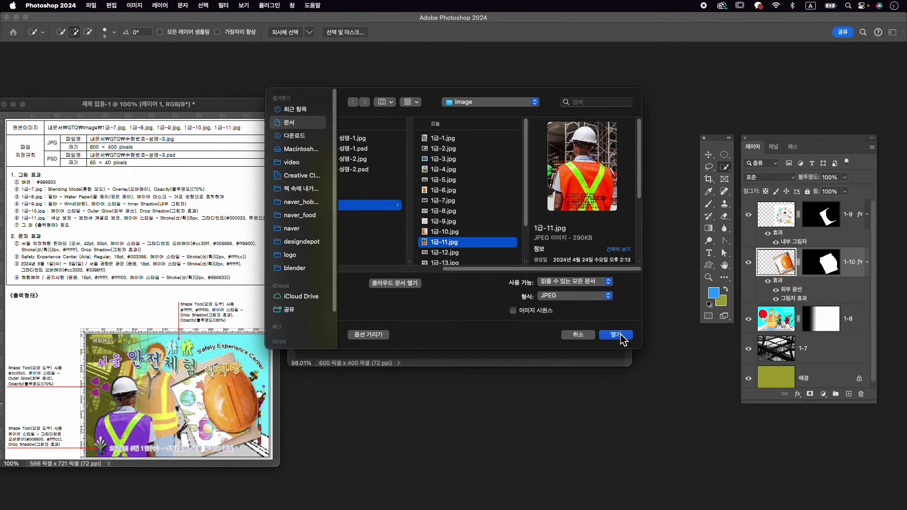
click(618, 335)
drag(165, 74, 562, 65)
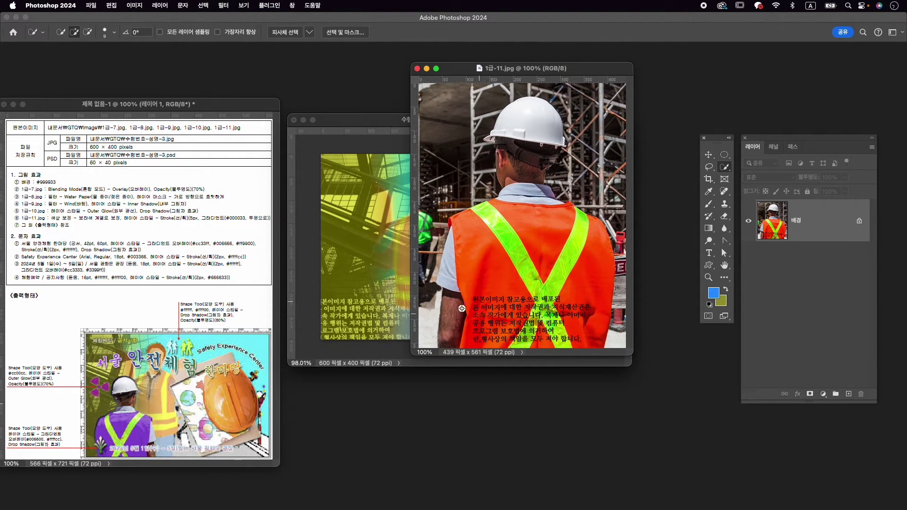
Select the orange areas of the worker's vest with the Quick Selection tool, leaving out the reflective green straps.
right_click(723, 166)
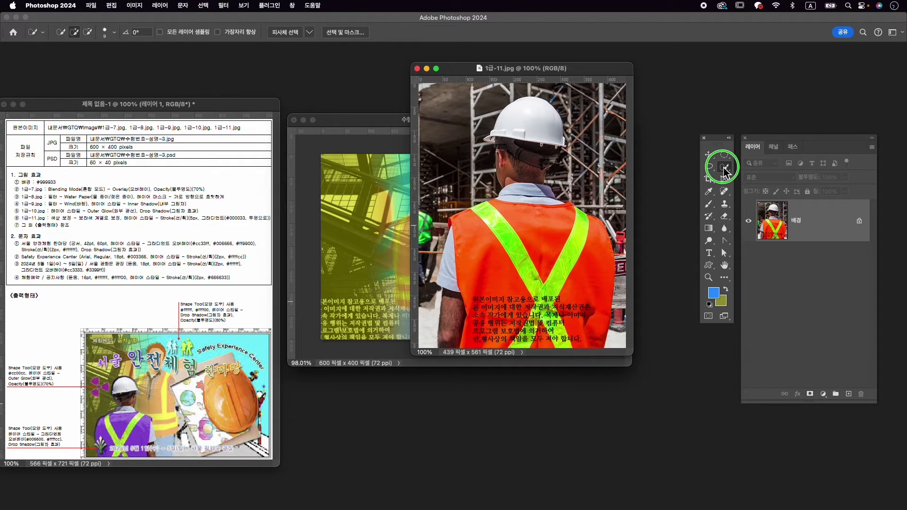
click(756, 174)
mouse_move(537, 223)
mouse_down()
mouse_move(546, 247)
mouse_move(495, 257)
mouse_move(472, 244)
mouse_move(487, 291)
mouse_up()
mouse_move(591, 255)
mouse_down()
mouse_move(573, 301)
mouse_move(581, 317)
mouse_move(550, 316)
mouse_move(566, 306)
mouse_move(577, 316)
mouse_move(562, 296)
mouse_move(530, 314)
mouse_move(507, 295)
mouse_move(493, 325)
mouse_move(498, 305)
mouse_move(501, 328)
mouse_move(524, 305)
mouse_move(503, 333)
mouse_move(521, 318)
mouse_move(510, 338)
mouse_move(528, 294)
mouse_up()
mouse_move(546, 339)
mouse_down()
mouse_move(539, 345)
mouse_move(545, 340)
mouse_up()
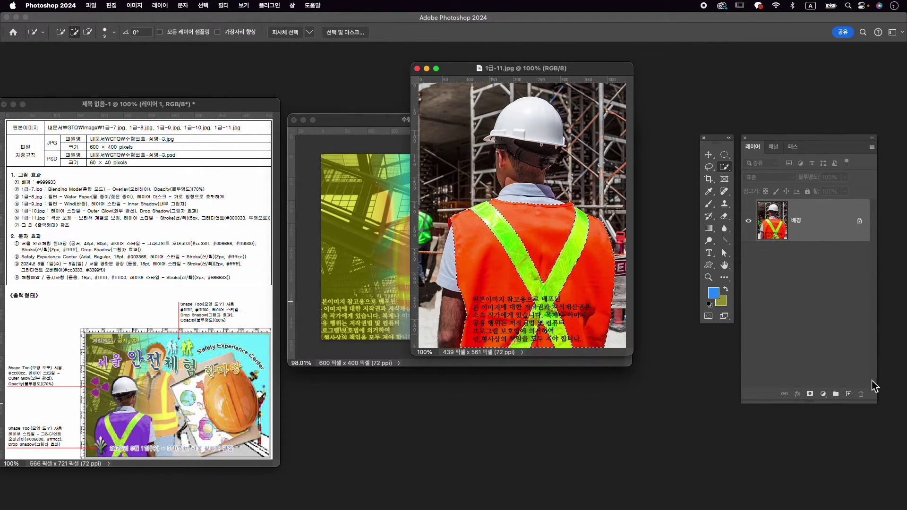
Recolor the selected vest purple with a colorized Hue/Saturation adjustment layer, hue 278 and saturation 50.
click(823, 397)
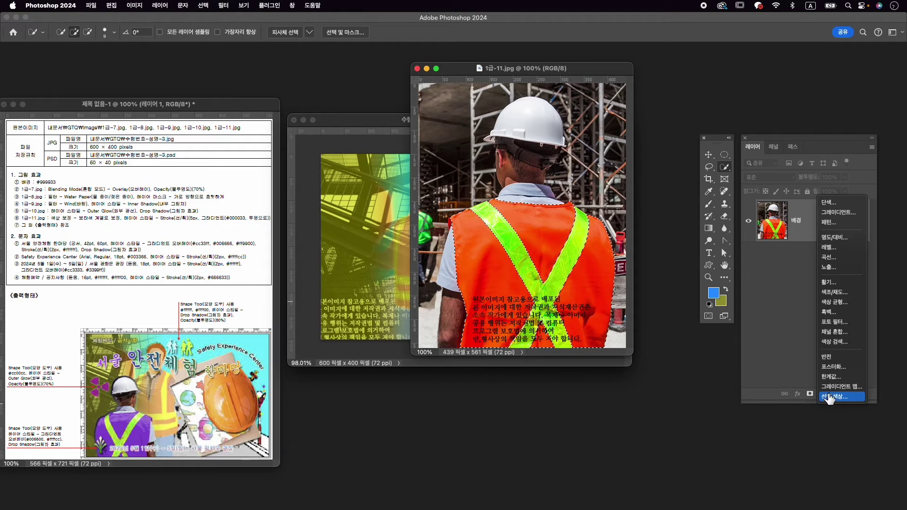
click(830, 290)
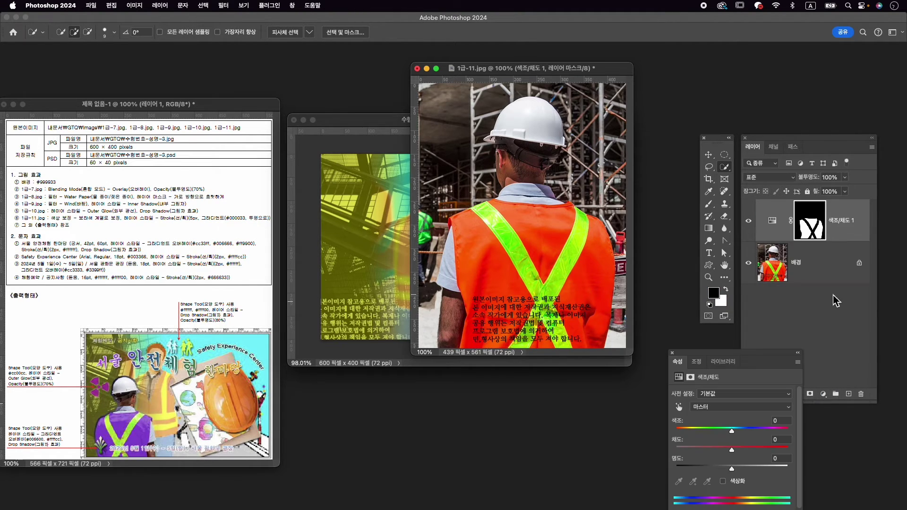
click(740, 484)
drag(759, 431, 772, 431)
drag(723, 449, 762, 431)
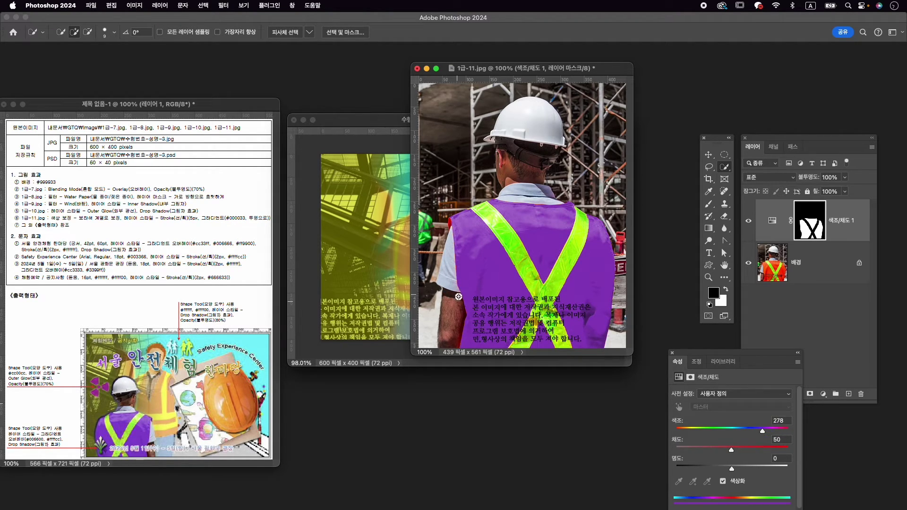
Select the whole worker on the background layer with the Object Selection tool and hide the surroundings with a layer mask.
click(822, 263)
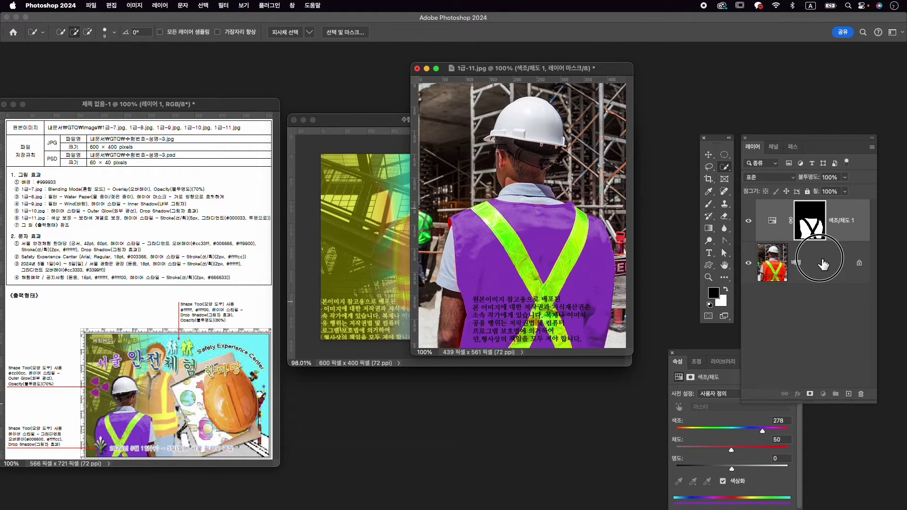
right_click(730, 169)
click(768, 165)
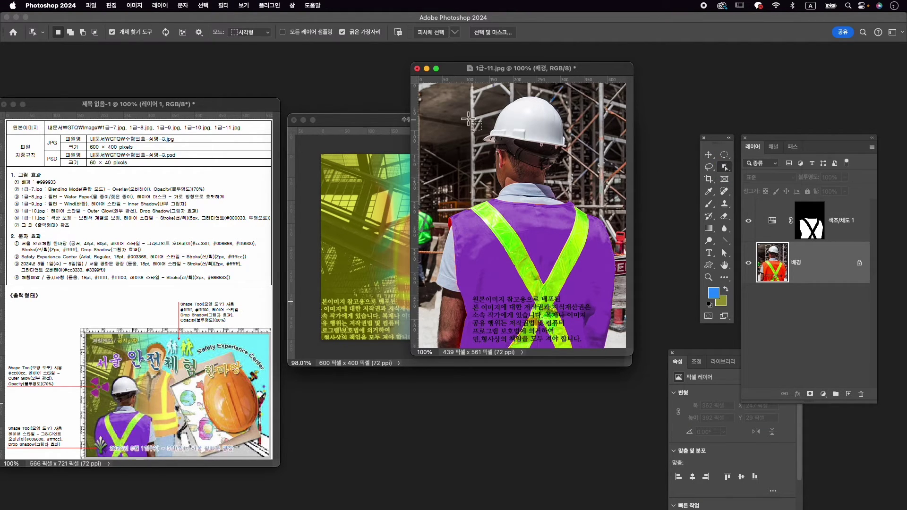
drag(439, 100, 612, 350)
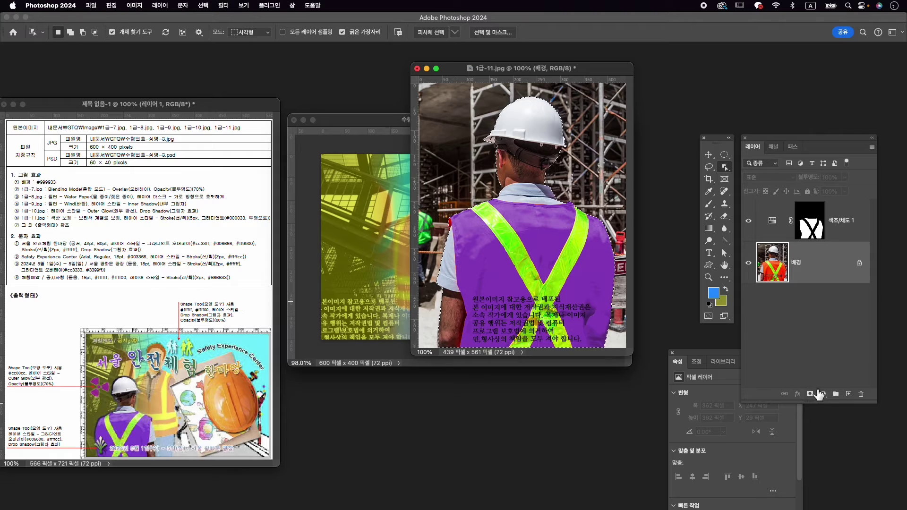
click(810, 393)
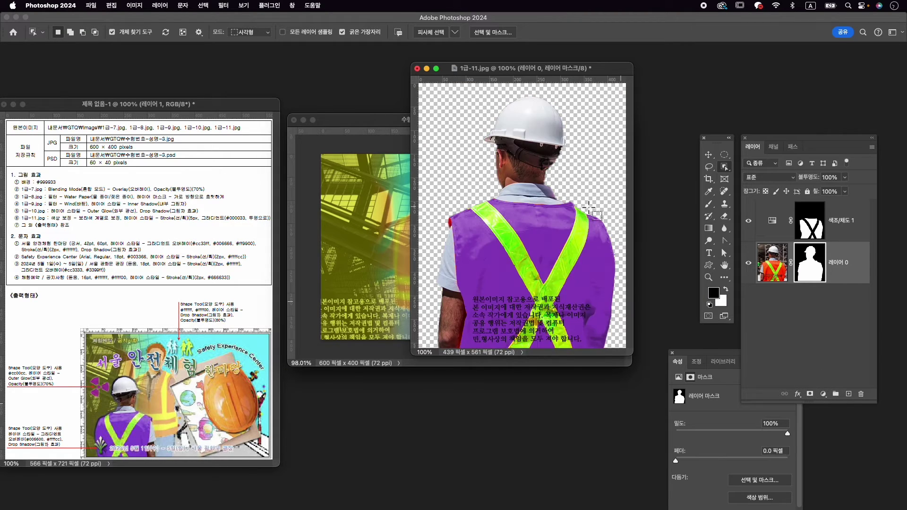
Paint white on the Hue/Saturation layer's mask over the leftover red spot at the vest's left shoulder.
key(v)
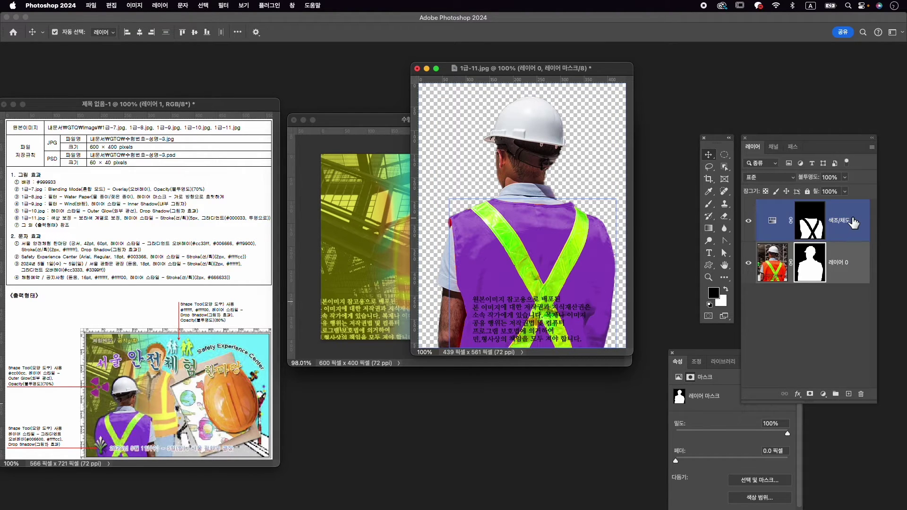
click(854, 223)
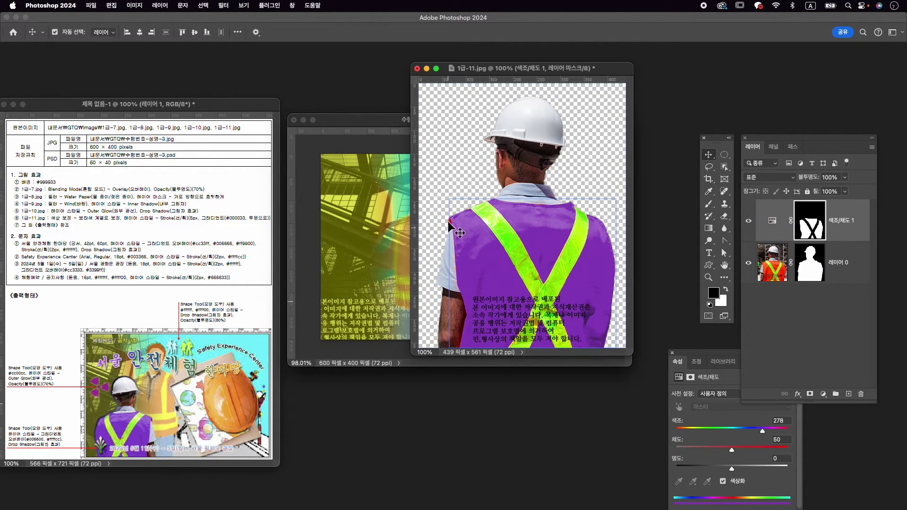
scroll(450, 236, up, 5)
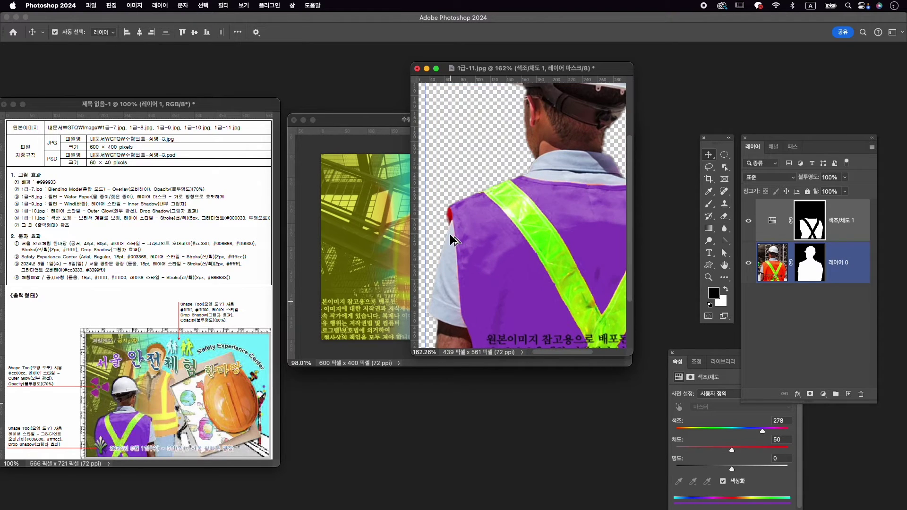
click(812, 224)
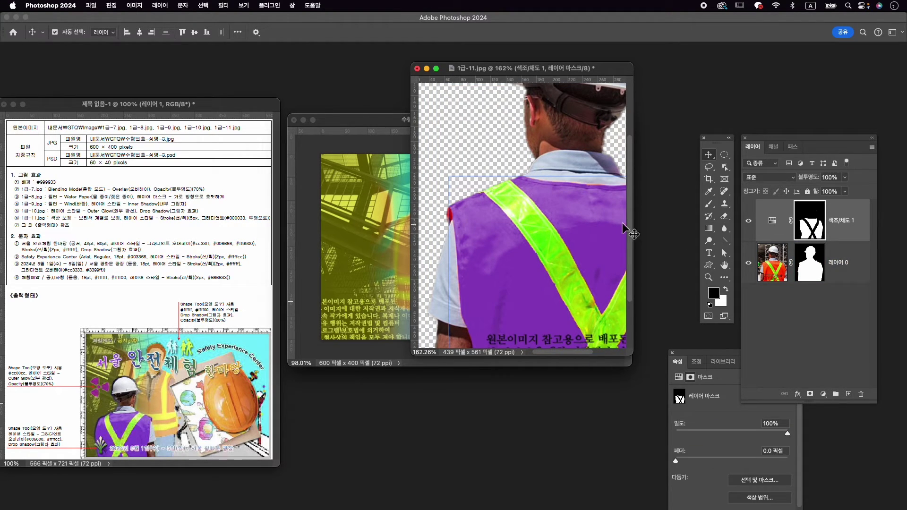
key(b)
click(728, 291)
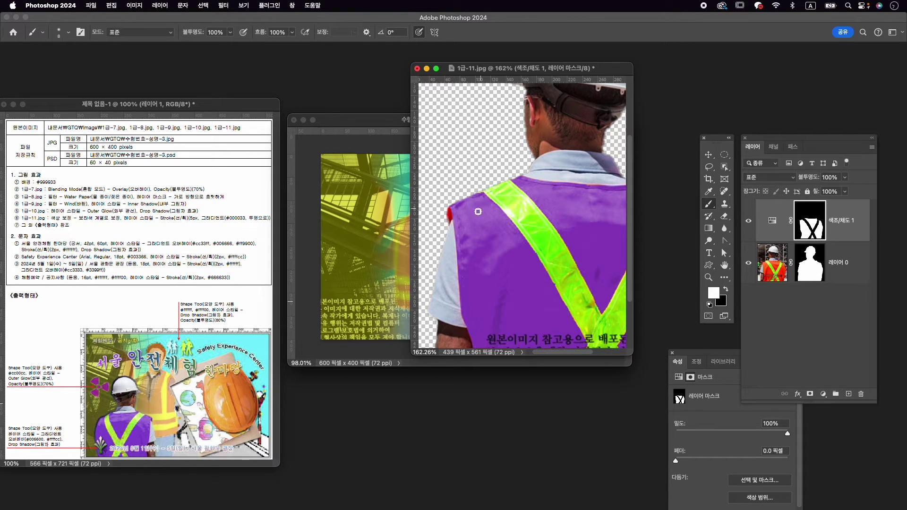
drag(451, 212, 450, 221)
scroll(586, 229, down, 5)
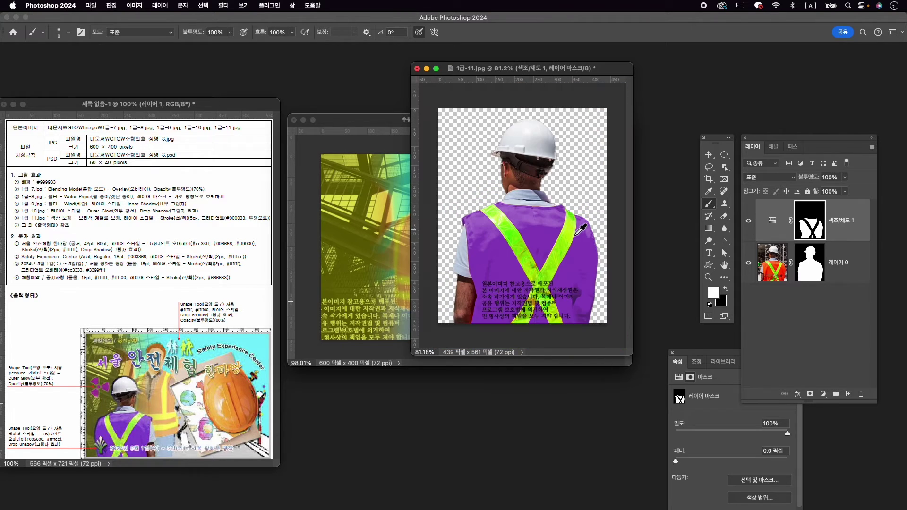
Stamp the visible layers into one worker layer, bring it into the exam document, and close 1급-11.jpg without saving.
key(v)
click(861, 220)
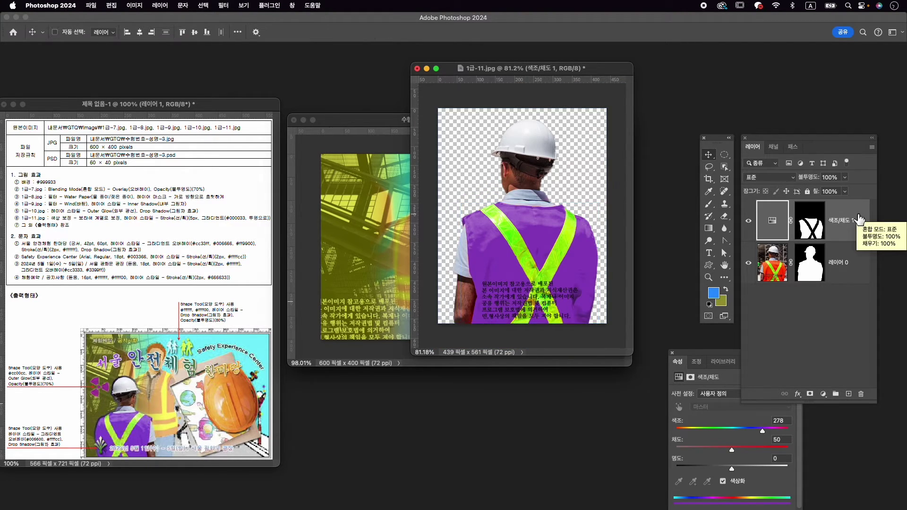
key(super+alt+shift+e)
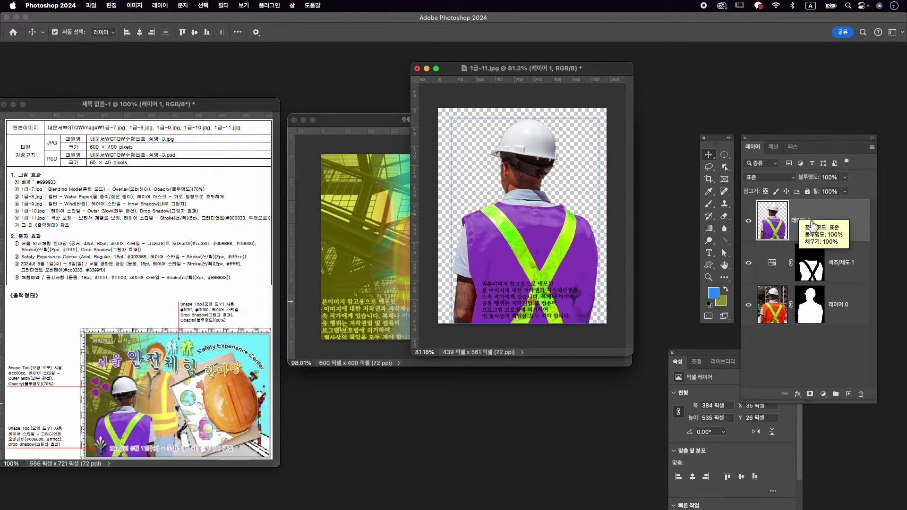
drag(534, 223, 358, 234)
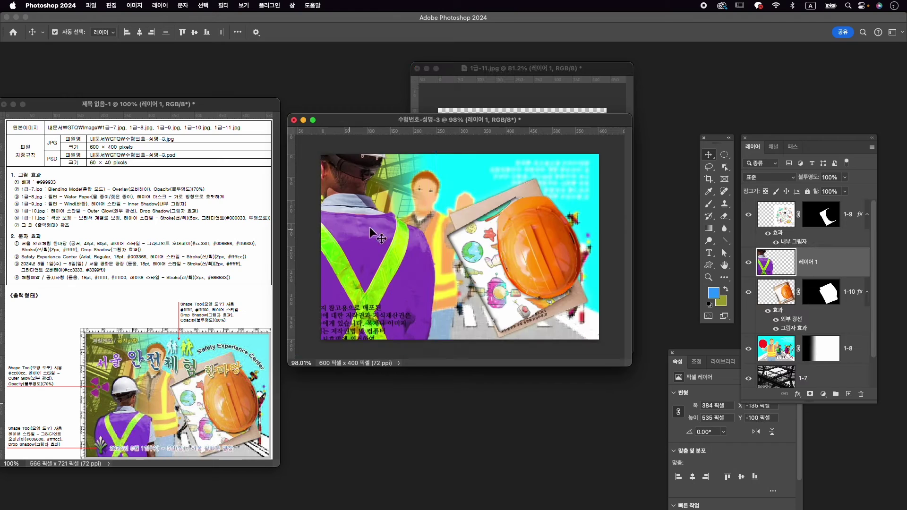
click(417, 70)
click(497, 208)
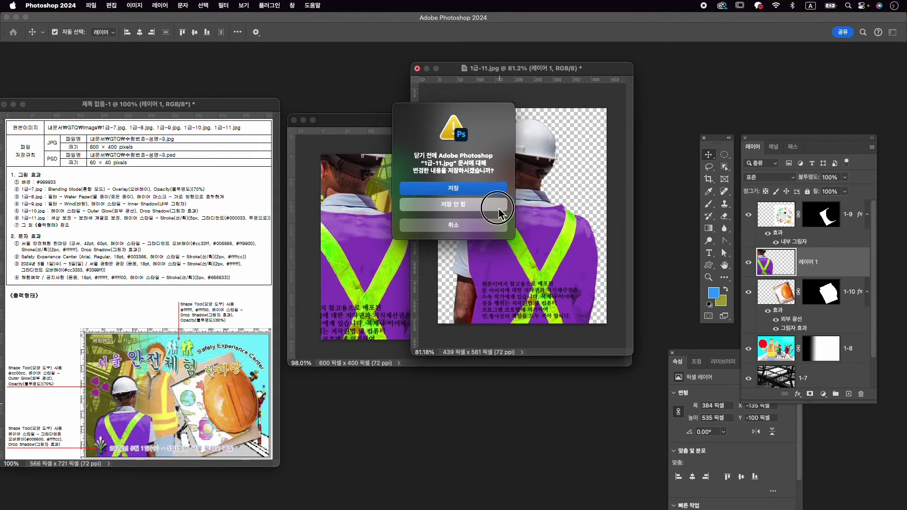
Scale the worker layer to about 63% over the left half of the composite and flip it horizontally.
key(super+t)
drag(398, 174, 500, 207)
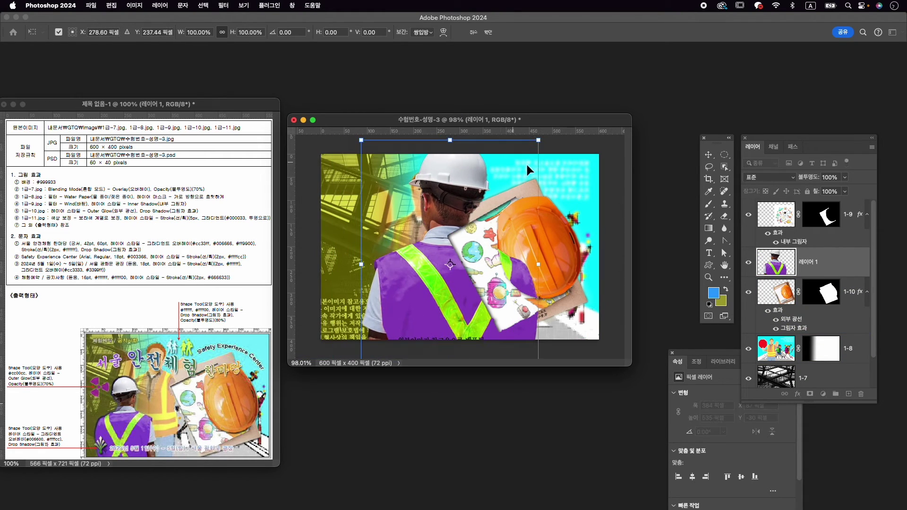
drag(538, 140, 499, 195)
drag(451, 247, 413, 254)
drag(461, 202, 468, 193)
drag(429, 282, 413, 292)
right_click(412, 291)
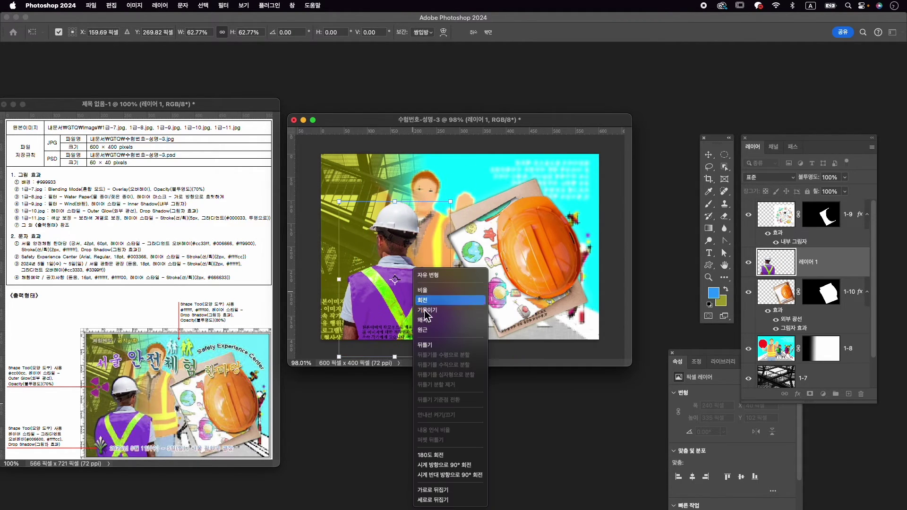
click(471, 489)
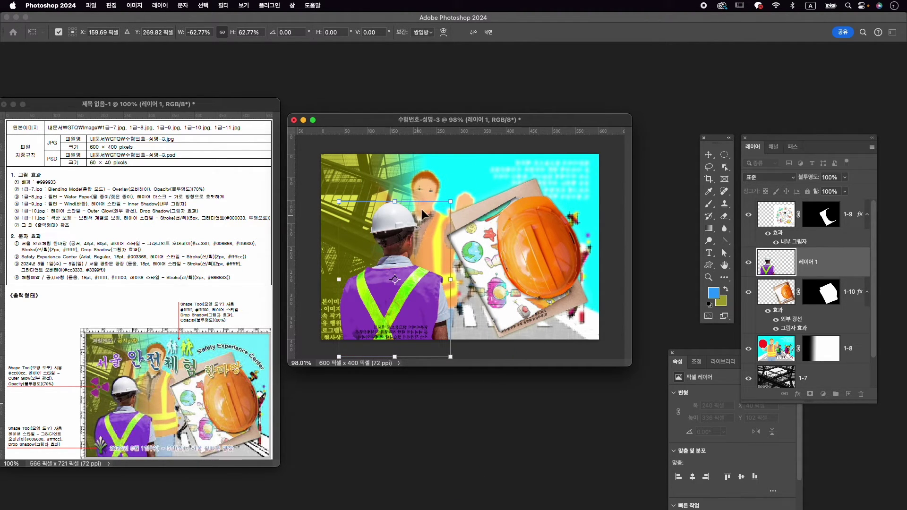
Scale the flipped worker down to about 53% and position it in the composite's lower-left corner as in the reference.
drag(451, 202, 436, 216)
drag(418, 251, 408, 241)
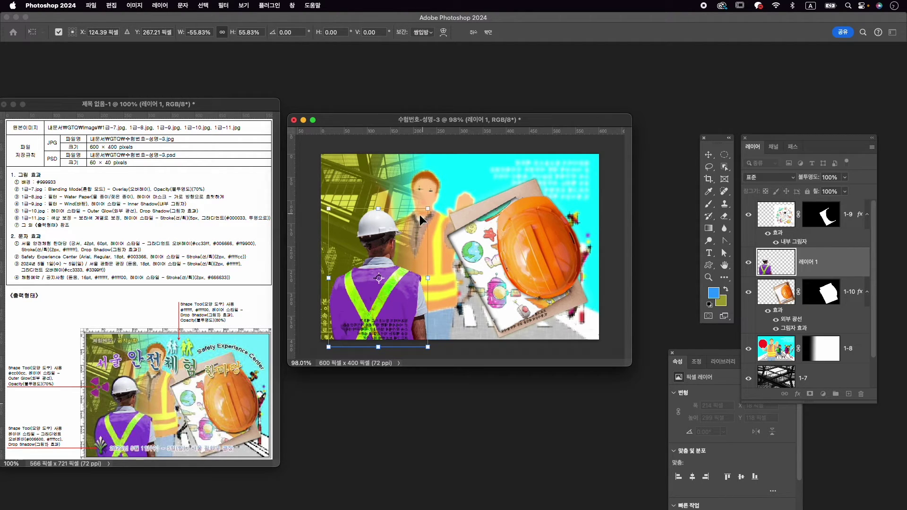
drag(427, 209, 423, 216)
drag(395, 247, 399, 248)
key(Up)
key(Up)
key(Up)
key(Up)
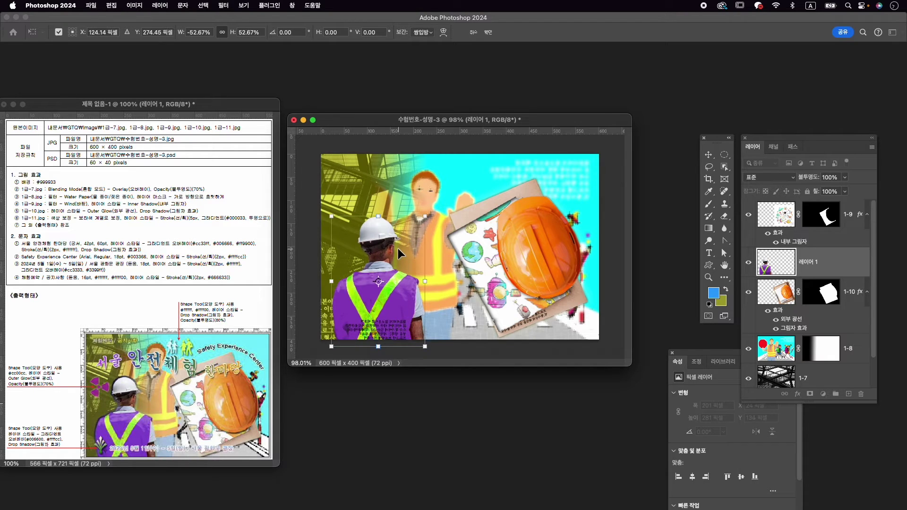
key(Down)
key(Down)
key(Return)
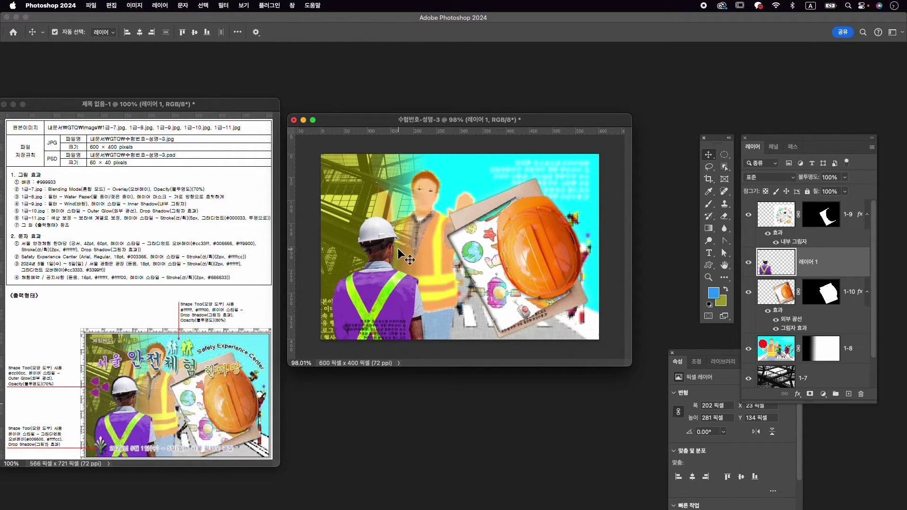
Move the worker layer above all other layers and rename it 1-11.
drag(836, 264, 840, 212)
double_click(807, 214)
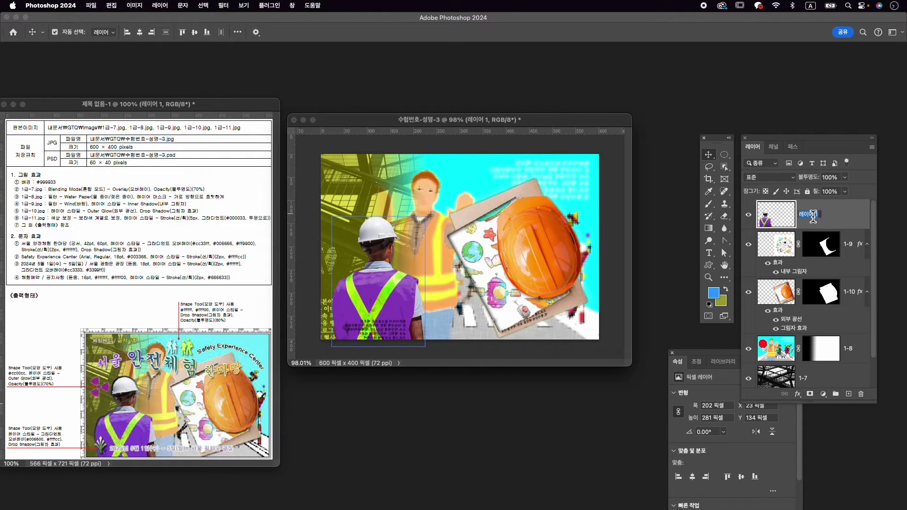
text(1-11)
key(Return)
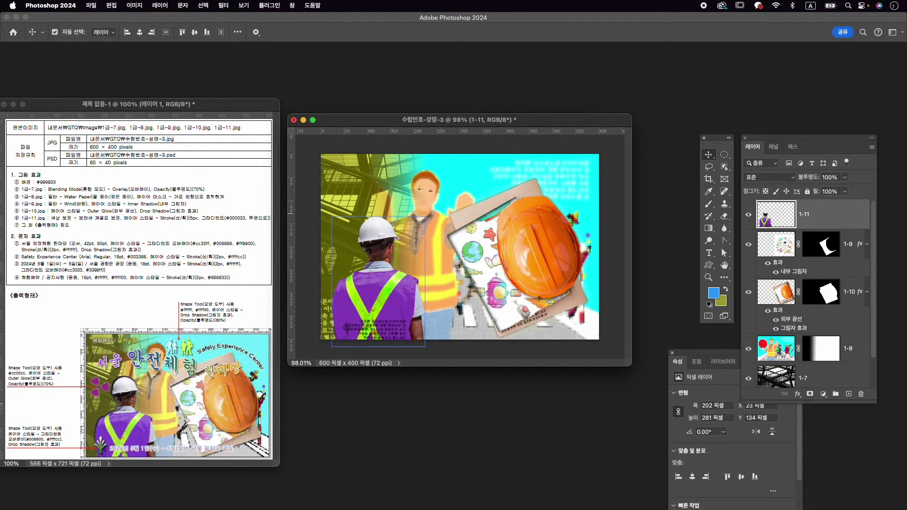
Add a 5 px Stroke layer style with a gradient fill to layer 1-11.
click(797, 393)
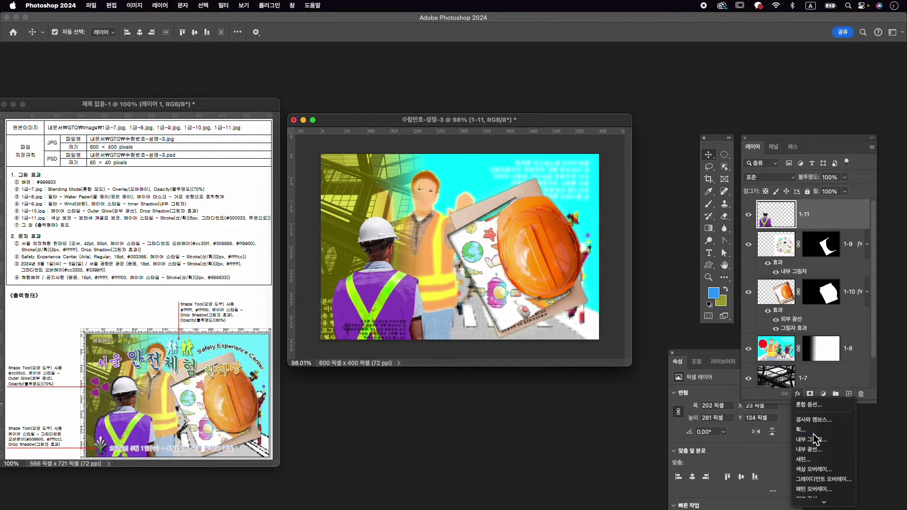
click(800, 429)
text(5)
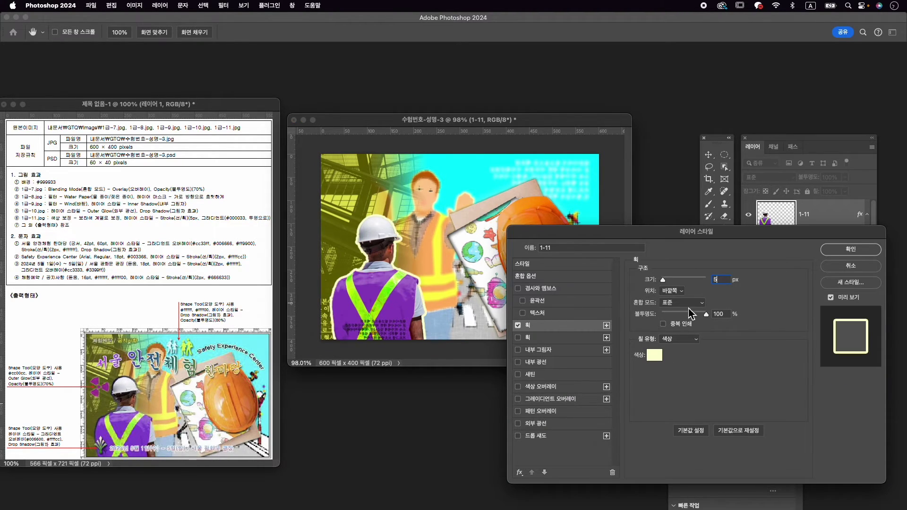
click(678, 340)
click(676, 349)
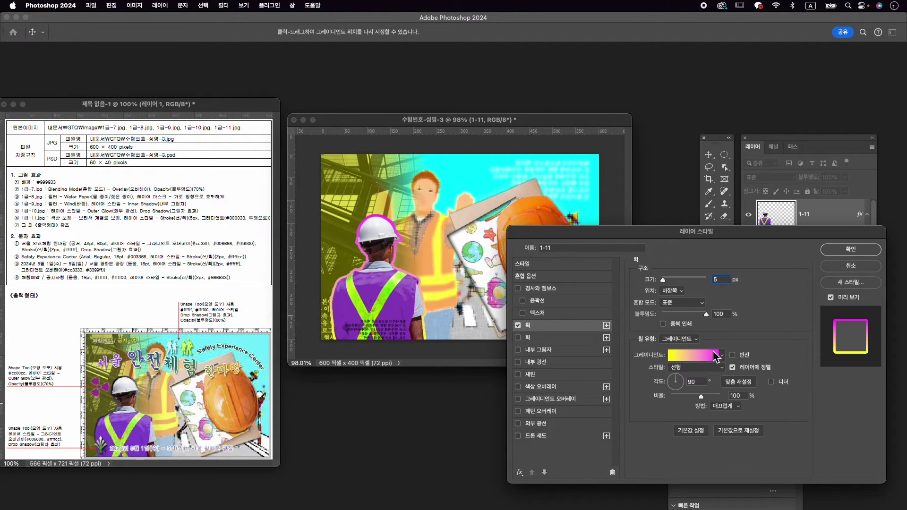
Set both the start and end colors of the stroke gradient to #000033.
click(692, 355)
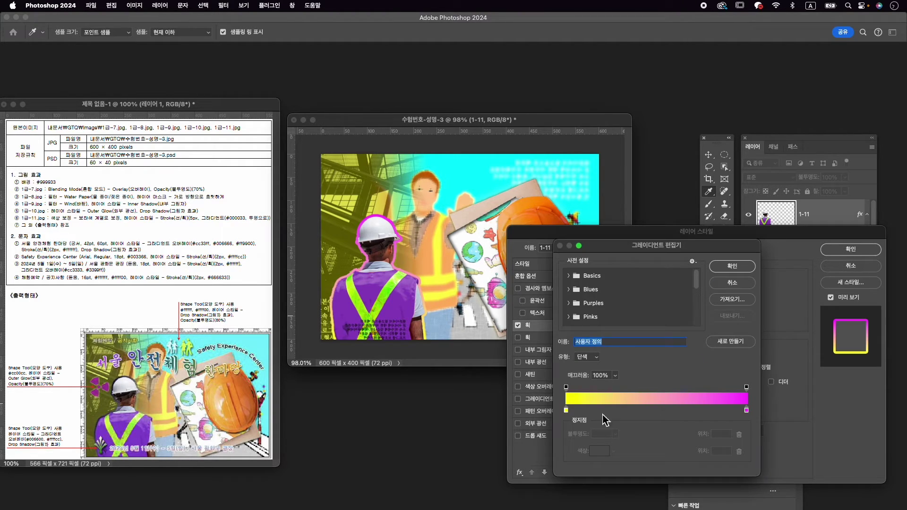
click(567, 411)
double_click(567, 411)
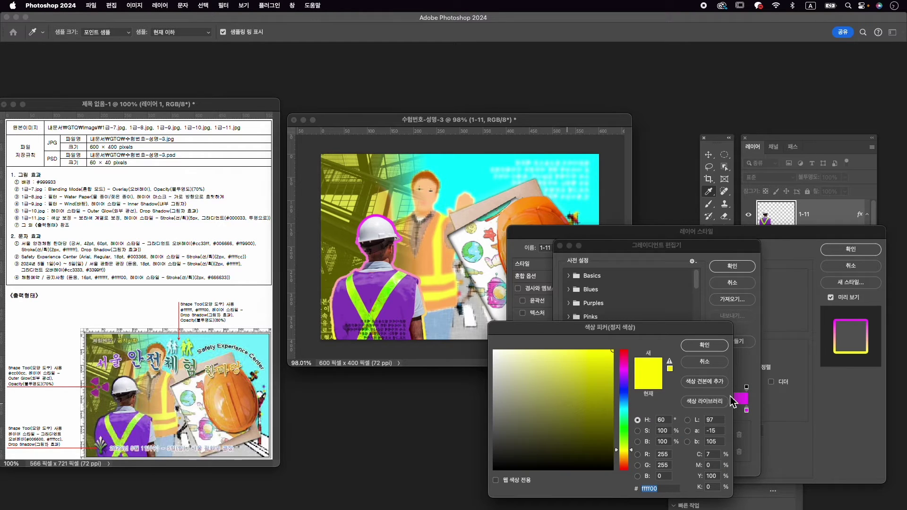
text(00003)
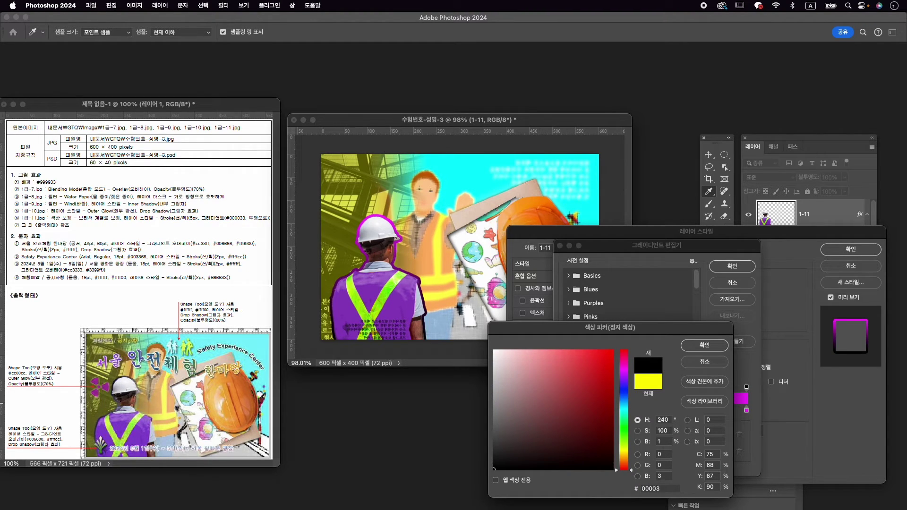
text(3)
key(Return)
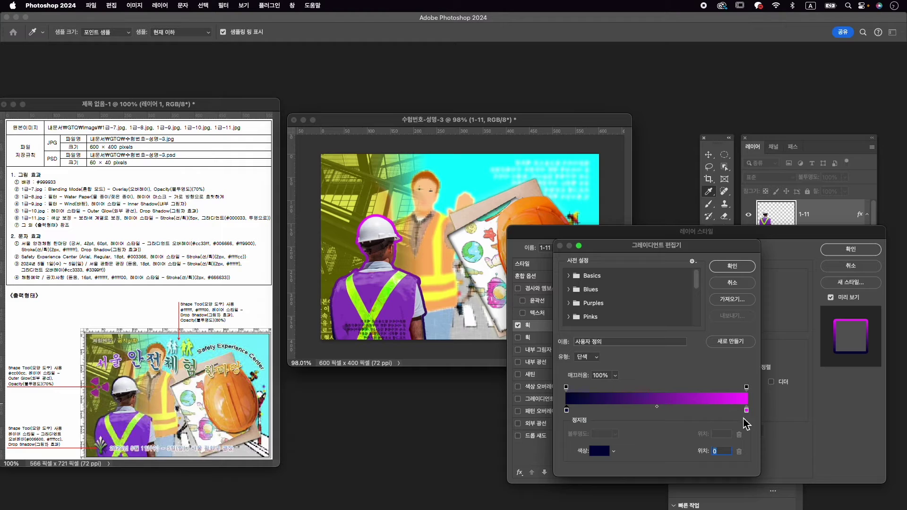
double_click(746, 410)
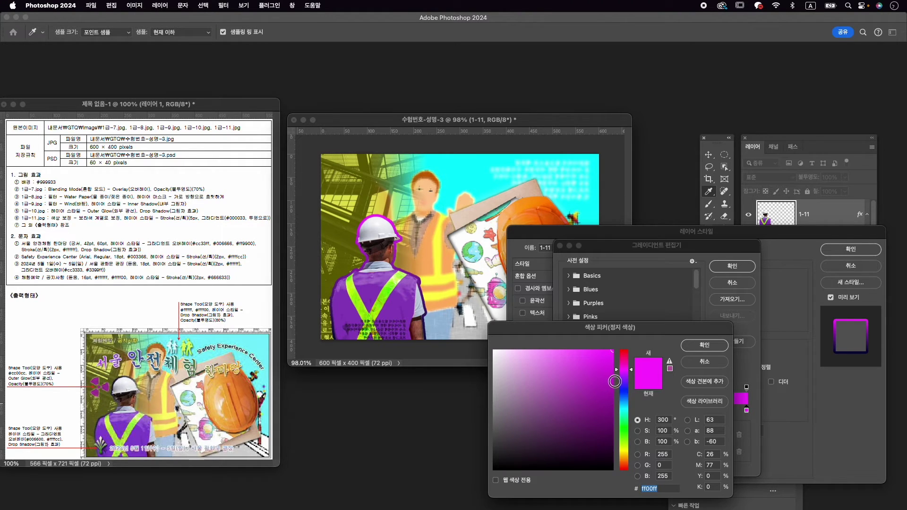
text(0000033)
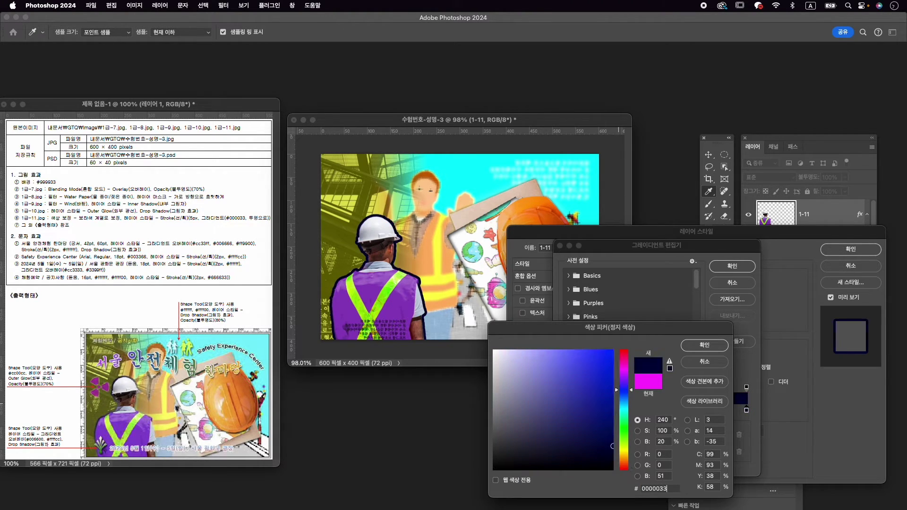
click(711, 347)
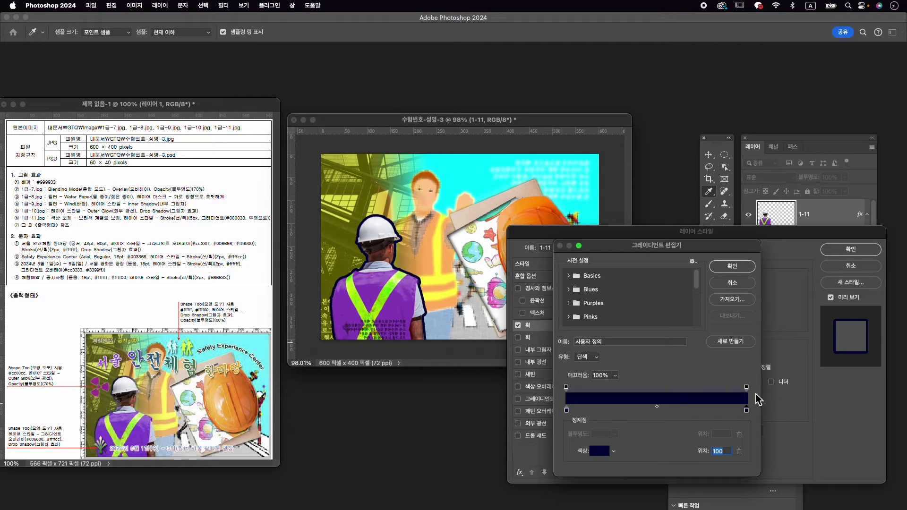
Set the stroke gradient's end opacity stop to 0% so it fades to transparent, and accept the gradient.
click(746, 387)
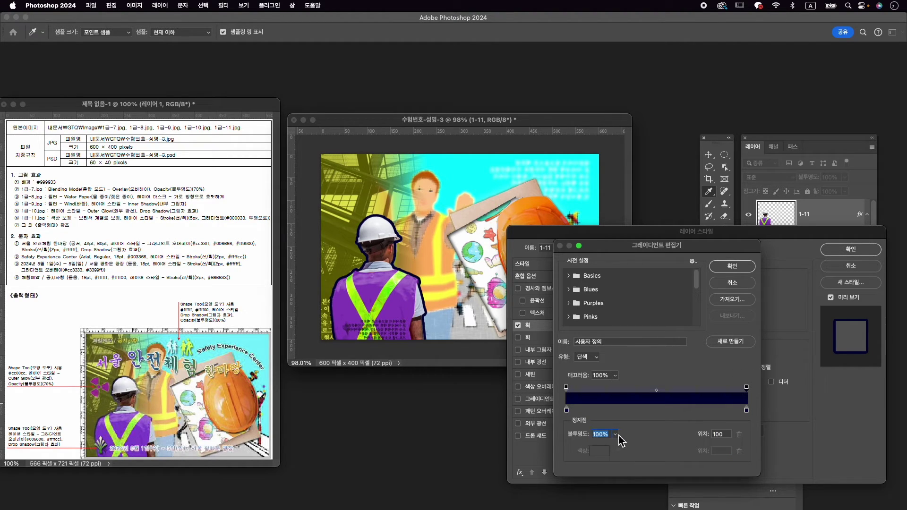
click(615, 434)
drag(610, 445, 557, 448)
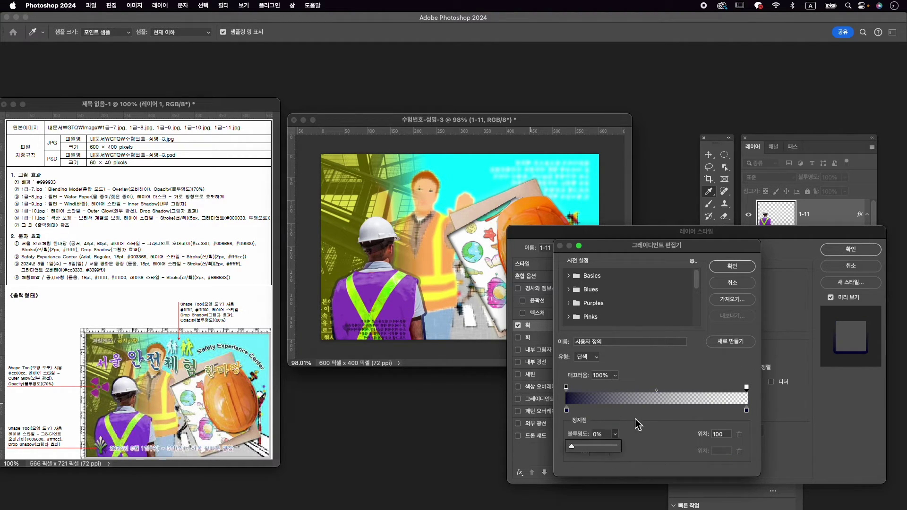
click(732, 266)
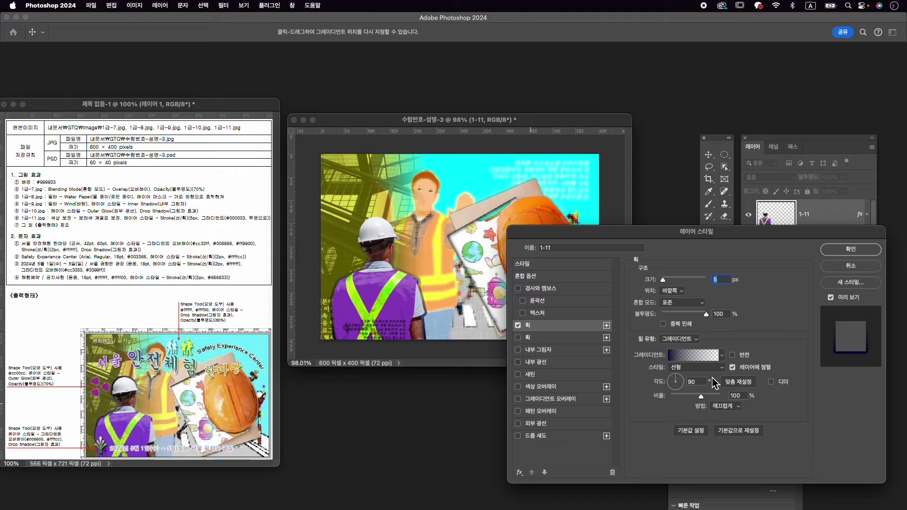
Turn the stroke gradient's angle to about -5° and apply the layer style to the worker.
click(681, 383)
drag(684, 383, 686, 382)
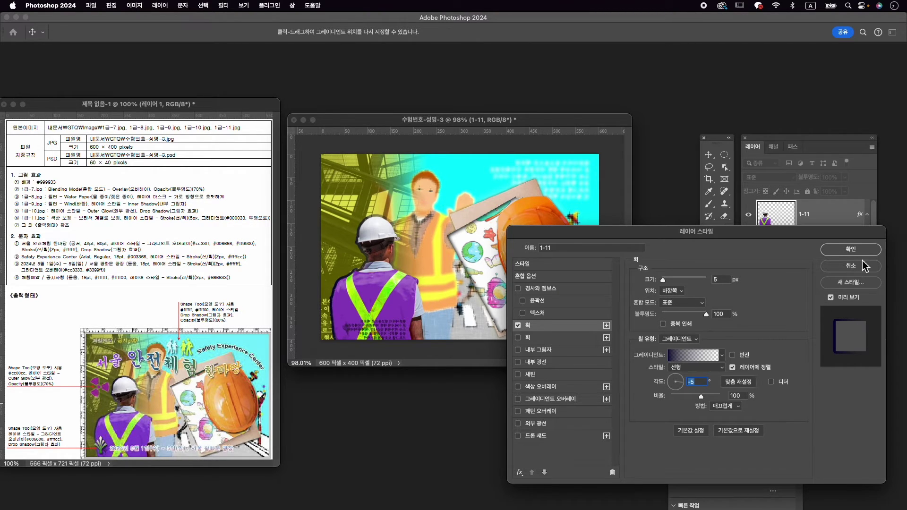
click(850, 265)
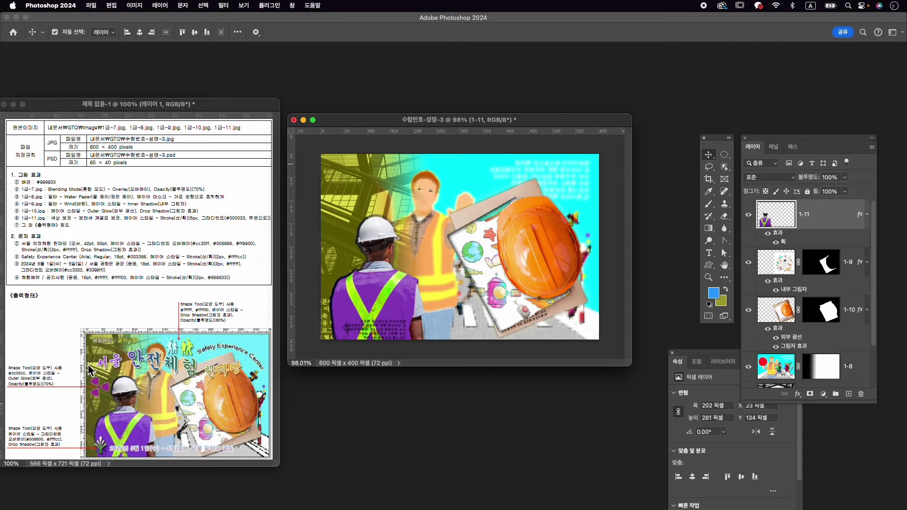
Open the custom shapes library, search it for "방사" and choose the radiation symbol.
click(288, 4)
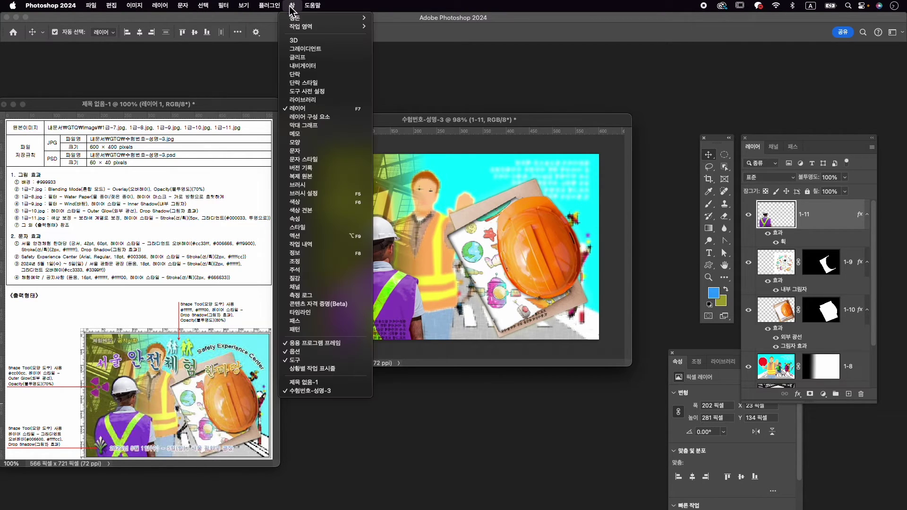
click(327, 142)
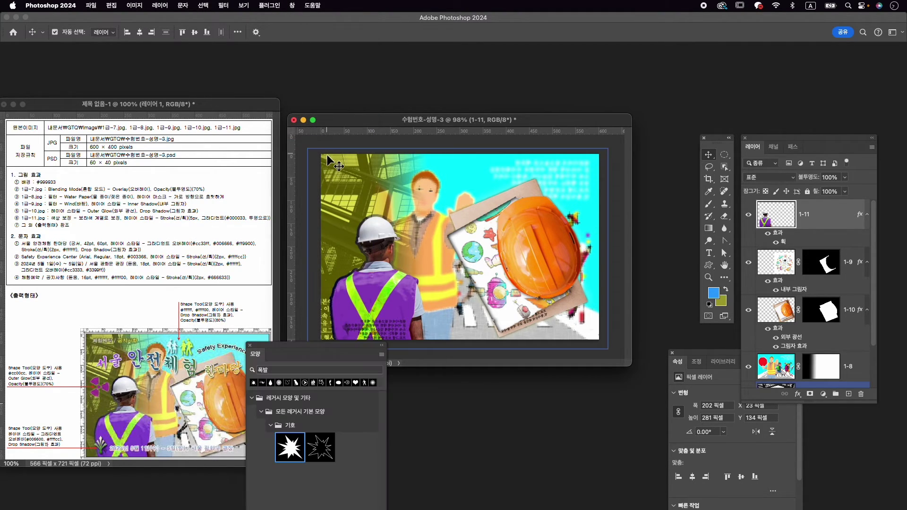
drag(298, 347, 304, 325)
click(326, 351)
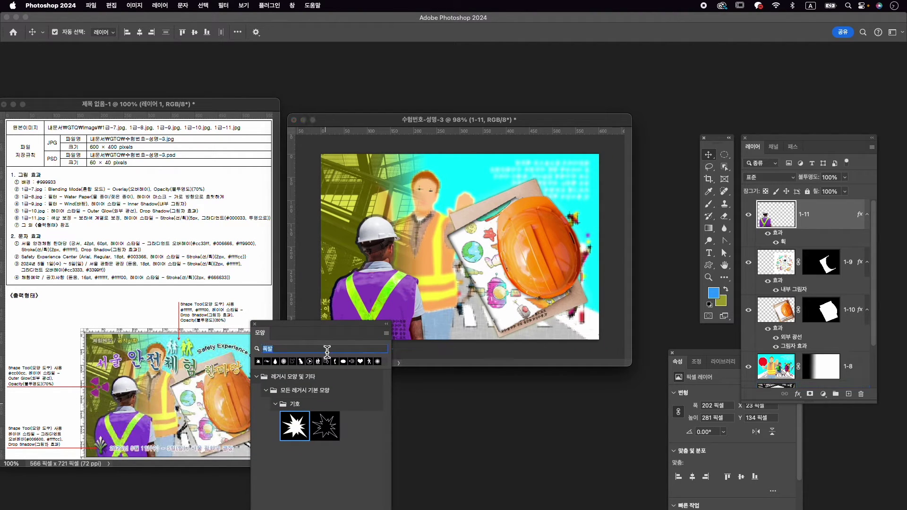
key(Caps_Lock)
text(방사)
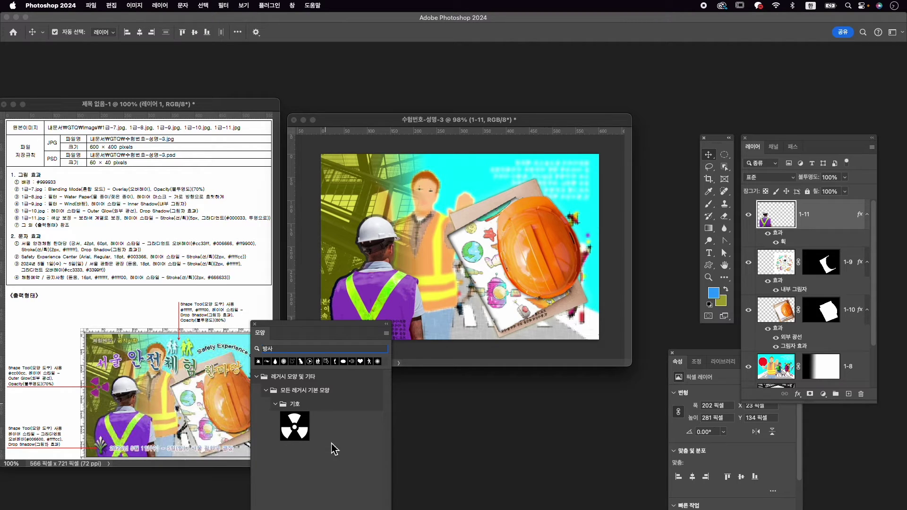
click(306, 426)
Draw the radiation symbol about 75 × 72 px beside the white helmet and fill it with #cc00cc.
click(708, 265)
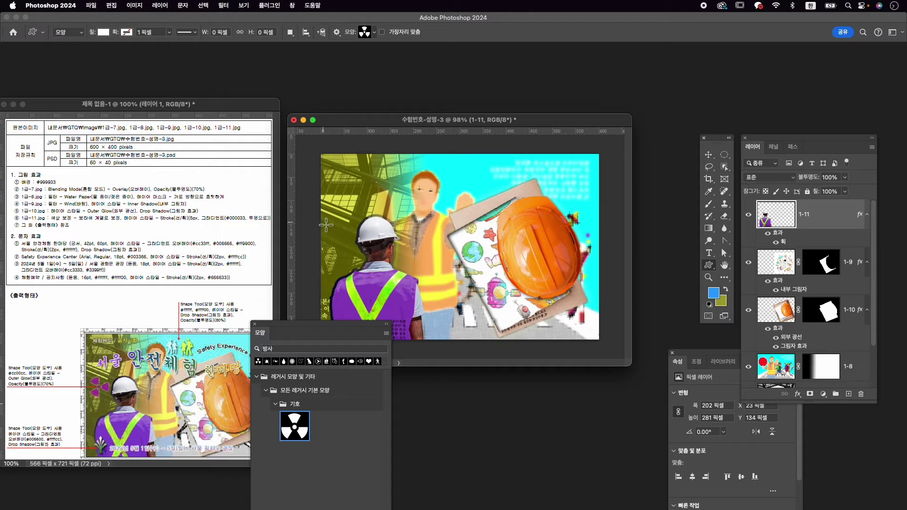
drag(322, 221, 356, 255)
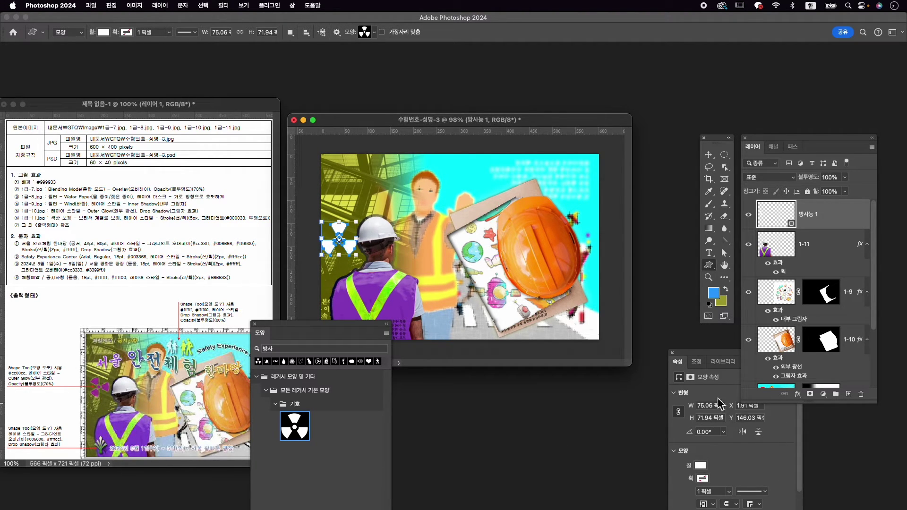
drag(720, 354, 645, 328)
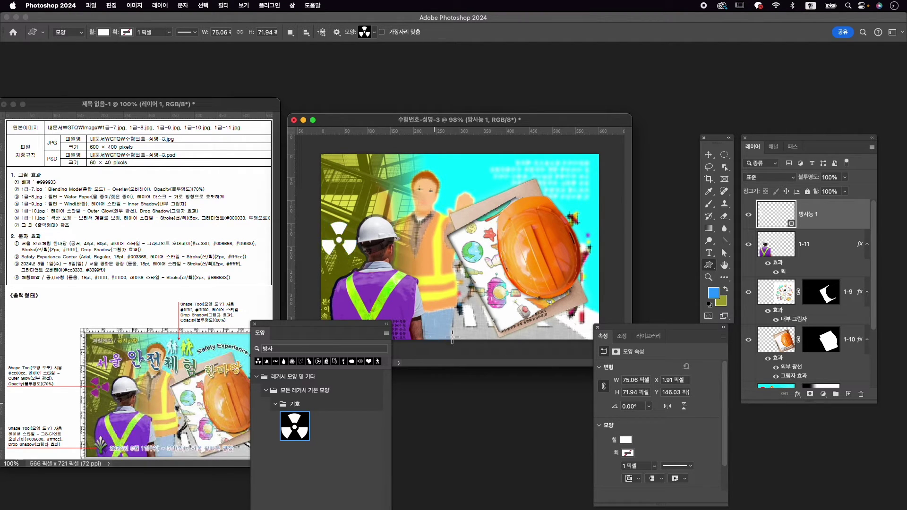
click(625, 439)
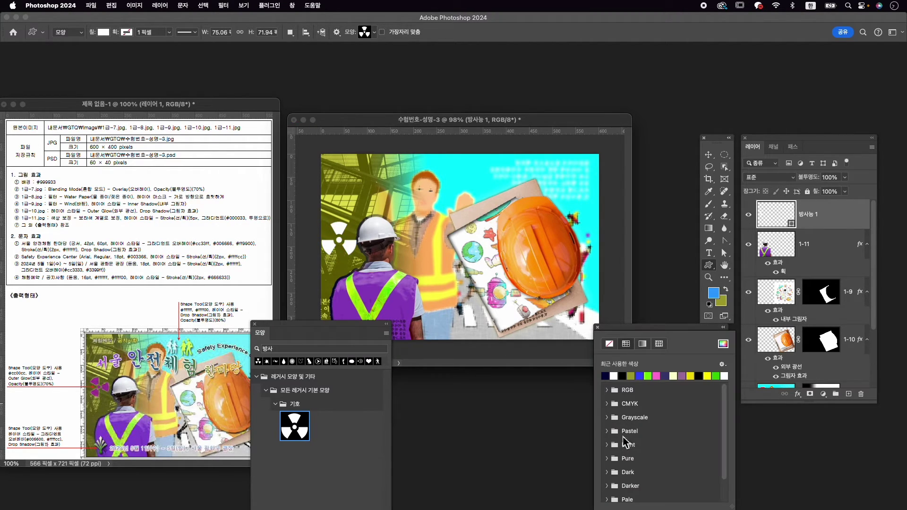
click(723, 344)
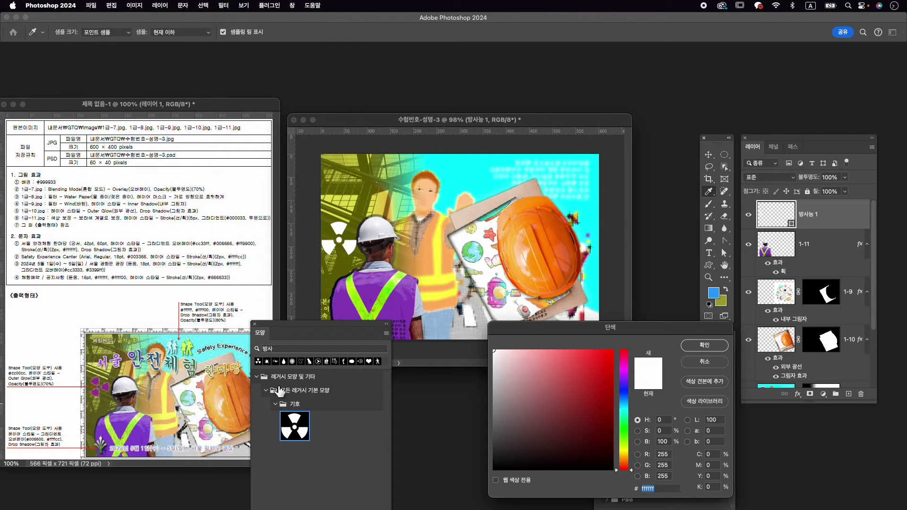
text(cc00cc)
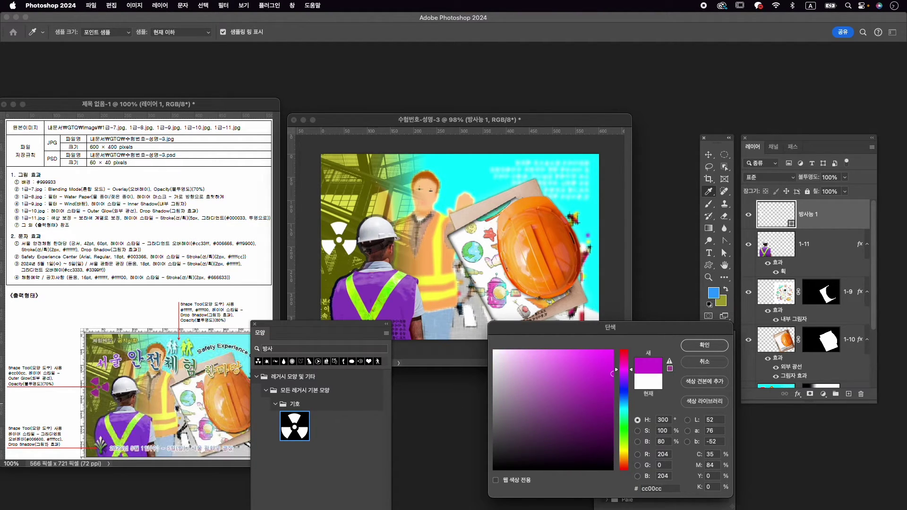
key(Return)
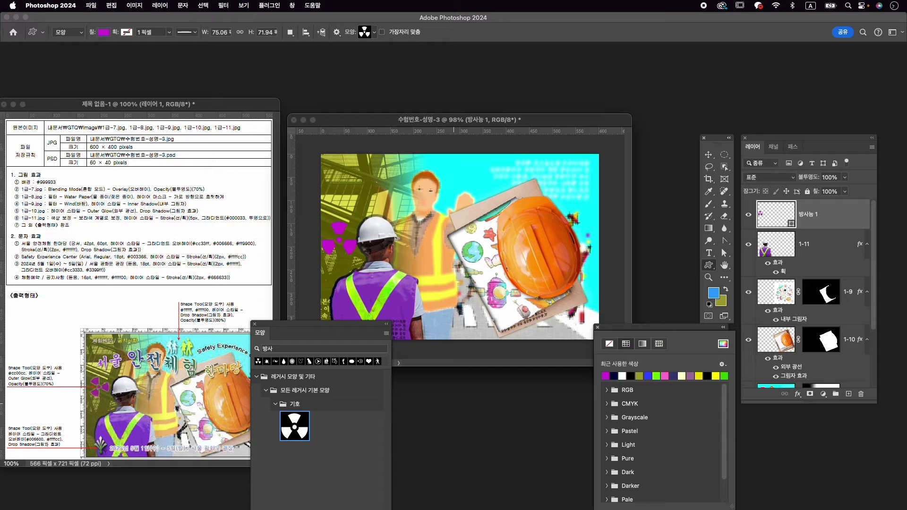
Add an Outer Glow layer style to the radiation symbol and set its layer opacity to 70%.
click(797, 394)
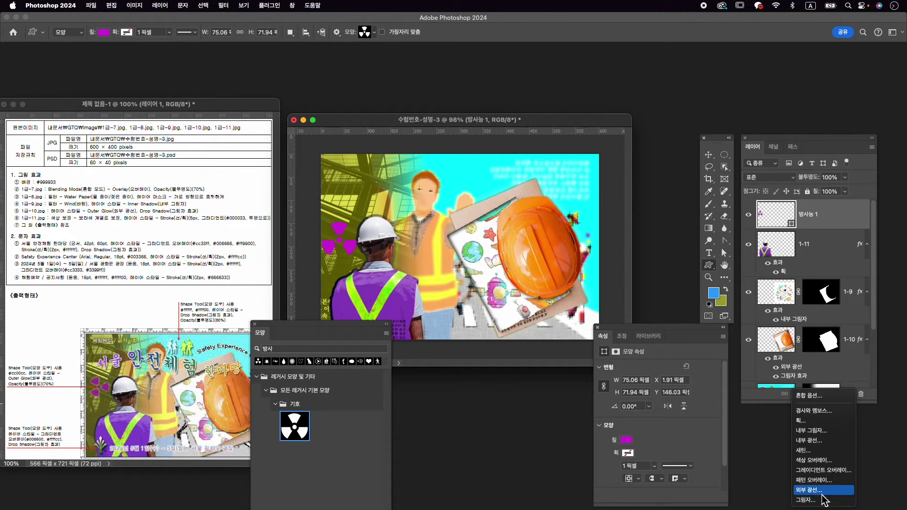
click(820, 492)
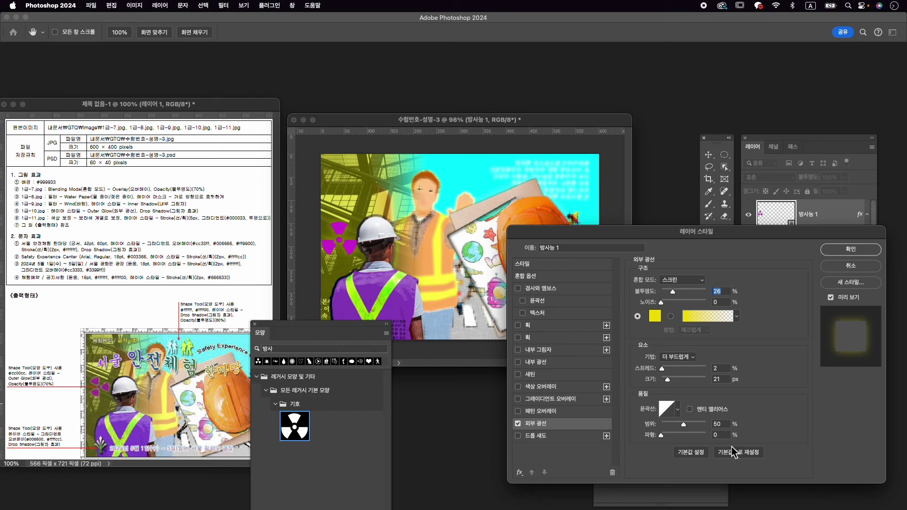
click(850, 249)
click(827, 177)
text(70)
key(Return)
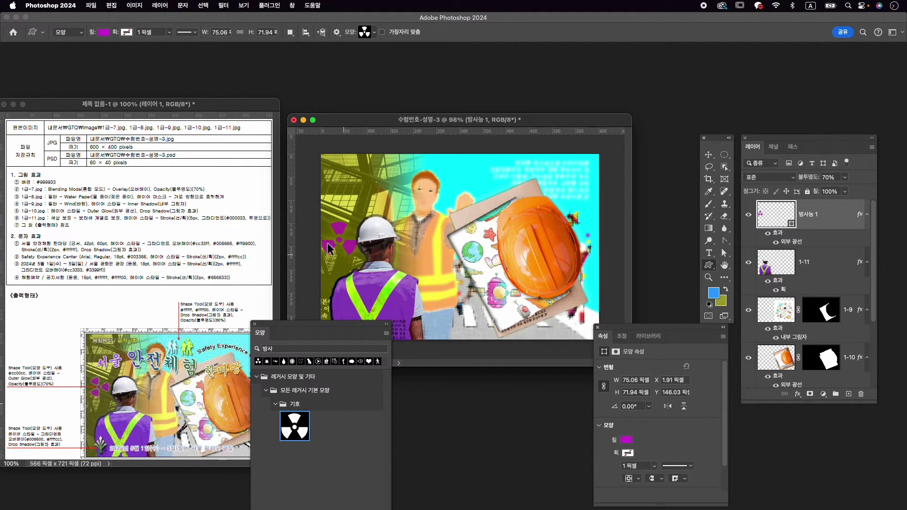
Transform the radiation symbol to about 74% scale and about -39° rotation, and nudge it into place just beside the white helmet.
key(super+t)
drag(375, 229, 365, 211)
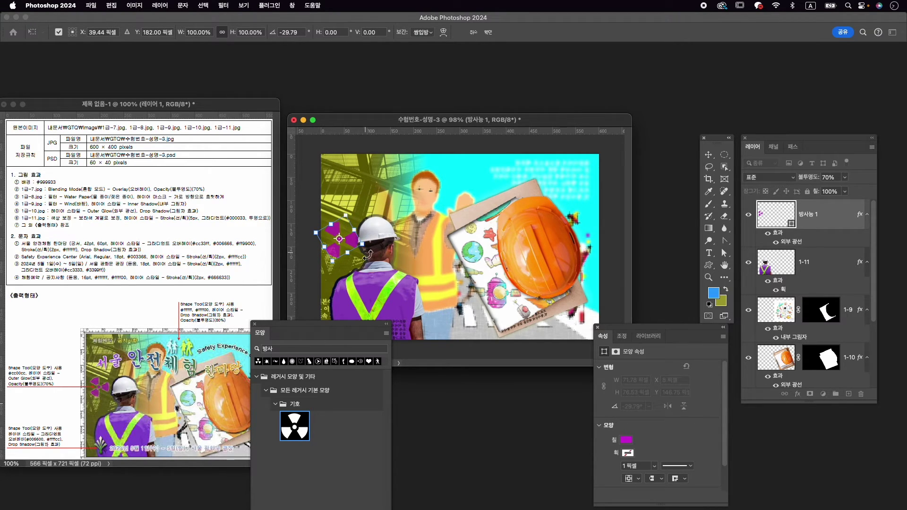
drag(362, 244, 350, 241)
drag(367, 223, 363, 220)
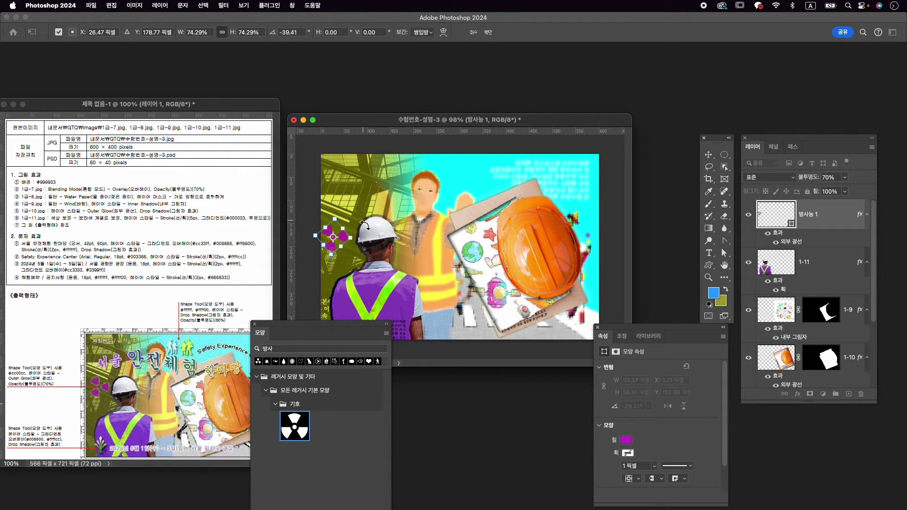
key(Right)
key(Right)
key(Right)
key(Right)
key(Right)
key(Right)
key(Right)
key(Right)
key(Right)
key(Up)
key(Up)
key(Up)
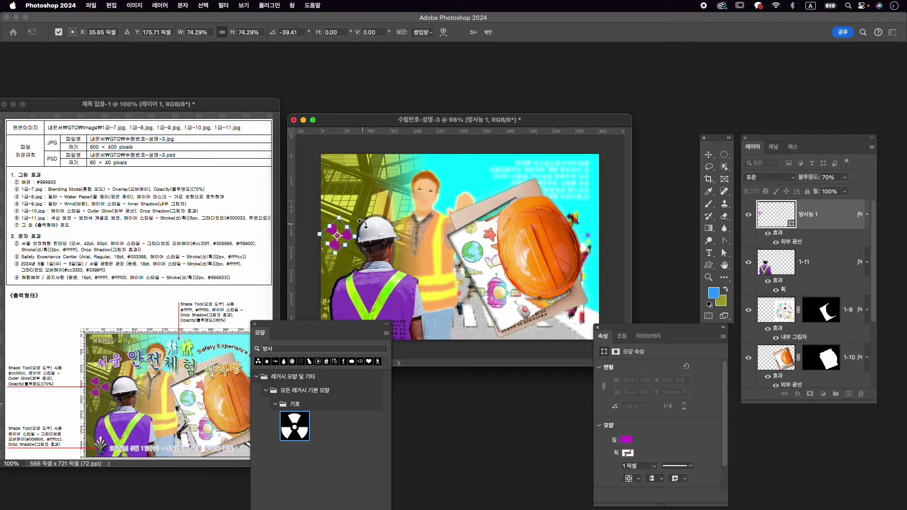
key(Right)
key(Right)
key(Return)
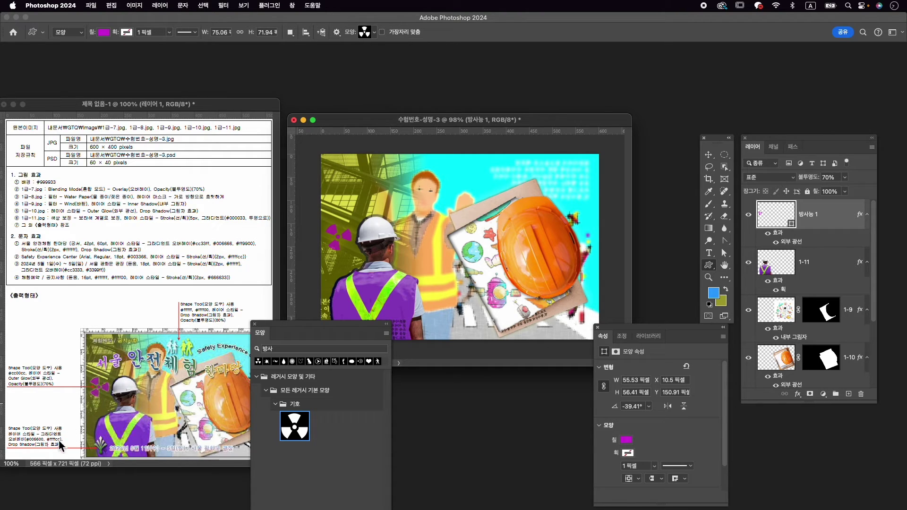
Search the shapes for "장식" and draw the fan-shaped leaf ornament about 62 × 44 px on the purple worker's shoulder.
click(316, 349)
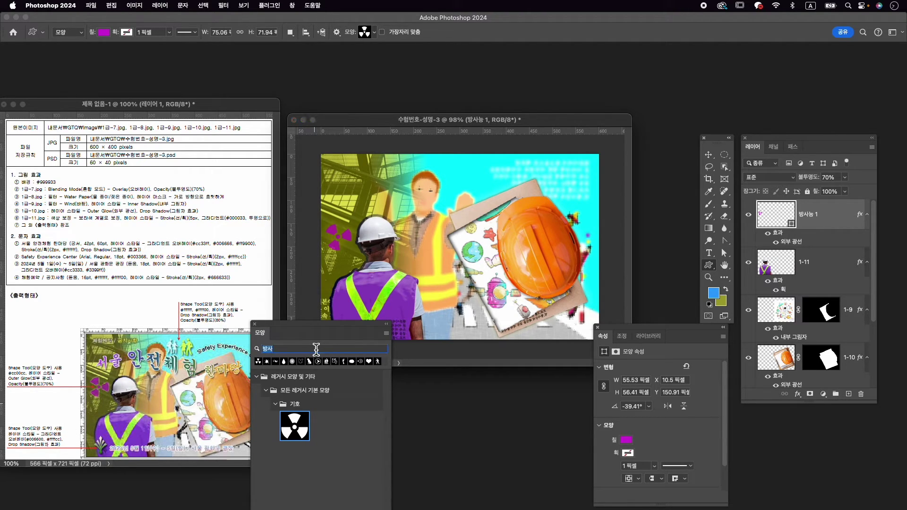
text(장식)
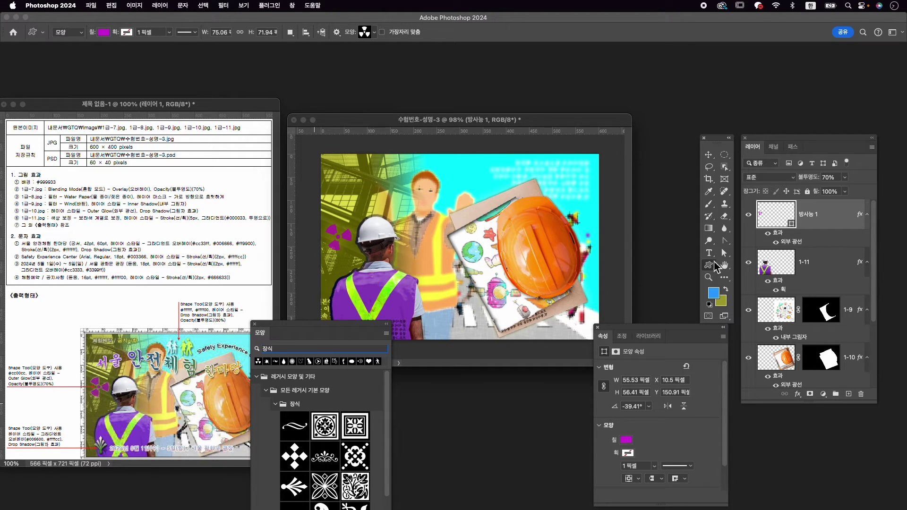
click(295, 486)
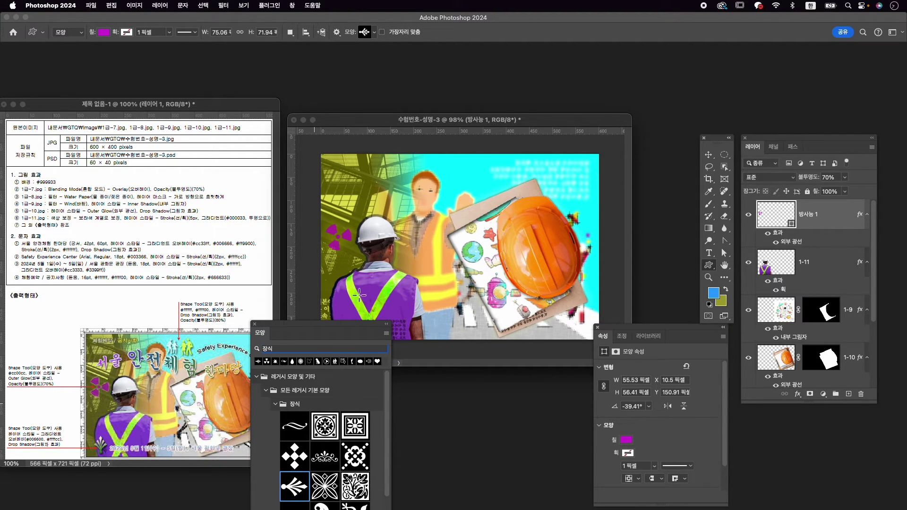
drag(338, 282, 366, 336)
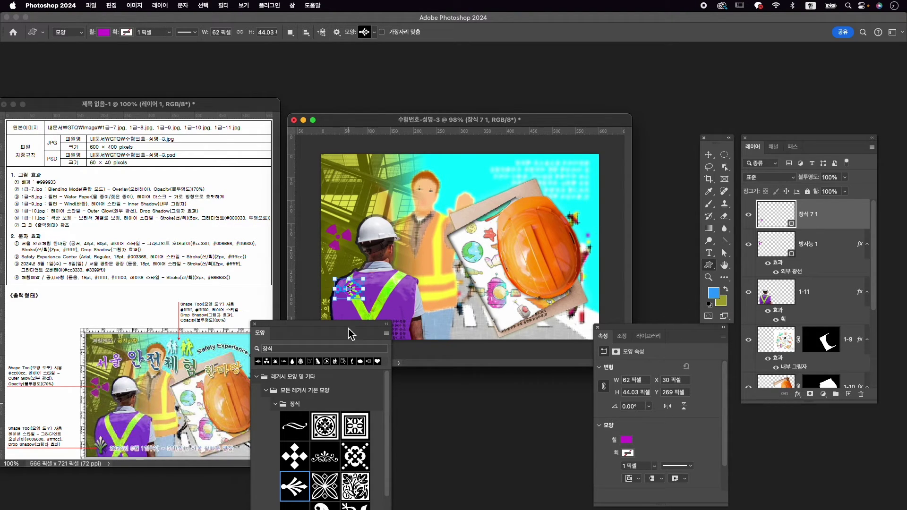
drag(355, 324, 369, 371)
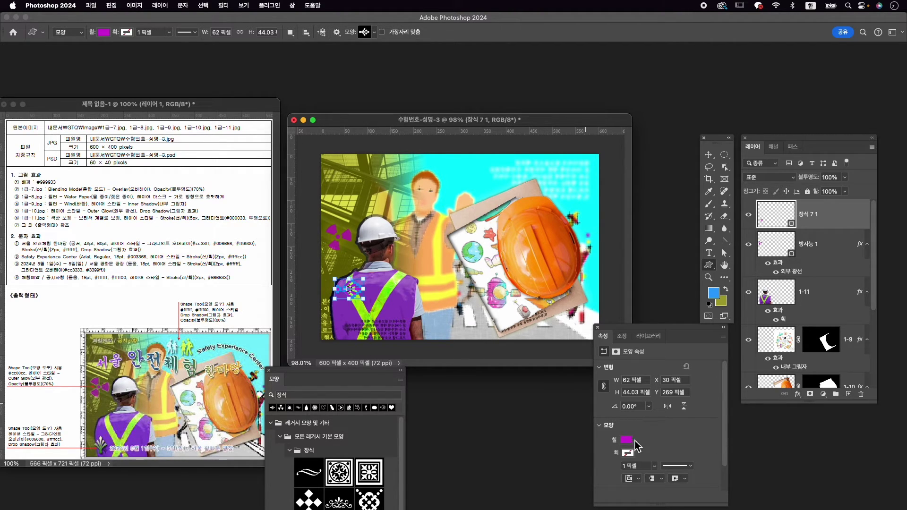
Add a Gradient Overlay to the leaf ornament running from #006600 to #ffffcc.
click(797, 393)
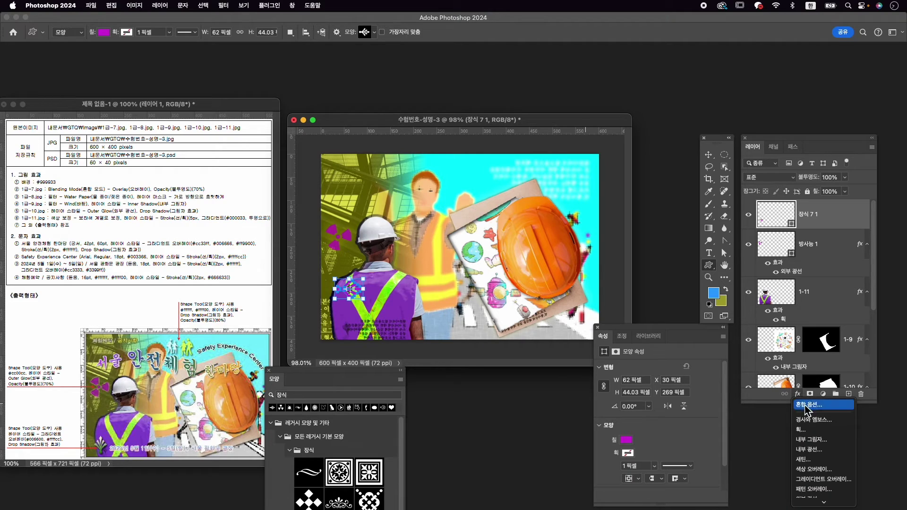
click(821, 478)
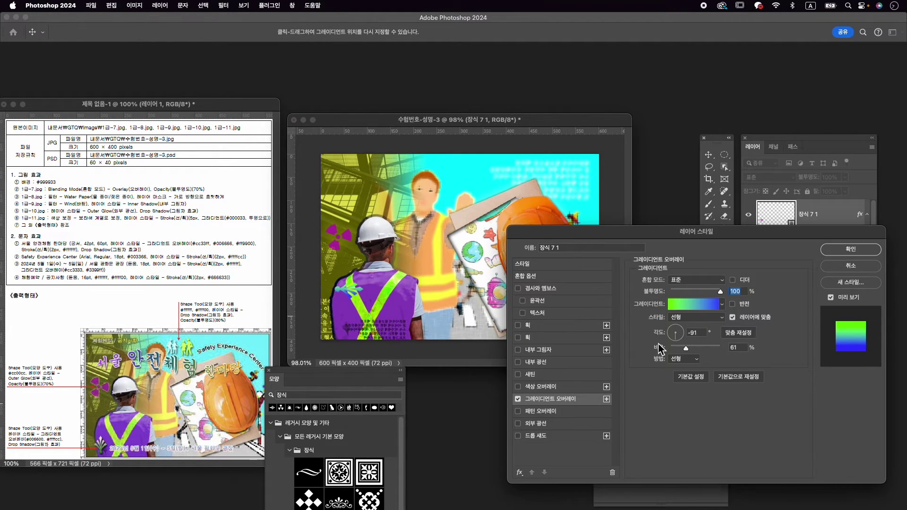
click(692, 305)
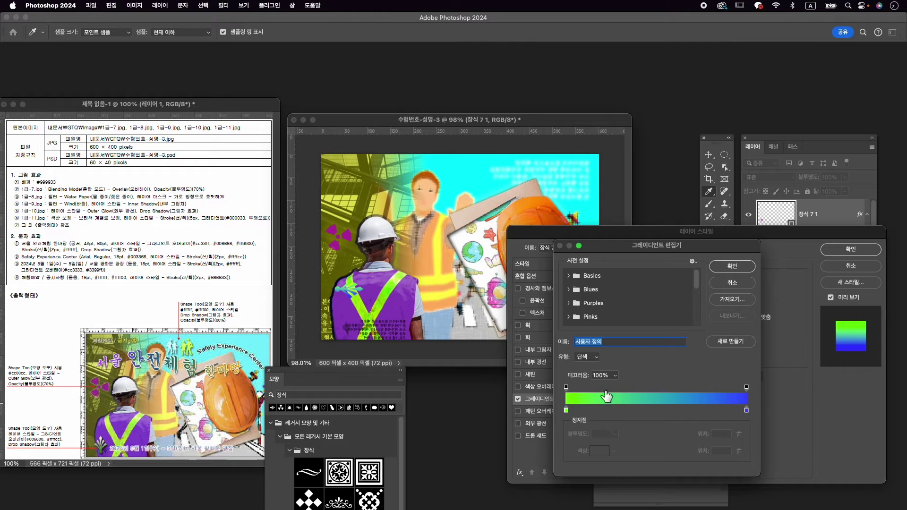
double_click(566, 410)
text(00)
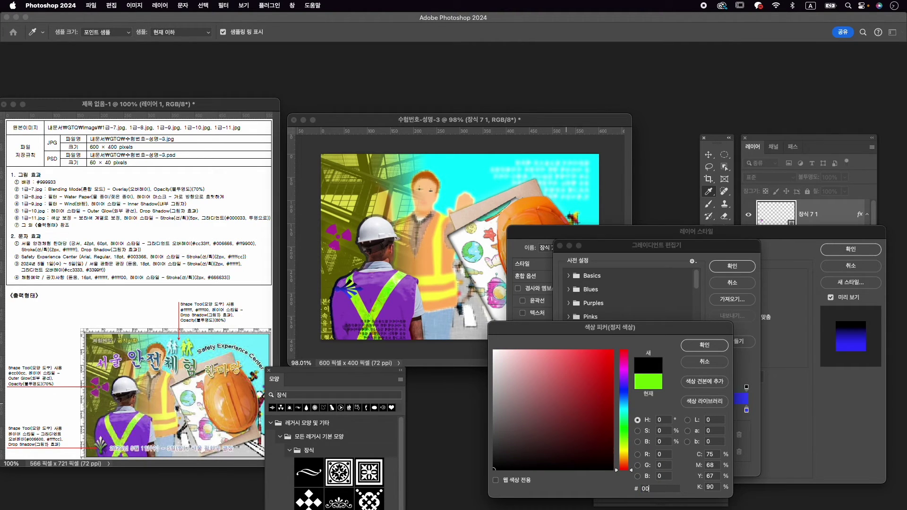
text(6600)
key(Return)
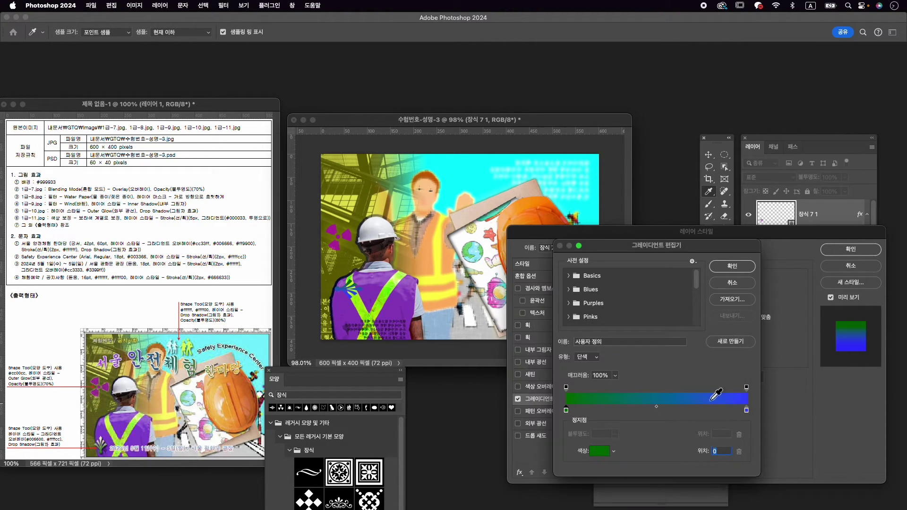
double_click(746, 411)
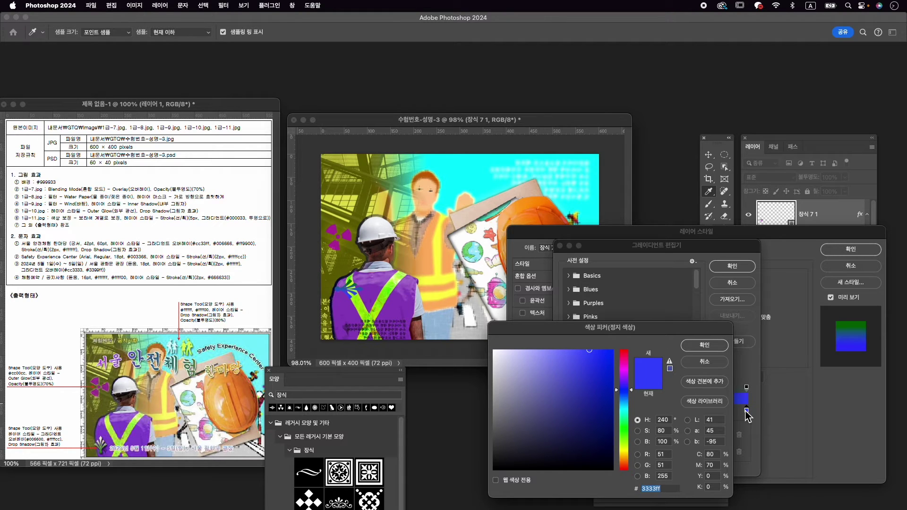
text(ffffcc)
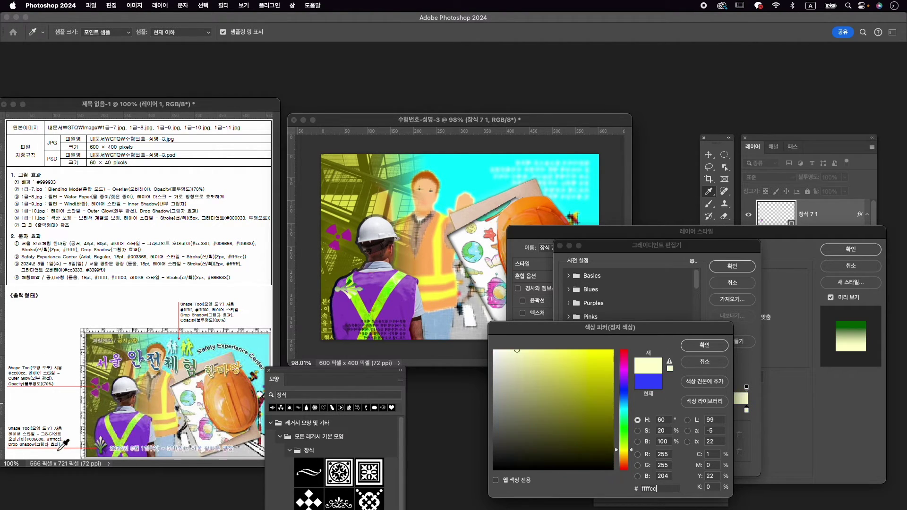
key(Return)
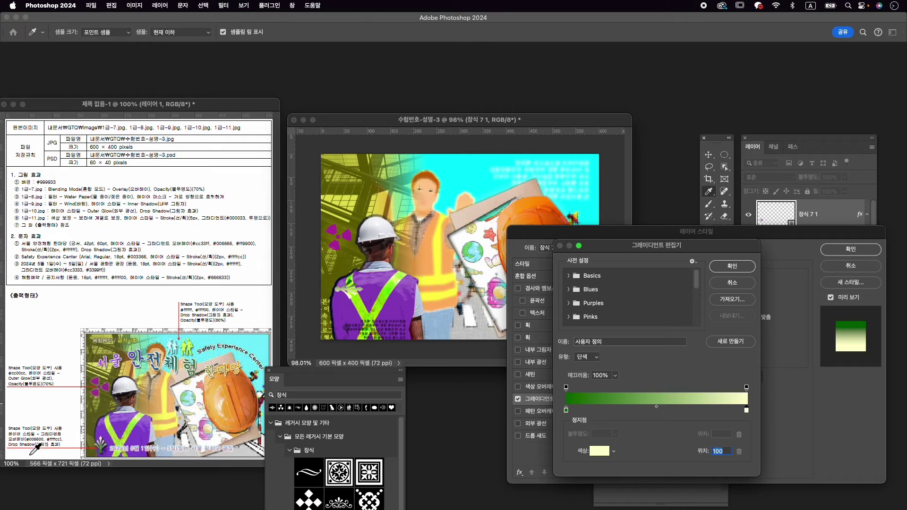
click(732, 267)
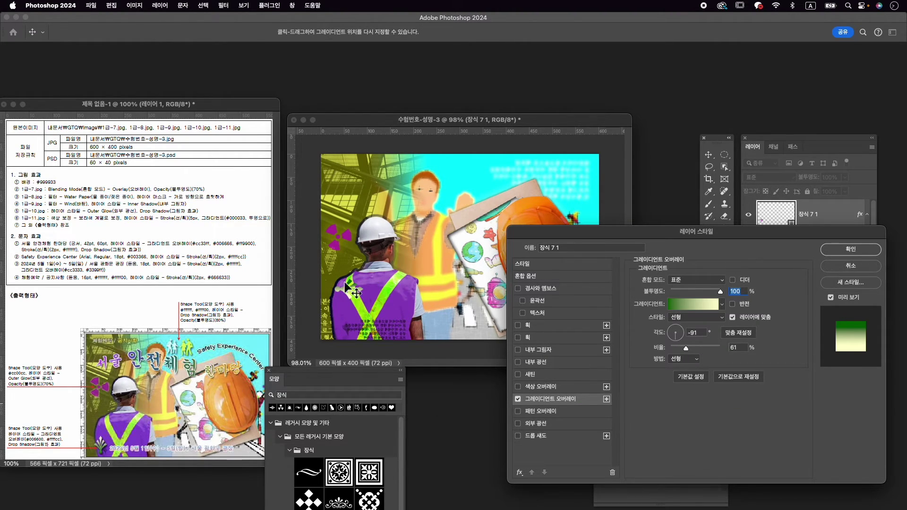
Set the ornament's gradient overlay angle to 90° and add a Drop Shadow effect.
drag(677, 329, 681, 330)
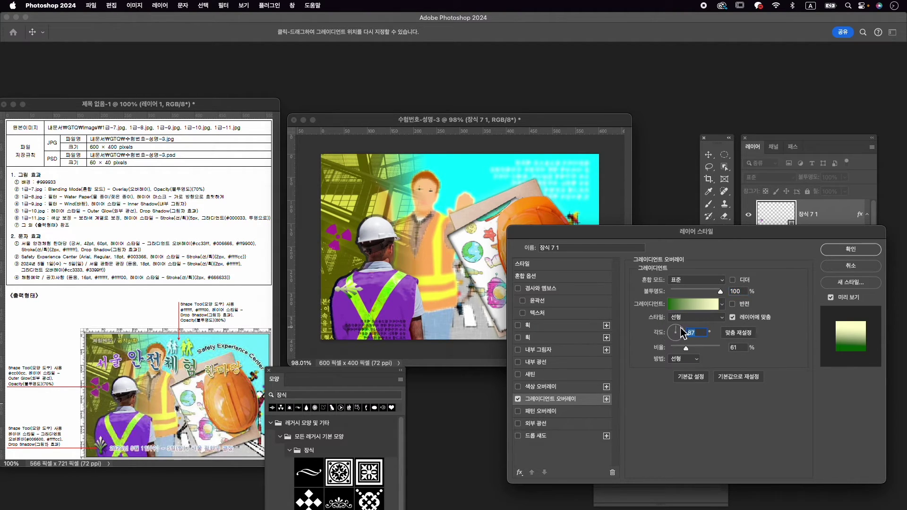
click(703, 334)
click(706, 336)
key(Up)
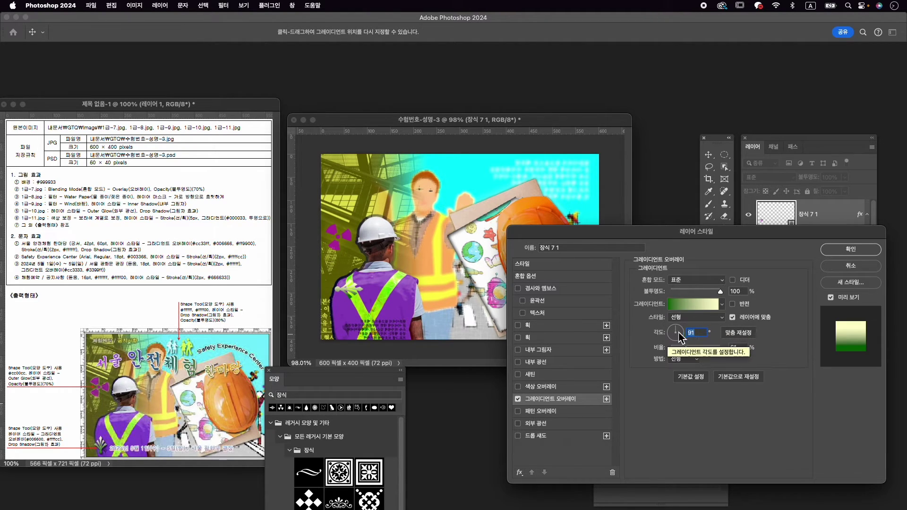
key(Down)
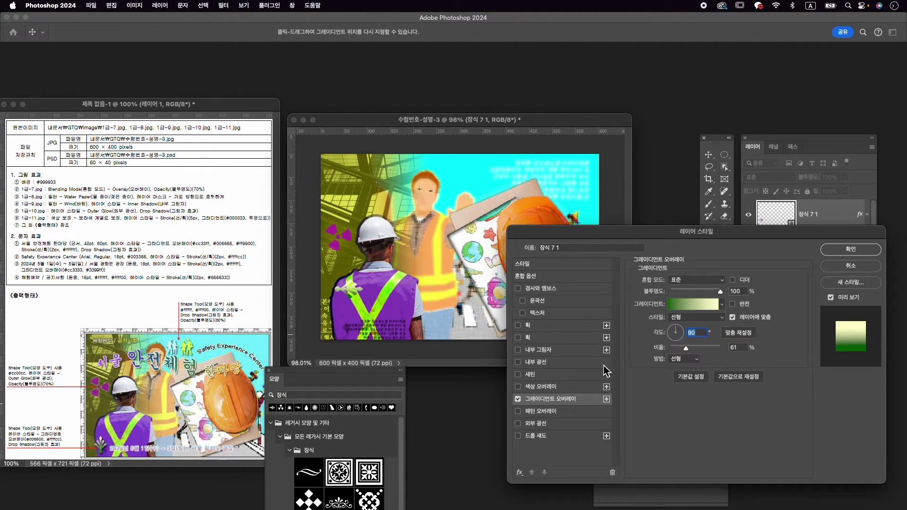
click(540, 441)
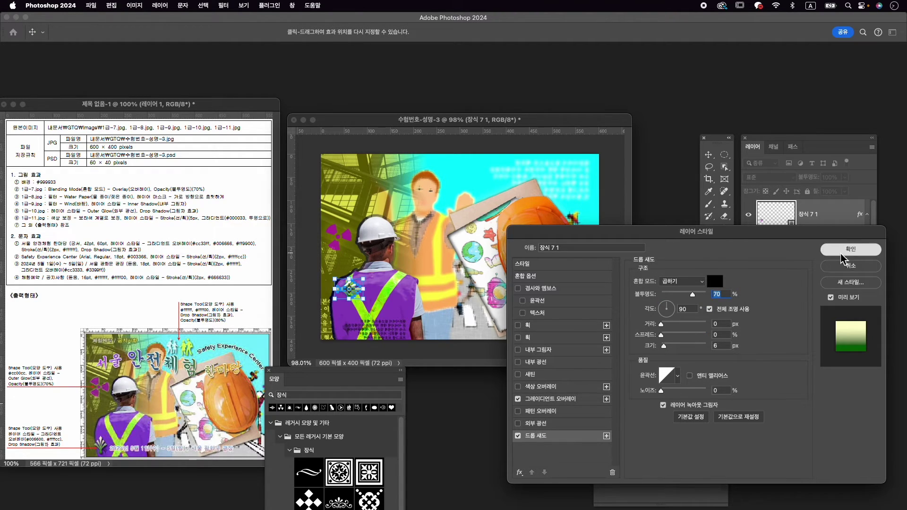
Accept the drop shadow on the ornament shape and rotate the shape to -90°.
click(845, 250)
key(super+t)
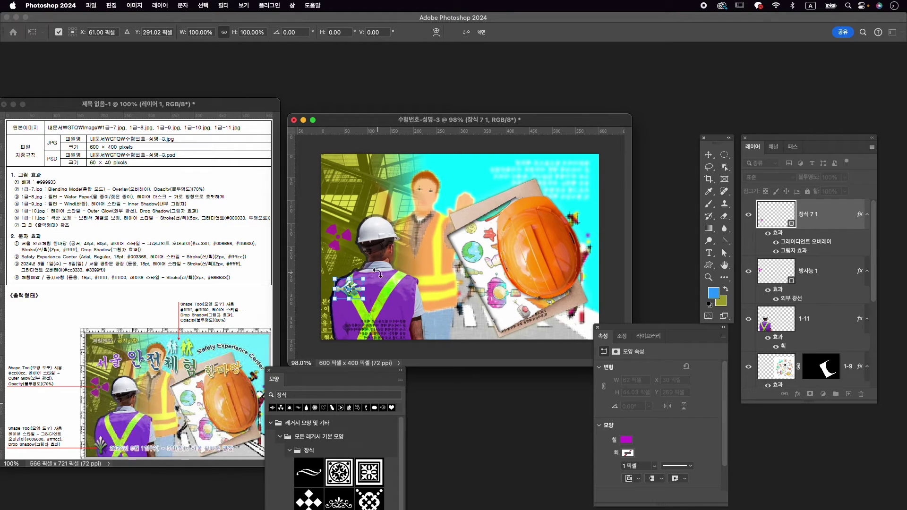
click(289, 32)
text(90)
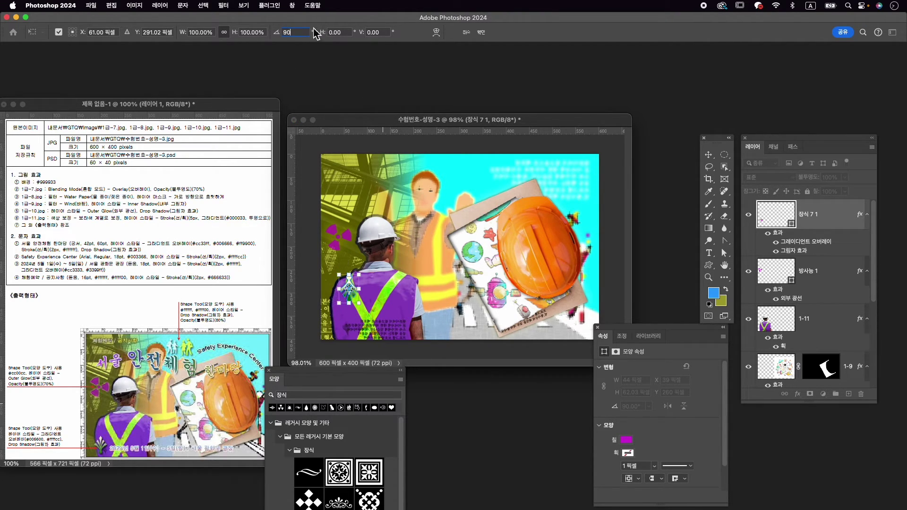
key(Return)
click(290, 33)
text(-90.00)
Move the rotated ornament to the poster's lower-left corner, centred at about X 38 px, Y 361 px.
drag(370, 267, 383, 253)
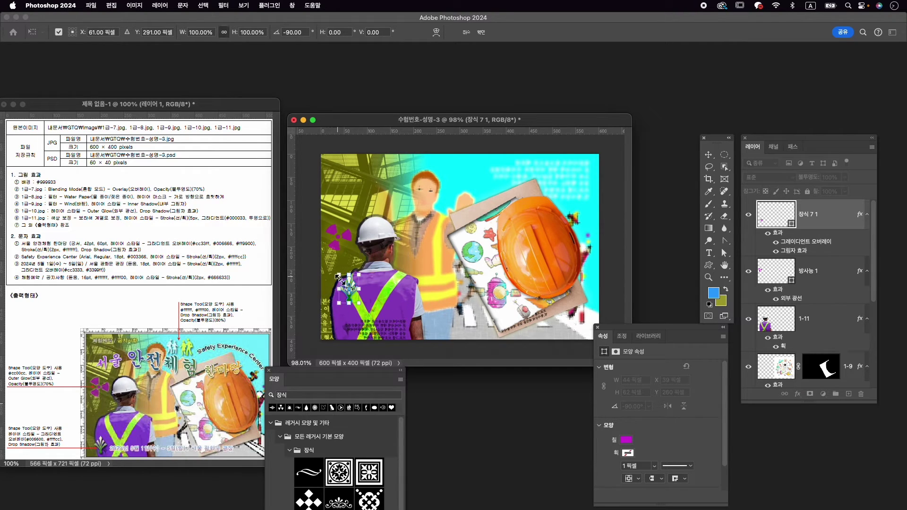
drag(352, 285, 340, 314)
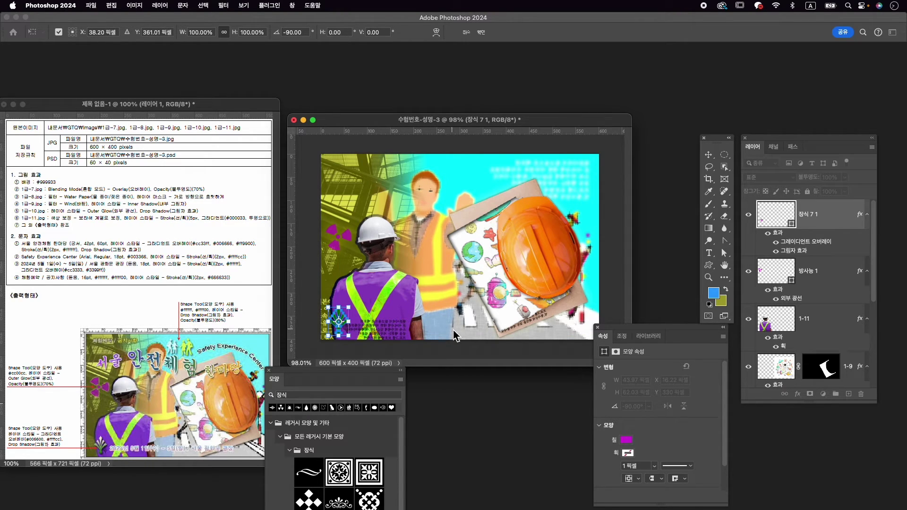
key(Return)
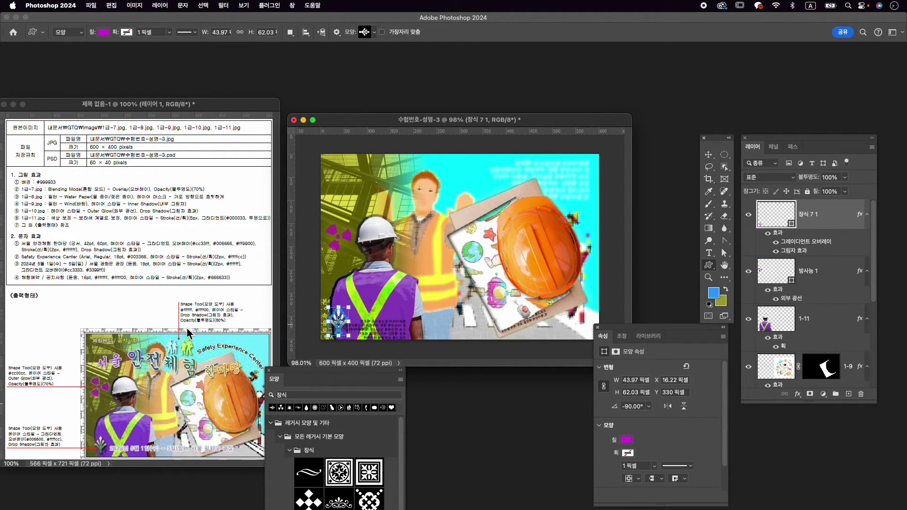
Search the shape library for "보행".
click(345, 396)
text(qh)
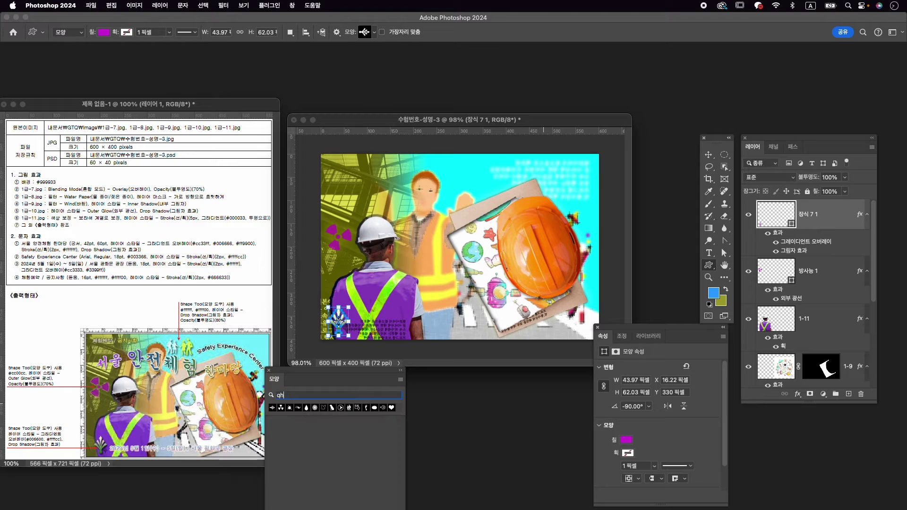
key(BackSpace)
key(Caps_Lock)
text(보행)
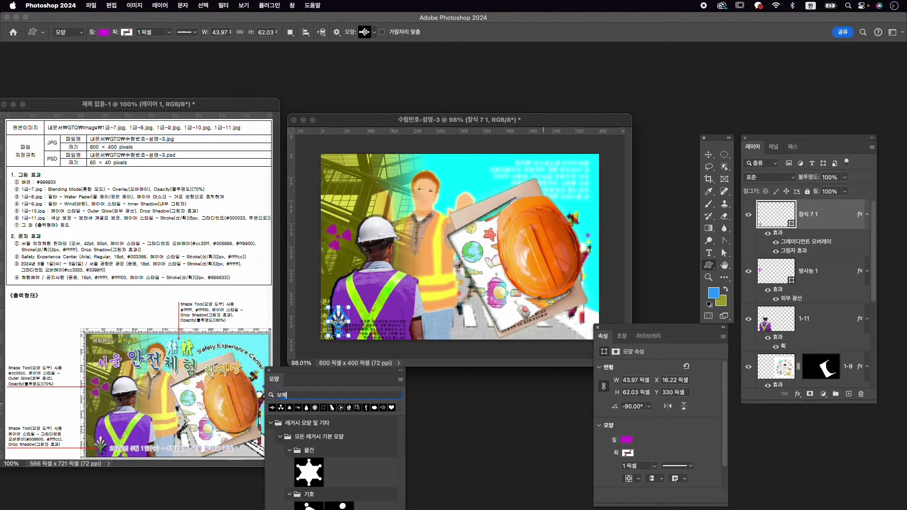
double_click(320, 396)
key(BackSpace)
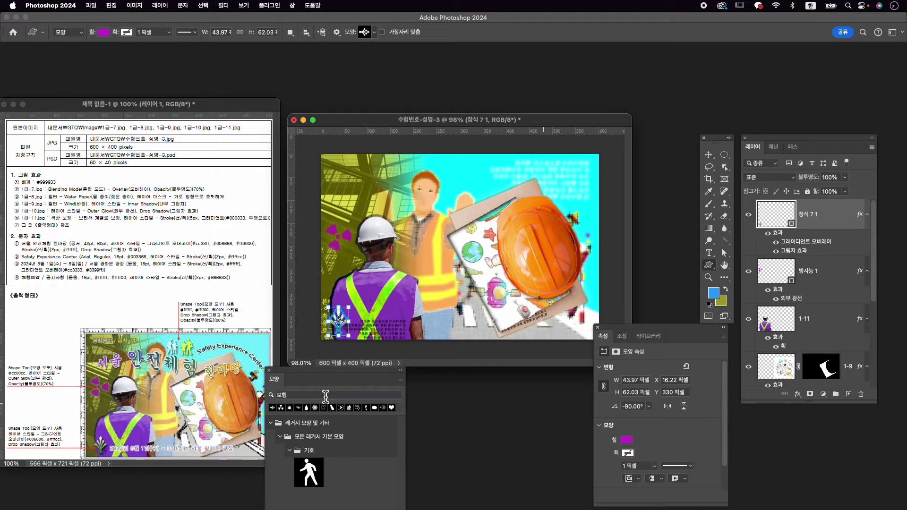
Clear the shape search, browse the legacy default shapes and pick the walking pair of children from the 기호 set.
drag(330, 372, 345, 233)
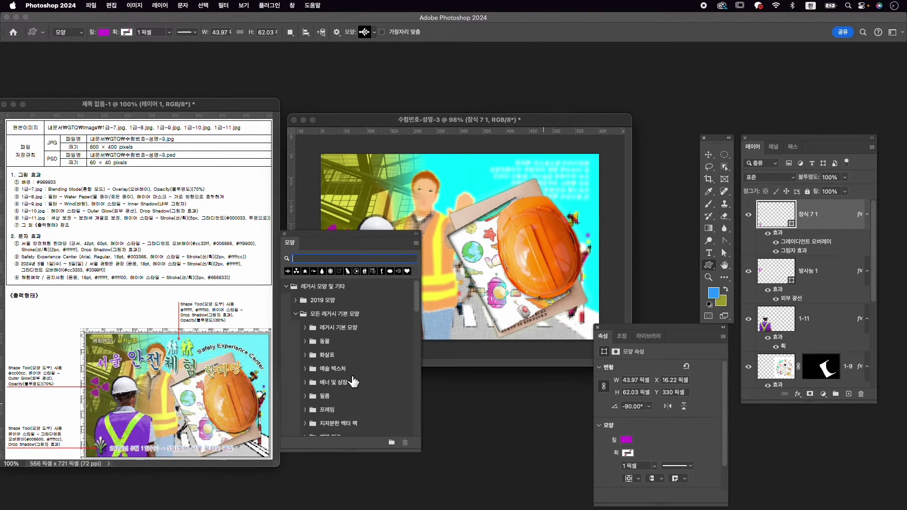
scroll(352, 379, down, 15)
scroll(351, 378, up, 3)
scroll(351, 378, down, 3)
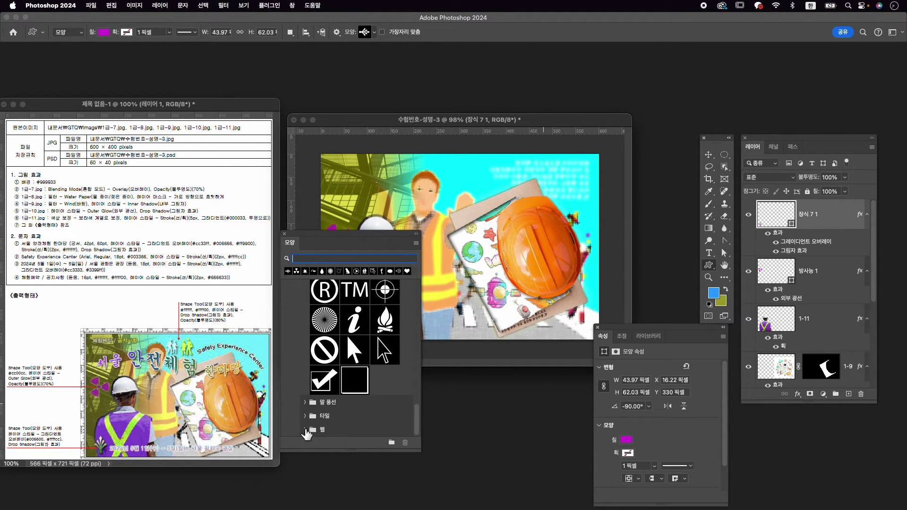
click(306, 430)
scroll(353, 405, down, 5)
scroll(357, 403, down, 5)
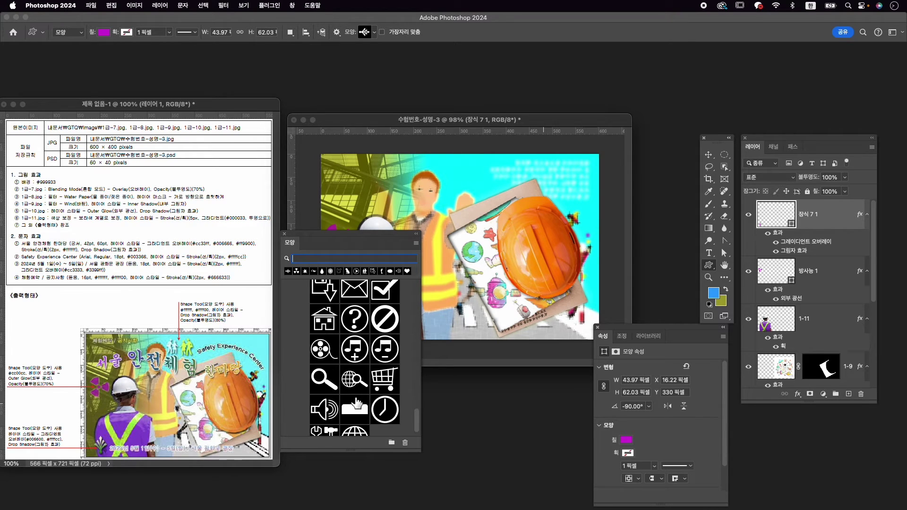
scroll(361, 403, up, 3)
scroll(363, 403, up, 5)
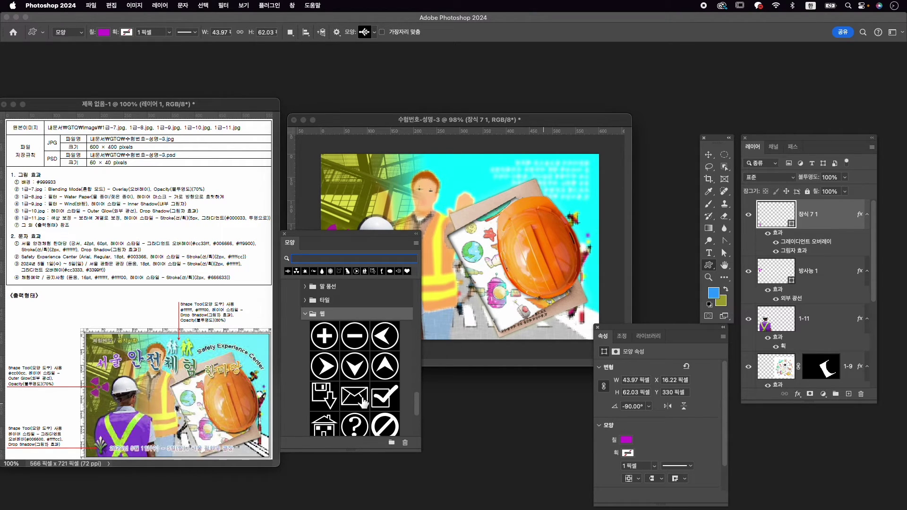
scroll(371, 374, up, 8)
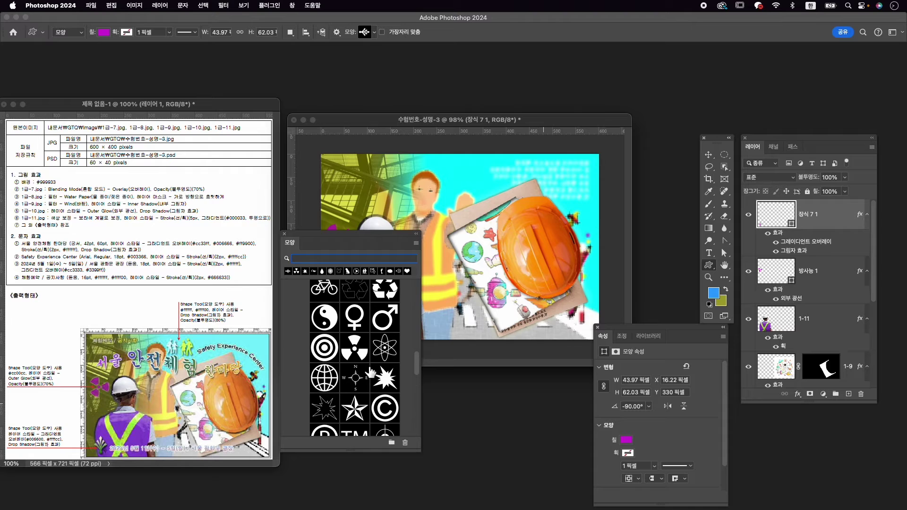
scroll(371, 375, up, 5)
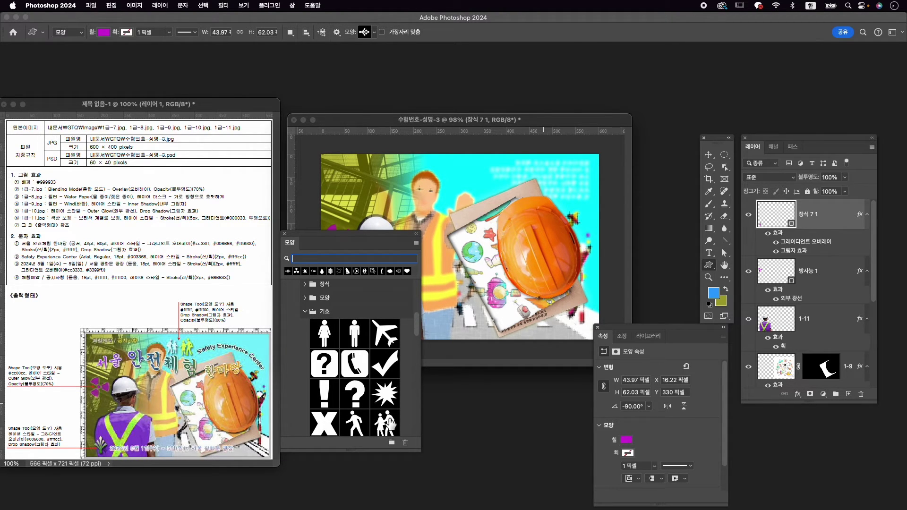
click(391, 410)
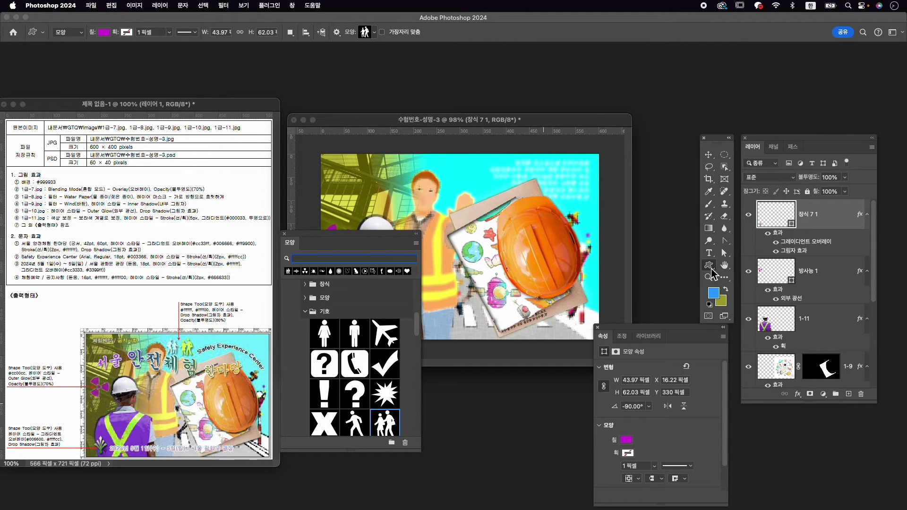
Draw the walking children shape about 63 × 81 px beside the orange-vested man's head and fill it with #ffffff.
drag(441, 164, 470, 202)
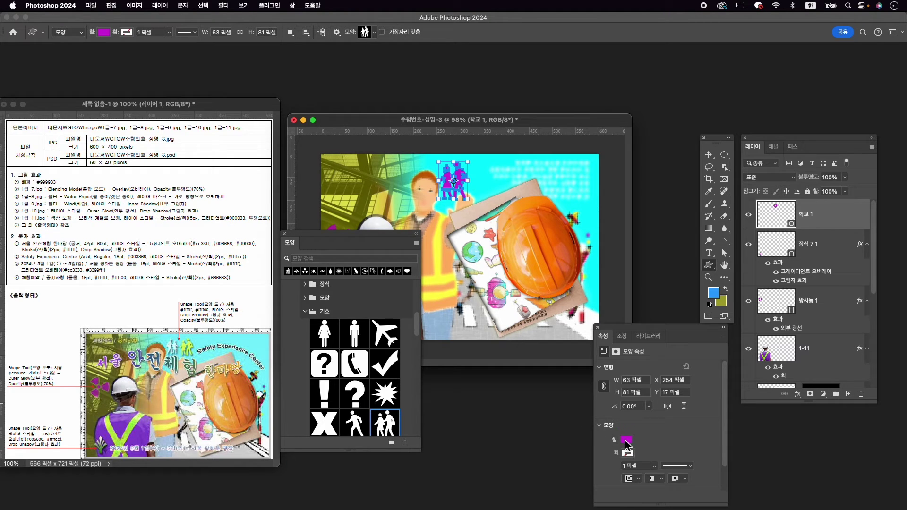
click(626, 439)
click(722, 344)
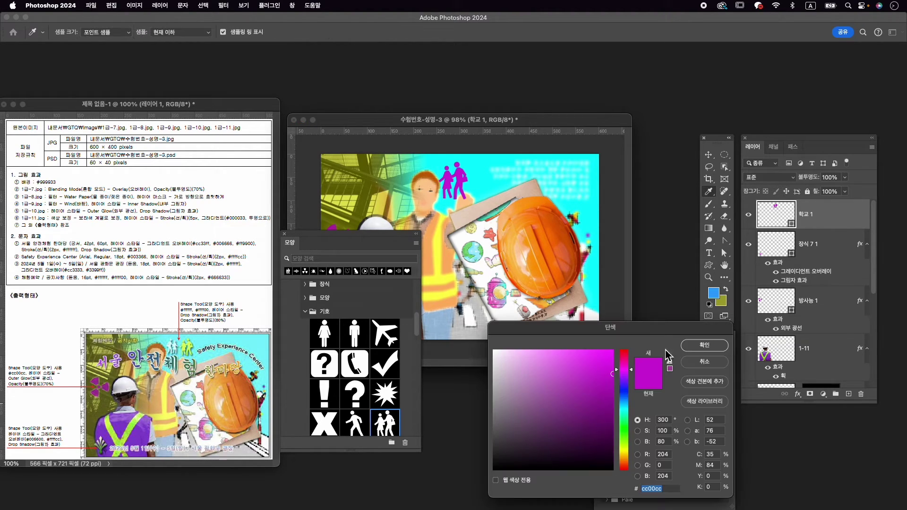
drag(553, 368, 360, 307)
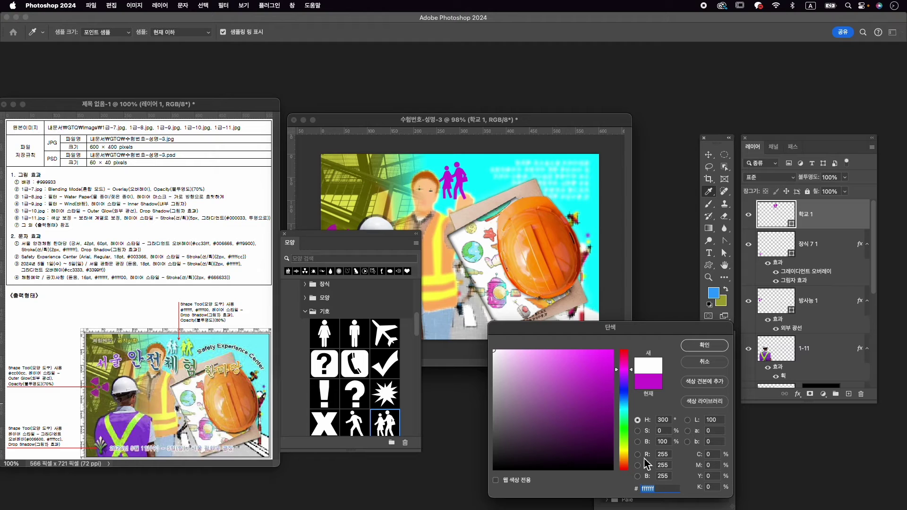
click(704, 346)
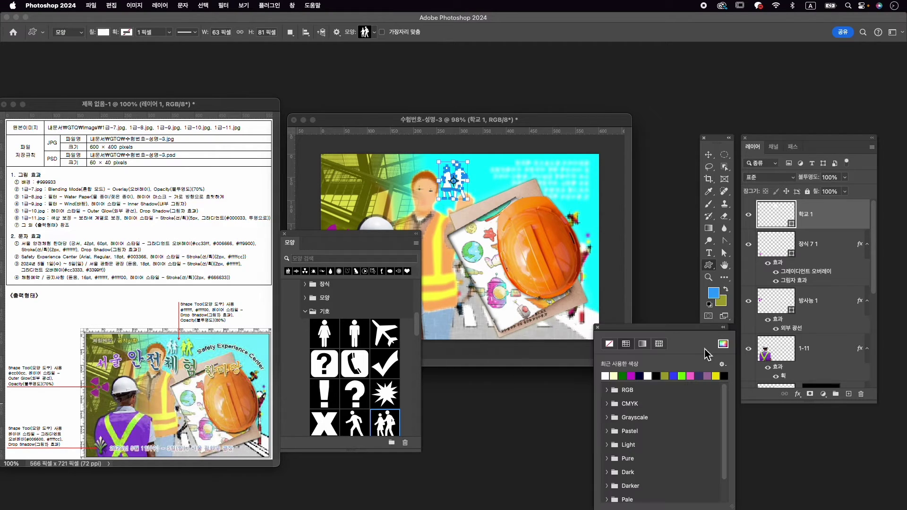
Add a drop shadow with the preset settings to the children shape and set its layer opacity to 80%.
click(797, 394)
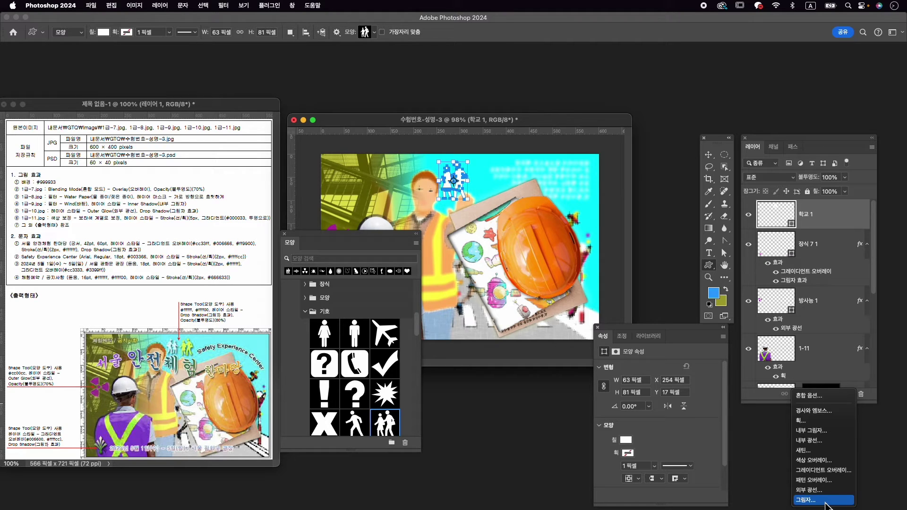
click(824, 500)
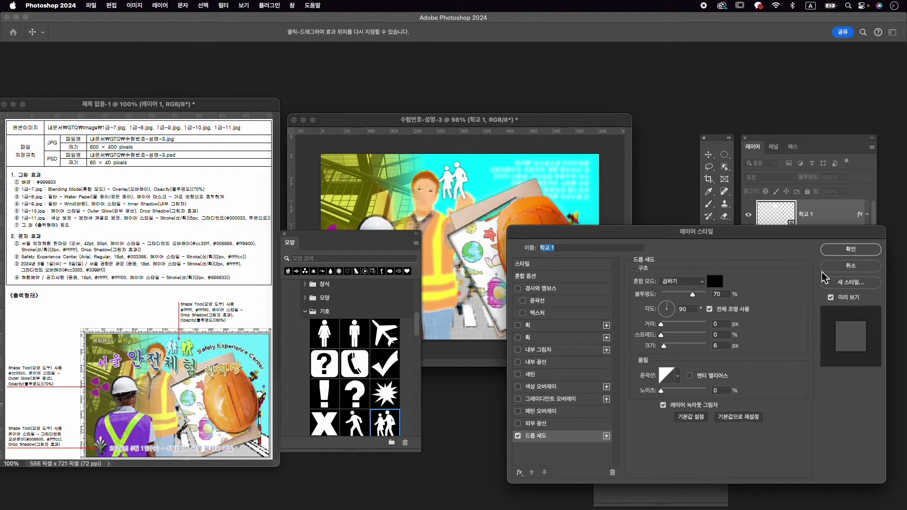
click(857, 249)
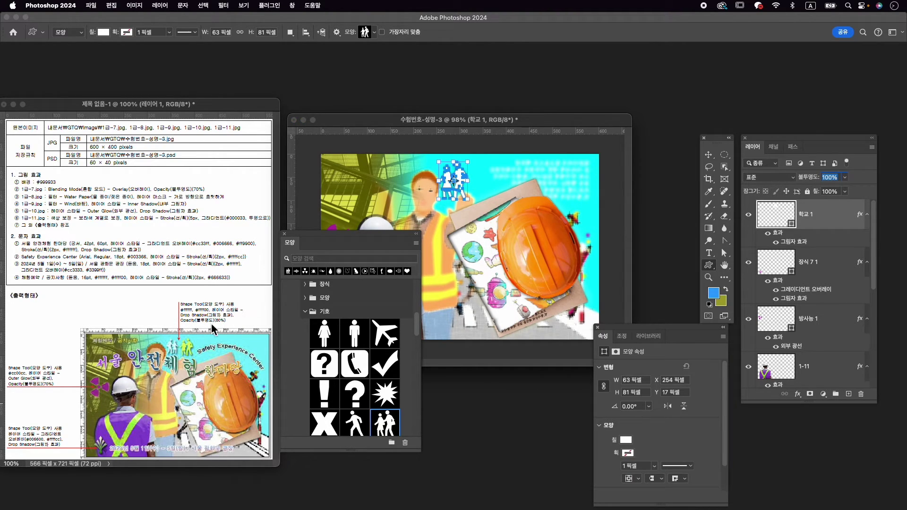
text(80)
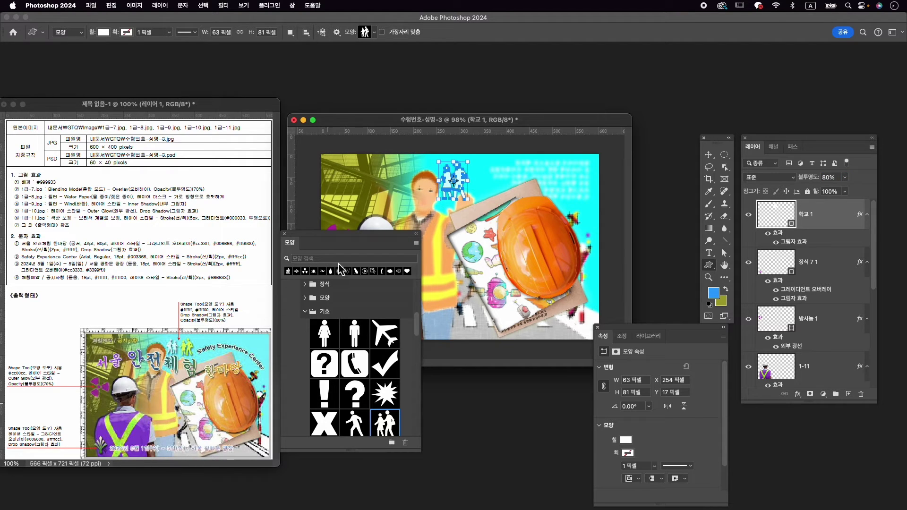
Flip the children shape horizontally and scale it down to about 77%.
key(super+t)
right_click(462, 174)
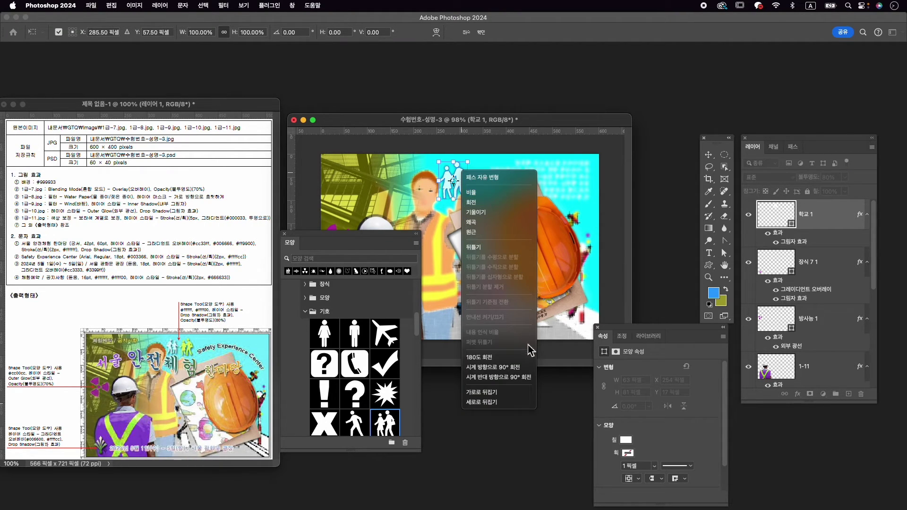
click(527, 393)
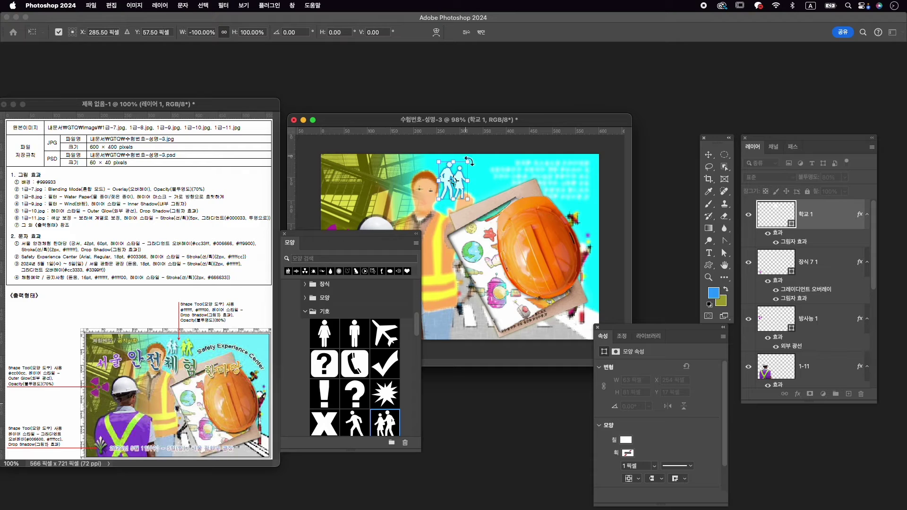
mouse_move(468, 161)
mouse_down()
mouse_move(467, 174)
mouse_move(460, 168)
mouse_up()
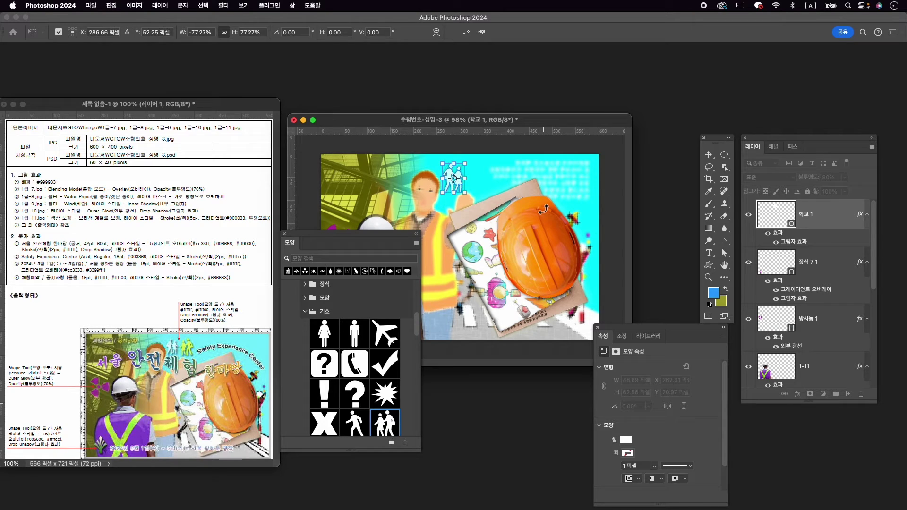
key(Return)
Duplicate the children shape, place the copy directly to the right of the original and flip it horizontally.
click(822, 217)
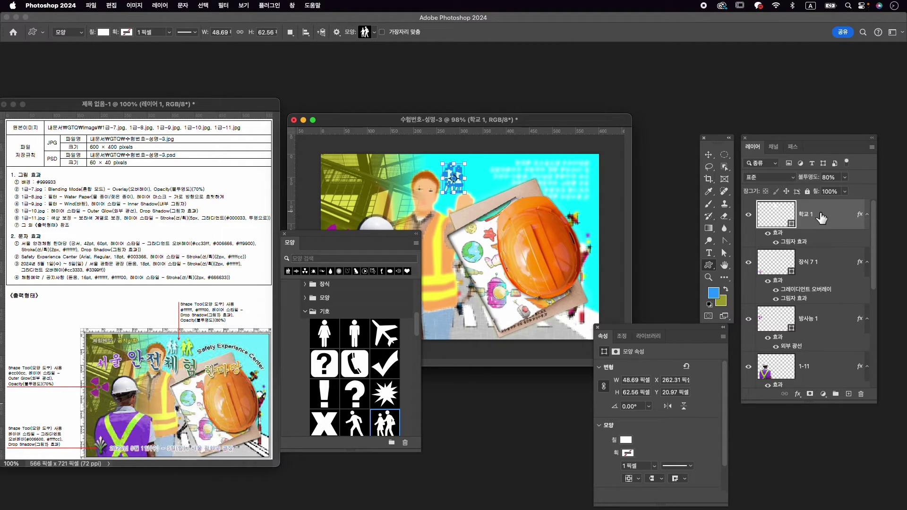
key(super+j)
key(super+t)
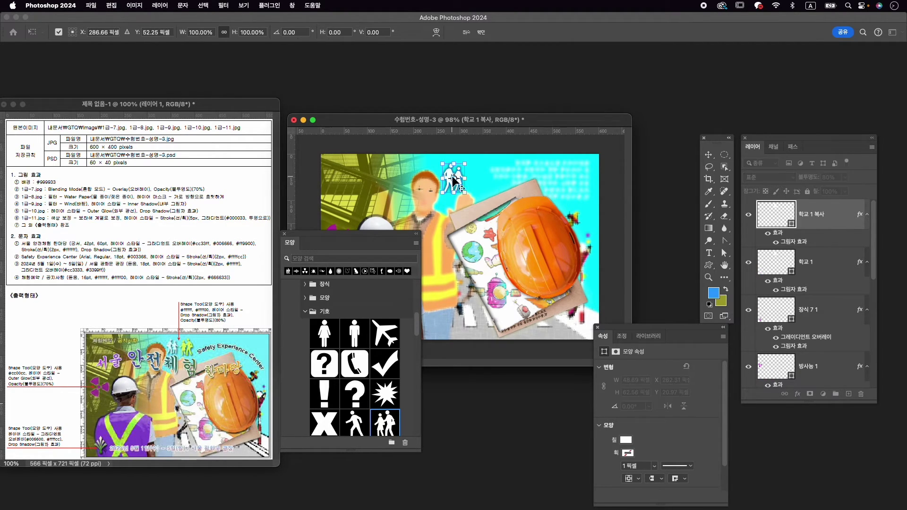
drag(452, 175, 483, 167)
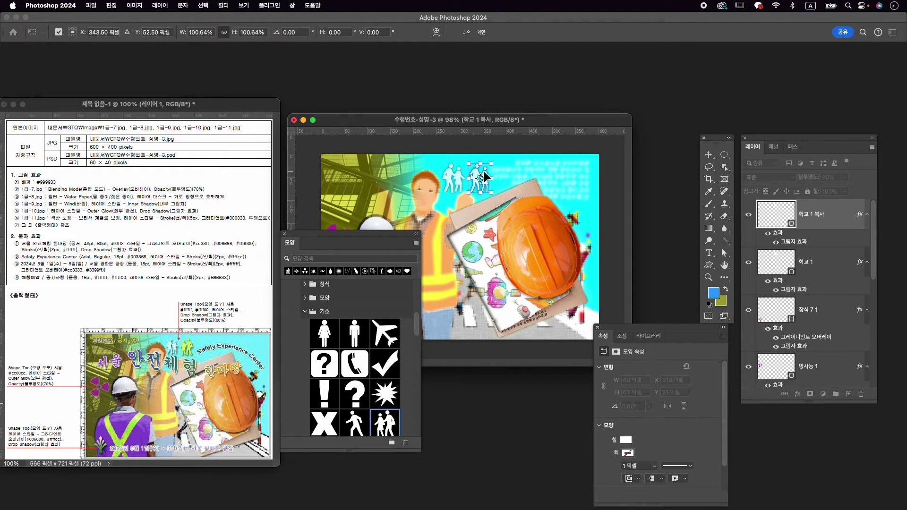
right_click(484, 177)
click(535, 395)
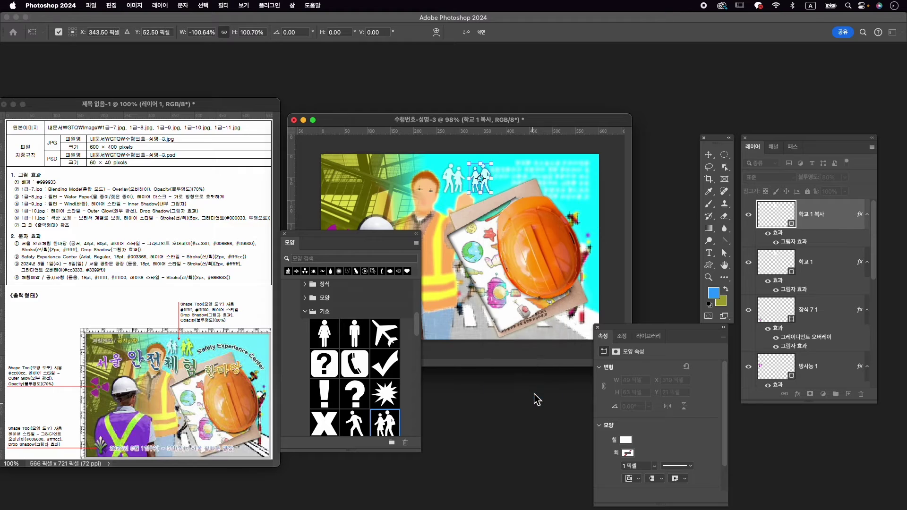
key(Return)
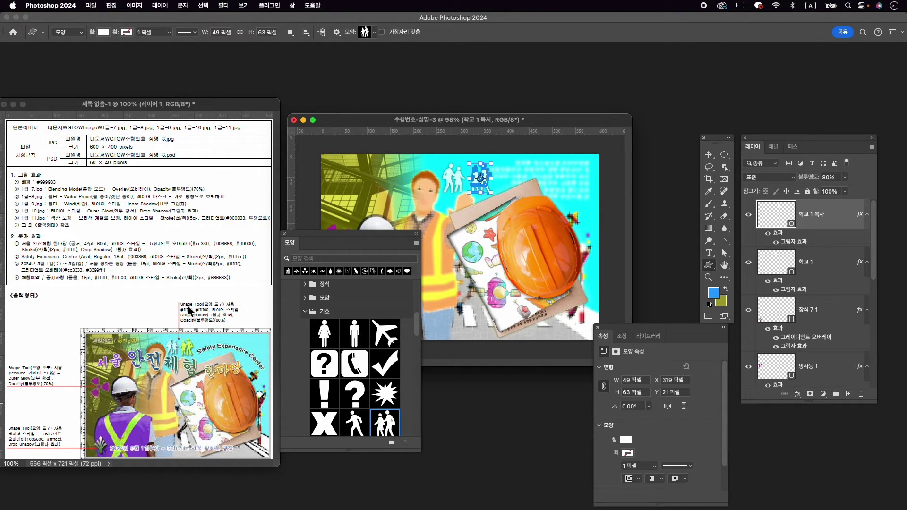
Change the fill colour of the copied children shape to #ffff00.
click(626, 442)
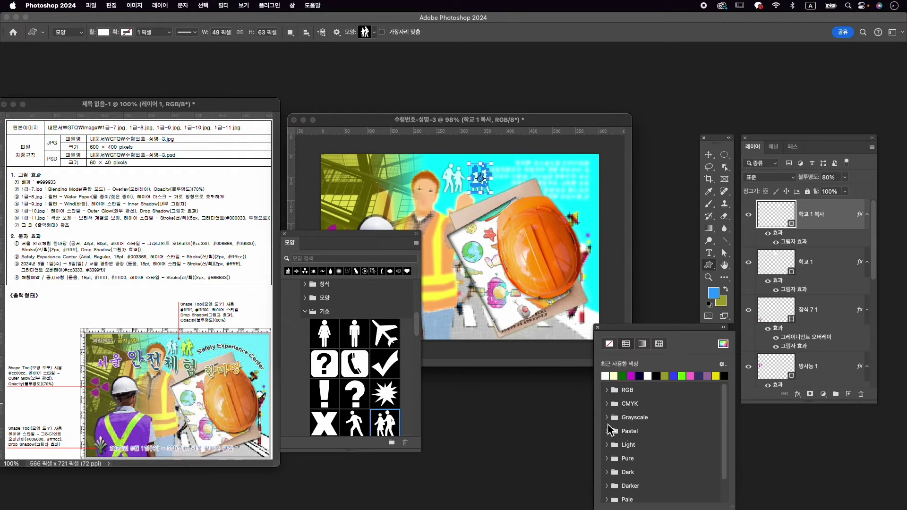
click(722, 345)
text(ffff)
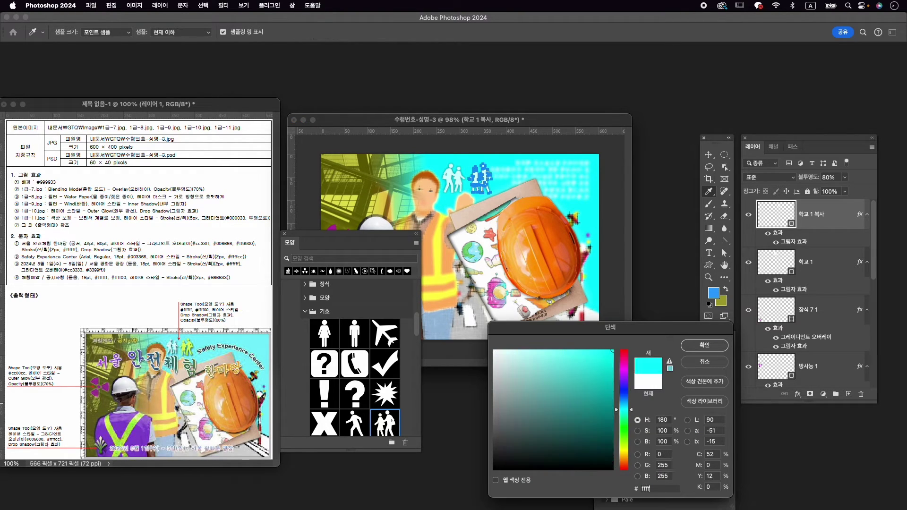
text(00)
key(Return)
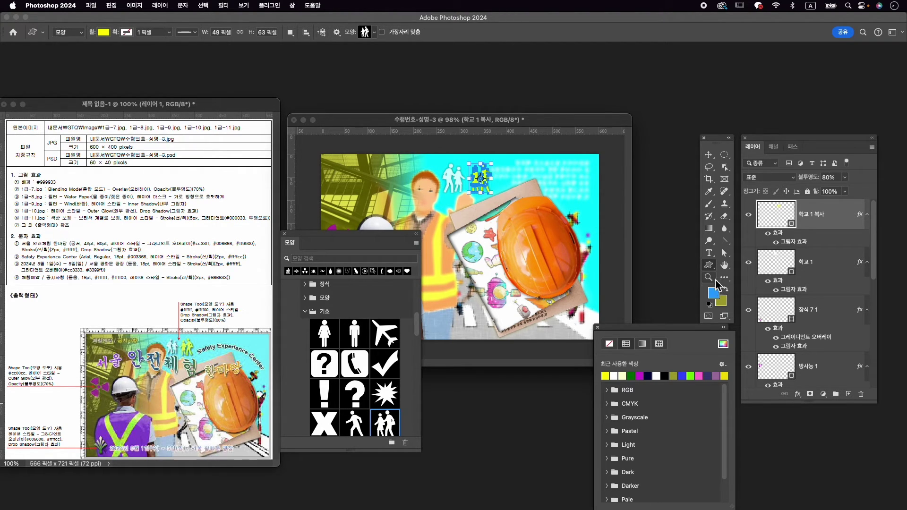
Add a horizontal text layer reading "서울 안전체험 한마당" across the upper part of the poster.
click(710, 253)
click(285, 233)
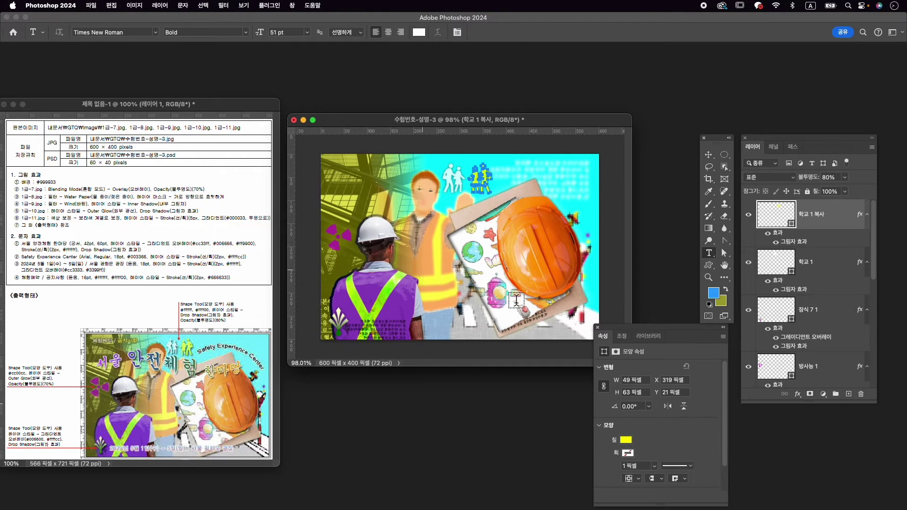
click(597, 327)
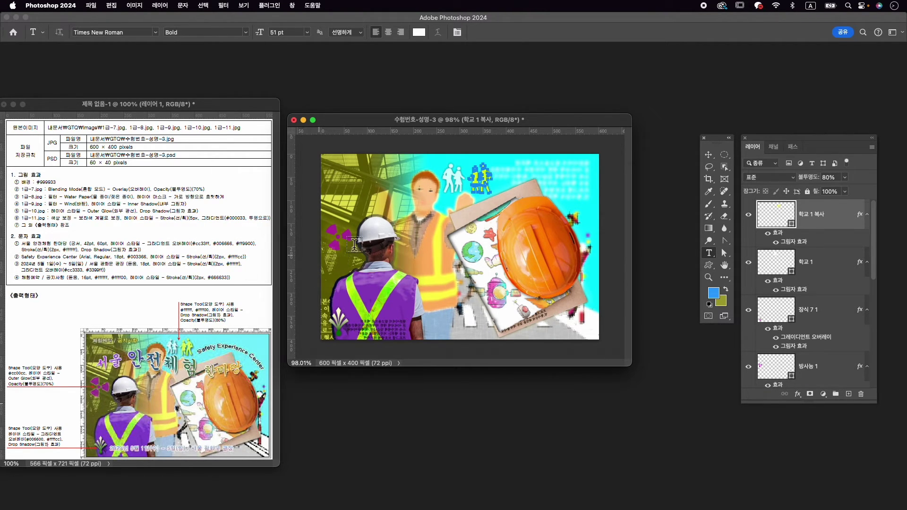
click(344, 211)
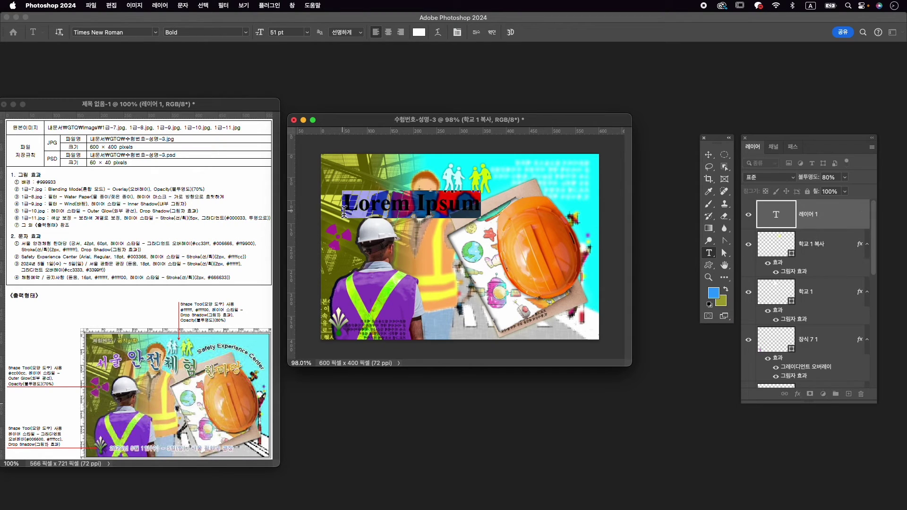
key(Caps_Lock)
text(서울 안)
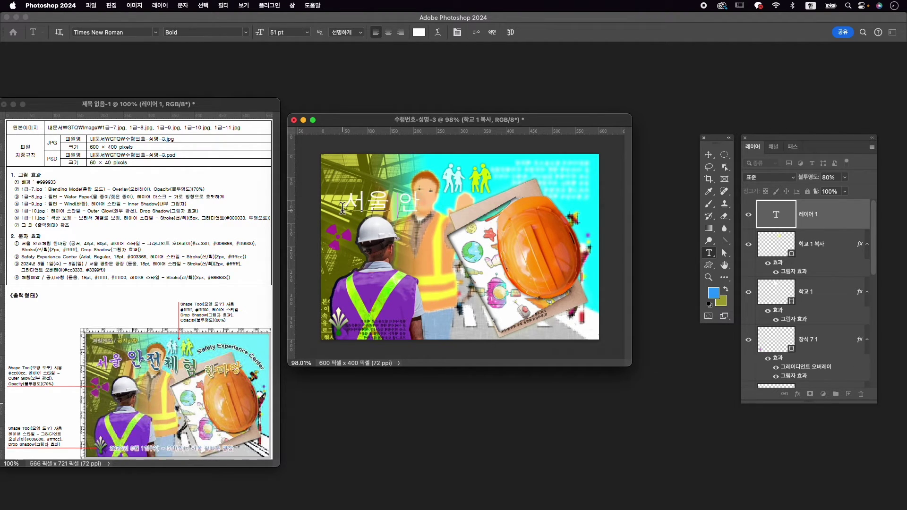
text(전체험 하ㄴ마)
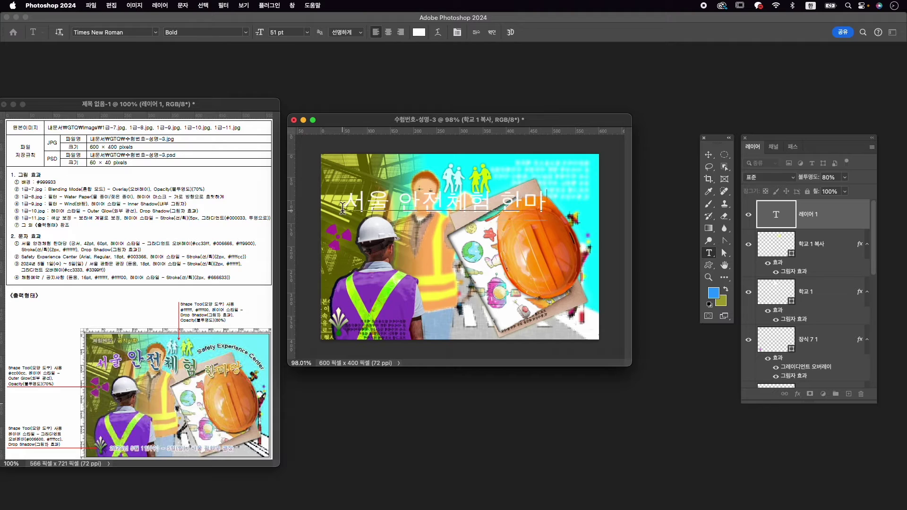
text(ㄷㅏㅇ)
Set the font of the whole title text to GungSeo Regular.
key(super+a)
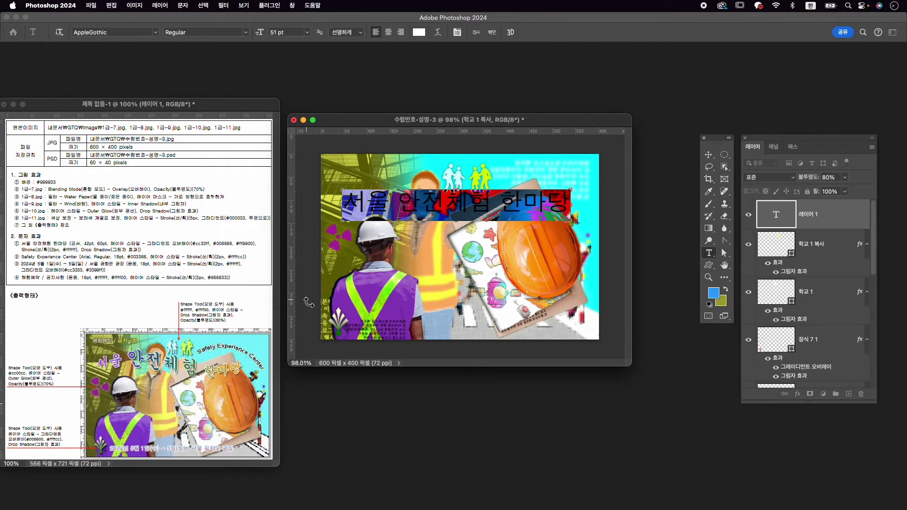
key(super+t)
drag(726, 81, 644, 102)
click(640, 128)
text(hu)
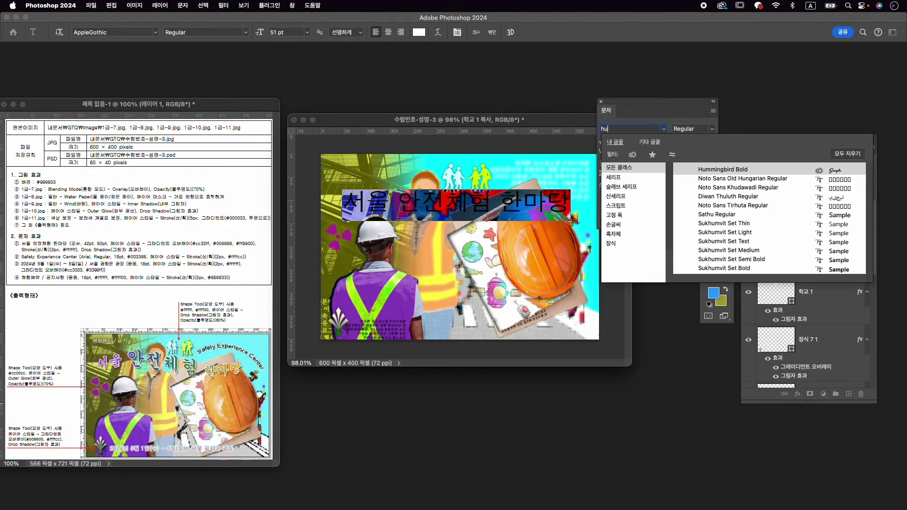
key(BackSpace)
key(BackSpace)
text(gun)
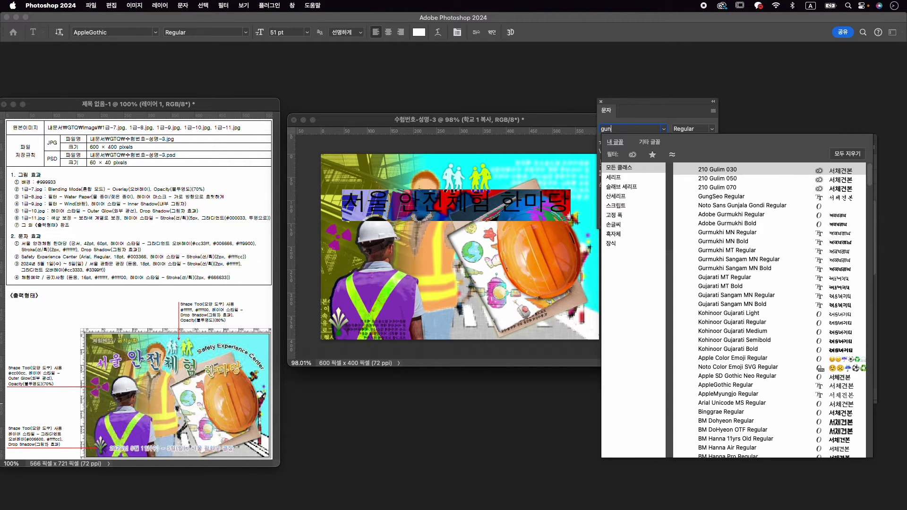
text(gSeo)
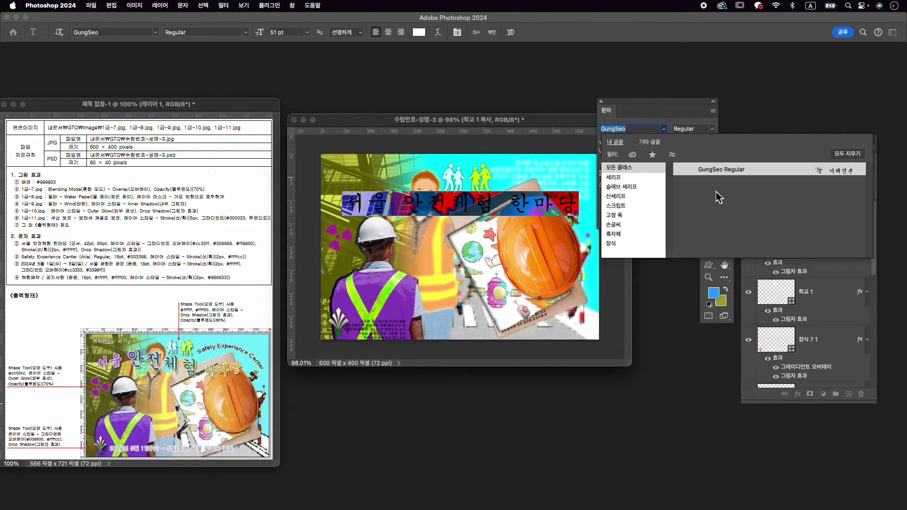
click(735, 172)
Set the title's size to 42 pt, enlarge only the word "안전체험" to 60 pt and commit the text.
click(604, 142)
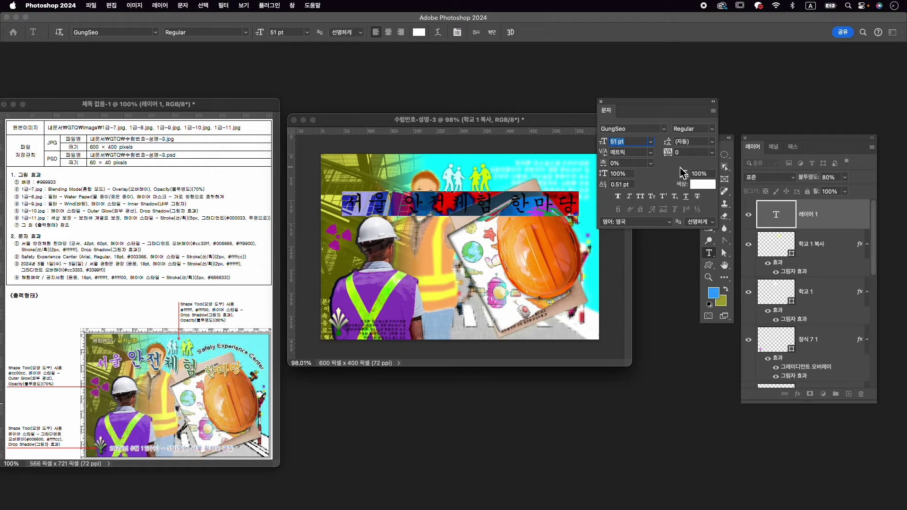
text(42)
key(Return)
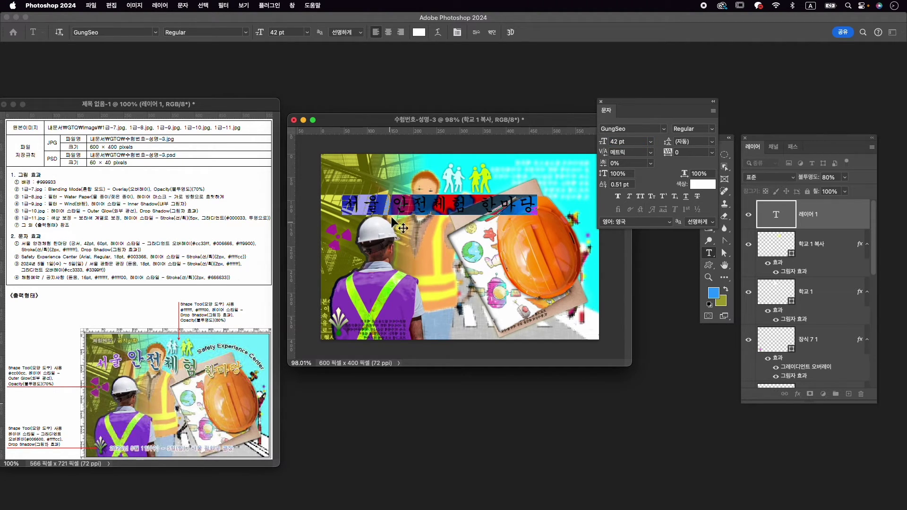
click(427, 209)
click(457, 198)
double_click(457, 199)
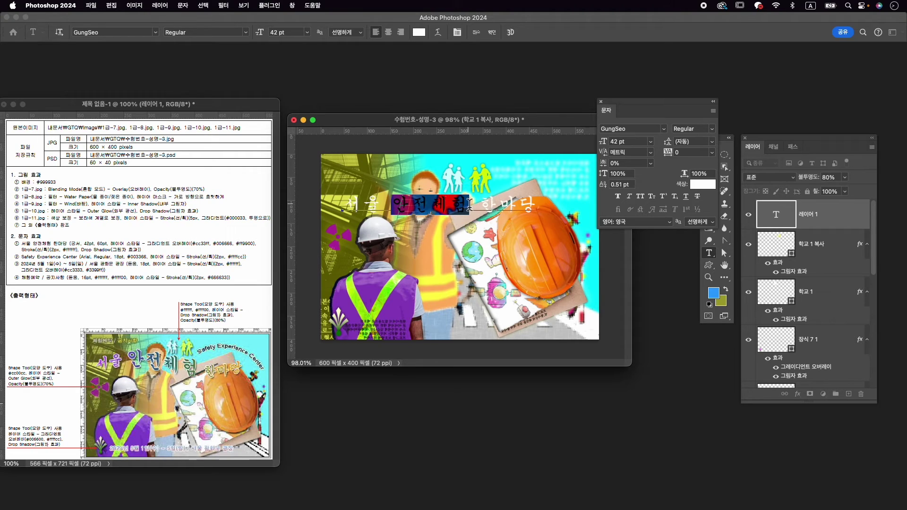
click(615, 141)
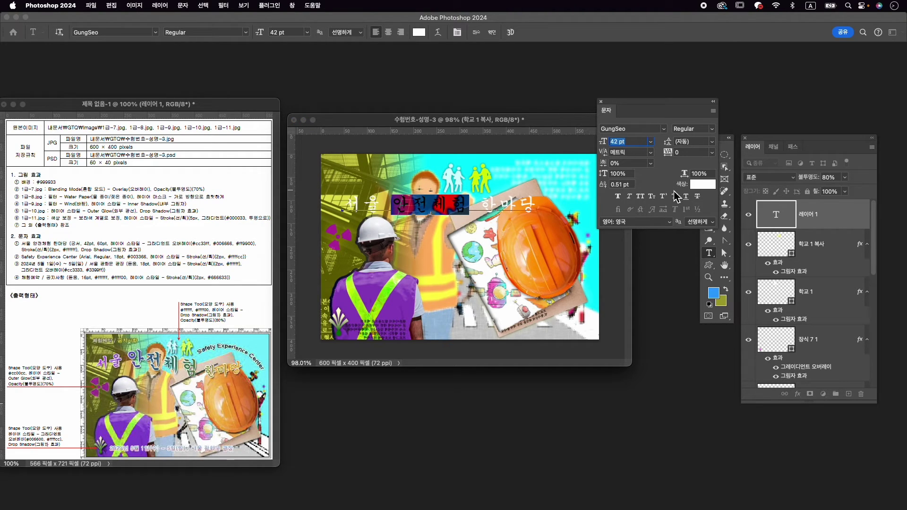
text(60)
key(Return)
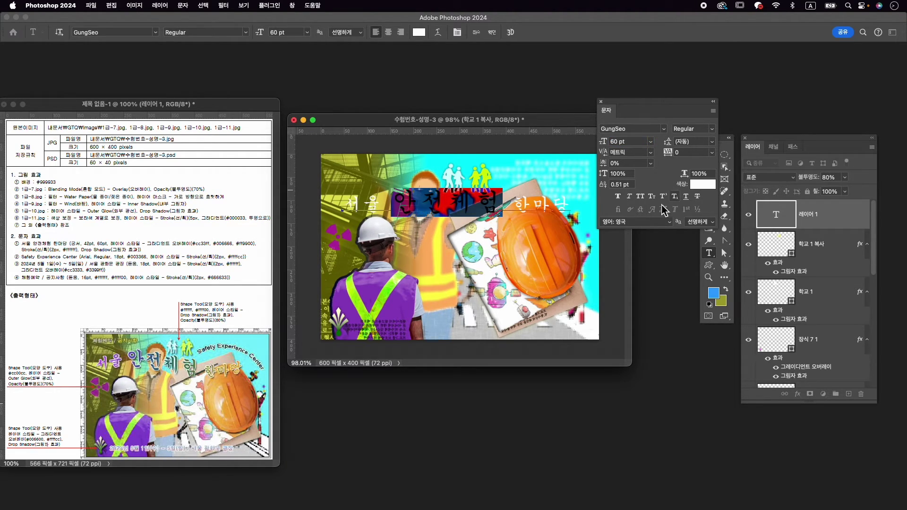
click(493, 32)
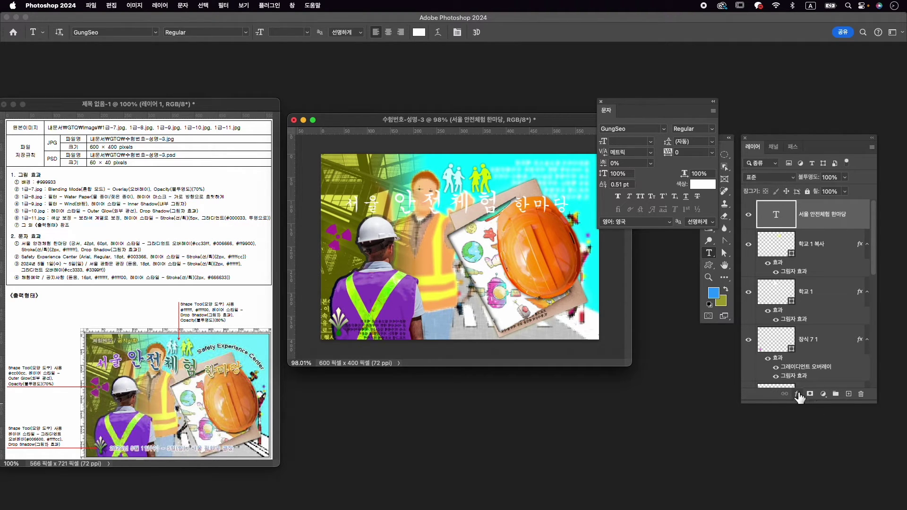
Add a Gradient Overlay to the title layer and set the gradient's starting colour stop to #cc33ff.
click(797, 393)
click(821, 479)
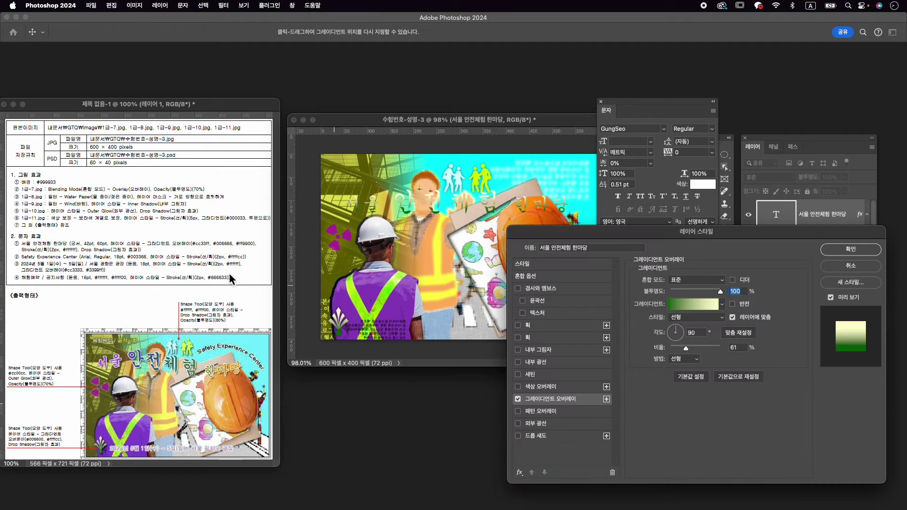
click(693, 307)
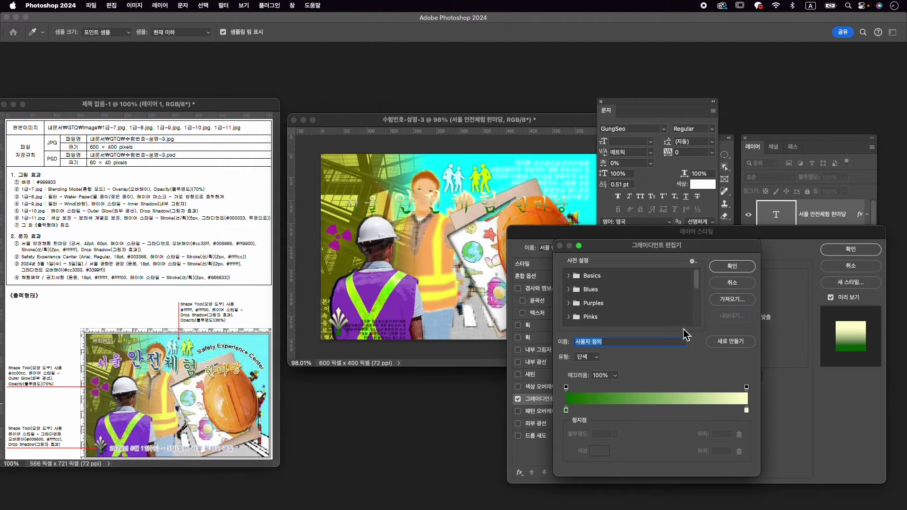
double_click(567, 410)
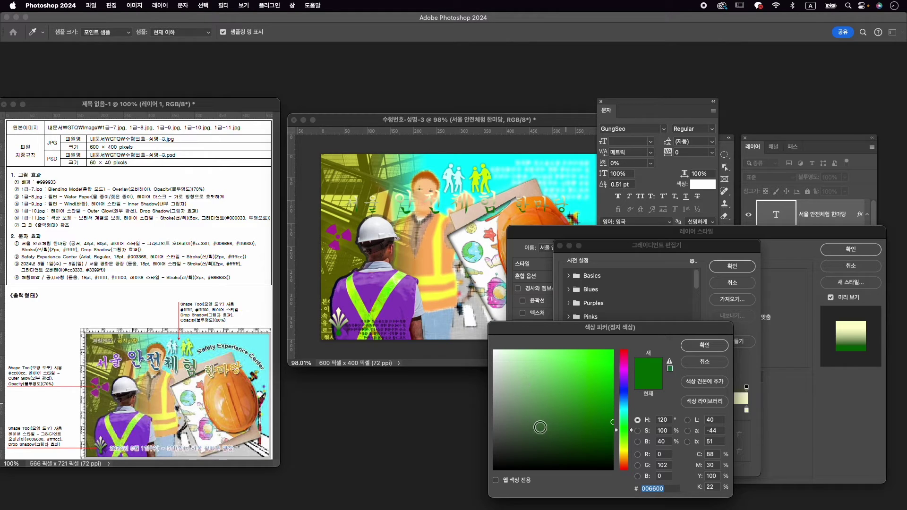
text(cc33ff)
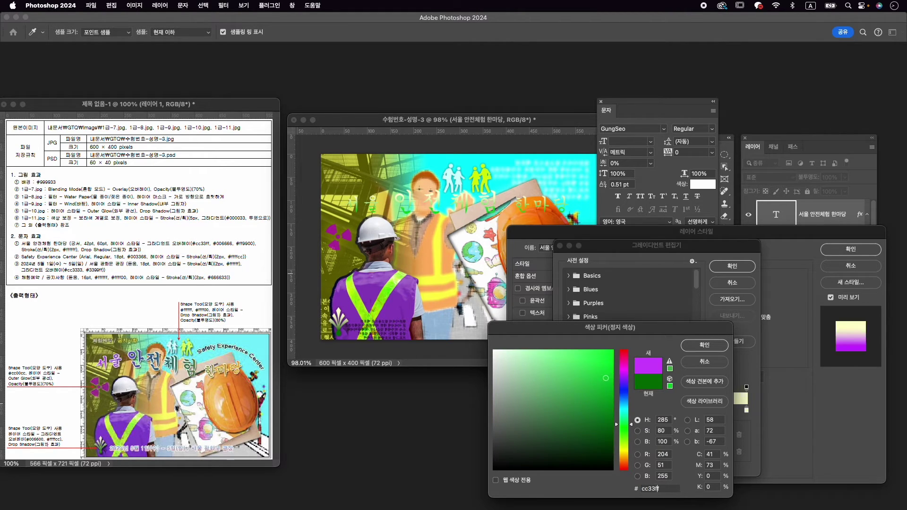
key(Return)
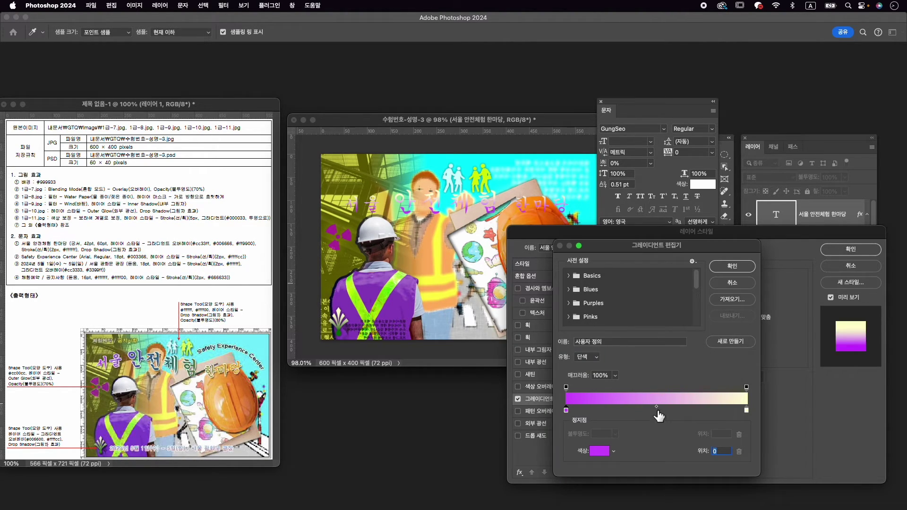
Add a middle colour stop at 49% of the title's gradient and set its colour to #006666.
click(655, 410)
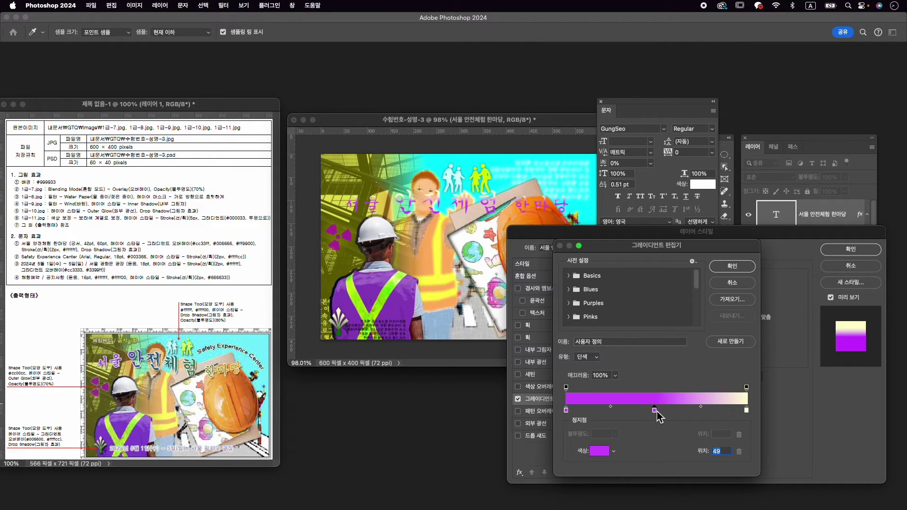
double_click(655, 410)
text(00)
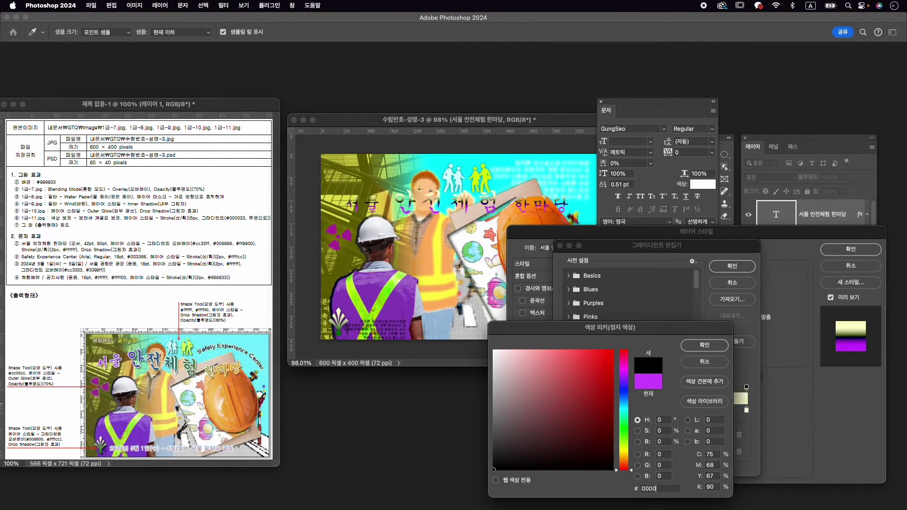
text(6666)
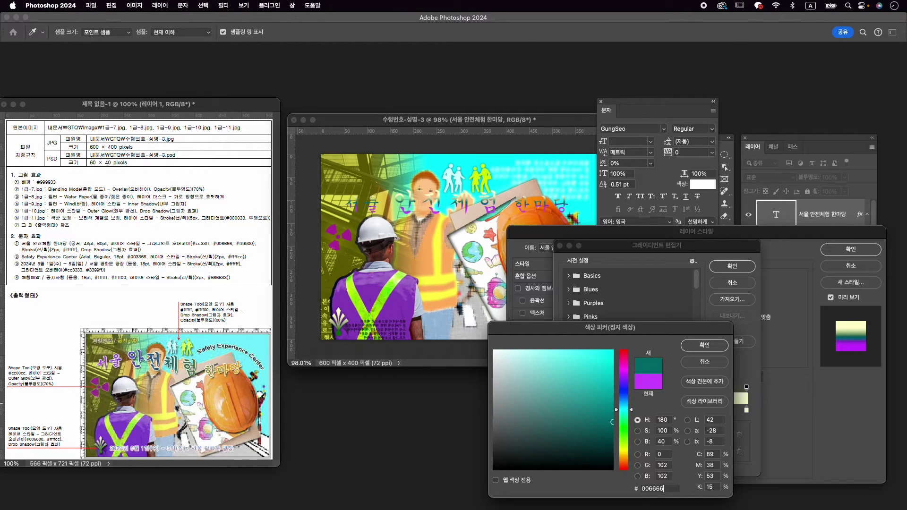
key(Return)
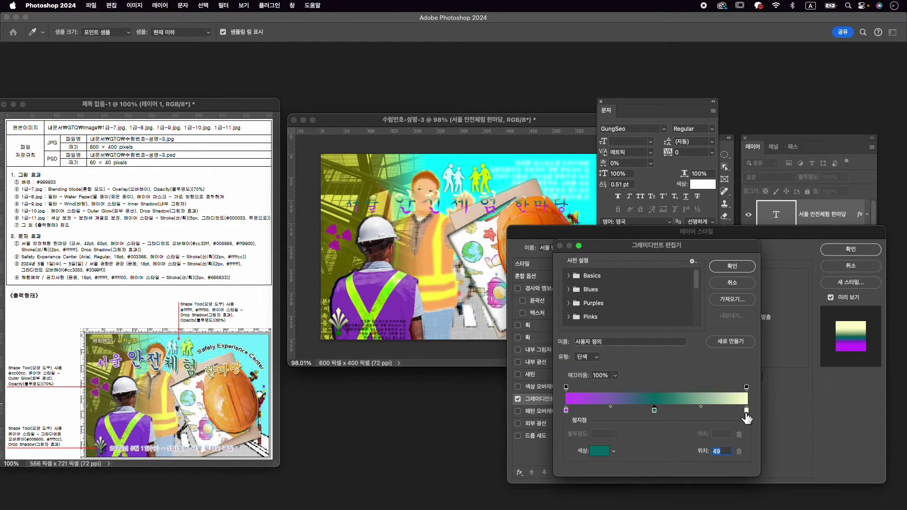
Set the gradient's end colour stop to #ff9900 and turn the overlay angle to about -1° so it runs horizontally.
double_click(746, 410)
text(ff9900)
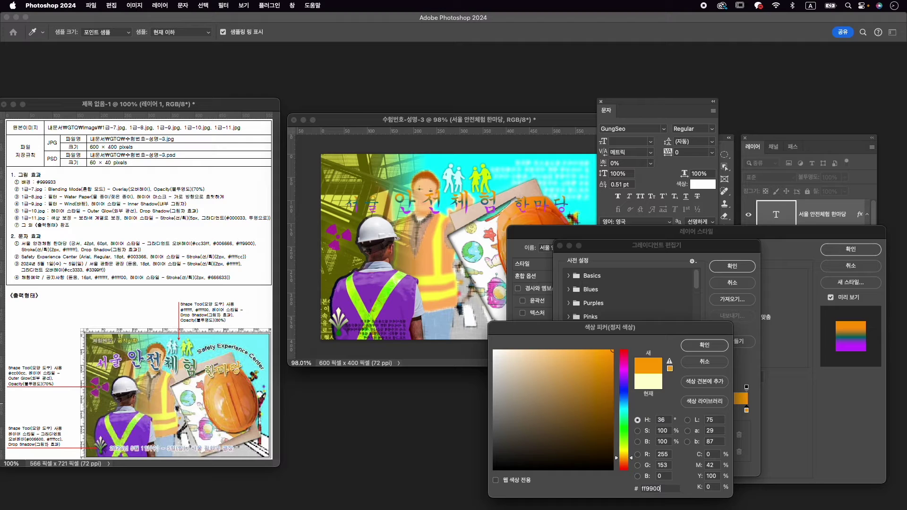
key(Return)
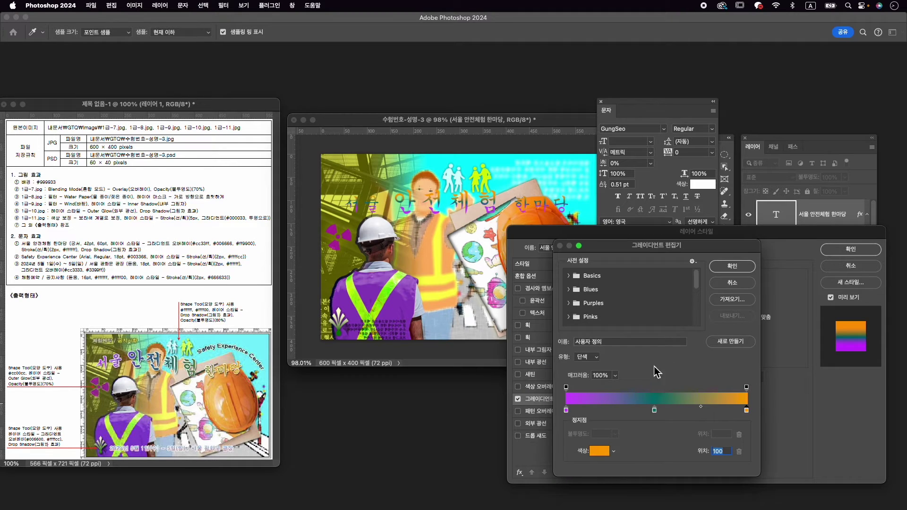
click(732, 265)
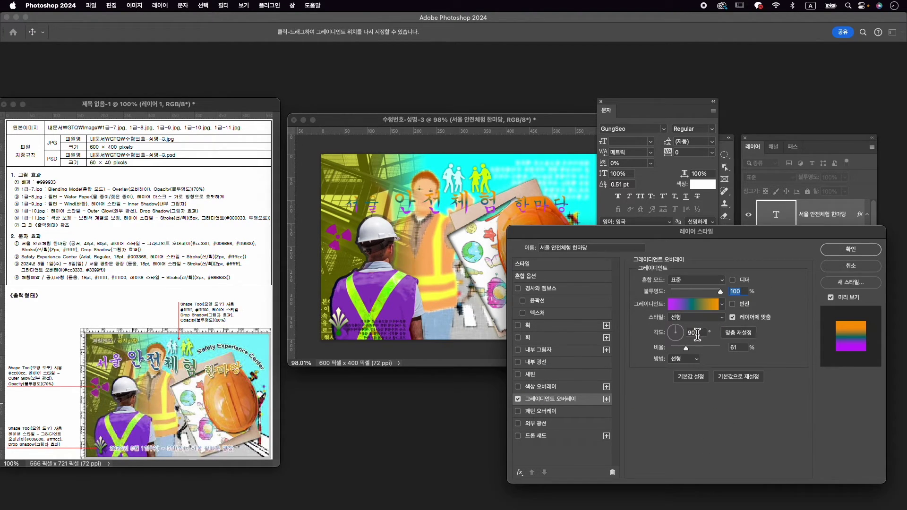
click(683, 333)
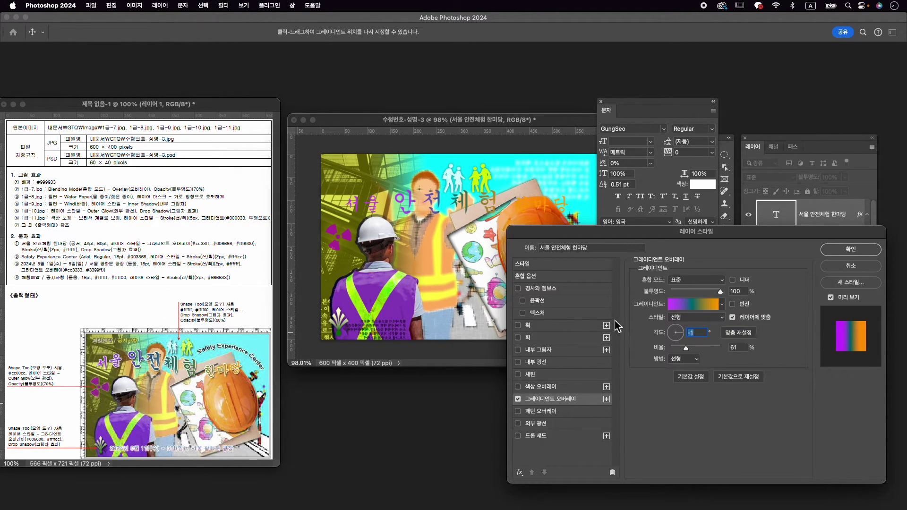
Add a 2 px outside stroke in solid #ffffff and a drop shadow to the title, then apply the layer style.
click(561, 326)
text(2)
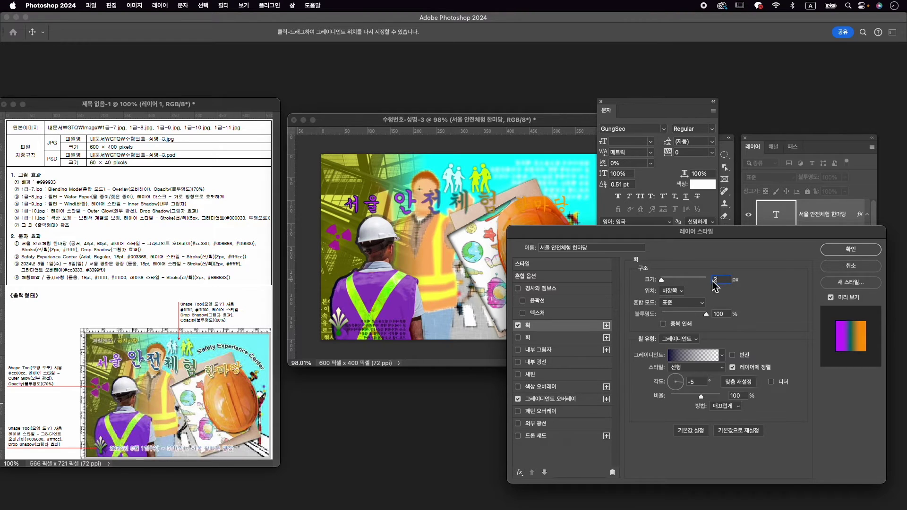
click(682, 340)
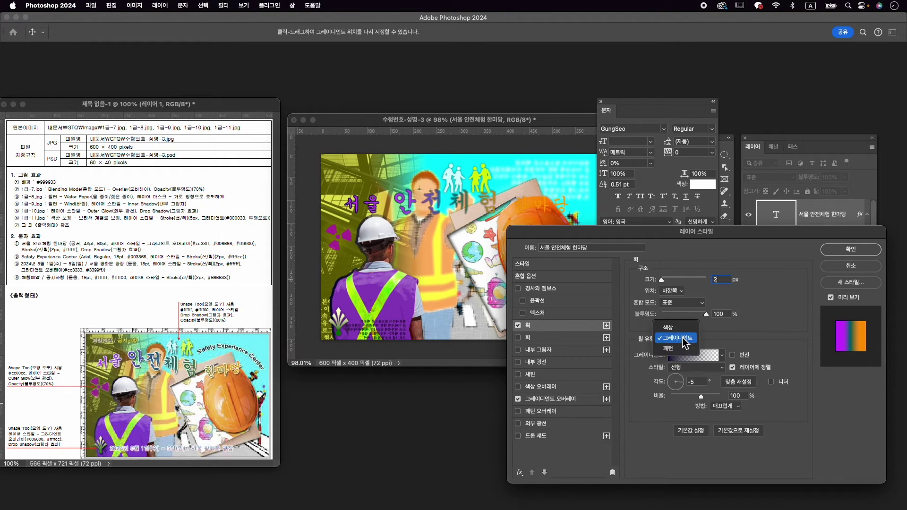
click(667, 327)
click(663, 357)
drag(544, 360, 424, 301)
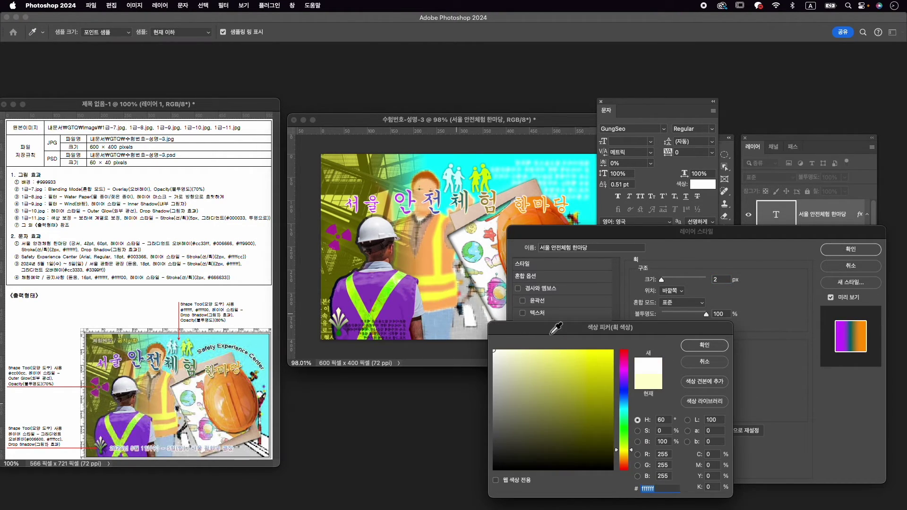
click(710, 345)
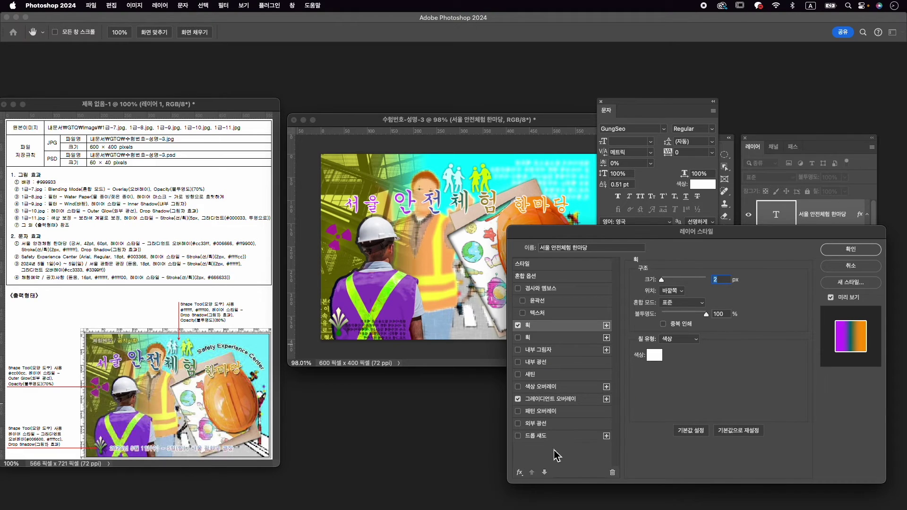
click(550, 436)
click(864, 255)
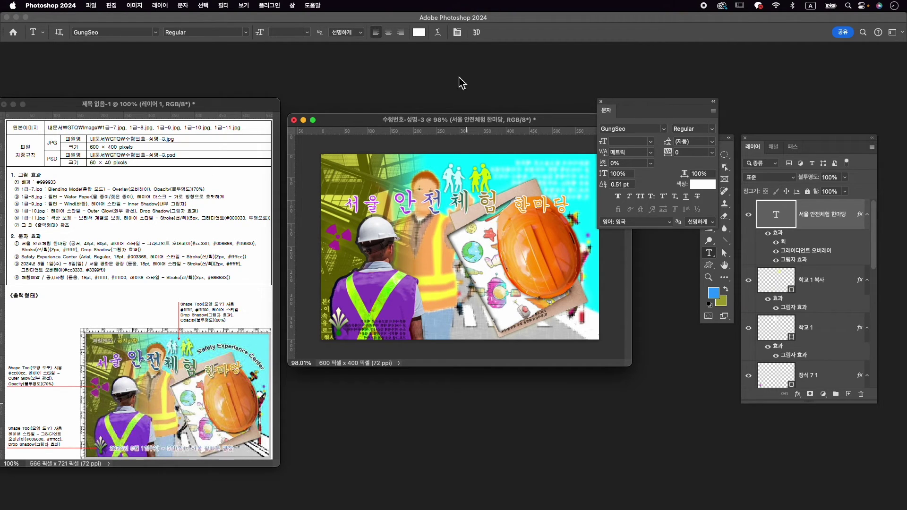
Warp the title text 서울 안전체험 한마당 with the horizontal Flag style at a +50% bend.
click(438, 32)
click(684, 213)
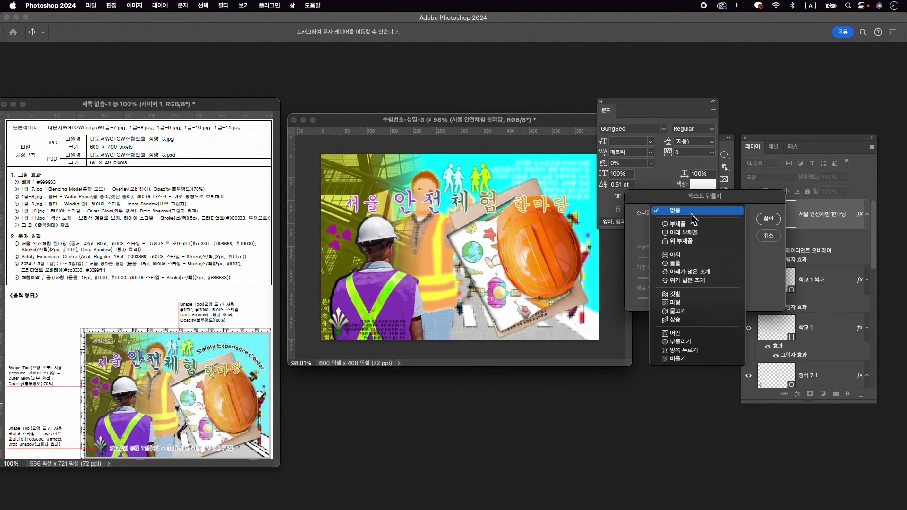
click(696, 294)
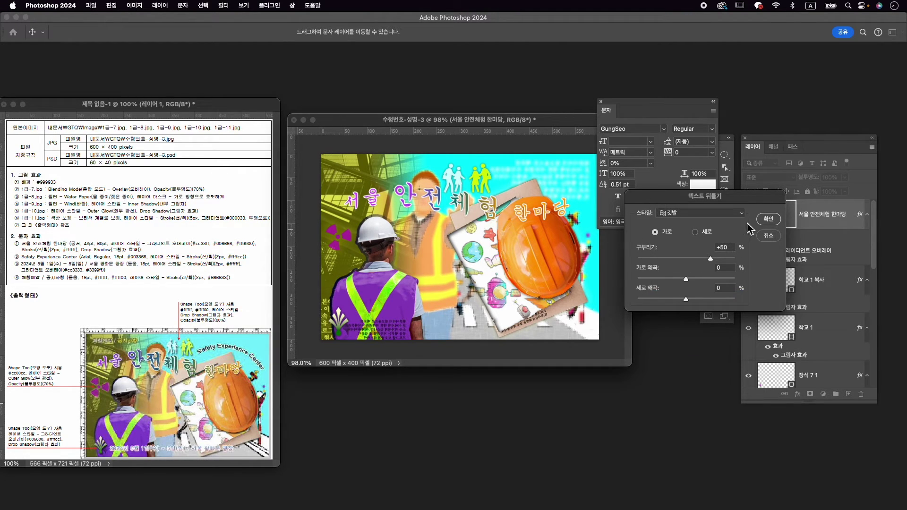
click(767, 219)
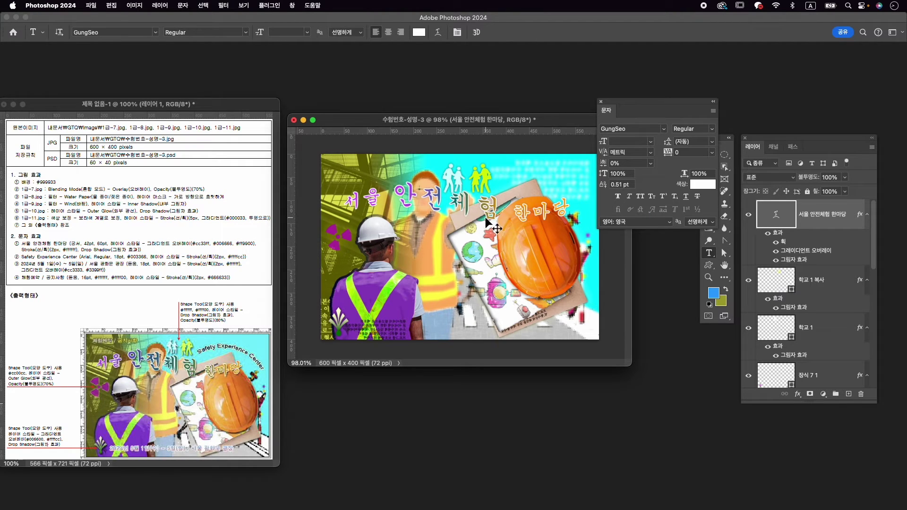
Move the warped title slightly left and up with Free Transform, to about X 272 px, Y 101 px.
key(super+t)
drag(484, 203, 476, 205)
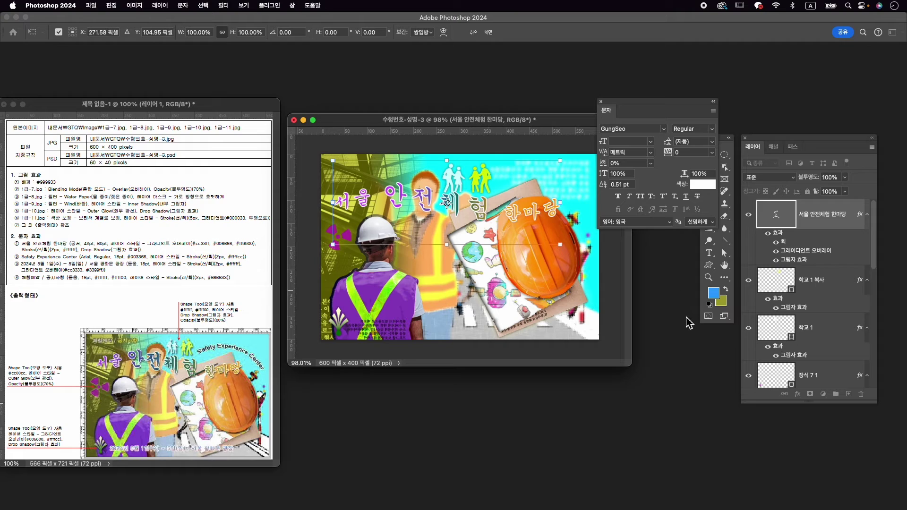
key(Up)
key(Up)
key(Up)
key(Up)
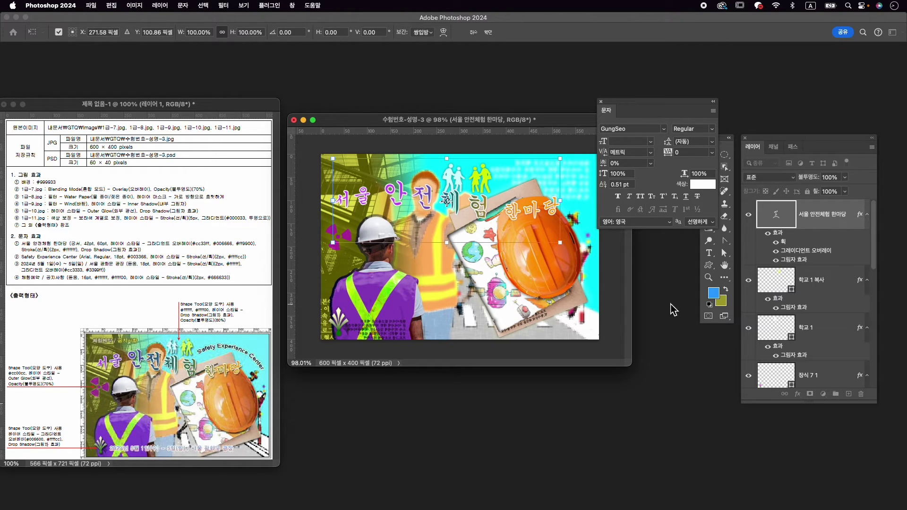
key(Return)
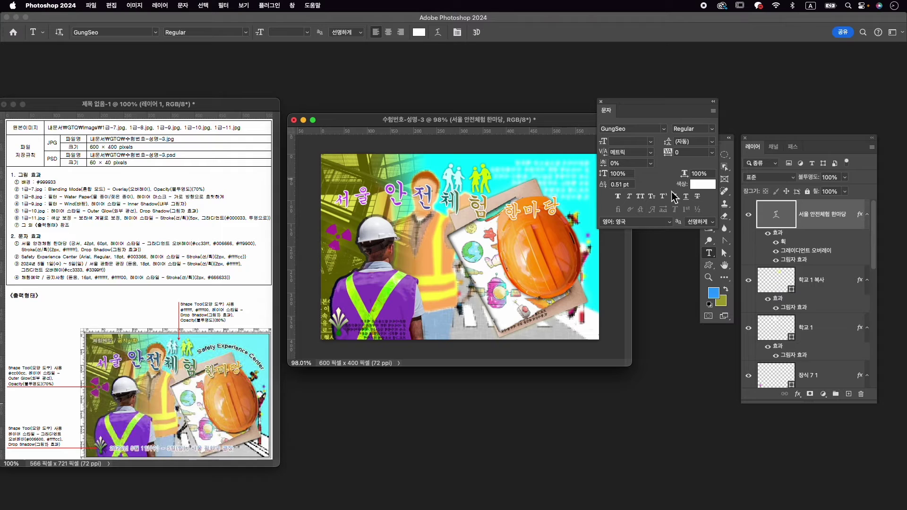
click(715, 257)
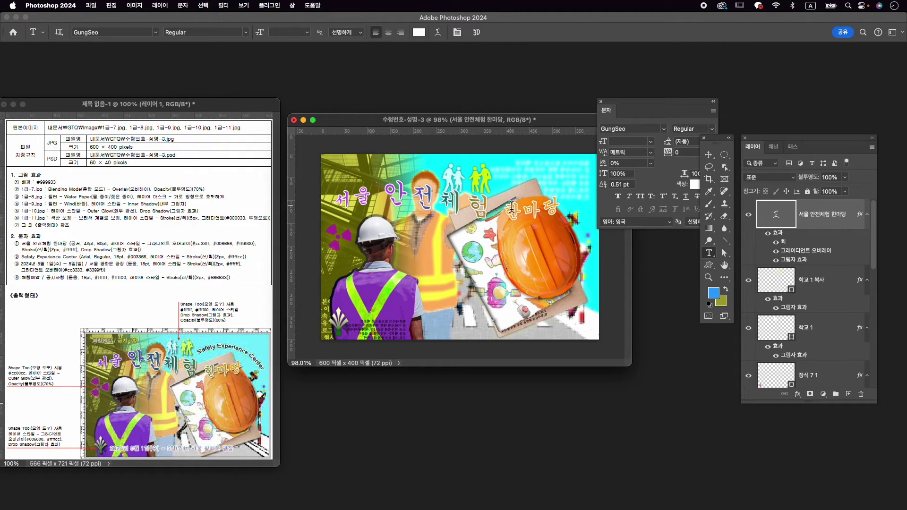
click(512, 206)
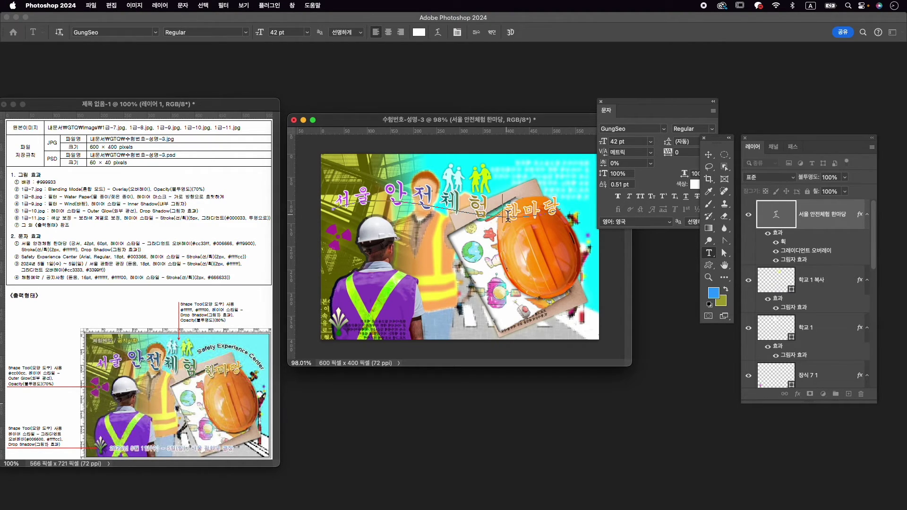
click(492, 32)
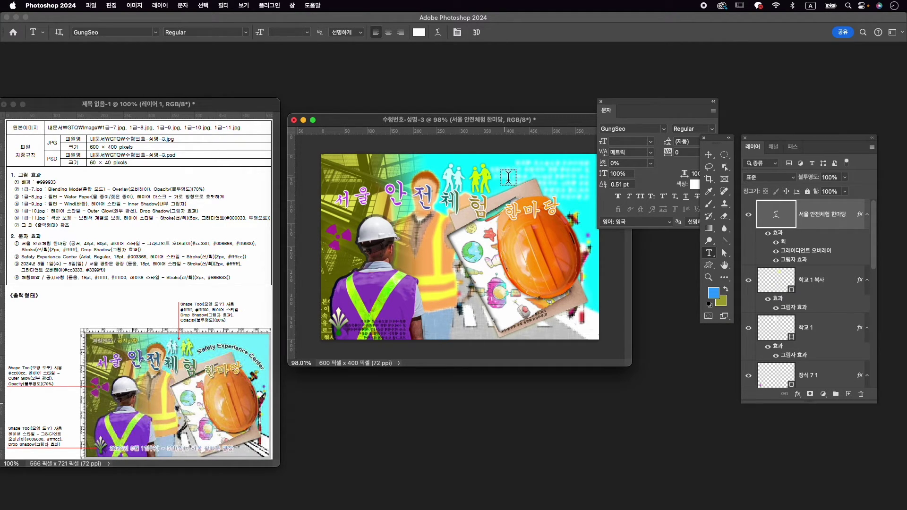
Add a text layer reading "Safety Experience Center" in the sky area of the poster's upper right.
click(505, 174)
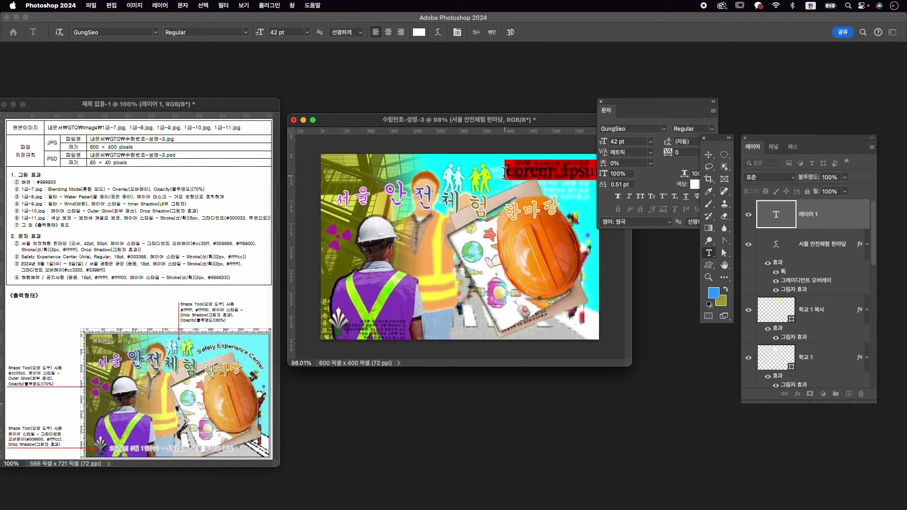
text(ㄴㅁ)
key(BackSpace)
key(BackSpace)
key(Caps_Lock)
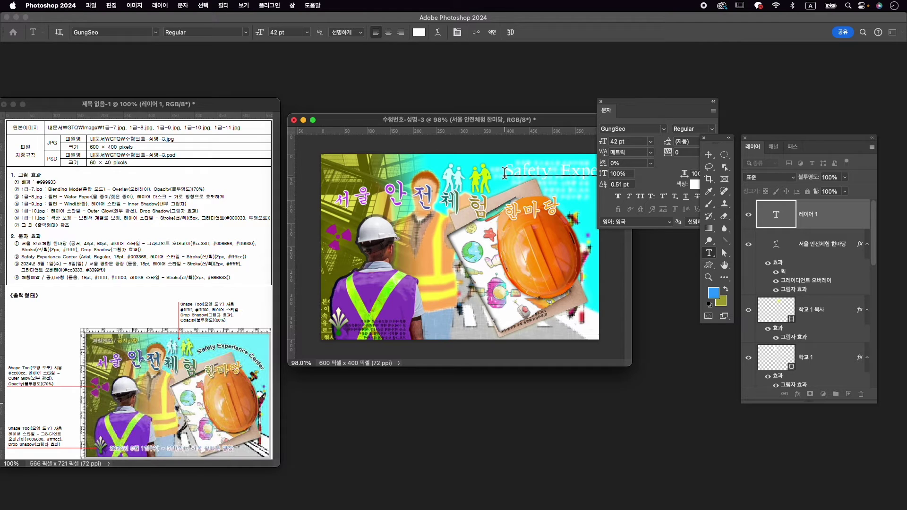
Set the font of the whole "Safety Experience Center" text to Arial Regular.
key(super+a)
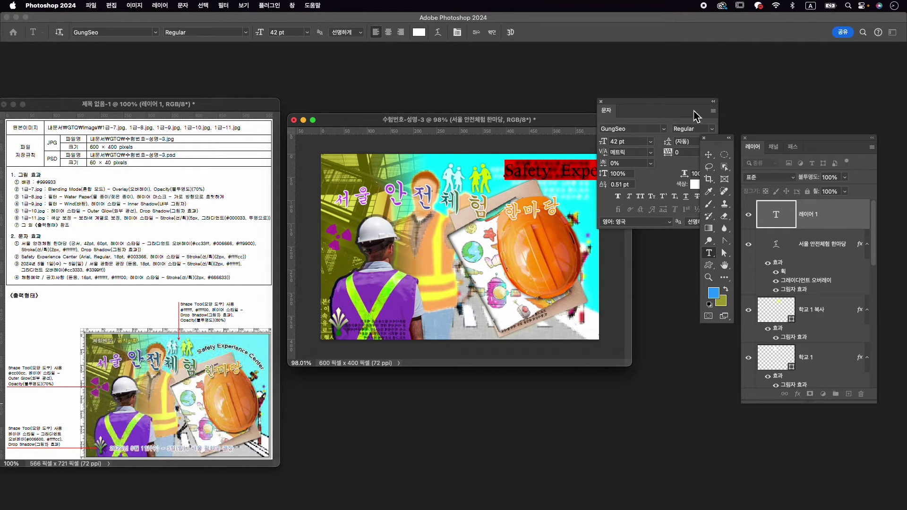
click(645, 129)
text(ㄱ)
key(BackSpace)
key(Caps_Lock)
text(arial)
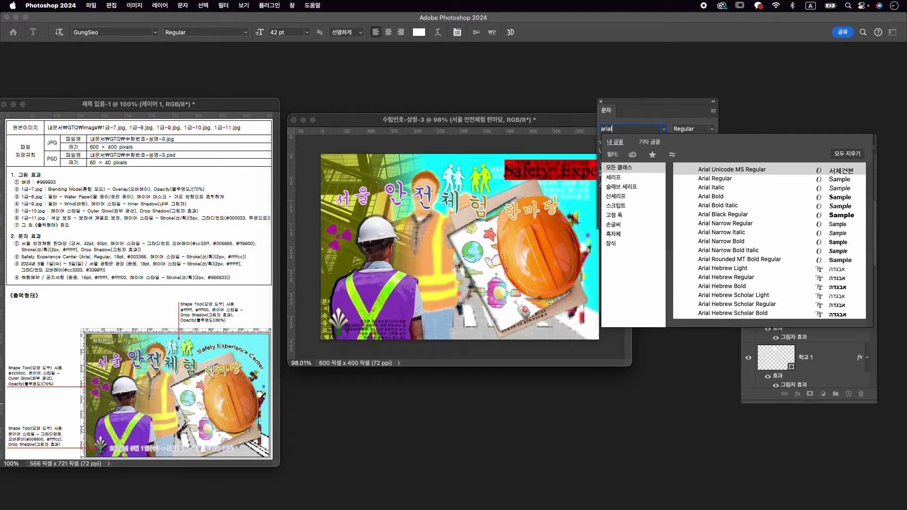
key(Down)
key(Return)
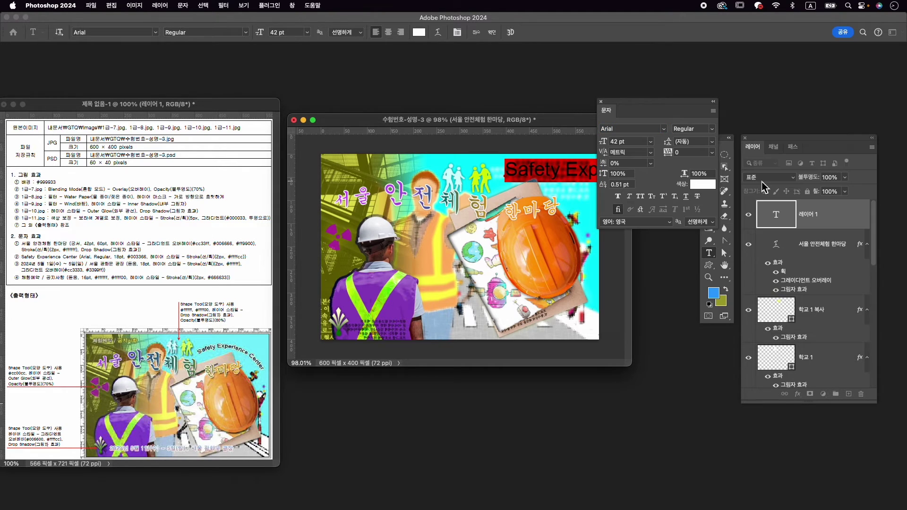
Set the "Safety Experience Center" text to 18 pt in colour #003366 and commit the text.
click(625, 141)
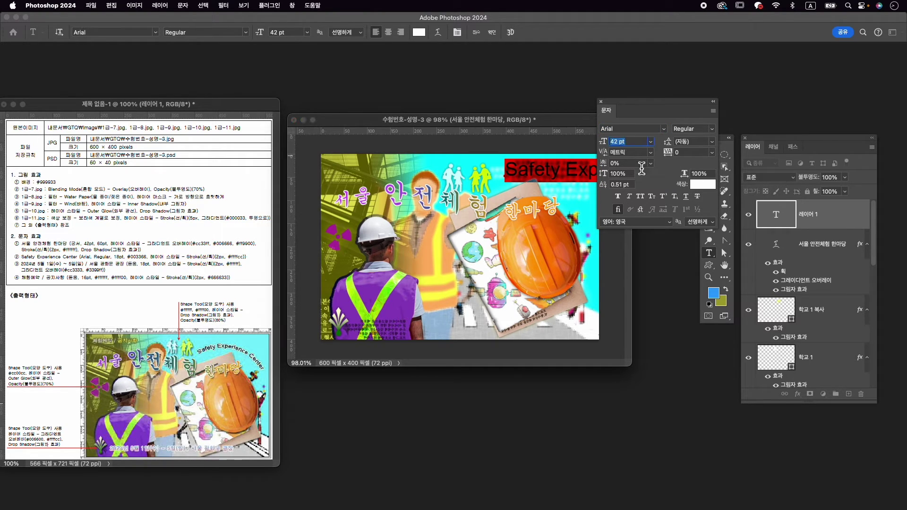
text(18)
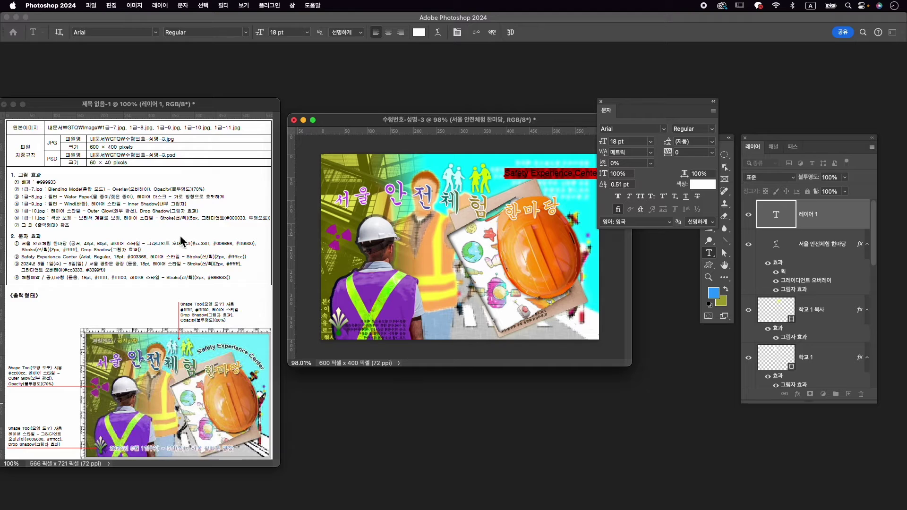
click(709, 188)
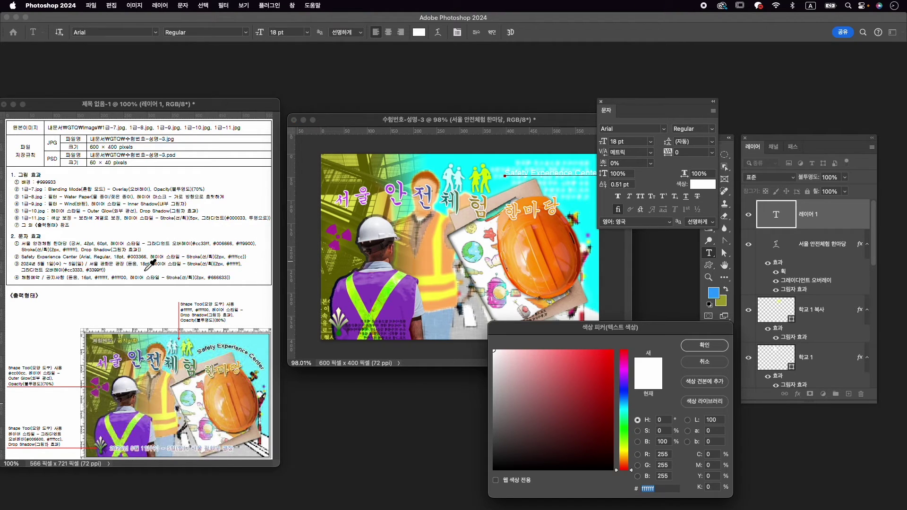
text(003366)
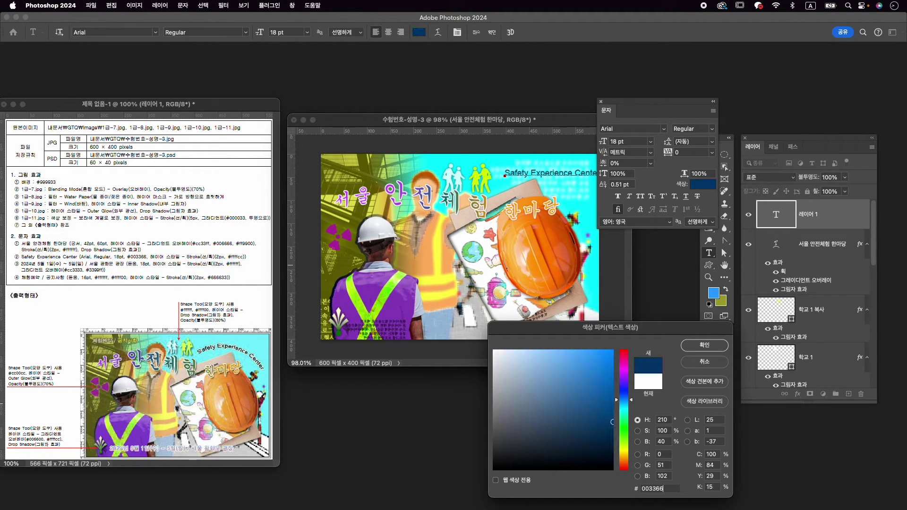
key(Return)
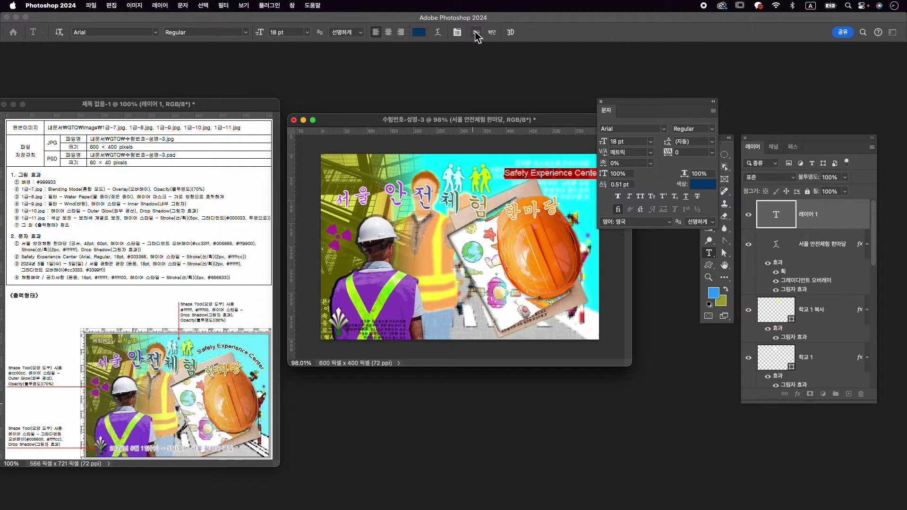
click(491, 33)
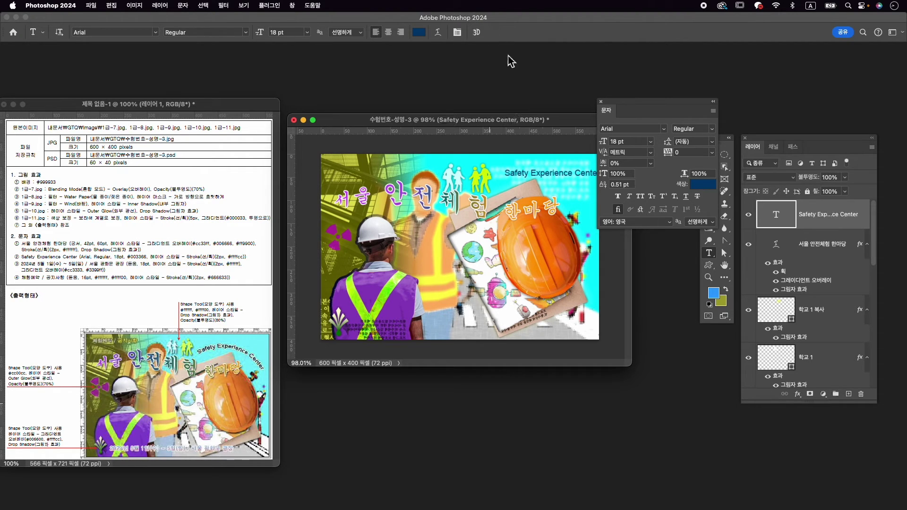
Add a 2 px outside stroke in #ffffcc to the "Safety Experience Center" layer and apply the layer style.
click(798, 394)
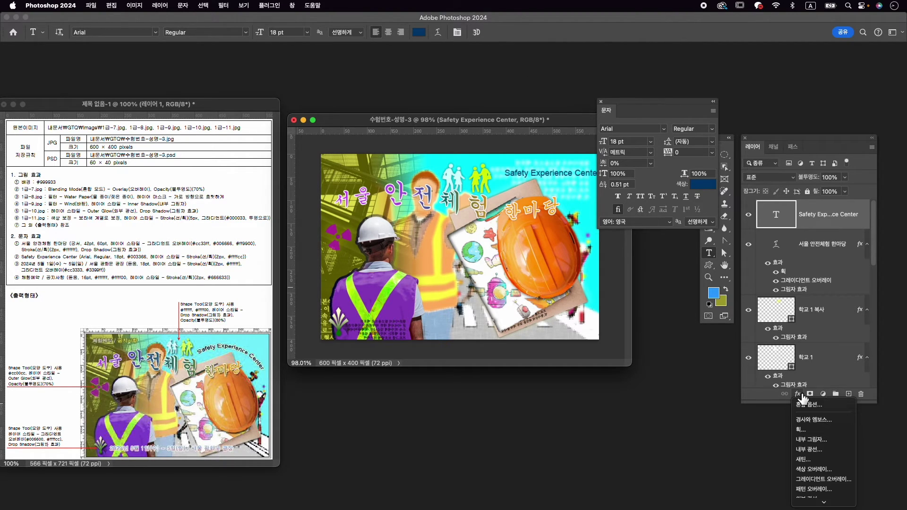
click(814, 430)
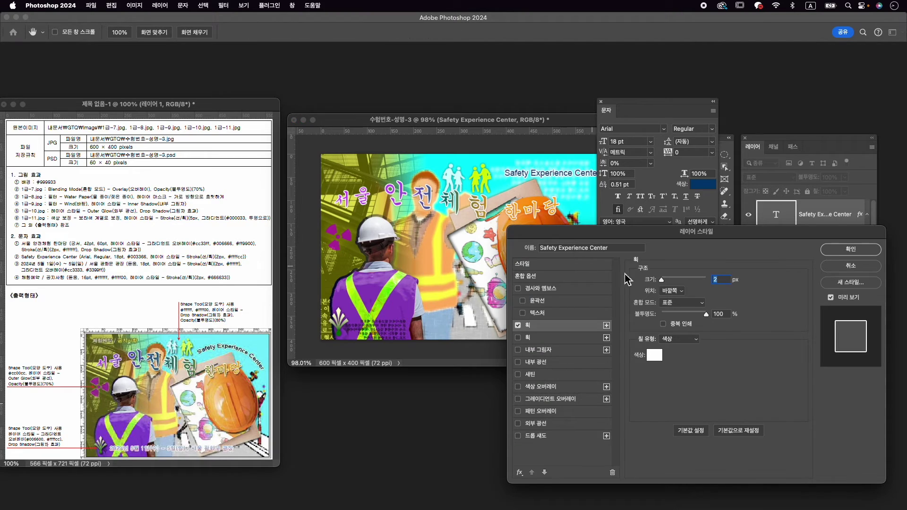
click(655, 357)
text(ffffcc)
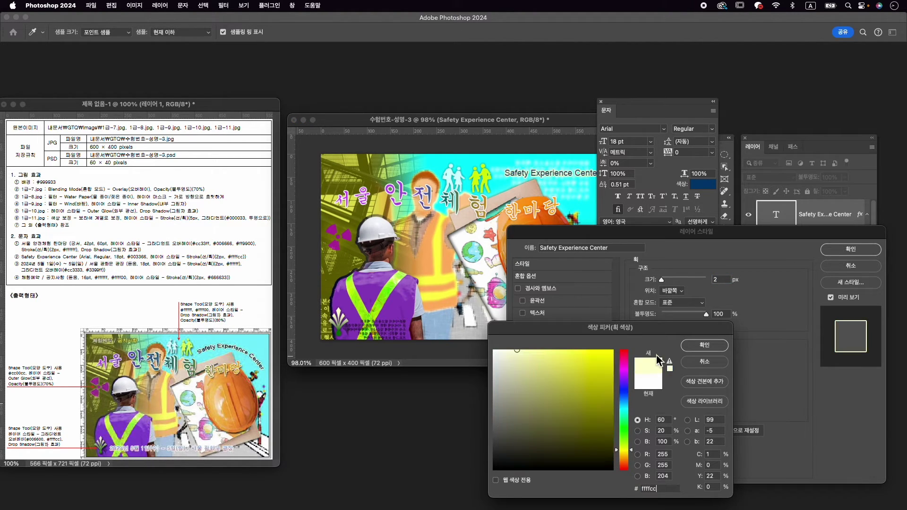
key(Return)
click(853, 252)
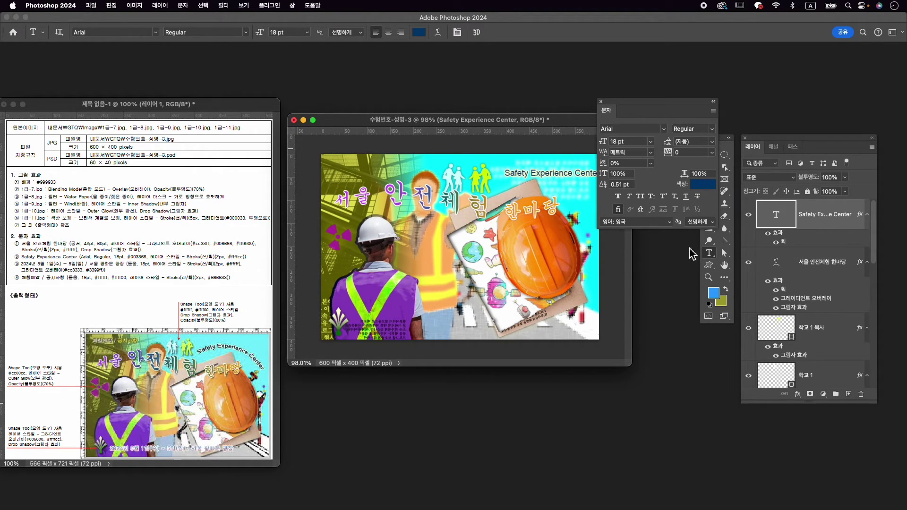
Warp the "Safety Experience Center" text with the horizontal Arc style at a +42% bend.
click(709, 253)
click(439, 32)
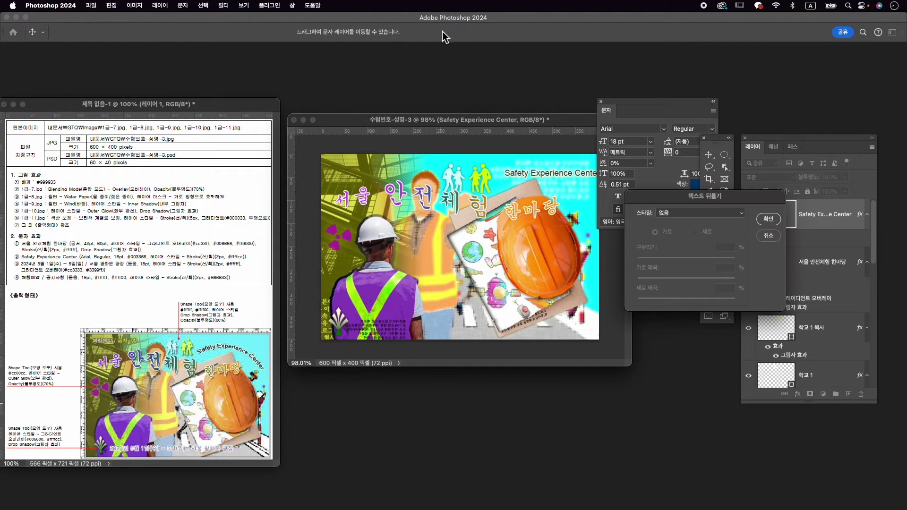
click(687, 213)
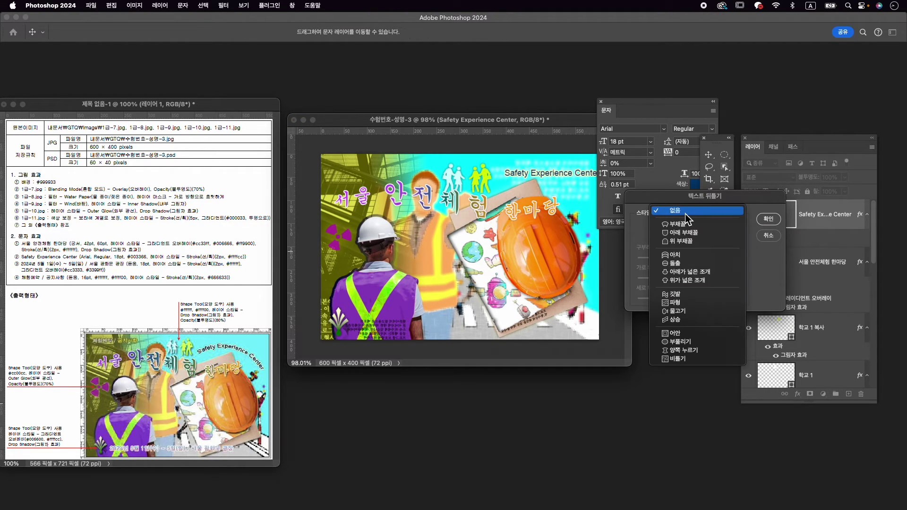
click(696, 258)
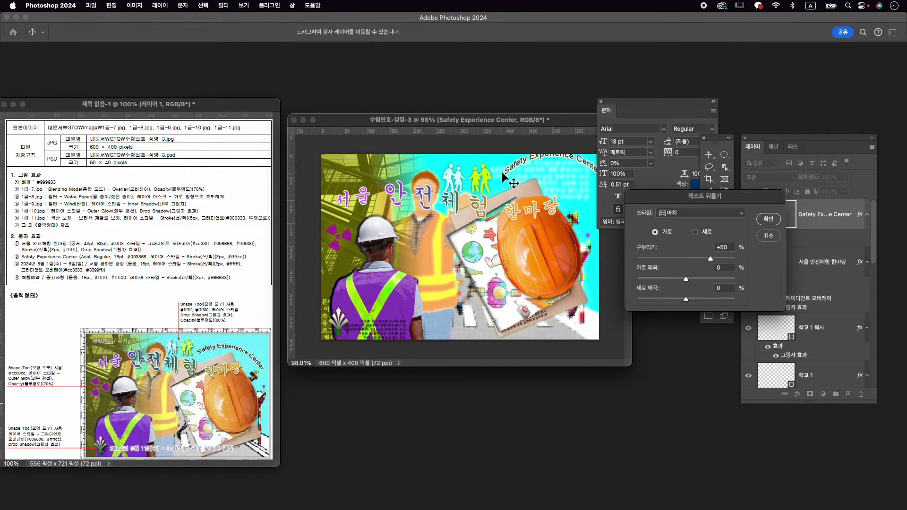
click(703, 214)
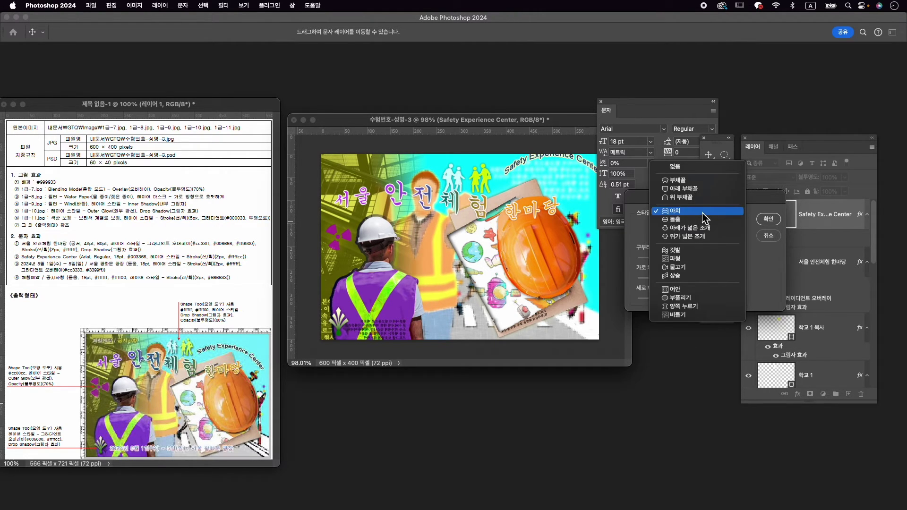
click(677, 180)
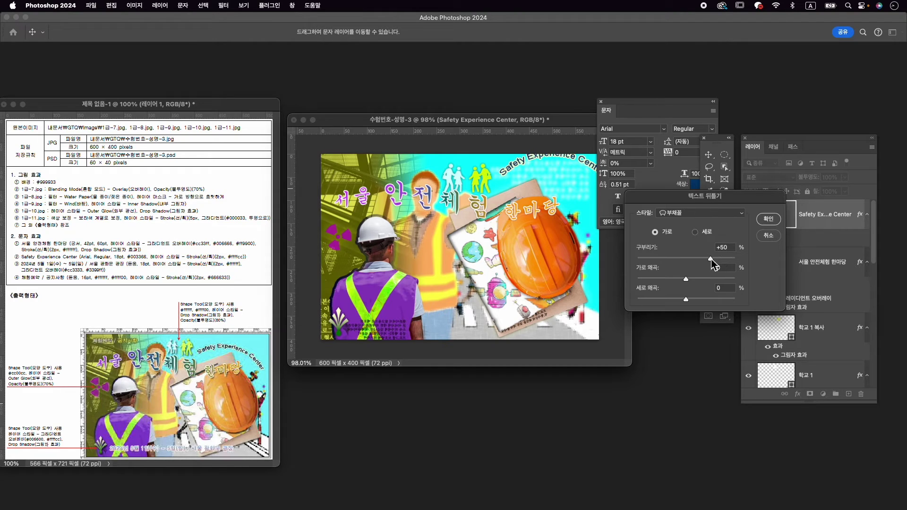
drag(711, 258, 707, 259)
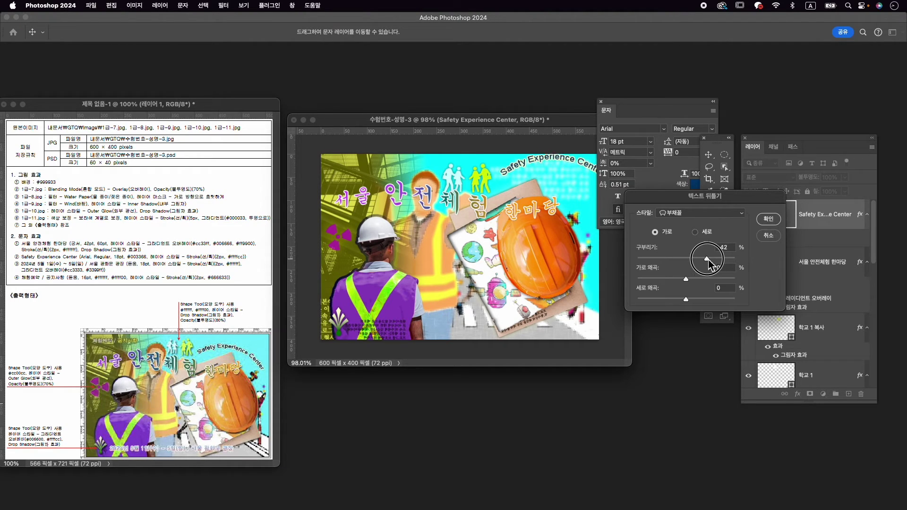
click(768, 220)
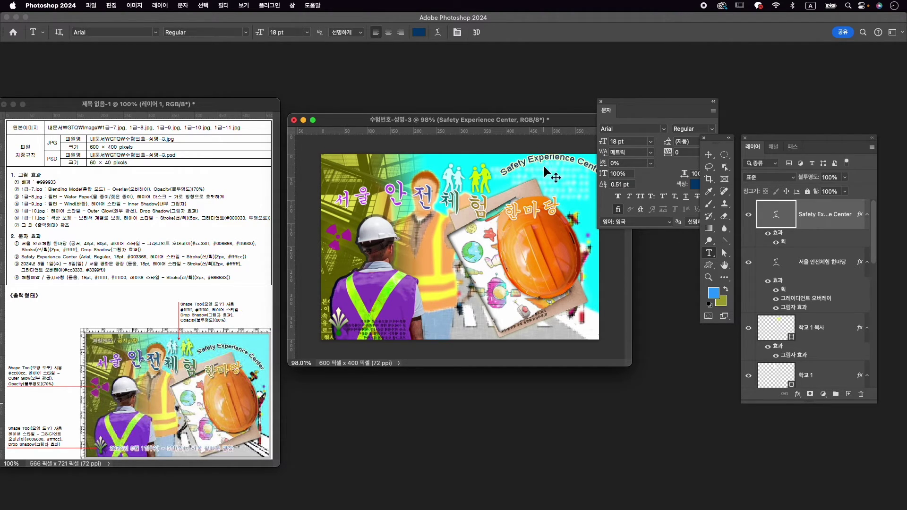
Rotate the arced text about 17° clockwise and place it above the hard hat at about X 491 px, Y 59 px.
key(super+t)
drag(562, 157, 582, 185)
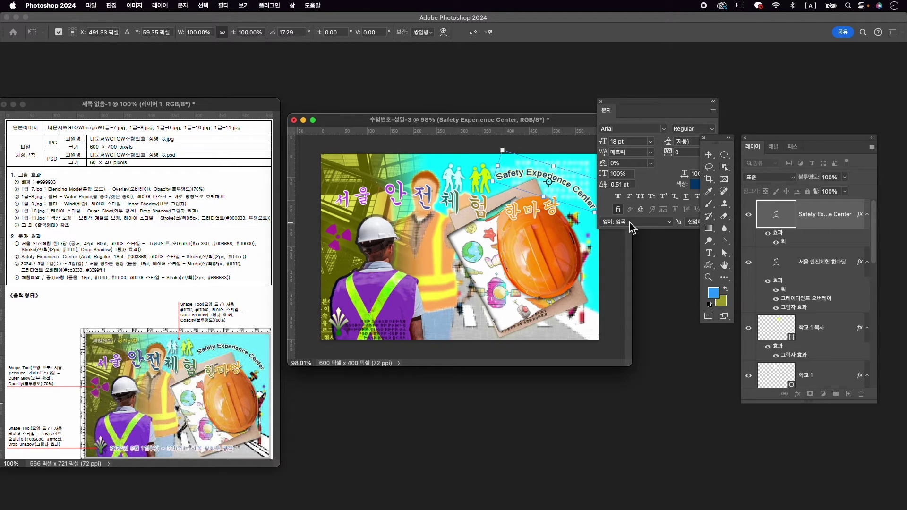
key(Return)
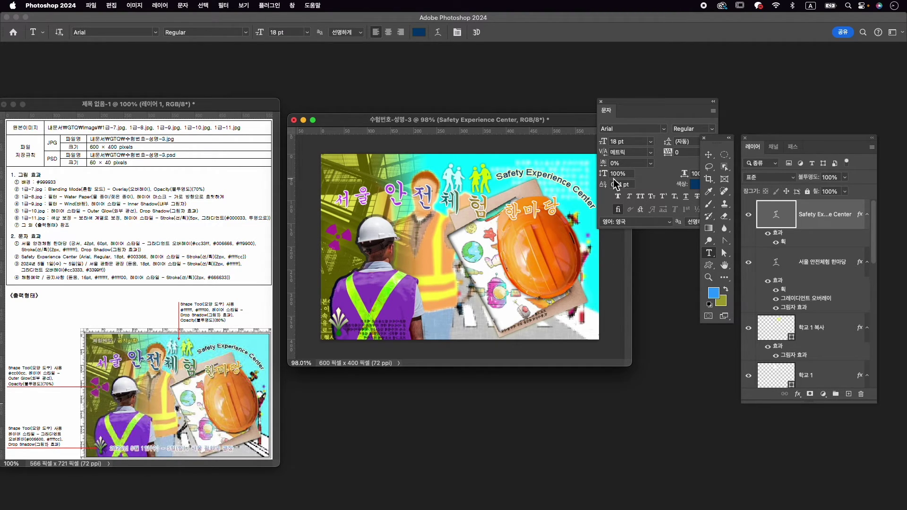
Increase the Arc warp bend of the "Safety Experience Center" text to +49%.
click(438, 32)
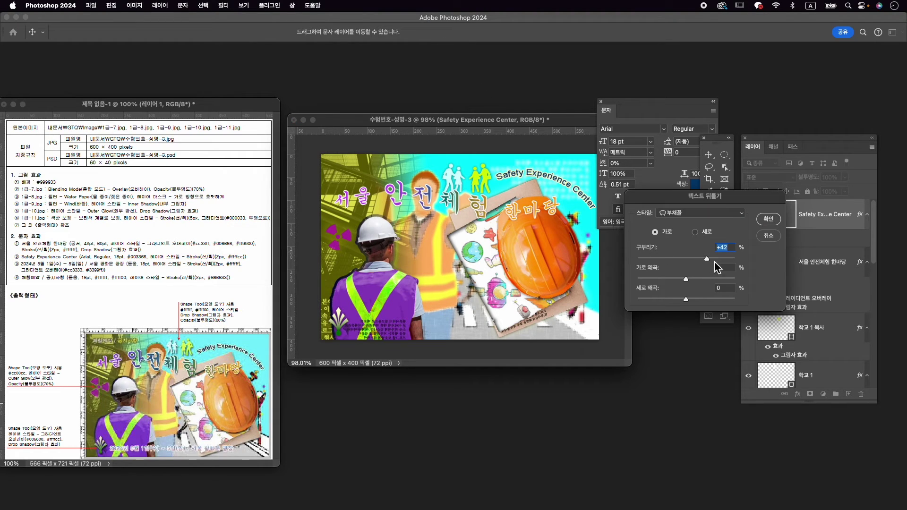
drag(706, 259, 710, 258)
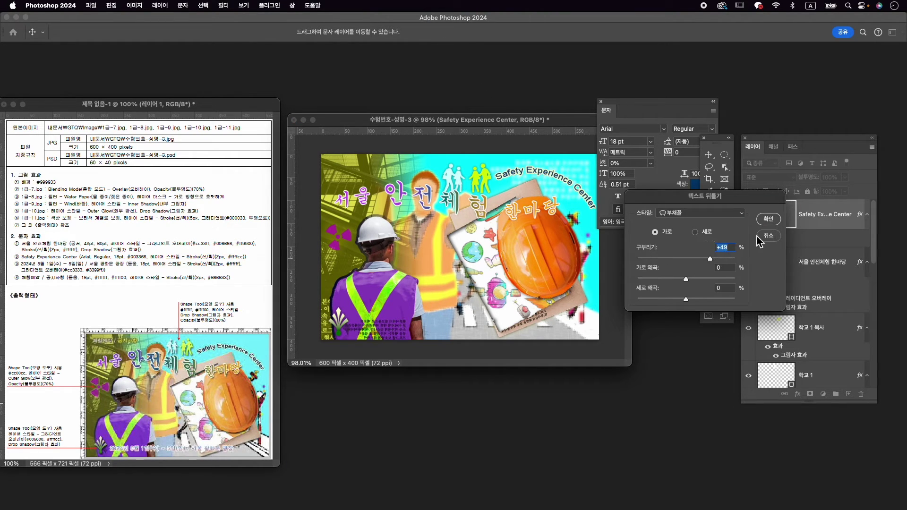
click(768, 219)
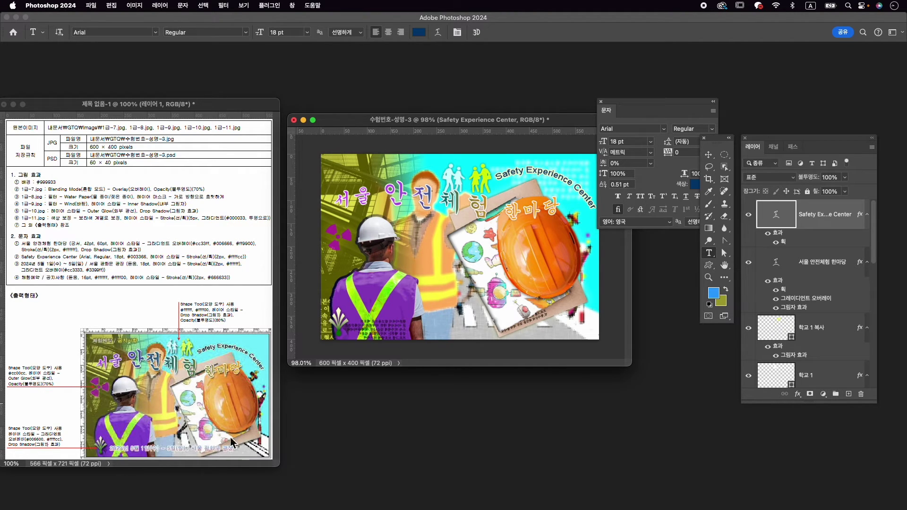
Add the text "2024년 5월 1일(수) ~ 5일(일) / 서울 광화문 광장" along the poster's lower edge.
click(357, 324)
key(Caps_Lock)
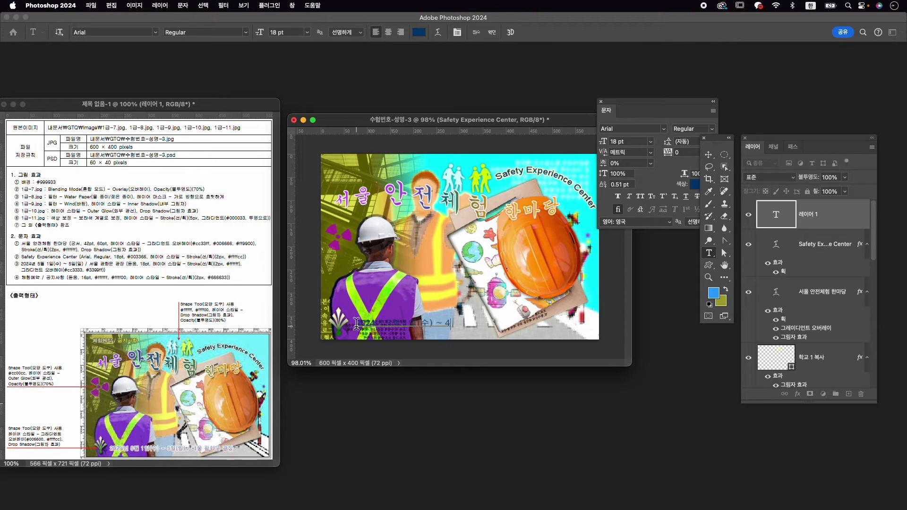
key(BackSpace)
text(5일(일) / 서울 광화문 광장)
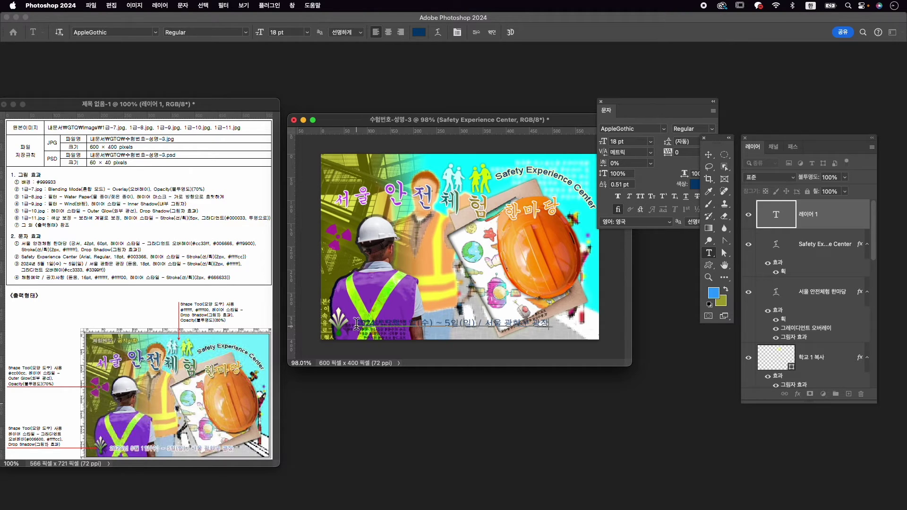
Set the whole date-and-venue text in KoPubWorldDotum_Pro Medium and commit the text.
key(super+a)
click(632, 130)
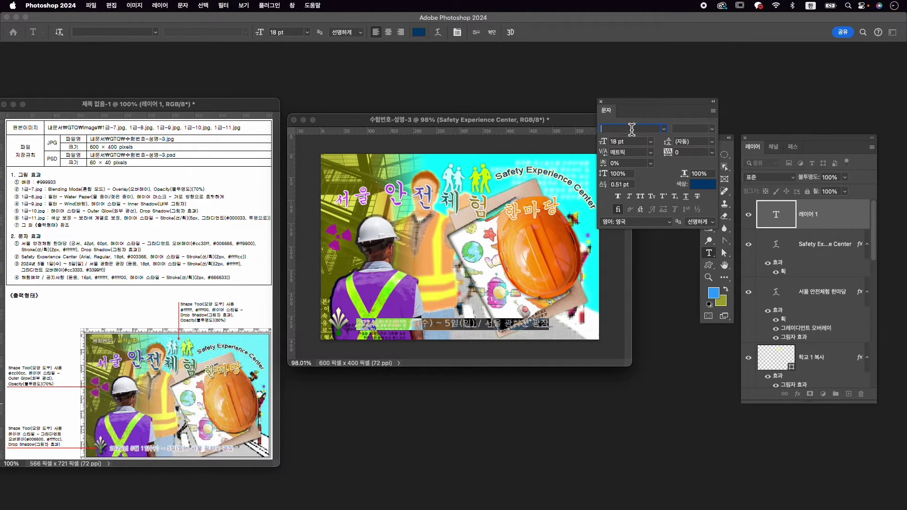
key(Caps_Lock)
text(do)
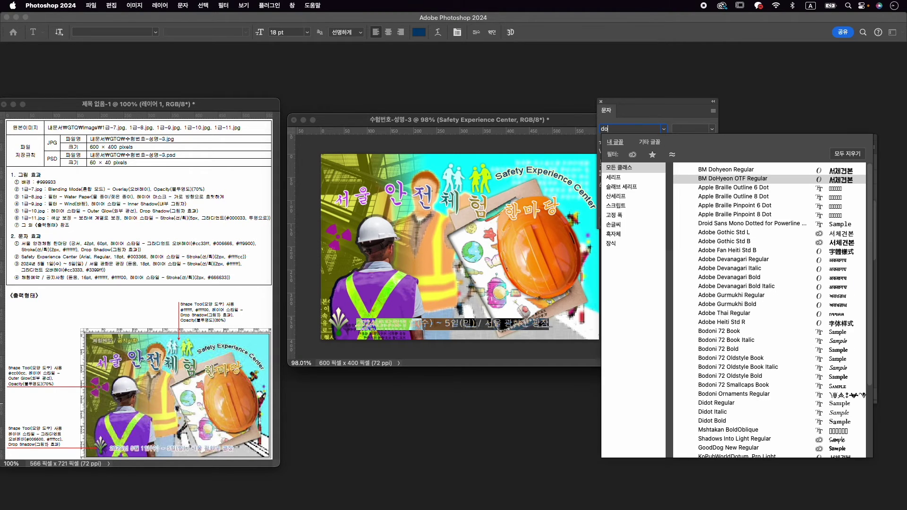
text(tu...)
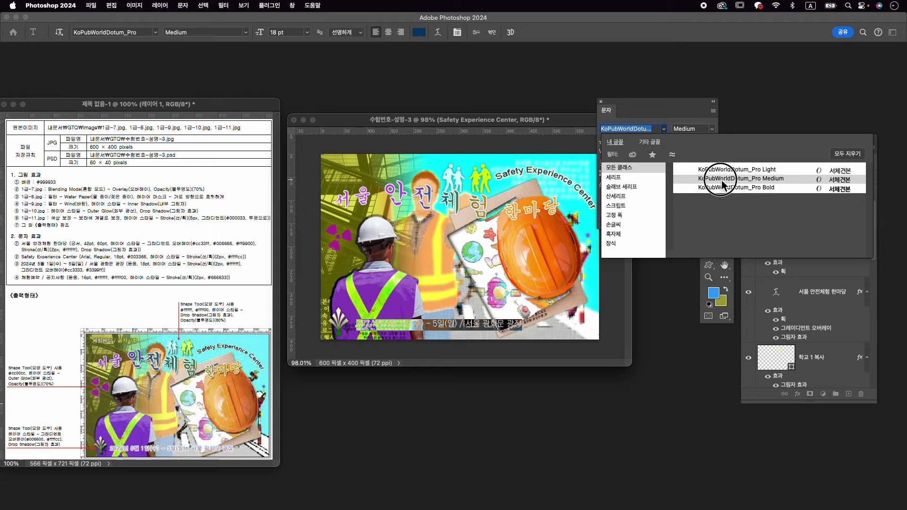
click(705, 178)
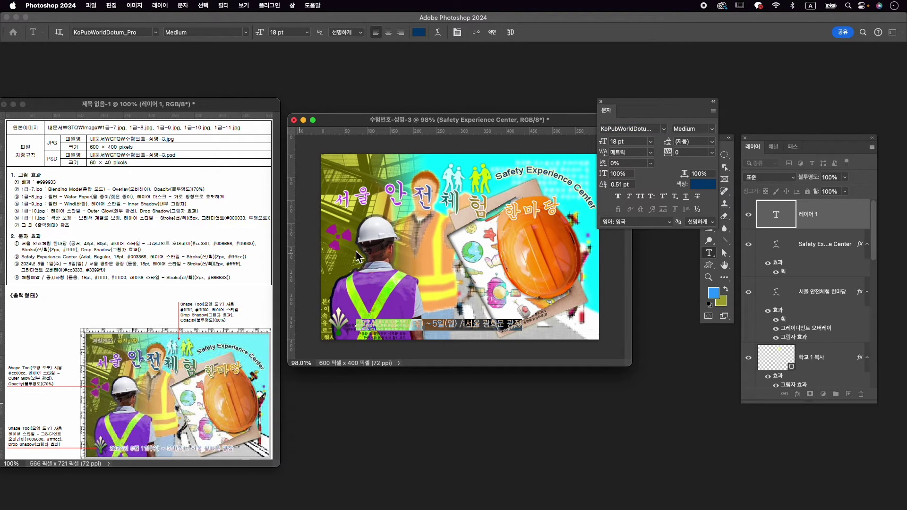
click(491, 32)
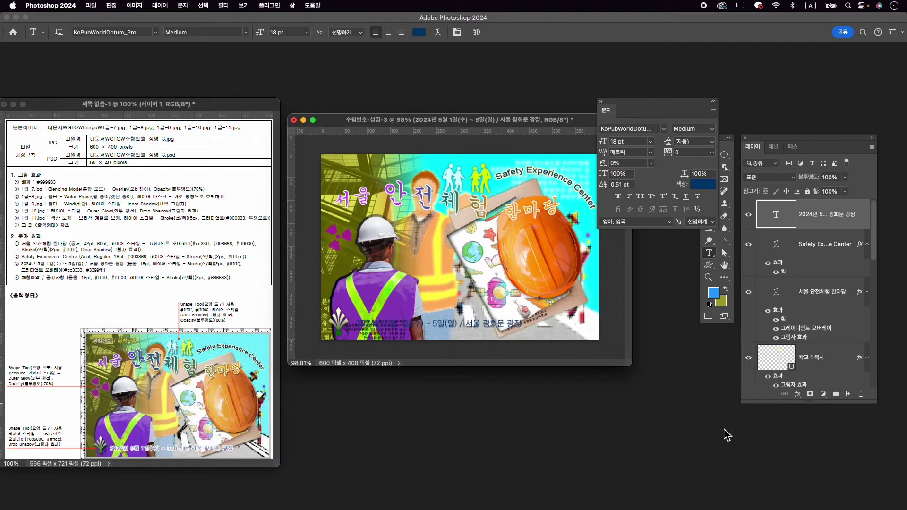
Add a 2 px outside stroke in #ffffff to the date-and-venue text layer.
click(797, 394)
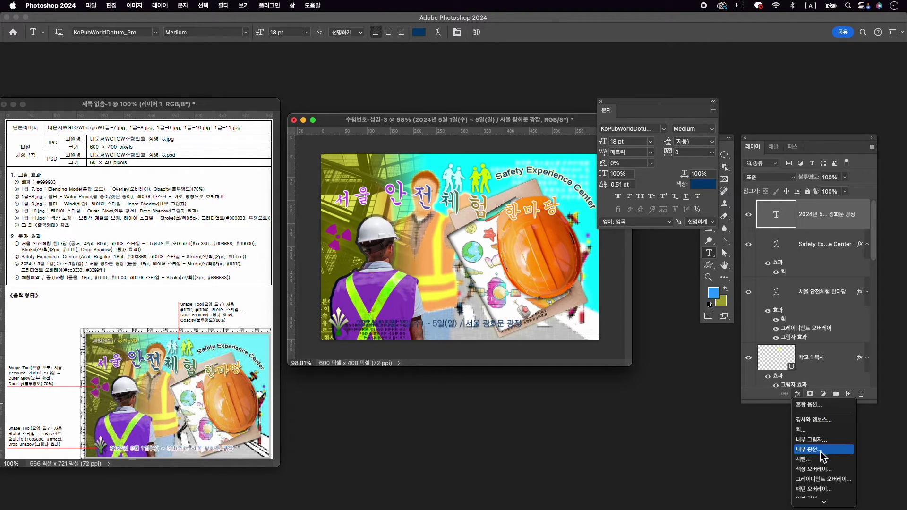
click(826, 430)
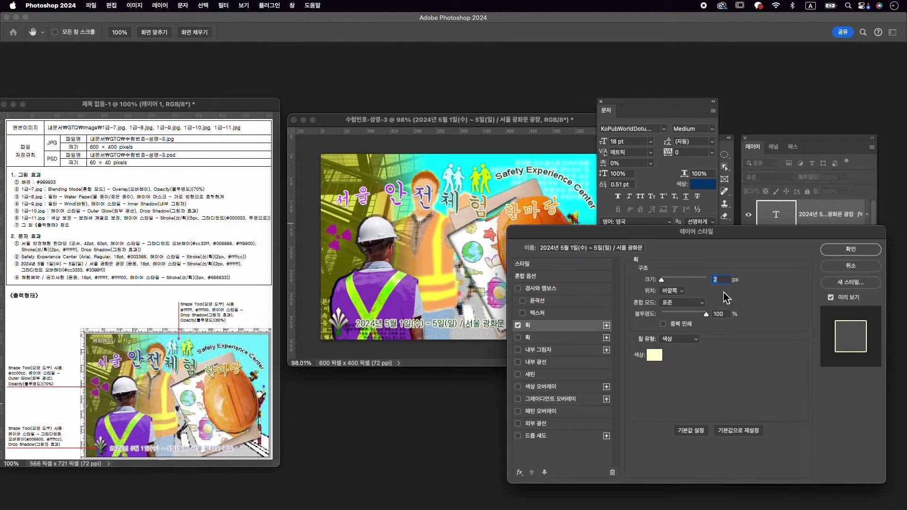
click(654, 355)
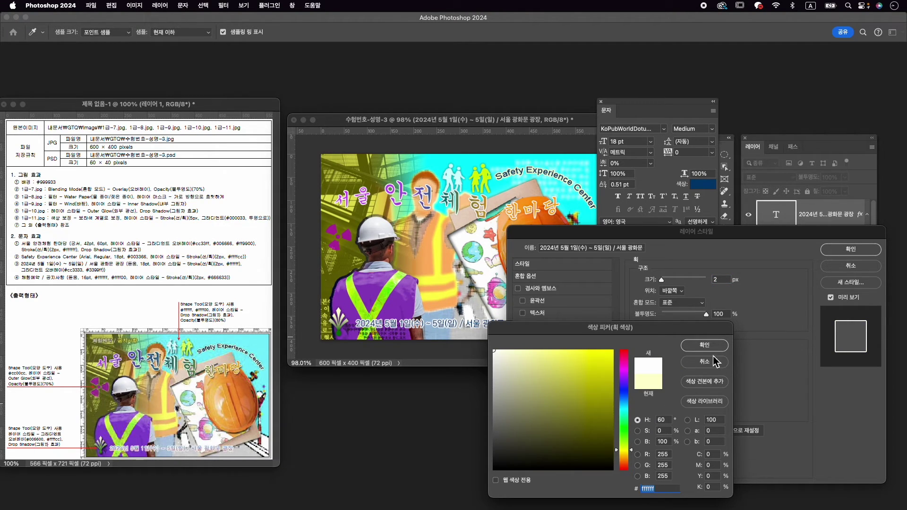
click(497, 350)
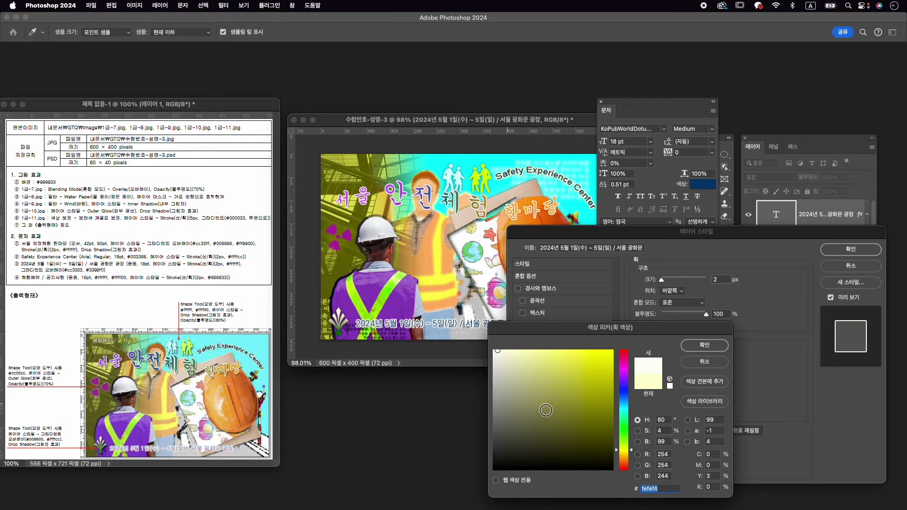
mouse_move(546, 410)
mouse_down()
mouse_move(415, 300)
mouse_move(443, 316)
mouse_up()
click(692, 350)
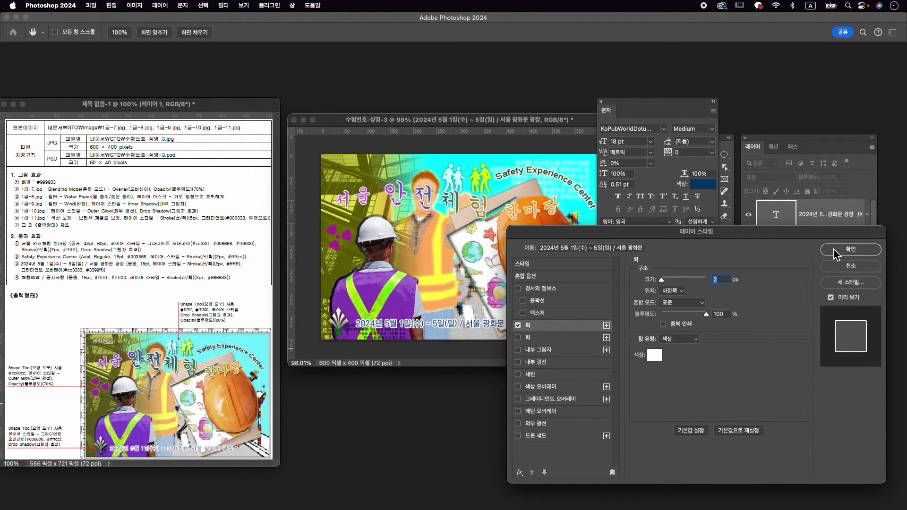
Enable a Gradient Overlay on the date-and-venue text and remove the gradient's middle colour stop.
click(550, 401)
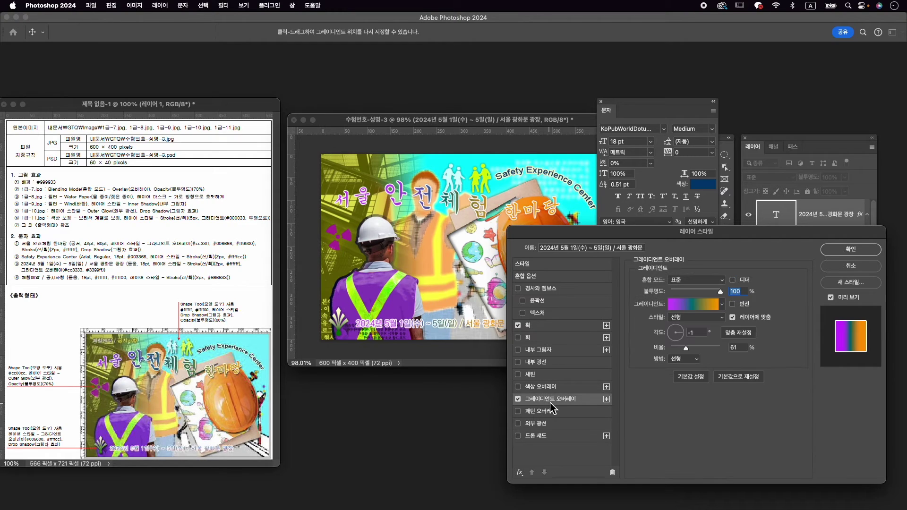
click(518, 399)
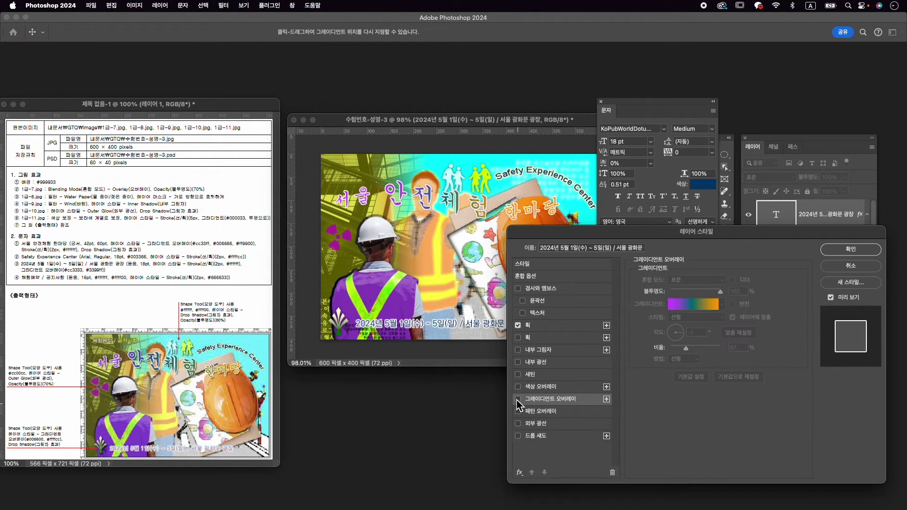
click(517, 399)
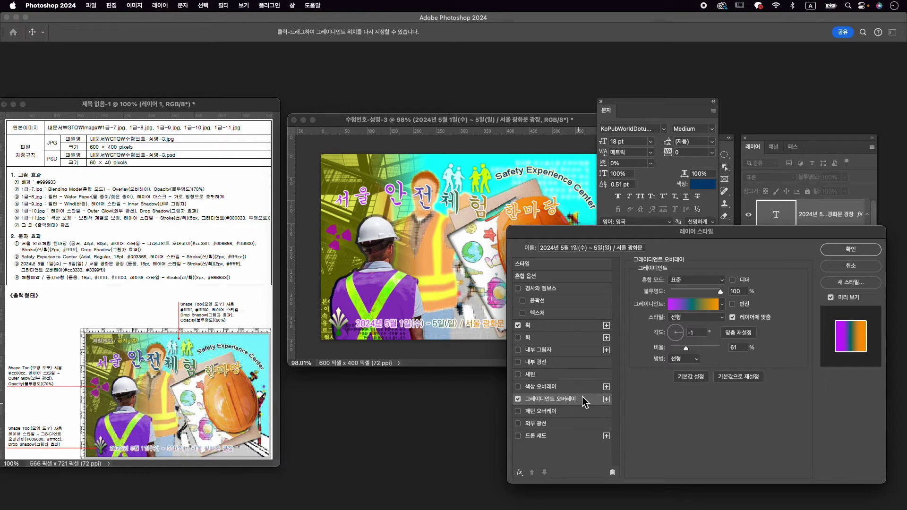
click(694, 304)
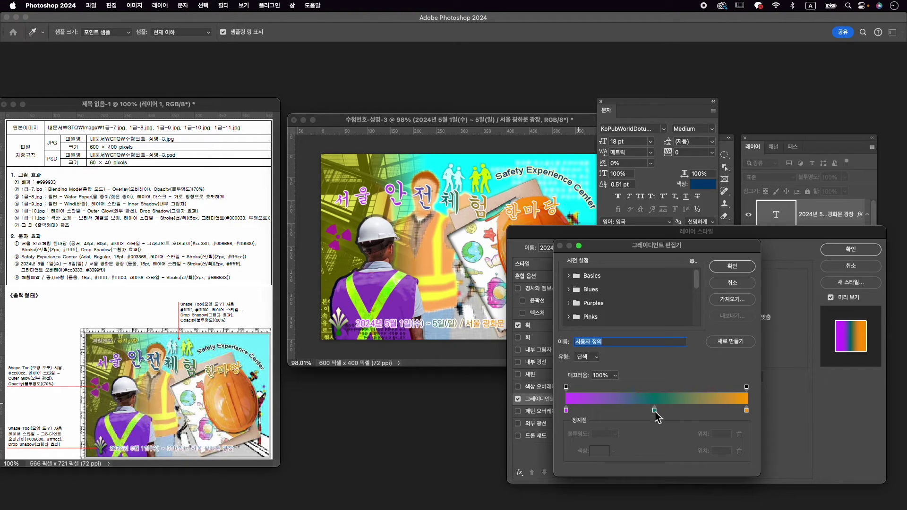
drag(654, 411, 653, 461)
Set the overlay gradient's start stop to #cc3333 and its end stop to #3399ff, and accept the gradient.
double_click(567, 410)
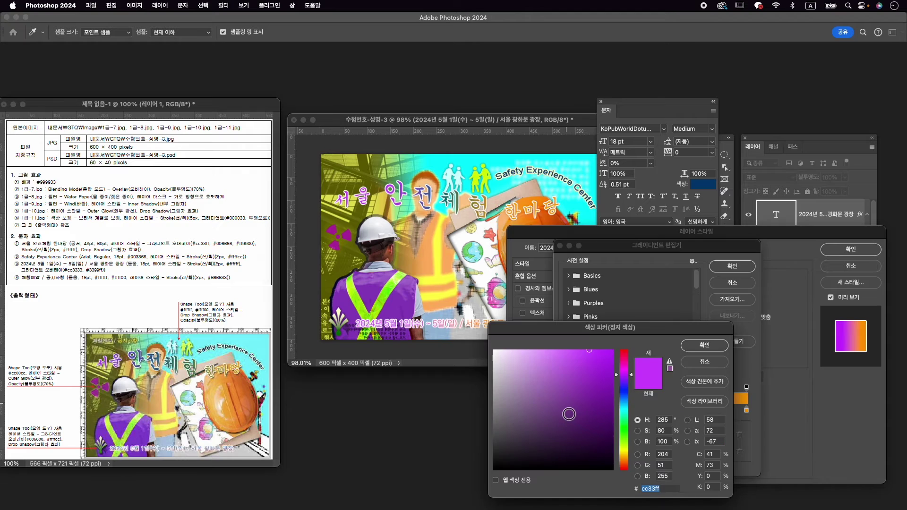
text(cc3333)
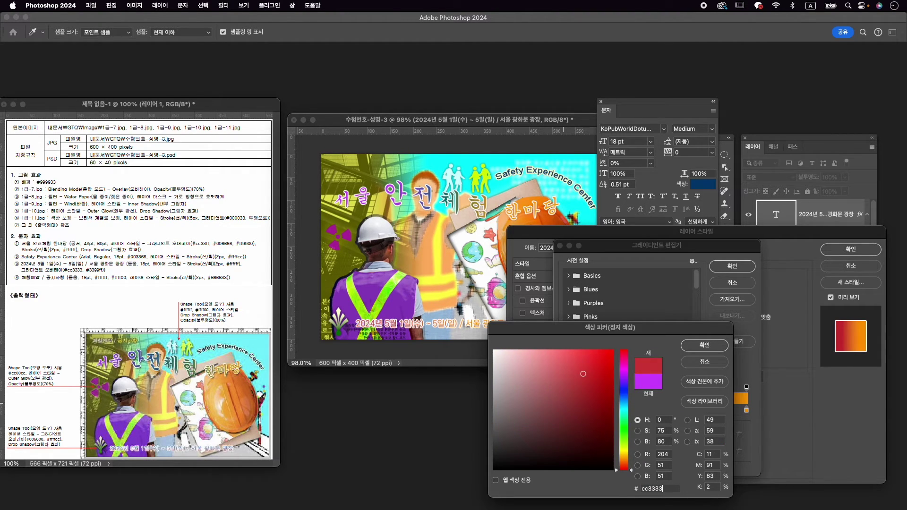
key(Return)
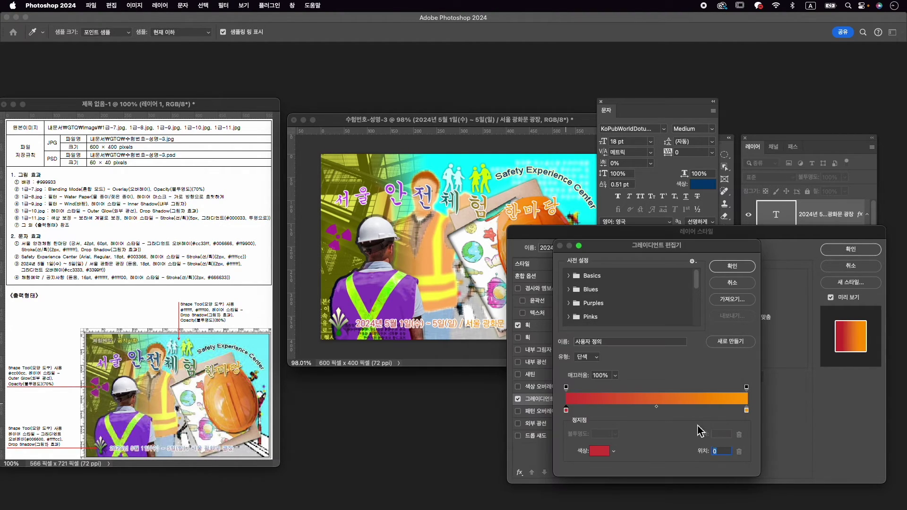
double_click(746, 410)
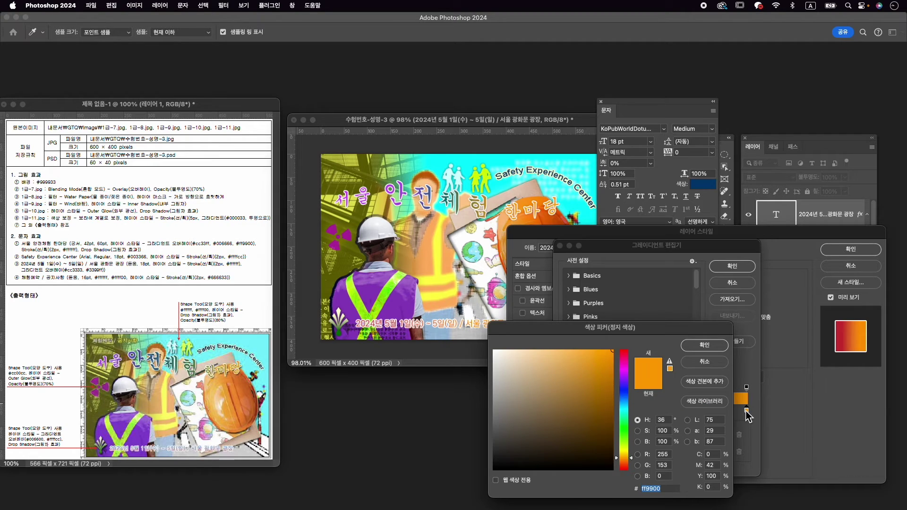
text(3399ff)
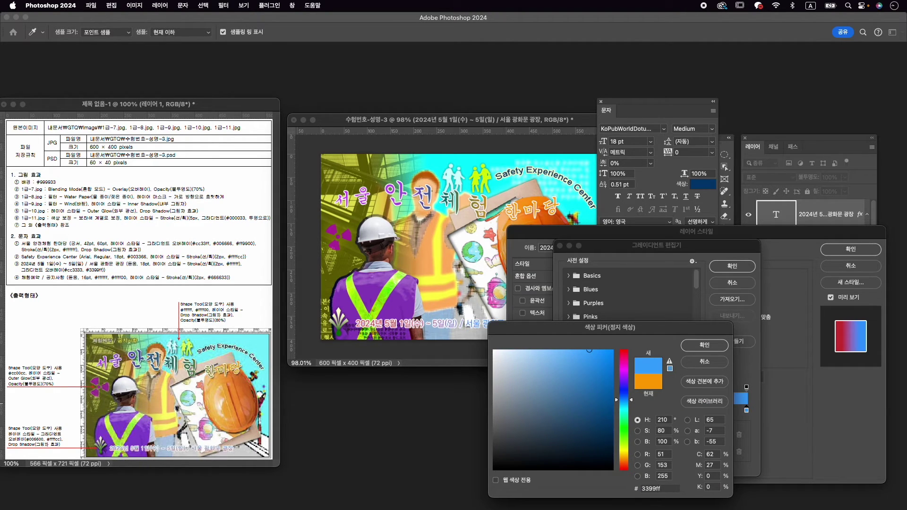
key(Return)
click(744, 268)
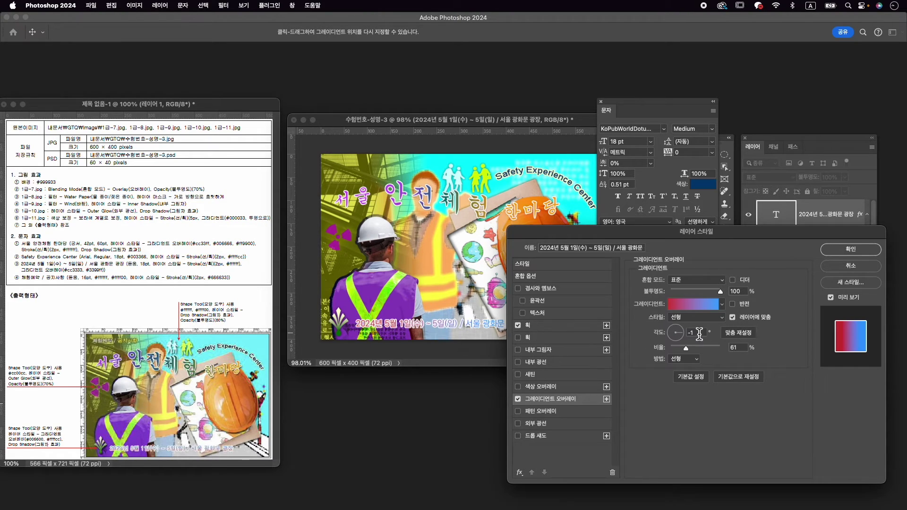
Set the Gradient Overlay angle to 90° and apply the layer style.
click(678, 327)
drag(679, 329, 677, 328)
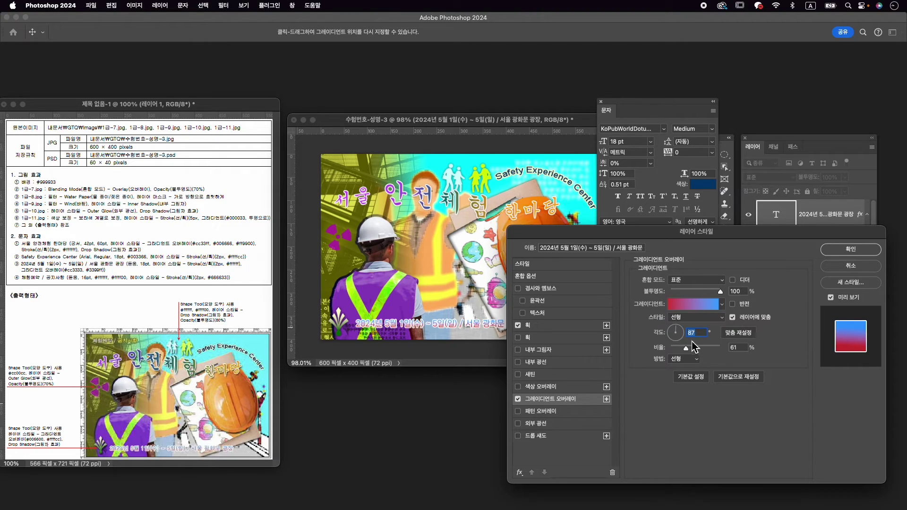
text(90)
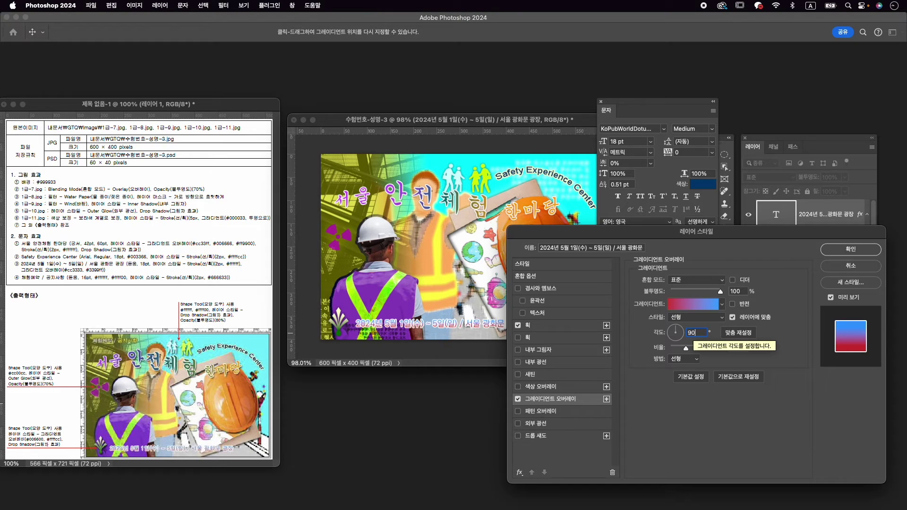
click(850, 249)
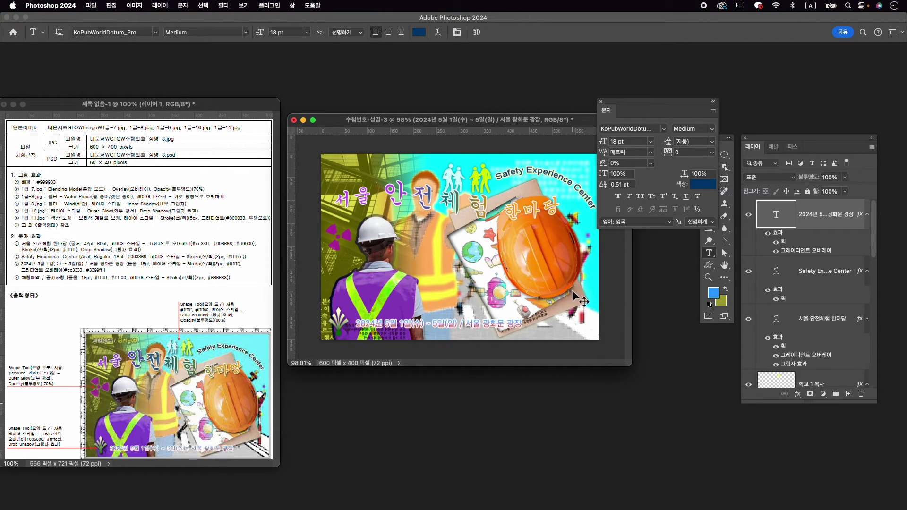
Move the date-and-venue text to about X 248 px, Y 374 px and commit the transform.
key(super+t)
drag(460, 327, 457, 330)
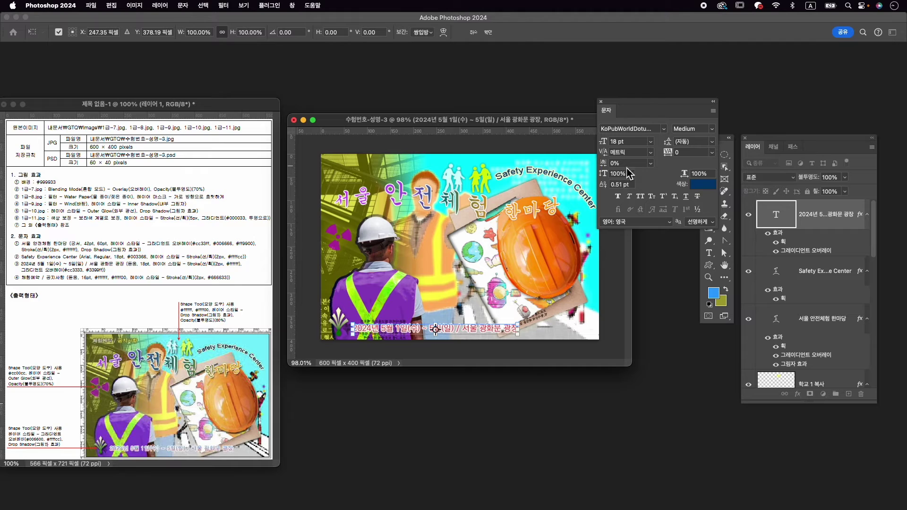
key(Up)
key(Up)
key(Right)
key(Up)
key(Up)
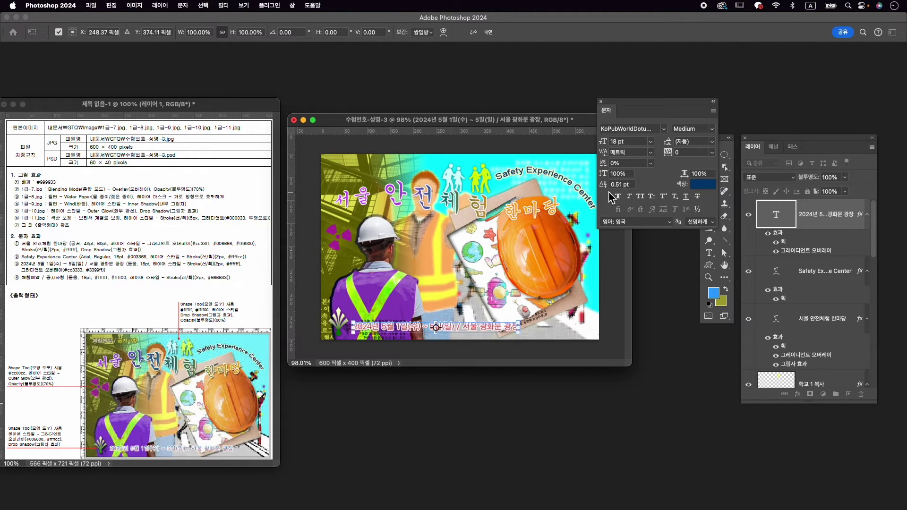
key(Return)
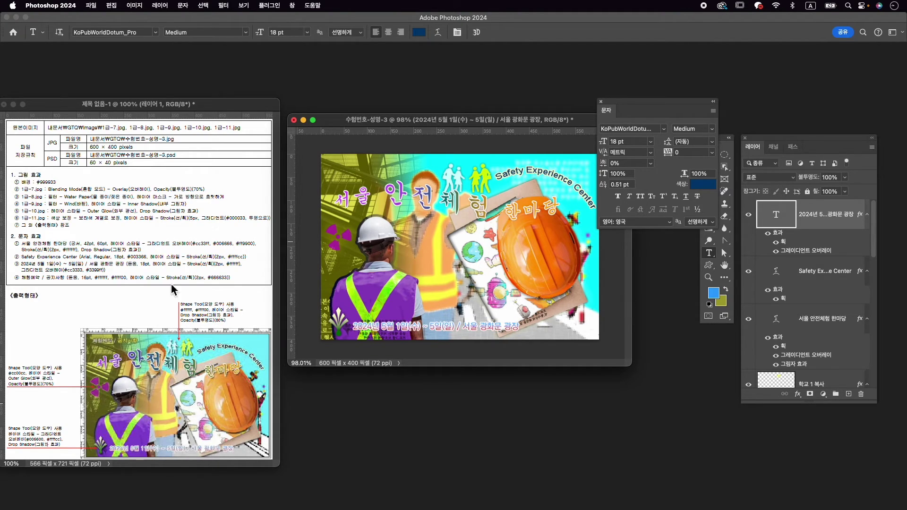
Add the text "체험예약 / 공지사항" in the poster's upper-left corner, above the curved title.
click(330, 166)
key(Caps_Lock)
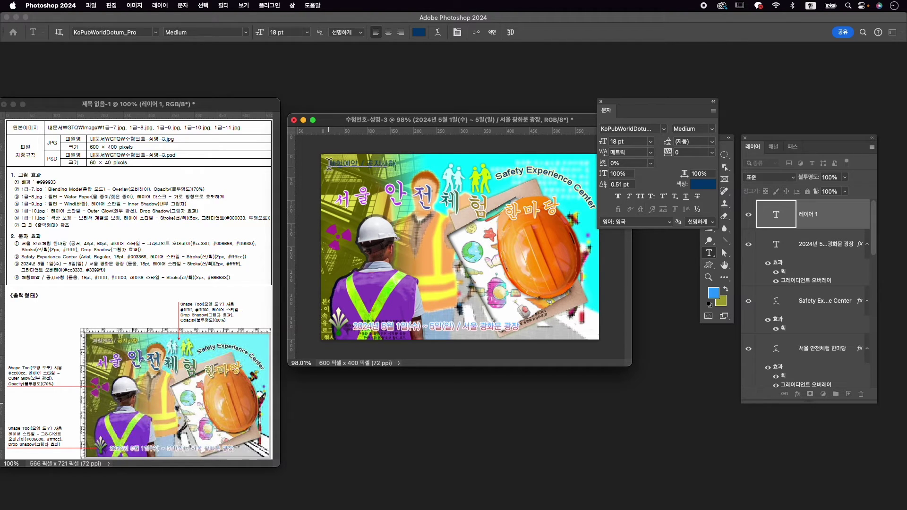
Set the size of the whole "체험예약 / 공지사항" text to 16 pt.
key(super+a)
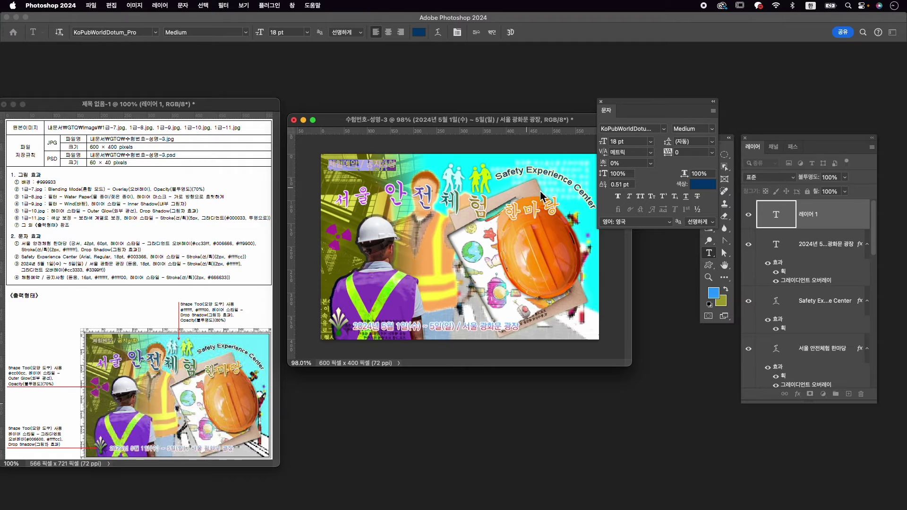
double_click(623, 141)
key(Down)
key(Down)
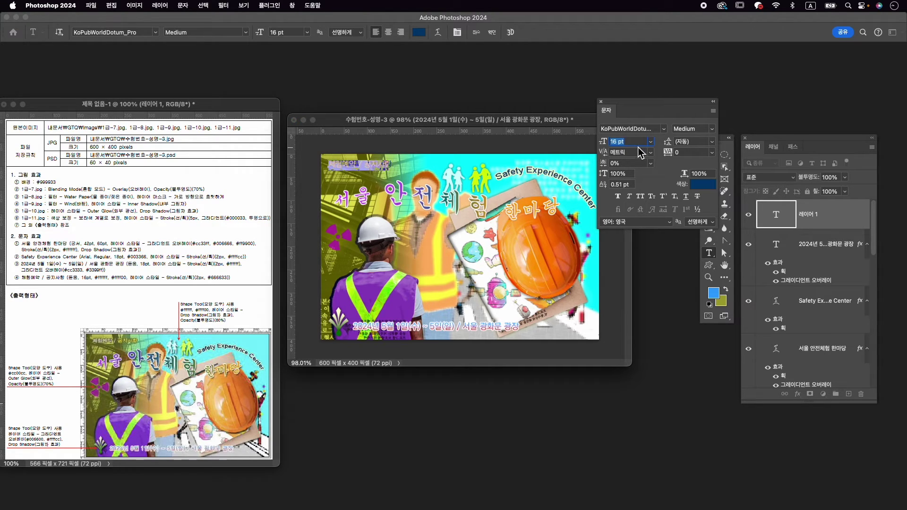
key(Return)
Colour the "체험예약" part of the notice text white, #ffffff.
click(702, 184)
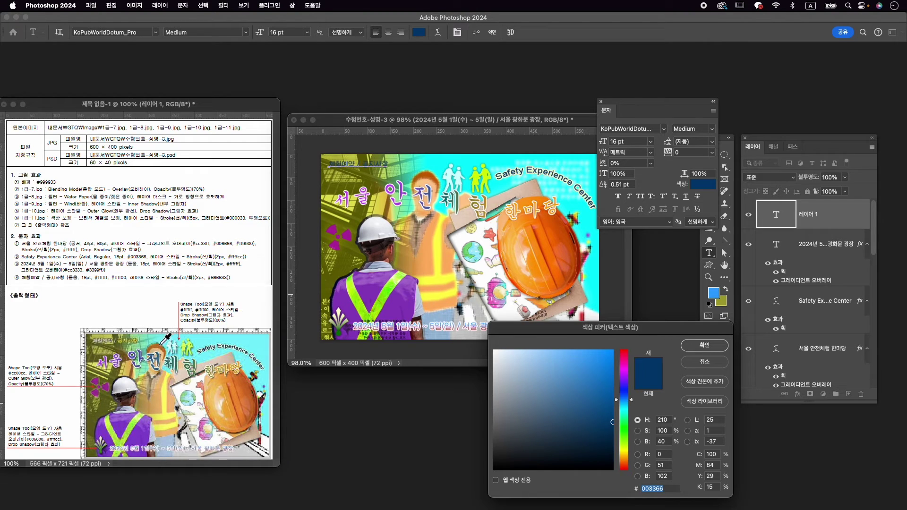
key(Escape)
click(359, 164)
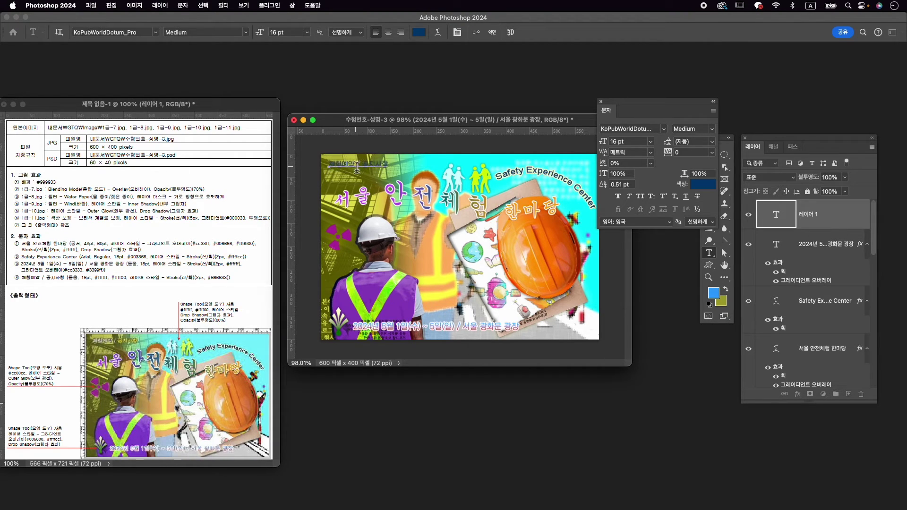
drag(355, 166, 293, 171)
click(703, 183)
drag(546, 357, 441, 318)
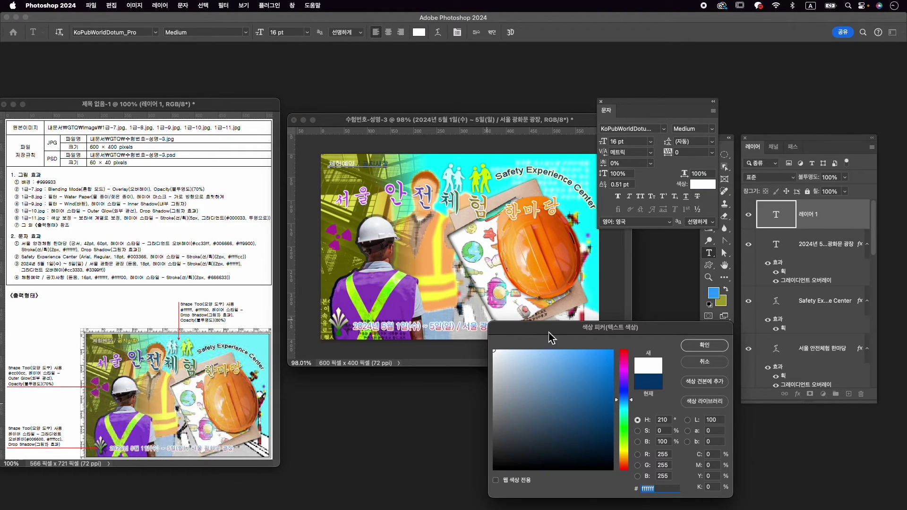
click(705, 347)
Colour the "공지사항" part of the notice text #ffff00 and commit the text edit.
click(359, 165)
mouse_move(358, 165)
mouse_down()
mouse_move(440, 170)
mouse_move(356, 167)
mouse_up()
click(389, 168)
click(703, 184)
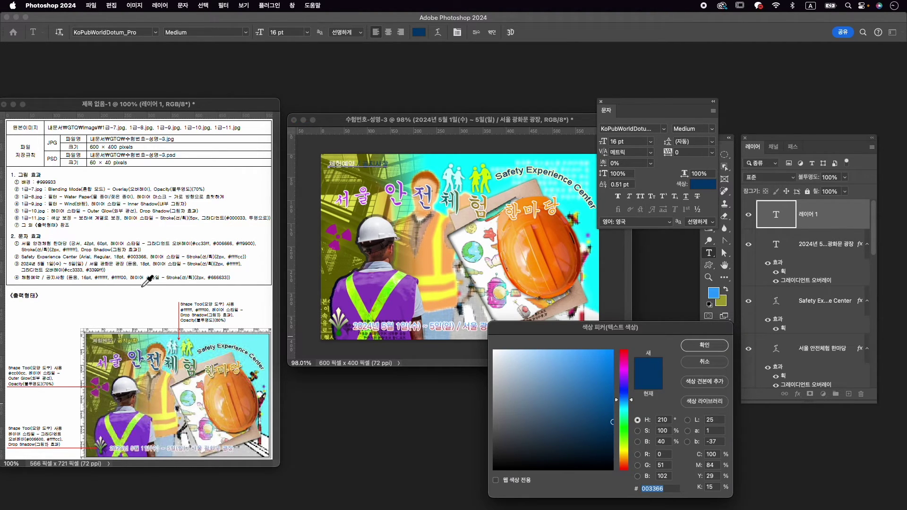
text(ffff0)
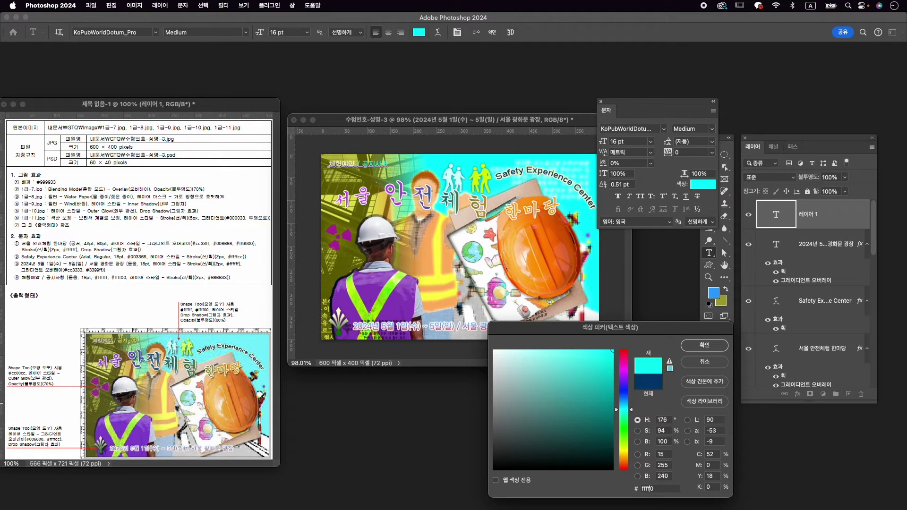
text(0)
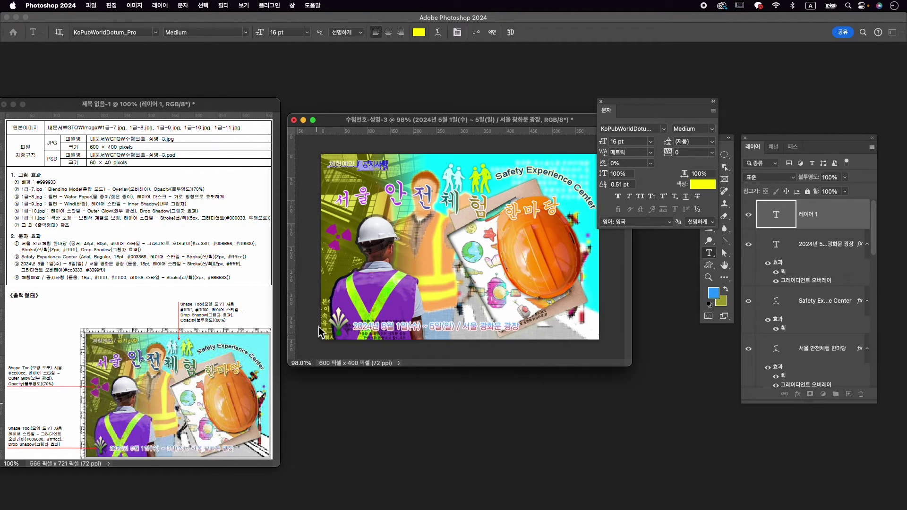
click(492, 33)
Add a 2 px outside Stroke in #666633 to the "체험예약 / 공지사항" layer and put away the character settings.
click(797, 394)
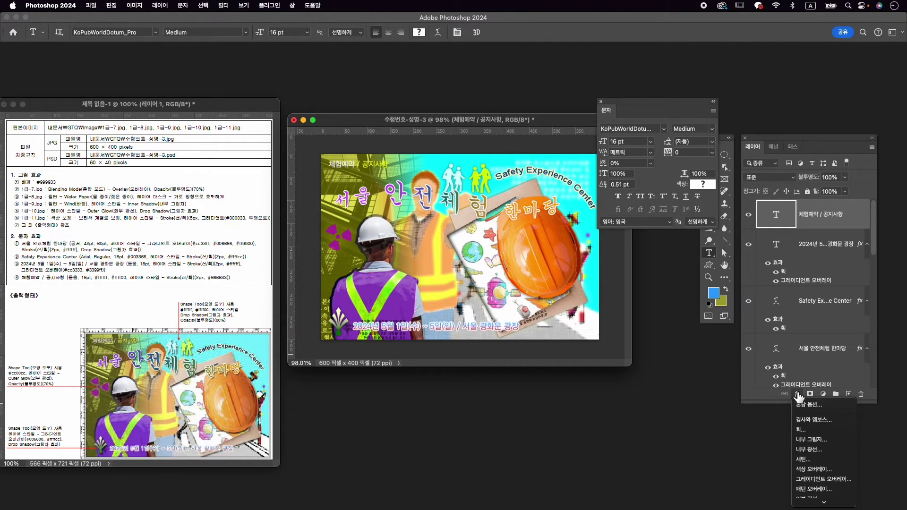
click(802, 430)
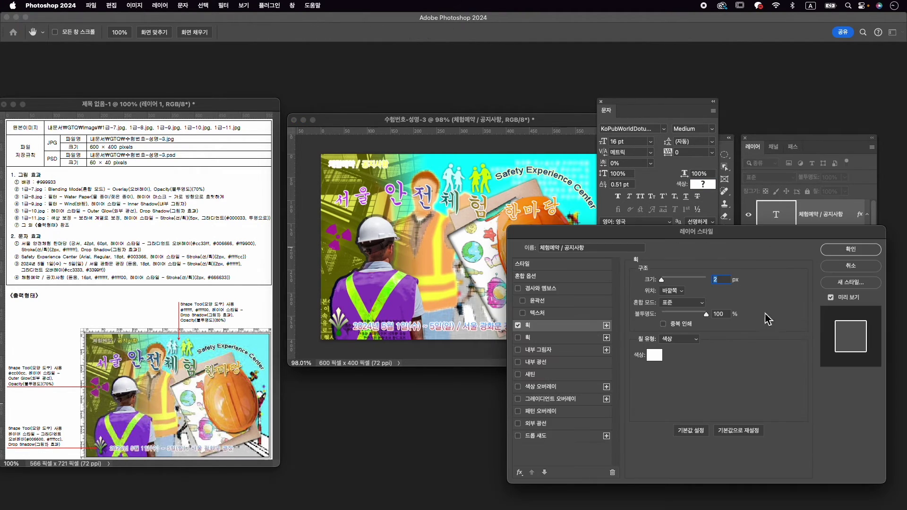
click(654, 355)
text(666)
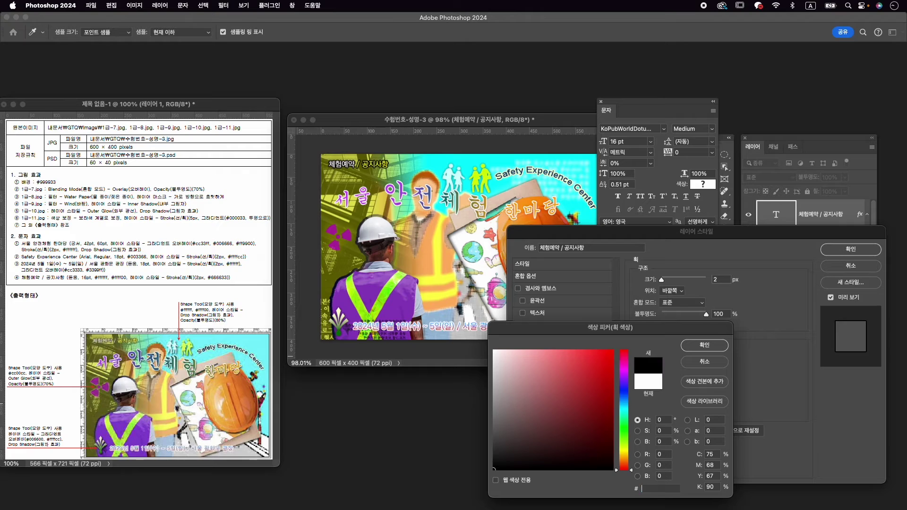
text(633)
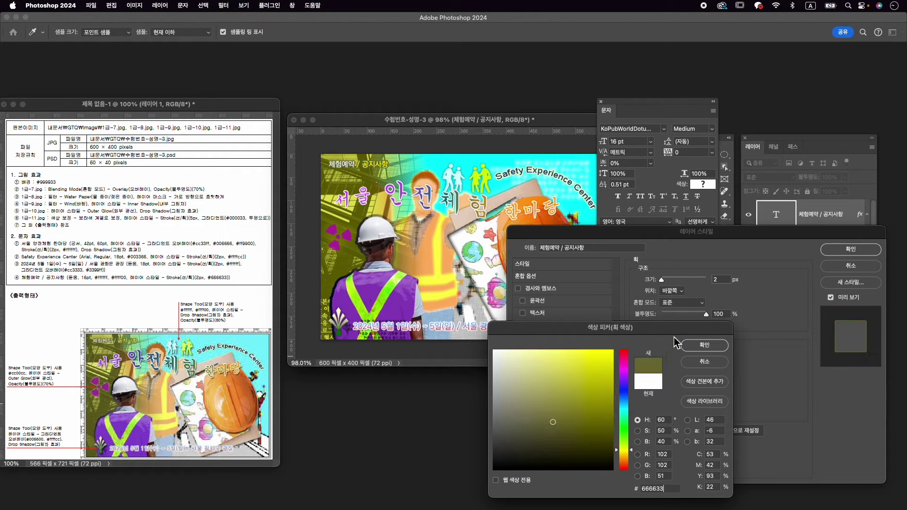
click(704, 345)
click(850, 249)
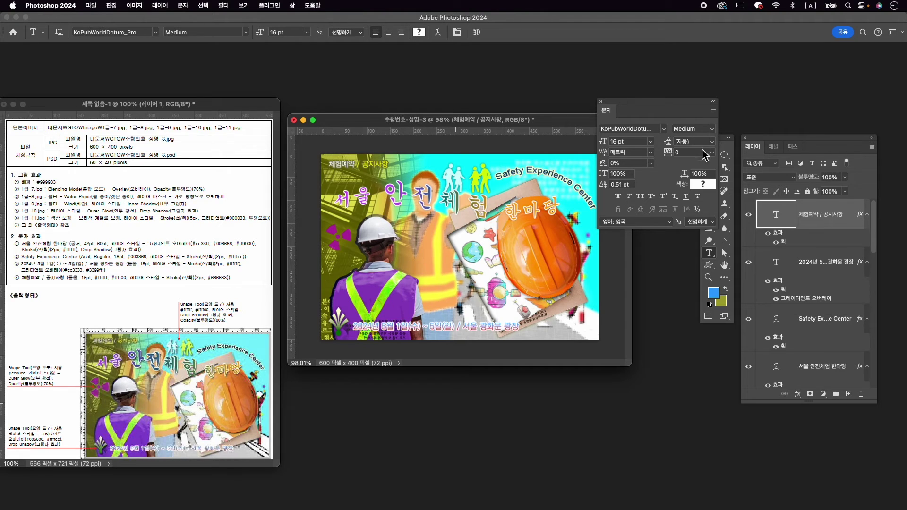
click(601, 102)
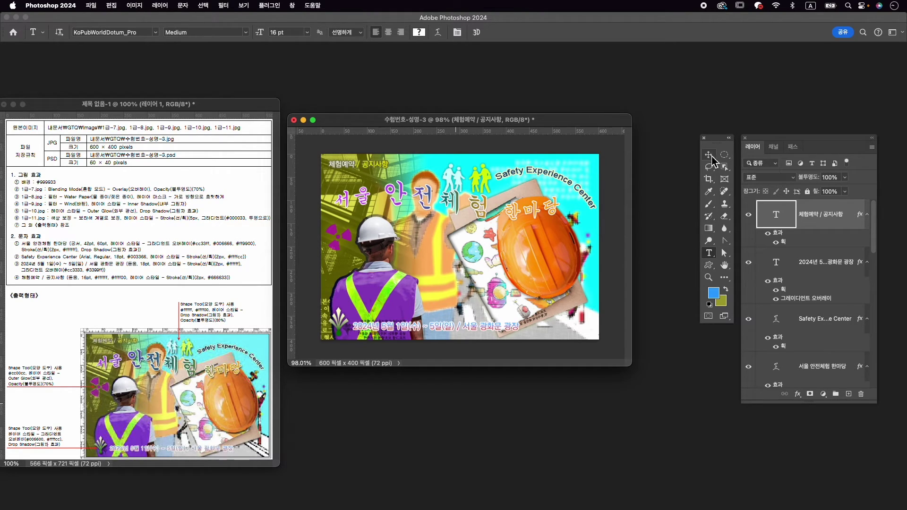
Rotate layers 1-9 and 1-10 together by about 4.59° and nudge them to about X 427 px, Y 227 px.
click(709, 156)
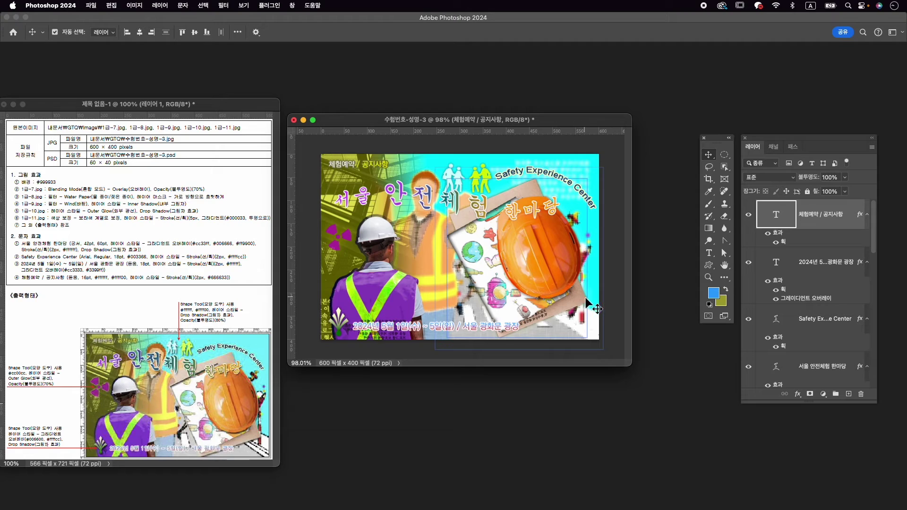
click(827, 274)
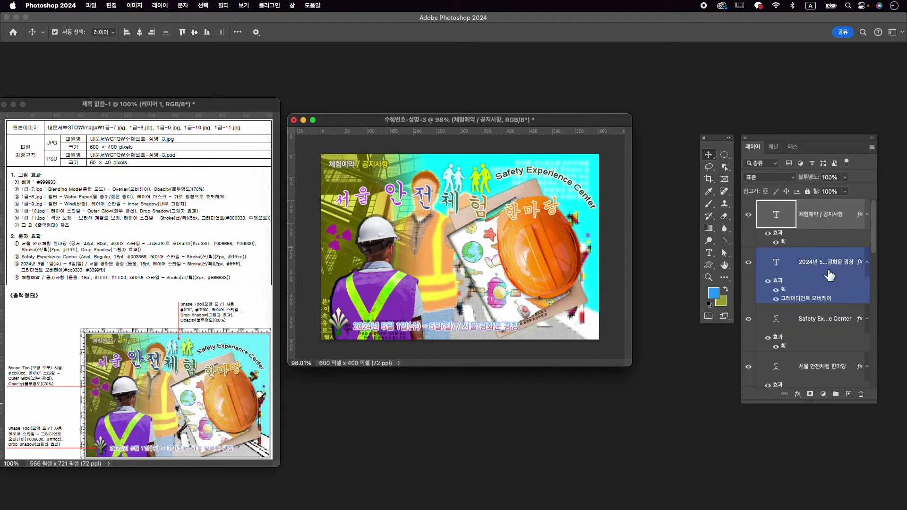
scroll(826, 285, down, 5)
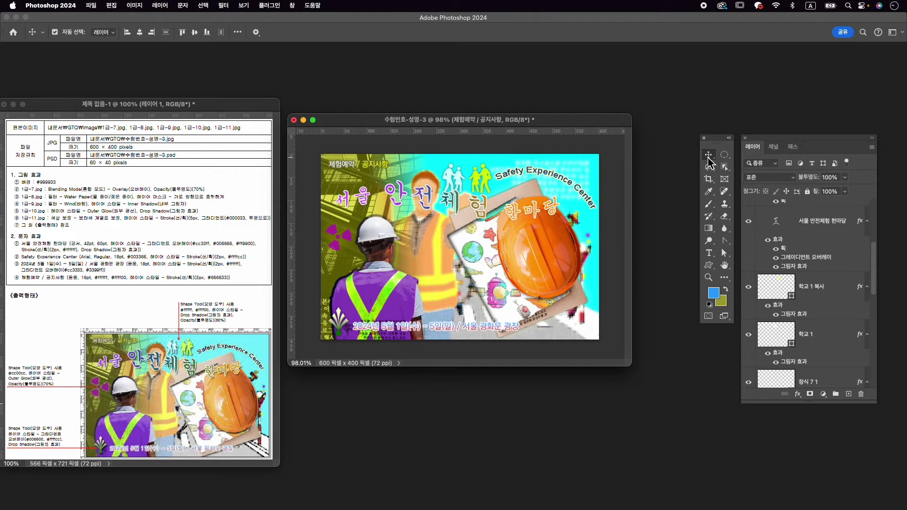
click(559, 267)
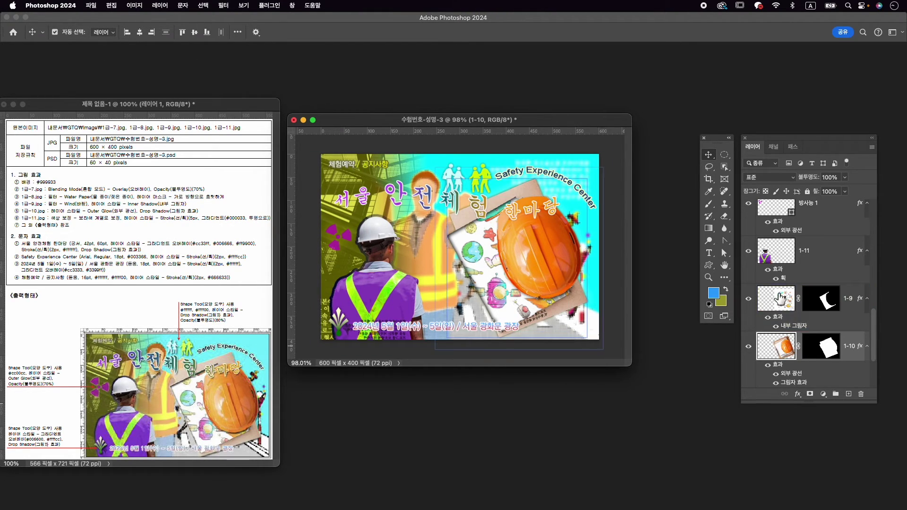
shift+click(857, 300)
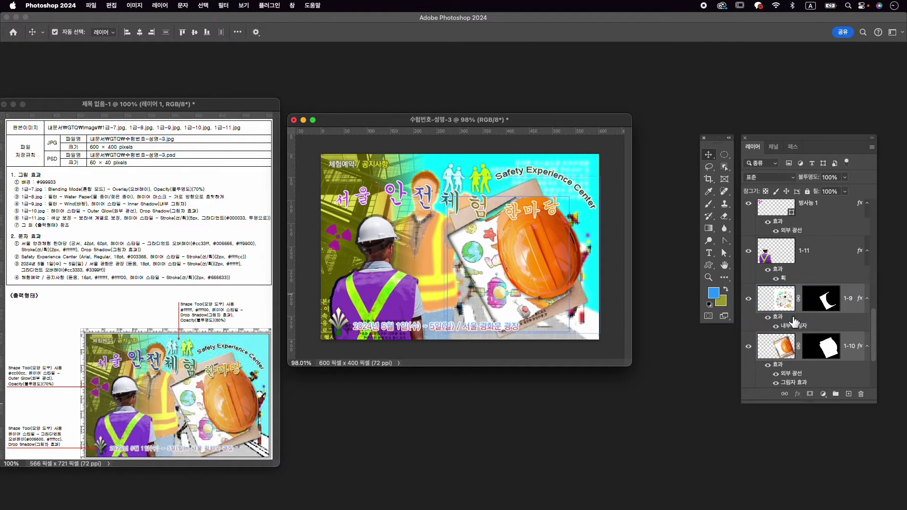
click(861, 301)
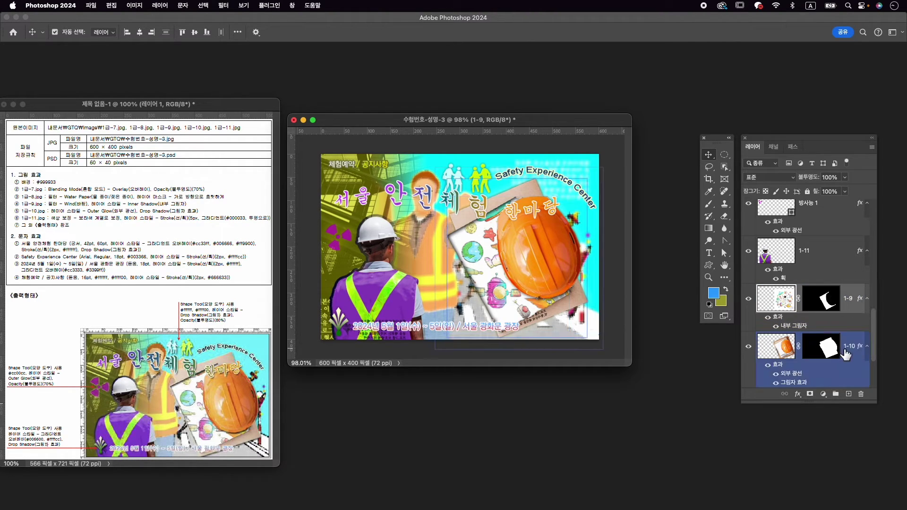
shift+click(847, 351)
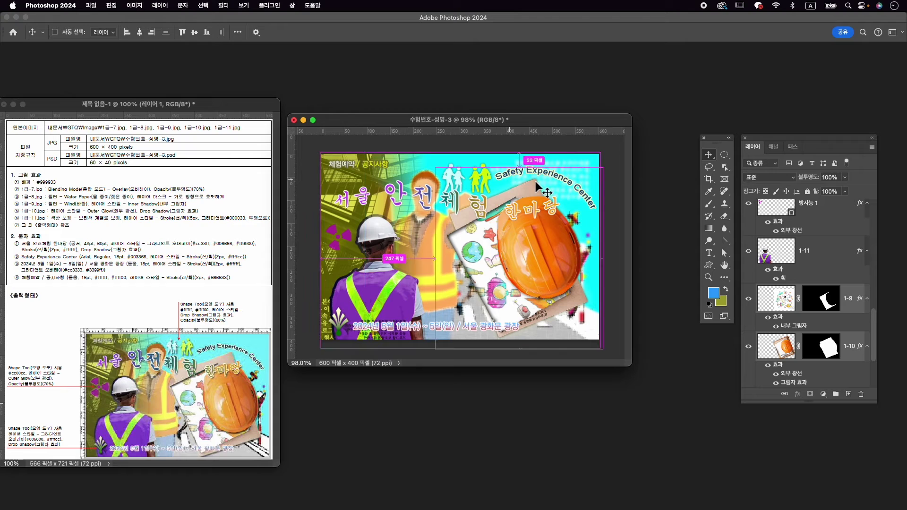
key(super+t)
drag(604, 162, 612, 175)
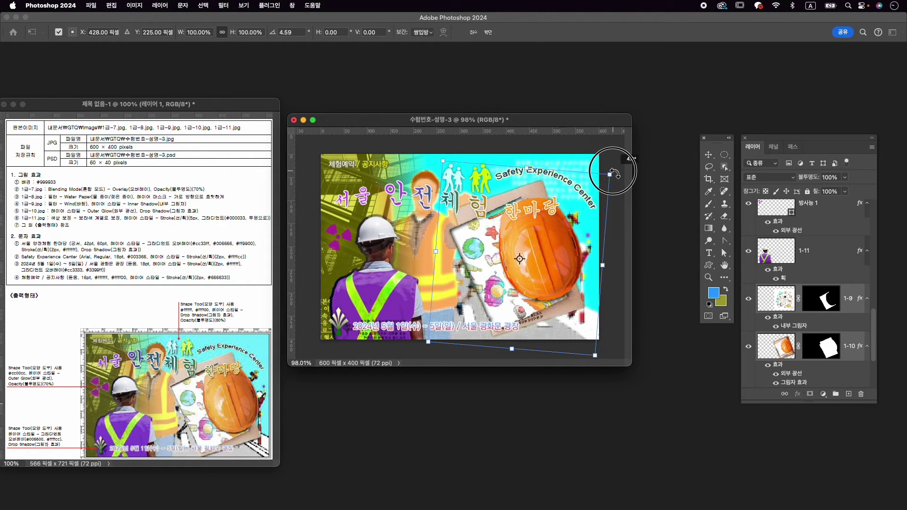
key(Down)
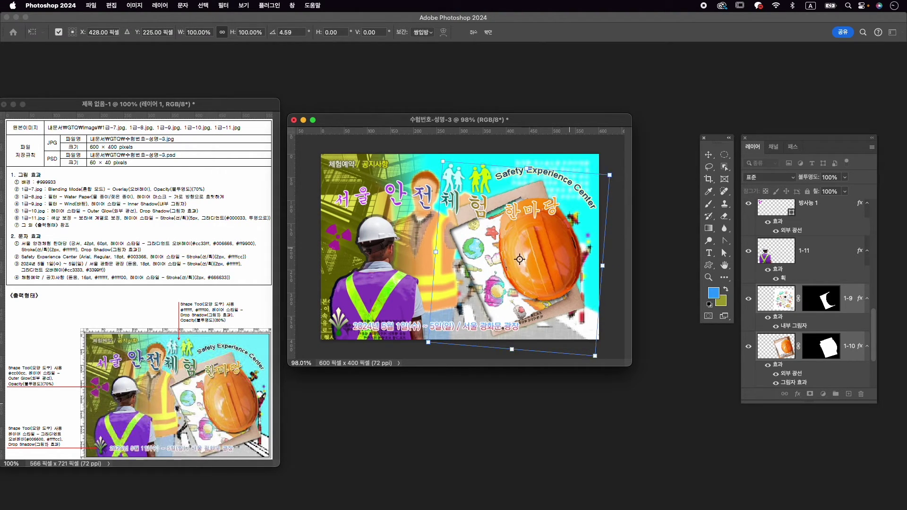
key(Left)
key(Down)
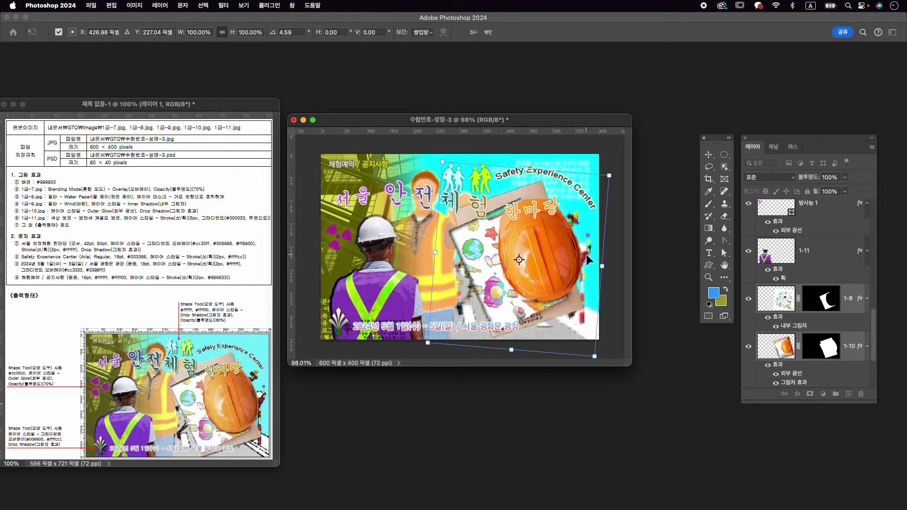
key(Return)
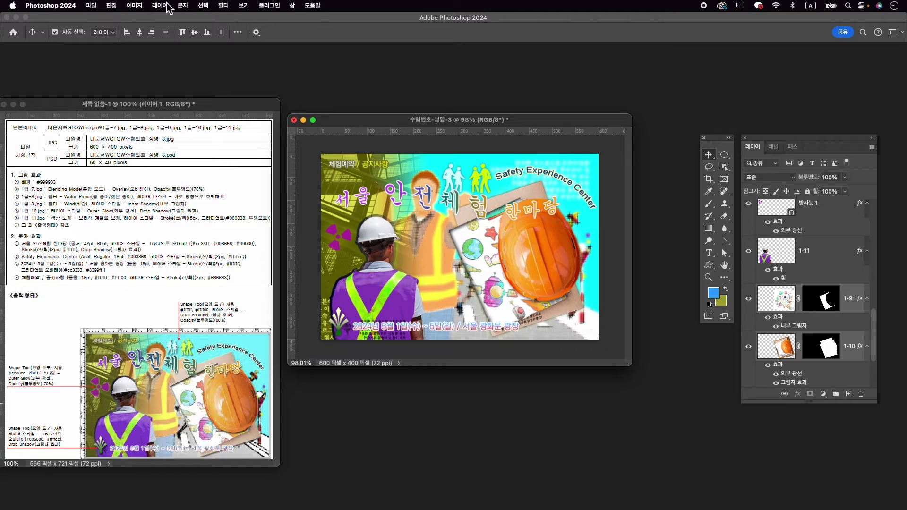
Export the poster as 수험번호-성명-3.jpg into the GTQ folder.
click(93, 5)
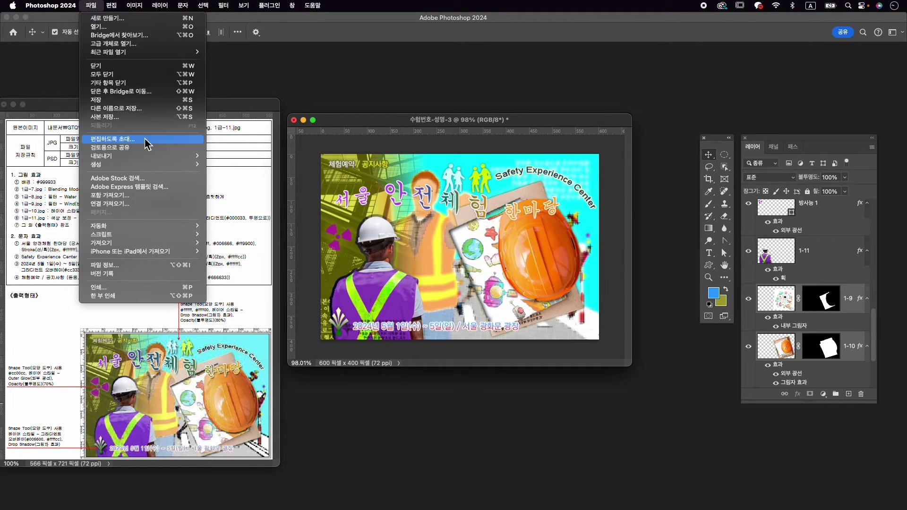
mouse_move(162, 160)
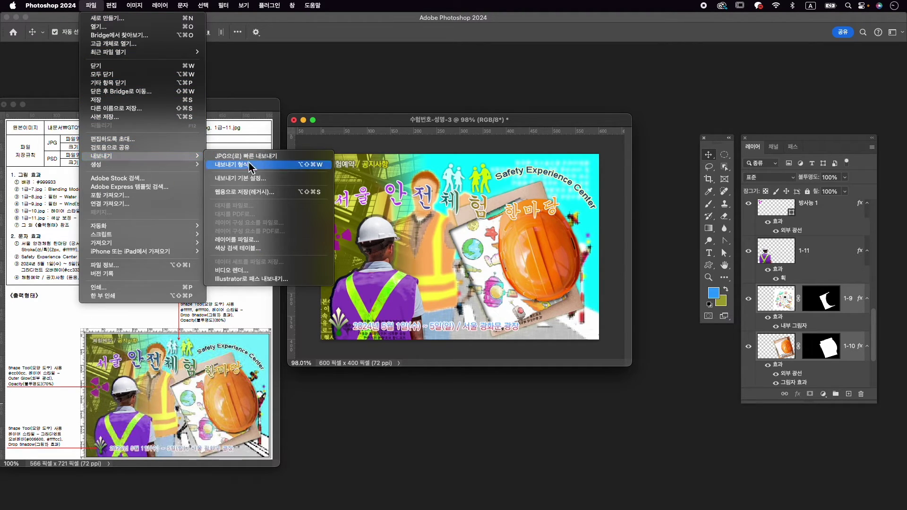
click(295, 158)
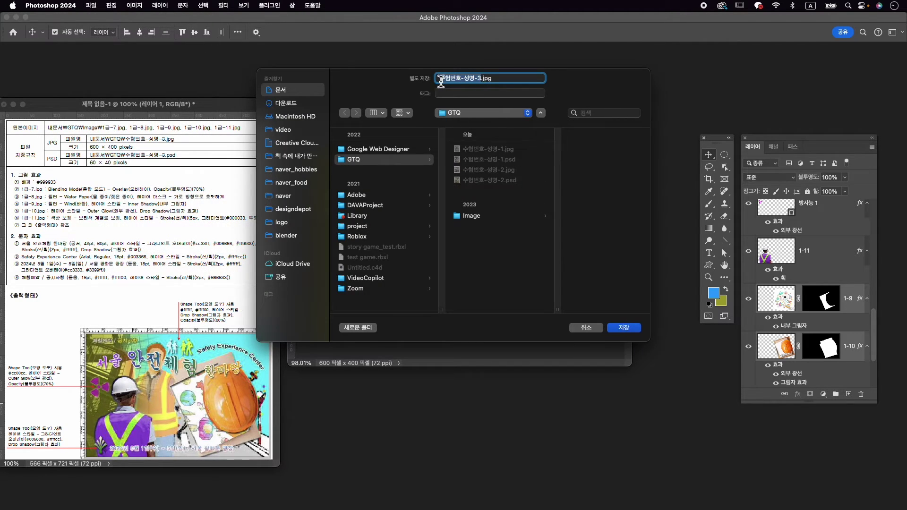
click(630, 328)
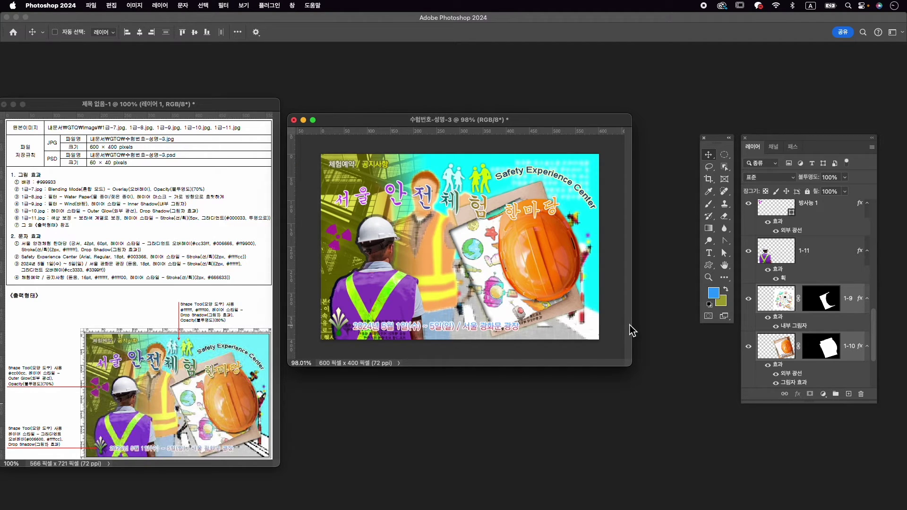
Resize the poster image to 60 × 40 pixels.
key(super+alt+i)
text(60)
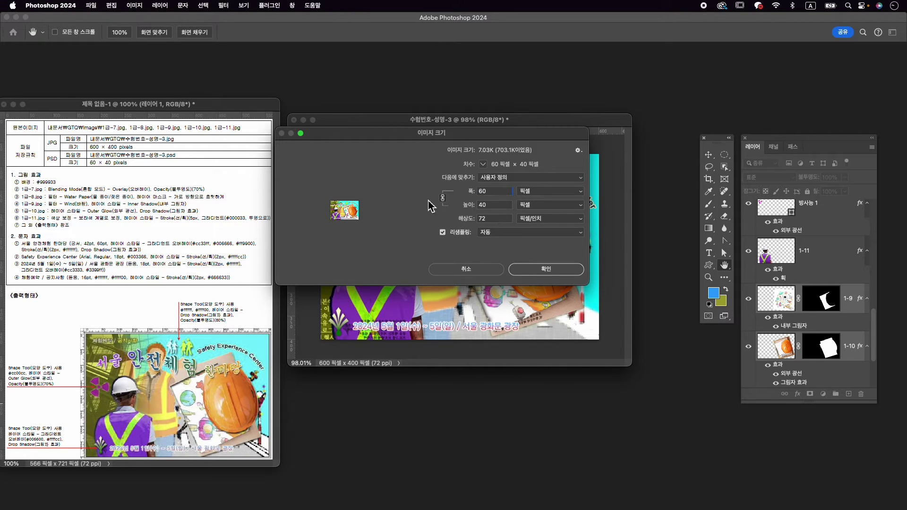
click(532, 273)
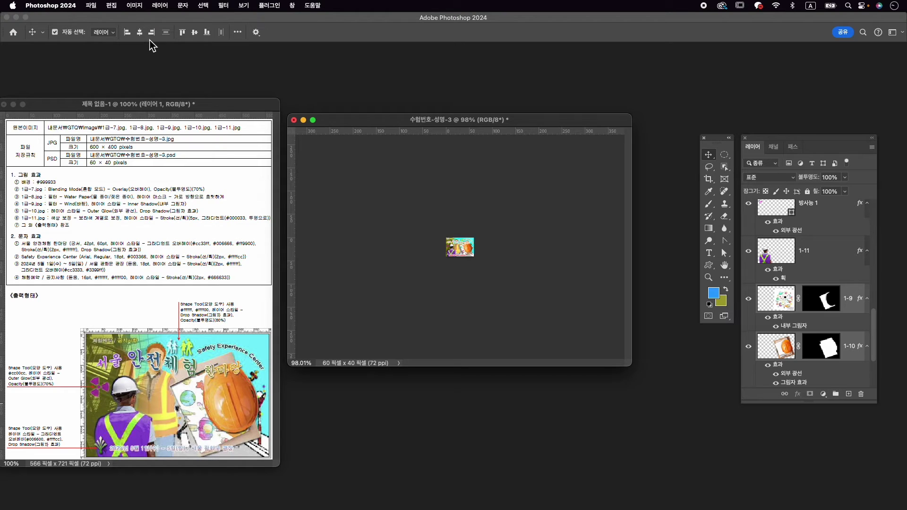
Save the reduced poster as the layered file 수험번호-성명-3.psd in the GTQ folder.
click(94, 5)
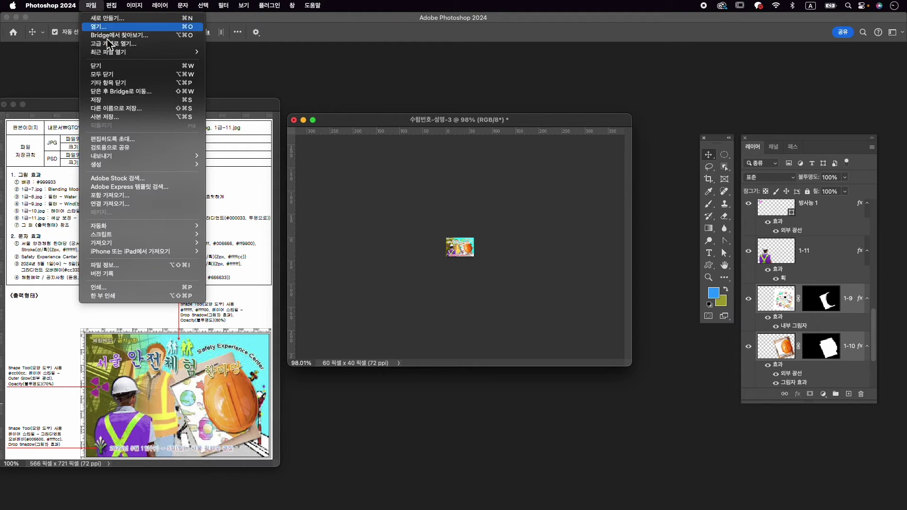
click(130, 110)
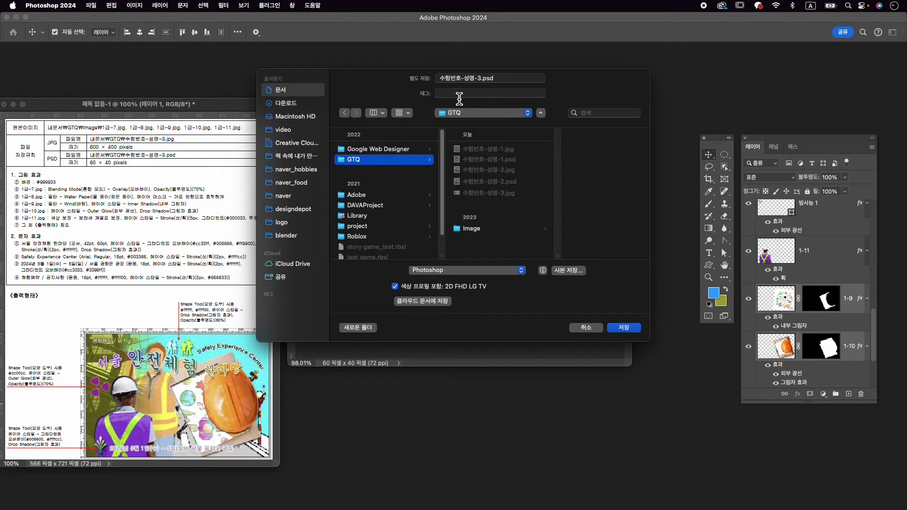
click(628, 327)
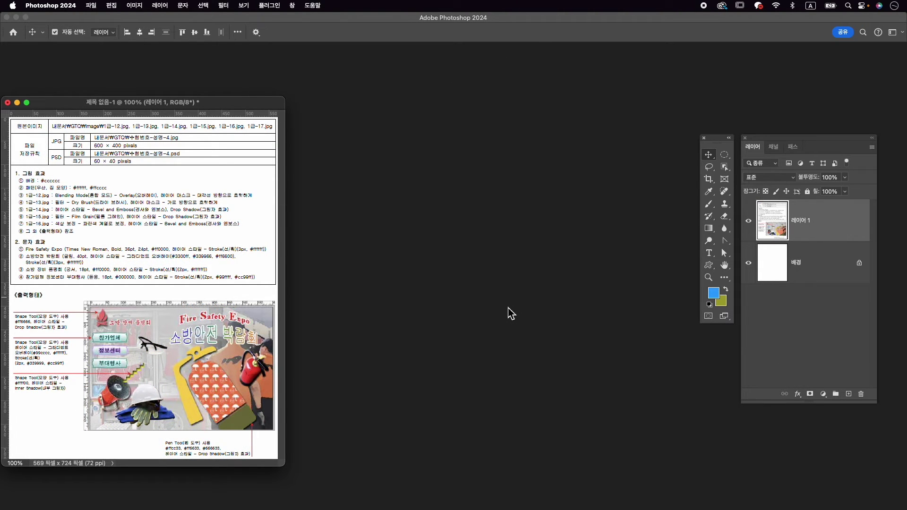
Create a 600 × 400 pixel document named 수험번호-성명-4 and place its enlarged window beside the exam sheet.
key(super+n)
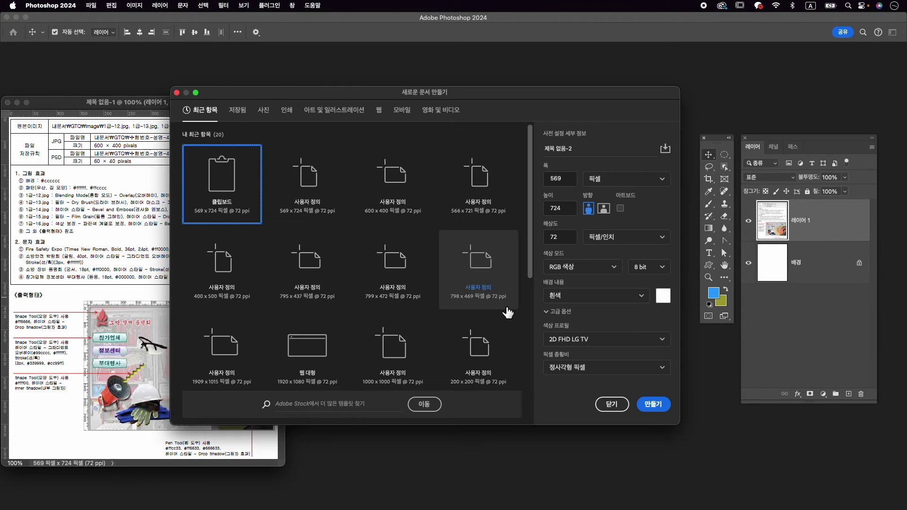
text(ㅅ)
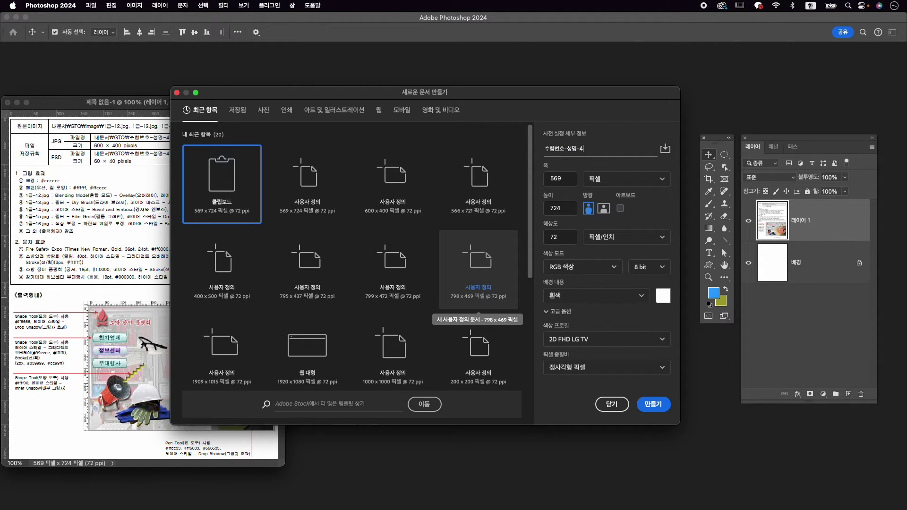
key(Tab)
text(600)
key(Tab)
text(4)
key(Tab)
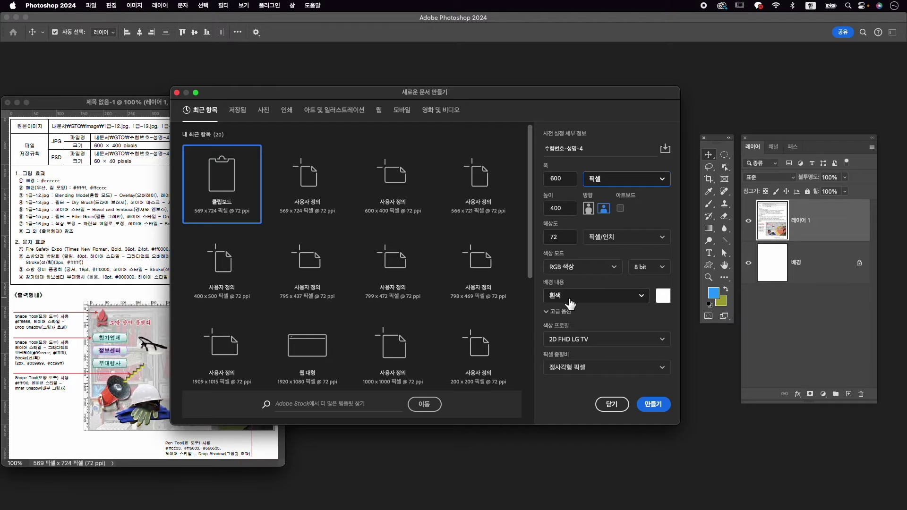
click(661, 404)
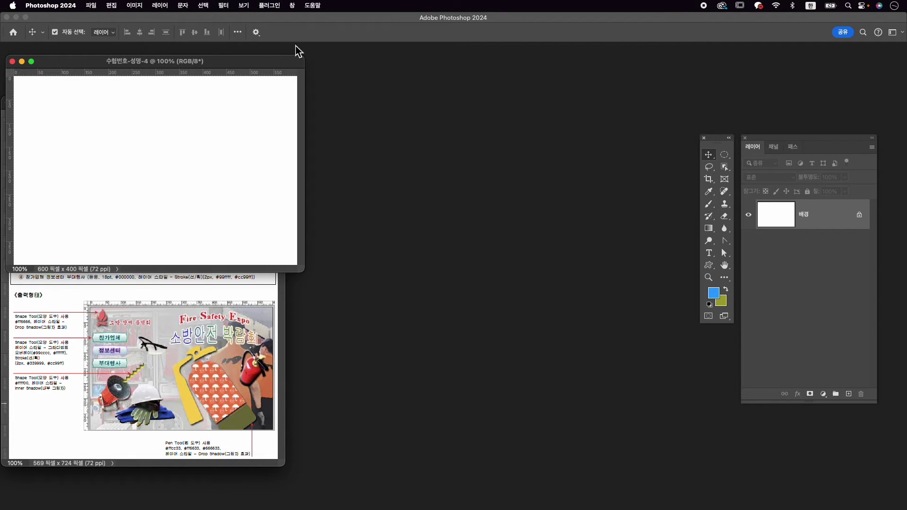
drag(206, 61, 508, 155)
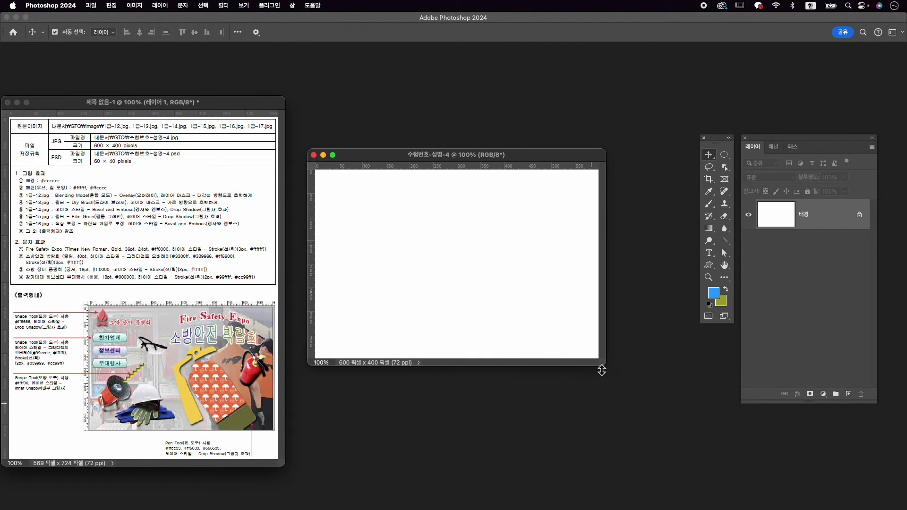
drag(601, 370, 641, 395)
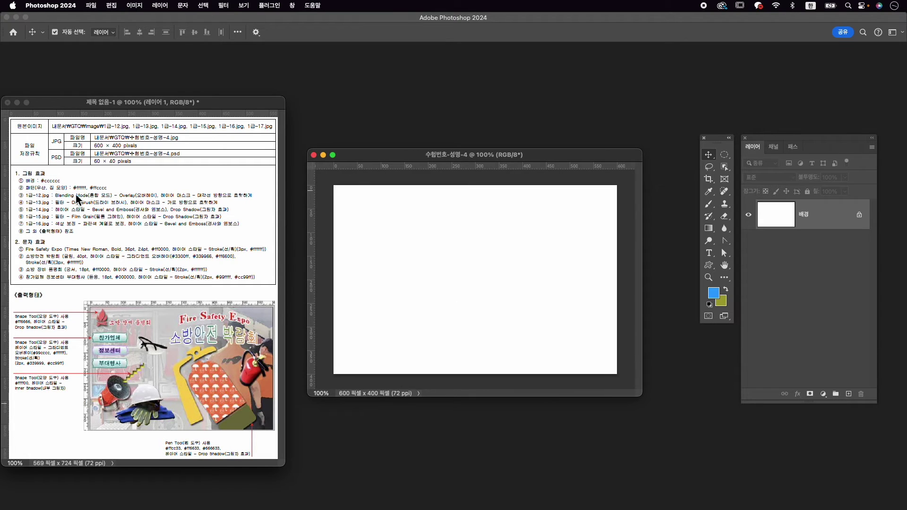
Set the background color to #cccccc and fill the background layer of 수험번호-성명-4 with it.
click(721, 301)
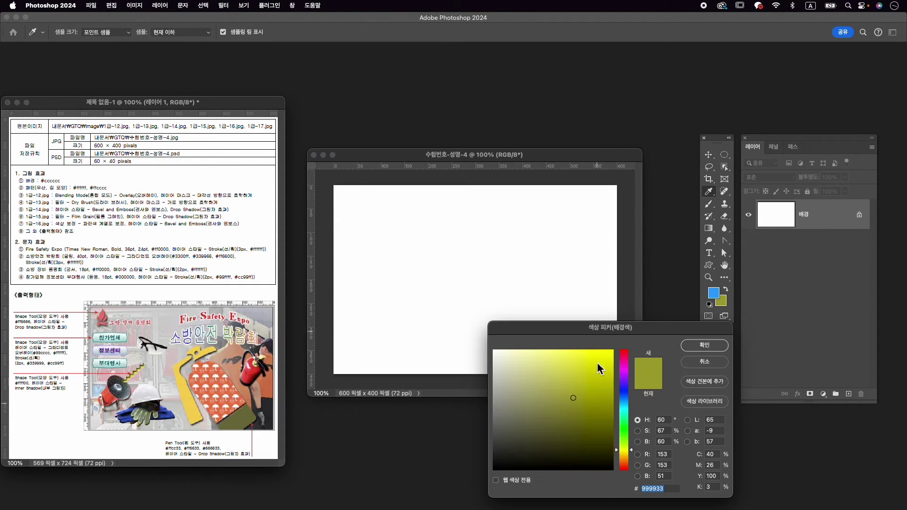
text(cccccc)
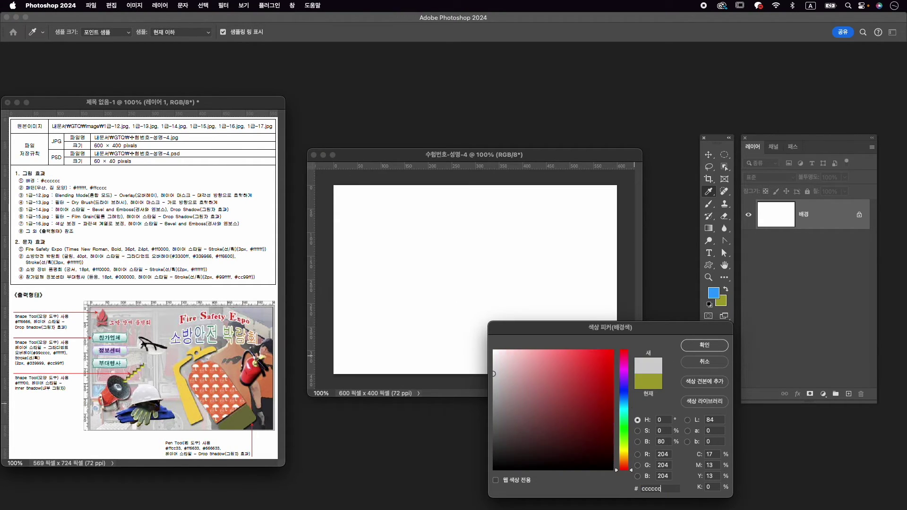
key(Return)
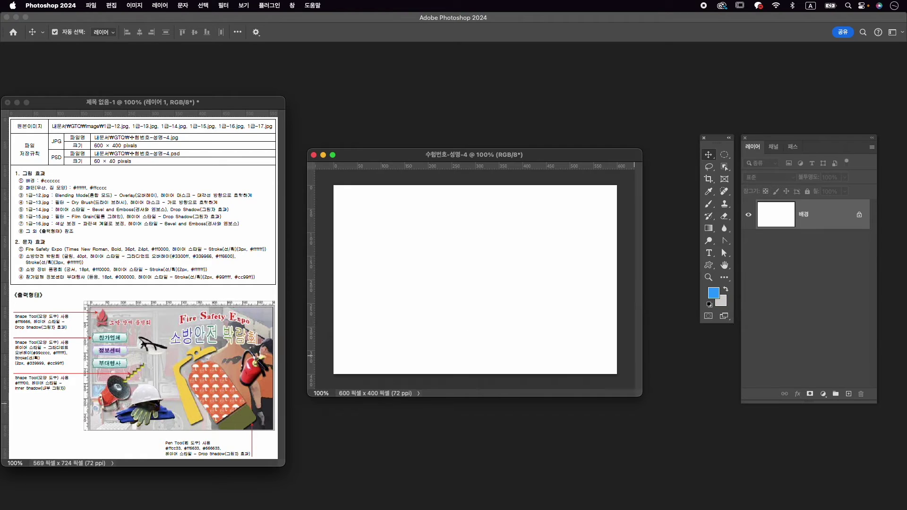
click(113, 5)
click(123, 149)
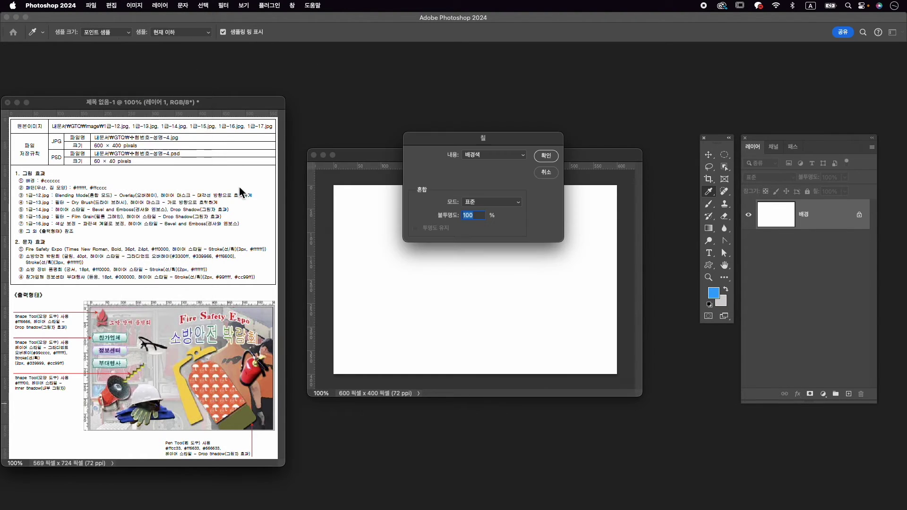
click(546, 156)
key(v)
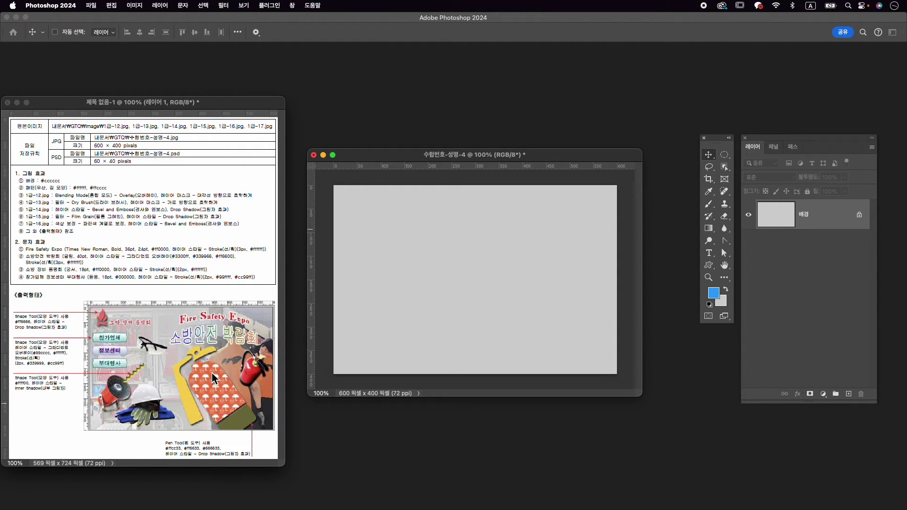
Create a 50 × 50 pixel document with a transparent background and place its enlarged window over the 600 × 400 document.
key(super+n)
key(Tab)
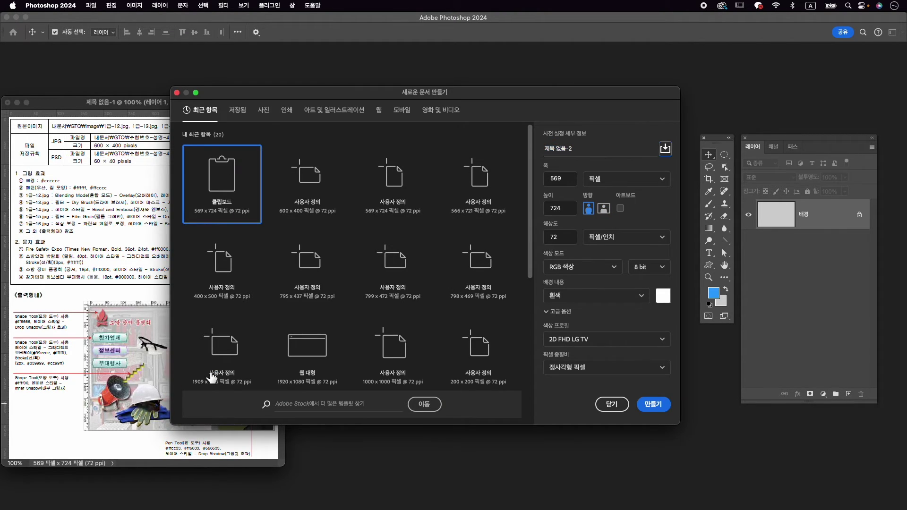
key(Tab)
key(Tab)
text(50)
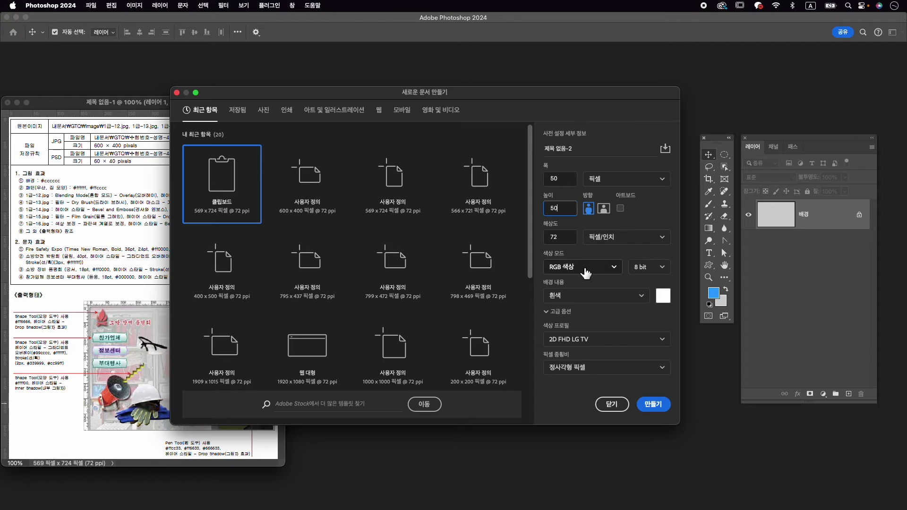
click(587, 295)
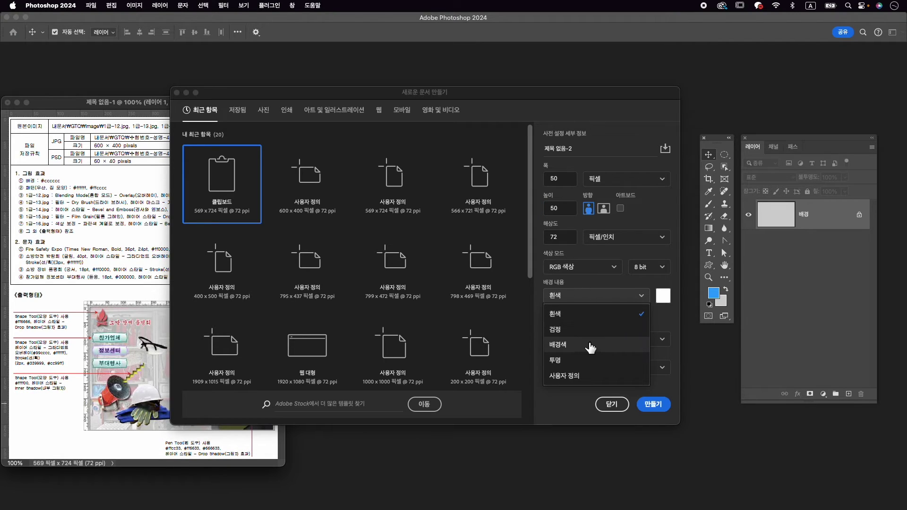
click(586, 364)
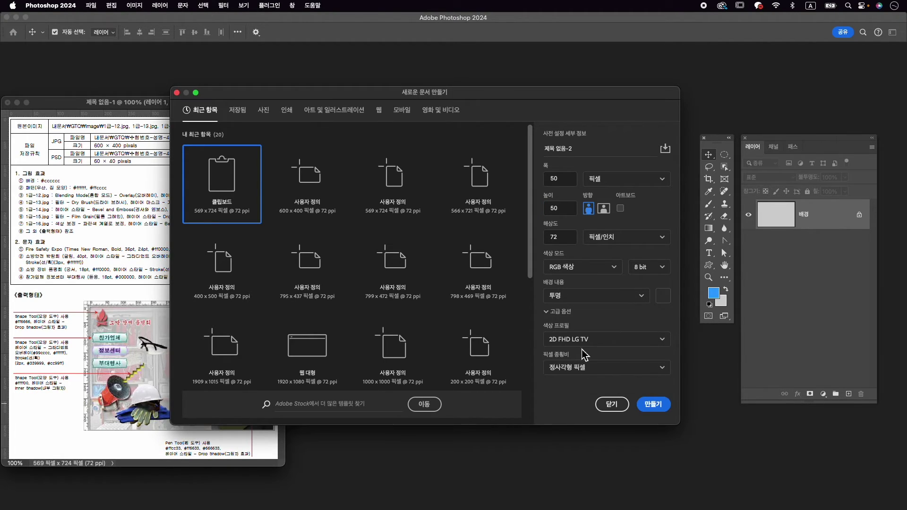
click(651, 409)
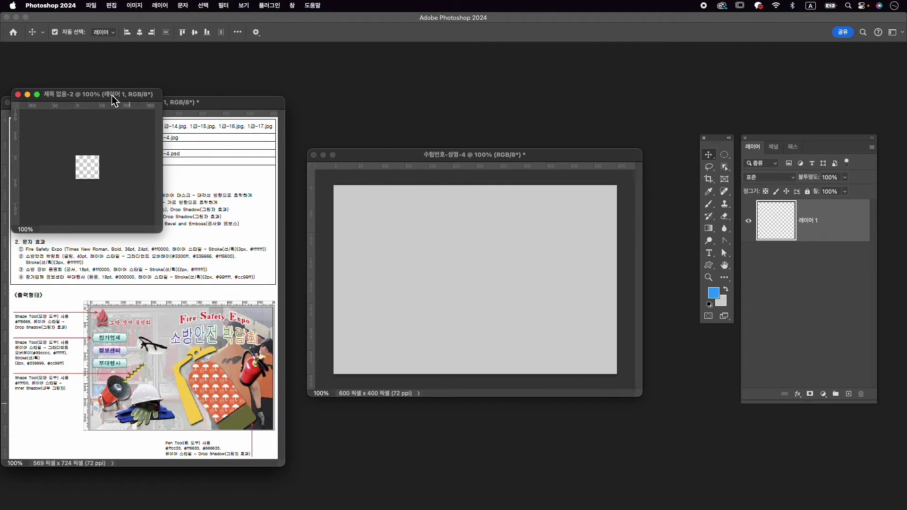
drag(114, 99, 458, 118)
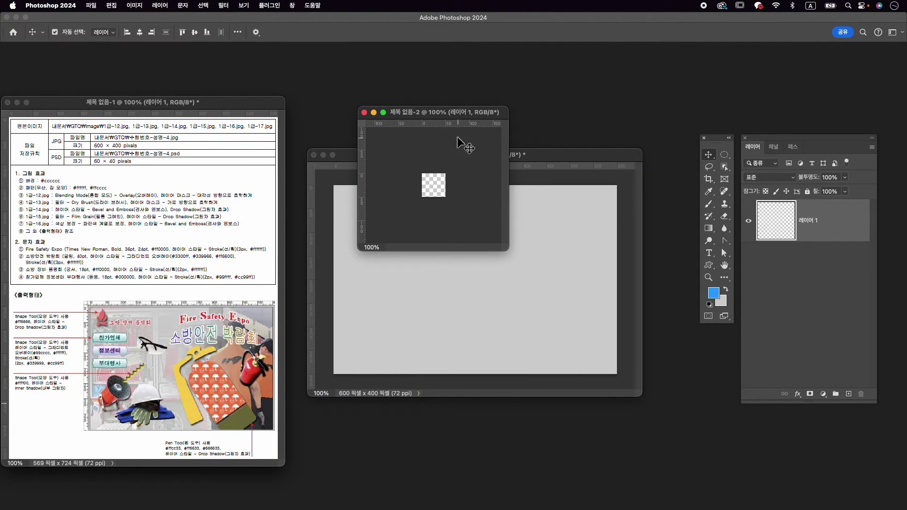
scroll(455, 205, up, 10)
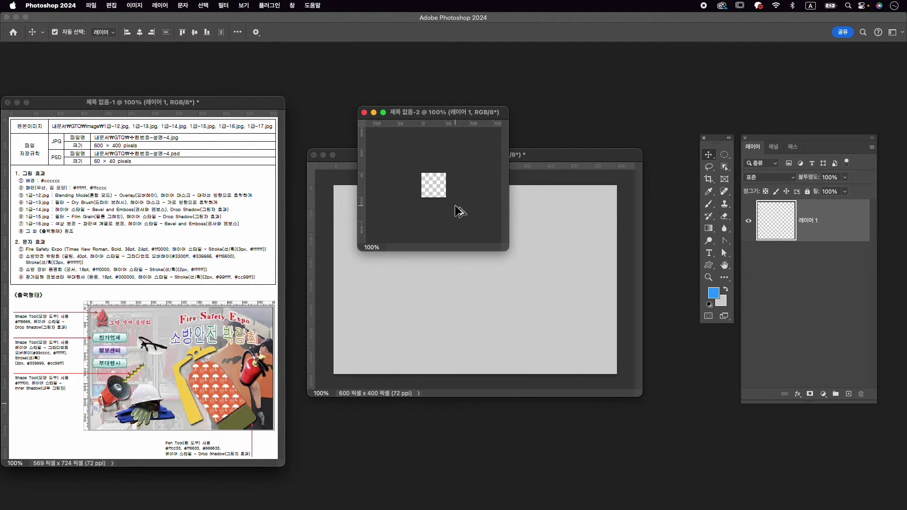
scroll(454, 205, down, 2)
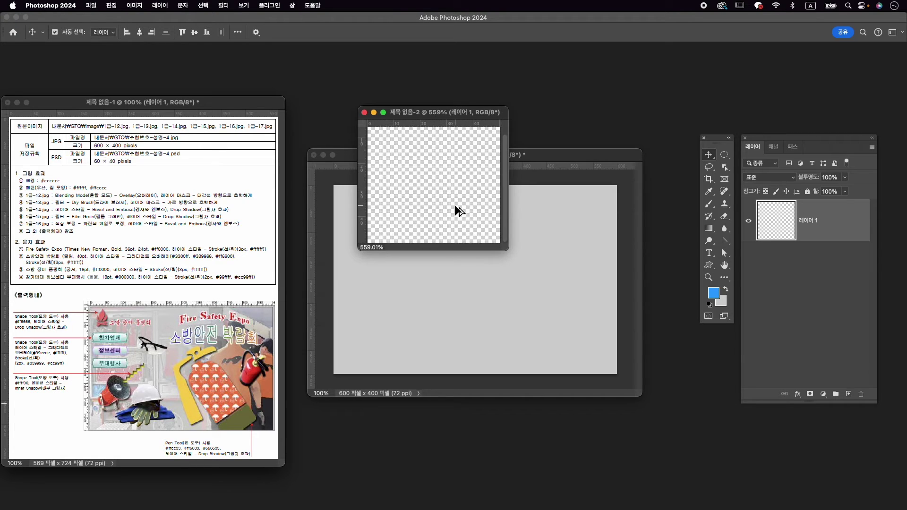
drag(505, 250, 579, 326)
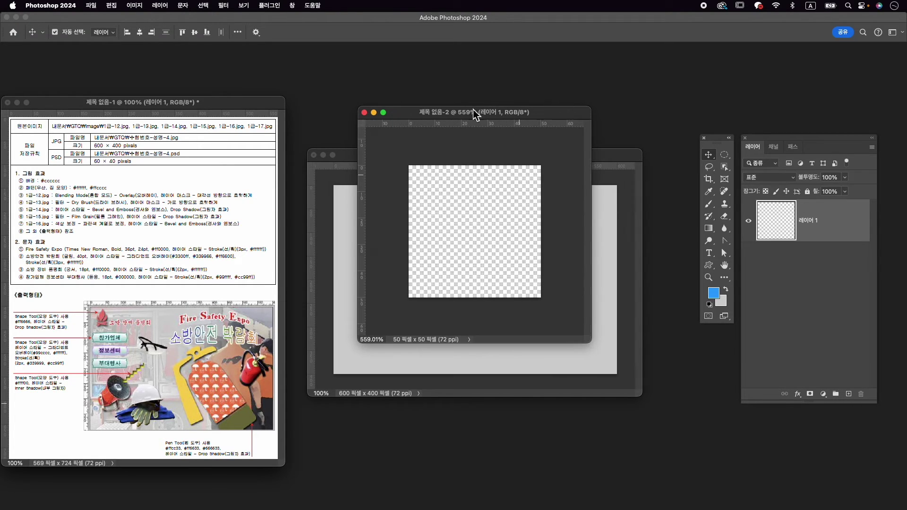
drag(479, 115, 528, 183)
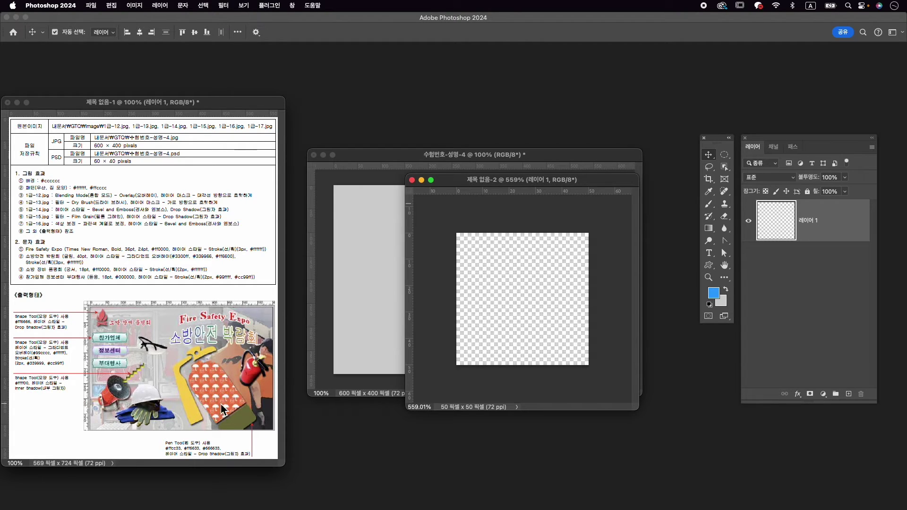
Open the custom shape library, search it for 집, and clear the search.
click(291, 4)
click(313, 144)
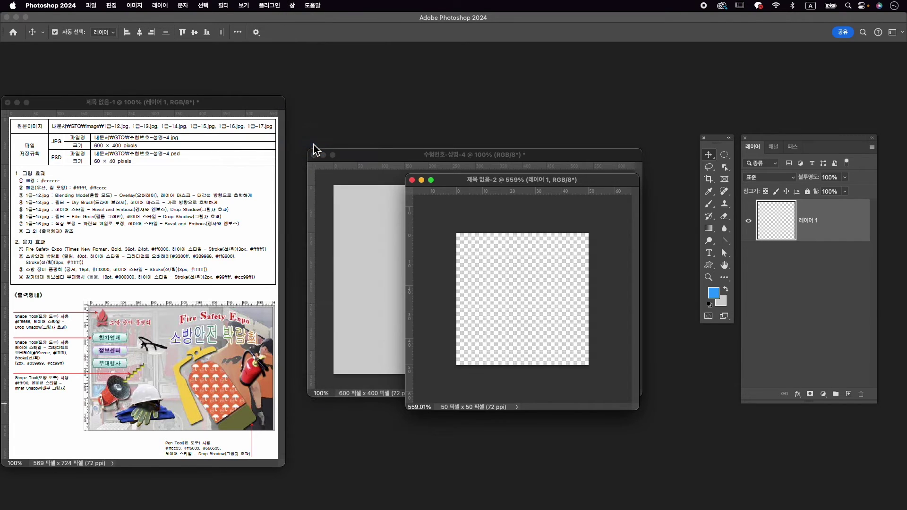
click(327, 260)
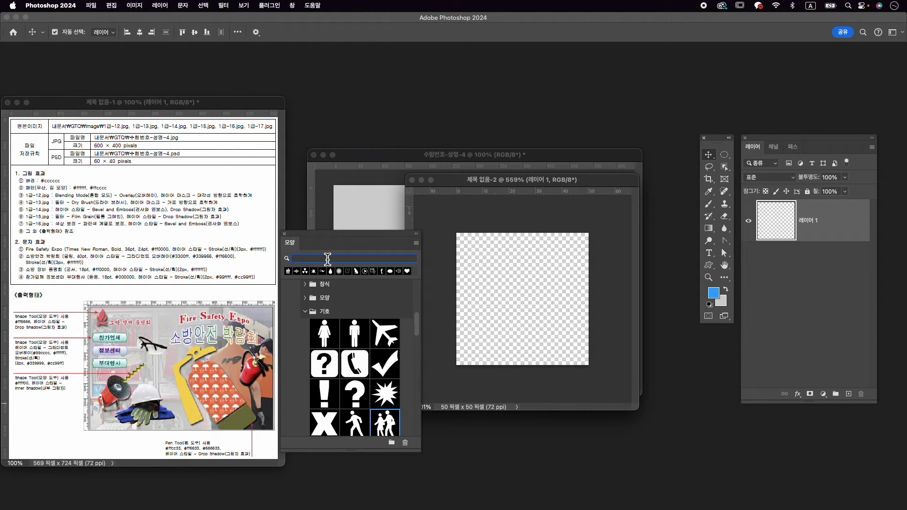
key(Caps_Lock)
text(ㅈㅣㅂ)
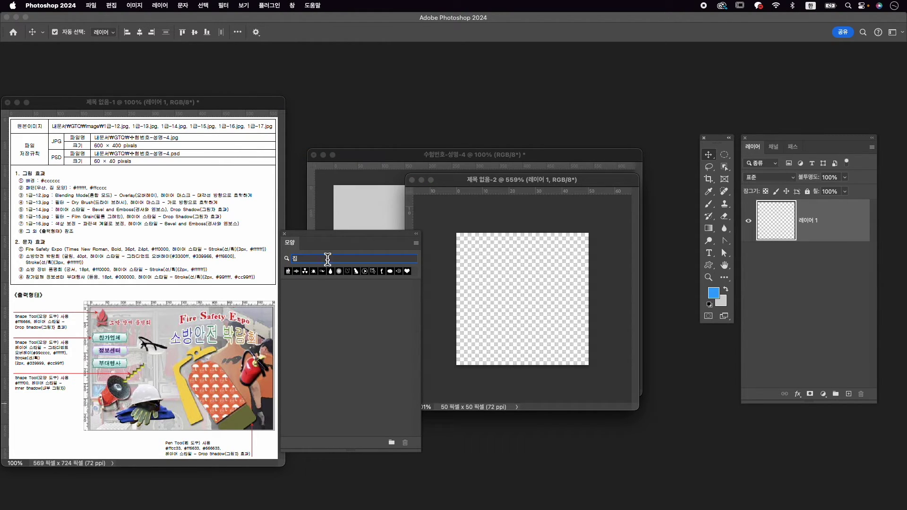
key(Return)
key(BackSpace)
Draw the house icon from the 웹 shape group, about 22 × 19 px, in the lower-left part of the transparent canvas.
click(287, 287)
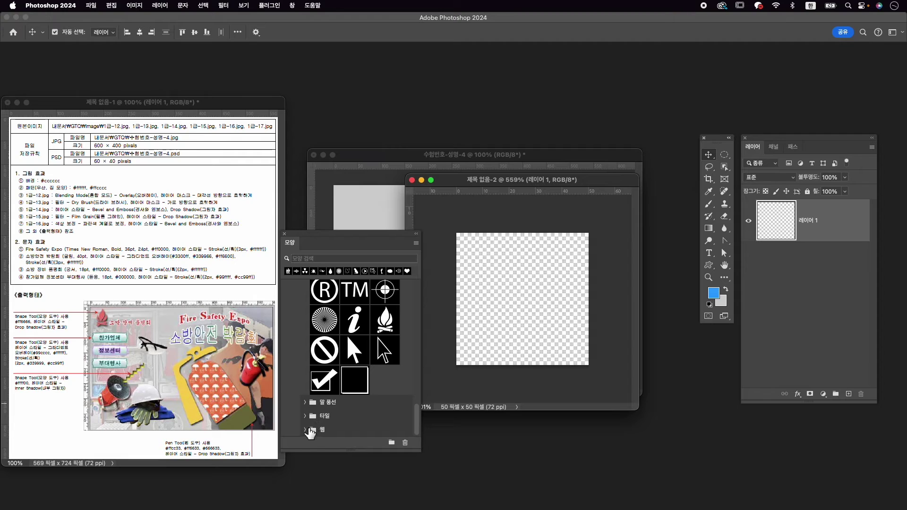
click(311, 432)
scroll(331, 416, down, 5)
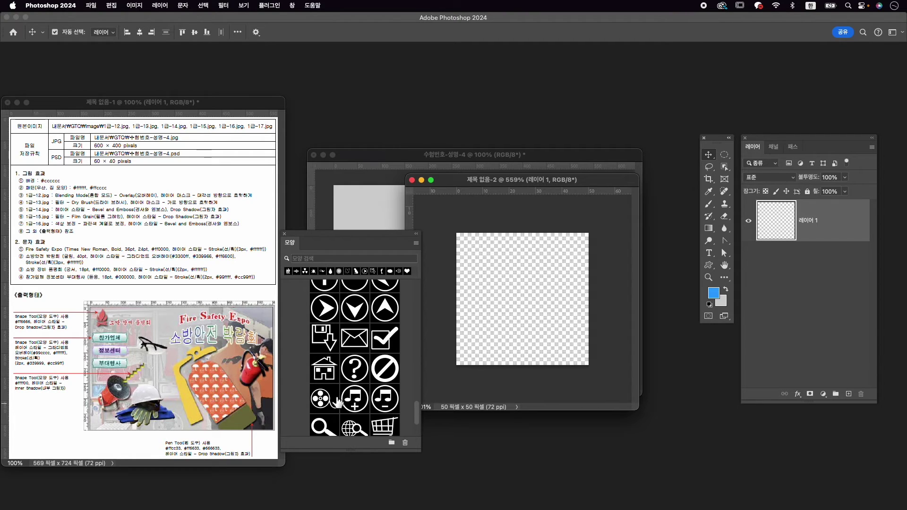
click(324, 373)
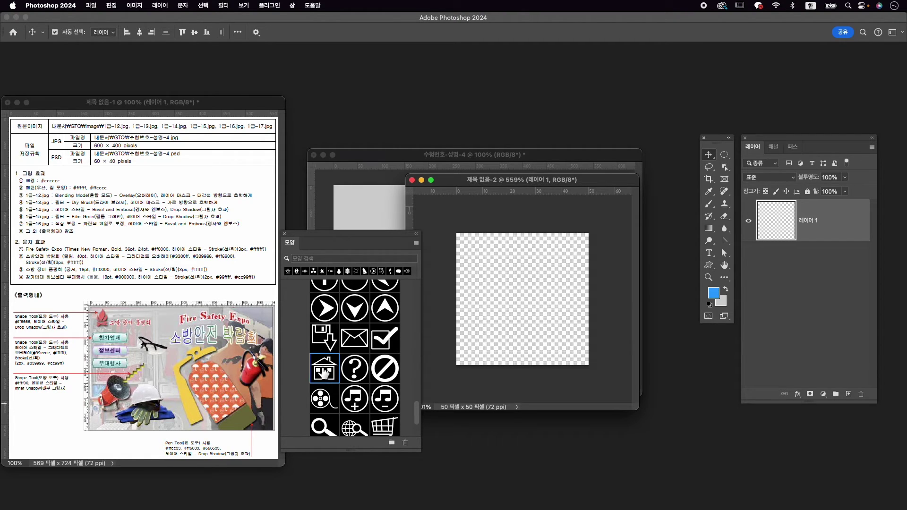
click(709, 265)
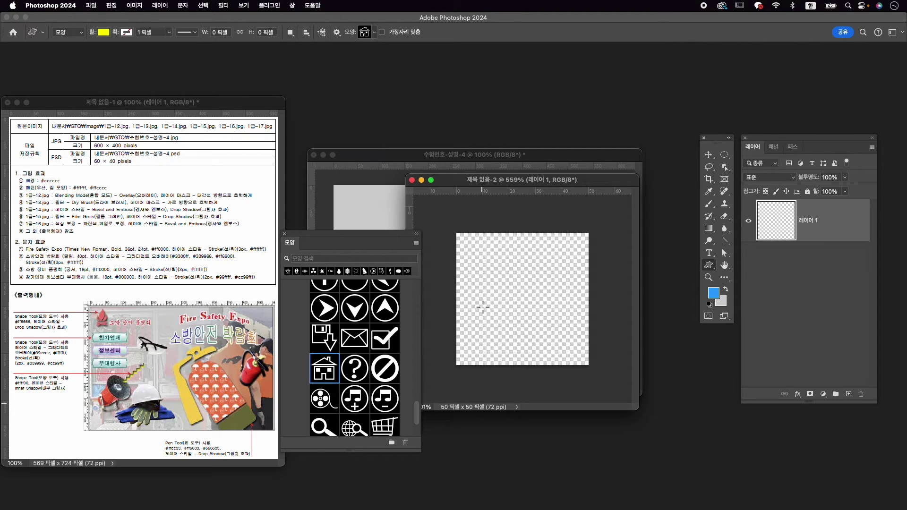
drag(475, 294, 533, 363)
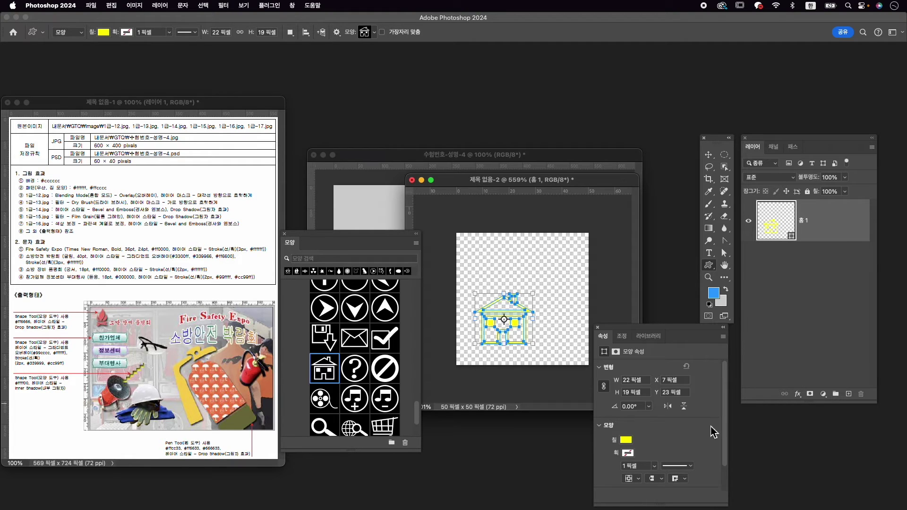
Set the house shape's fill color to #ffcccc.
click(625, 440)
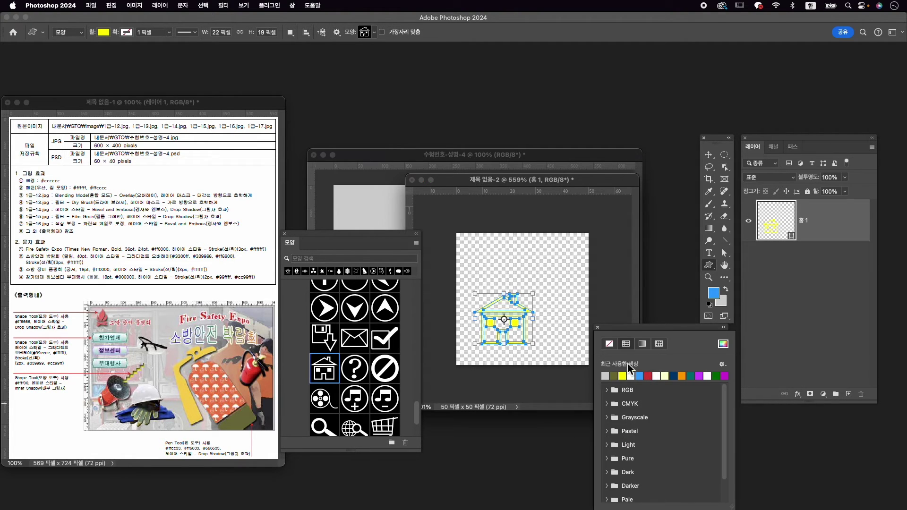
click(723, 344)
text(ffcccc)
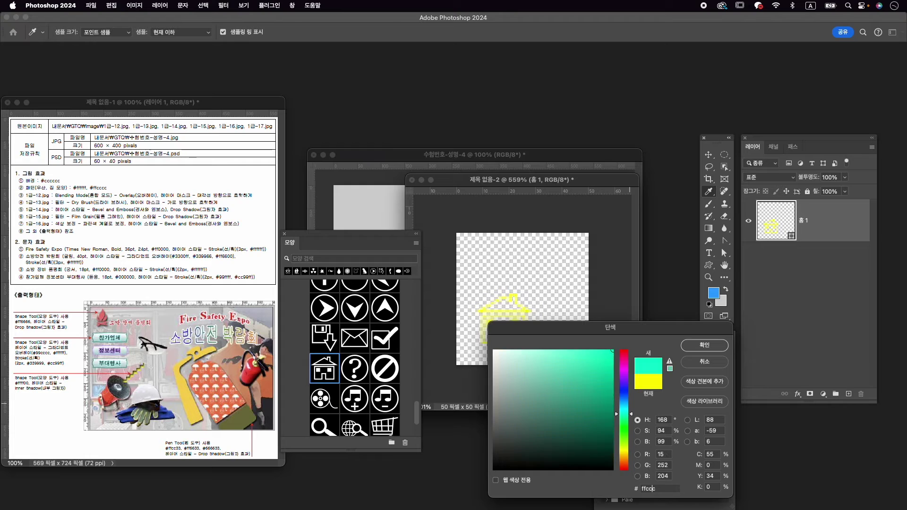
key(Return)
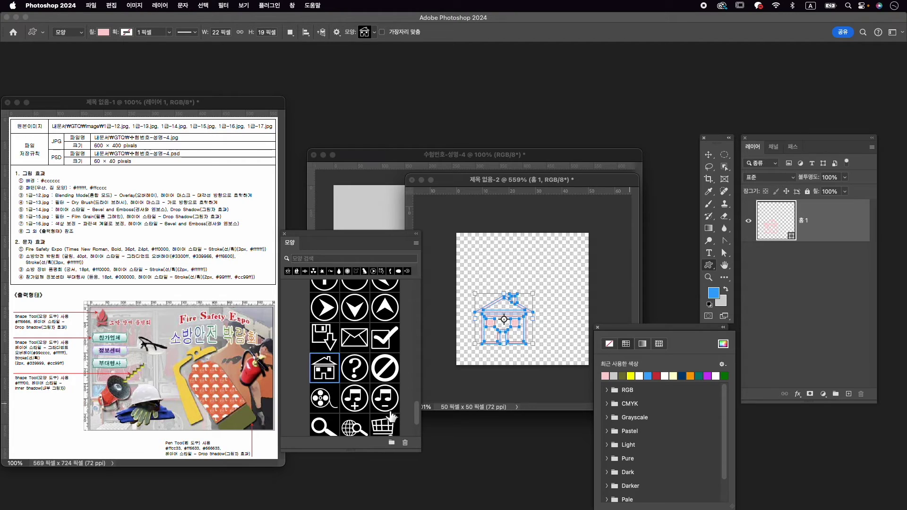
Draw the umbrella from the 물건 shape group, about 31 × 33 px, in the upper-right part of the 50 × 50 canvas.
scroll(391, 417, down, 4)
scroll(391, 417, up, 4)
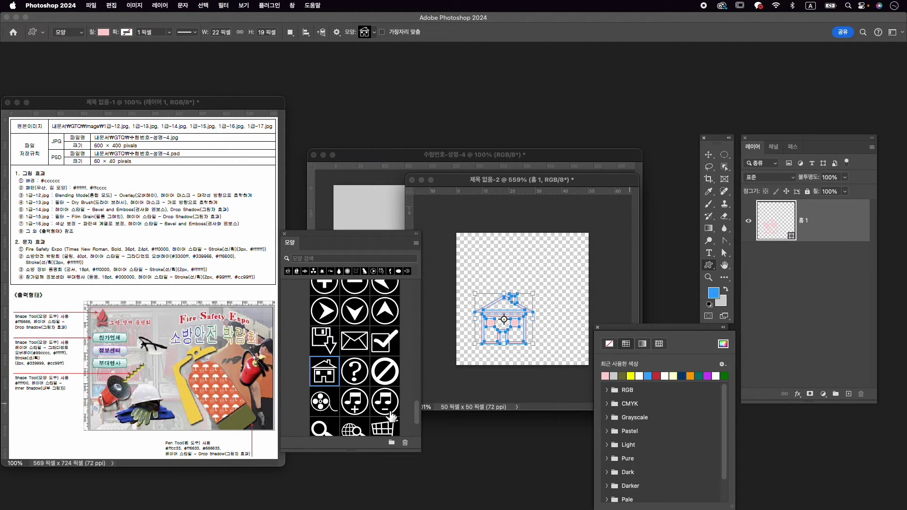
scroll(391, 417, up, 6)
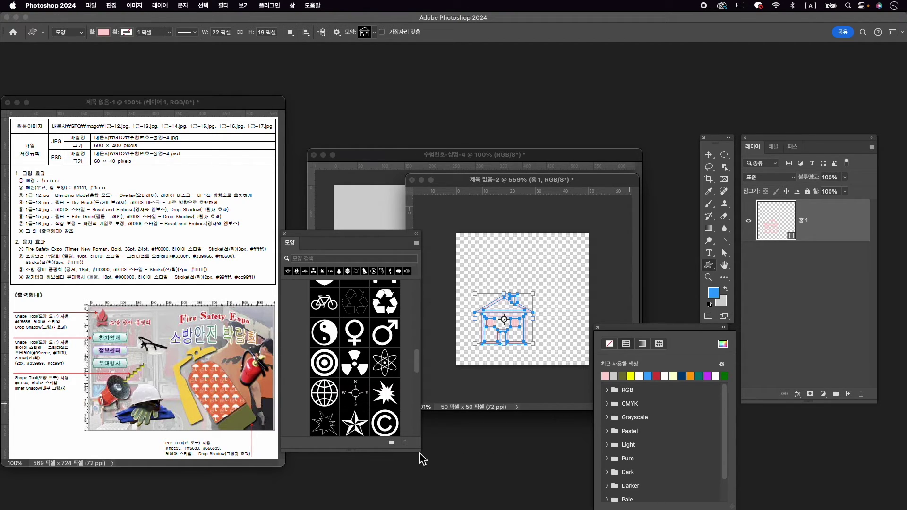
drag(418, 449, 500, 492)
click(322, 407)
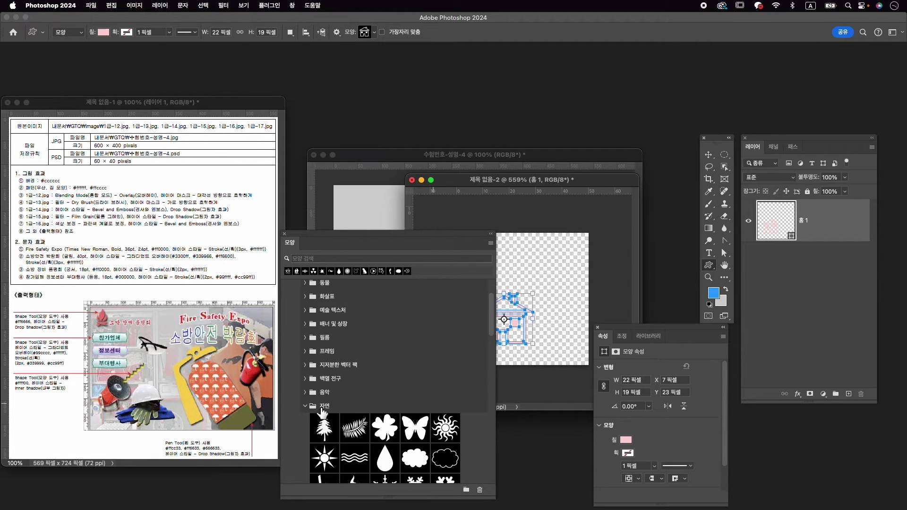
scroll(322, 410, down, 10)
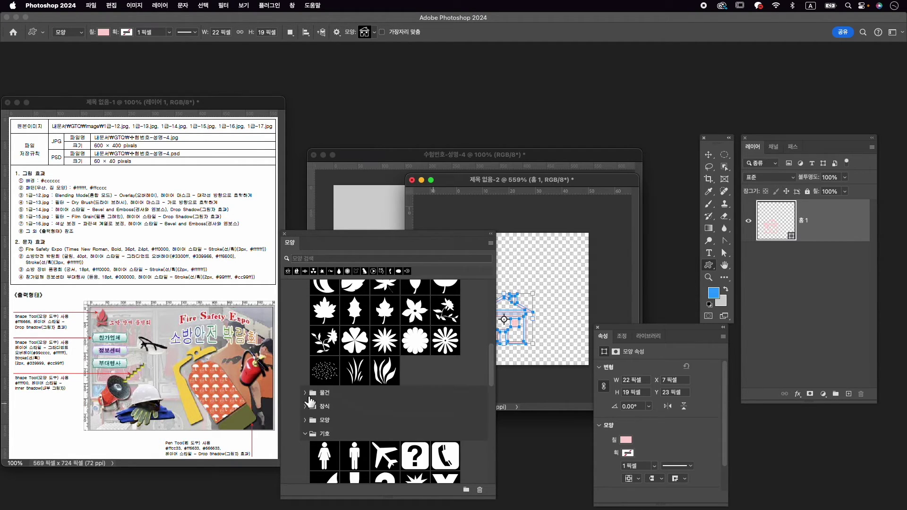
click(310, 397)
scroll(362, 410, down, 2)
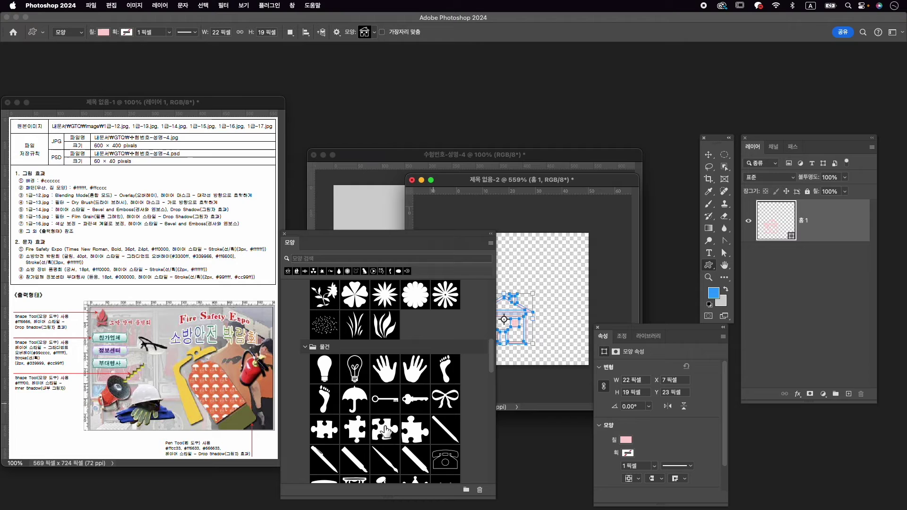
click(354, 398)
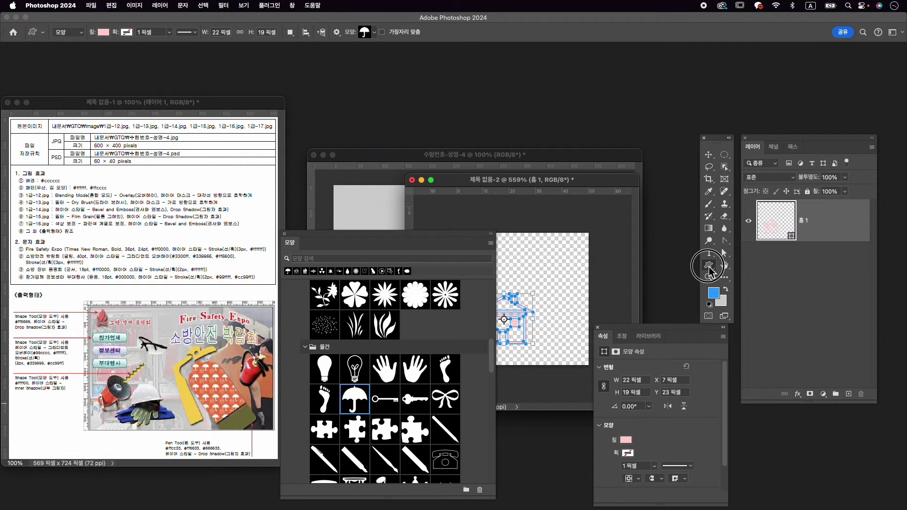
drag(528, 249, 610, 389)
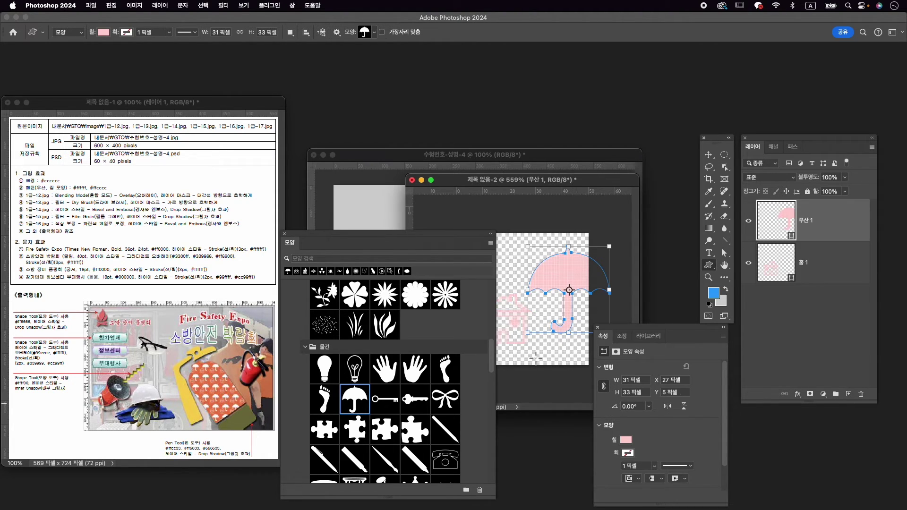
Set the umbrella shape's fill color to #ffffff and close the custom shape library.
click(625, 440)
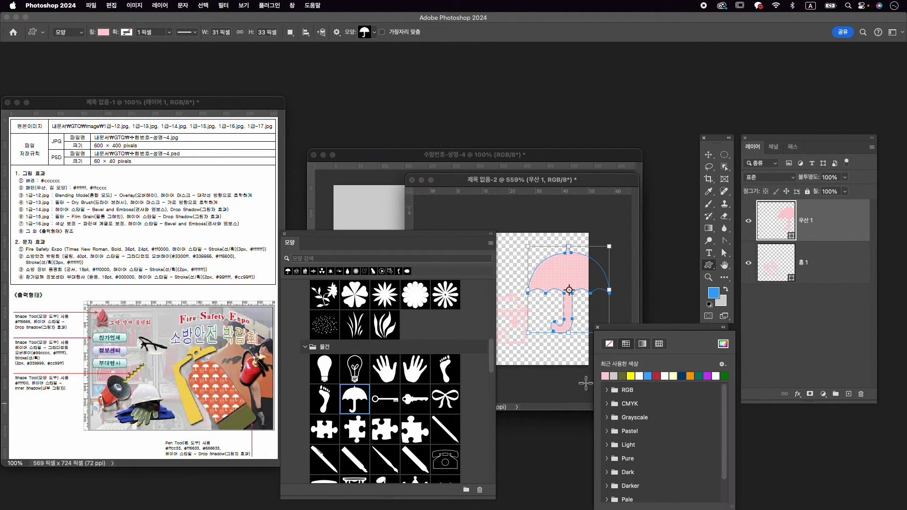
click(715, 350)
mouse_move(553, 363)
mouse_down()
mouse_move(501, 339)
mouse_move(445, 292)
mouse_up()
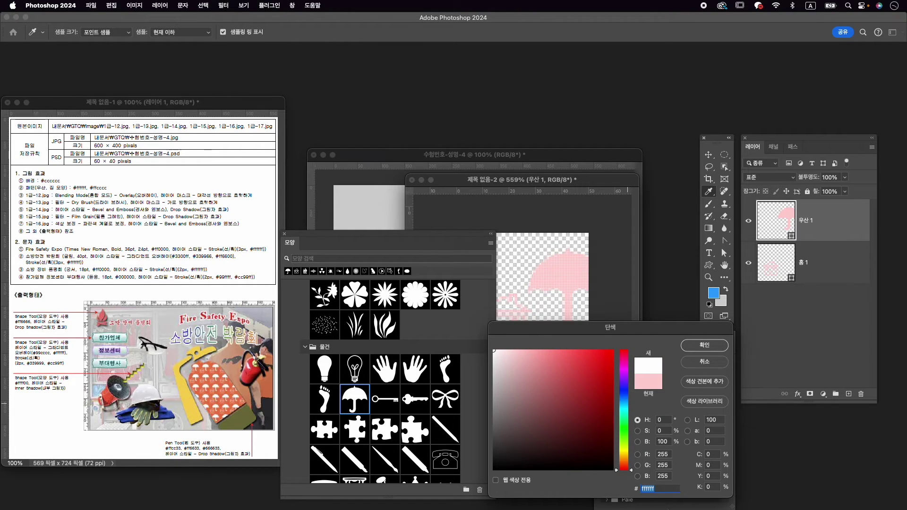
click(703, 345)
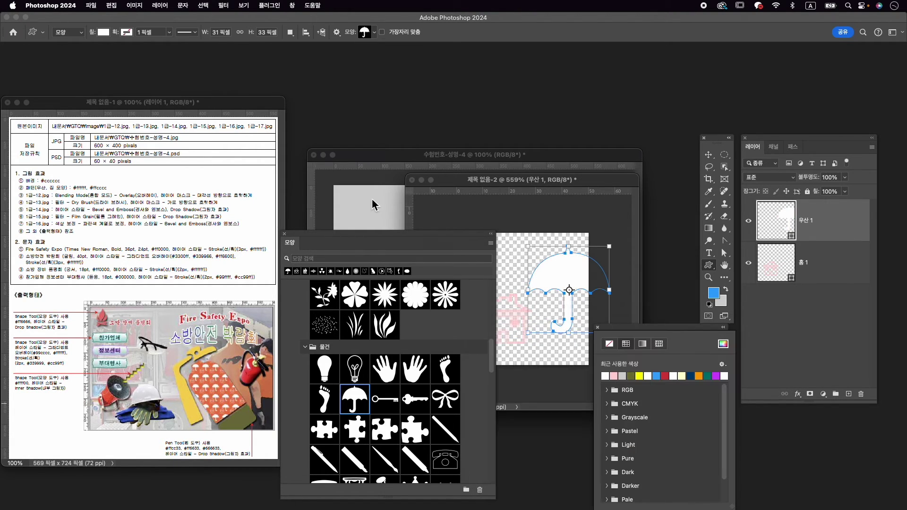
click(285, 234)
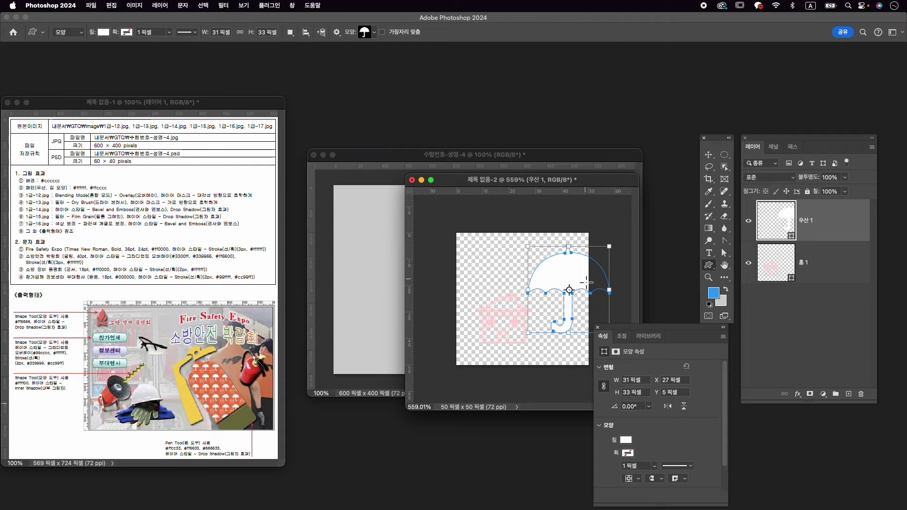
Move the umbrella up and left so it lies fully inside the canvas.
key(super+t)
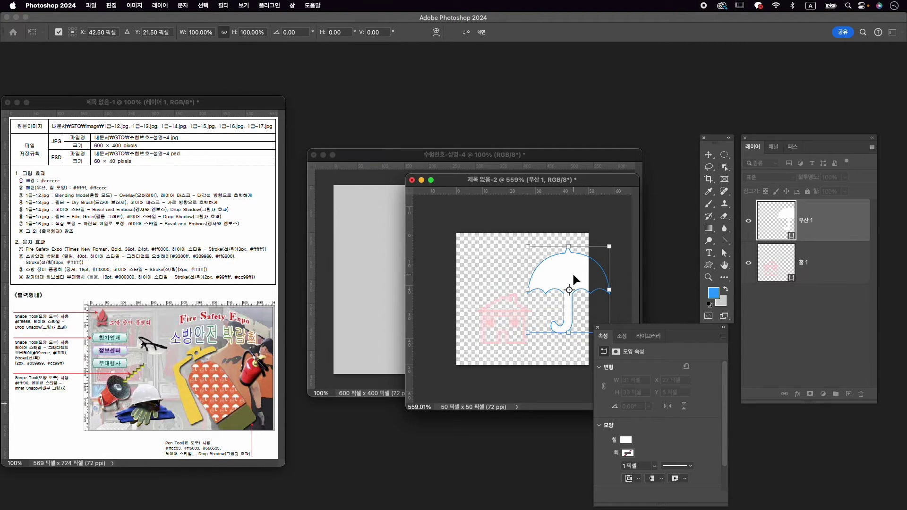
drag(571, 273, 546, 266)
key(Return)
Scale the house shape down to about 18 × 16 px and place it near the canvas's lower-left corner.
click(809, 277)
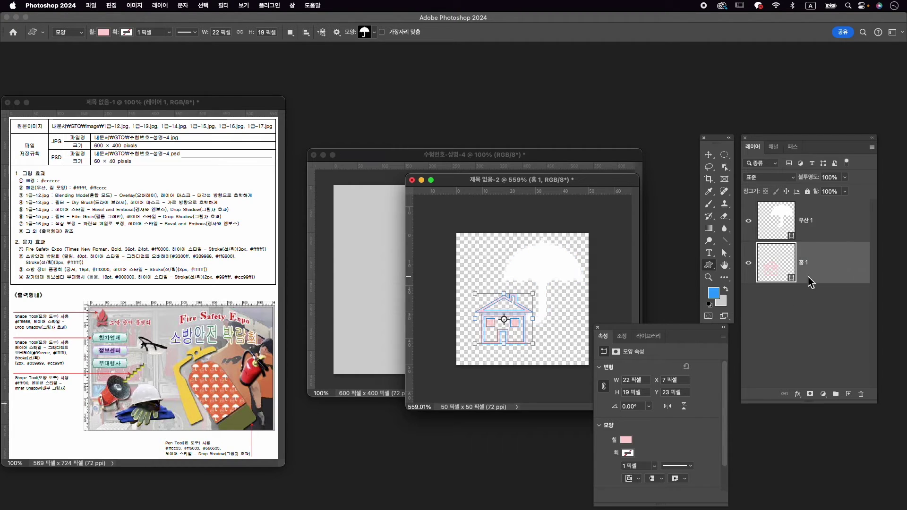
key(super+t)
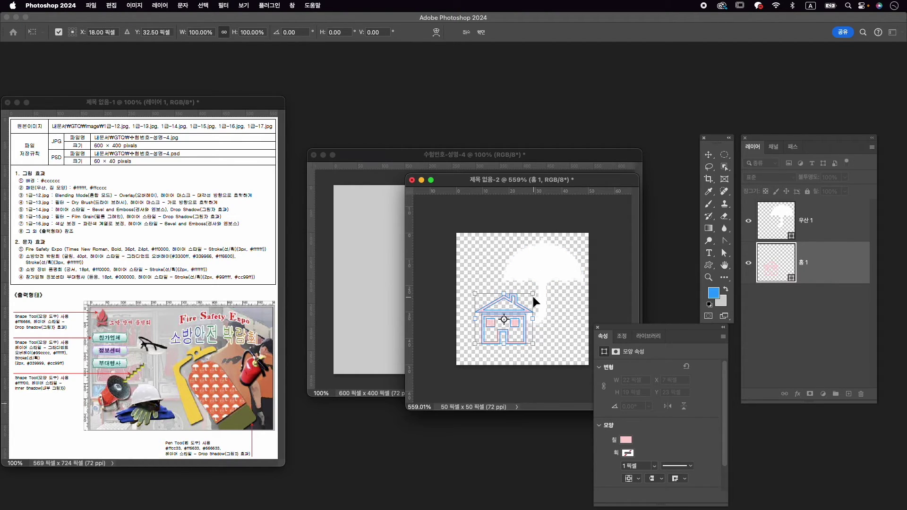
drag(532, 294, 510, 319)
key(Return)
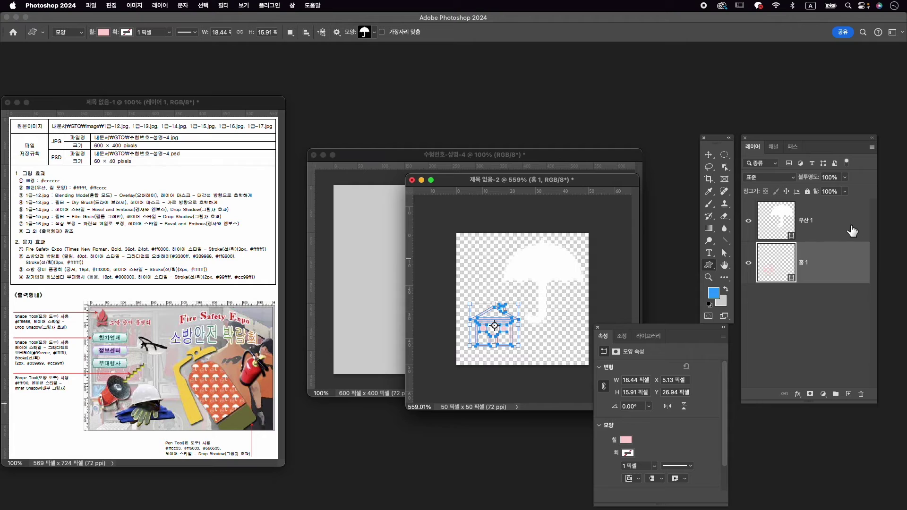
Flip the umbrella horizontally and shift it slightly down and left above the house.
click(817, 233)
key(ctrl+t)
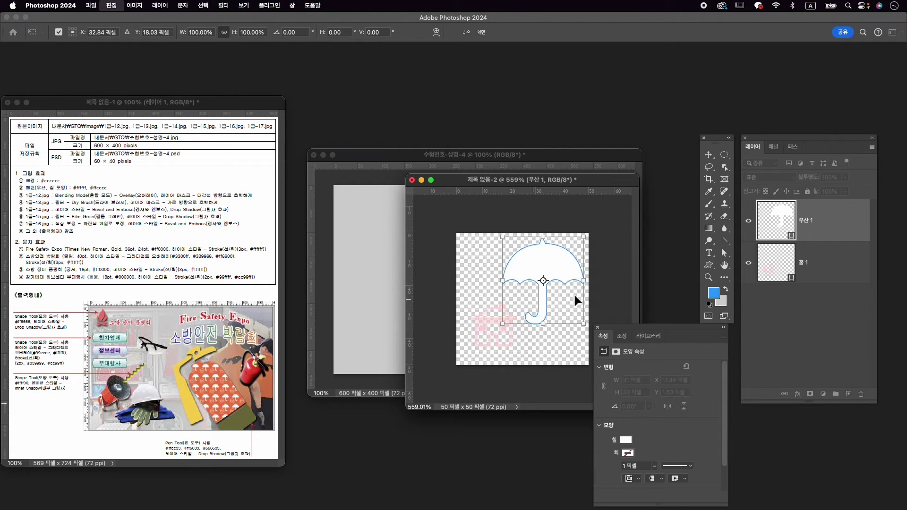
right_click(558, 264)
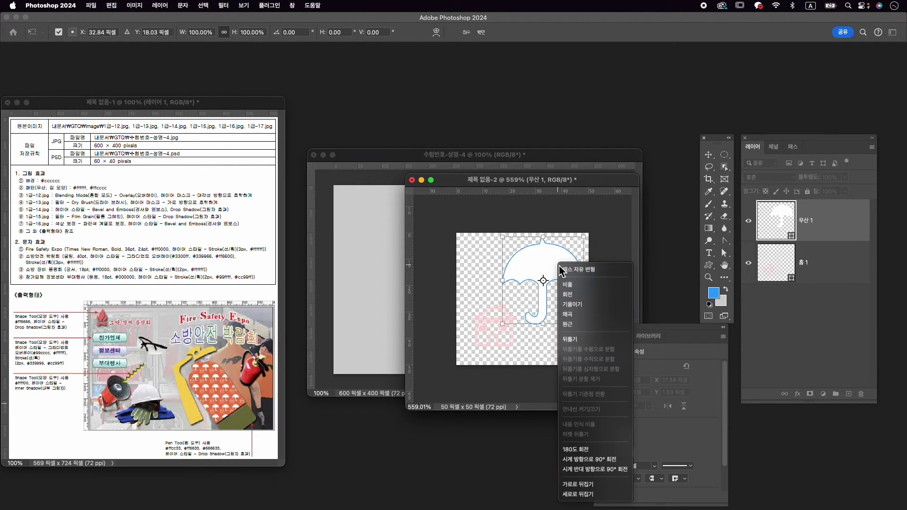
click(592, 486)
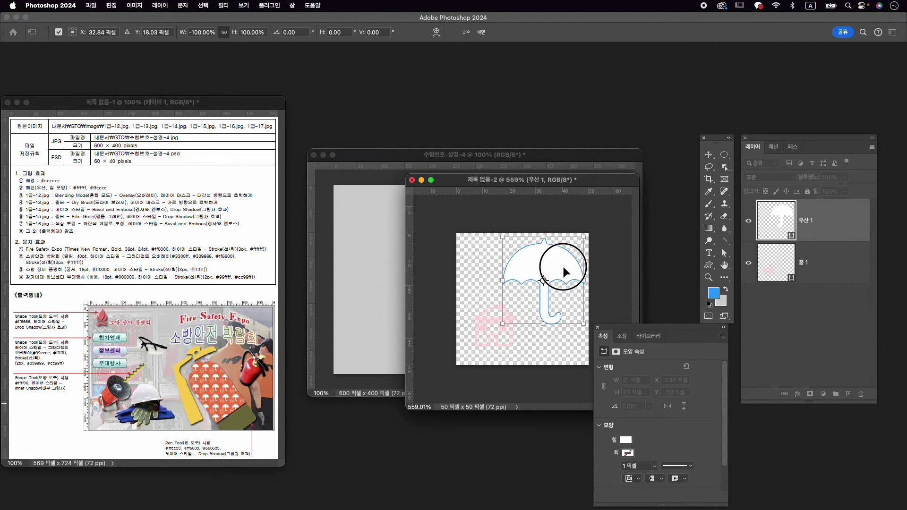
drag(562, 264, 555, 271)
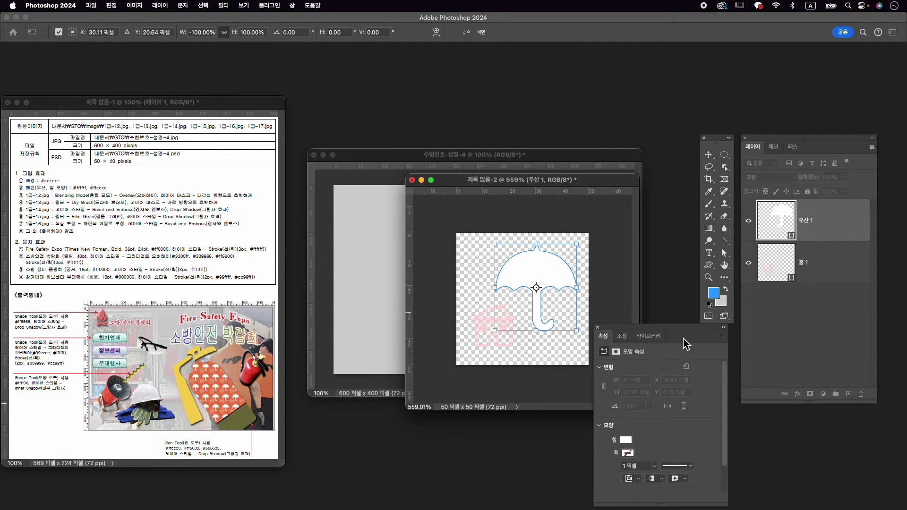
key(Return)
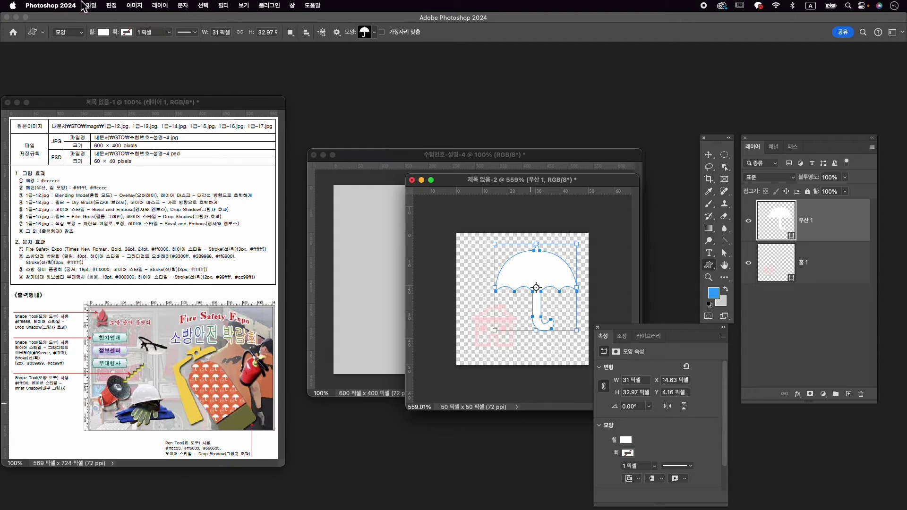
Define the umbrella-and-house artwork as a pattern named 우사.
click(112, 5)
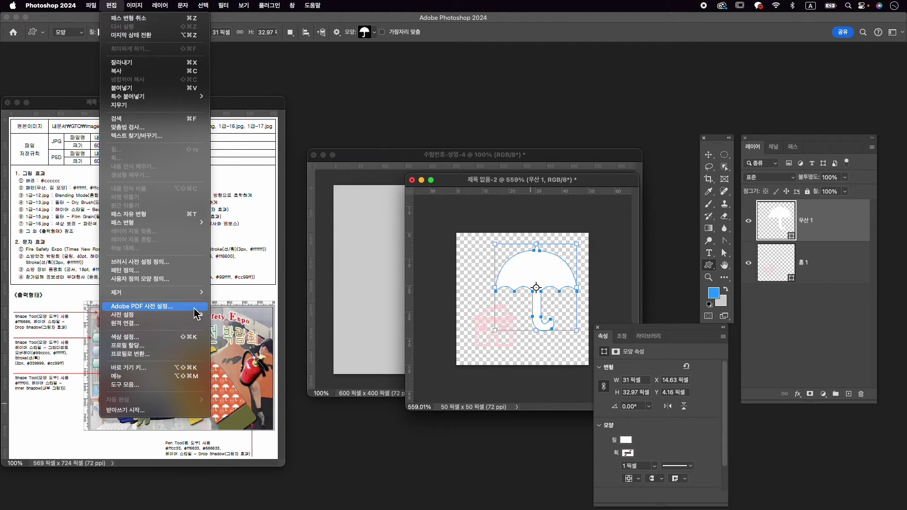
click(184, 271)
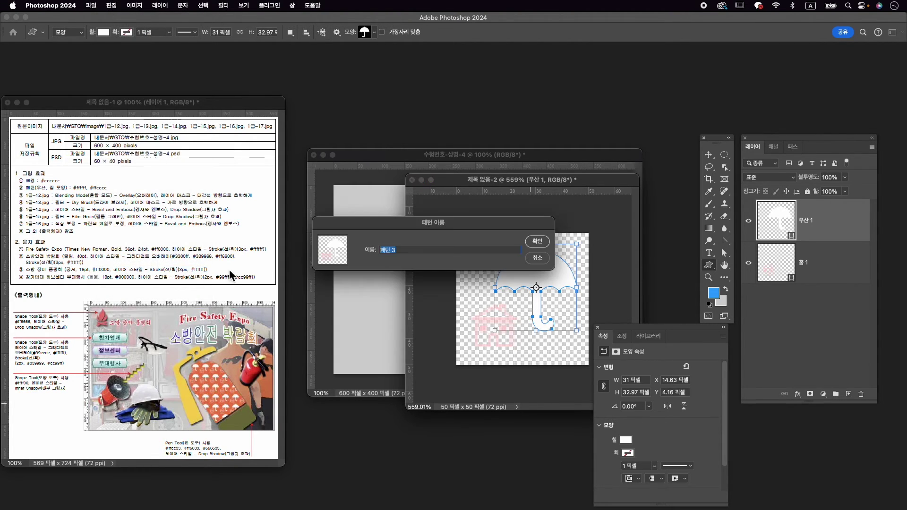
key(Caps_Lock)
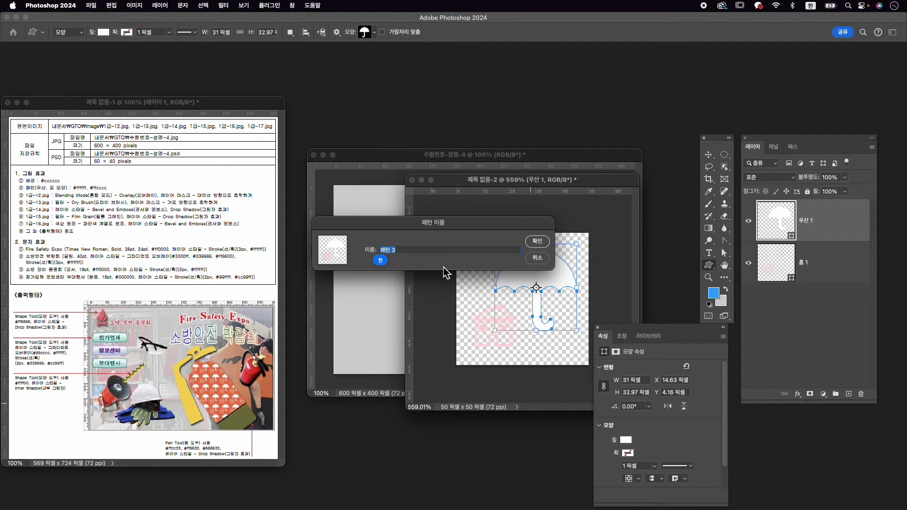
text(우사)
key(Return)
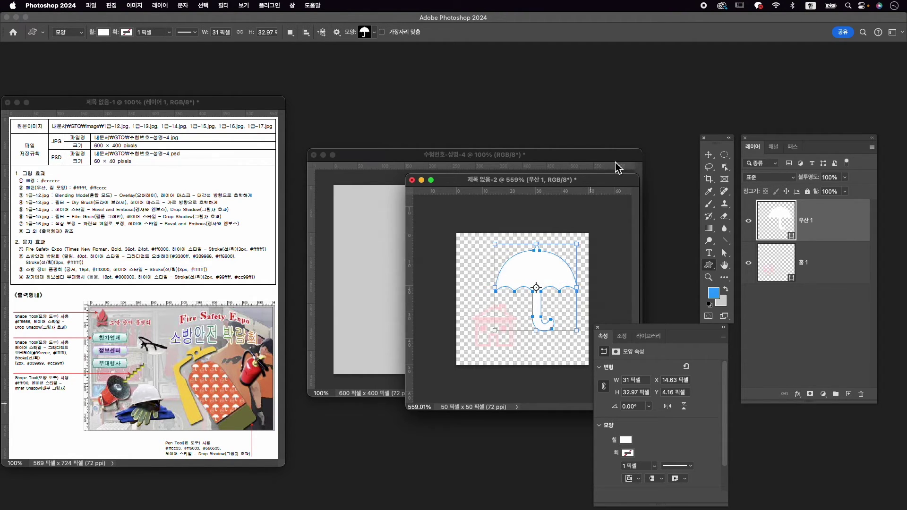
Move the pattern document's window clear of the 600 × 400 design and open 1급-12.jpg from the Image folder.
drag(460, 180, 408, 408)
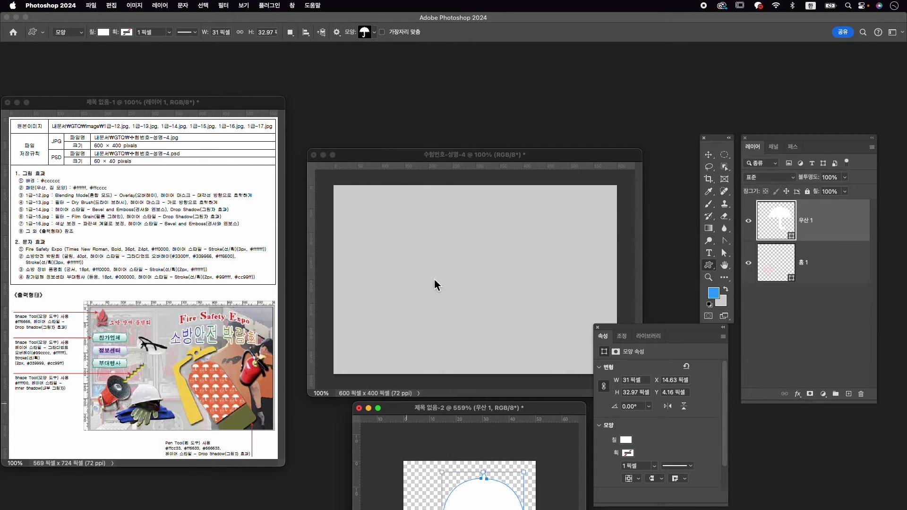
drag(450, 161, 445, 138)
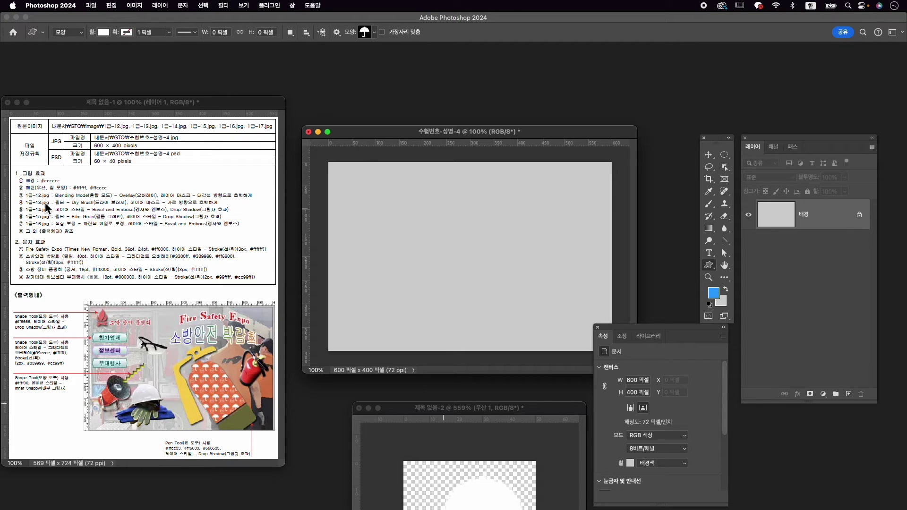
key(super+o)
click(502, 228)
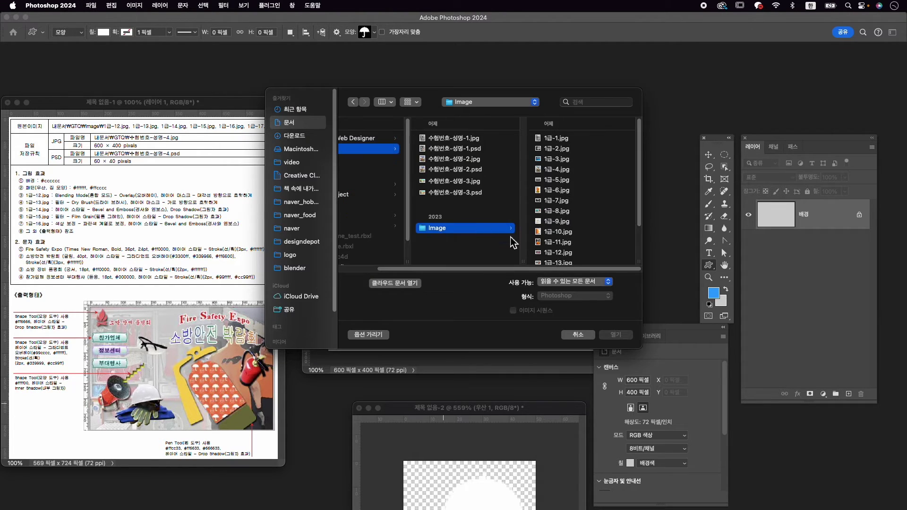
click(569, 253)
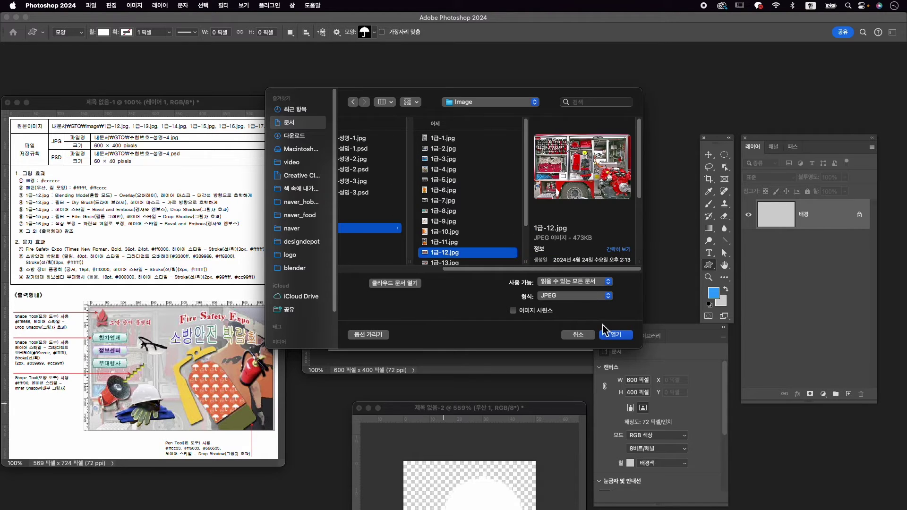
click(616, 336)
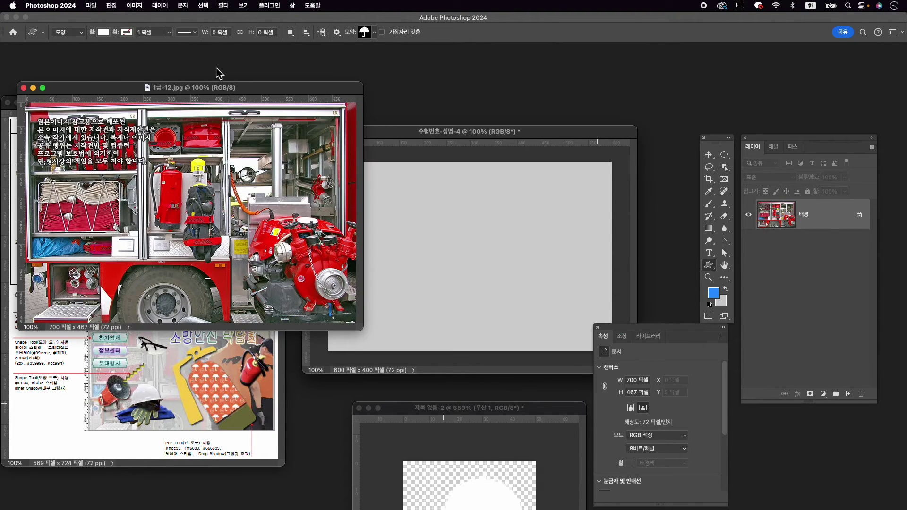
Copy the fire-truck photo into the 수험번호-성명-4 document and close 1급-12.jpg.
drag(241, 94, 359, 72)
key(v)
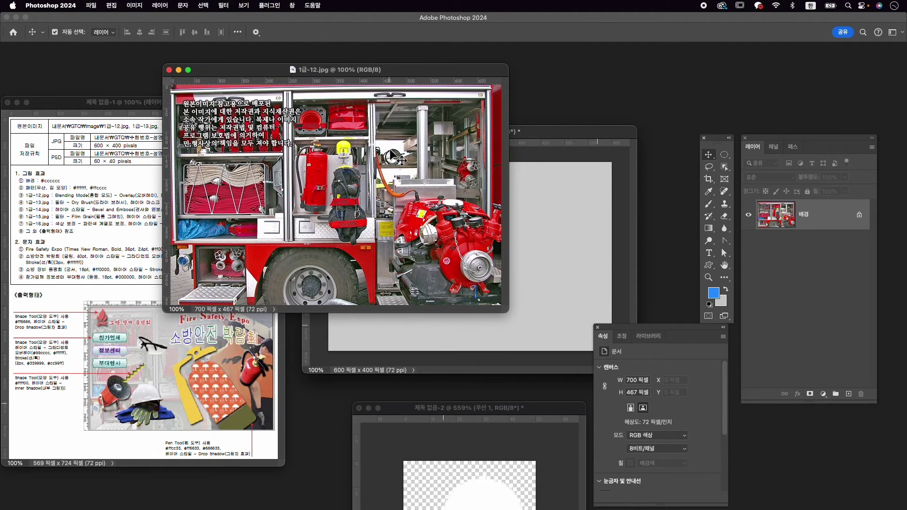
drag(457, 167, 553, 222)
click(169, 70)
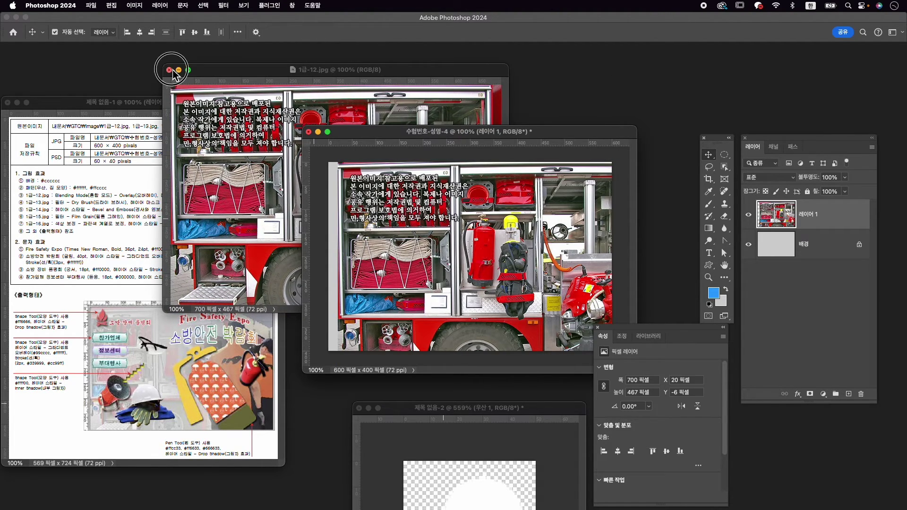
Rename the fire-truck photo's layer as 1-12.
double_click(808, 215)
text(1-12)
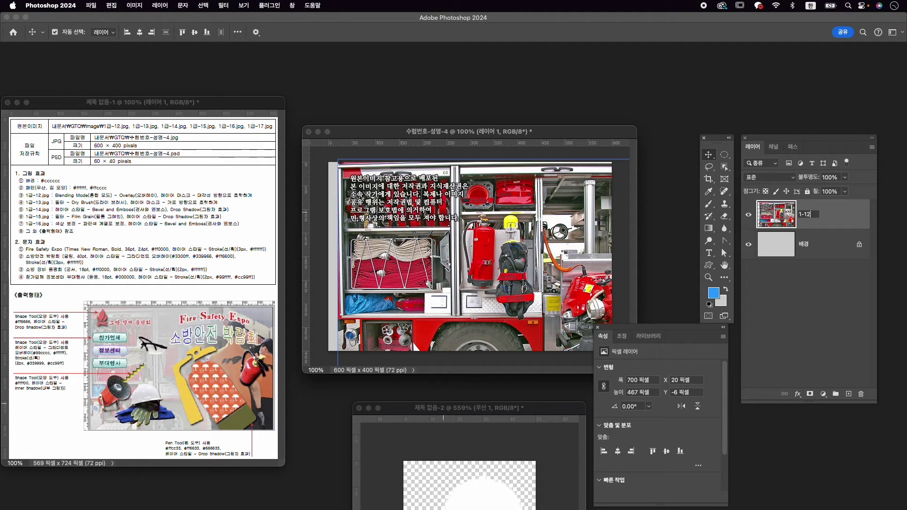
key(Return)
Scale the fire-truck photo to about 87% (611 × 407 px) and position it so it covers the whole canvas.
mouse_move(515, 267)
mouse_down()
mouse_move(494, 269)
mouse_move(504, 263)
mouse_move(506, 277)
mouse_up()
key(super+t)
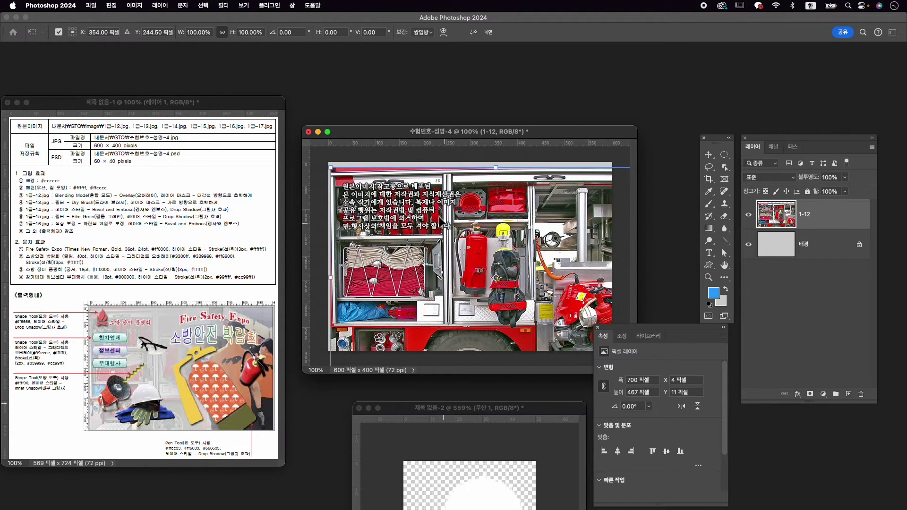
drag(396, 217, 384, 200)
key(super+z)
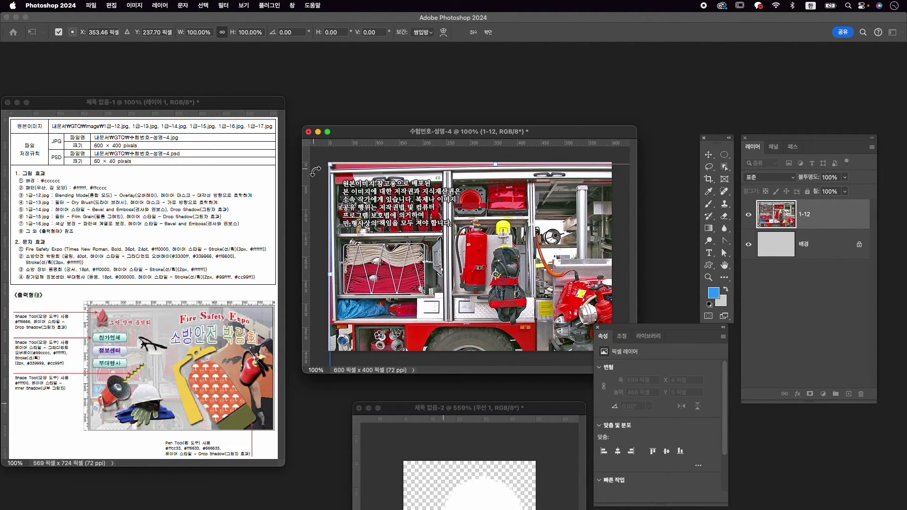
drag(330, 166, 377, 197)
drag(432, 244, 384, 211)
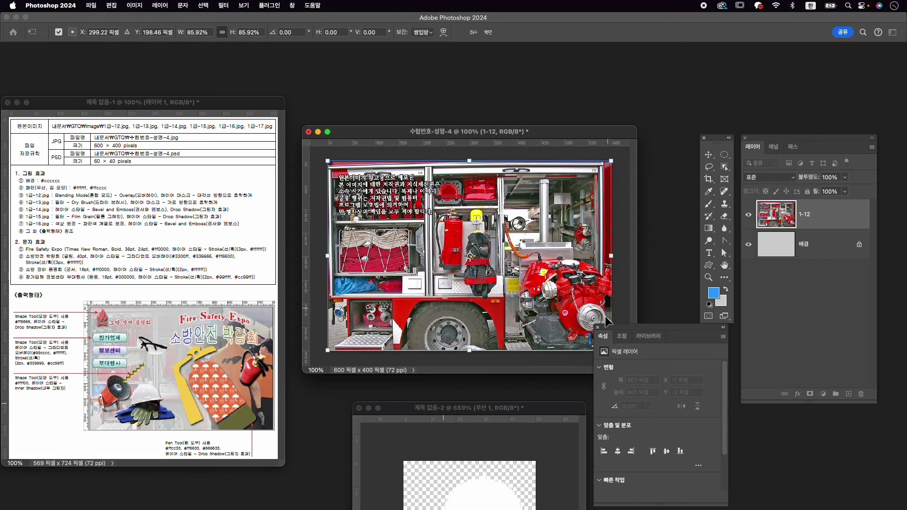
drag(613, 261, 617, 261)
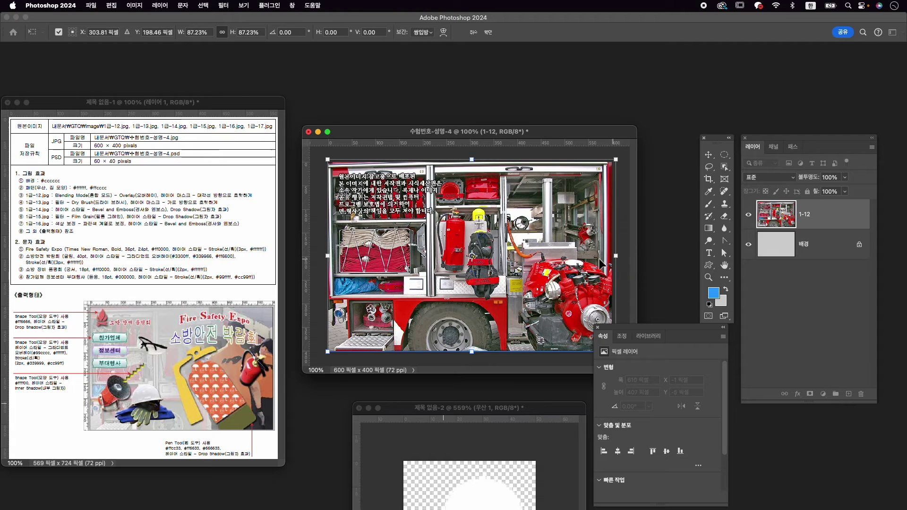
drag(557, 262, 555, 263)
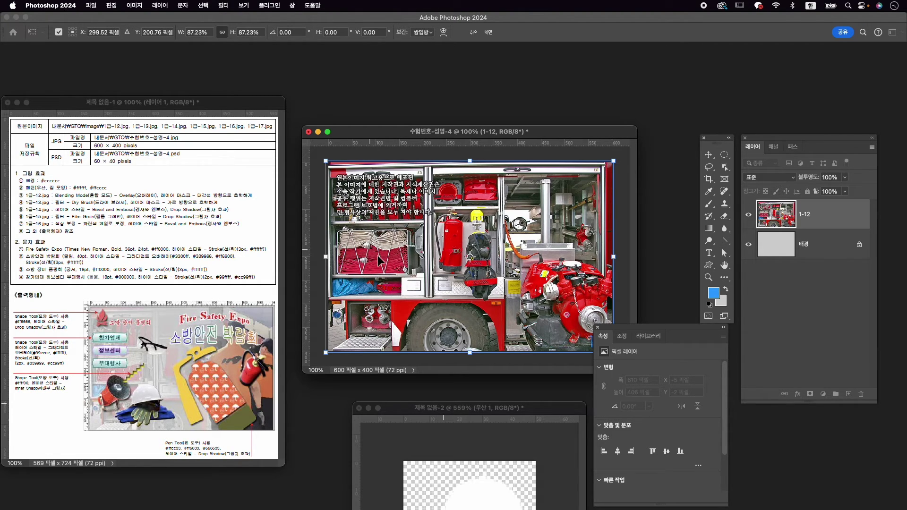
key(Return)
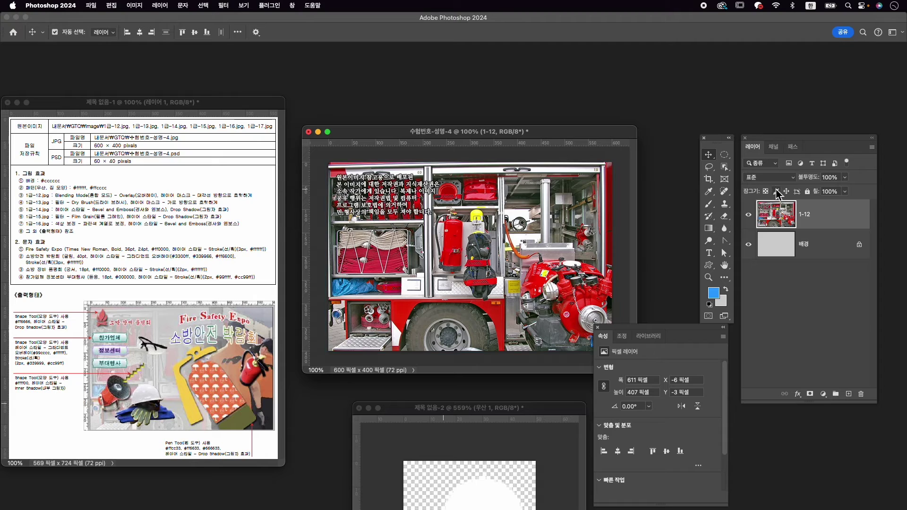
Set layer 1-12 to Overlay and add a layer mask with a diagonal gradient fading the photo out toward its upper-right corner.
click(777, 177)
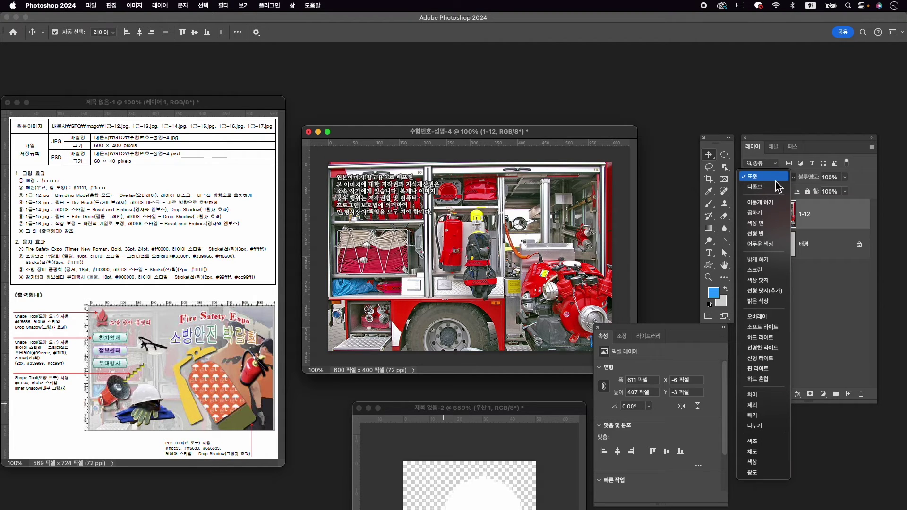
click(784, 316)
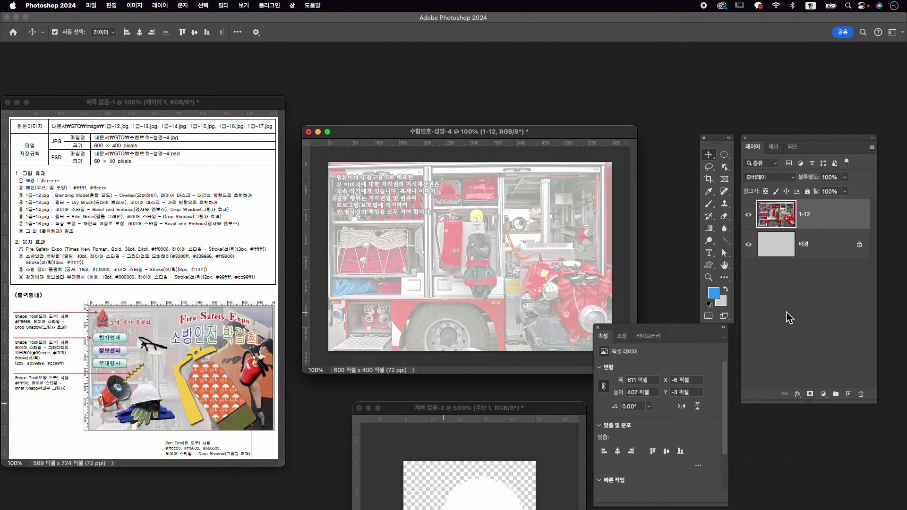
click(809, 394)
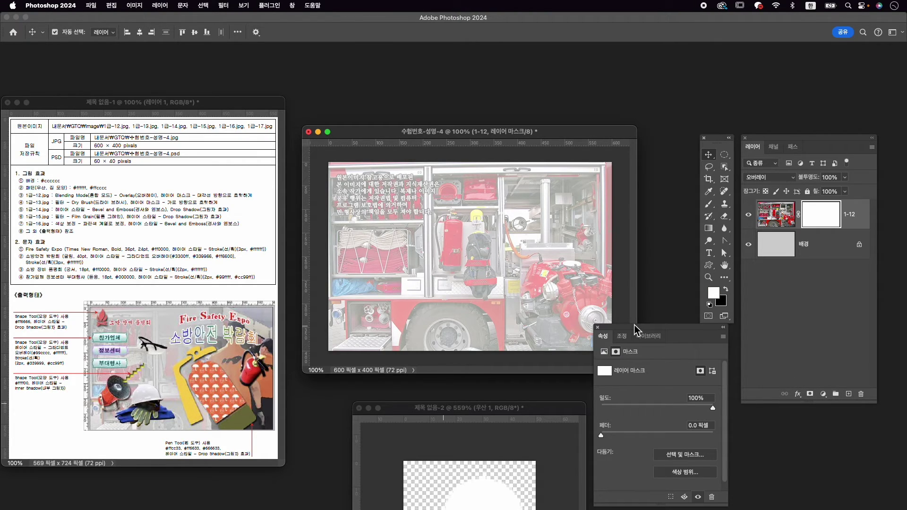
key(g)
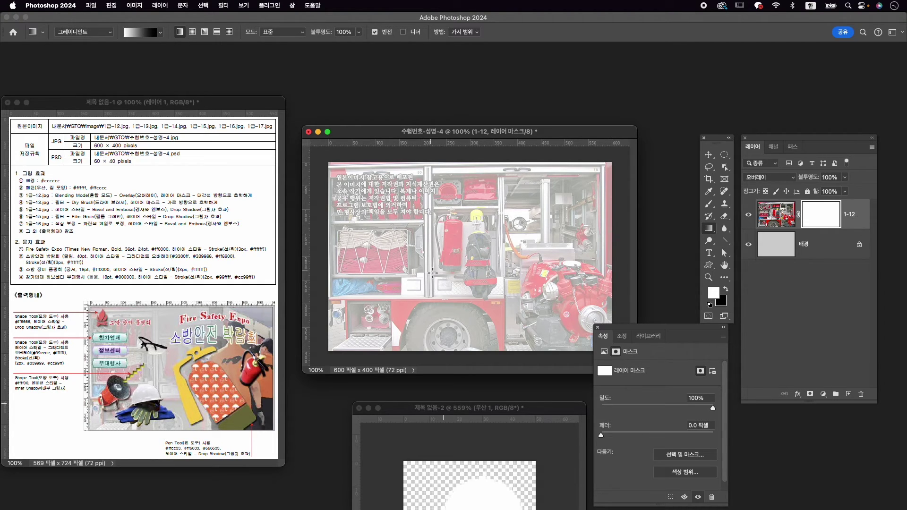
drag(430, 284, 557, 207)
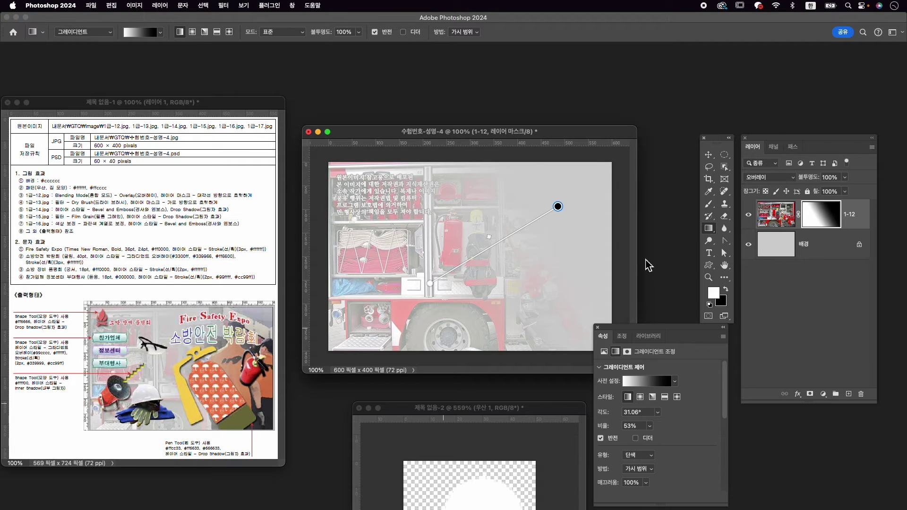
Open 1급-13.jpg from the Image folder and move its window clear of the exam sheet.
key(super+o)
click(586, 262)
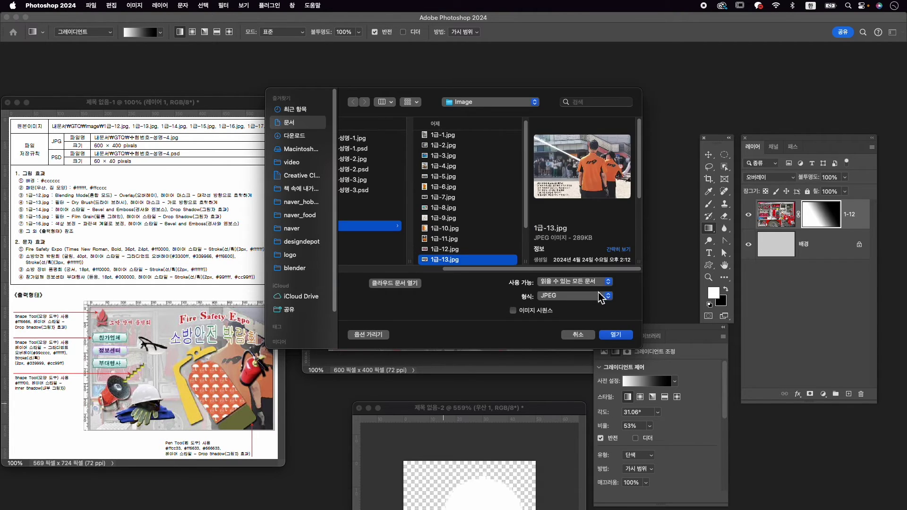
click(626, 333)
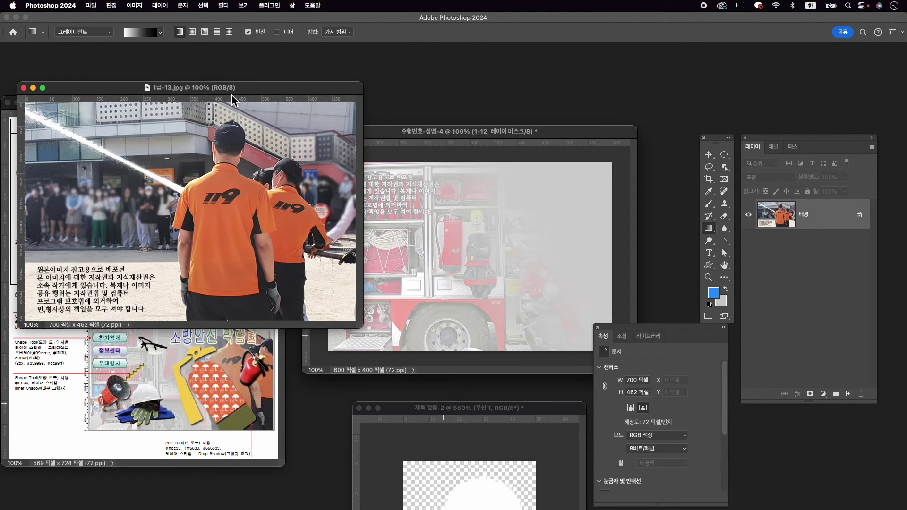
drag(233, 88, 489, 59)
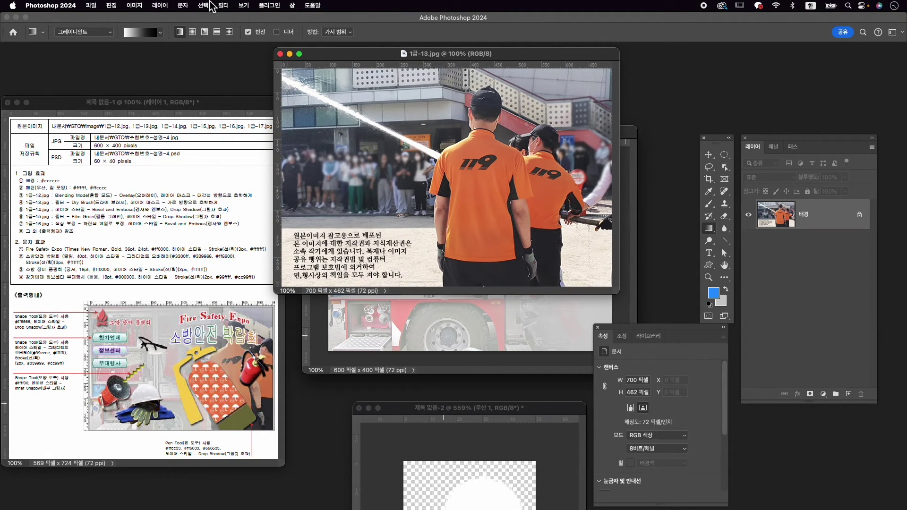
Apply the Dry Brush filter from the artistic effects to the firefighters photo.
click(227, 5)
click(245, 67)
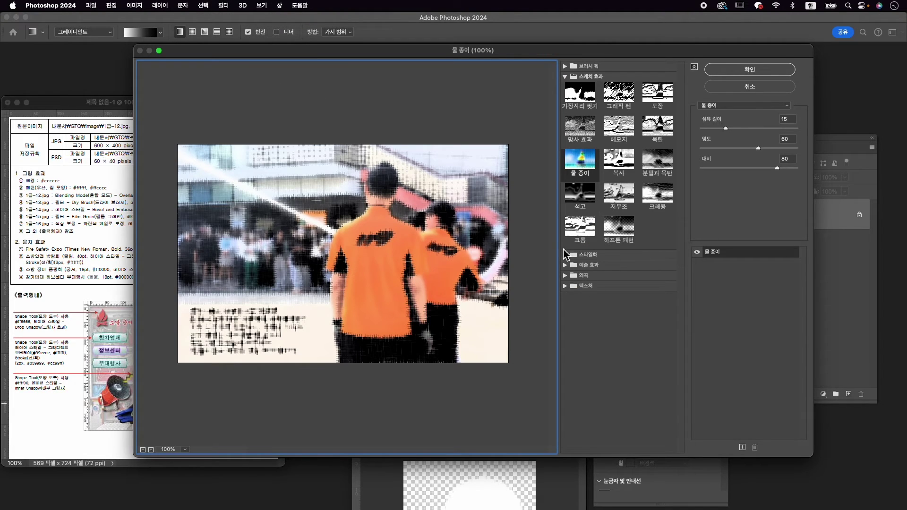
click(565, 67)
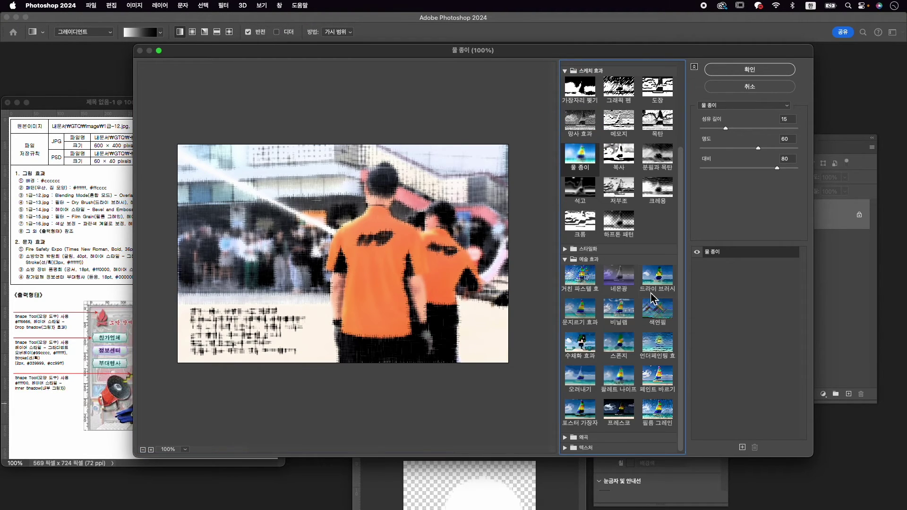
click(665, 278)
click(784, 69)
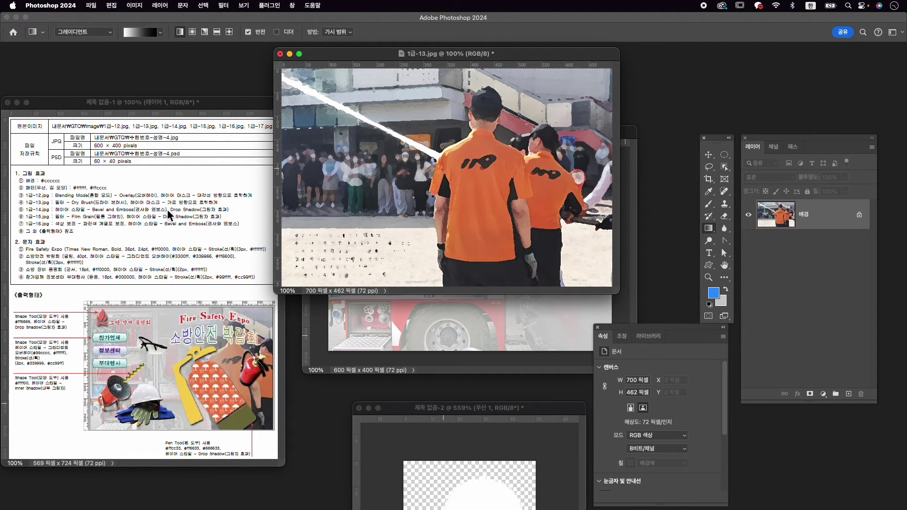
Copy the filtered firefighters photo into the 수험번호-성명-4 document and close 1급-13.jpg without saving.
key(v)
drag(470, 208, 505, 323)
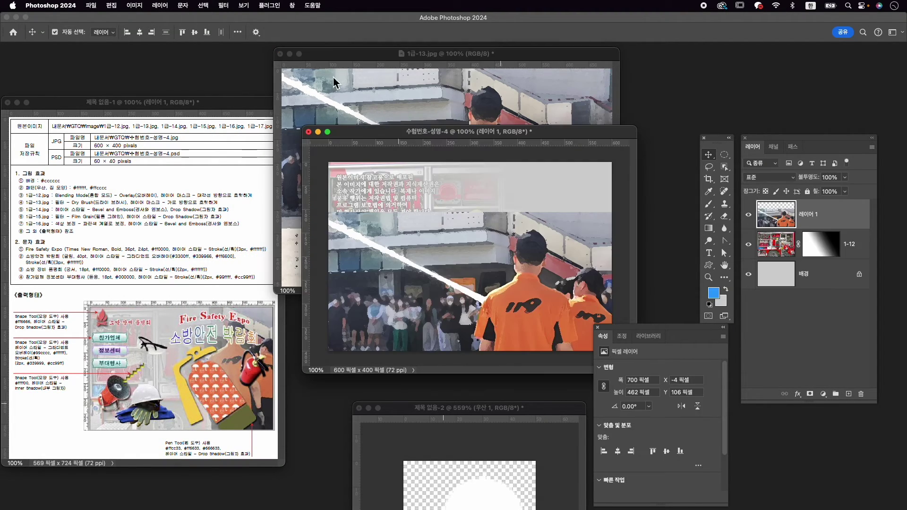
click(280, 53)
click(501, 208)
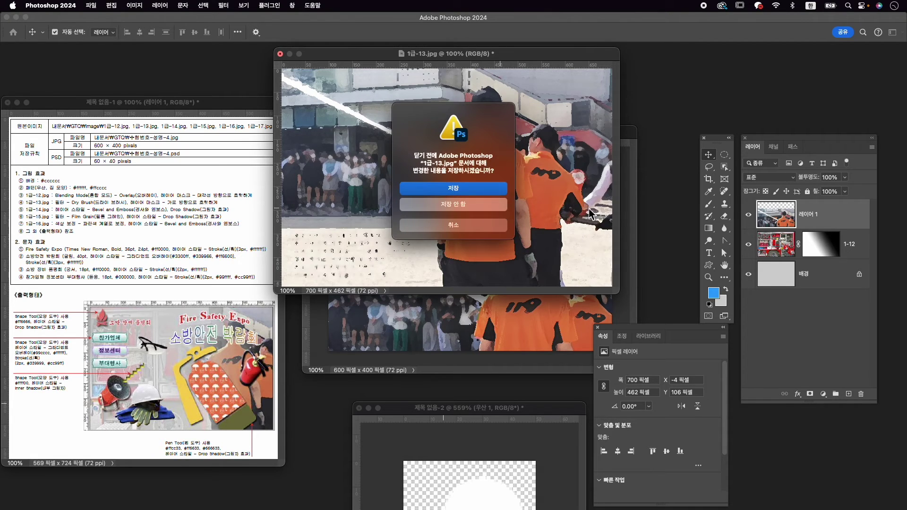
Rename the firefighters photo's layer as 1-13.
double_click(816, 215)
text(1-13)
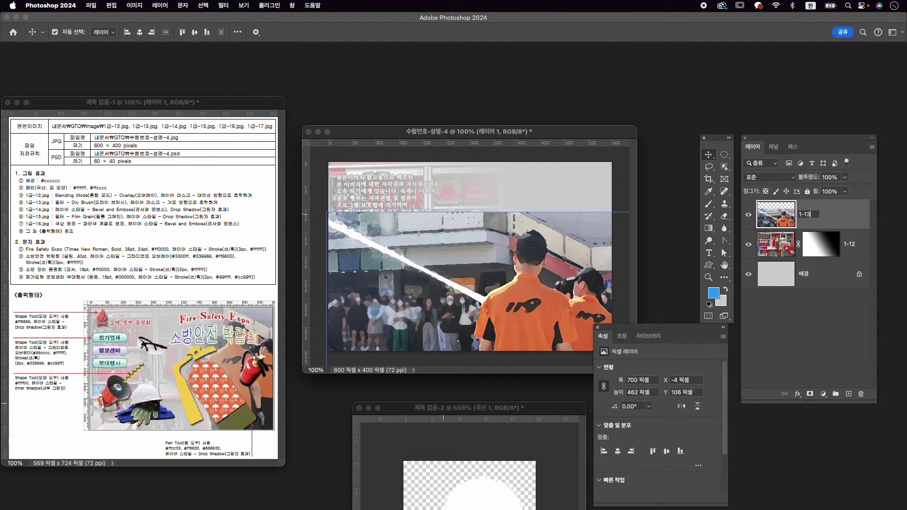
key(Return)
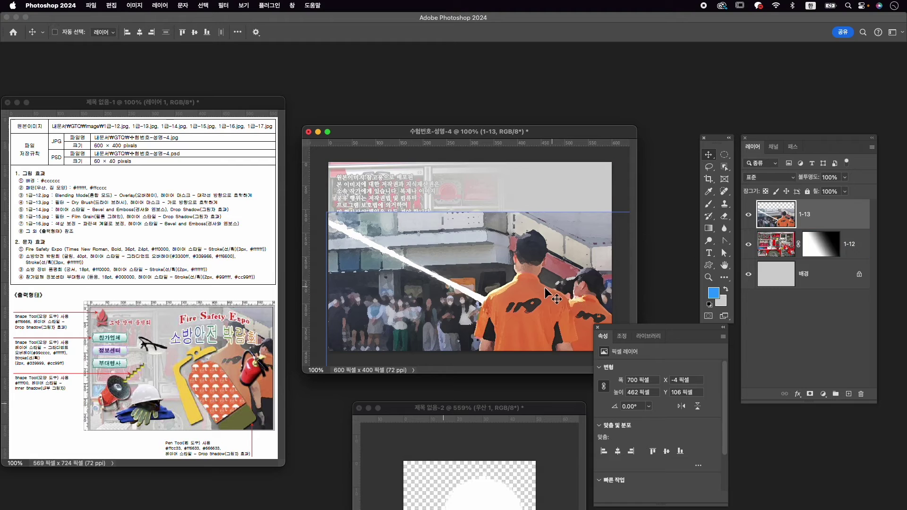
Scale the firefighters photo to about 87% (608 × 401 px) and place it at X 113, Y 0 px.
key(ctrl+t)
drag(542, 287, 508, 222)
drag(465, 156, 465, 185)
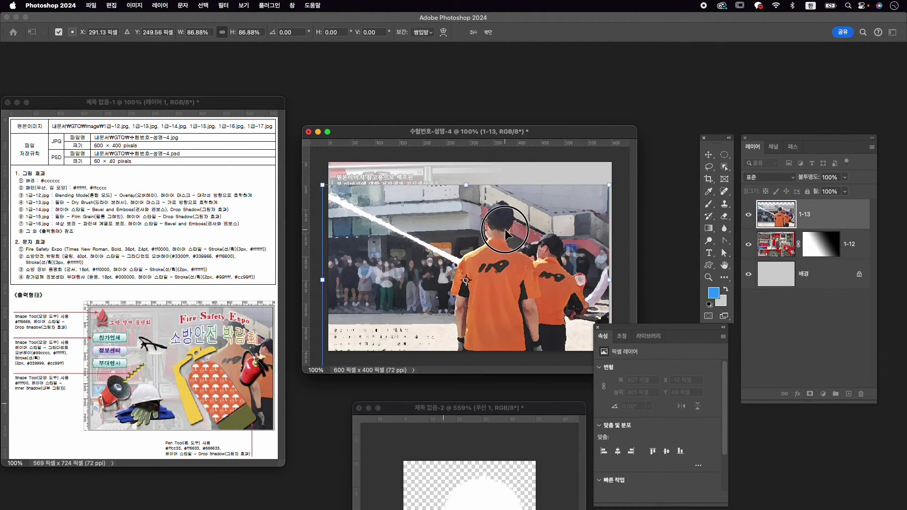
drag(505, 230, 507, 207)
drag(548, 266, 604, 267)
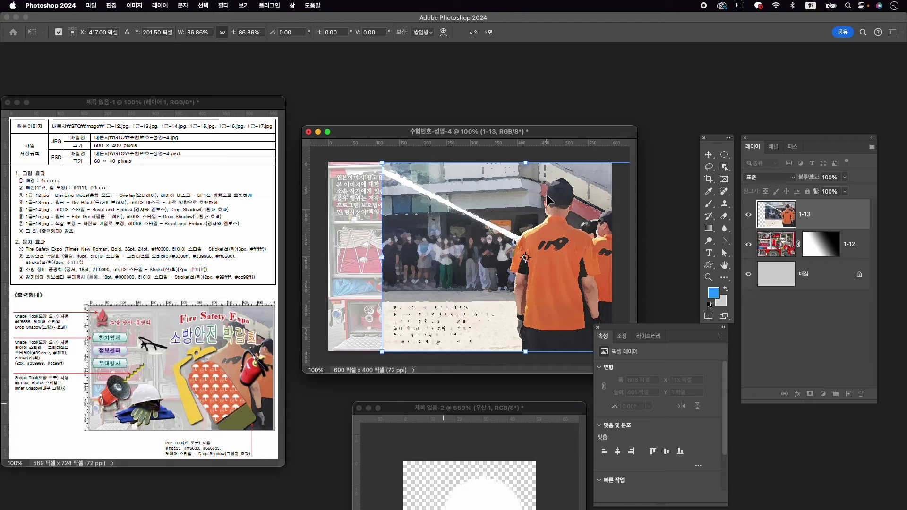
key(Return)
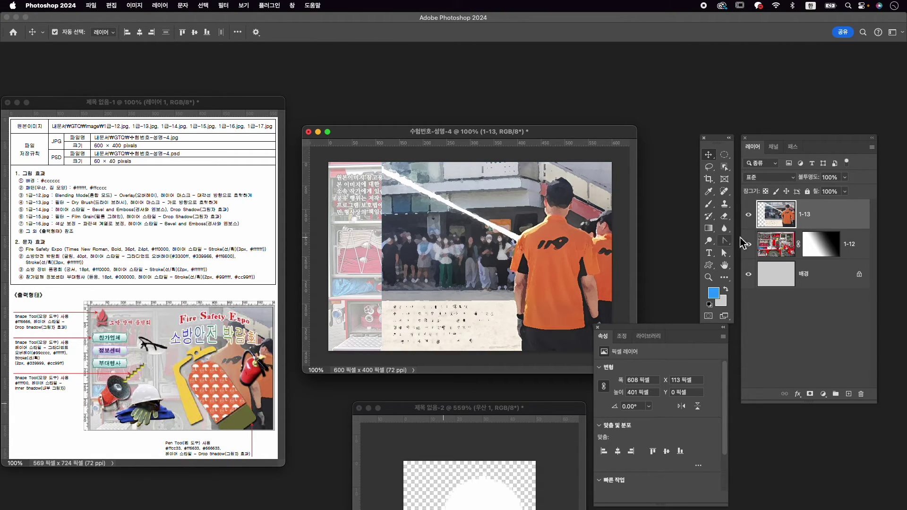
Add a layer mask to layer 1-13 with a horizontal gradient fading the photo out to the left of the front firefighter.
click(810, 395)
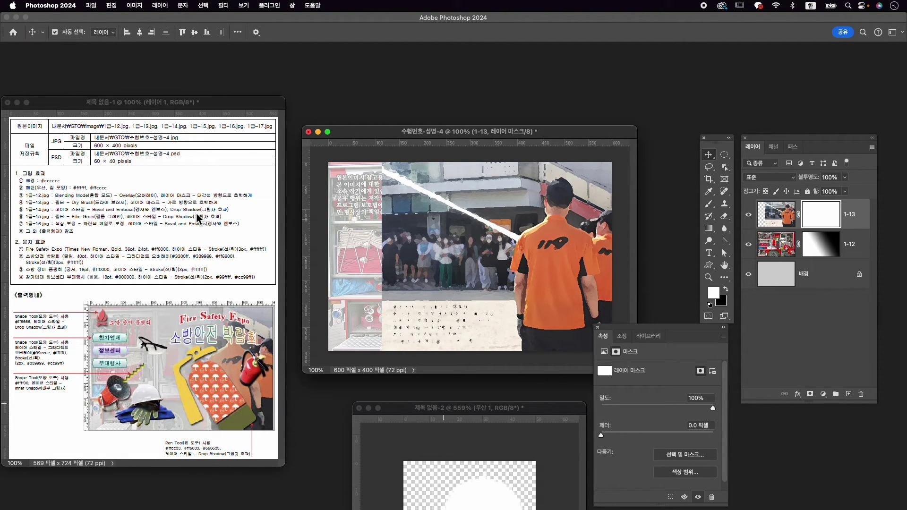
key(g)
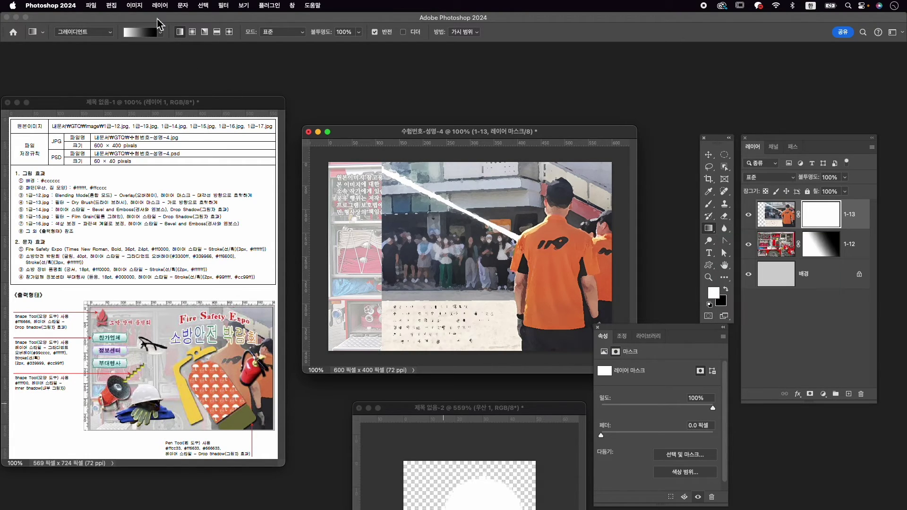
drag(537, 261, 443, 255)
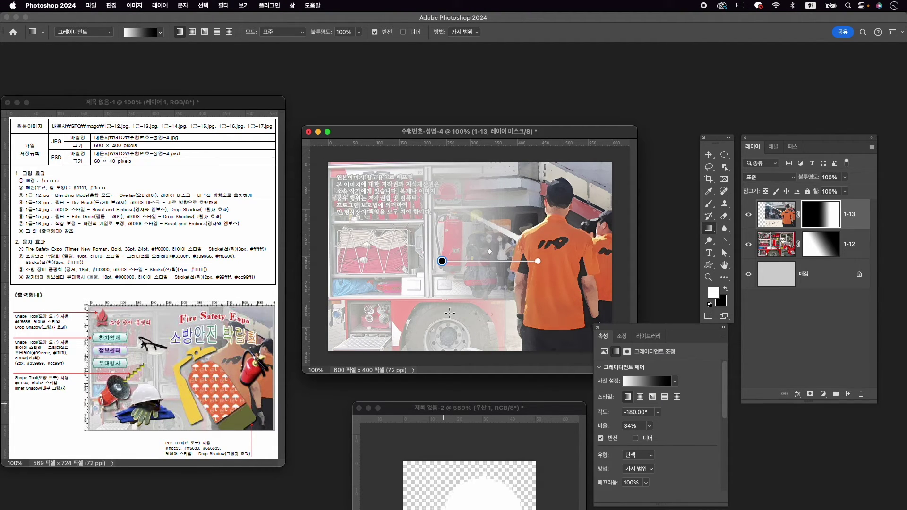
Open 1급-14.jpg from the Image folder and move its window clear of the exam sheet.
key(super+o)
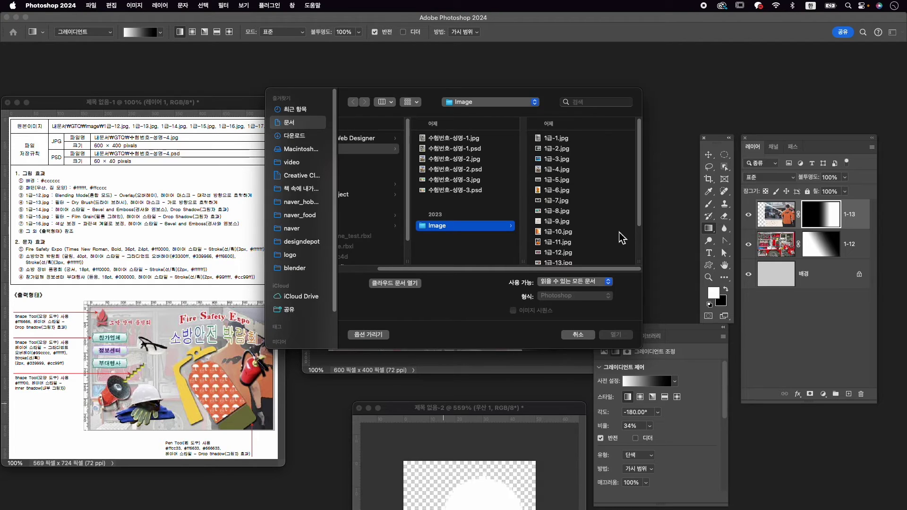
scroll(614, 238, down, 1)
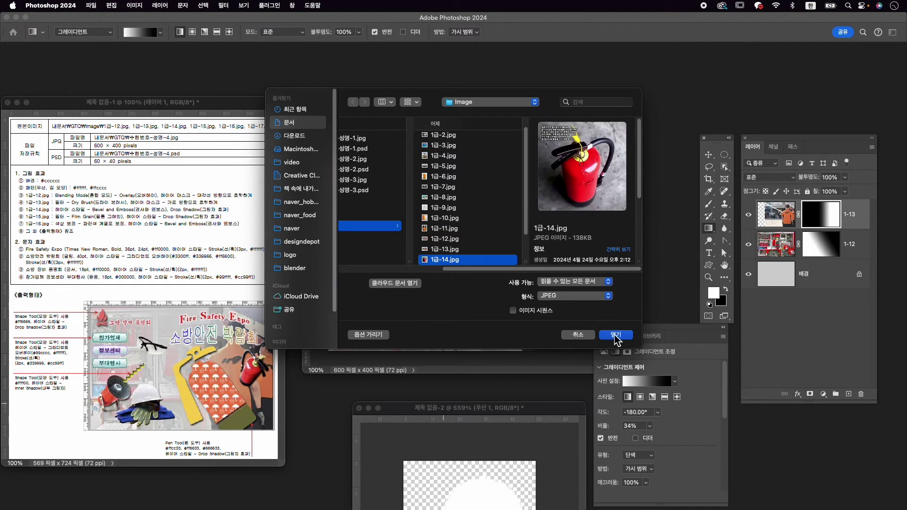
click(615, 334)
click(164, 90)
drag(164, 89, 494, 94)
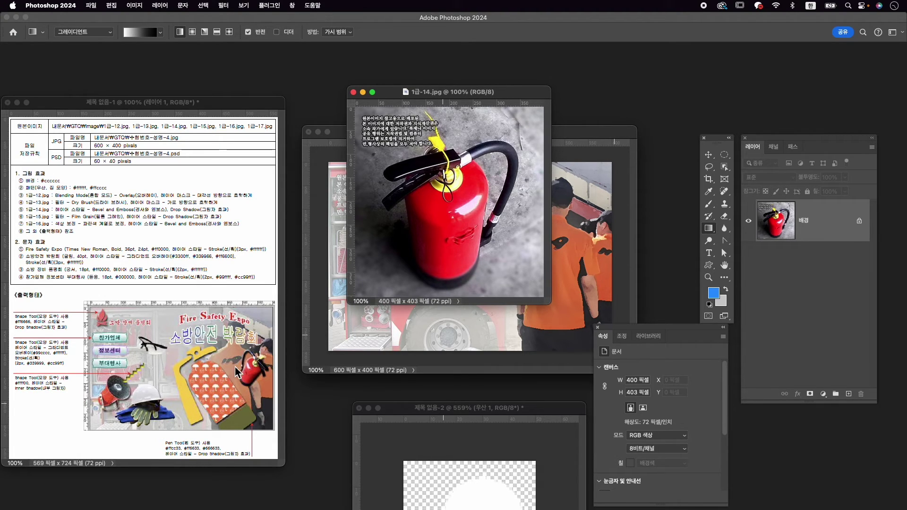
Select the fire extinguisher in 1급-14.jpg with the Object Selection tool.
click(724, 167)
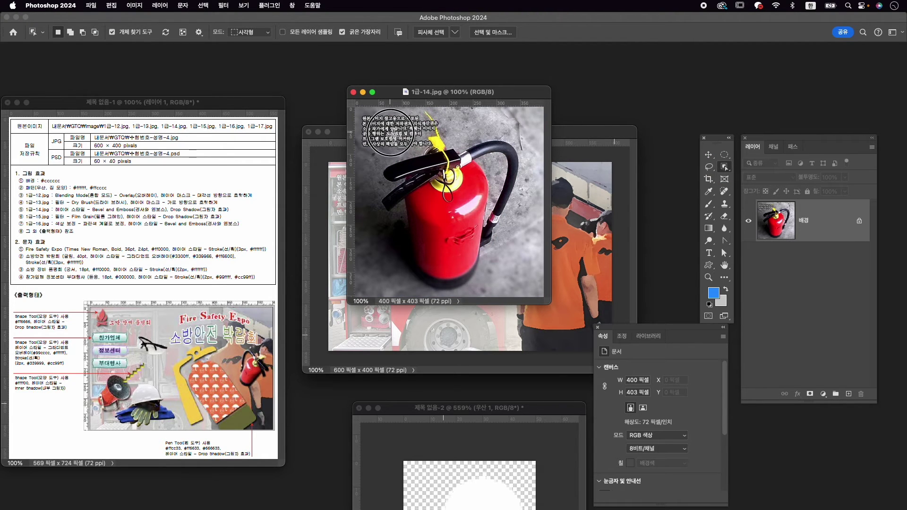
drag(389, 133, 515, 266)
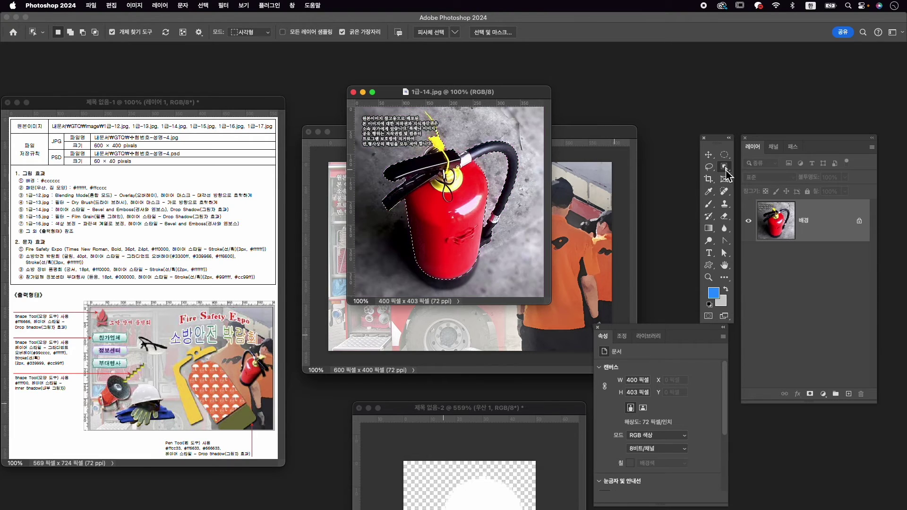
Extend the extinguisher selection along its thin yellow tie using the Quick Selection tool with a 1 px brush.
right_click(728, 169)
click(760, 175)
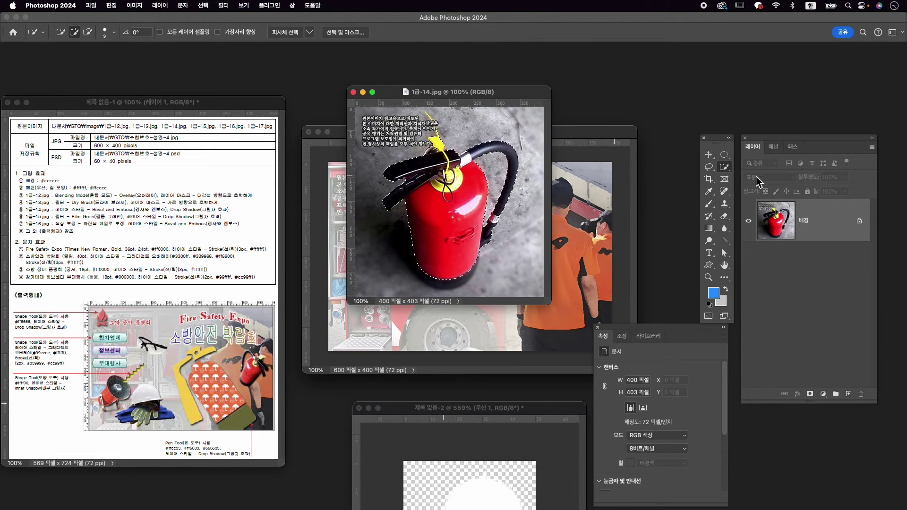
scroll(431, 133, up, 3)
scroll(431, 132, up, 5)
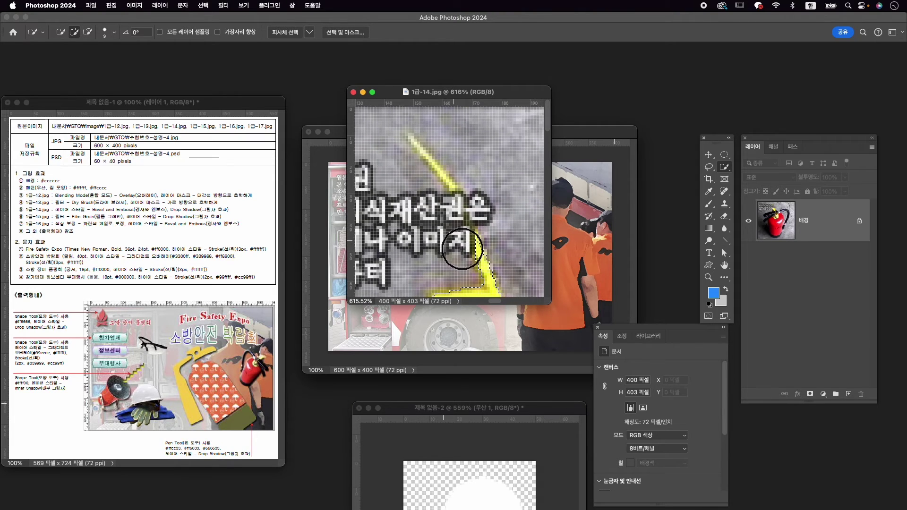
key(bracketleft)
key(bracketleft)
key(bracketleft)
key(bracketleft)
key(bracketleft)
key(bracketleft)
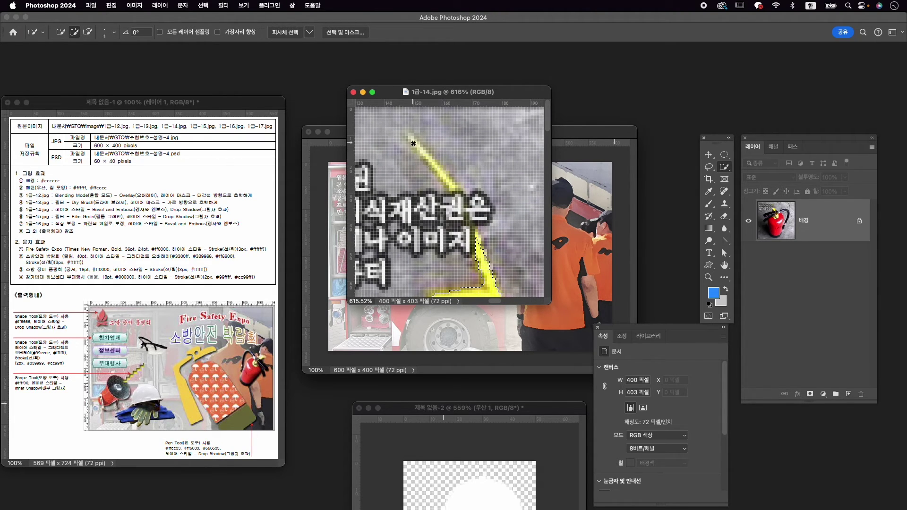
mouse_move(410, 139)
mouse_down()
mouse_move(466, 209)
mouse_move(474, 235)
mouse_move(489, 233)
mouse_move(468, 198)
mouse_move(458, 221)
mouse_up()
click(448, 209)
alt+click(461, 220)
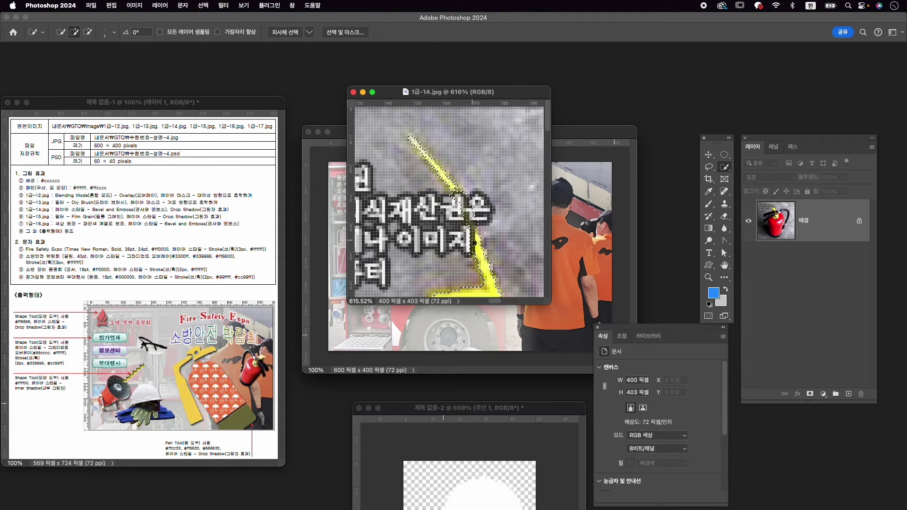
mouse_move(485, 266)
mouse_down()
mouse_move(479, 255)
mouse_move(489, 284)
mouse_up()
scroll(493, 238, down, 10)
scroll(492, 238, down, 4)
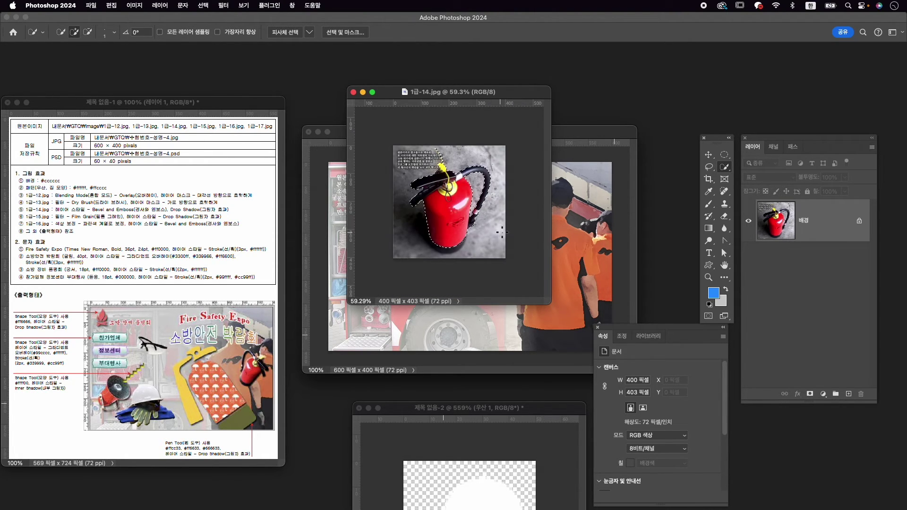
Mask the photo to the selected extinguisher, copy it onto the 수험번호-성명-4 canvas, and close 1급-14.jpg without saving.
click(810, 393)
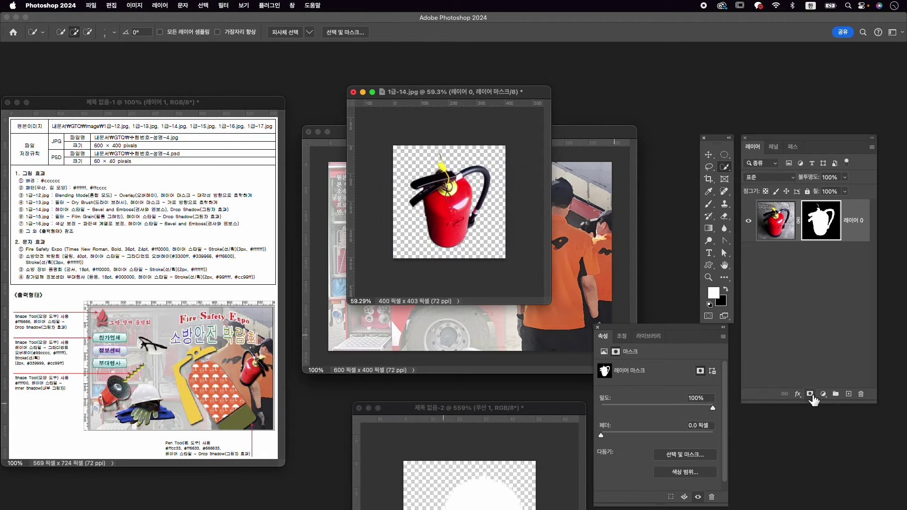
key(v)
drag(452, 202, 523, 254)
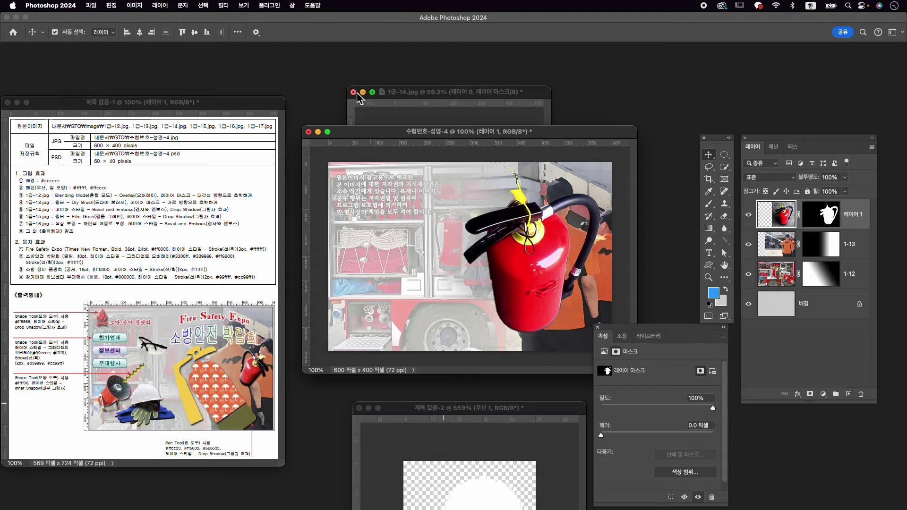
click(353, 91)
click(481, 213)
Scale the extinguisher down to about 51% over the front firefighter and flip it horizontally.
key(super+t)
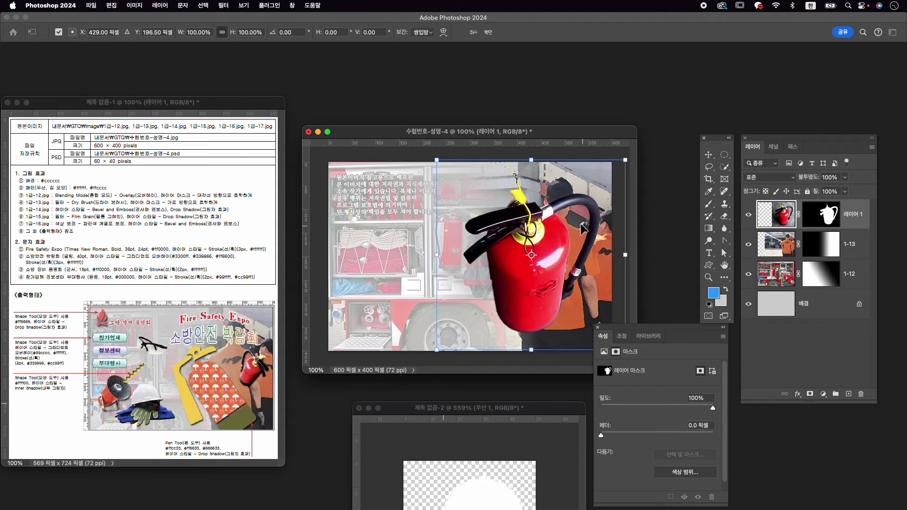
drag(437, 164, 484, 210)
drag(533, 233, 559, 226)
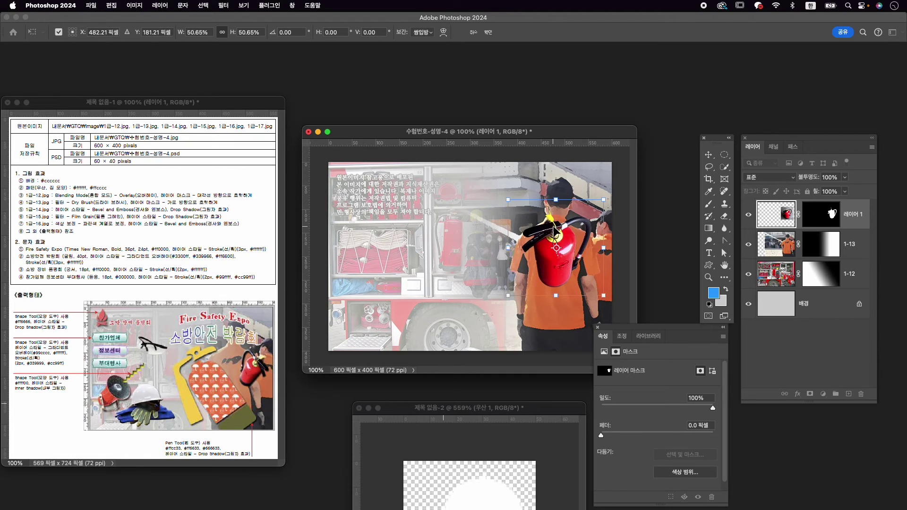
right_click(571, 231)
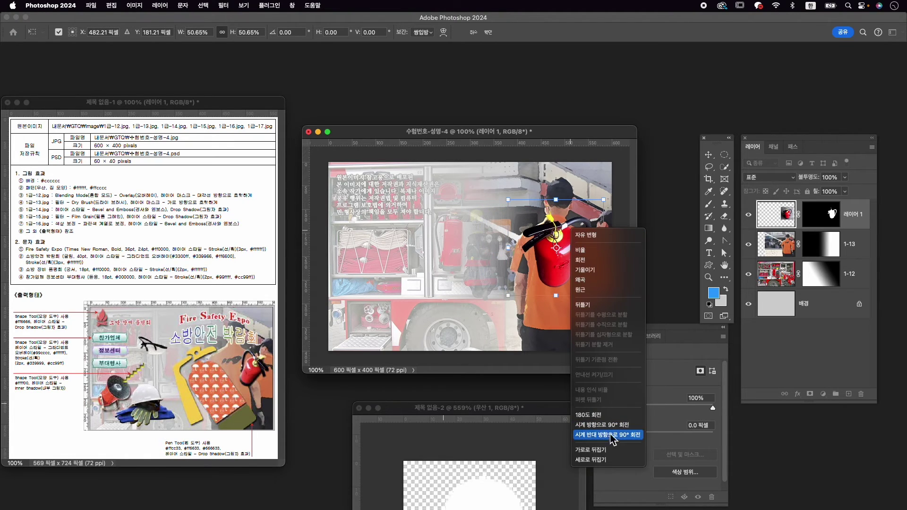
click(613, 450)
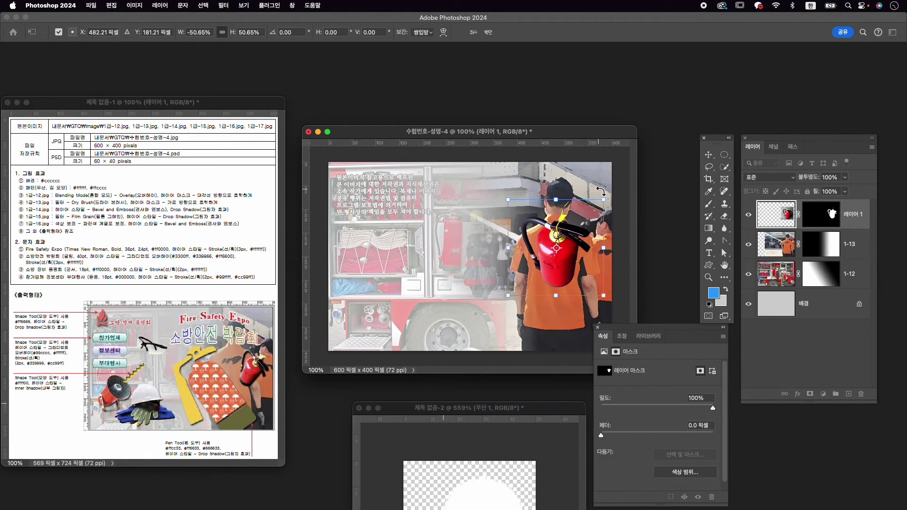
Tilt the extinguisher clockwise to an angle value of -142.89°, scale it to about 35.5% and centre it at about X 540, Y 191 px.
drag(601, 191, 641, 223)
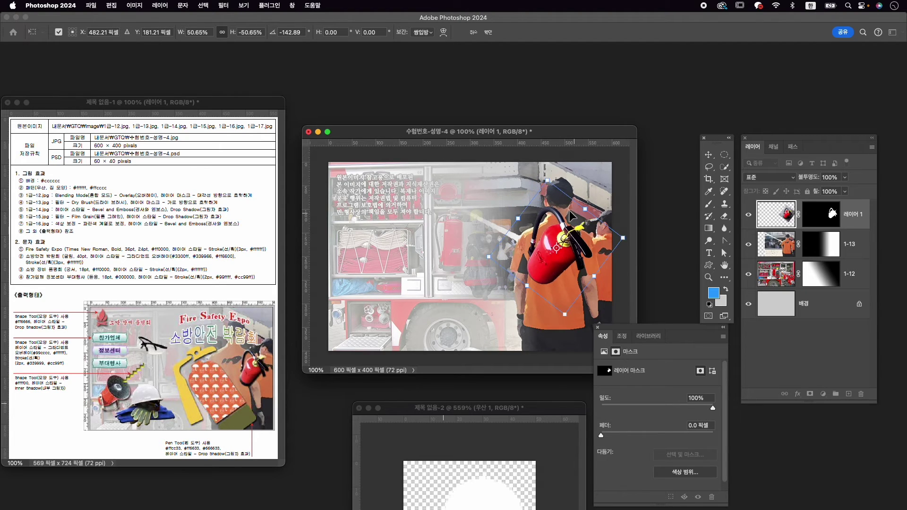
drag(551, 181, 550, 198)
drag(563, 239, 593, 244)
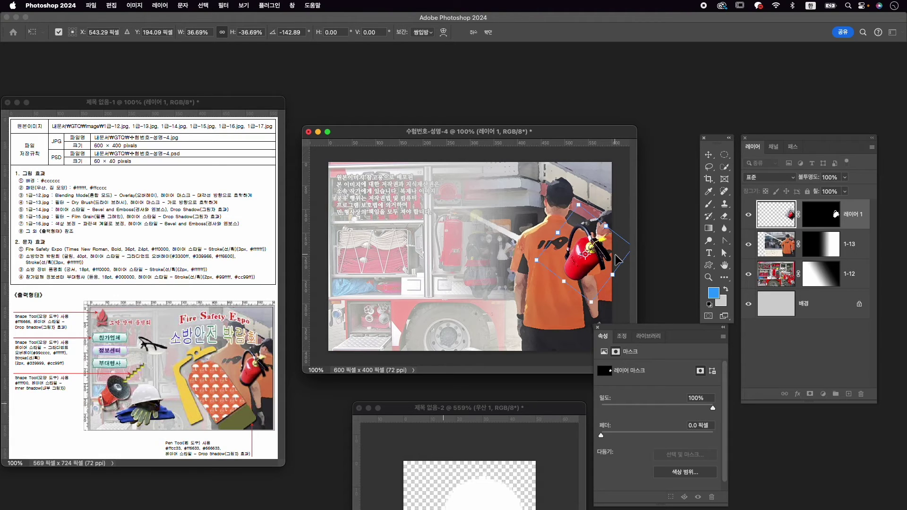
drag(594, 303, 594, 299)
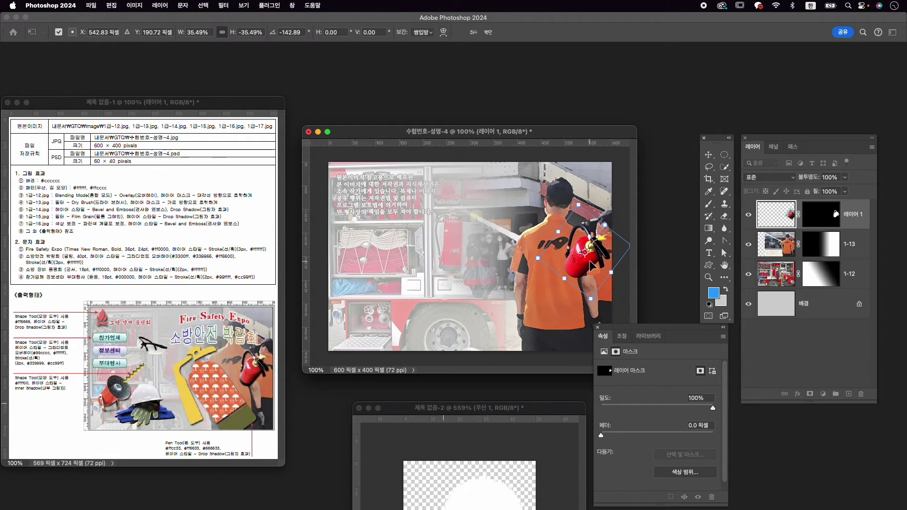
key(Left)
key(Left)
key(Left)
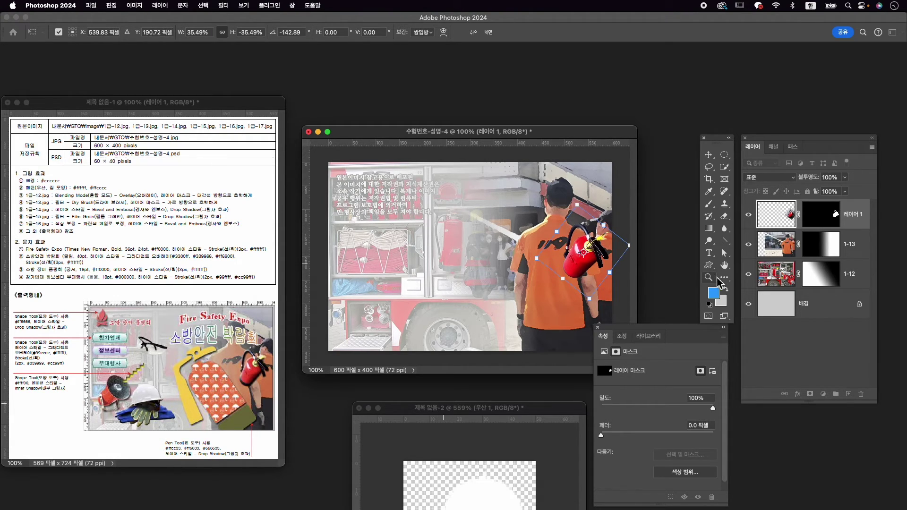
key(Return)
Rename the extinguisher layer 1-14 and give it Bevel and Emboss and Drop Shadow layer styles.
double_click(857, 215)
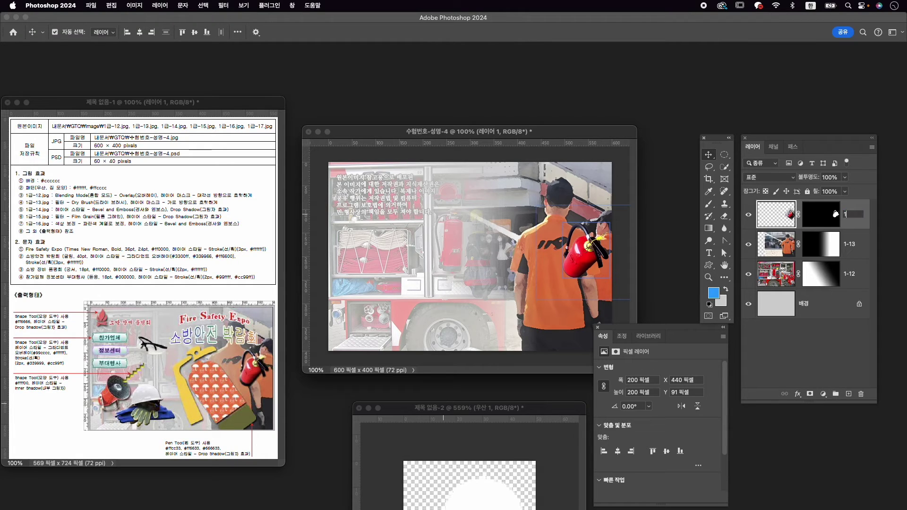
key(Return)
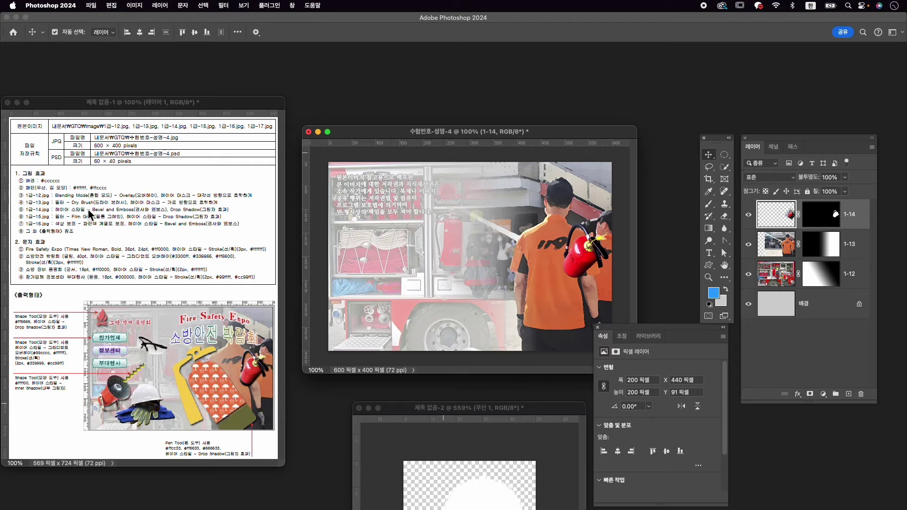
click(797, 394)
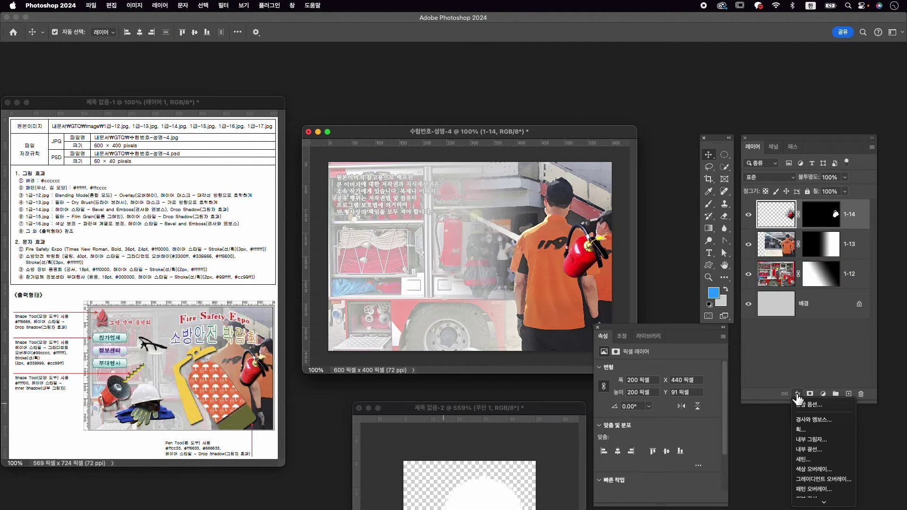
click(827, 420)
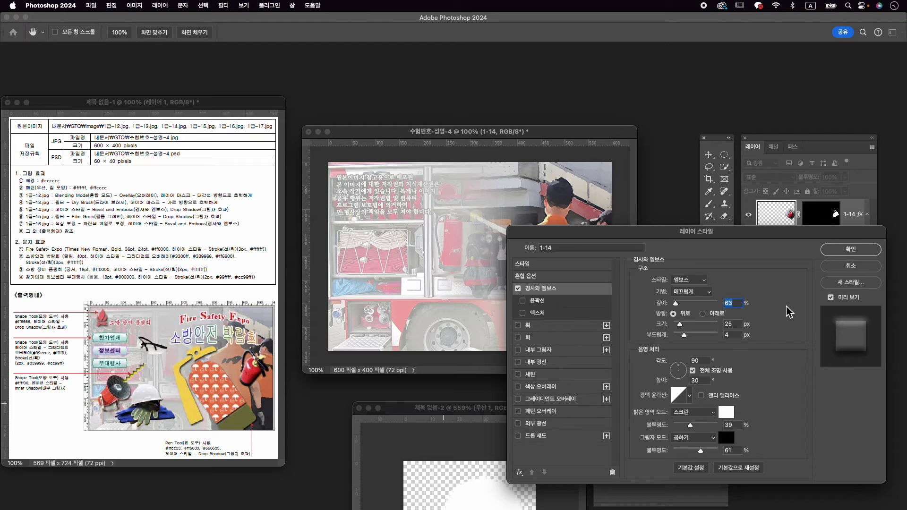
click(538, 436)
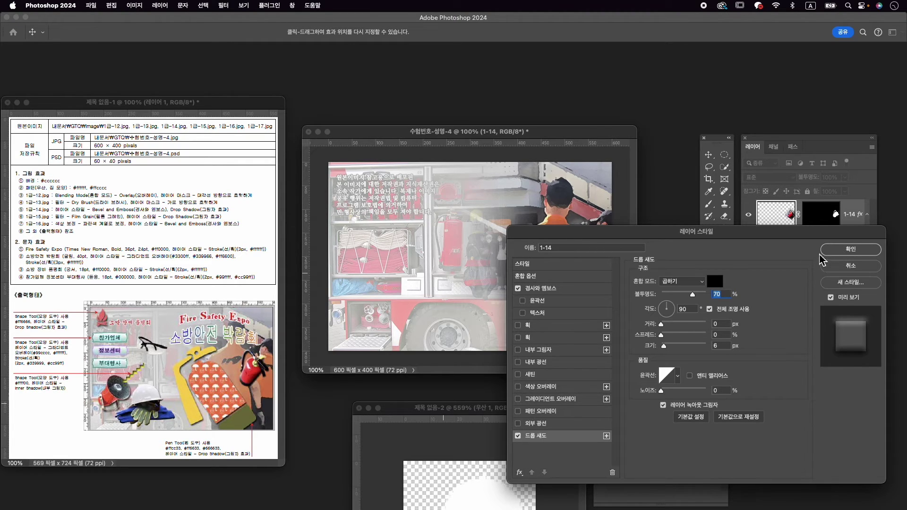
click(835, 251)
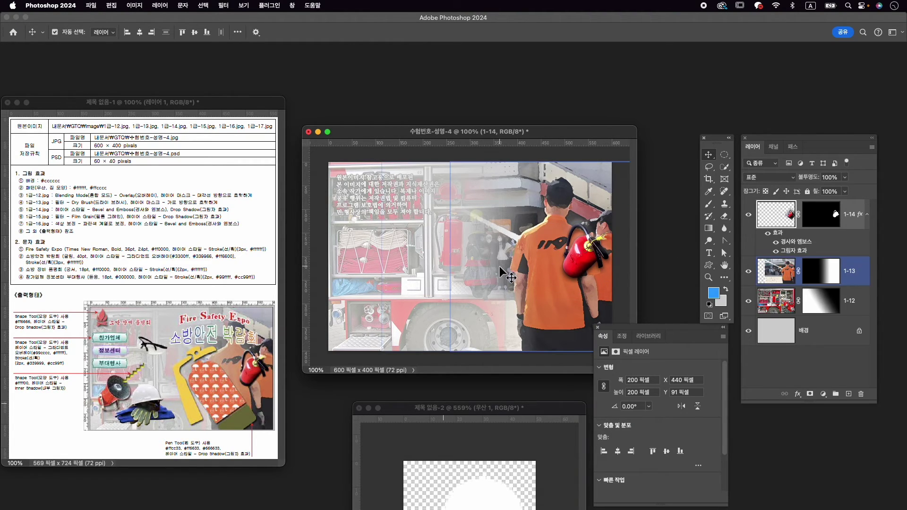
Open 1급-15.jpg from the Image folder and move its window clear of the exam sheet.
key(super+o)
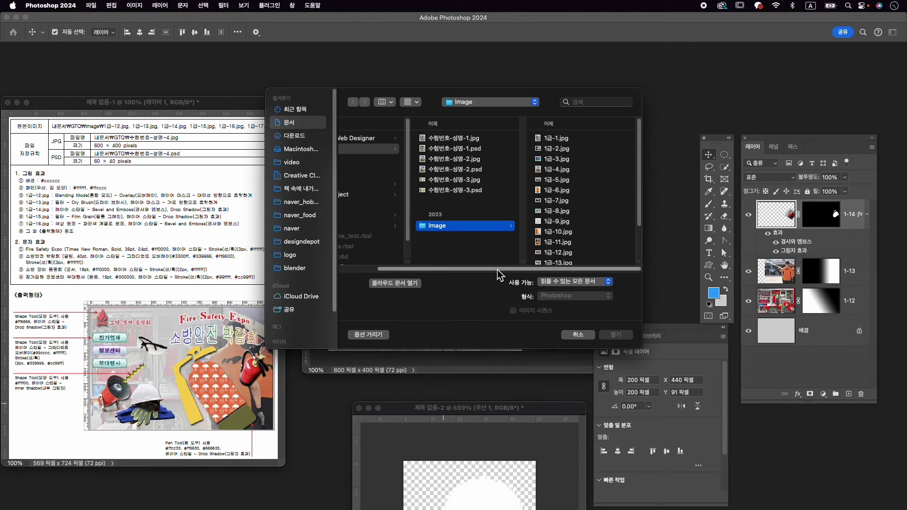
click(575, 237)
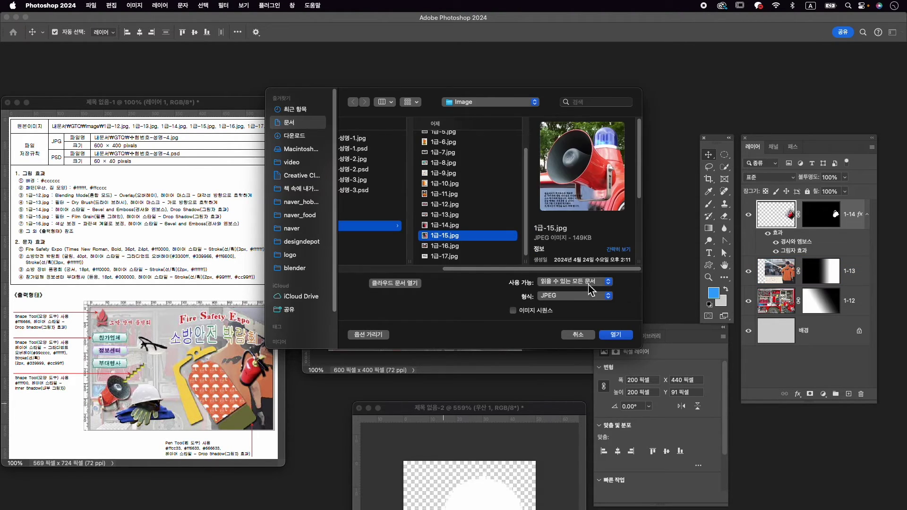
click(616, 334)
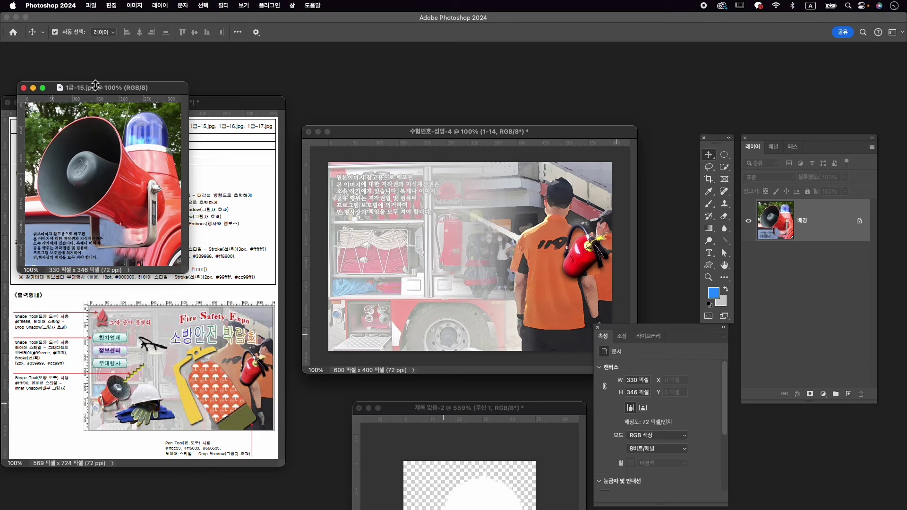
drag(91, 86, 387, 97)
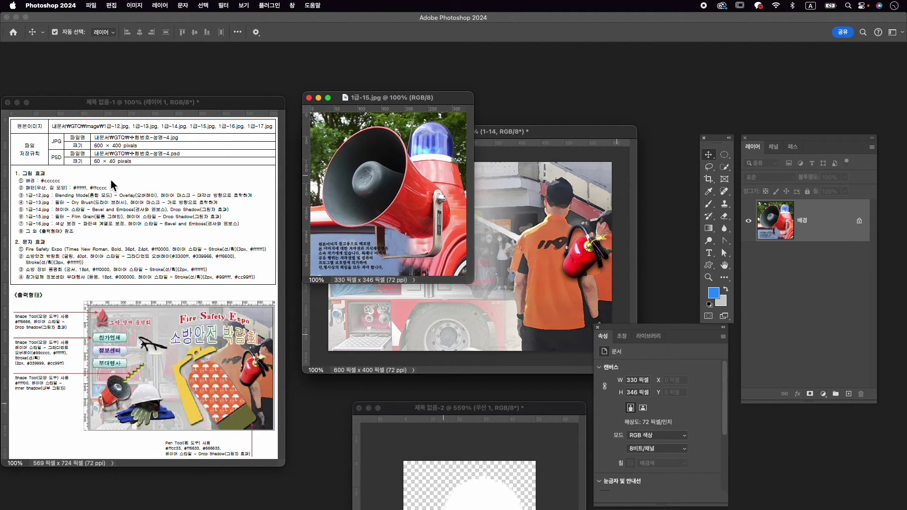
Apply the Film Grain artistic filter to the loudspeaker photo with its preset settings.
click(225, 5)
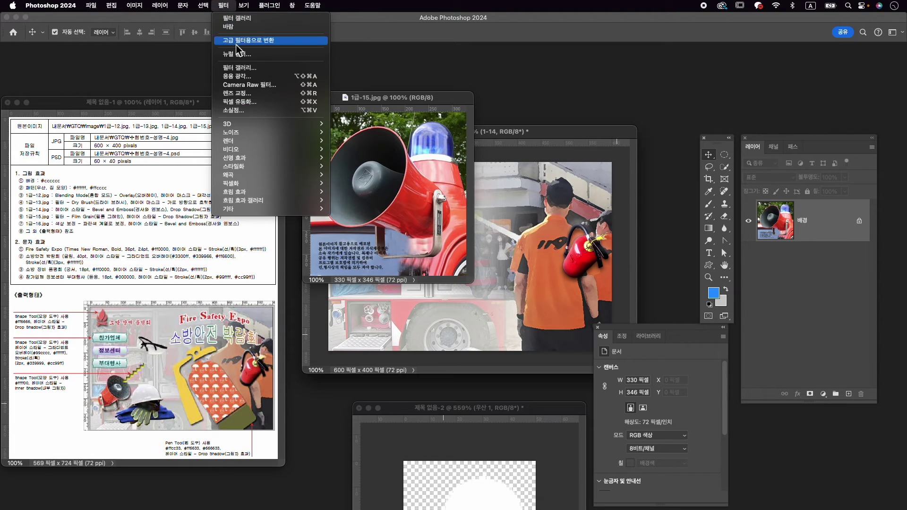
click(244, 67)
click(661, 263)
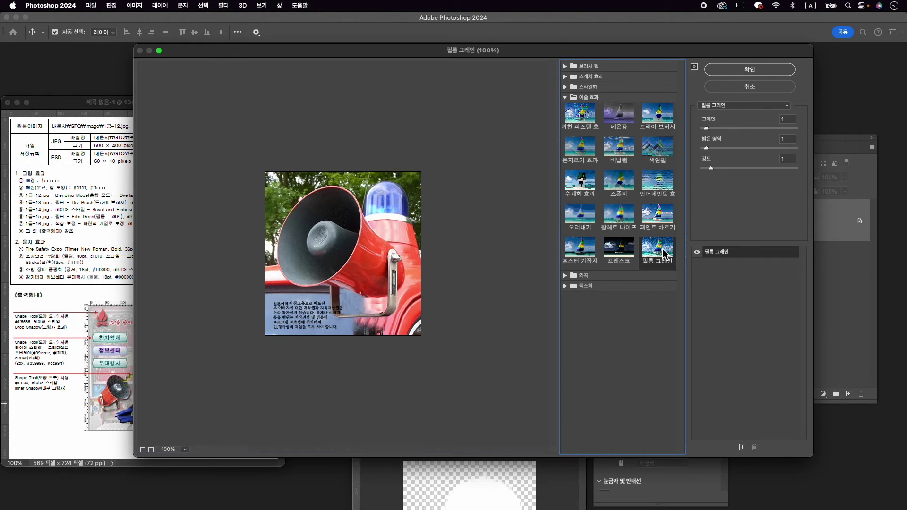
click(749, 74)
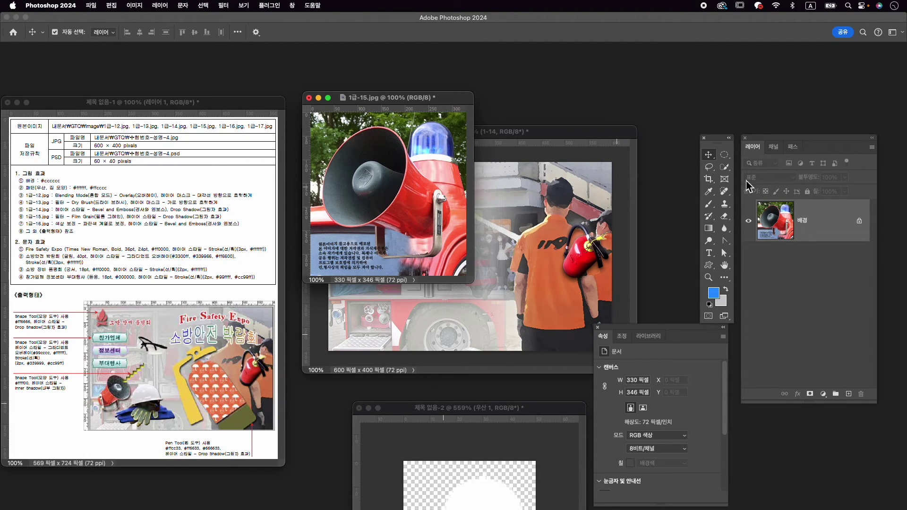
Select the loudspeaker and its bracket in 1급-15.jpg with the Object Selection tool.
click(724, 167)
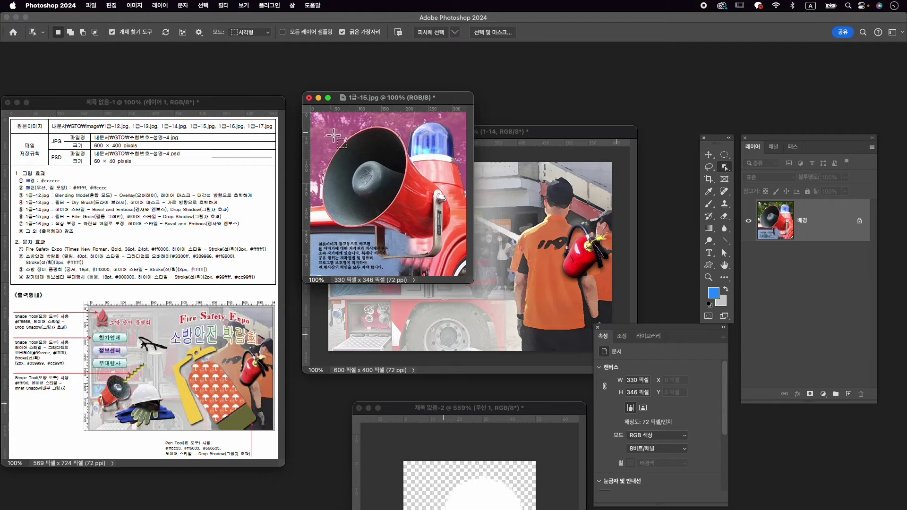
drag(331, 133, 457, 260)
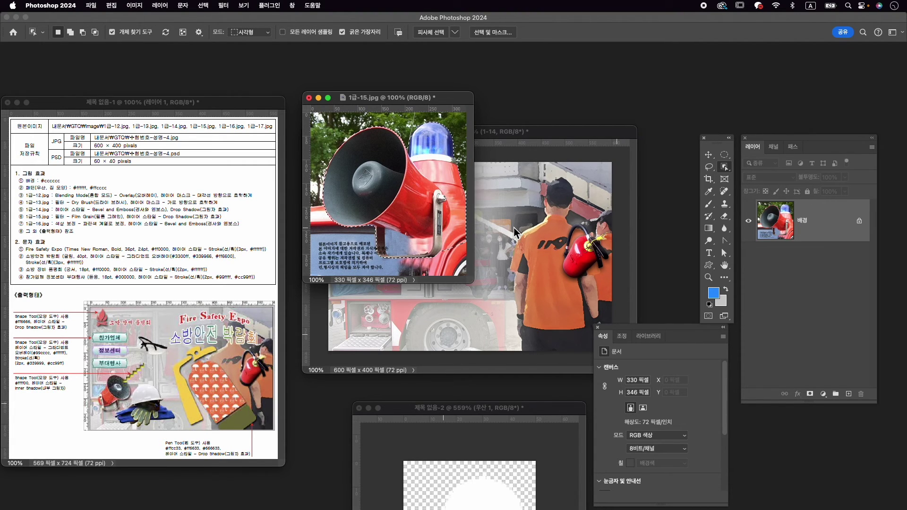
Trim the unwanted fire-truck area from the loudspeaker selection using the Quick Selection tool with a 10 px brush.
right_click(726, 169)
click(757, 177)
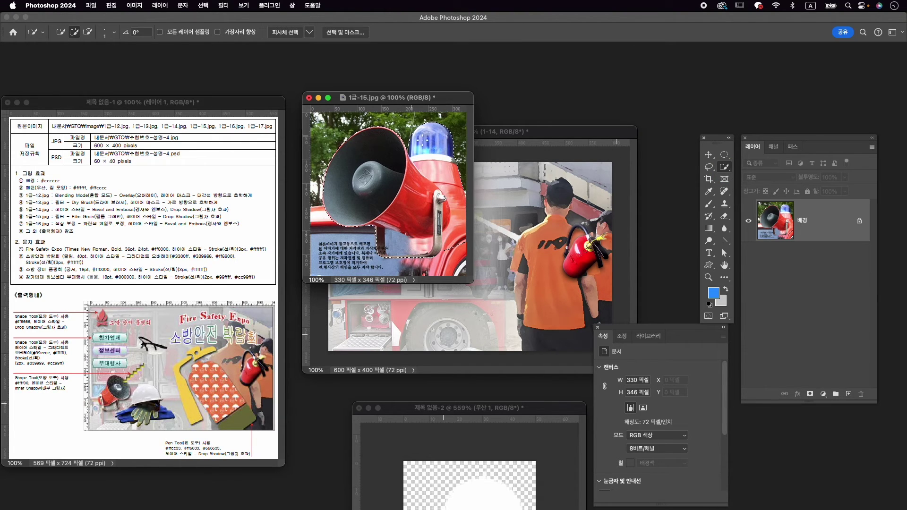
key(])
key(])
key(])
key(])
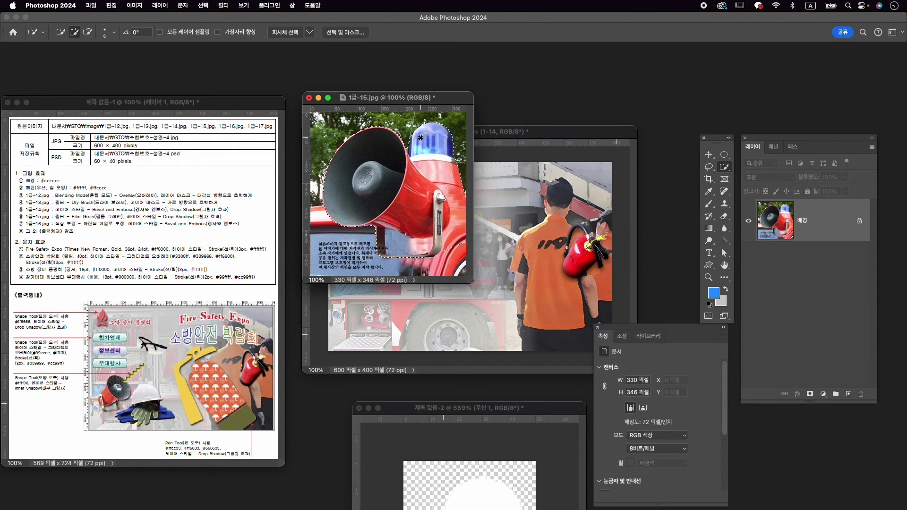
key(])
key(])
key(])
key(])
key(])
mouse_move(441, 159)
mouse_down()
mouse_move(445, 166)
mouse_move(430, 132)
mouse_up()
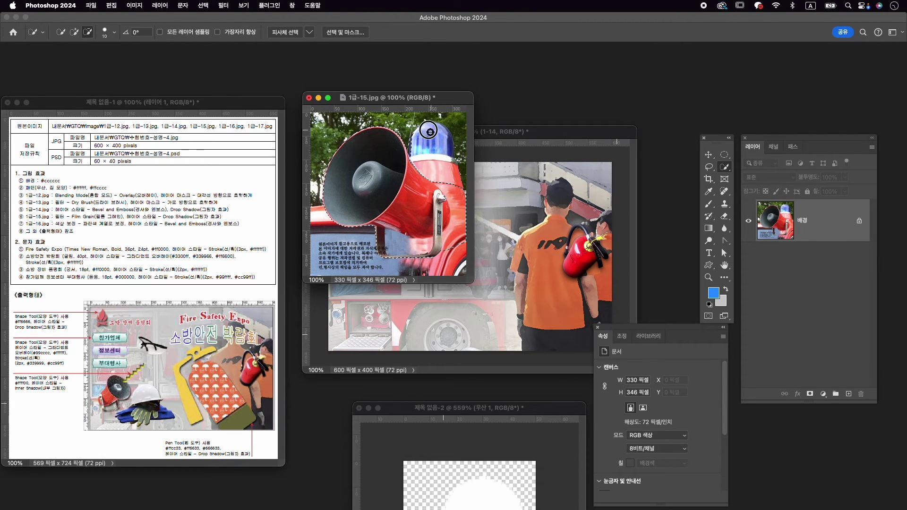
mouse_move(433, 176)
mouse_down()
mouse_move(443, 194)
mouse_move(451, 180)
mouse_move(456, 251)
mouse_up()
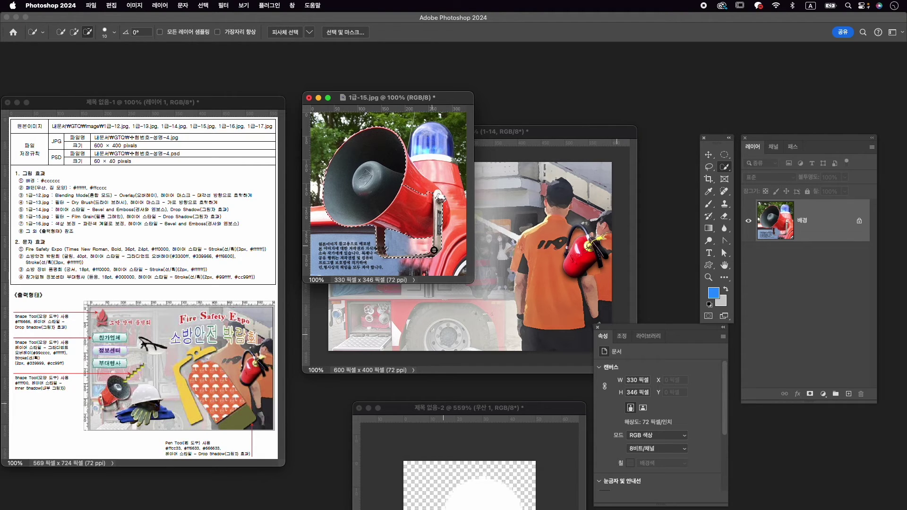
Add the red rear of the horn back to the selection and subtract the truck area beside the bracket.
mouse_move(425, 202)
mouse_down()
mouse_move(395, 199)
mouse_move(423, 208)
mouse_move(404, 179)
mouse_move(443, 203)
mouse_up()
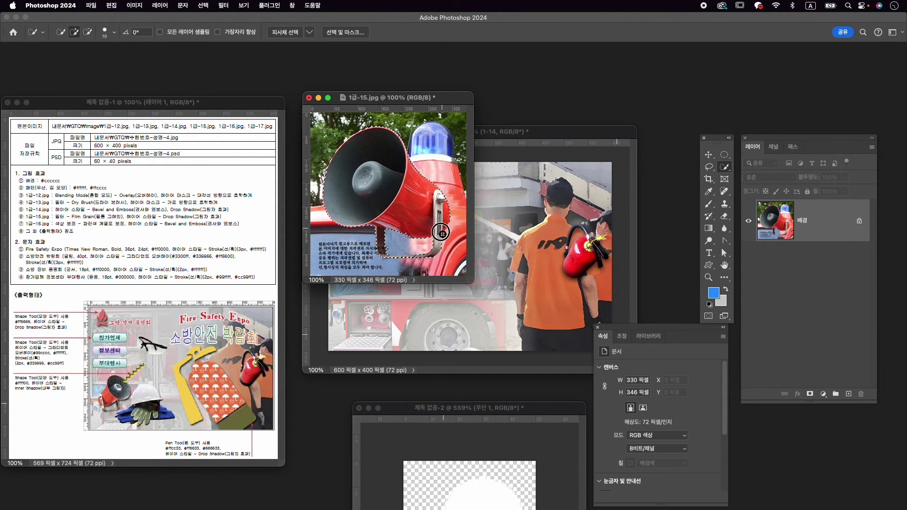
key(alt)
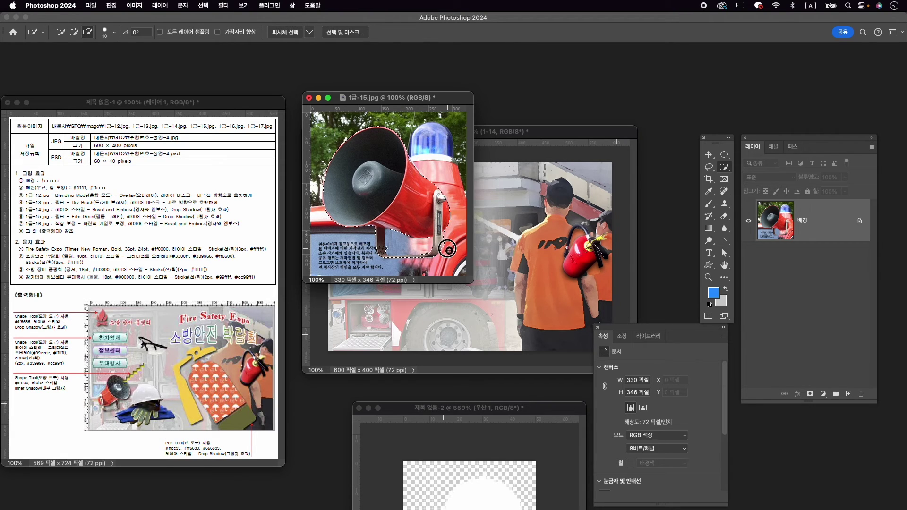
drag(446, 235, 443, 247)
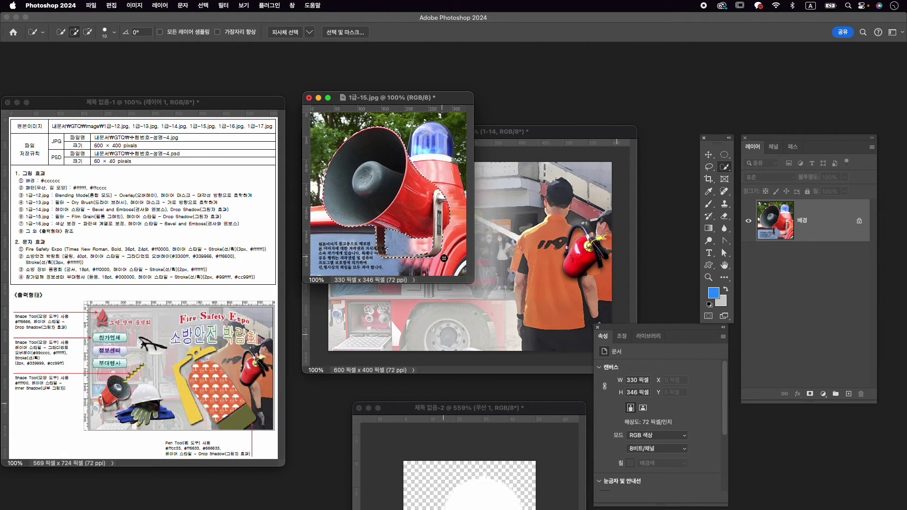
Clean up the selection along the bracket's lower bar with a 3 px brush and mask out the loudspeaker's background.
scroll(431, 255, up, 5)
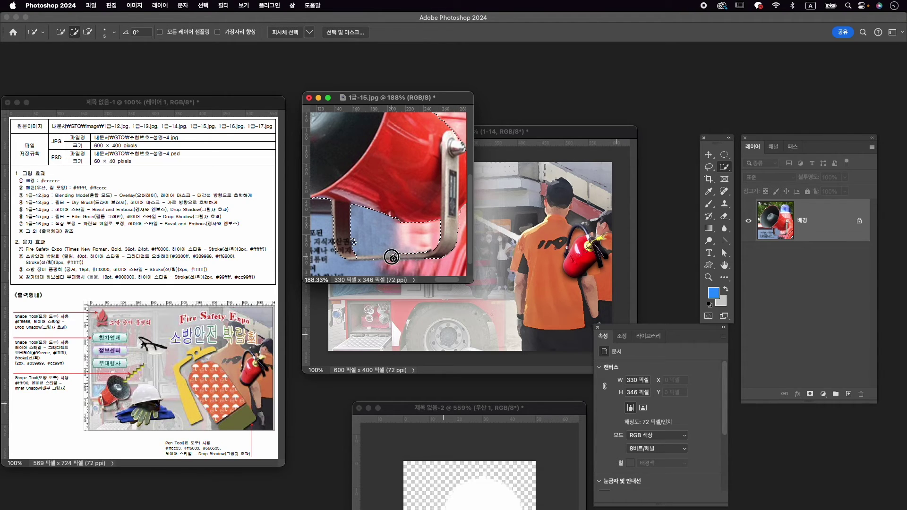
key(bracketleft)
key(bracketleft)
mouse_move(393, 258)
mouse_down()
mouse_move(341, 240)
mouse_move(355, 248)
mouse_move(354, 237)
mouse_up()
scroll(358, 181, down, 5)
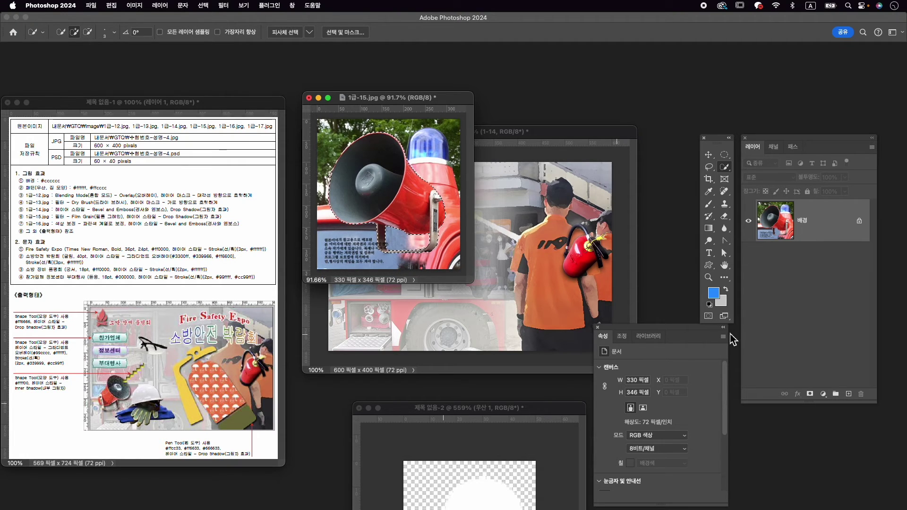
click(811, 394)
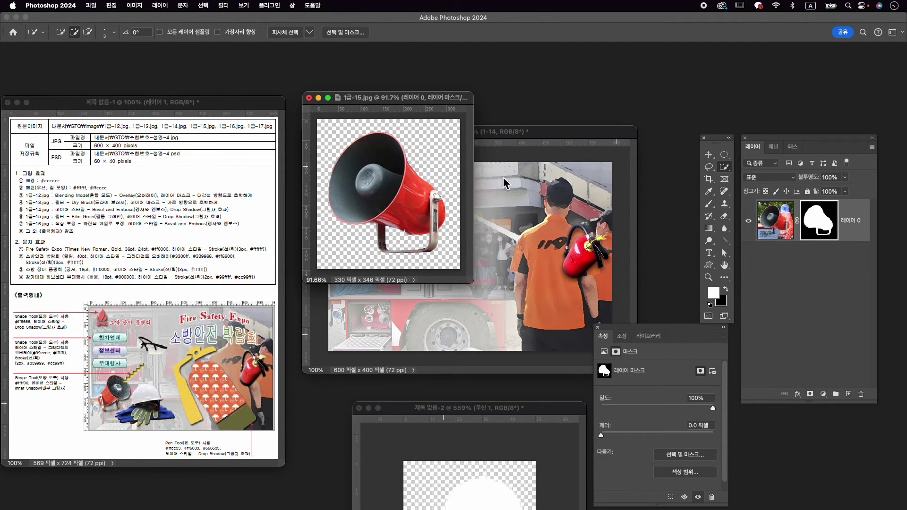
Copy the masked loudspeaker into the 수험번호-성명-4 composition and flip it horizontally.
key(v)
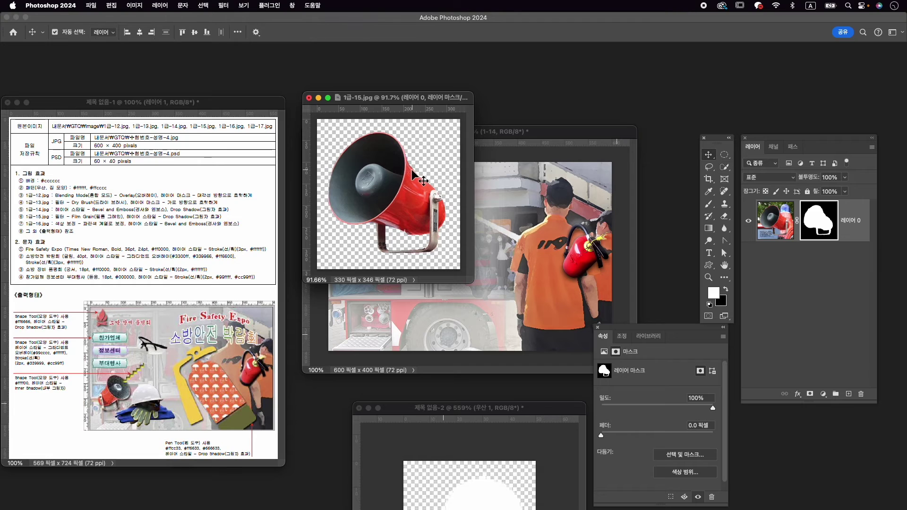
drag(439, 185, 450, 258)
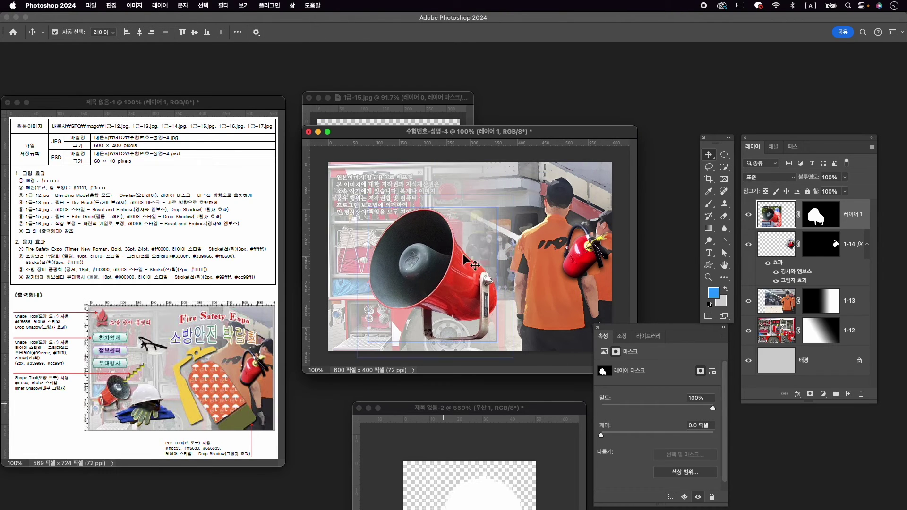
key(super+t)
right_click(440, 260)
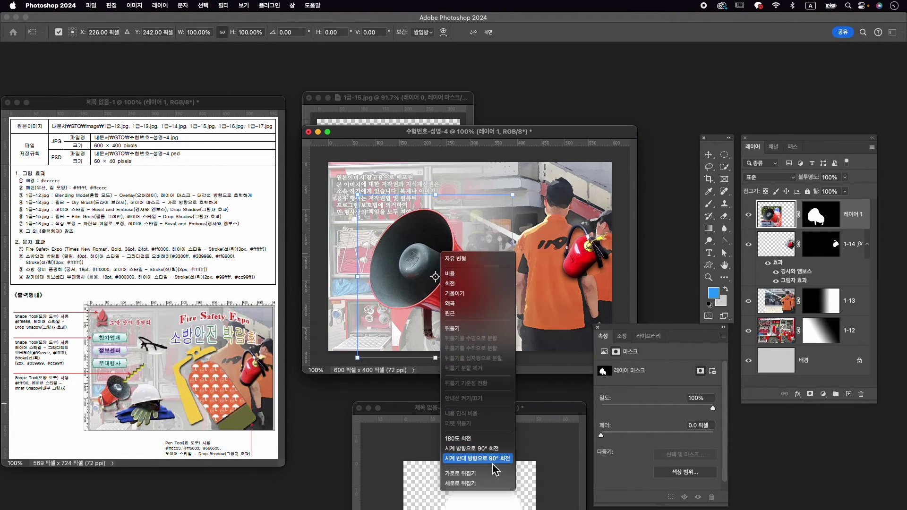
click(492, 478)
Scale the flipped loudspeaker to 46.52% and place it in the lower-left area of the fire-truck composition.
drag(511, 194, 439, 271)
drag(422, 306, 396, 280)
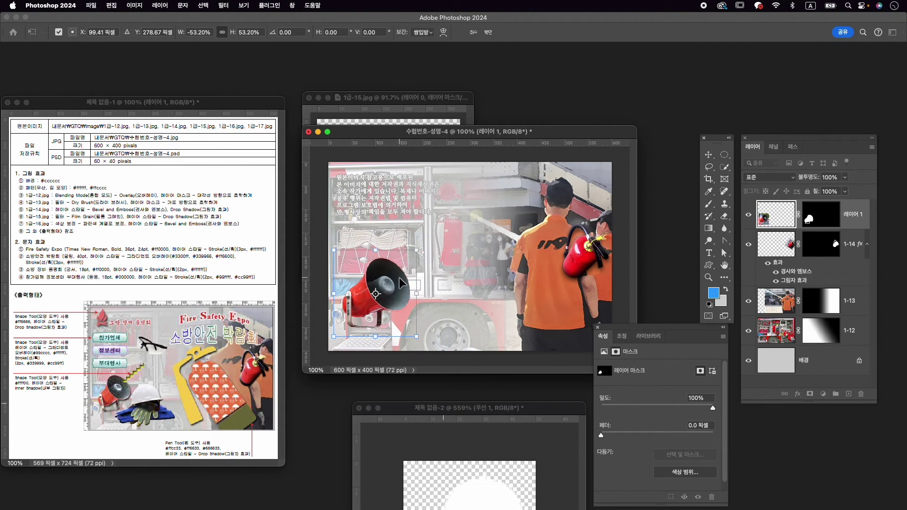
drag(416, 249, 407, 265)
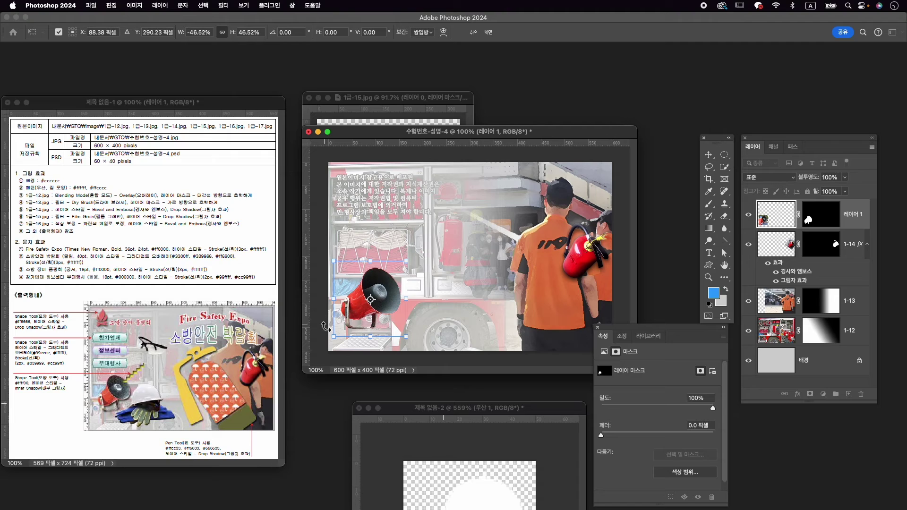
drag(372, 282, 371, 280)
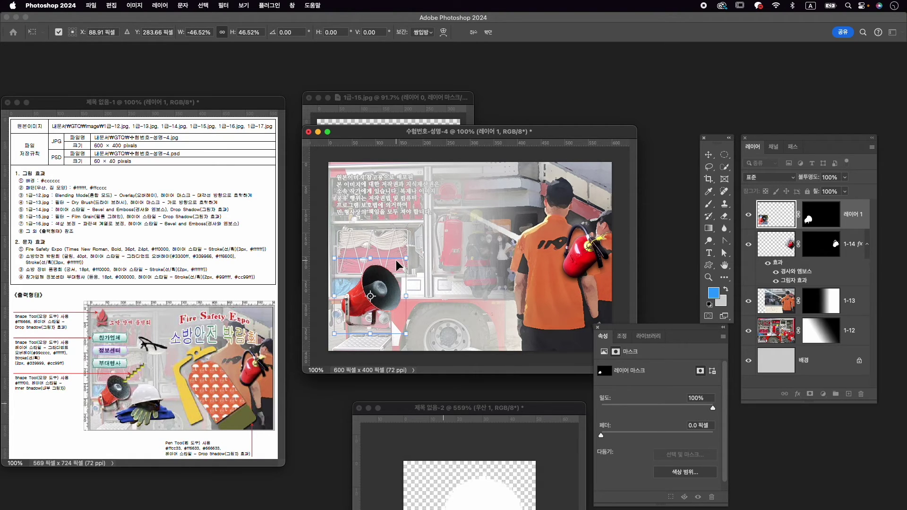
drag(389, 274, 387, 275)
key(Return)
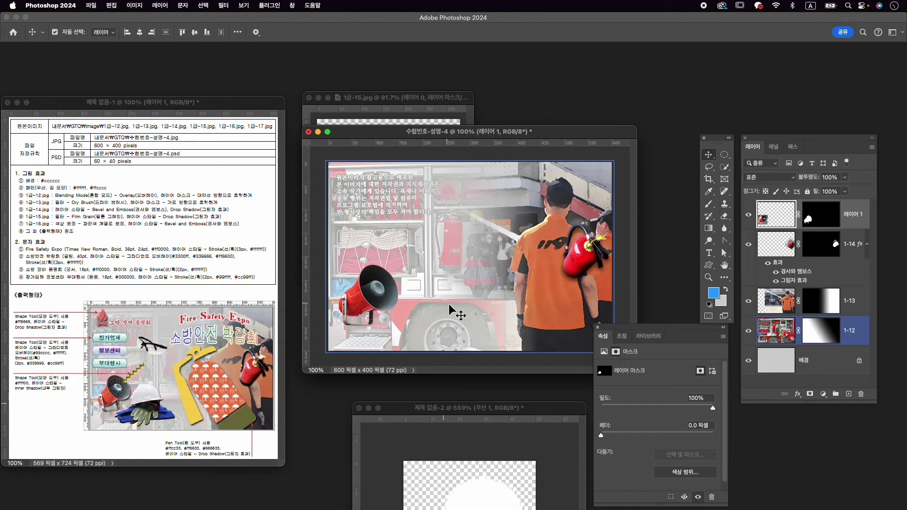
Rename the loudspeaker layer 1-15 and give it a Drop Shadow layer style.
double_click(861, 215)
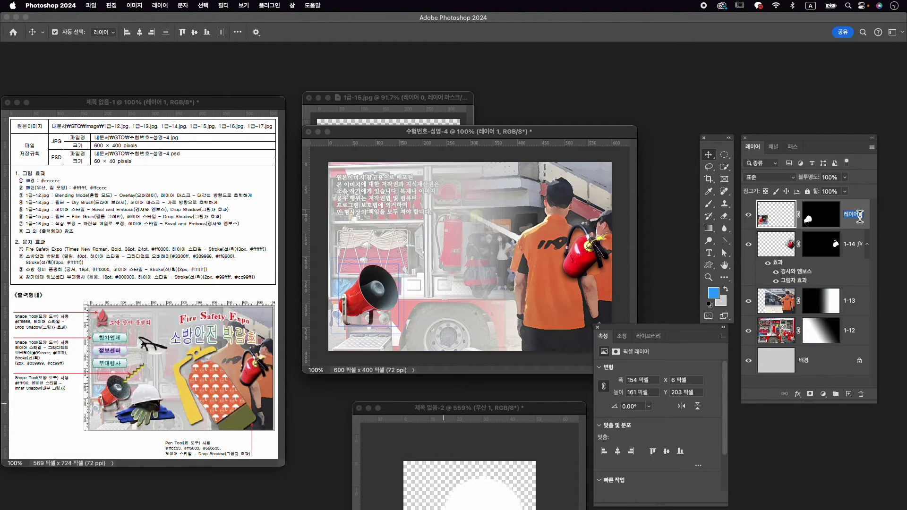
text(1-15)
key(Return)
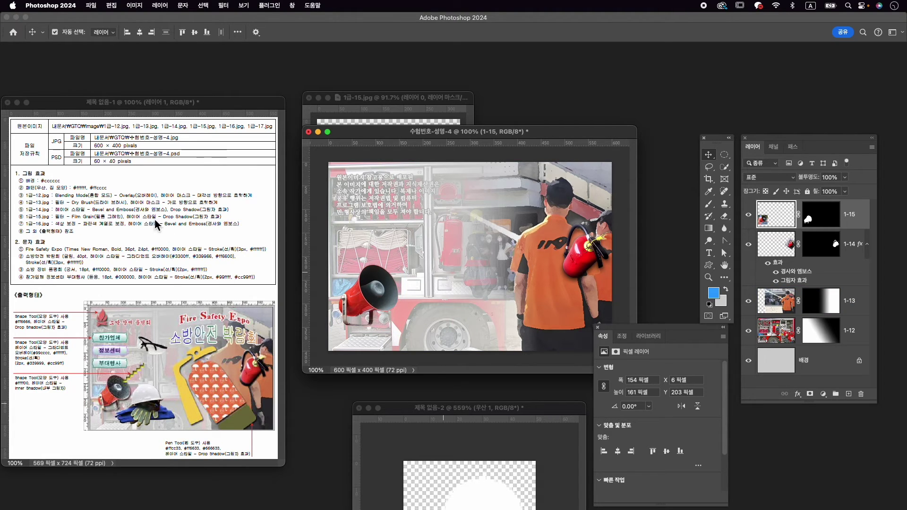
click(798, 394)
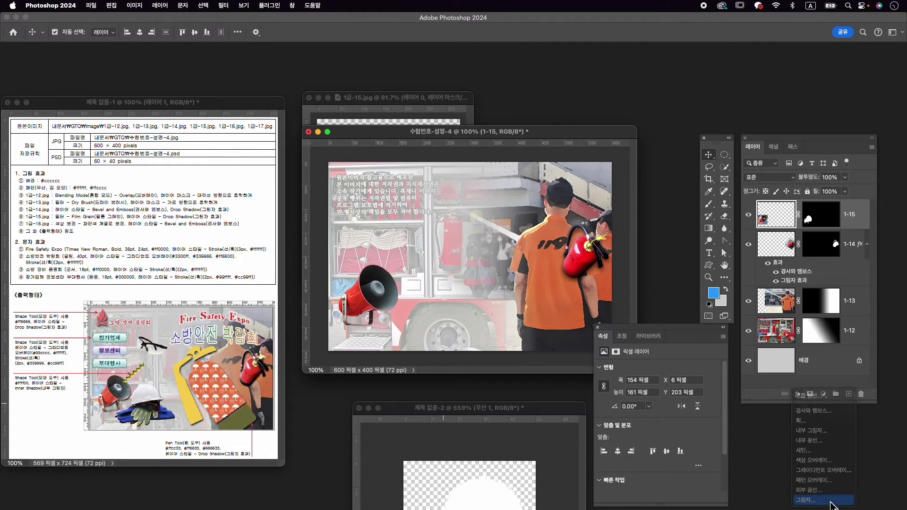
click(817, 496)
click(831, 249)
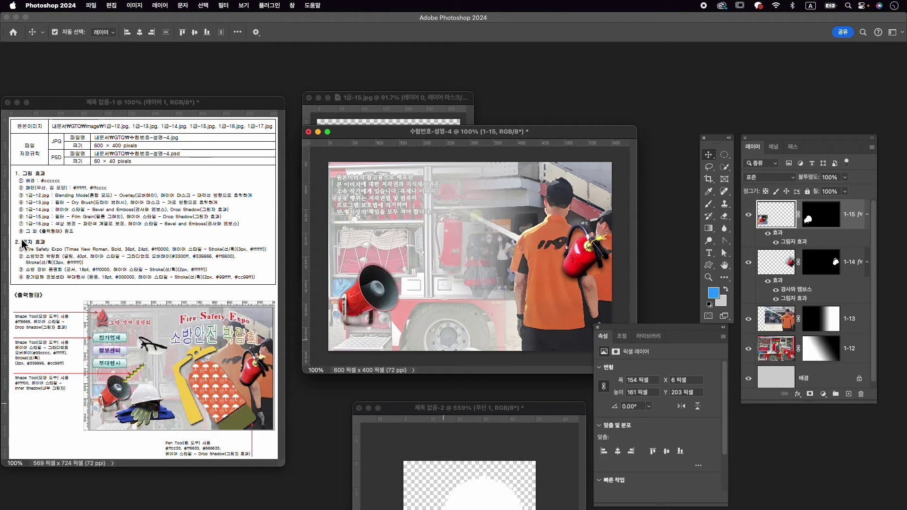
Open 1급-16.jpg from the Image folder, move its window over the composition and close 1급-15.jpg.
key(super+o)
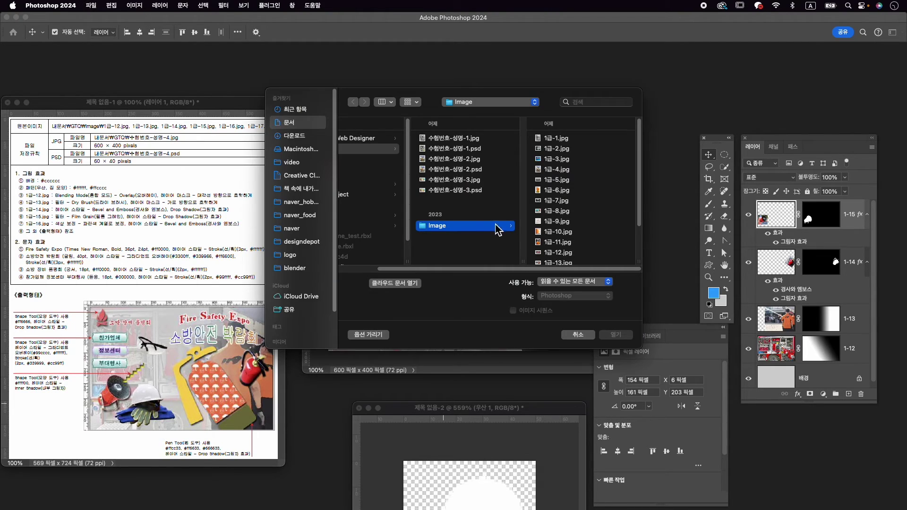
scroll(548, 226, down, 3)
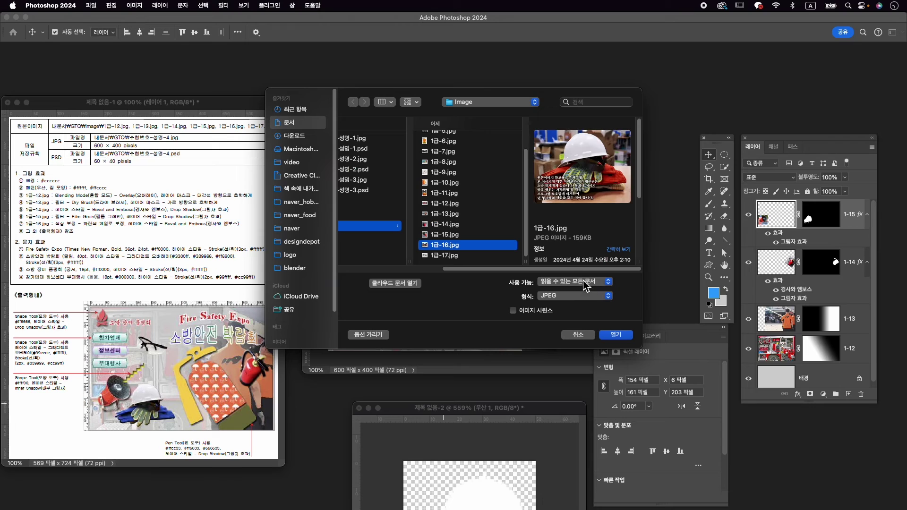
click(616, 334)
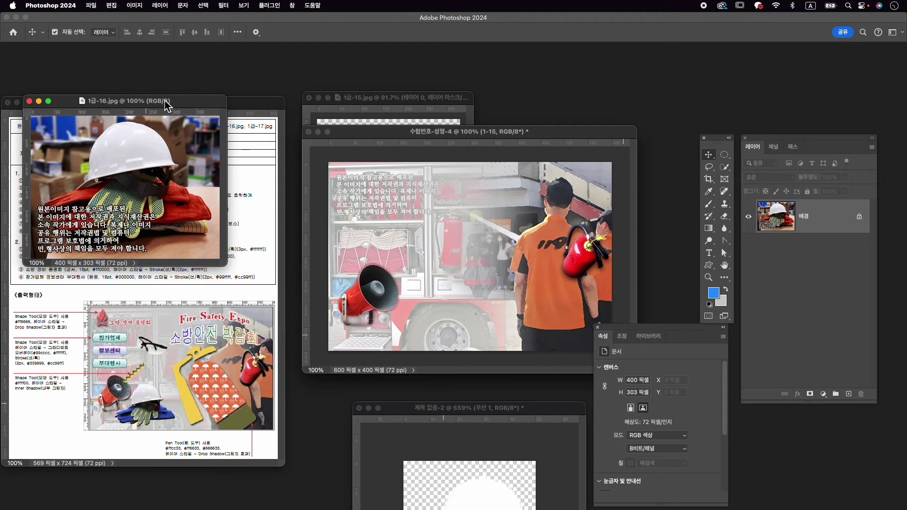
drag(165, 104, 433, 164)
click(309, 98)
click(443, 203)
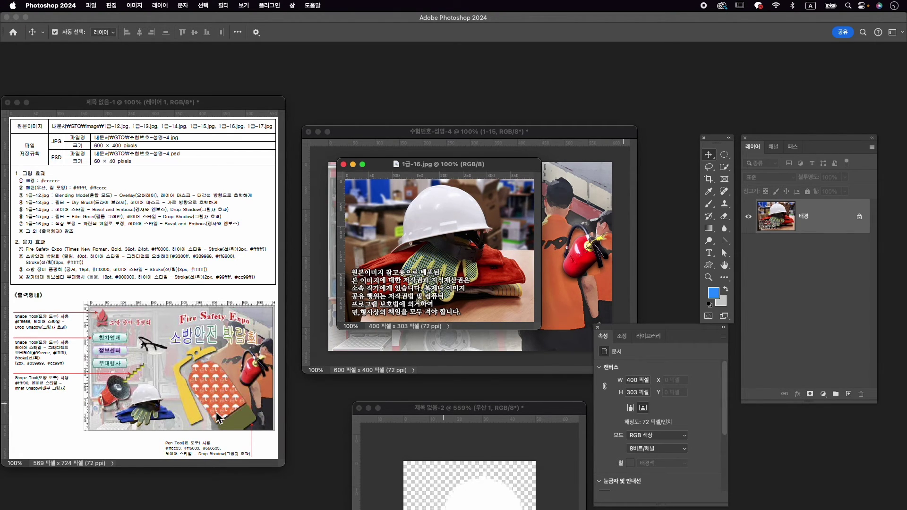
Select the red cloth on both sides of the gloves in 1급-16.jpg with the Quick Selection tool.
click(726, 168)
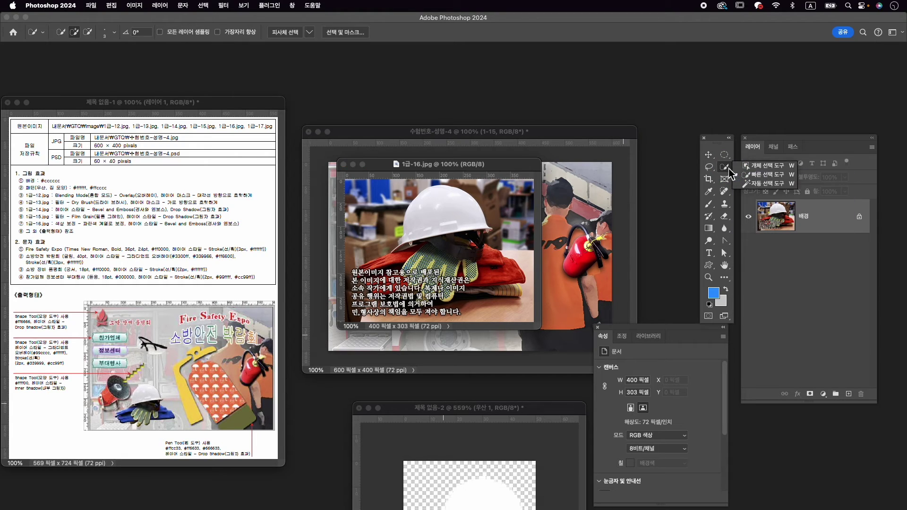
click(759, 175)
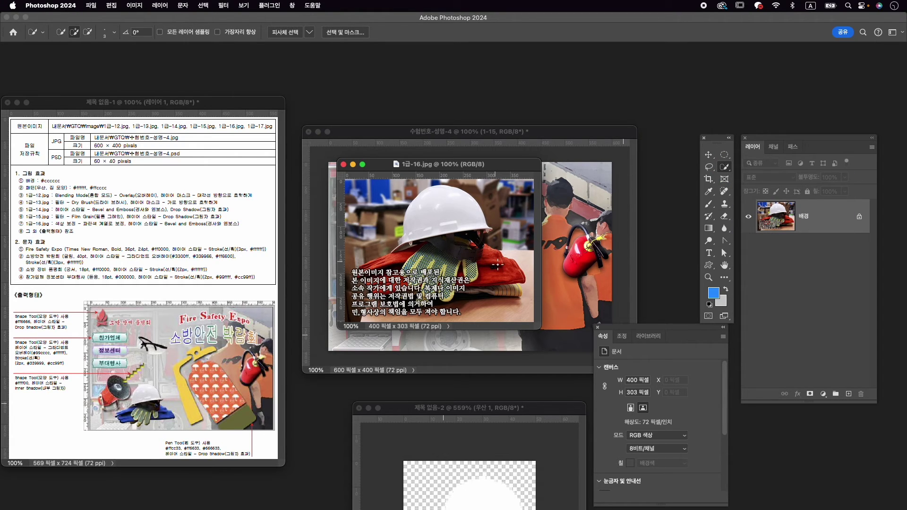
key(bracketright)
drag(494, 262, 494, 263)
mouse_move(398, 263)
mouse_down()
mouse_move(358, 274)
mouse_move(378, 263)
mouse_move(386, 285)
mouse_move(378, 291)
mouse_move(399, 285)
mouse_move(376, 295)
mouse_up()
Recolour the selected cloth blue with a colorized Hue/Saturation adjustment layer, hue 242 and saturation 54.
click(823, 394)
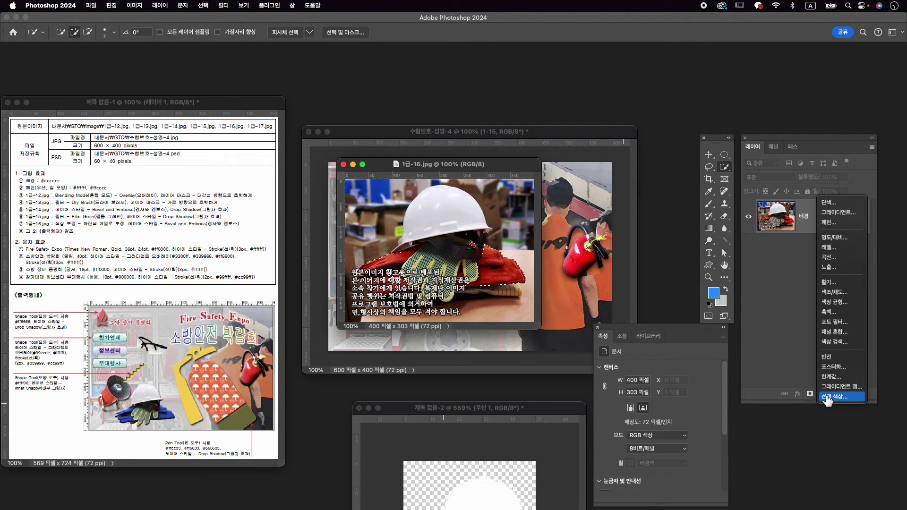
click(837, 292)
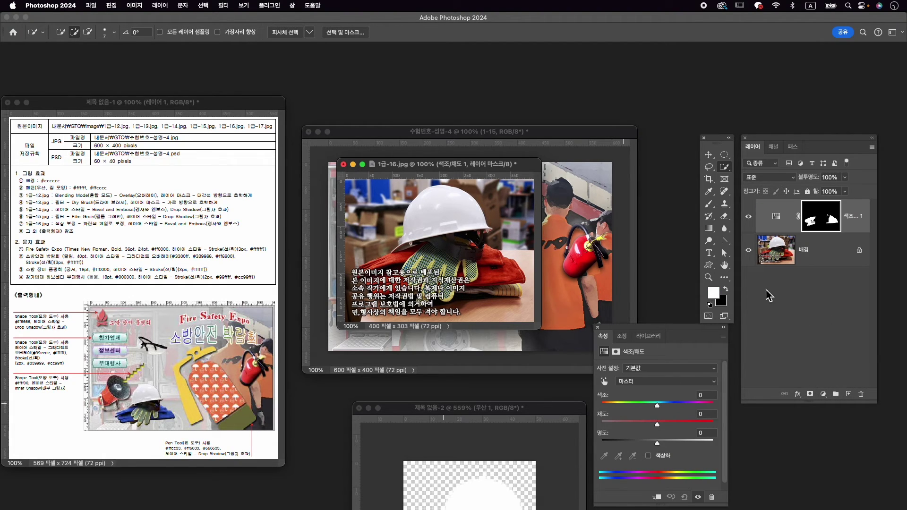
click(649, 455)
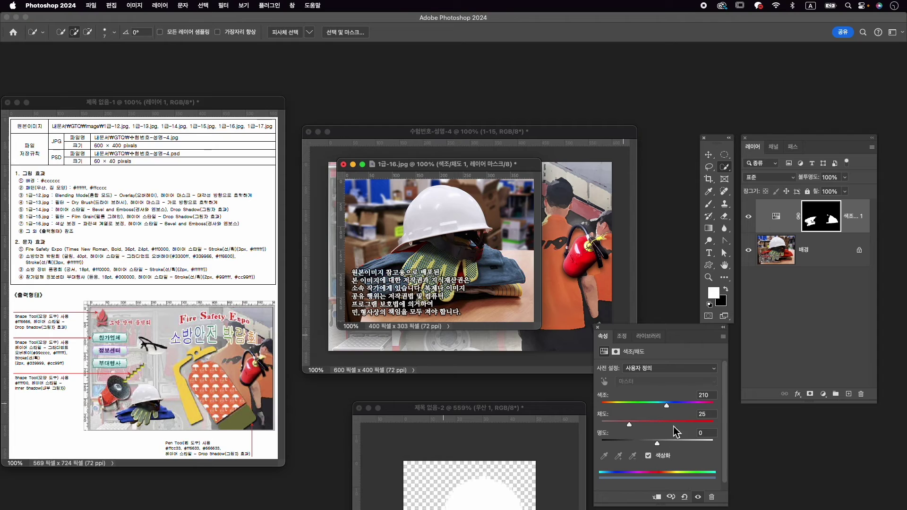
drag(667, 406, 662, 425)
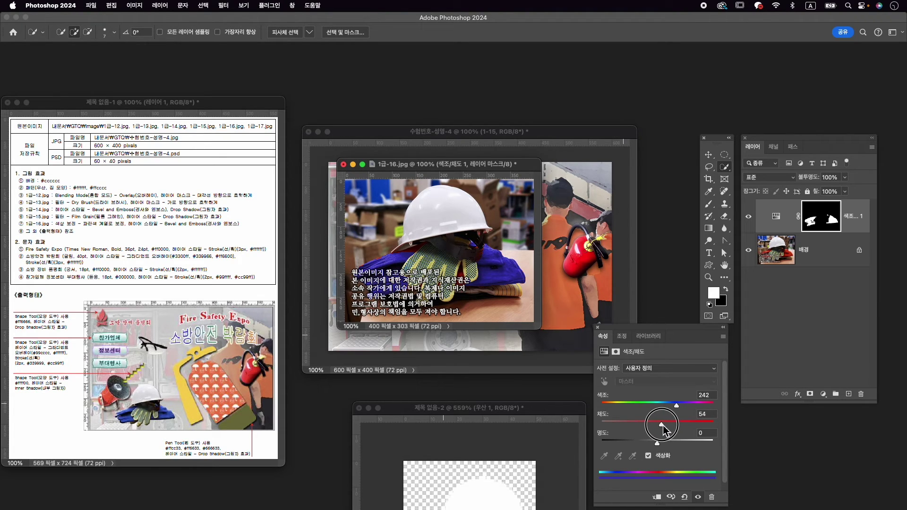
Paint white on the Hue/Saturation layer mask over the remaining red edges of the cloth to extend the blue colouring.
click(831, 218)
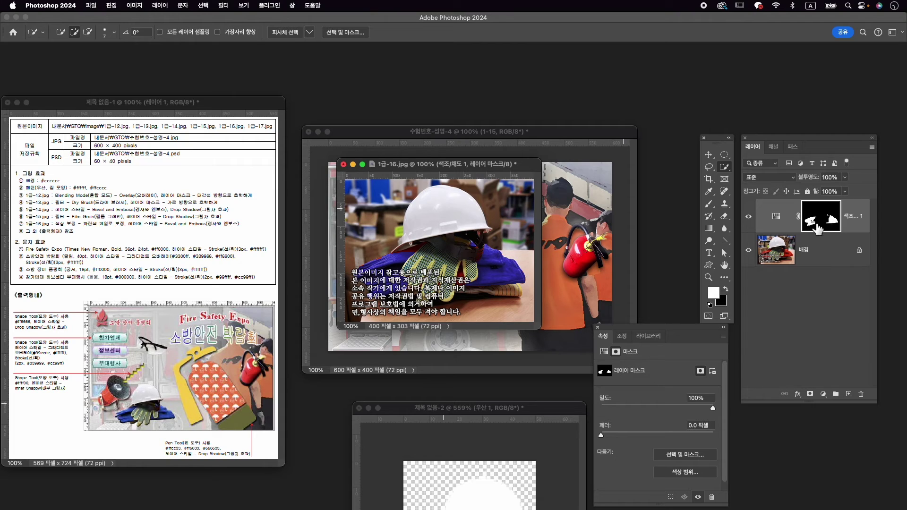
key(b)
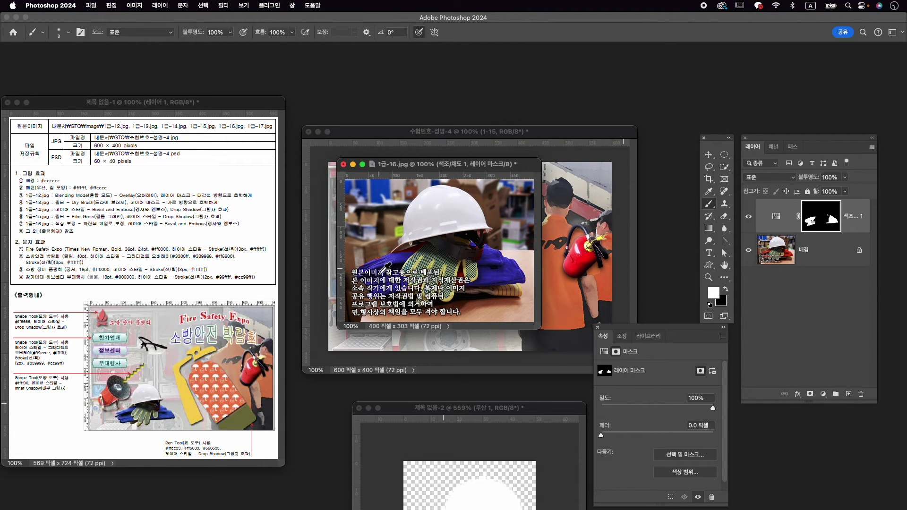
drag(540, 328, 618, 385)
scroll(431, 296, up, 8)
drag(420, 275, 451, 274)
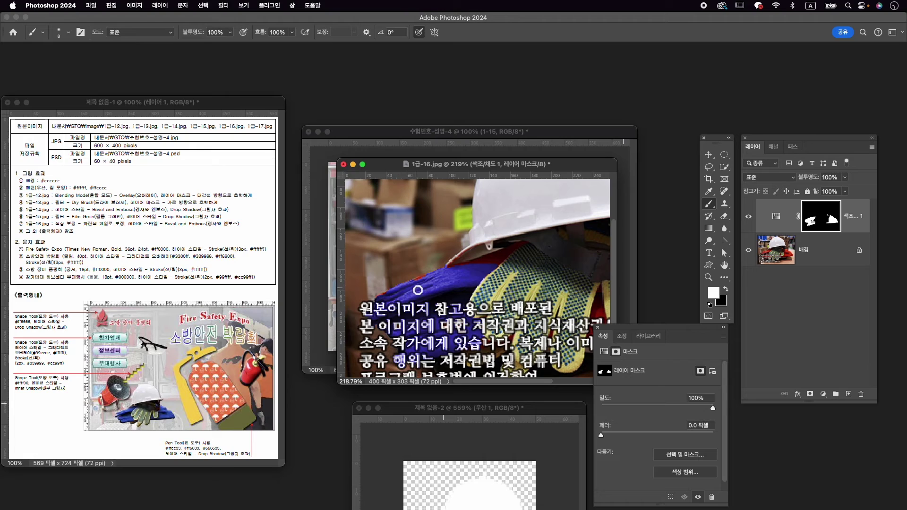
mouse_move(416, 282)
mouse_down()
mouse_move(468, 267)
mouse_move(498, 272)
mouse_up()
mouse_move(378, 298)
mouse_down()
mouse_move(407, 285)
mouse_move(383, 307)
mouse_up()
scroll(430, 312, down, 4)
mouse_move(540, 314)
mouse_down()
mouse_move(489, 303)
mouse_move(489, 319)
mouse_move(488, 302)
mouse_move(485, 318)
mouse_up()
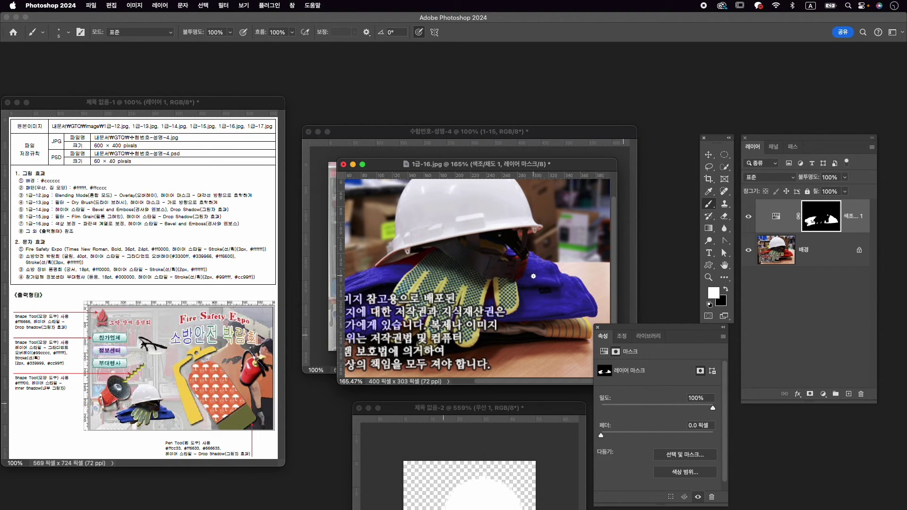
Touch up the blue colouring on the cloth fold beside the gloves with a larger white brush on the Hue/Saturation mask.
key(])
mouse_move(528, 267)
mouse_down()
mouse_move(521, 276)
mouse_move(517, 267)
mouse_move(523, 283)
mouse_up()
scroll(533, 312, down, 4)
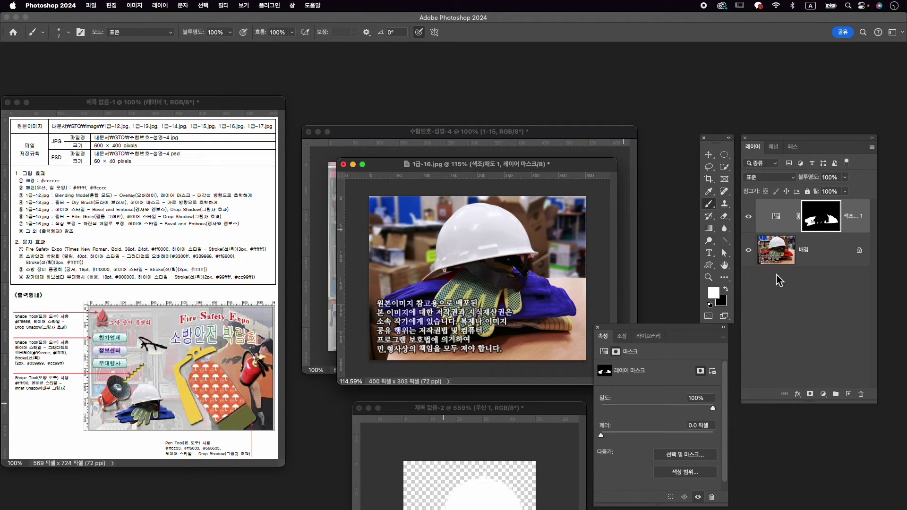
Select the helmet, gloves and cloth together on the background layer with the Object Selection tool.
click(817, 258)
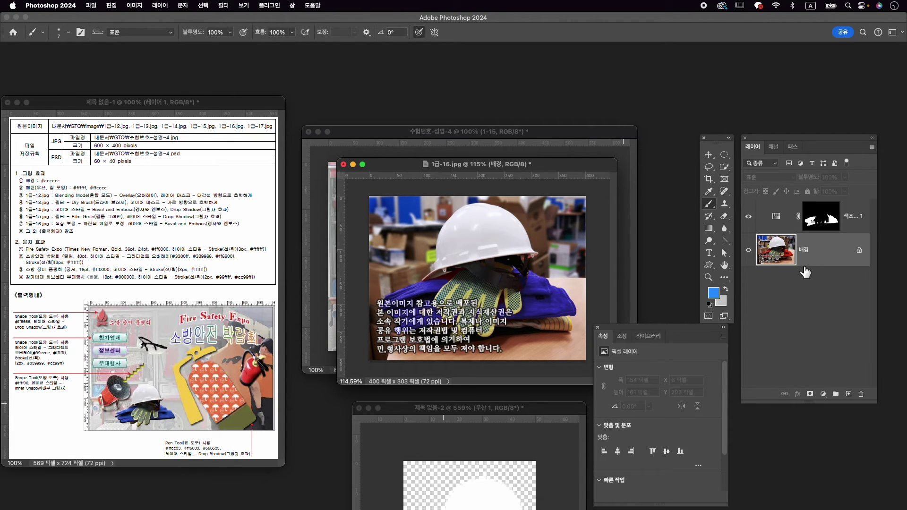
click(724, 167)
click(767, 166)
drag(399, 221, 572, 312)
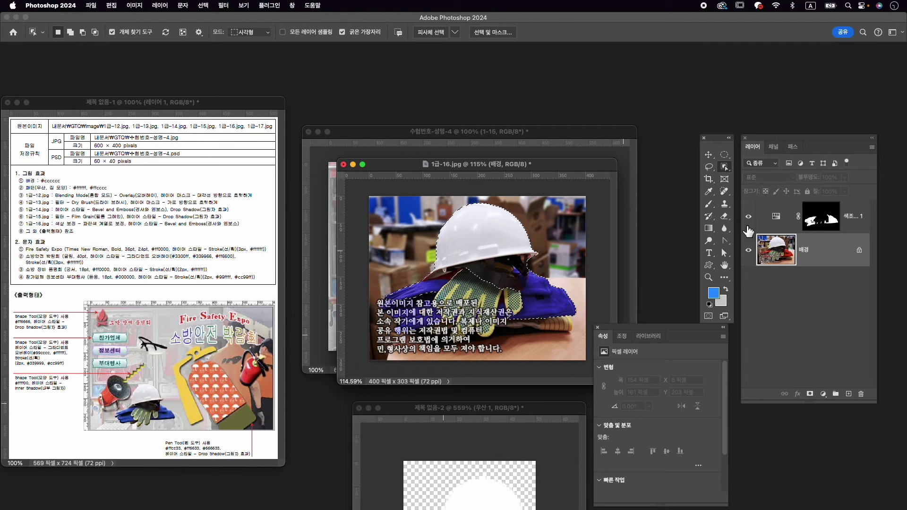
Refine the selection along the lower gloves and cloth with a 10 px Quick Selection brush and add it as a layer mask.
right_click(725, 167)
click(753, 177)
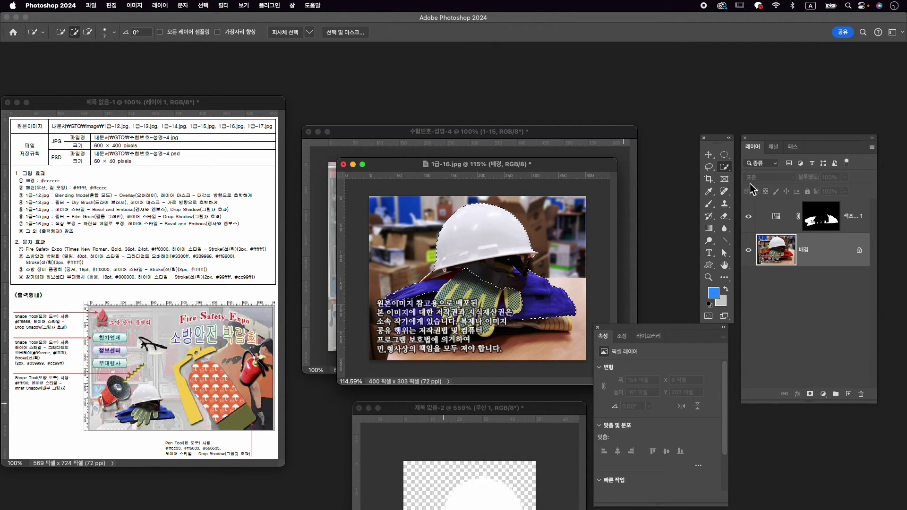
key(bracketright)
key(bracketright)
key(bracketright)
key(bracketright)
mouse_move(478, 297)
mouse_down()
mouse_move(463, 284)
mouse_move(469, 279)
mouse_move(440, 296)
mouse_move(517, 300)
mouse_up()
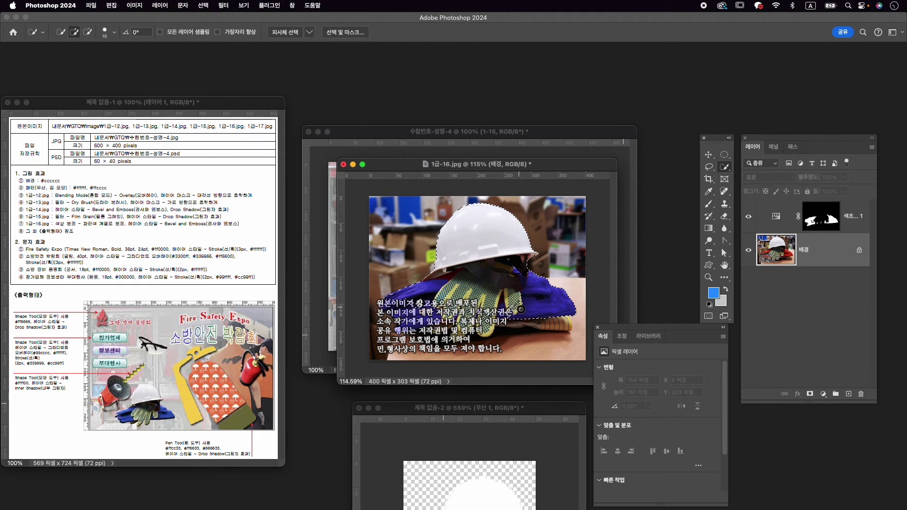
mouse_move(487, 329)
mouse_down()
mouse_move(470, 315)
mouse_move(466, 325)
mouse_move(468, 307)
mouse_move(465, 323)
mouse_move(457, 304)
mouse_move(407, 321)
mouse_up()
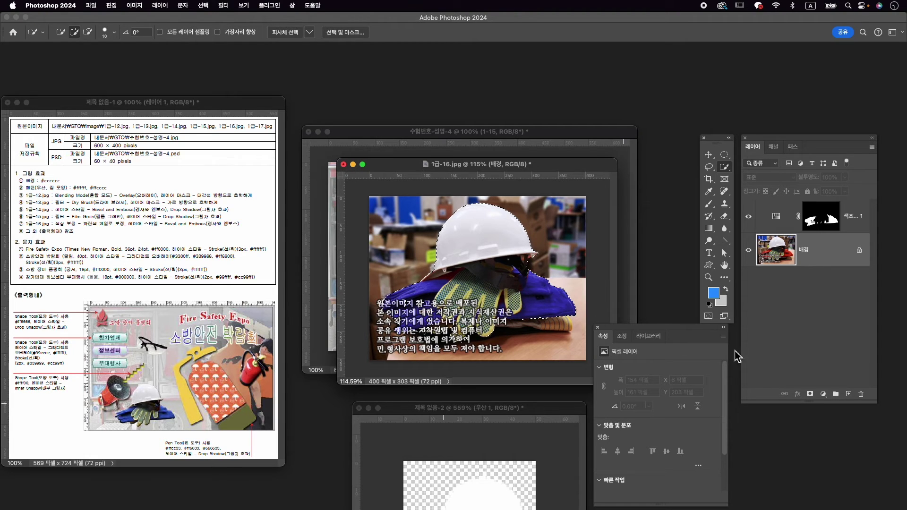
click(809, 394)
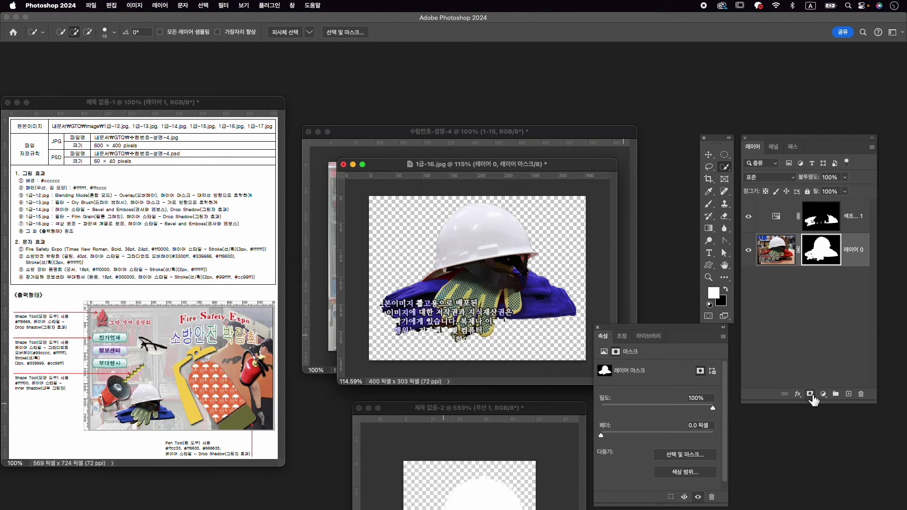
Paint black on the helmet layer's mask to hide the caption remnants and ragged area below the gloves.
scroll(477, 348, up, 6)
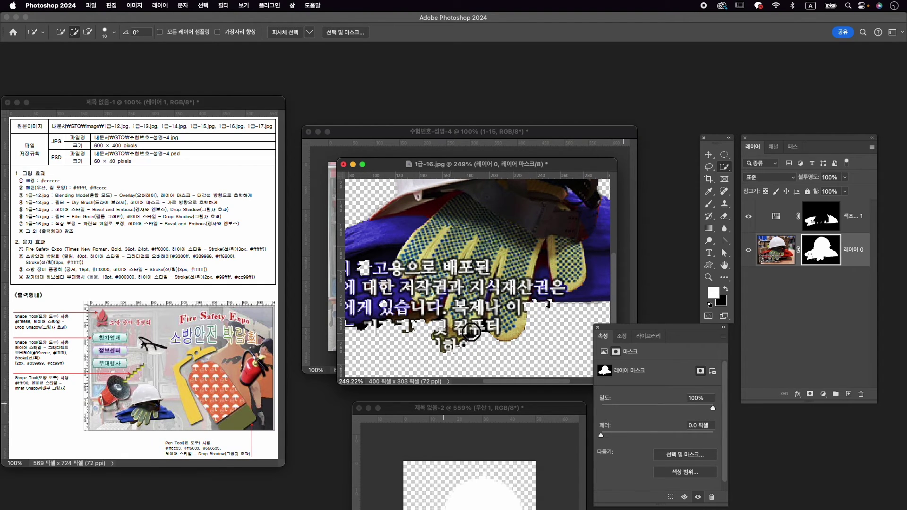
key(b)
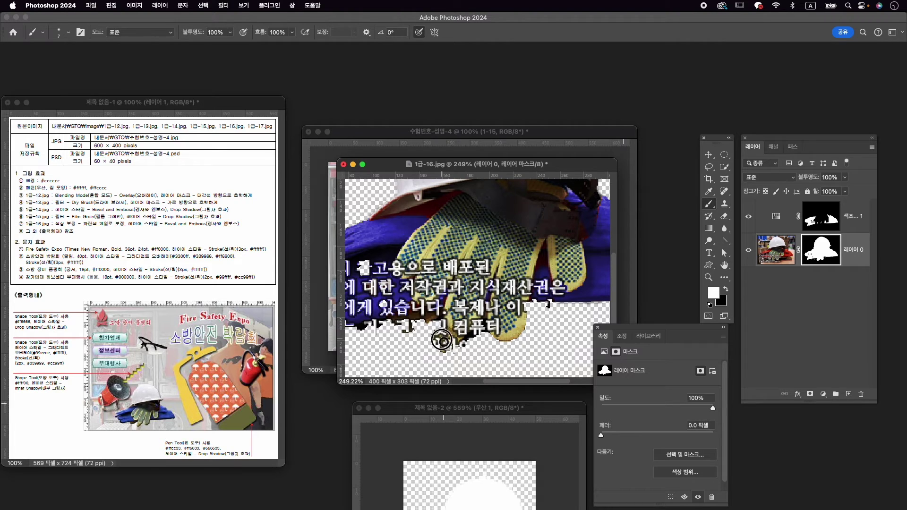
mouse_move(439, 346)
mouse_down()
mouse_move(469, 329)
mouse_move(452, 347)
mouse_move(469, 339)
mouse_move(450, 345)
mouse_up()
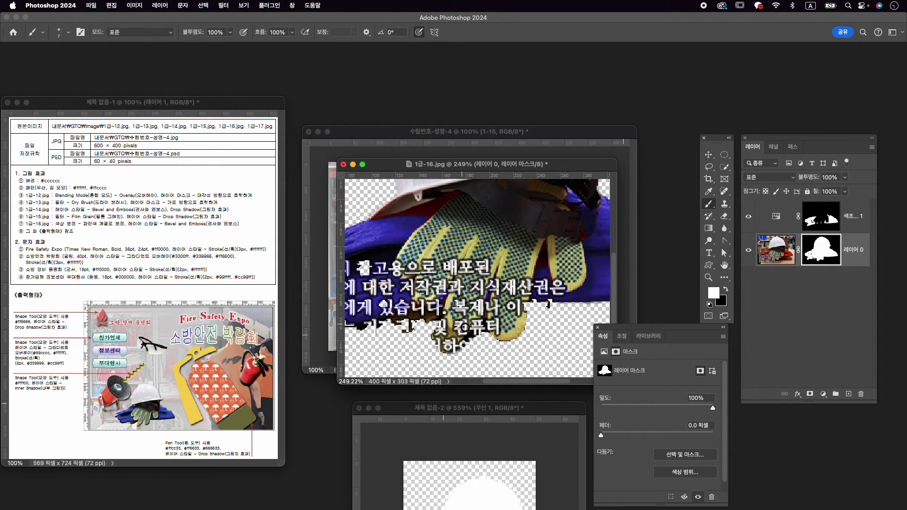
key(x)
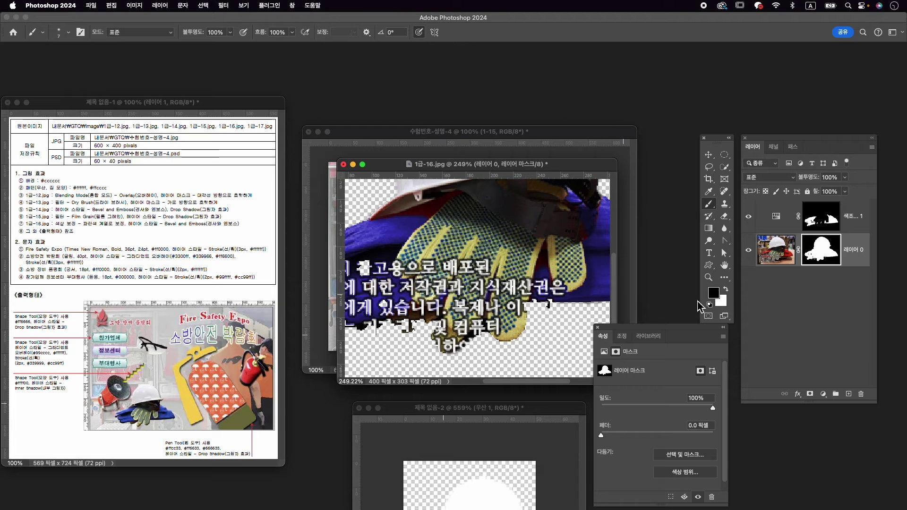
mouse_move(438, 327)
mouse_down()
mouse_move(474, 337)
mouse_move(440, 337)
mouse_move(462, 347)
mouse_move(431, 342)
mouse_move(454, 354)
mouse_move(428, 334)
mouse_move(463, 344)
mouse_move(426, 330)
mouse_move(360, 330)
mouse_move(438, 315)
mouse_move(444, 337)
mouse_move(484, 334)
mouse_up()
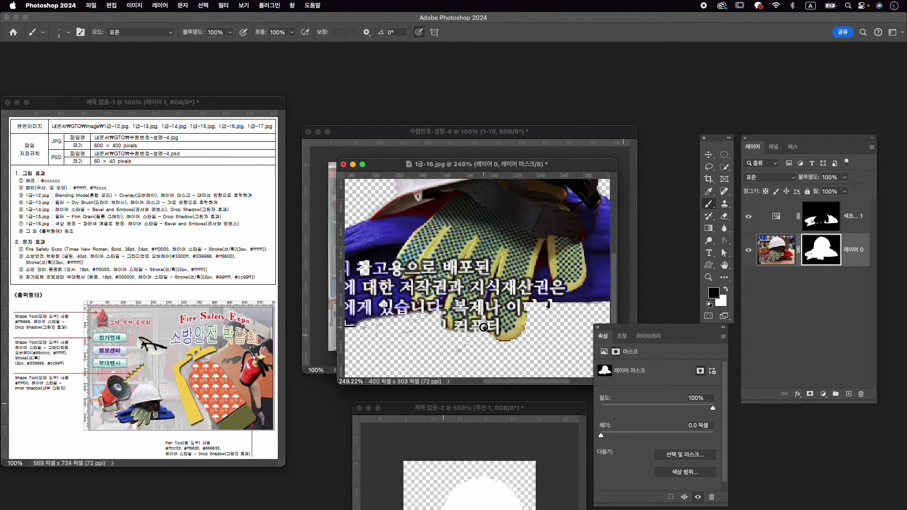
key(bracketright)
key(bracketright)
key(bracketright)
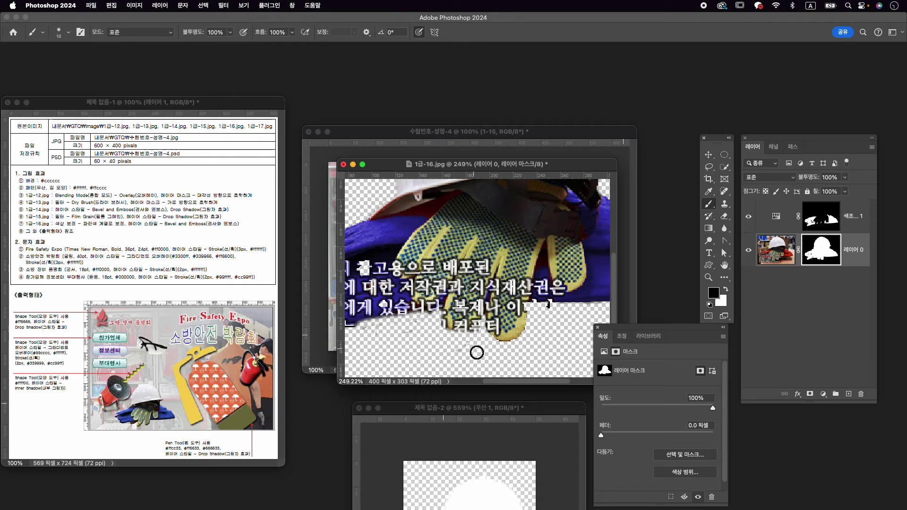
key(bracketright)
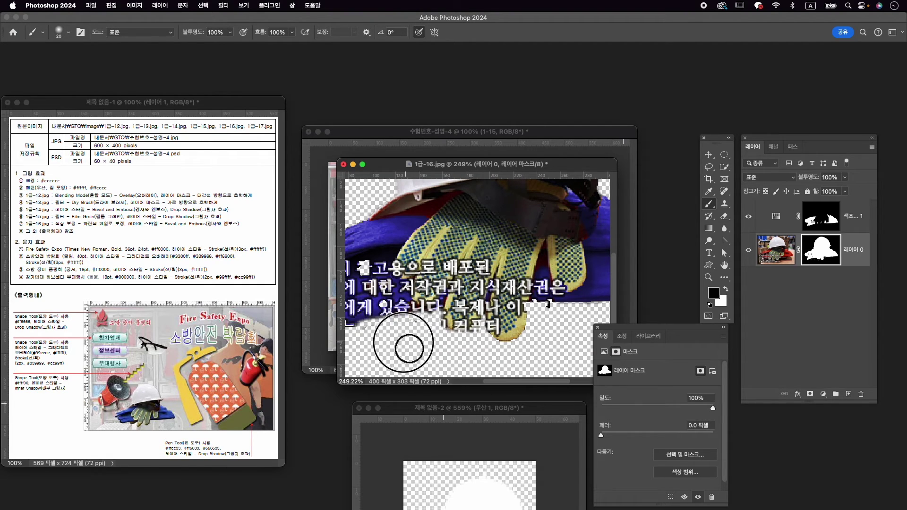
mouse_move(410, 348)
mouse_down()
mouse_move(418, 334)
mouse_move(373, 344)
mouse_move(397, 333)
mouse_move(405, 344)
mouse_up()
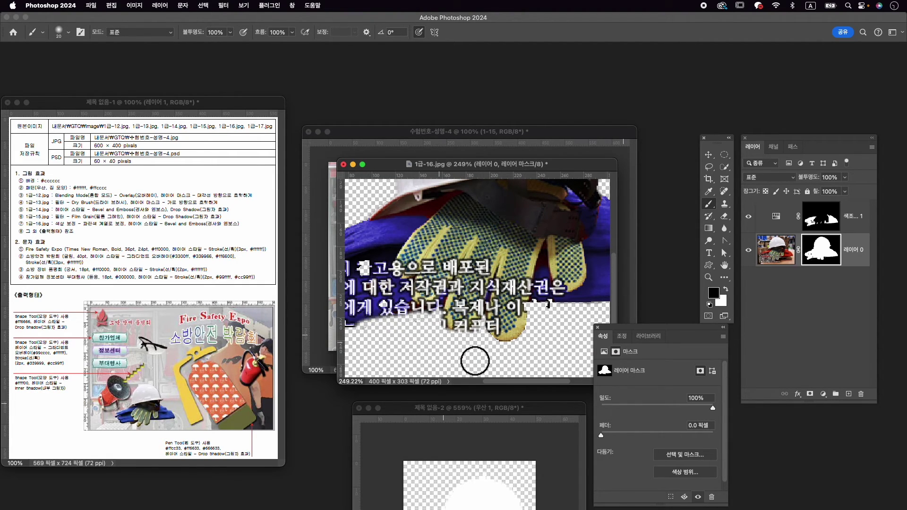
Trim the stray edge of the cloth next to the glove fingertips on the mask with a smaller 8 px black brush.
key(bracketleft)
key(bracketleft)
key(bracketleft)
key(bracketleft)
drag(547, 308, 551, 310)
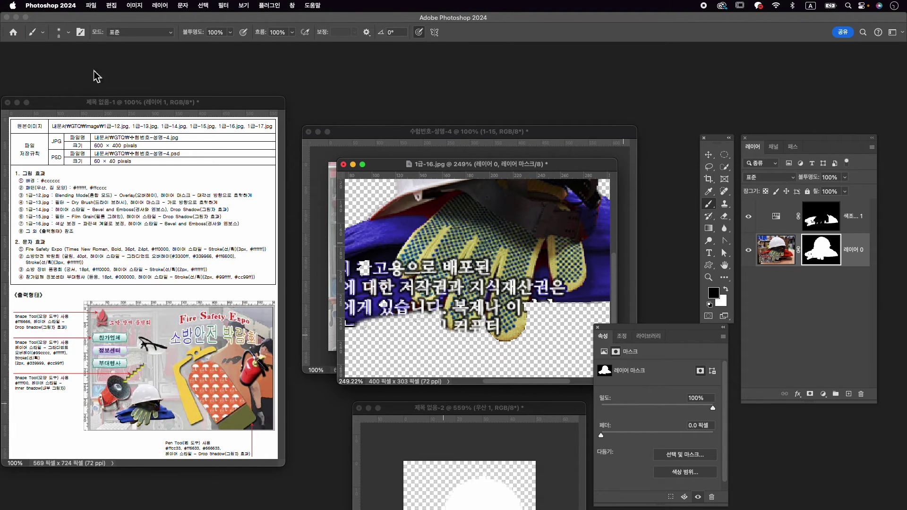
Switch to the Hard Round brush at 6 px and paint black on the mask along the cloth's lower-left edge.
click(70, 33)
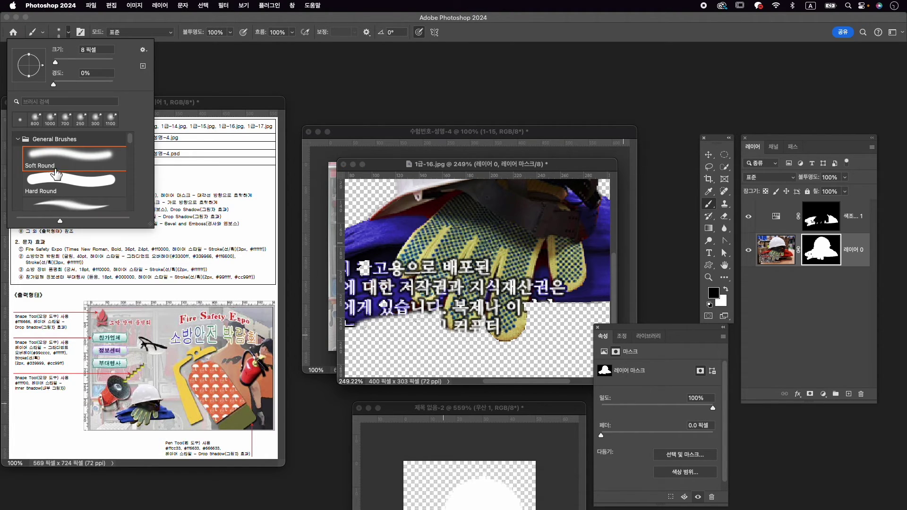
click(69, 186)
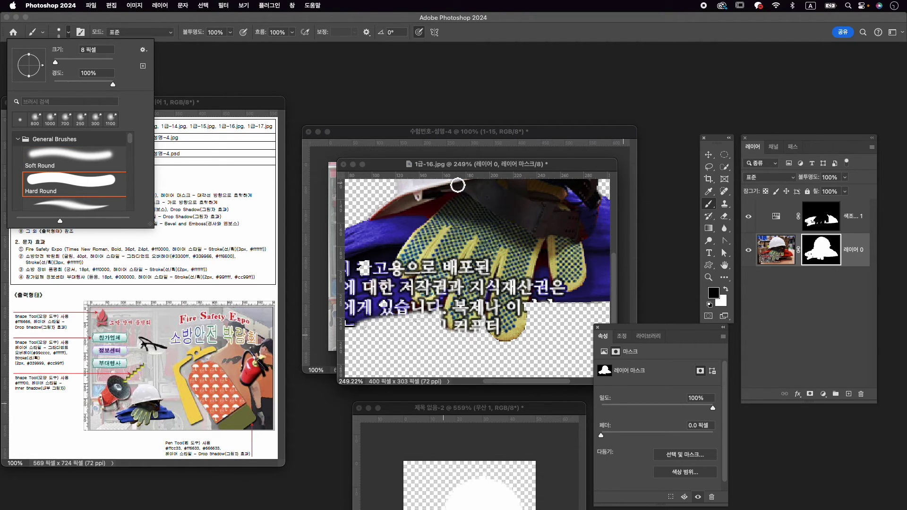
click(459, 167)
key([)
key([)
scroll(428, 328, down, 5)
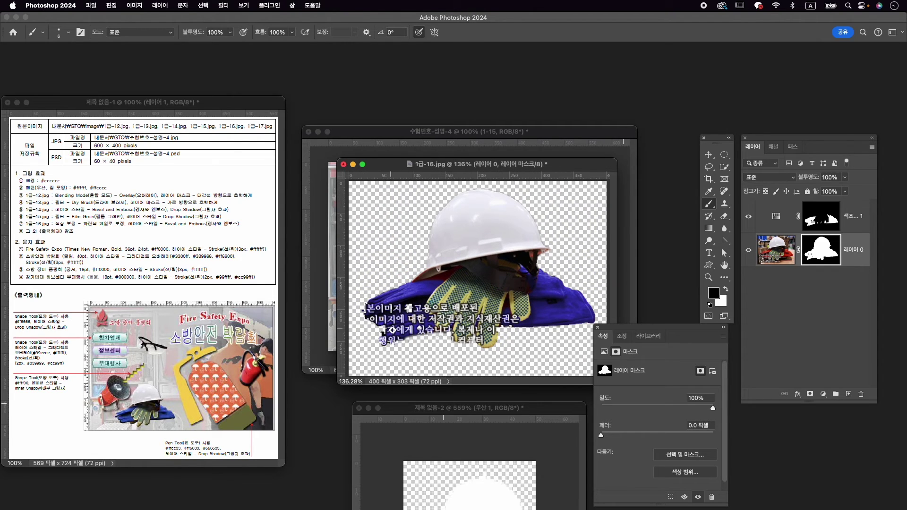
key(x)
key(x)
mouse_move(387, 347)
mouse_down()
mouse_move(379, 342)
mouse_move(406, 343)
mouse_up()
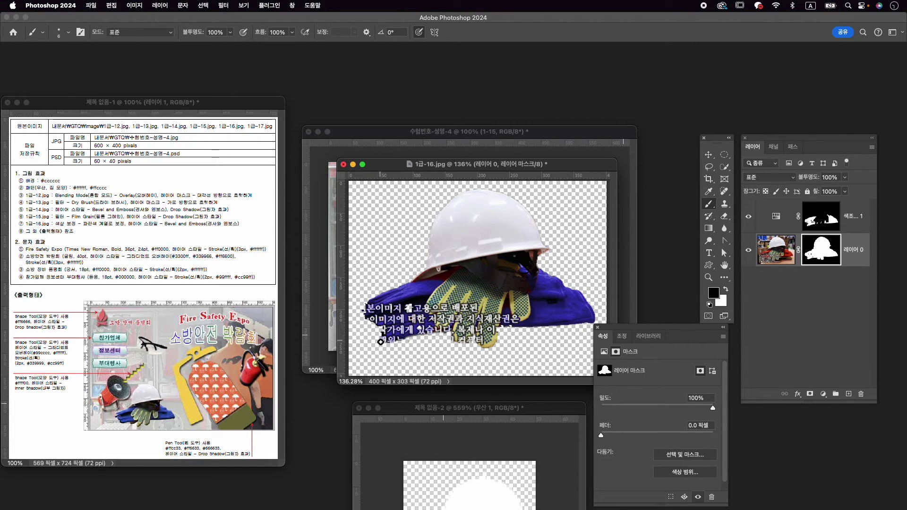
drag(383, 341, 401, 343)
drag(405, 341, 384, 342)
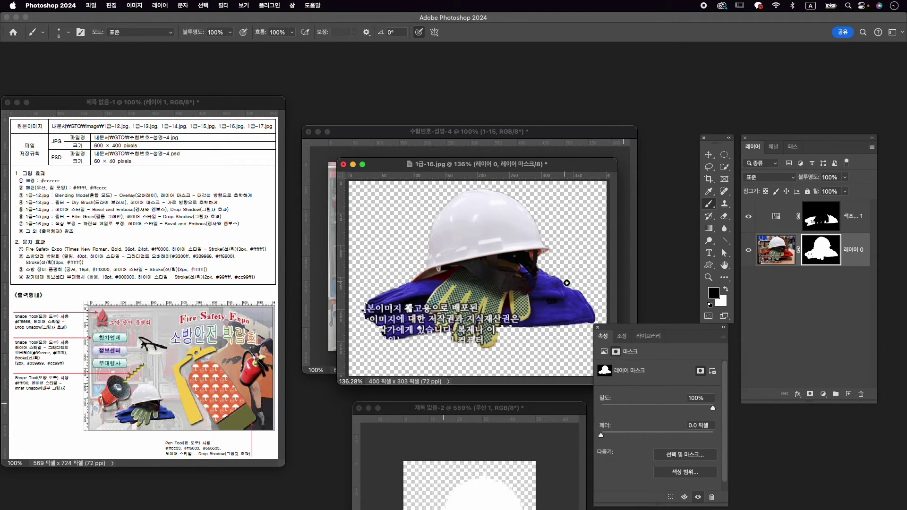
Stamp the visible layers into a new layer, copy it into the 수험번호-성명-4 composition and close 1급-16.jpg without saving.
click(859, 222)
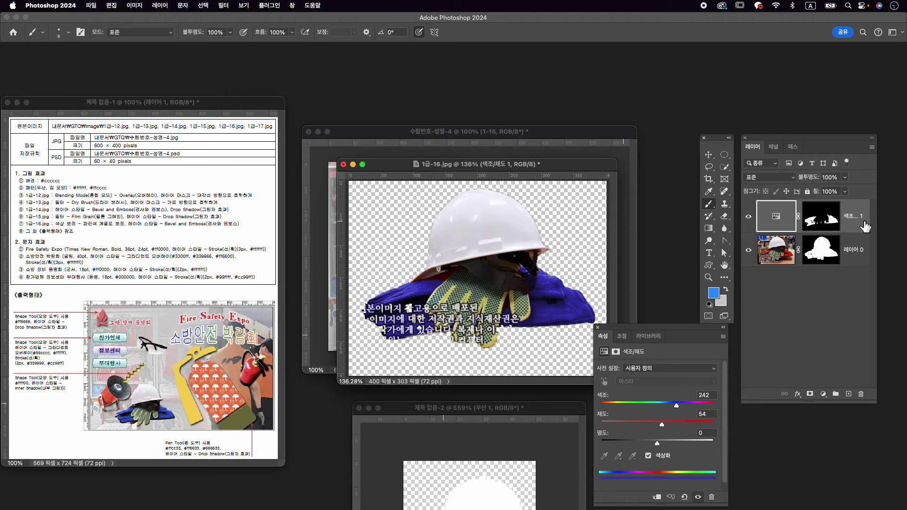
key(super+alt+shift+e)
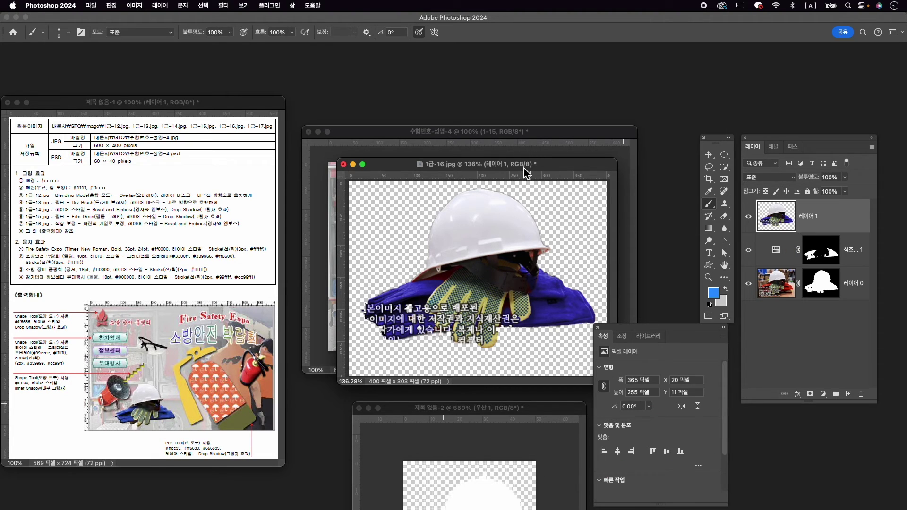
drag(523, 167, 313, 93)
key(v)
drag(319, 171, 486, 268)
click(134, 90)
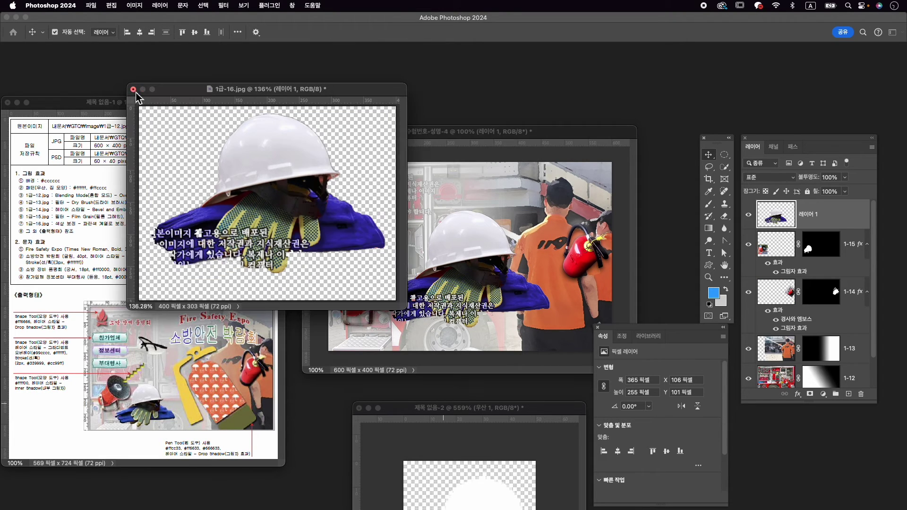
click(455, 205)
Scale the helmet and gloves layer to about 57.5% and place it beside the loudspeaker near the lower edge.
drag(487, 276, 462, 289)
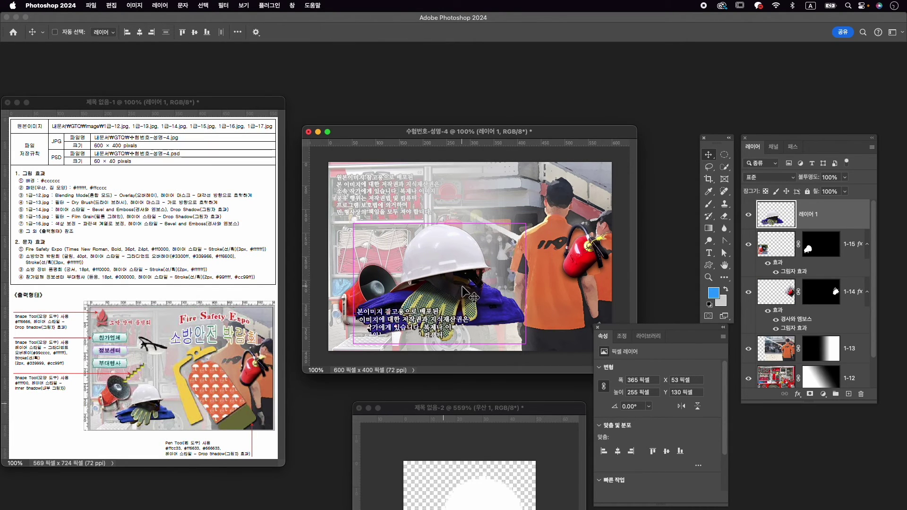
key(cmd+t)
drag(526, 223, 469, 273)
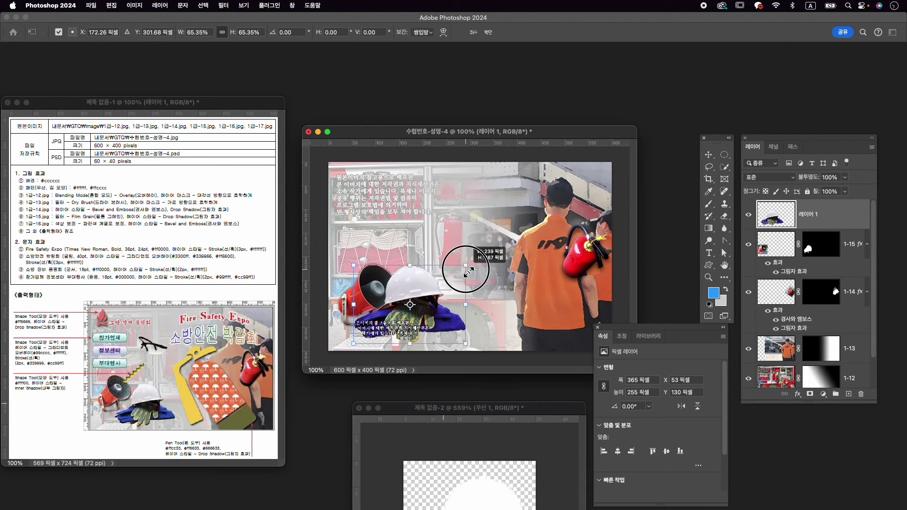
drag(396, 302, 419, 306)
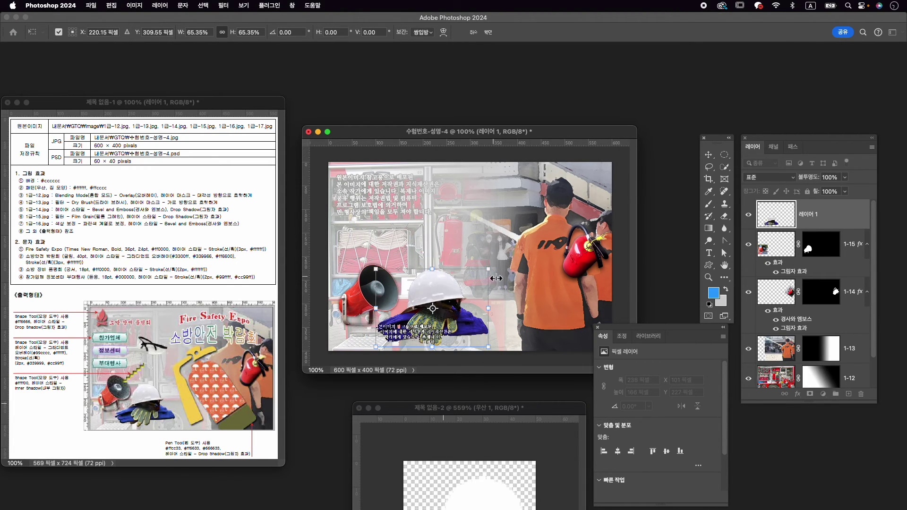
drag(494, 272, 480, 282)
drag(430, 300, 431, 295)
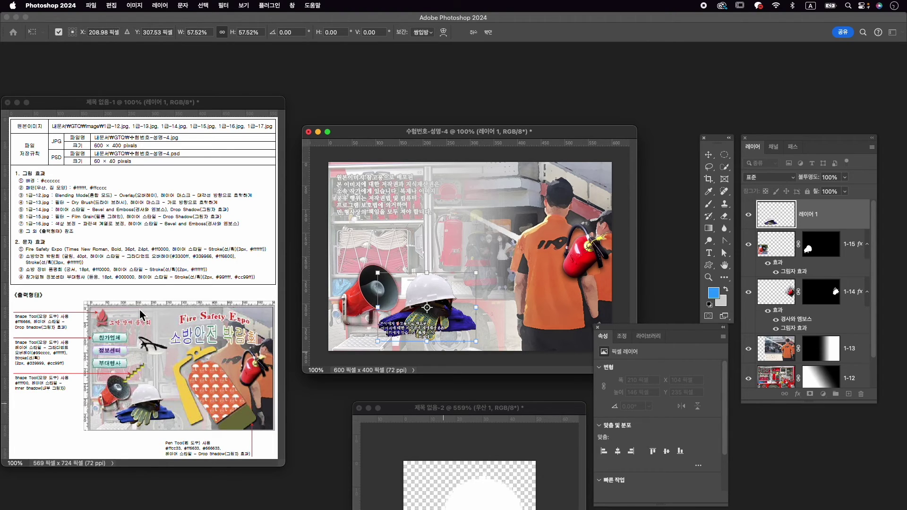
Nudge the helmet and gloves toward the loudspeaker to X 195.98 and Y 309.53 px and apply the transform.
key(Left)
key(Left)
key(Left)
key(Left)
key(Left)
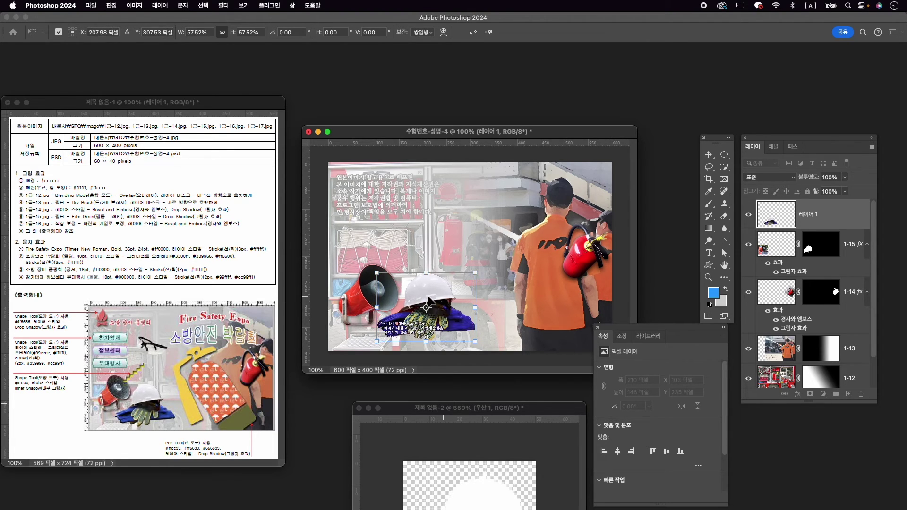
key(Down)
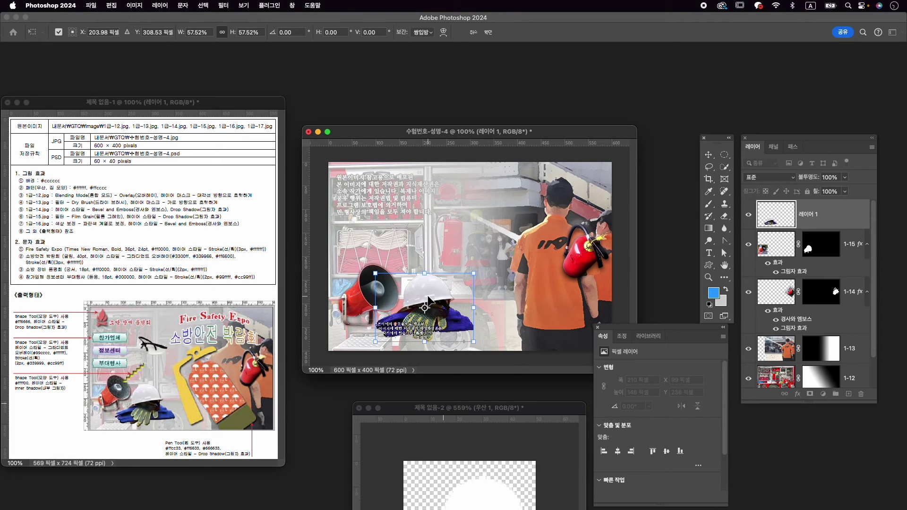
key(Left)
key(Left)
key(Left)
key(Left)
key(Left)
key(Left)
key(Left)
key(Left)
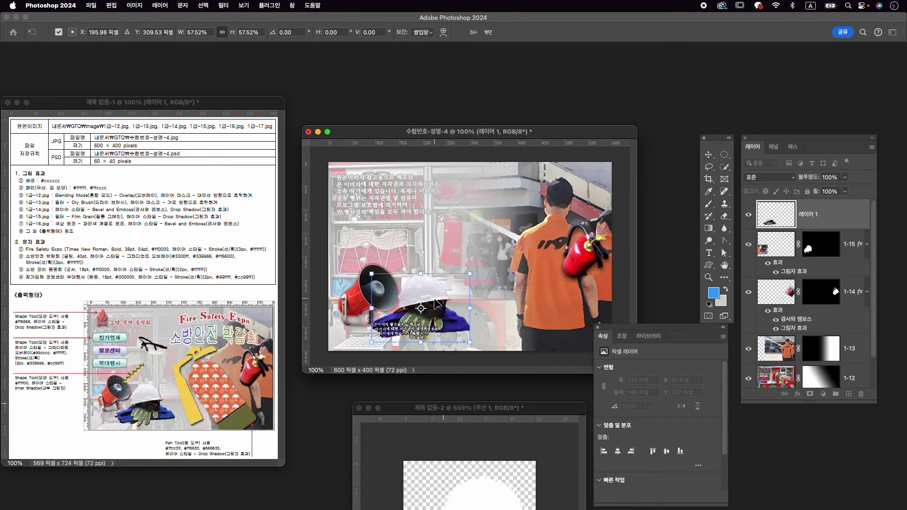
key(Return)
Scale the loudspeaker to about 83%, rotate it about -10.7° and reselect the helmet and gloves layer.
click(368, 294)
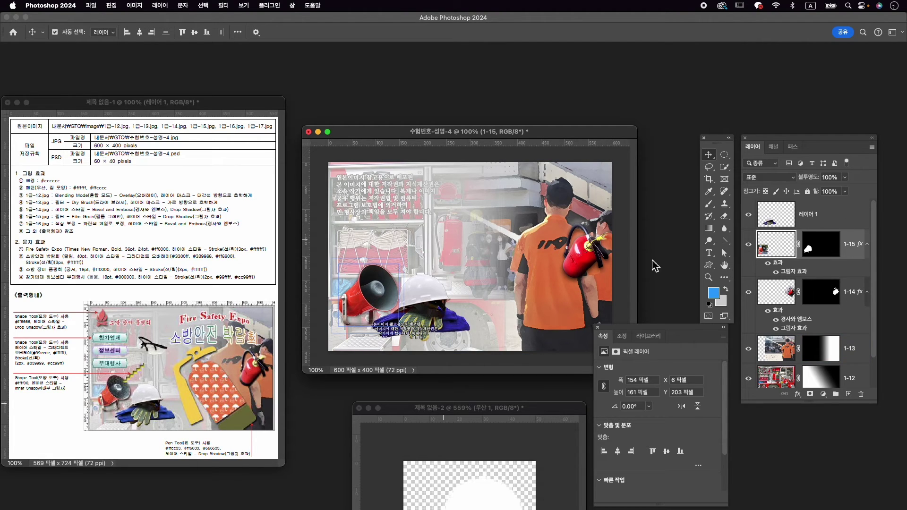
key(super+t)
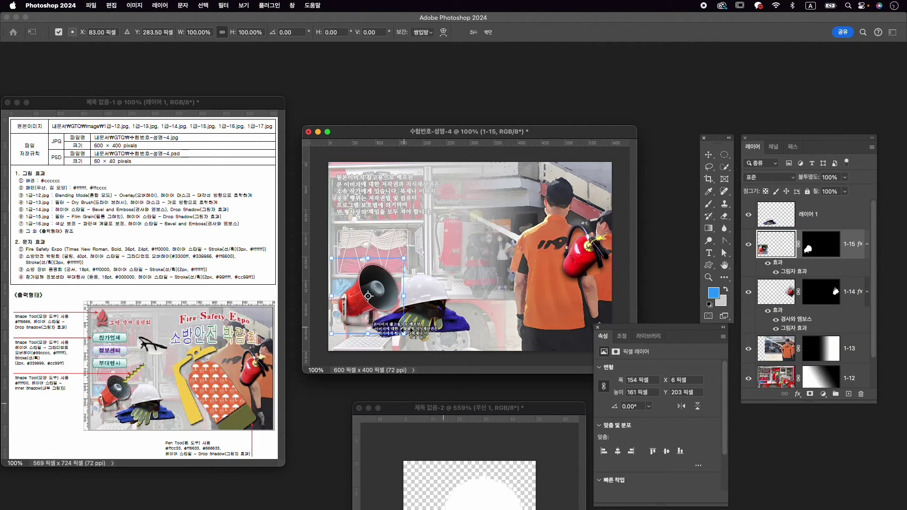
drag(404, 333, 378, 294)
drag(412, 253, 405, 249)
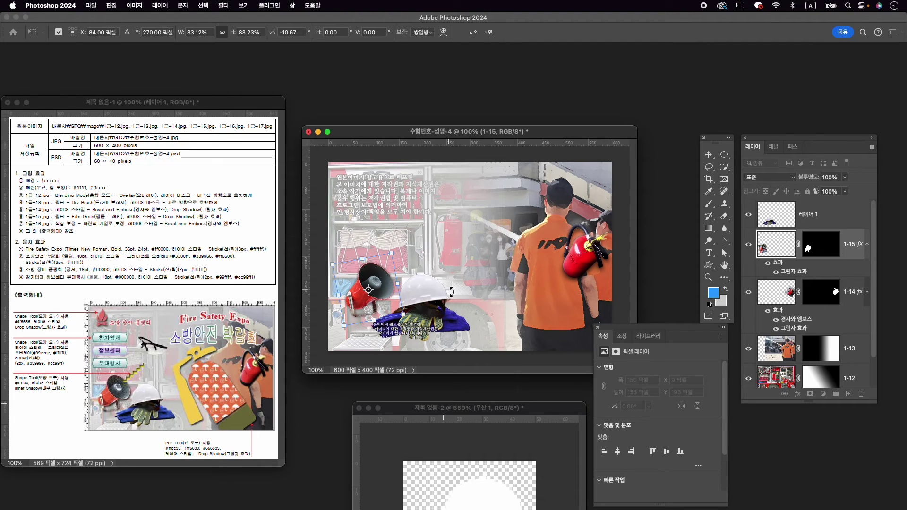
key(Return)
click(416, 312)
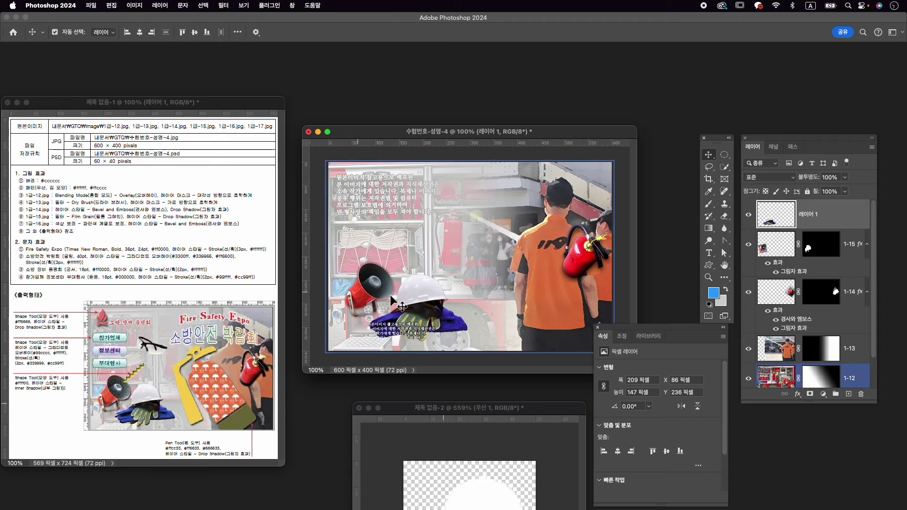
Rename the helmet and gloves layer as 1-16 and apply a Bevel and Emboss layer style to it.
double_click(815, 218)
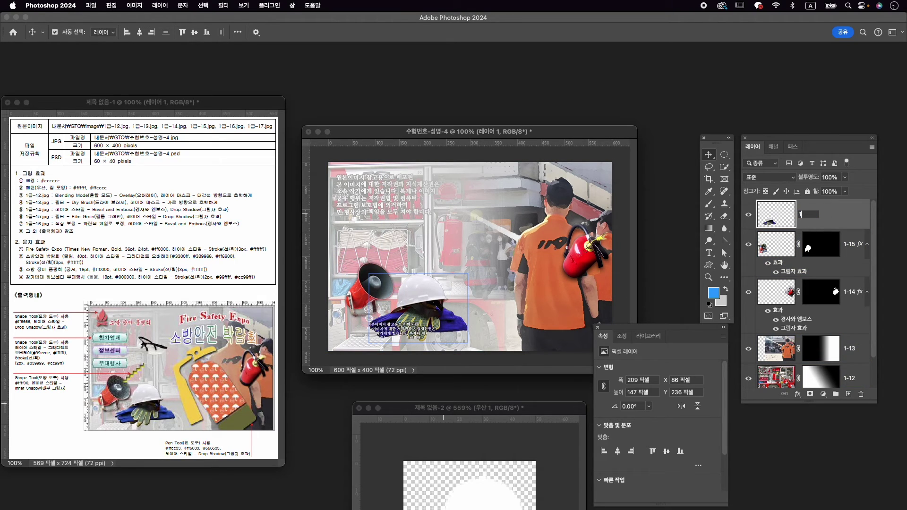
text(1-16)
key(Return)
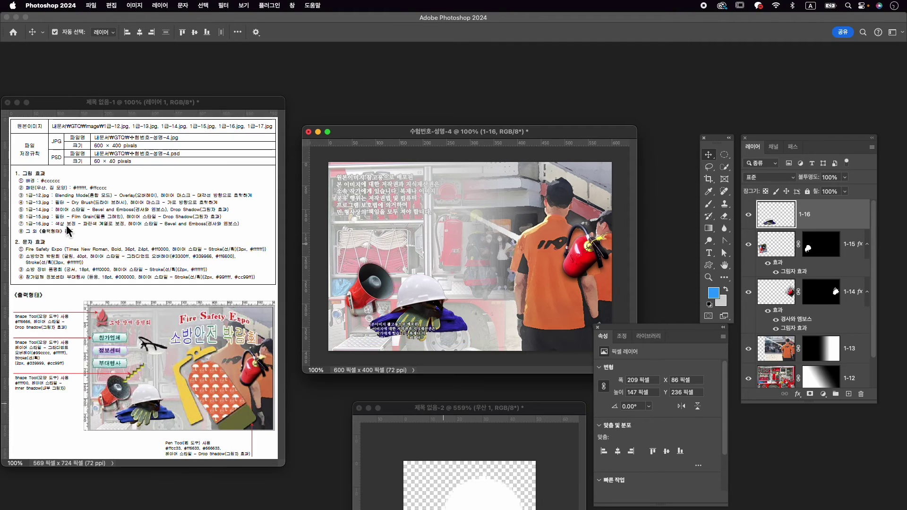
click(798, 393)
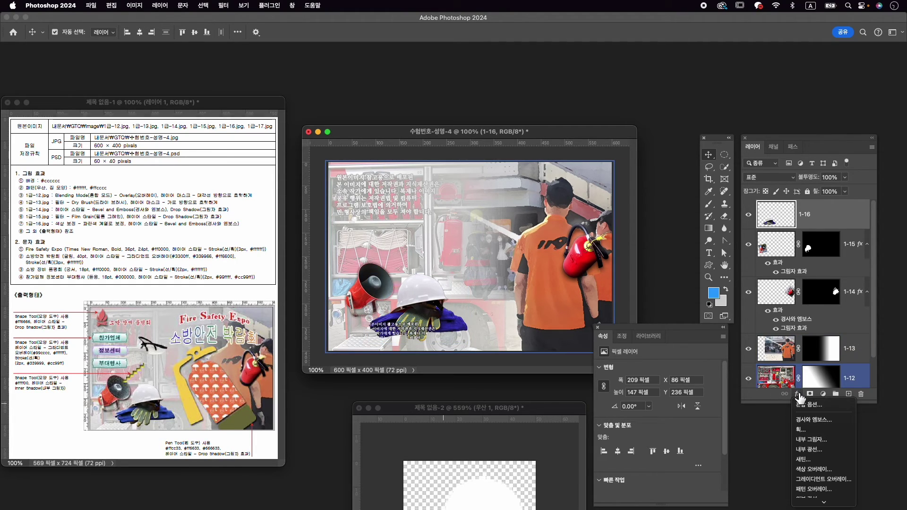
click(823, 420)
click(842, 251)
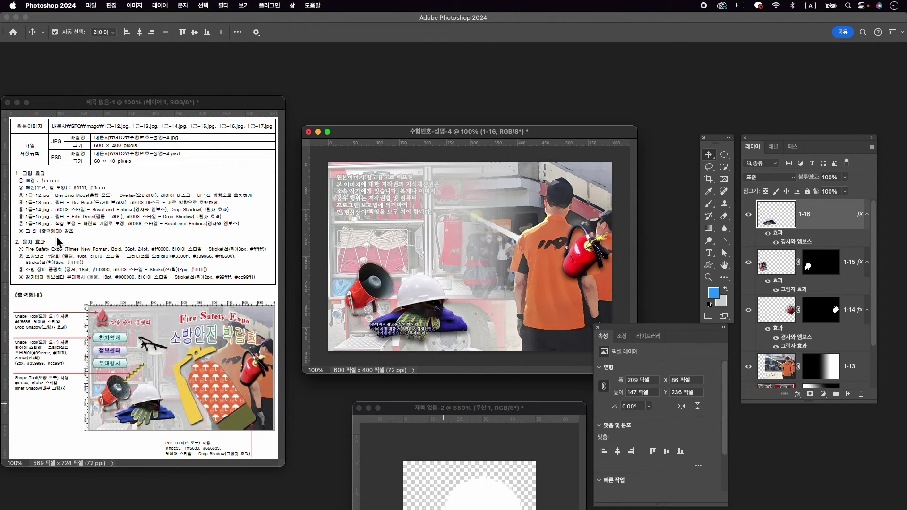
Open 1급-17.jpg from the Image folder and move its window clear of the task instructions.
key(super+o)
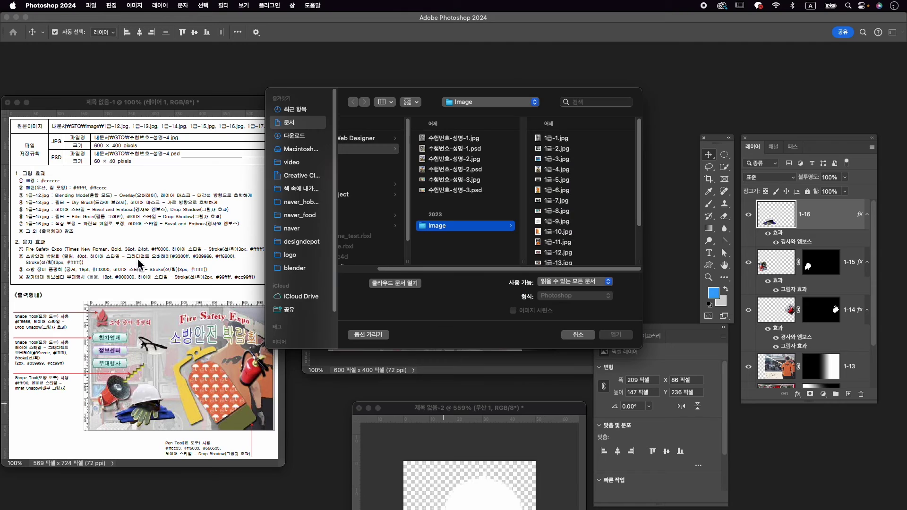
scroll(580, 247, down, 3)
click(572, 256)
click(619, 336)
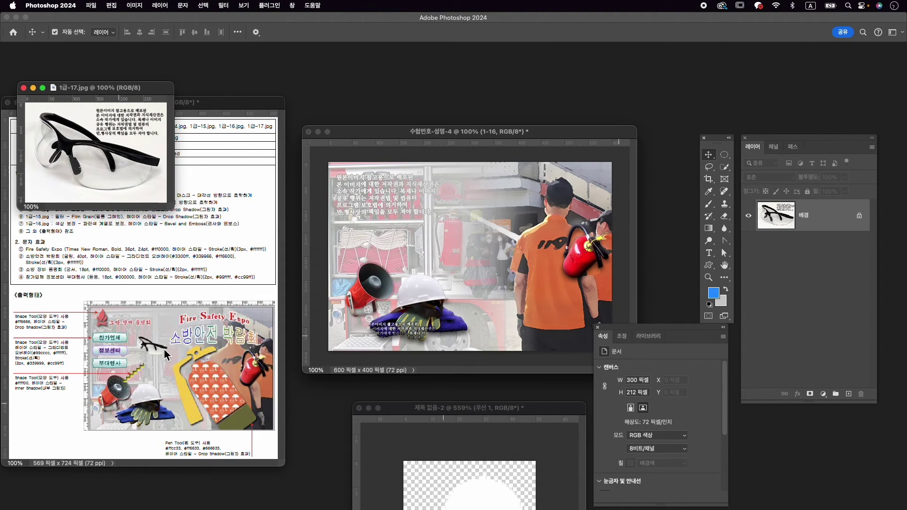
drag(121, 91, 457, 88)
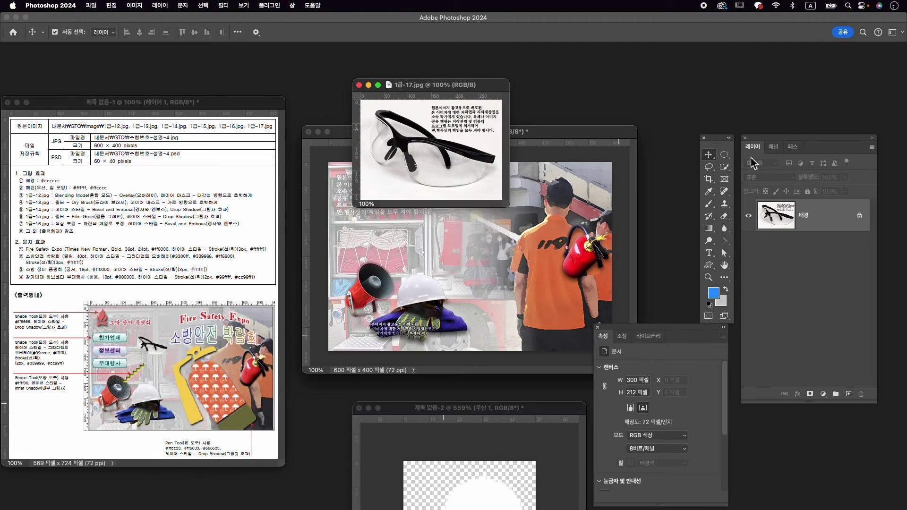
Isolate the glasses in 1급-17.jpg with the Object Selection tool and hide the background with a layer mask.
click(727, 168)
click(756, 167)
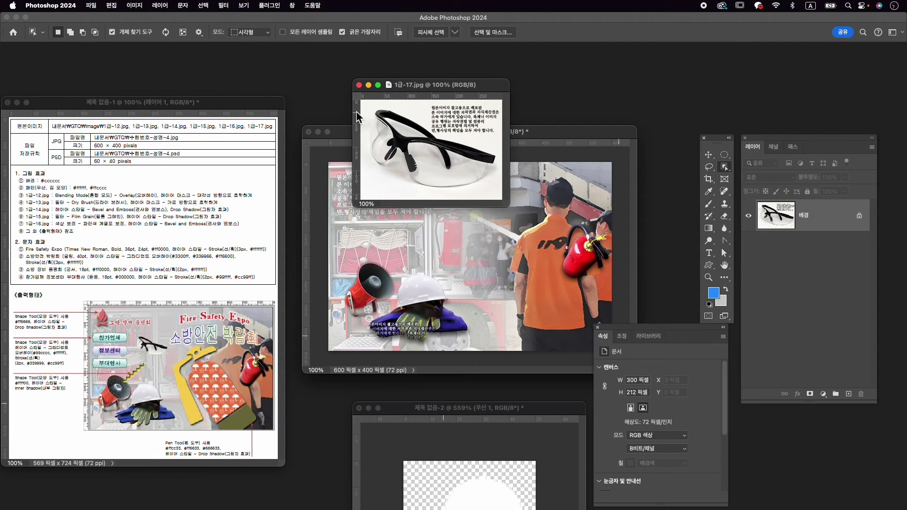
drag(369, 113, 494, 192)
click(809, 394)
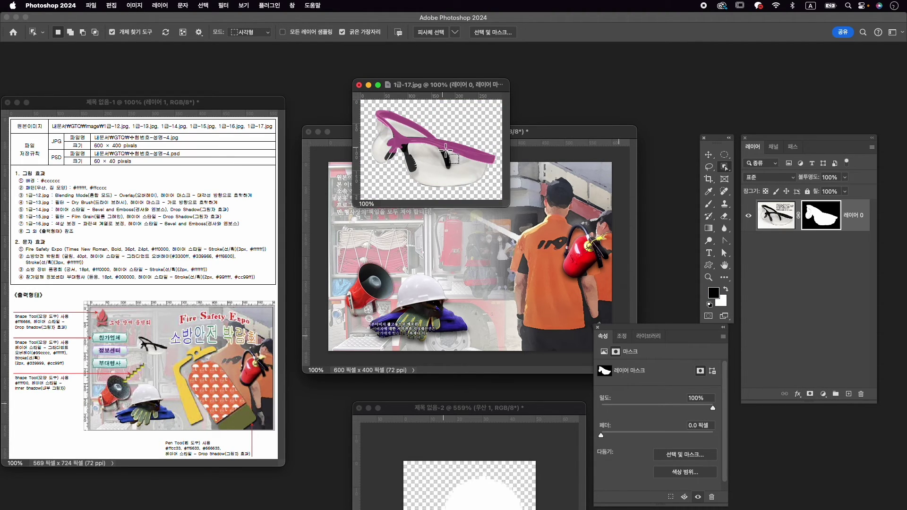
Copy the masked glasses into the 600 × 400 px composition and close 1급-17.jpg without saving.
key(v)
drag(449, 152, 425, 239)
click(360, 85)
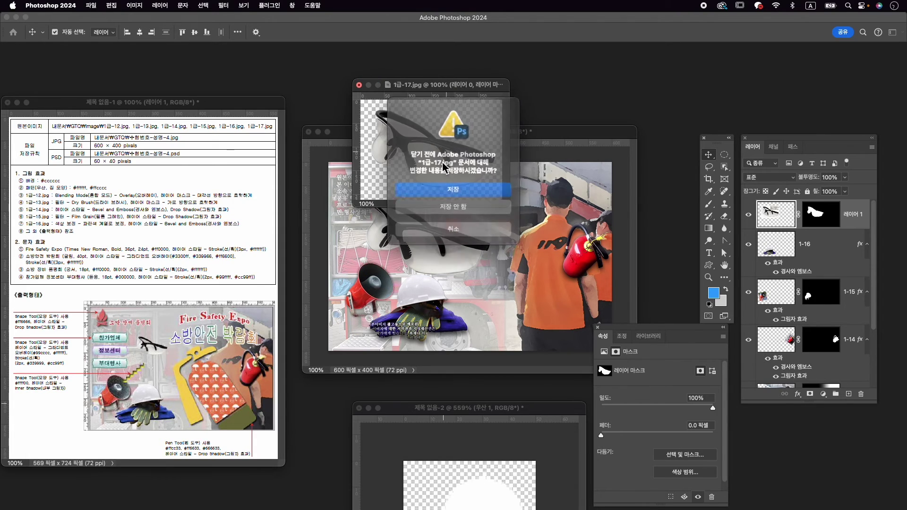
click(469, 202)
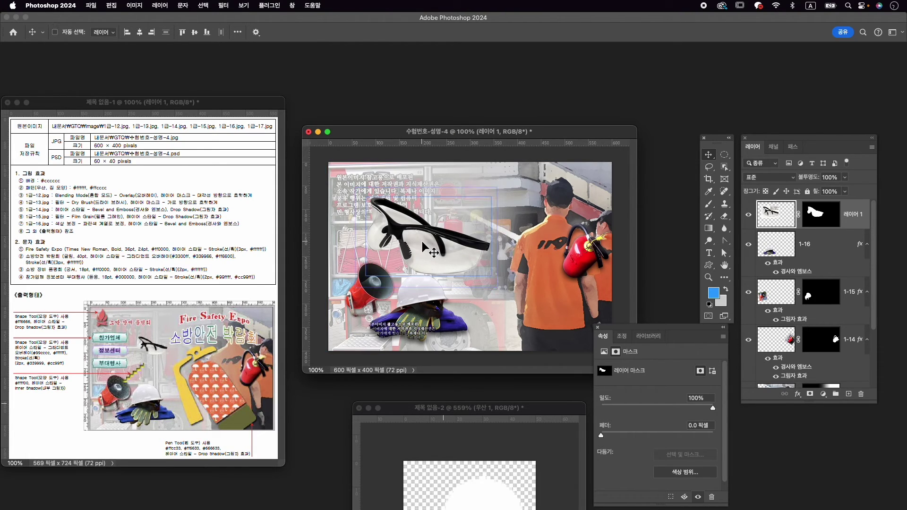
Rename the glasses layer as 1-17.
double_click(857, 215)
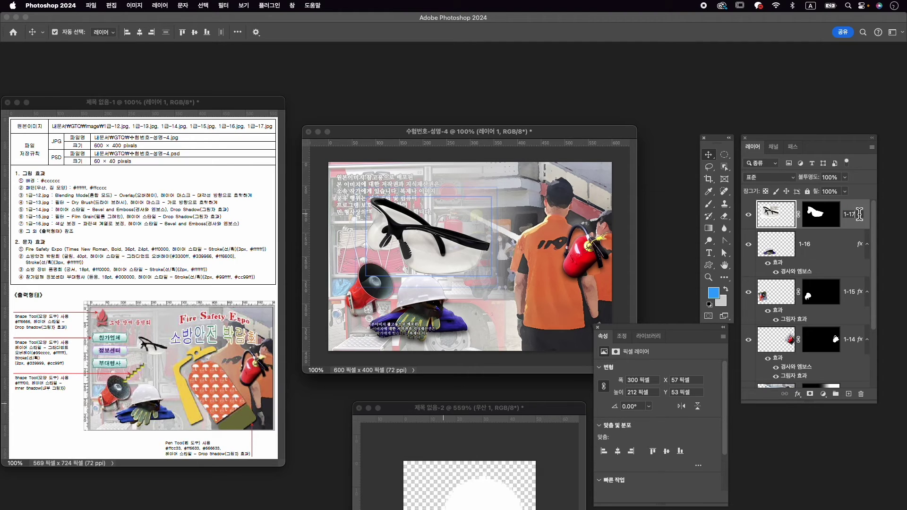
text(1-17)
key(Return)
Scale the glasses proportionally to about 36% with Free Transform and place them above the white helmet.
key(super+t)
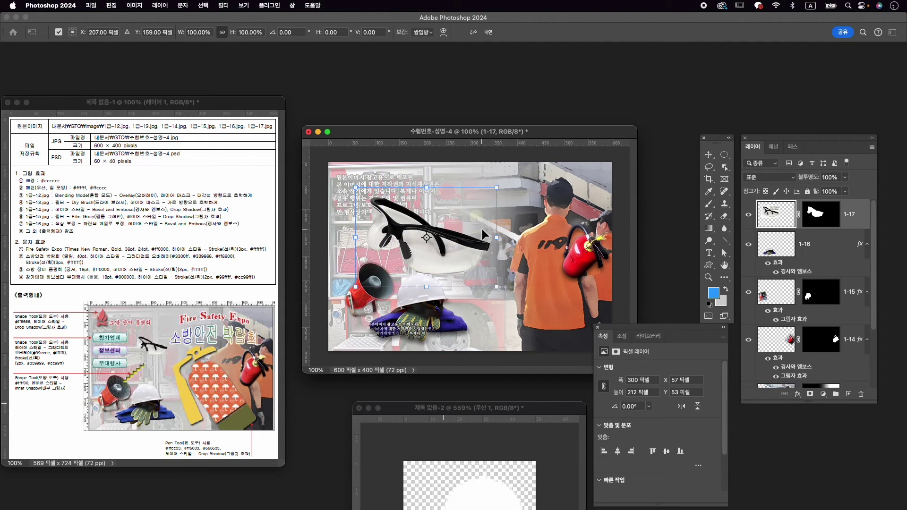
drag(498, 288, 458, 237)
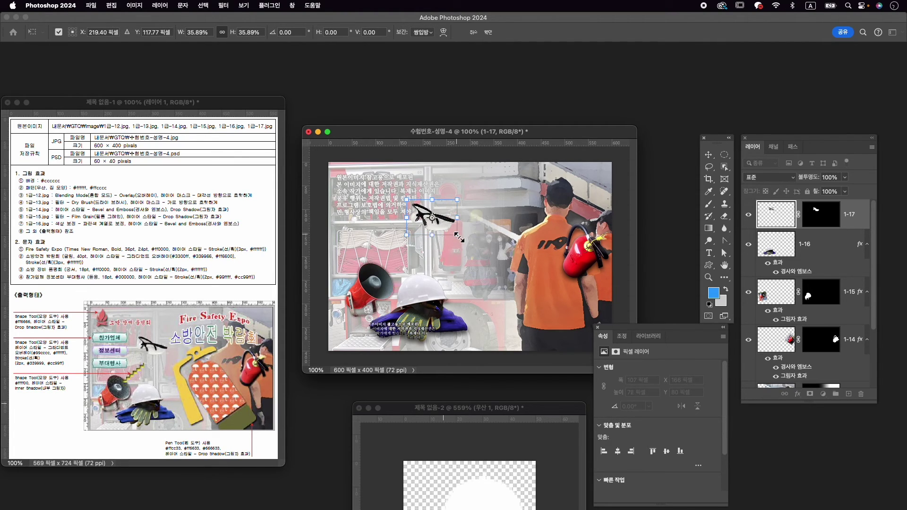
key(Return)
Nudge the glasses 5 px to the left so they sit at X 161 px.
click(433, 307)
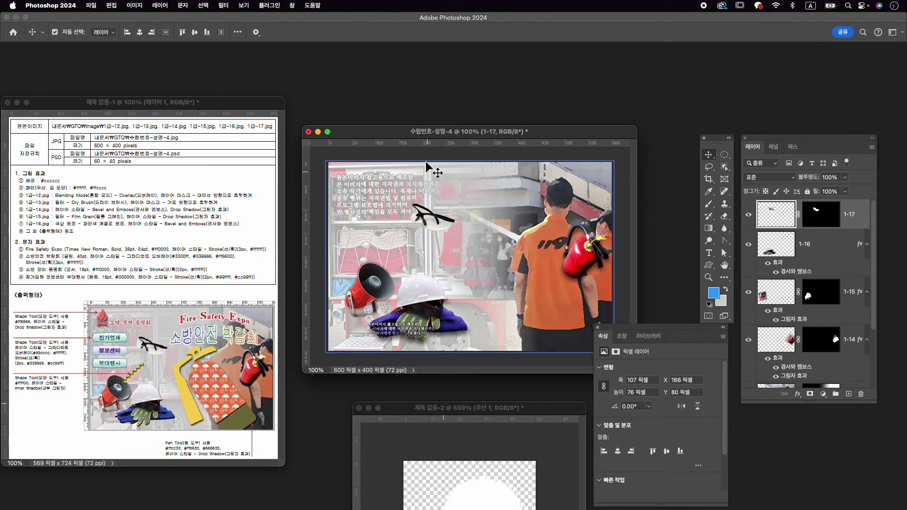
click(438, 222)
key(Left)
key(Left)
key(Left)
key(Left)
key(Left)
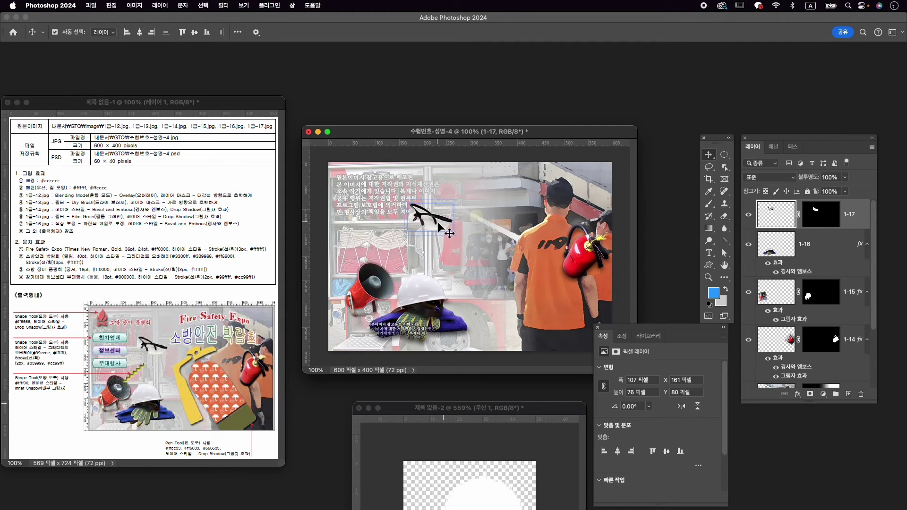
key(Left)
key(Right)
Open the shape library and move it clear of the composition's left half.
click(293, 6)
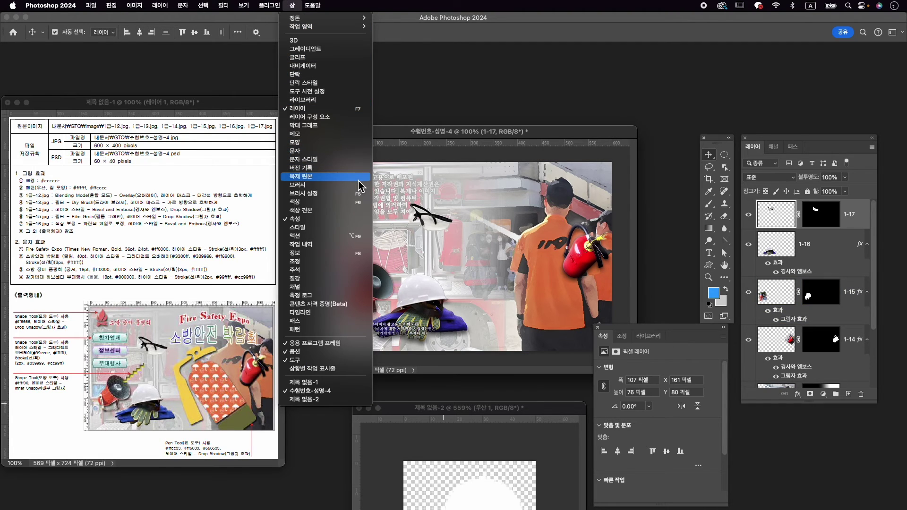
click(359, 142)
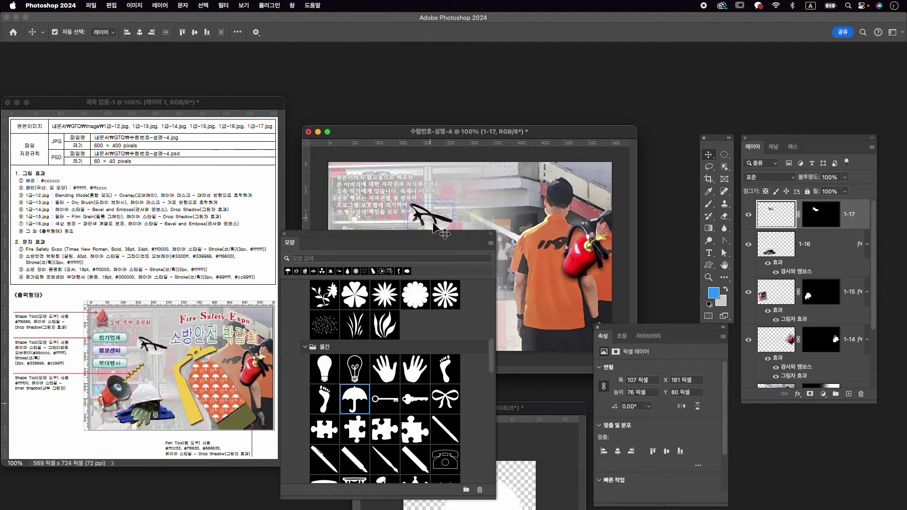
drag(442, 231, 666, 51)
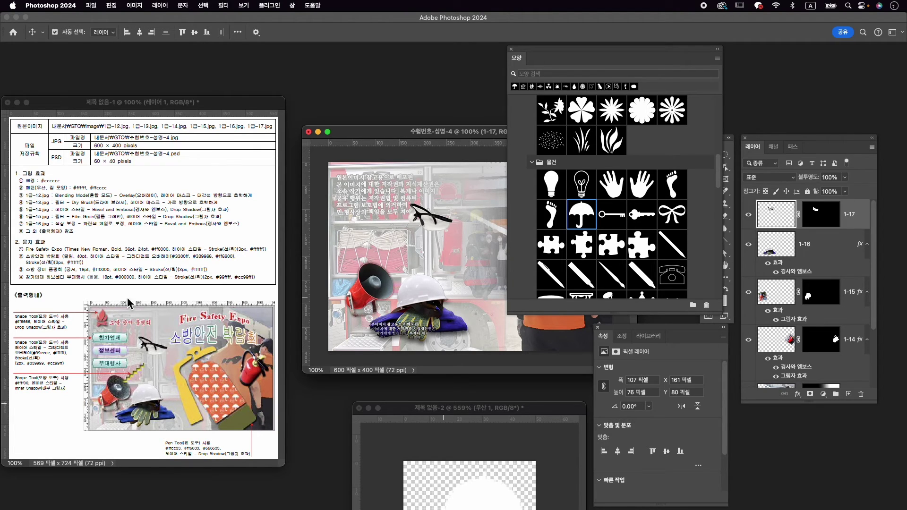
click(584, 74)
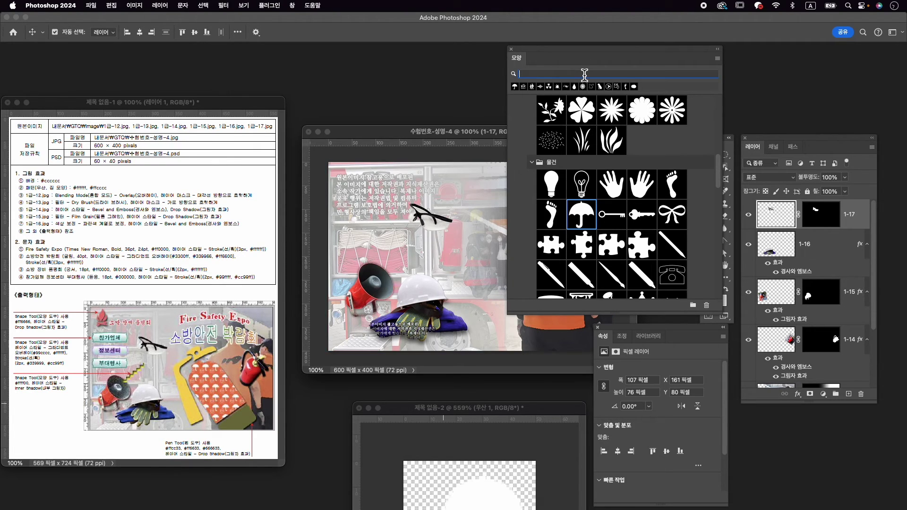
text(불)
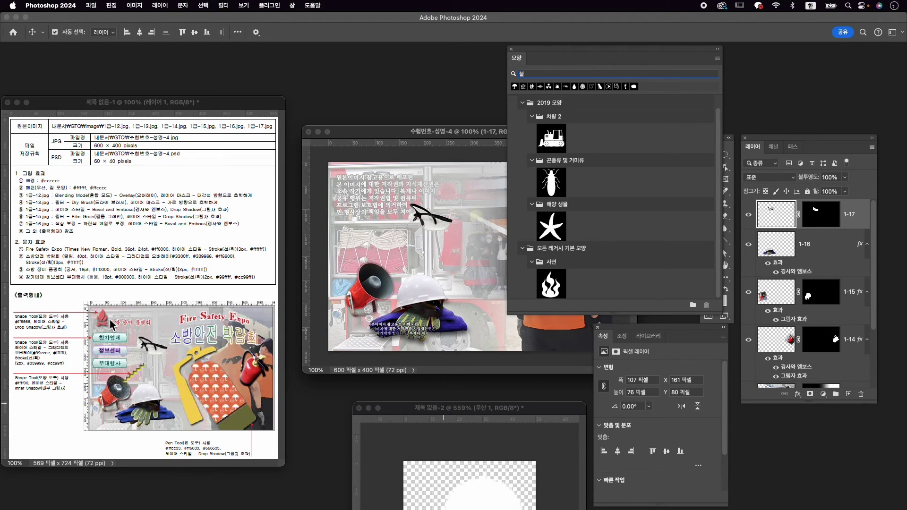
key(BackSpace)
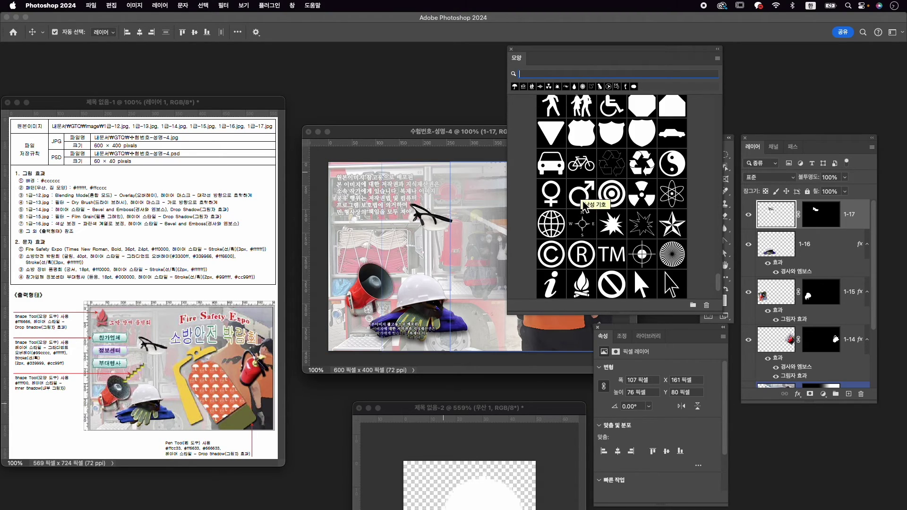
Draw the campfire custom shape from the symbols group, about 47 × 80 px, in the composition's upper-left corner.
scroll(591, 208, up, 3)
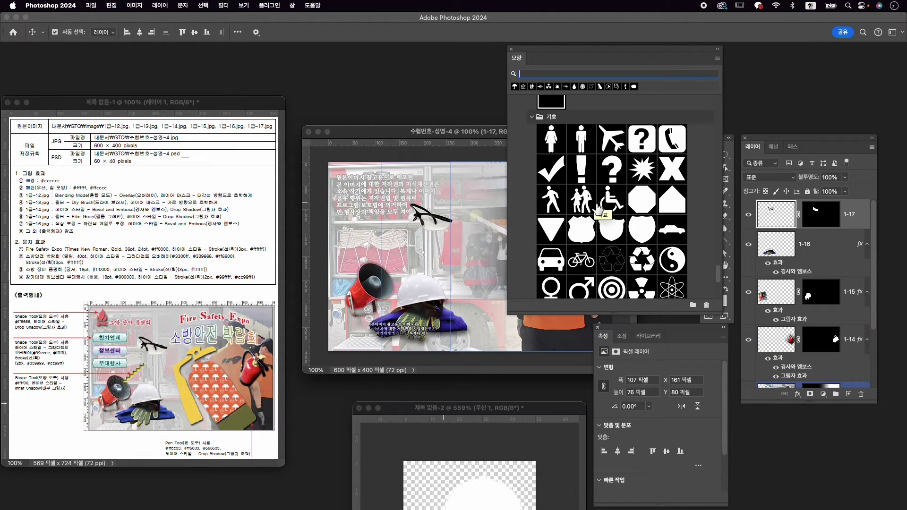
scroll(599, 210, down, 5)
click(581, 232)
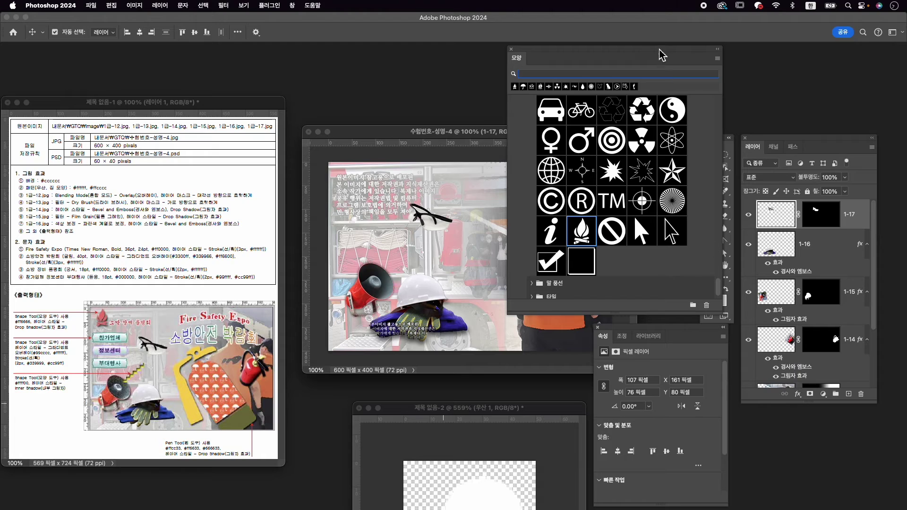
drag(658, 52, 609, 56)
click(708, 266)
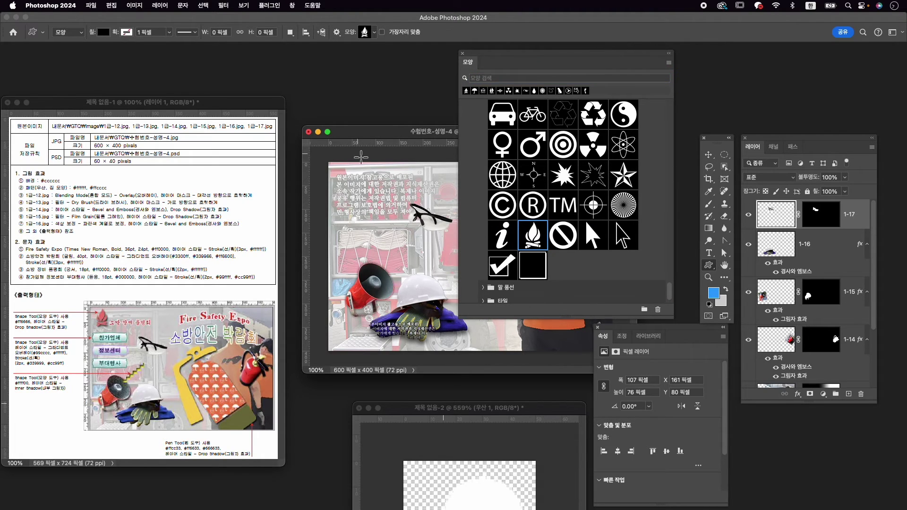
drag(342, 170, 363, 204)
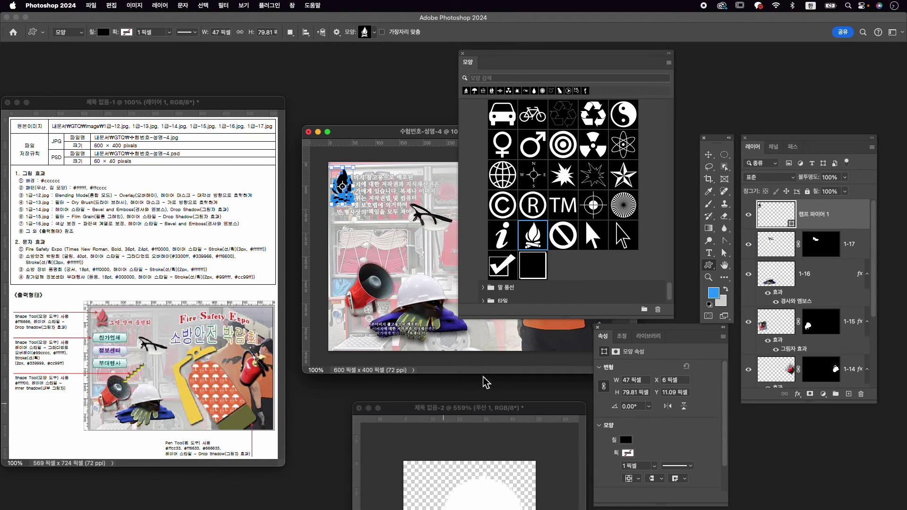
Fill the campfire shape with #ff6666 and apply a Drop Shadow layer style.
click(626, 440)
click(723, 344)
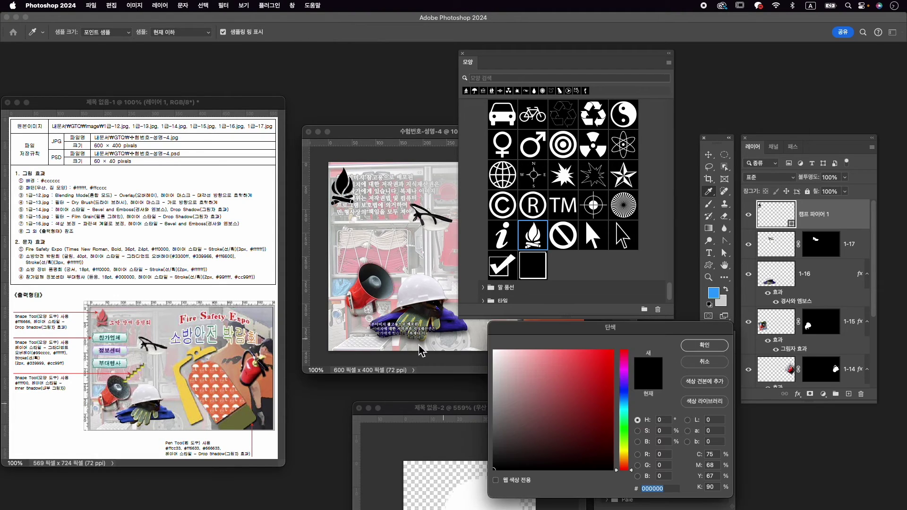
text(ff6666)
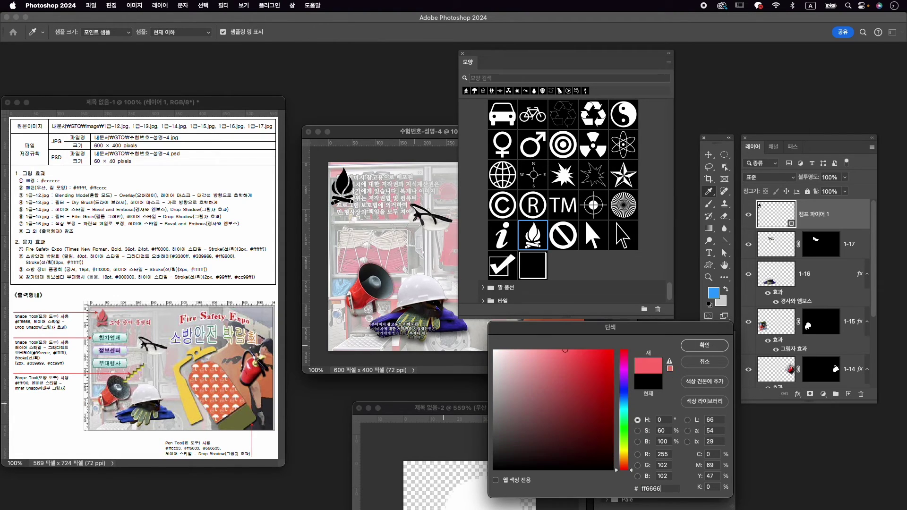
key(Return)
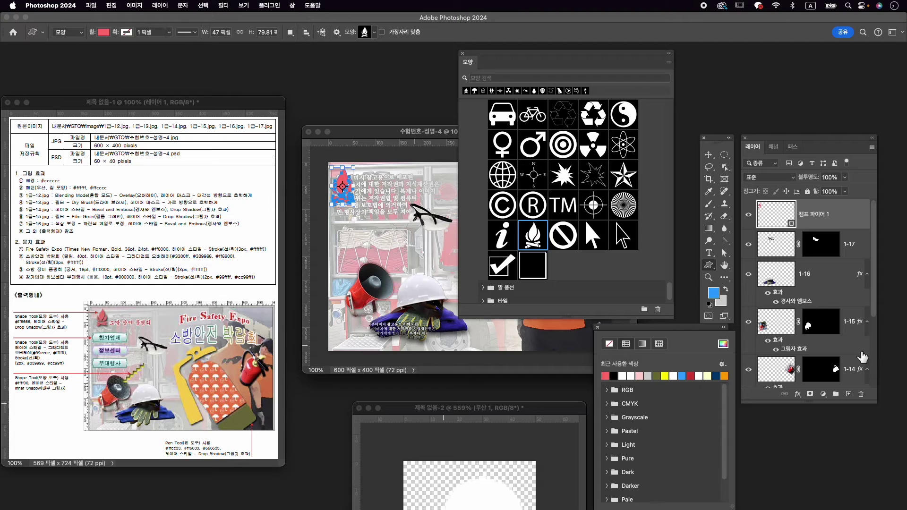
click(797, 394)
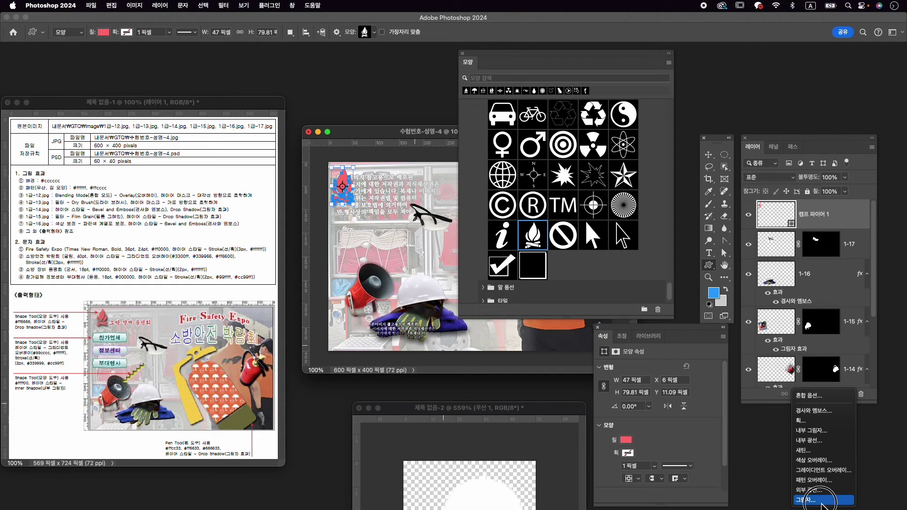
click(820, 499)
click(850, 249)
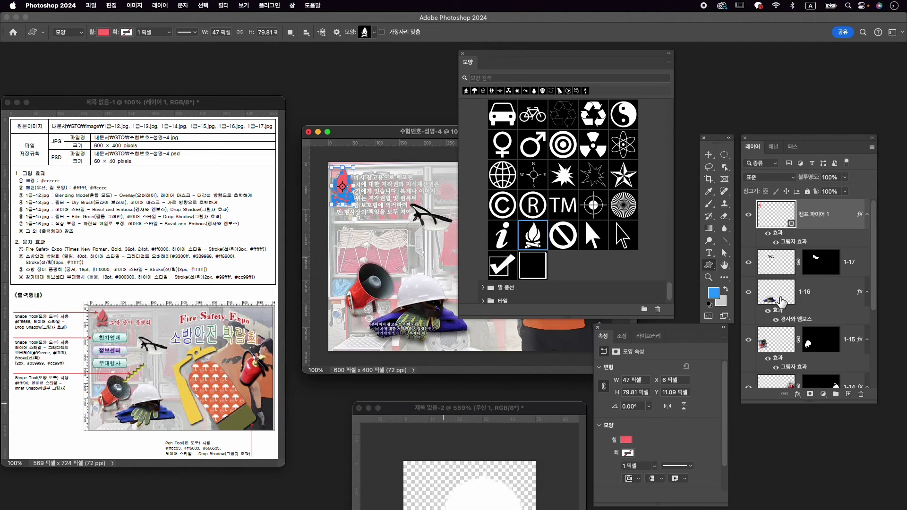
Scale the campfire shape to about 88% and shift it slightly right within the composition's upper-left corner.
key(super+t)
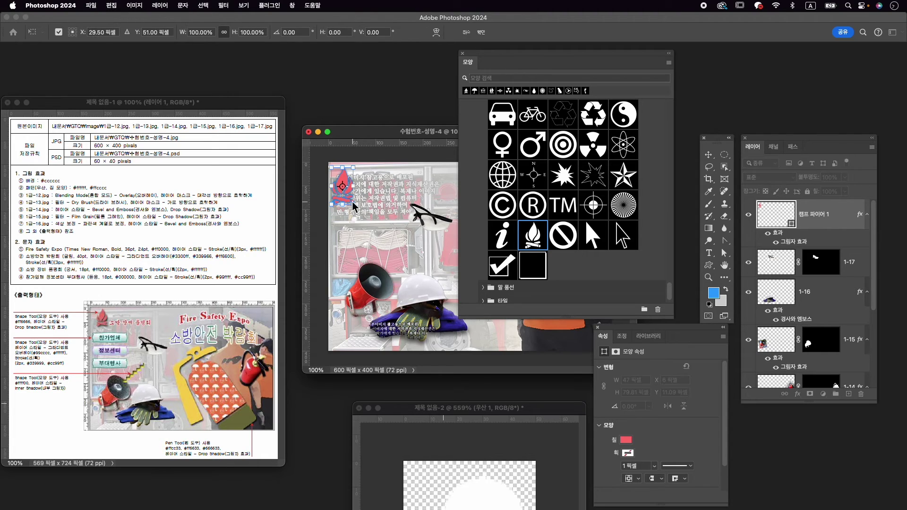
drag(353, 204, 348, 176)
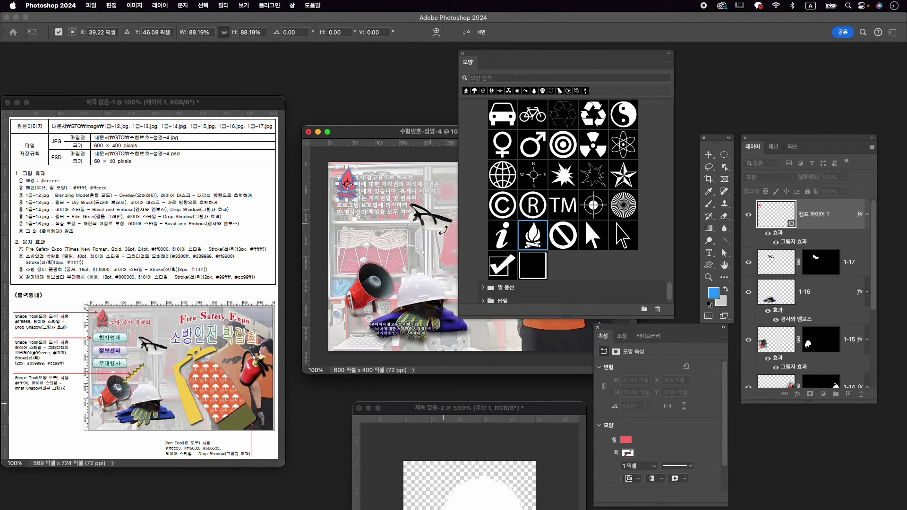
key(Return)
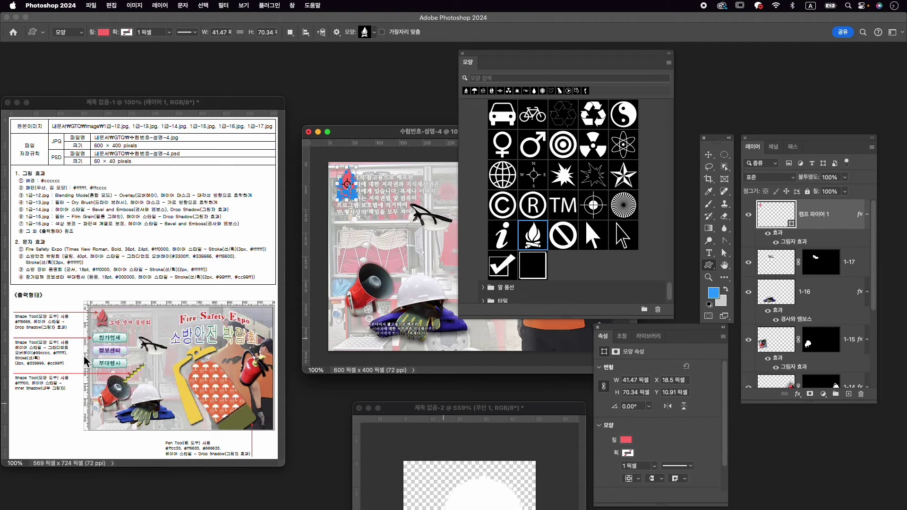
Draw the third banner shape from the banners and awards group, about 119 × 36 px, below the campfire.
scroll(578, 163, up, 5)
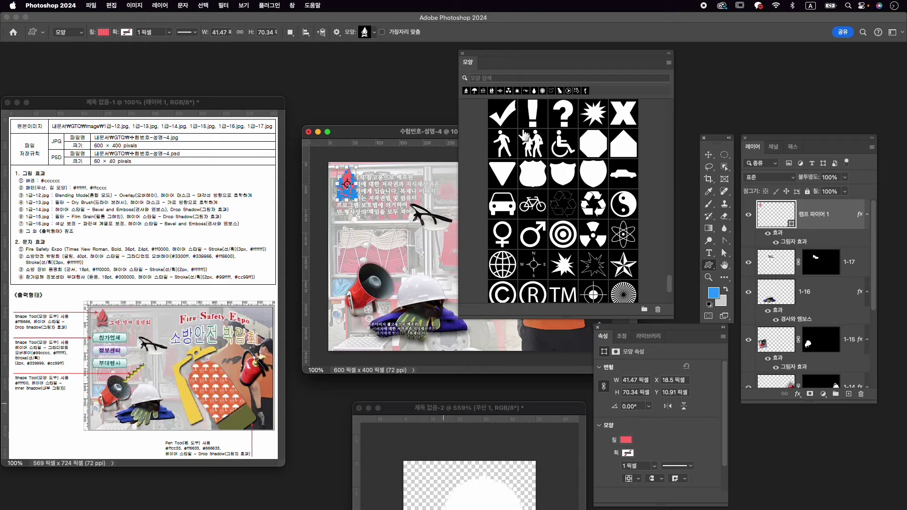
click(483, 111)
click(483, 142)
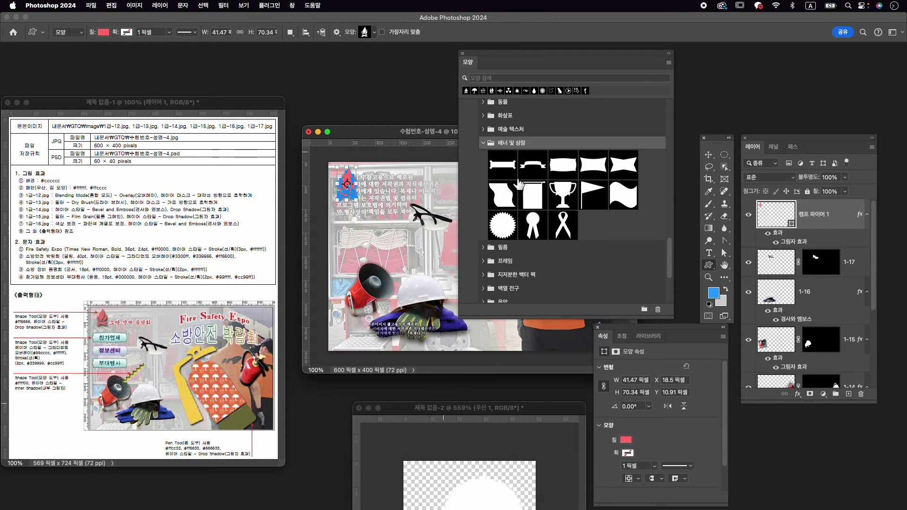
click(562, 173)
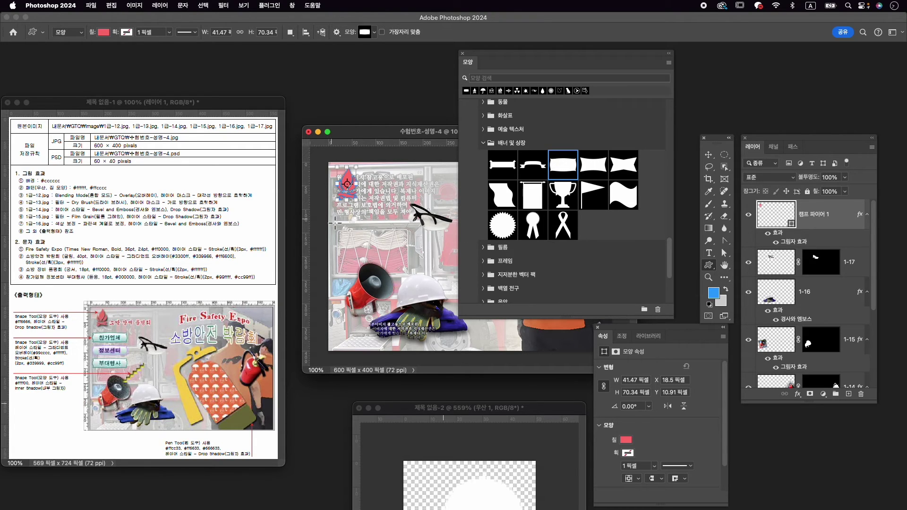
drag(333, 214, 375, 214)
Nudge the banner 3 px left and 1 px up with Free Transform.
key(super+t)
key(Left)
key(Left)
key(Left)
key(Up)
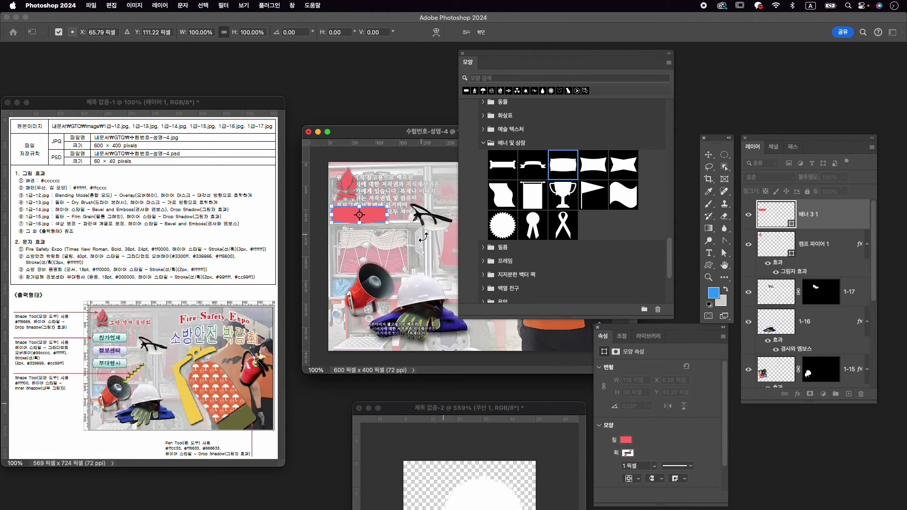
key(Return)
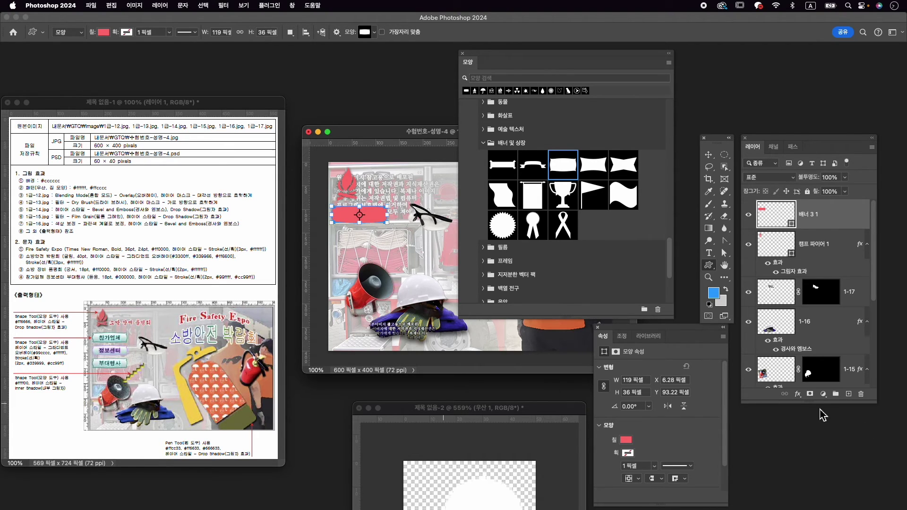
Add a Gradient Overlay to the banner shape and set the gradient's starting color stop to #99cccc.
click(797, 395)
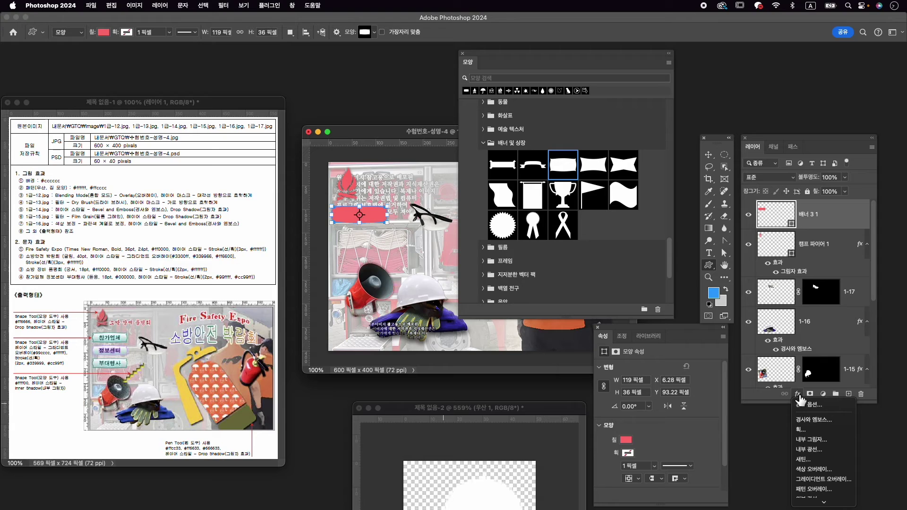
click(833, 479)
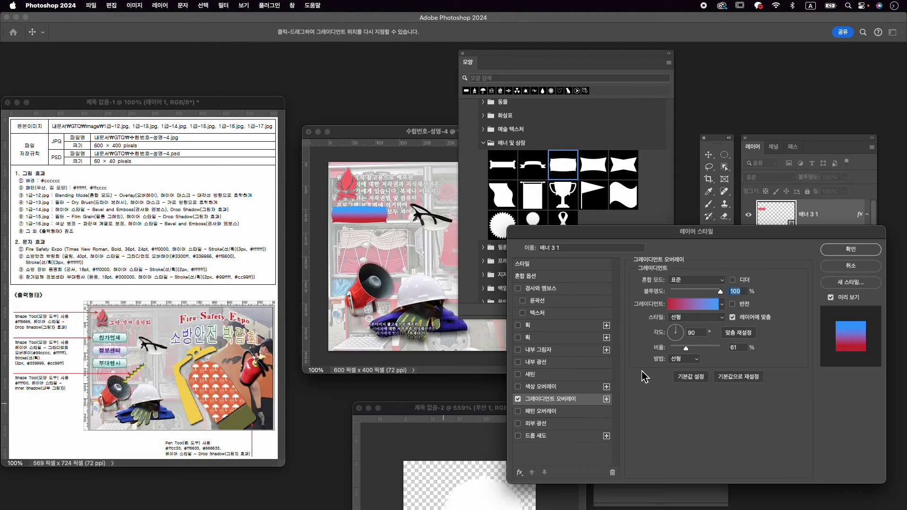
click(706, 306)
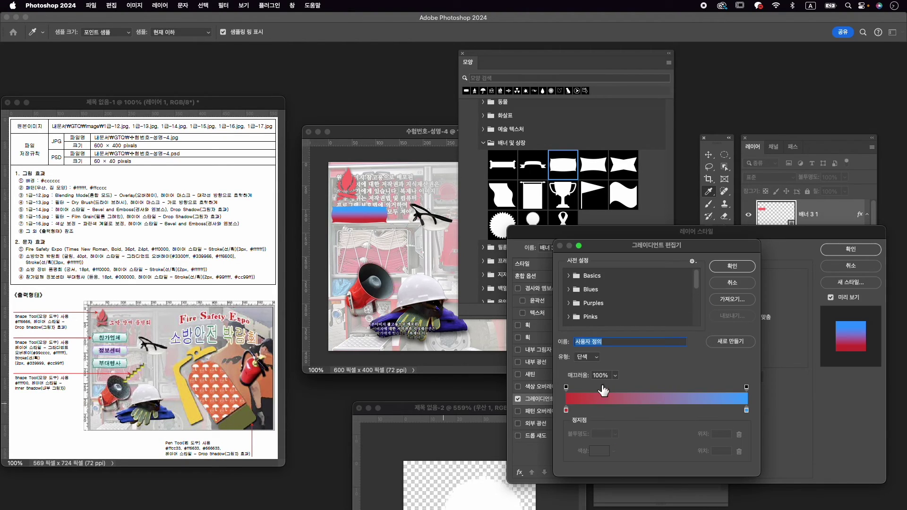
double_click(566, 410)
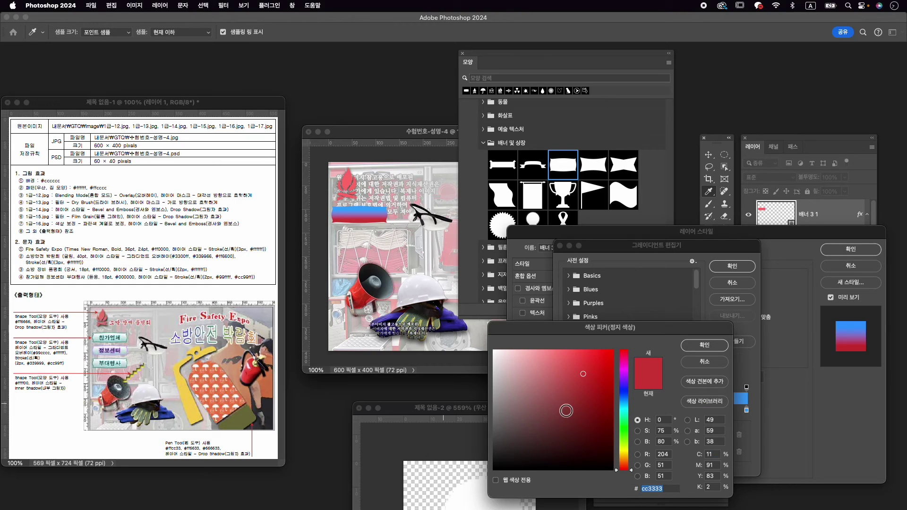
text(99)
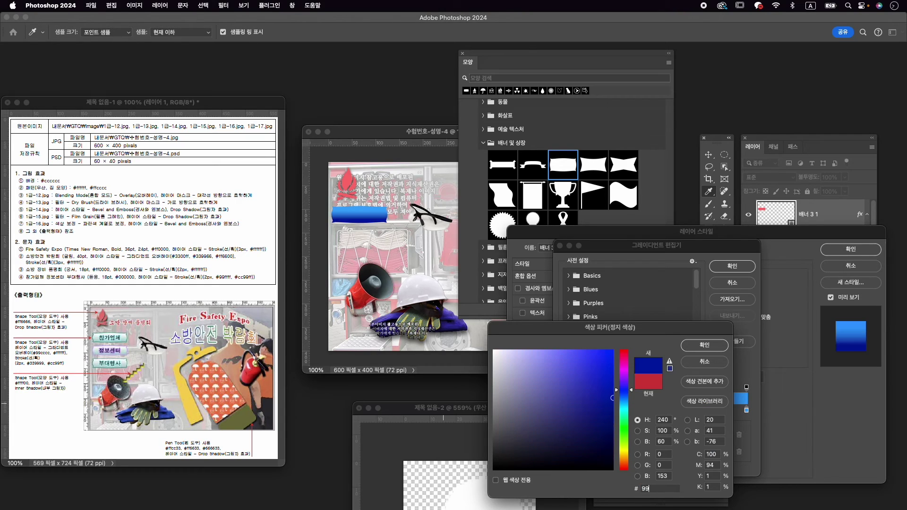
text(cccc)
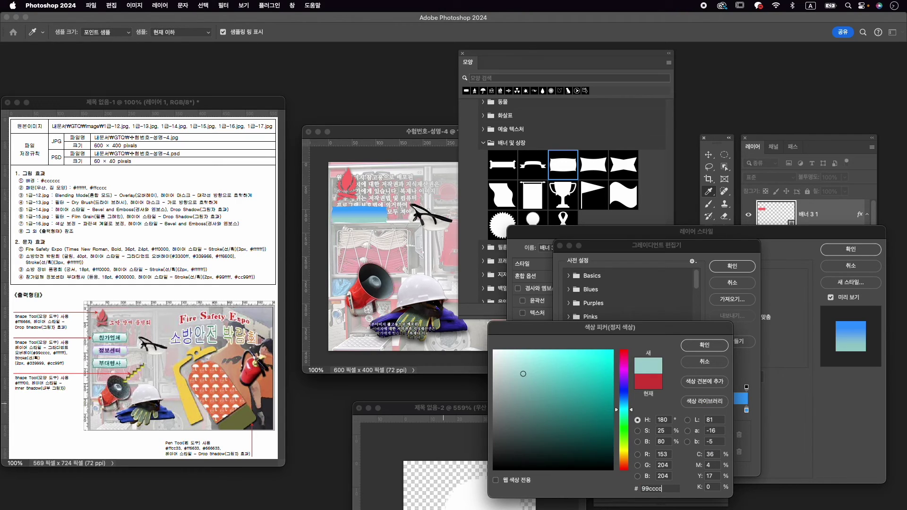
text(c)
key(Return)
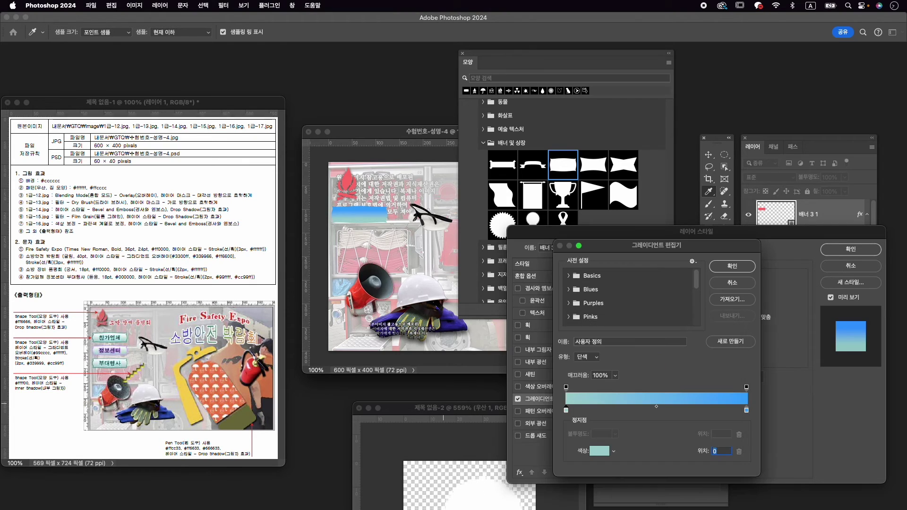
click(731, 266)
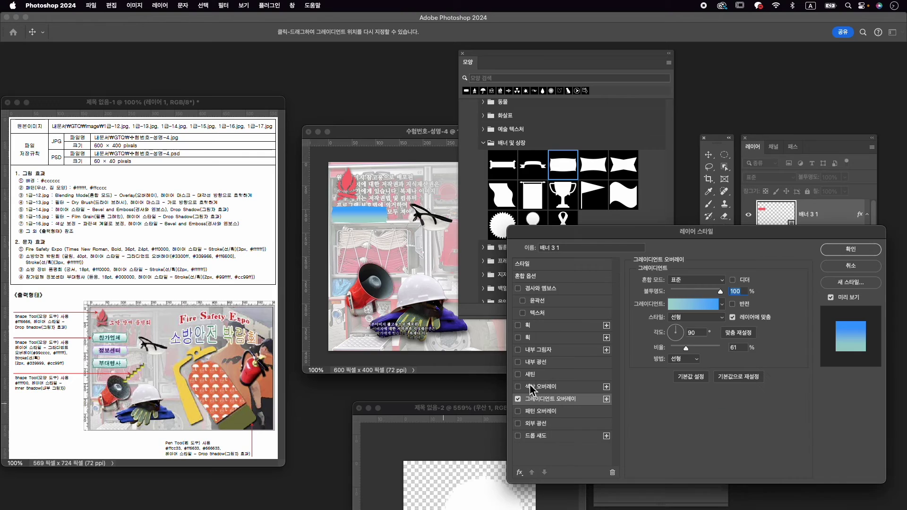
Add a 2 px outside Stroke in #339999 to the banner's layer style.
click(525, 324)
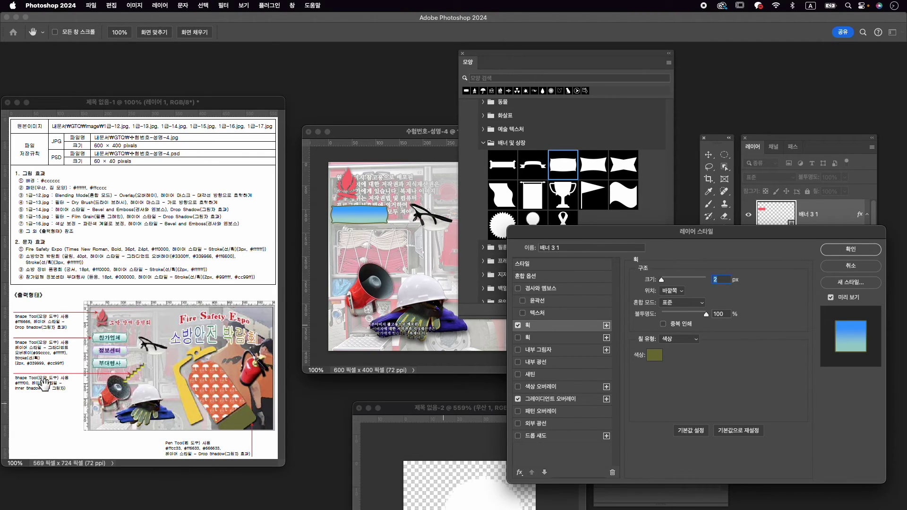
click(655, 357)
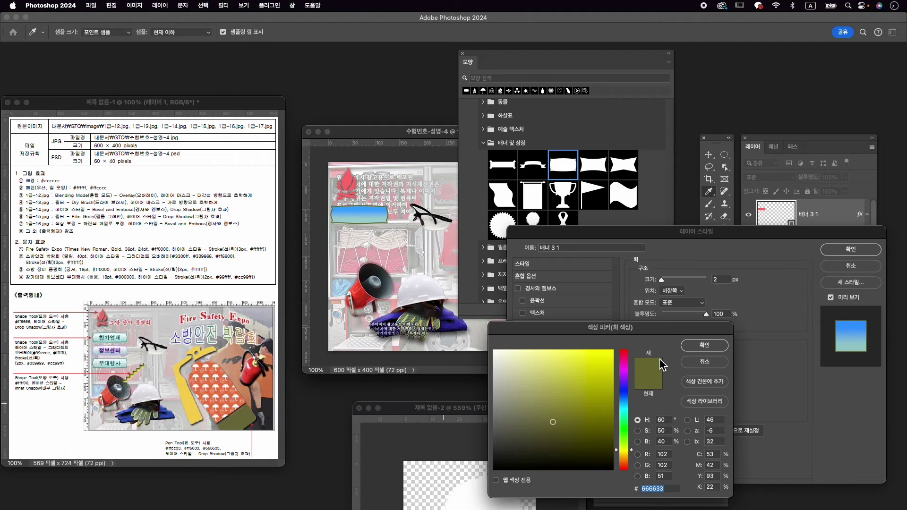
text(3399)
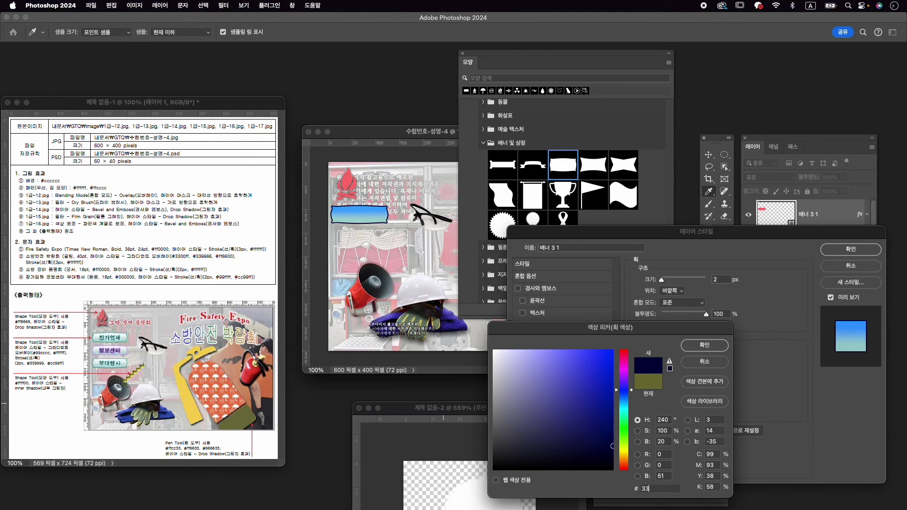
text(99)
key(Return)
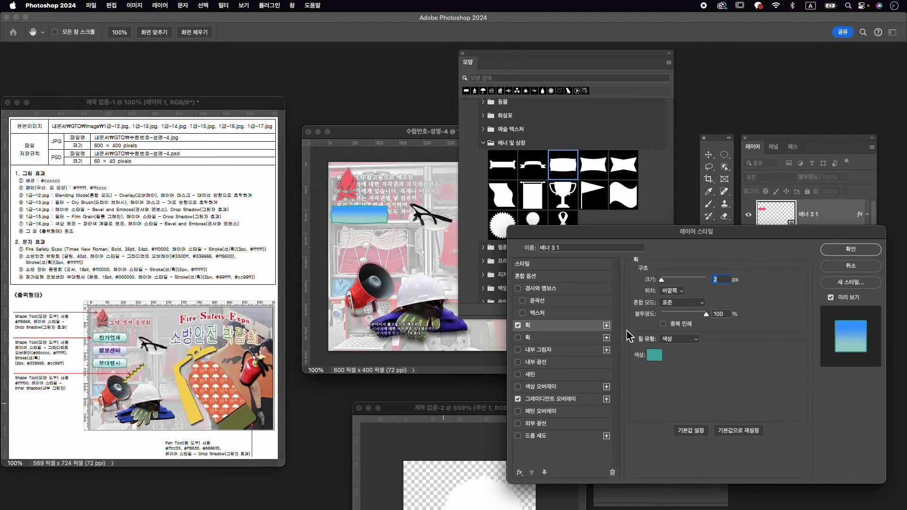
click(655, 355)
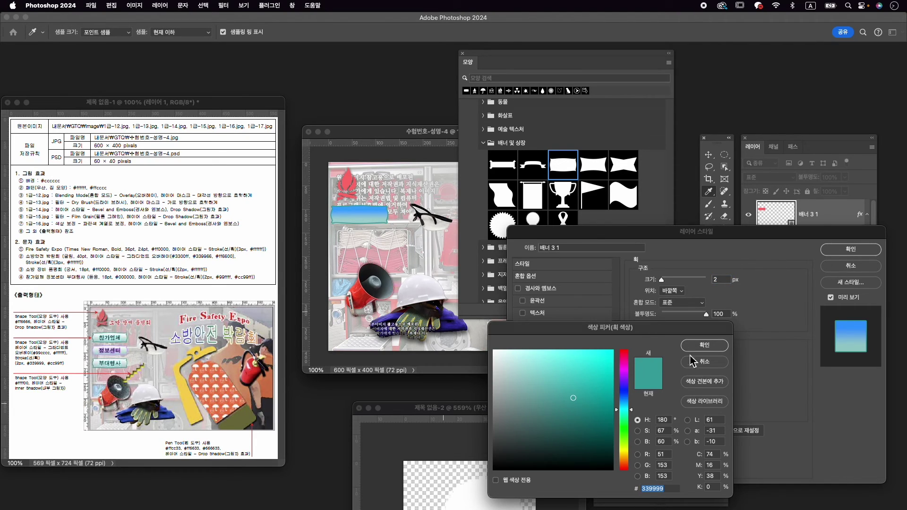
click(700, 366)
Set the end color stop of the banner's Gradient Overlay to white and apply the layer style.
click(573, 400)
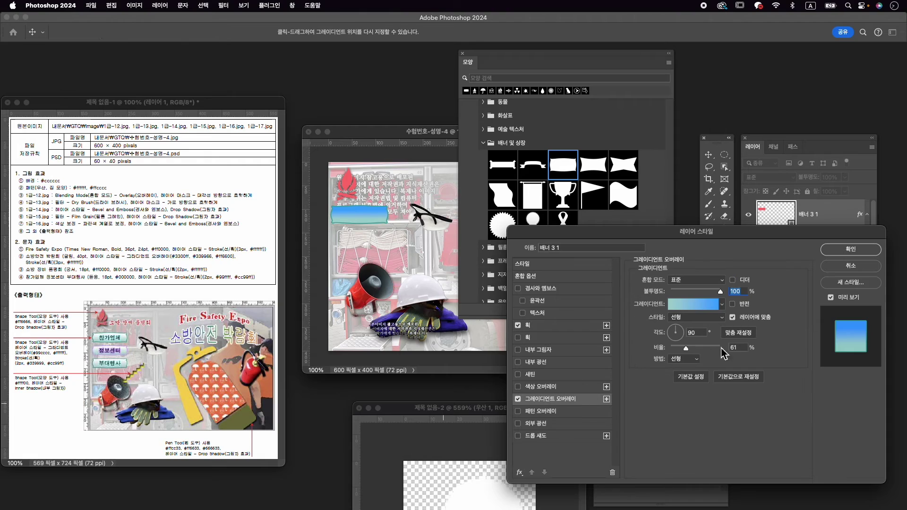
click(705, 308)
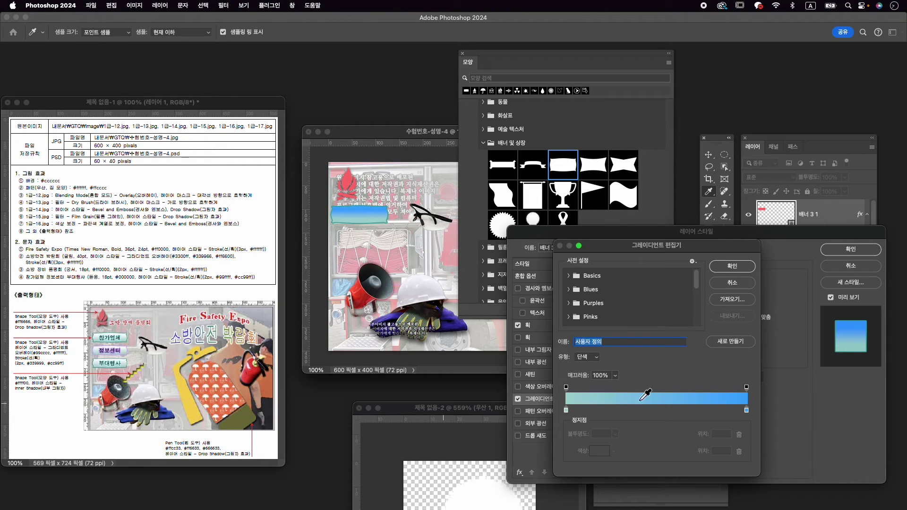
click(746, 410)
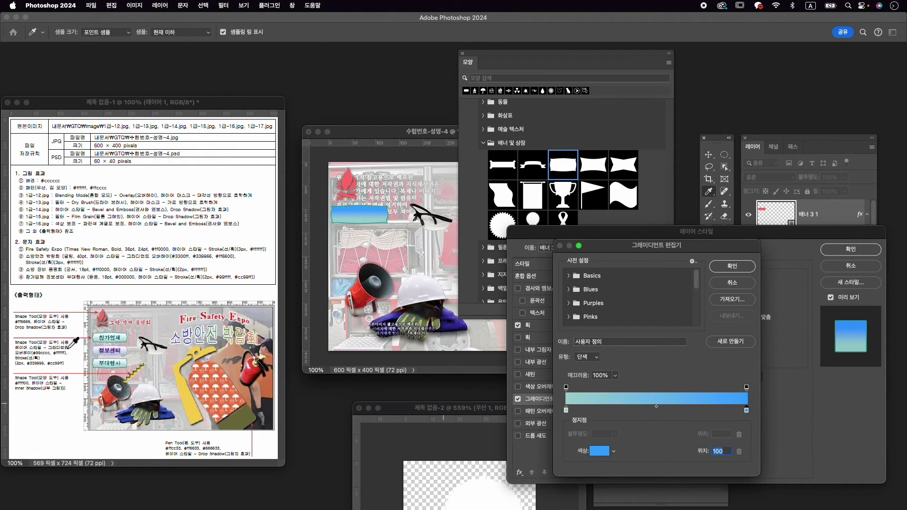
double_click(747, 410)
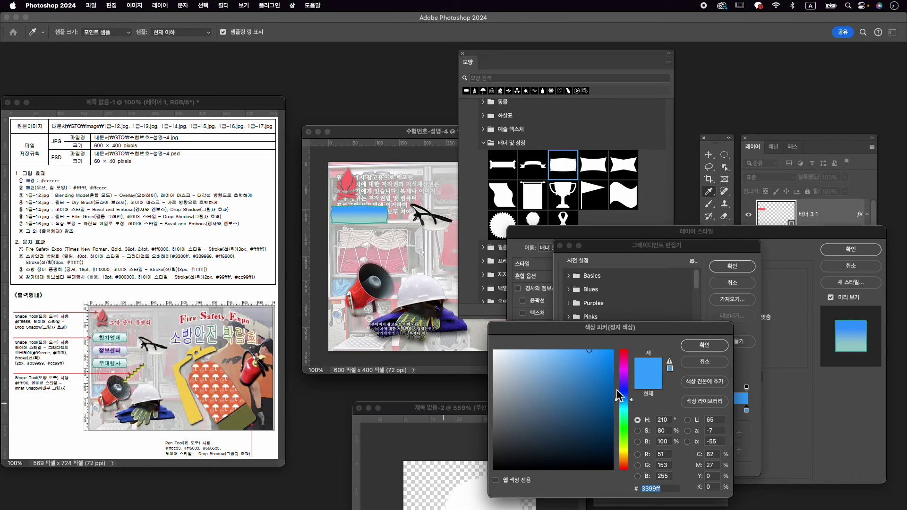
drag(529, 383, 473, 323)
click(707, 349)
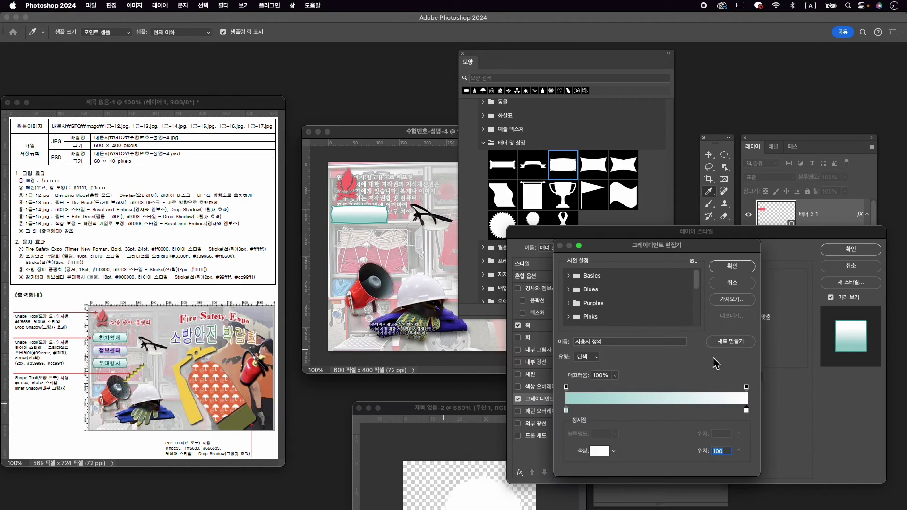
click(718, 265)
click(867, 252)
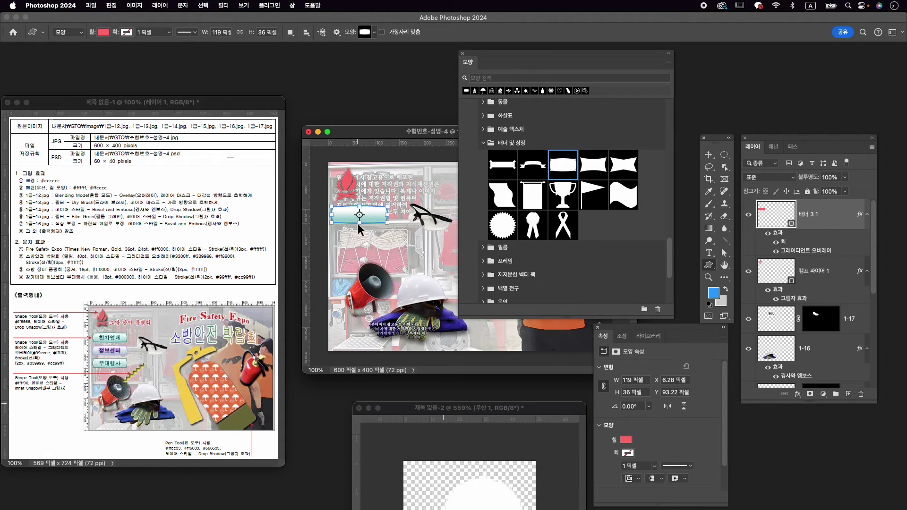
Reduce the banner's height to about 83% with Free Transform, keeping its full width.
key(super+t)
drag(359, 222, 361, 219)
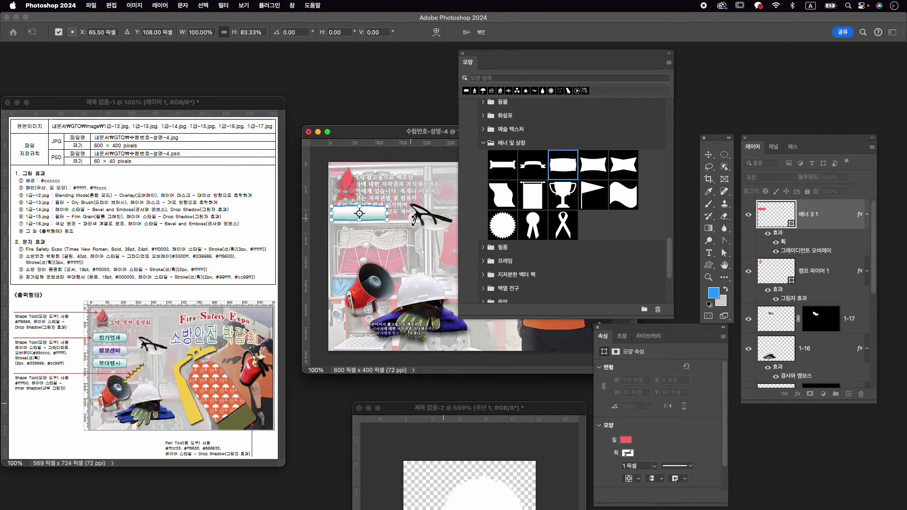
key(Return)
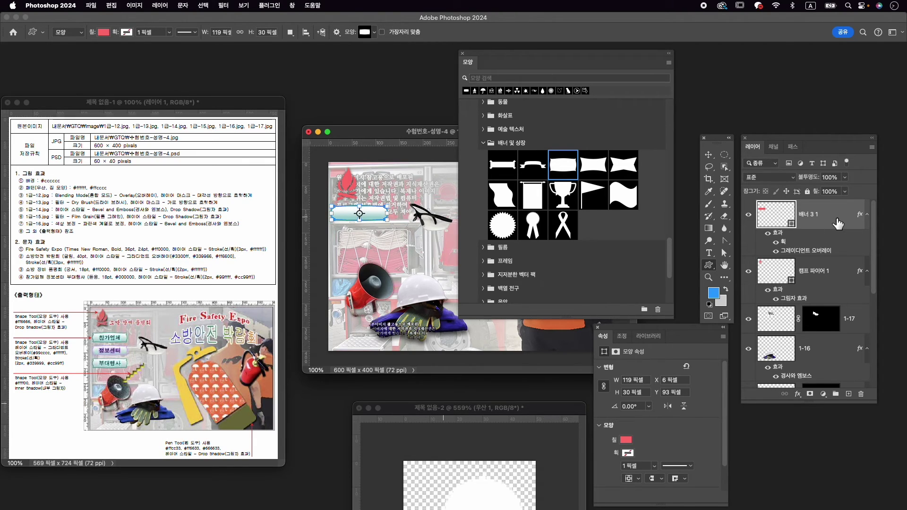
Duplicate the banner layer twice and move the topmost copy straight down about 78 px.
key(super+j)
key(super+j)
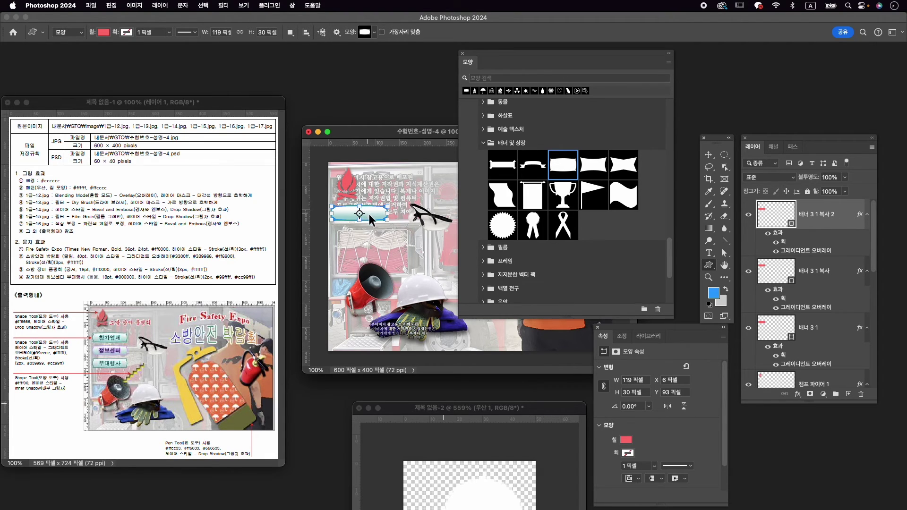
key(super+t)
drag(372, 209, 372, 248)
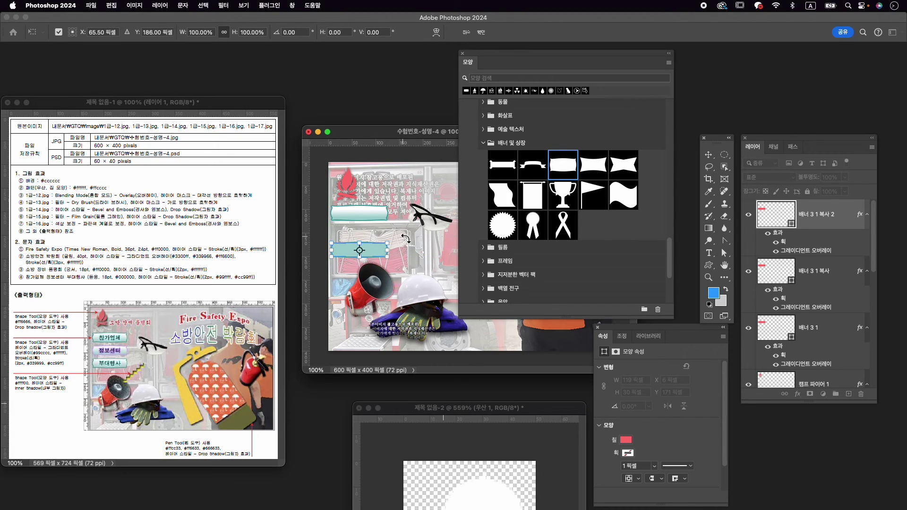
key(Return)
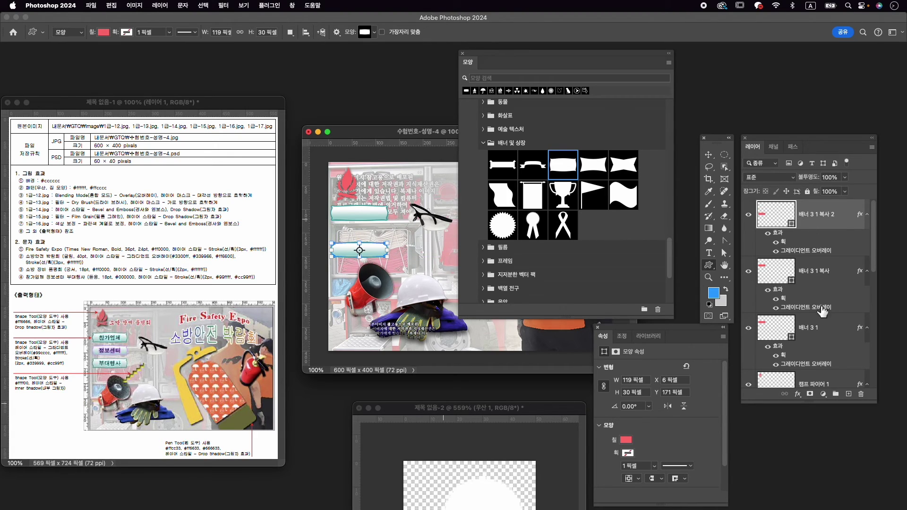
Distribute the three banner layers evenly by their vertical centers, aligned to the selection instead of the canvas.
shift+click(834, 337)
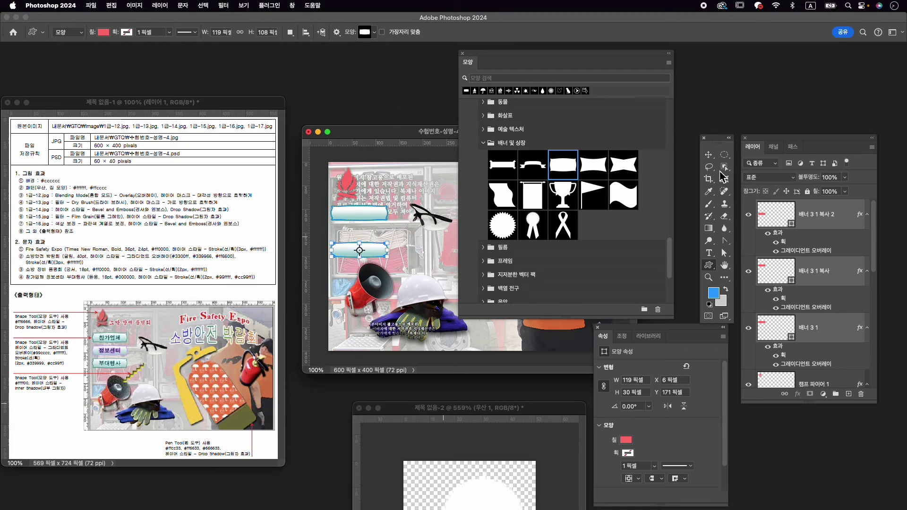
click(709, 156)
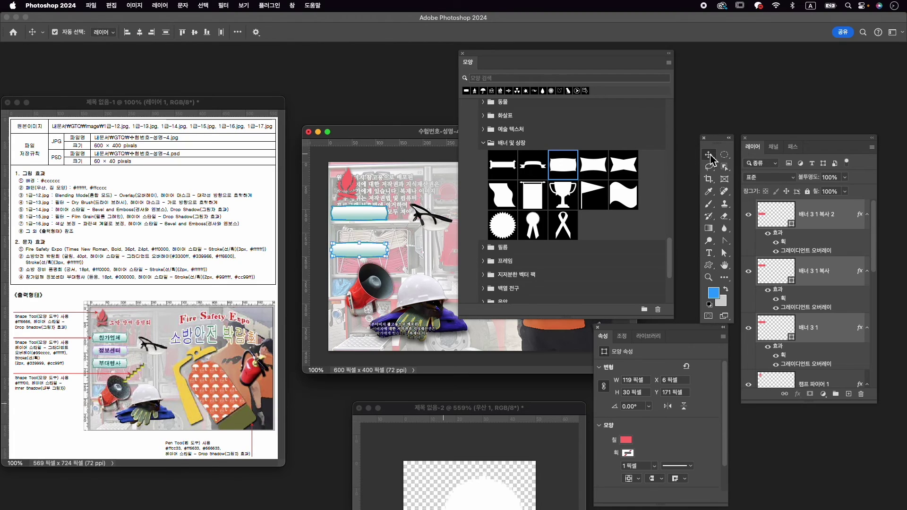
click(239, 34)
click(259, 123)
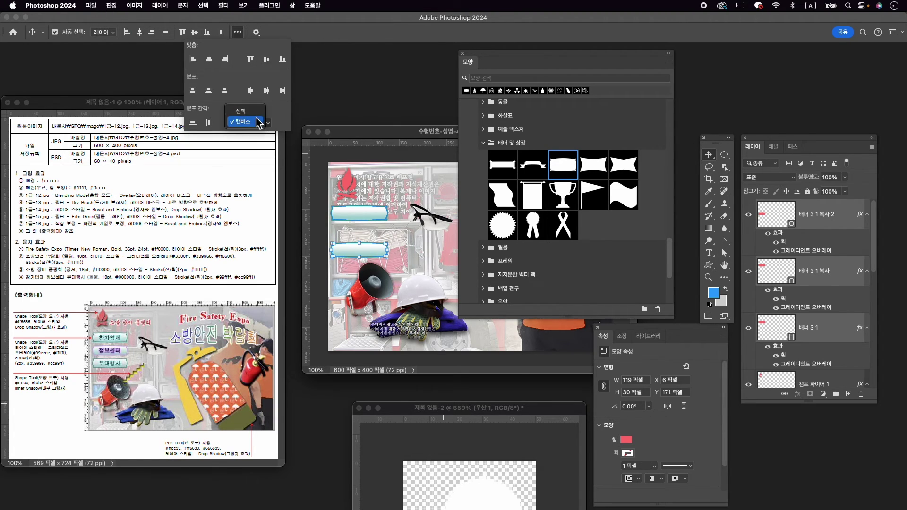
click(244, 116)
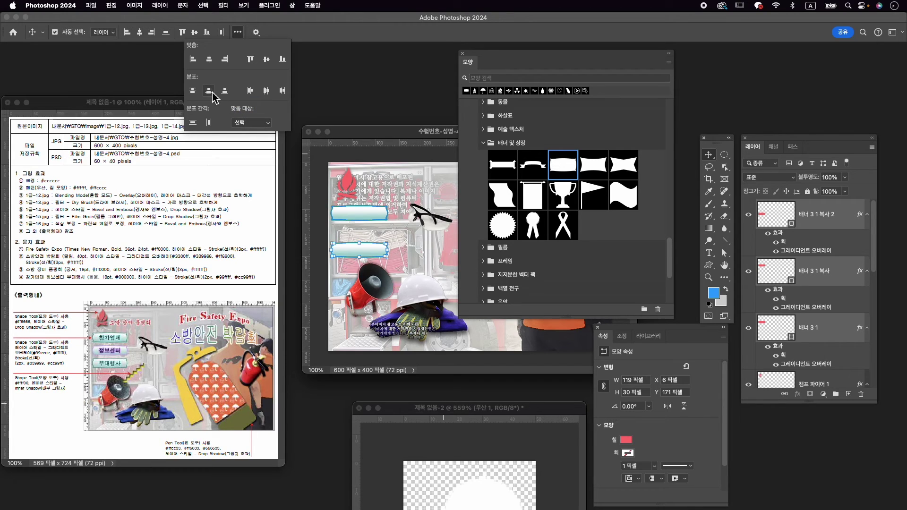
click(208, 91)
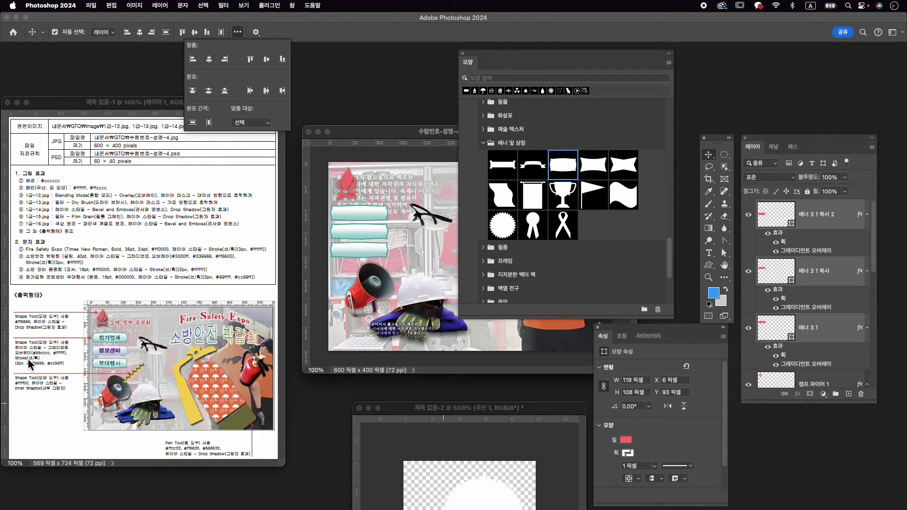
Change the middle banner's Stroke color to #cc99ff and apply the layer style.
click(835, 280)
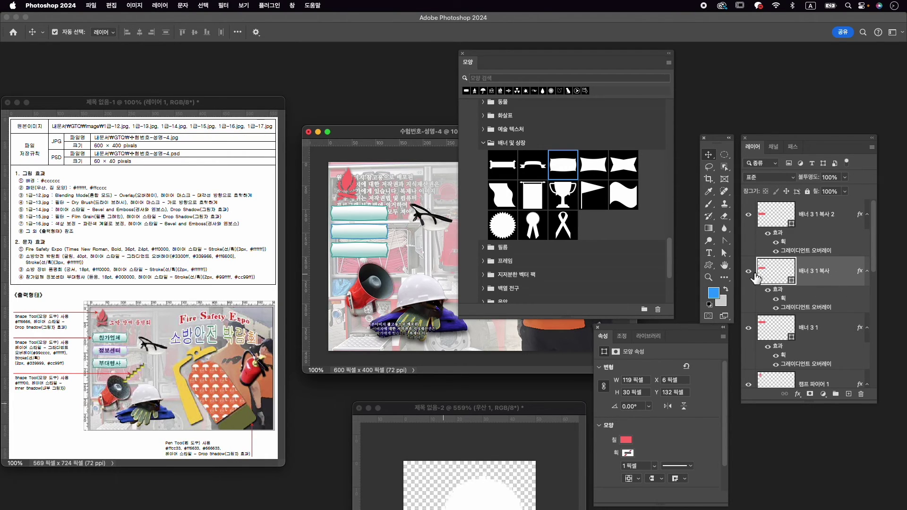
double_click(782, 298)
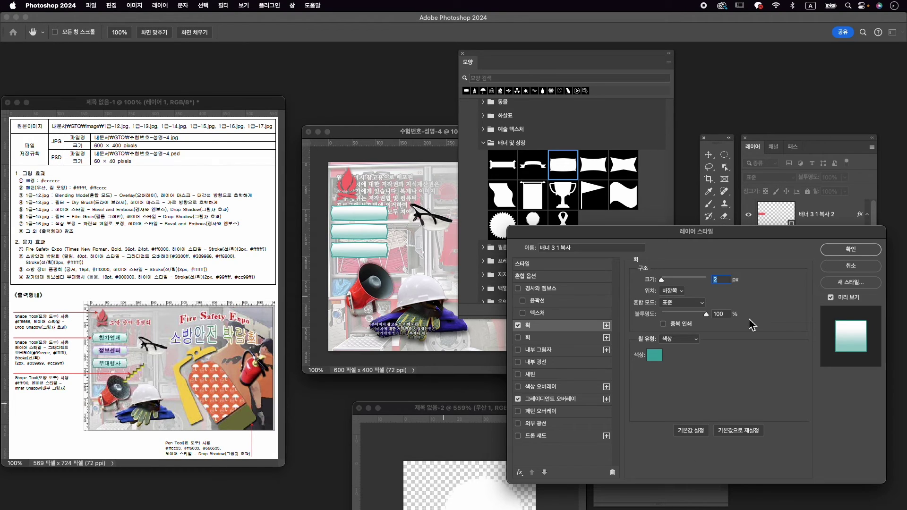
click(654, 355)
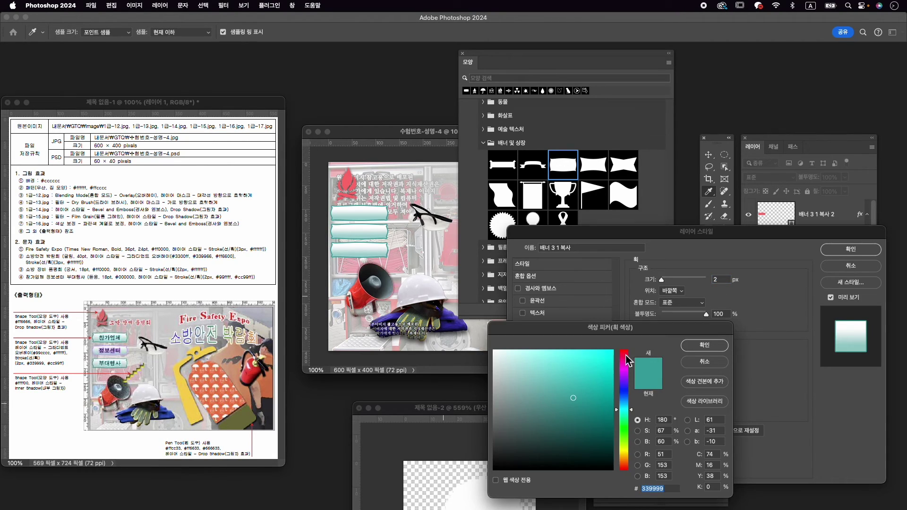
text(cc99ff)
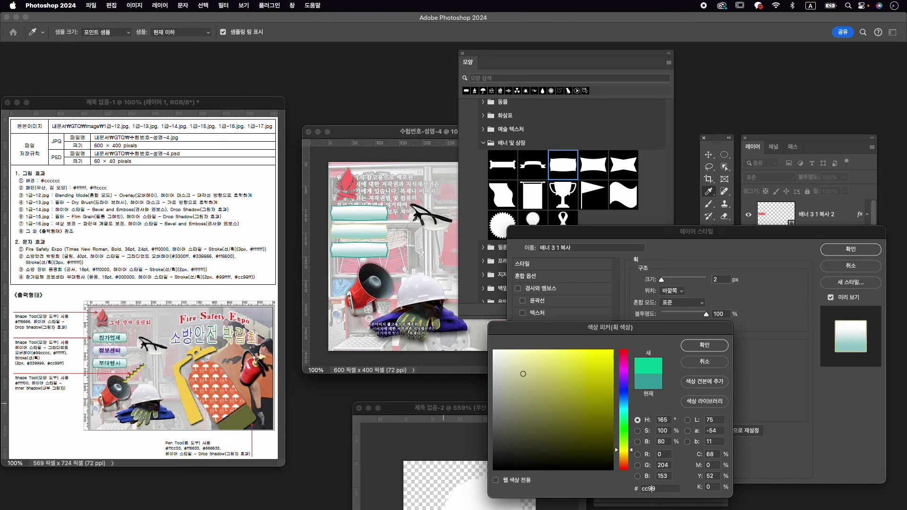
key(Return)
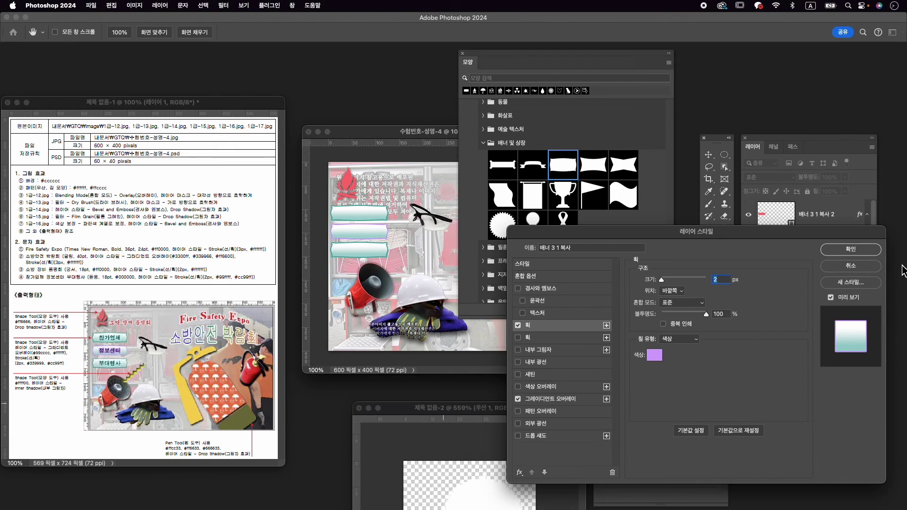
click(853, 250)
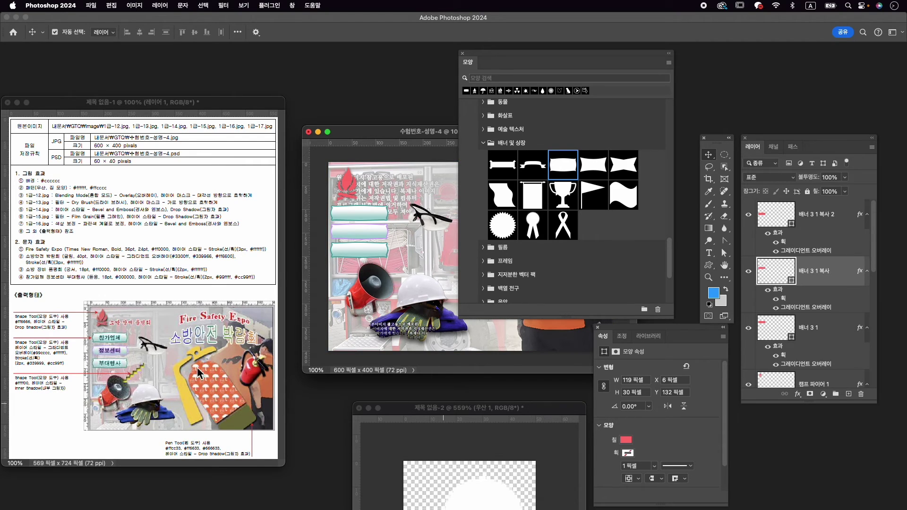
Draw the zigzag custom shape from the ornaments group, about 88 × 13 px, just right of the megaphone.
click(485, 143)
click(484, 252)
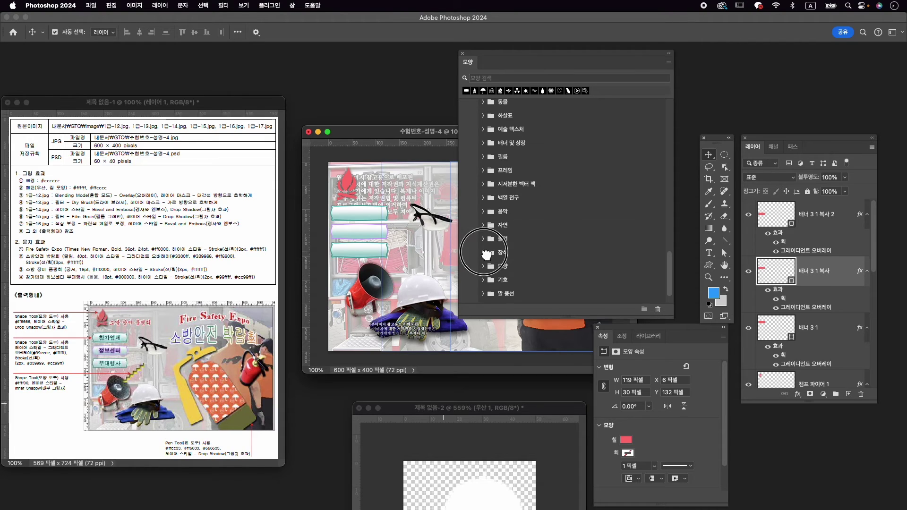
scroll(552, 254, down, 3)
scroll(552, 257, down, 2)
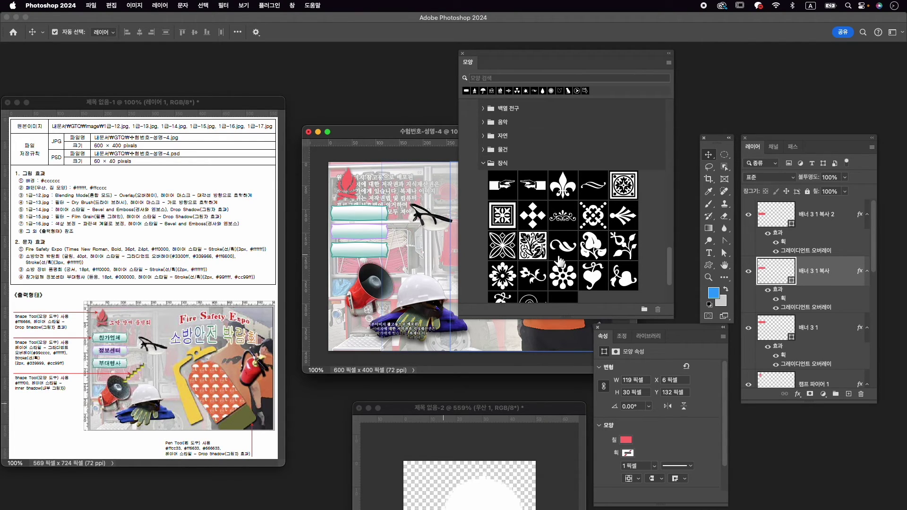
scroll(573, 255, down, 1)
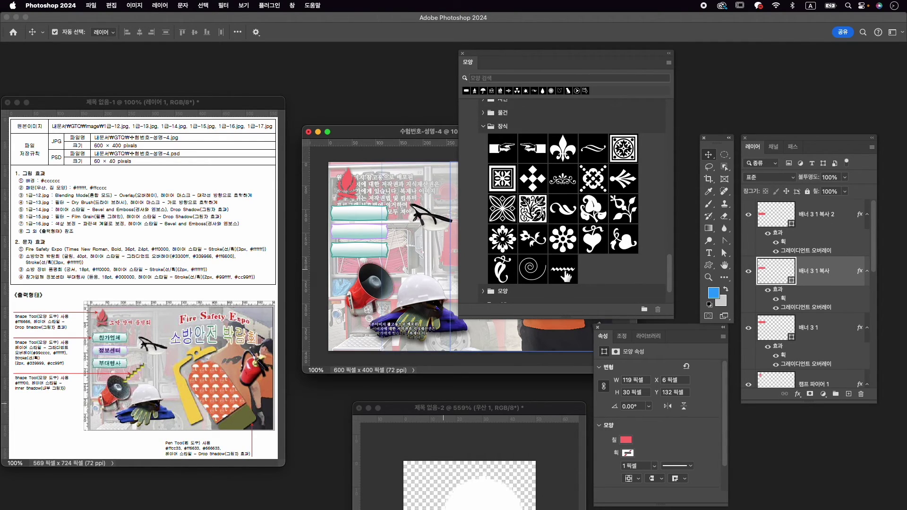
click(563, 278)
click(709, 267)
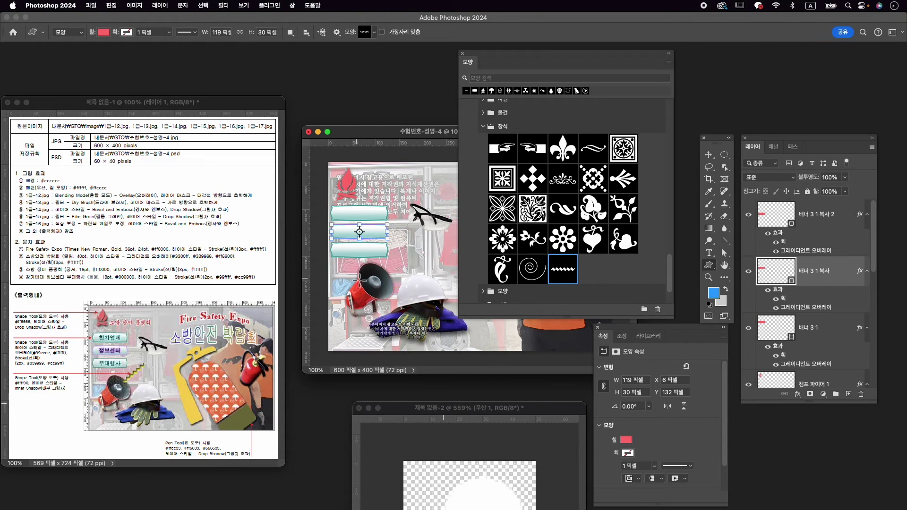
mouse_move(385, 273)
mouse_down()
mouse_move(415, 259)
mouse_move(420, 239)
mouse_move(427, 258)
mouse_up()
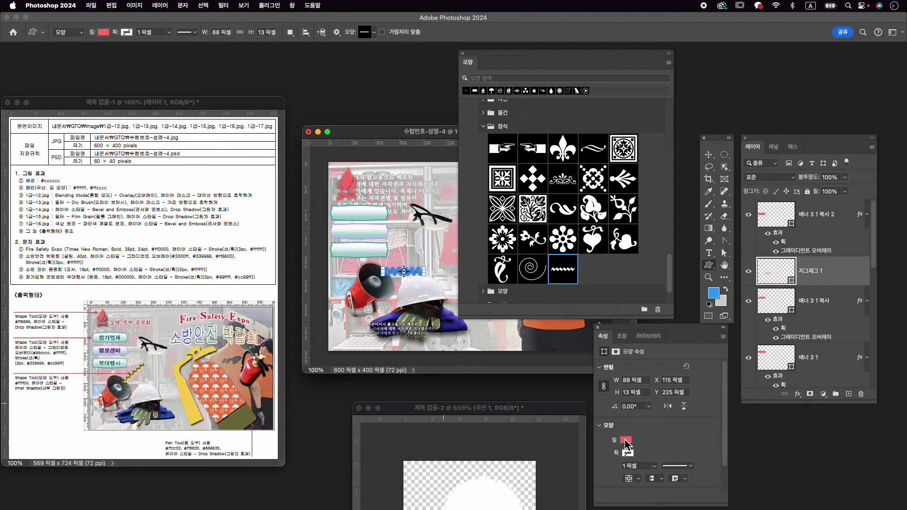
Set the zigzag shape's fill color to #ffff00.
click(626, 440)
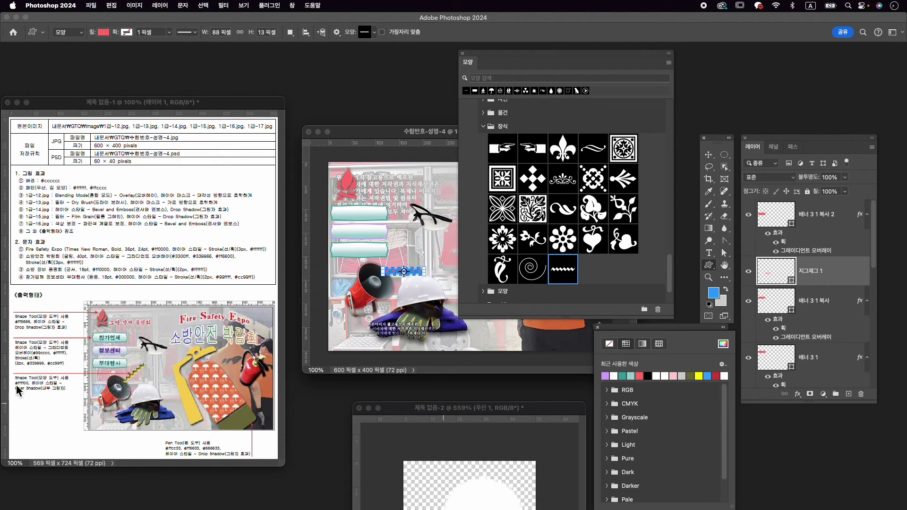
click(723, 343)
text(f)
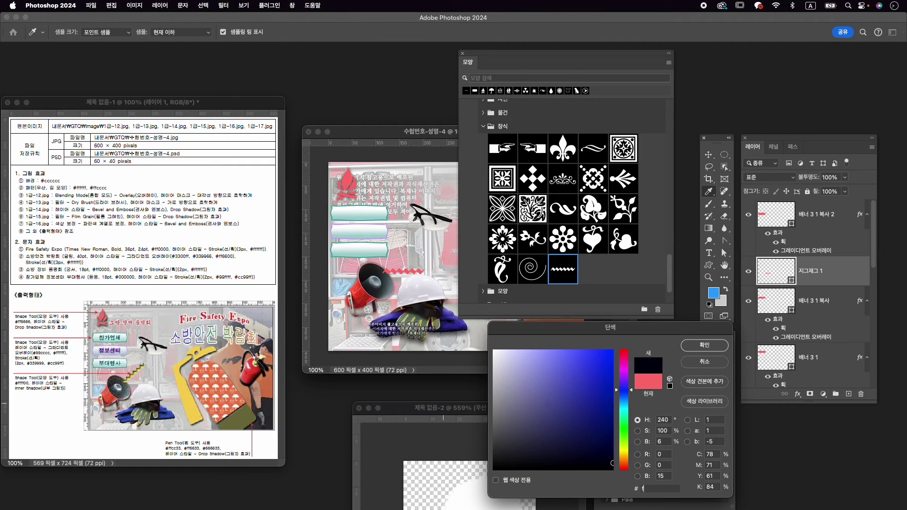
text(fff00)
key(Return)
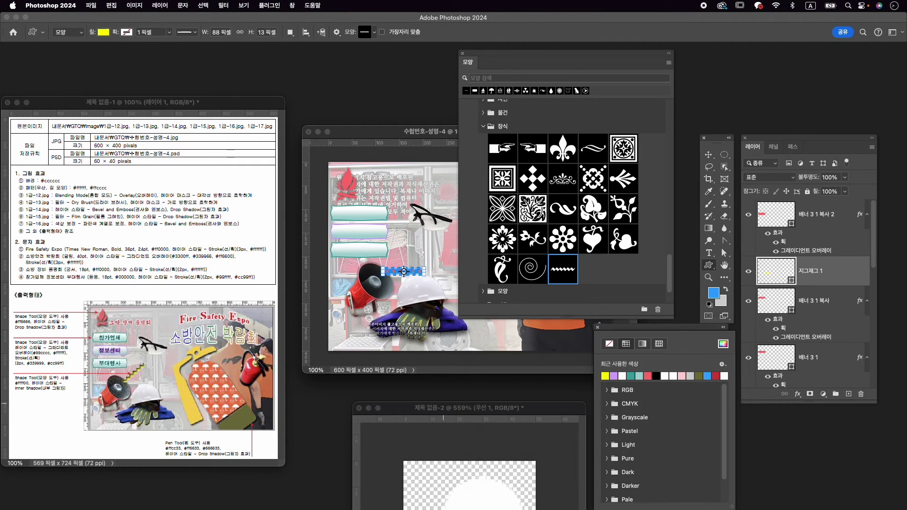
Add an Inner Shadow layer style to the zigzag shape, keeping the preset settings.
click(797, 393)
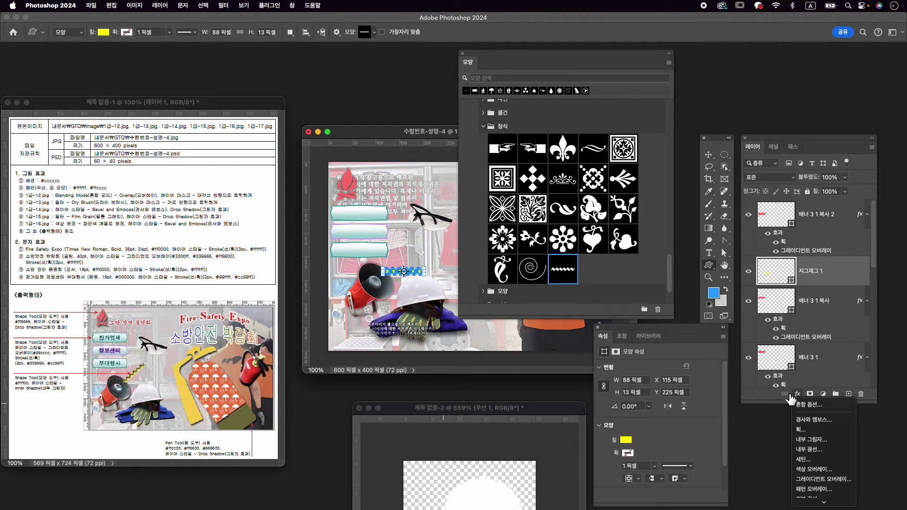
click(824, 439)
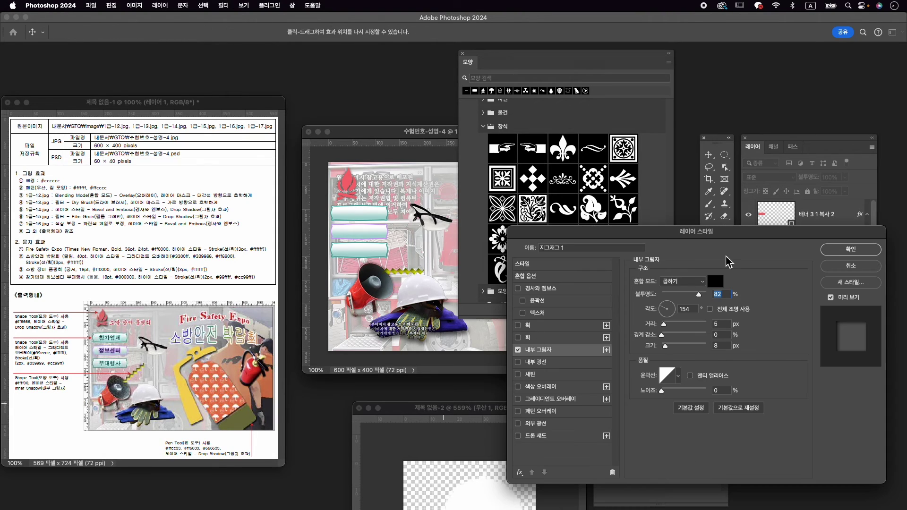
click(850, 250)
Rotate the zigzag by -45° with Free Transform and nudge it 4 px left and 4 px up beside the megaphone.
key(super+t)
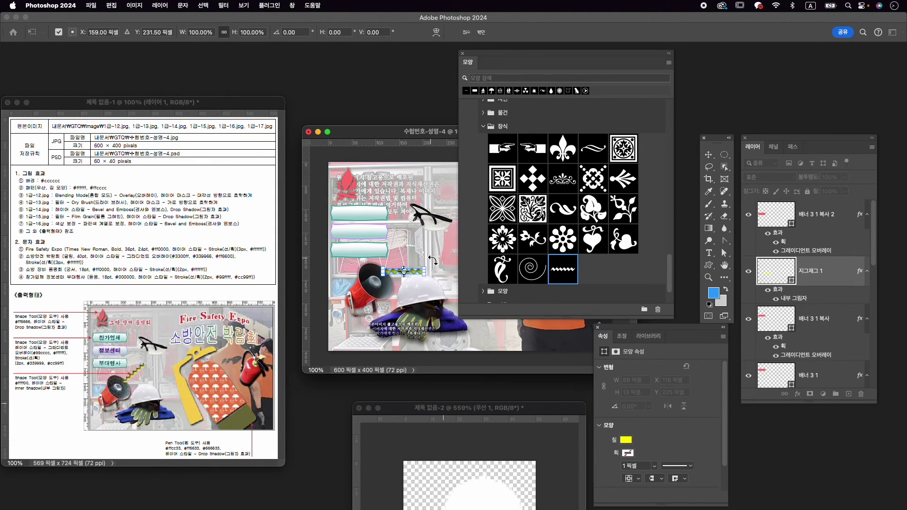
drag(430, 257, 407, 257)
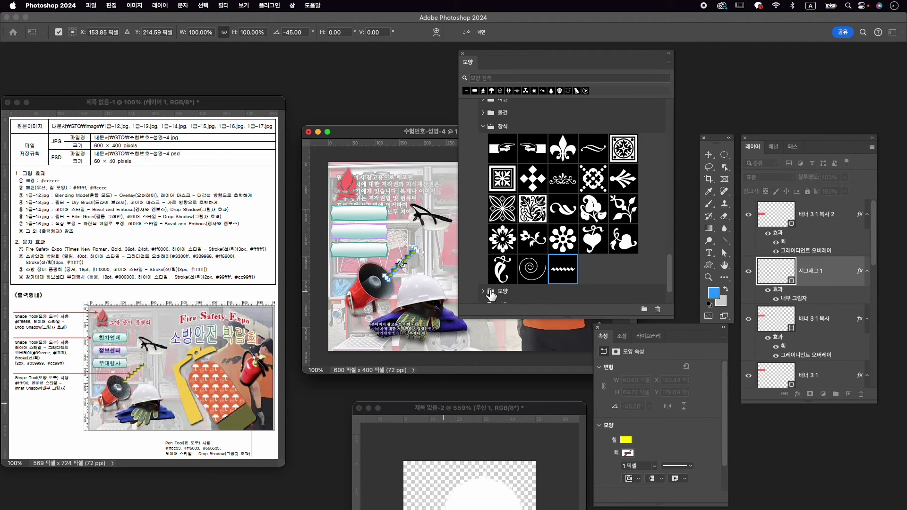
key(Left)
key(Left)
key(Left)
key(Left)
key(Up)
key(Up)
key(Up)
key(Up)
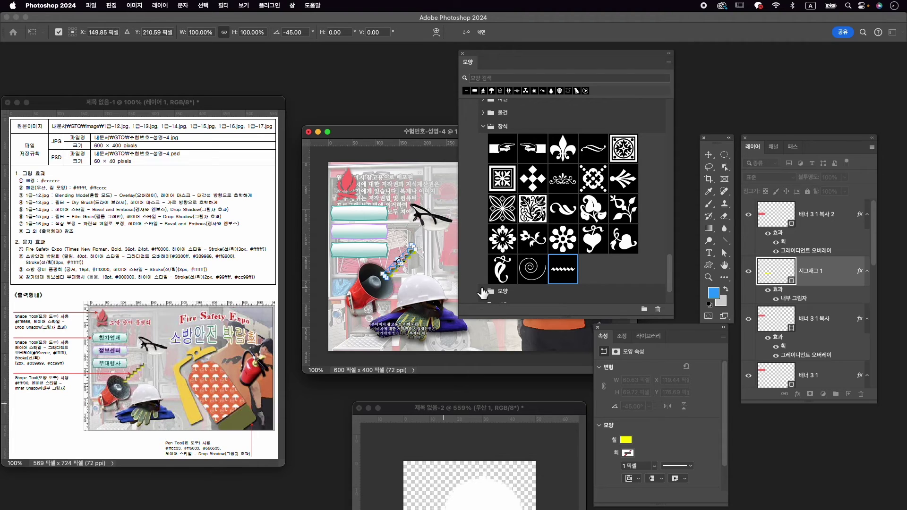
key(Return)
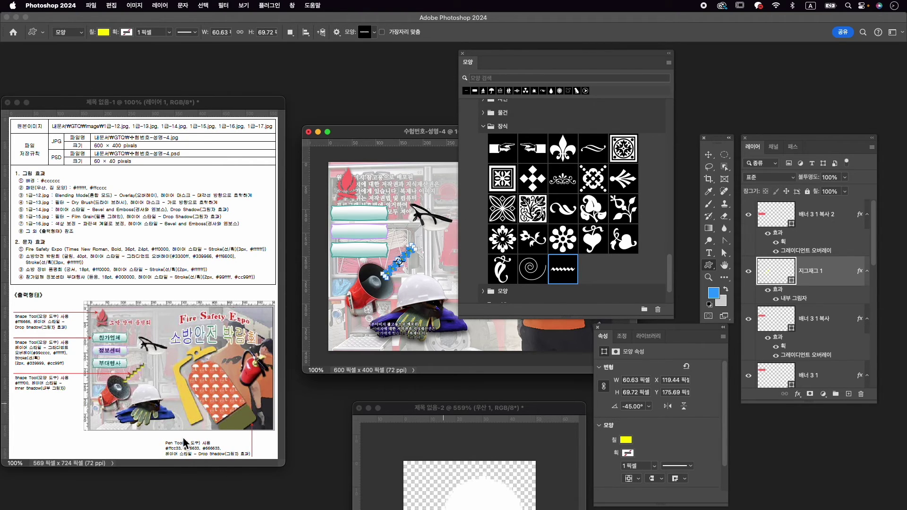
Close the Shapes panel, deselect all layers, and set the Pen tool's shape fill to black.
click(463, 54)
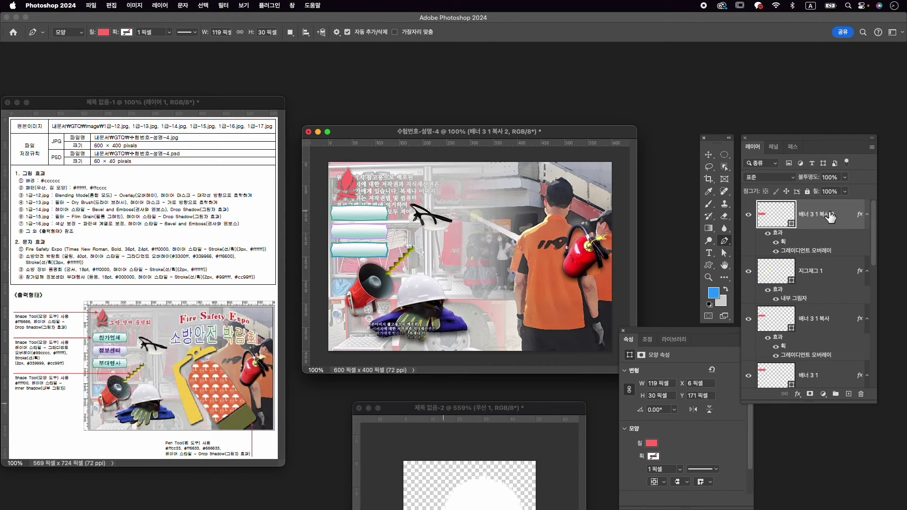
click(710, 157)
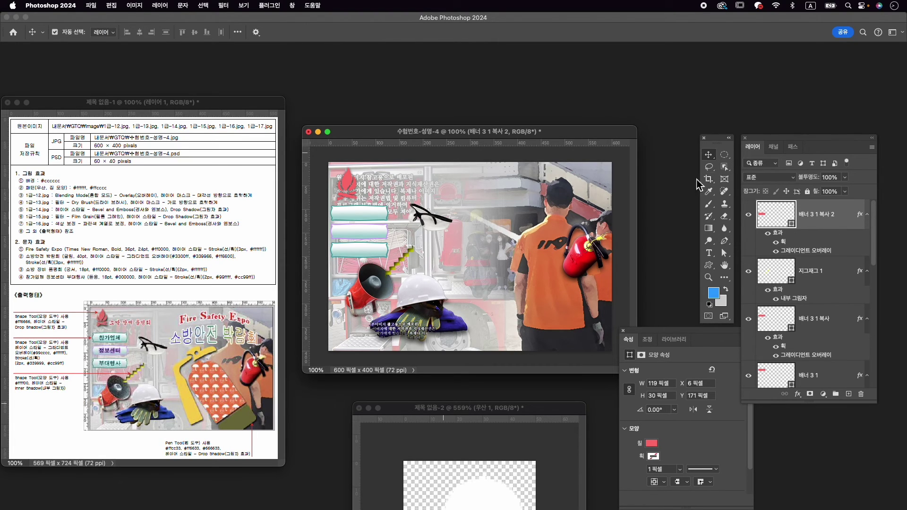
click(611, 151)
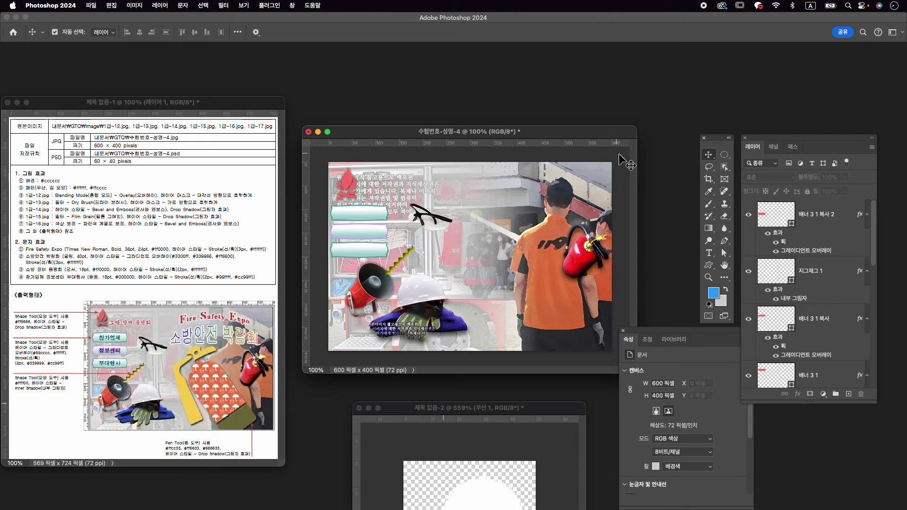
mouse_move(836, 231)
mouse_down()
mouse_move(831, 180)
mouse_move(801, 184)
mouse_up()
click(724, 240)
click(745, 245)
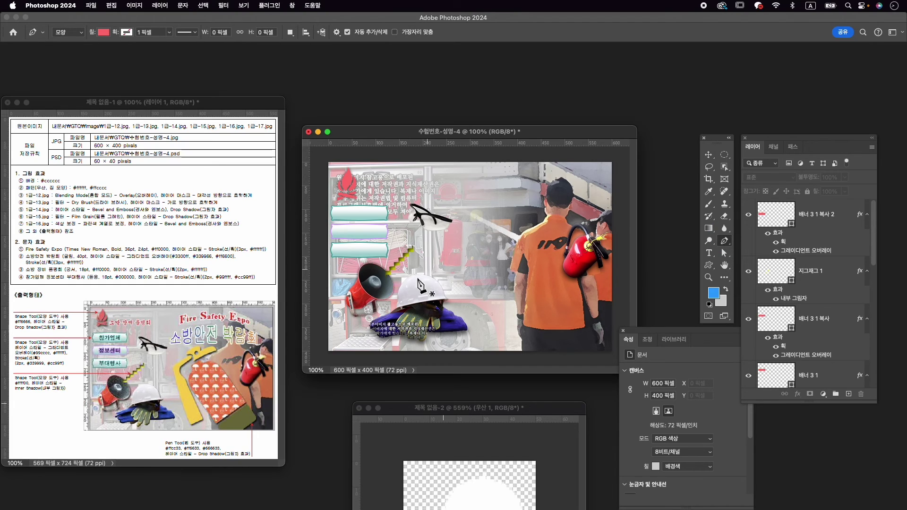
click(103, 32)
click(162, 51)
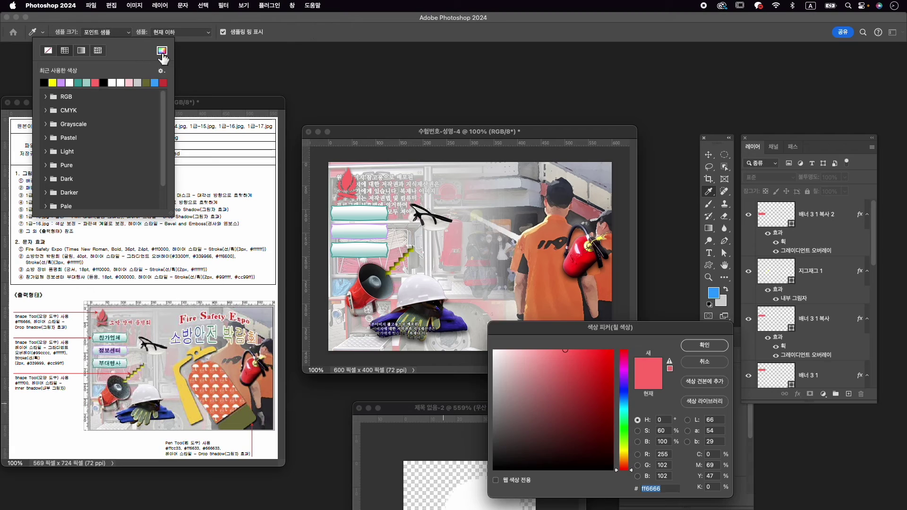
drag(580, 390, 458, 501)
click(711, 345)
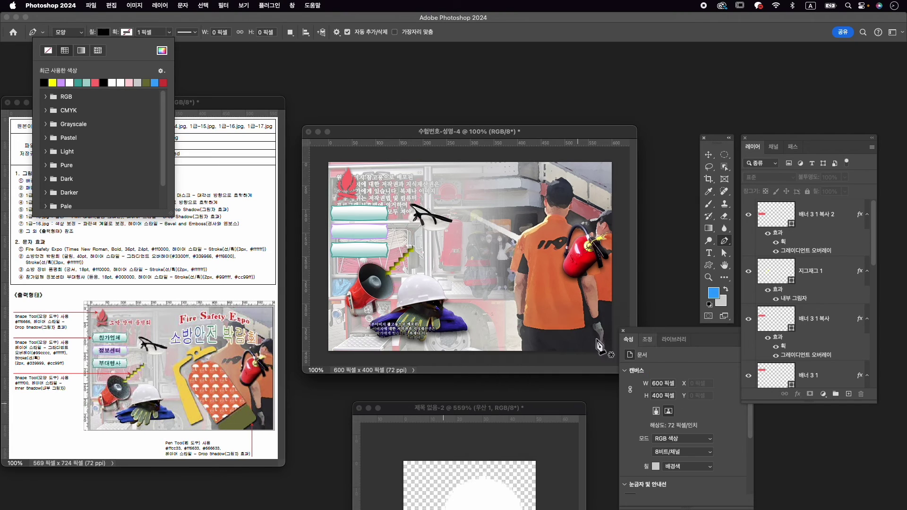
click(499, 135)
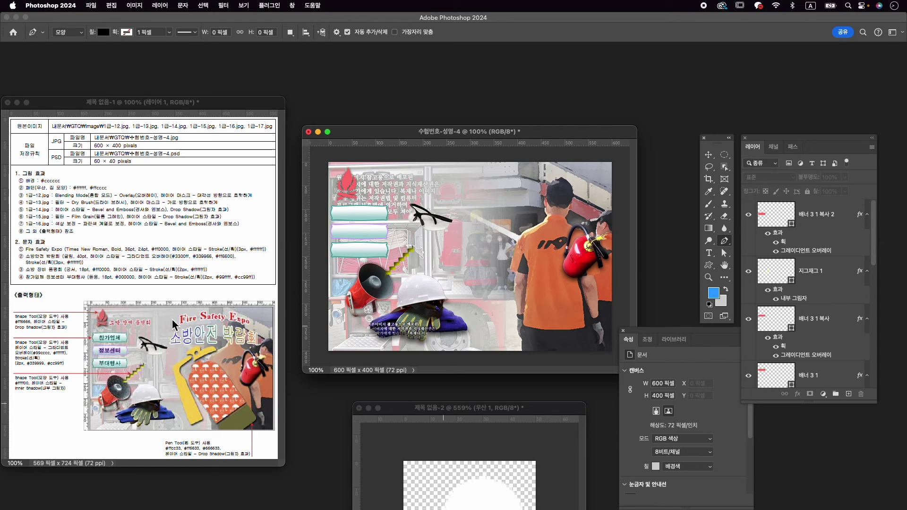
Place vertical guides at about 260 px and 555 px and a horizontal guide at about 140 px on the poster.
drag(307, 241, 455, 237)
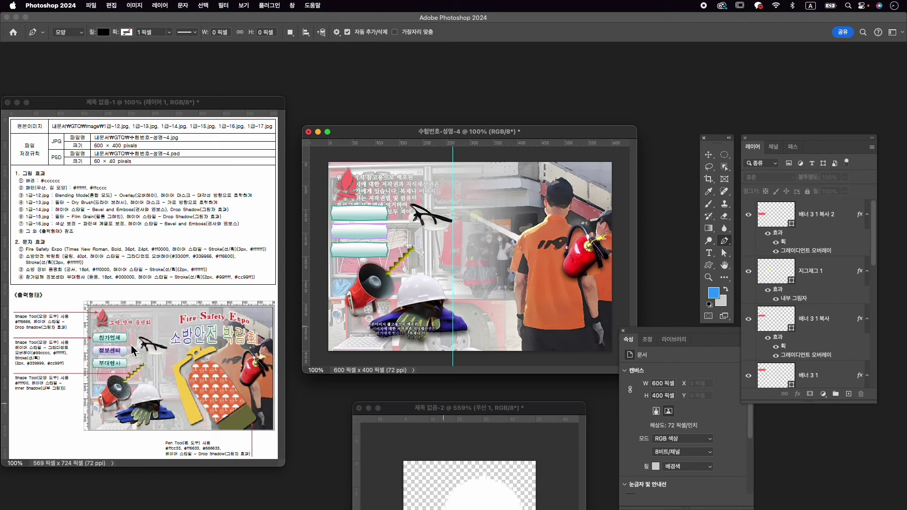
drag(512, 143, 518, 229)
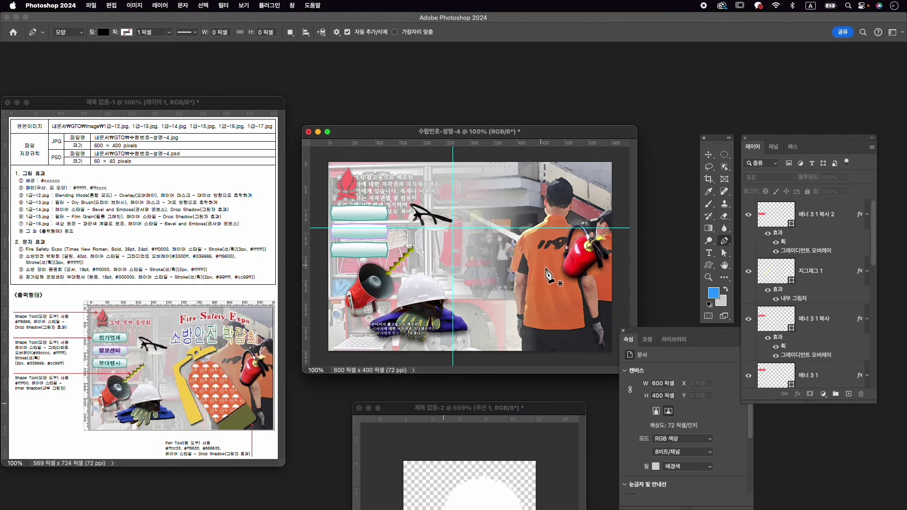
drag(306, 278, 593, 289)
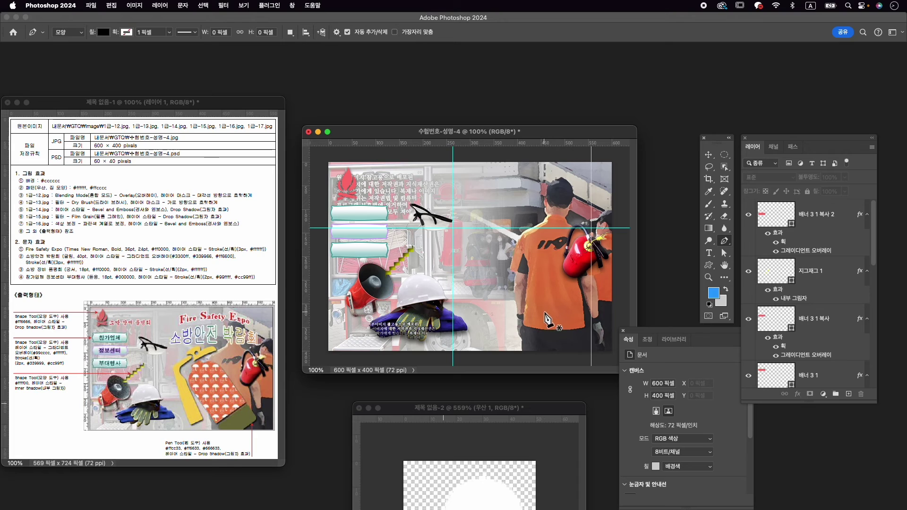
Enlarge the poster's document window to fit the canvas at about 130% zoom and move the Properties panel clear of it.
scroll(545, 313, up, 3)
drag(569, 286, 510, 221)
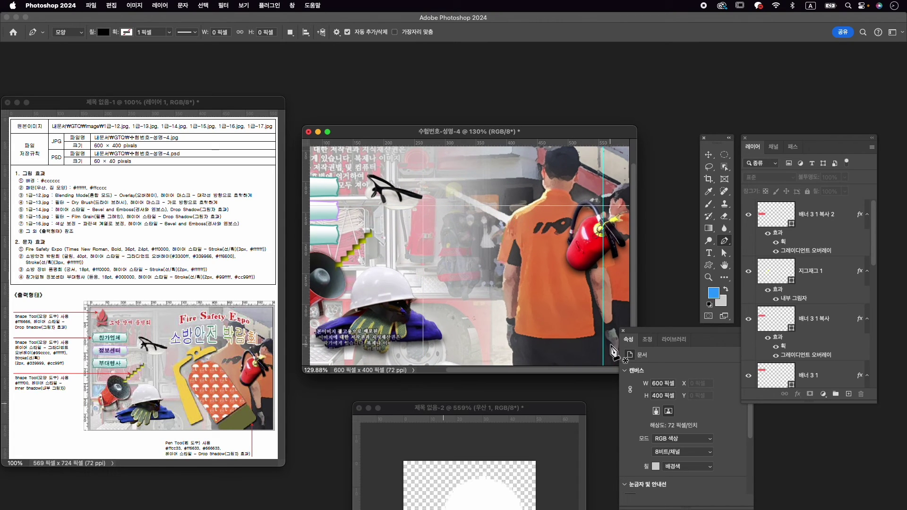
drag(591, 137, 580, 120)
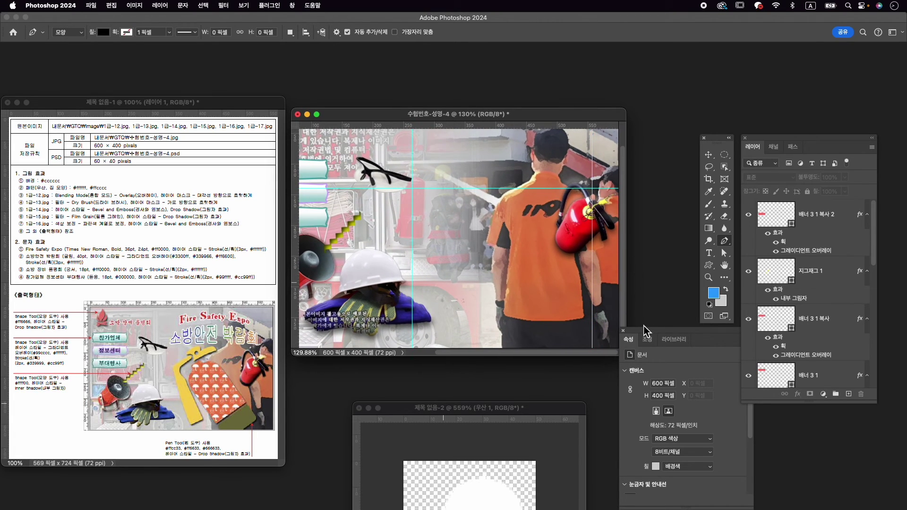
drag(645, 330, 690, 373)
drag(617, 355, 670, 410)
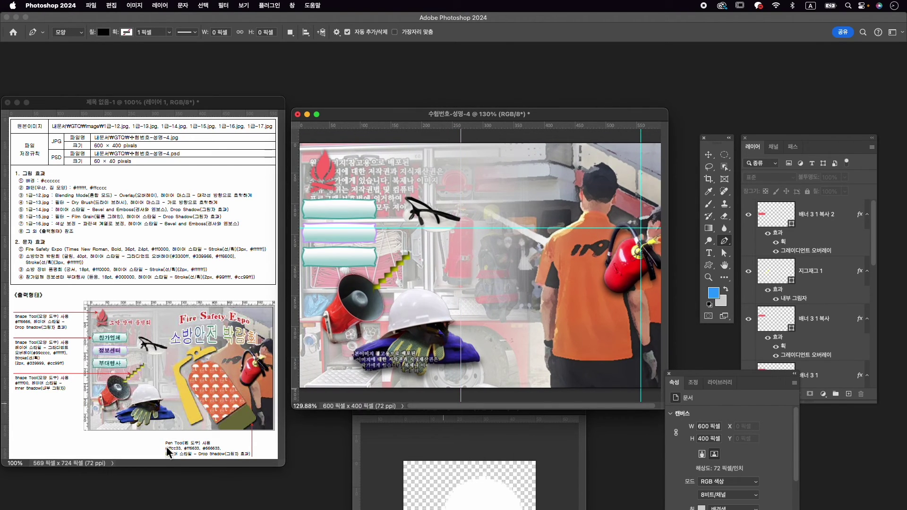
Draw the curved left end of the tool shape with the Pen tool below the horizontal guide, about 50 × 42 px.
click(517, 231)
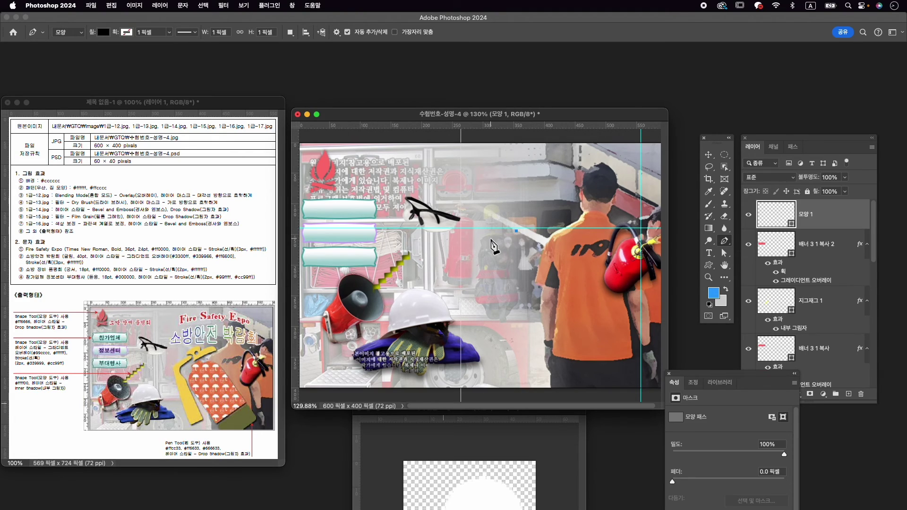
drag(487, 239, 482, 247)
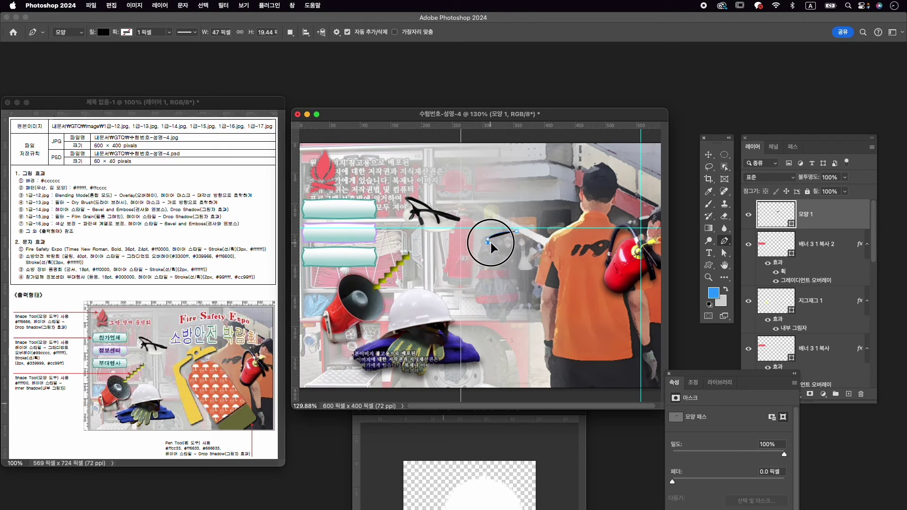
click(489, 242)
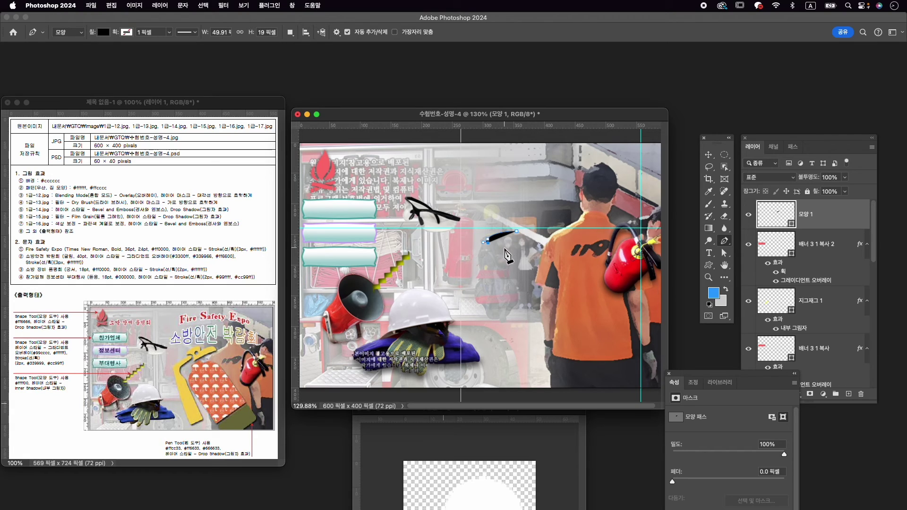
click(501, 259)
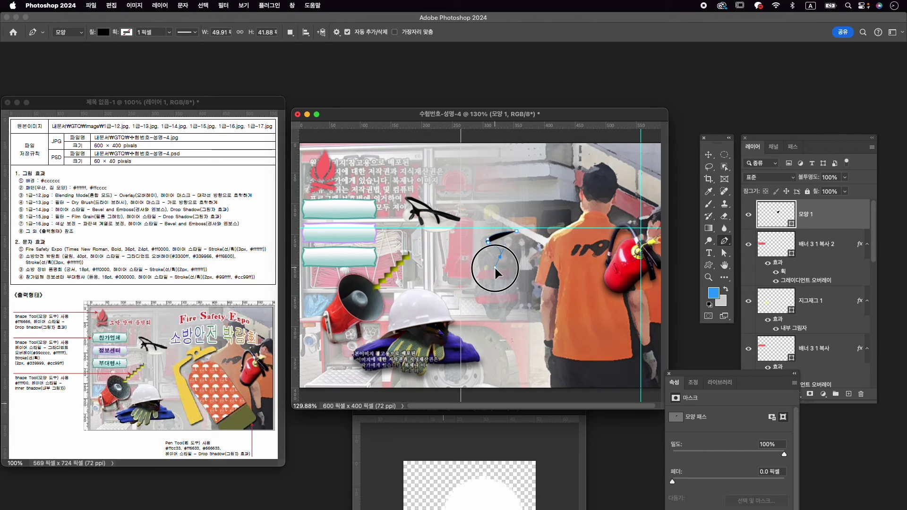
drag(495, 267, 495, 270)
alt+click(500, 258)
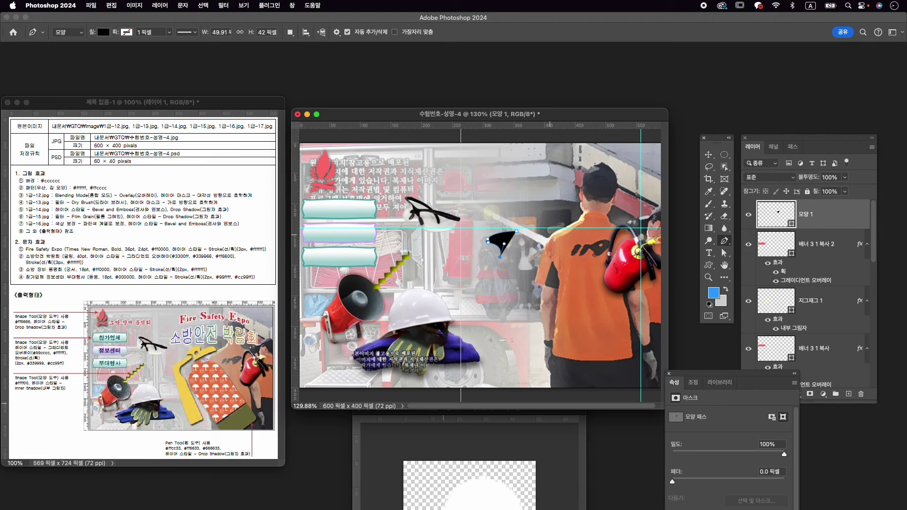
Extend the tool's head with the Pen tool to a curved tip touching the horizontal guide, about 104 × 48 px overall.
click(554, 236)
drag(559, 234, 558, 234)
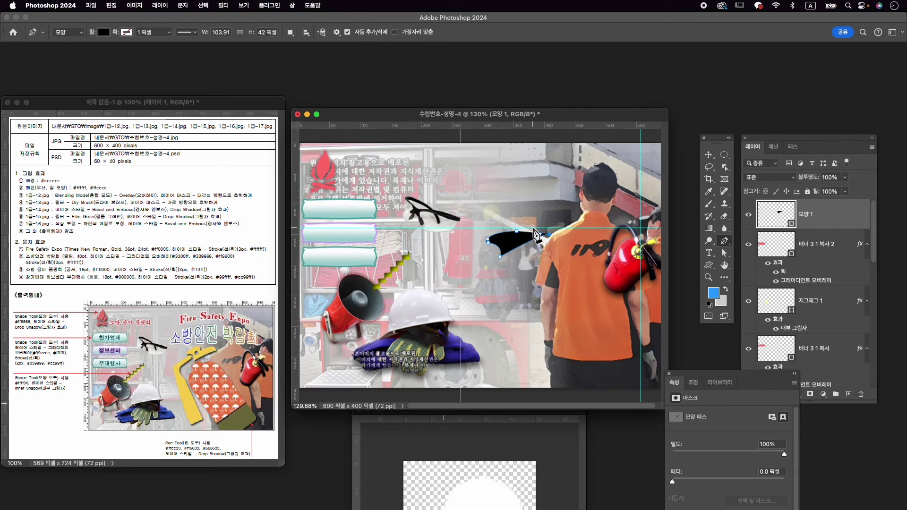
drag(533, 228, 522, 229)
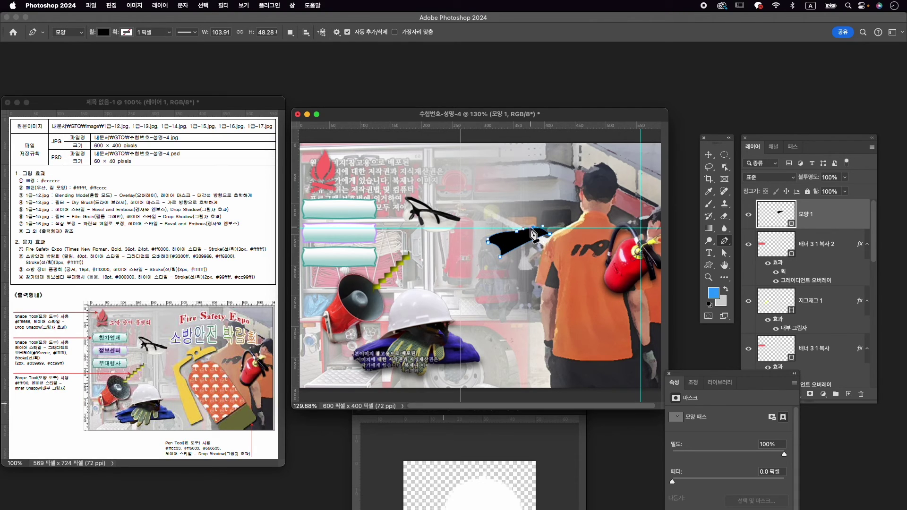
Curve the head's upper edge down into a notch and close its path at the starting anchor point.
scroll(536, 235, up, 5)
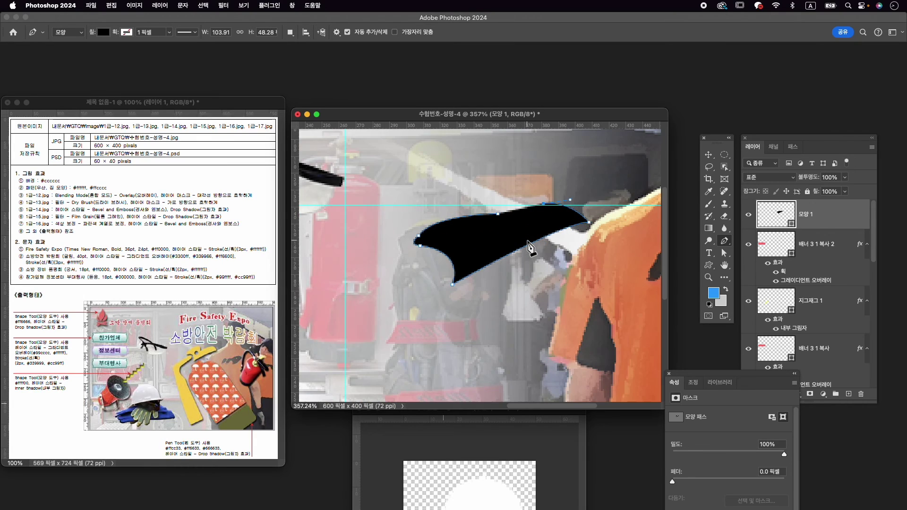
click(496, 232)
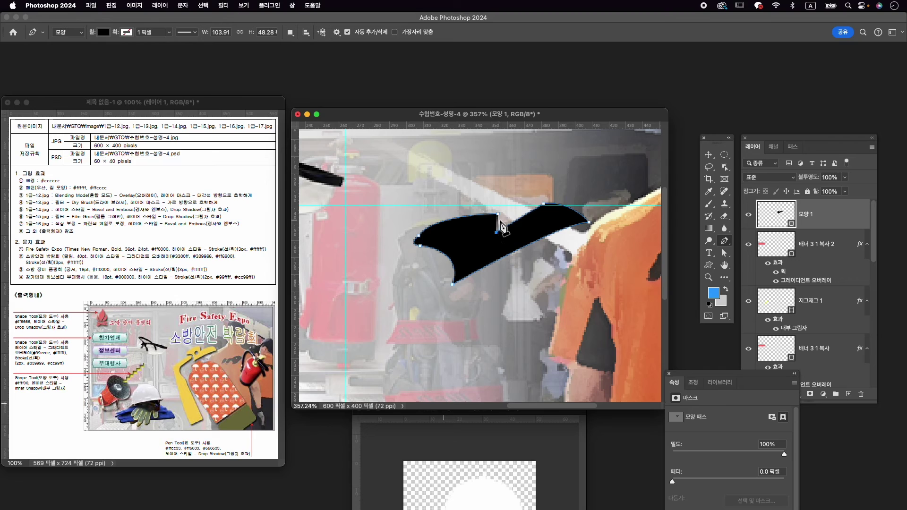
key(super+z)
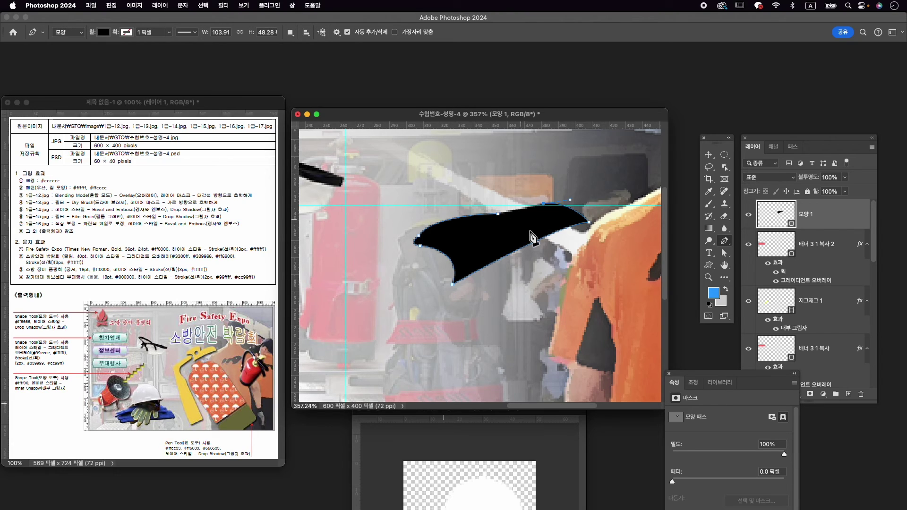
drag(500, 233, 491, 247)
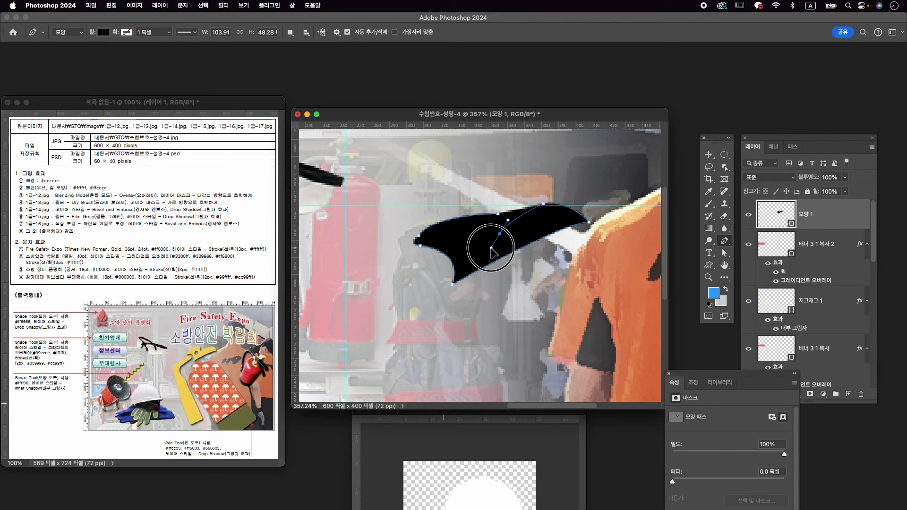
alt+click(499, 233)
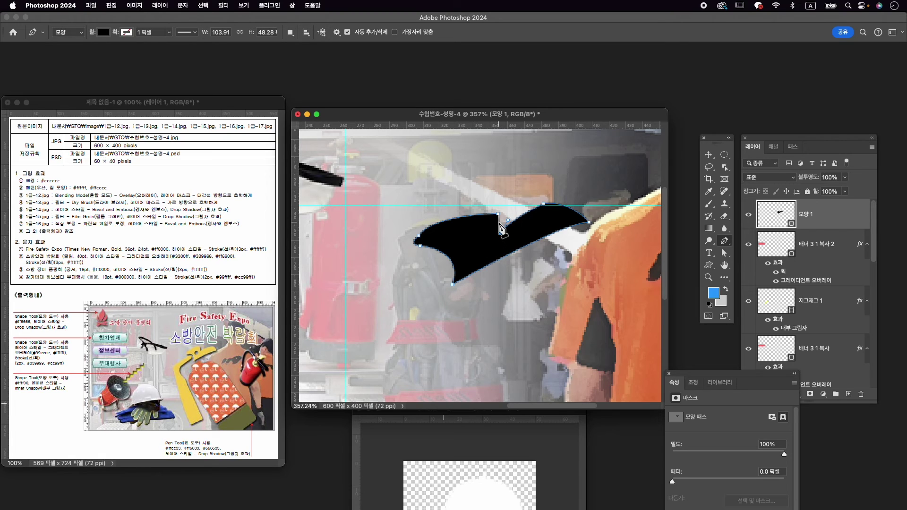
drag(498, 213, 480, 209)
scroll(468, 255, down, 5)
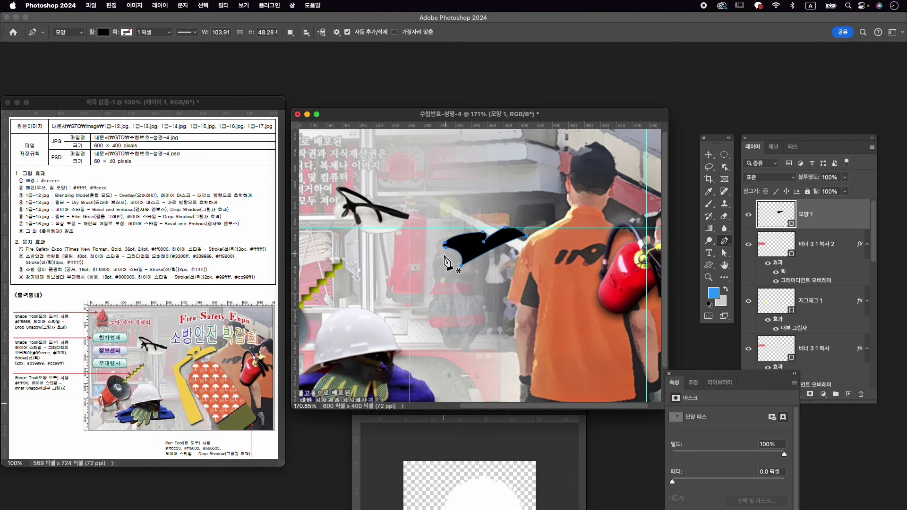
Start a separate handle shape below the head with the Pen tool, drawing its curved upper edge about 52 × 30 px.
click(454, 255)
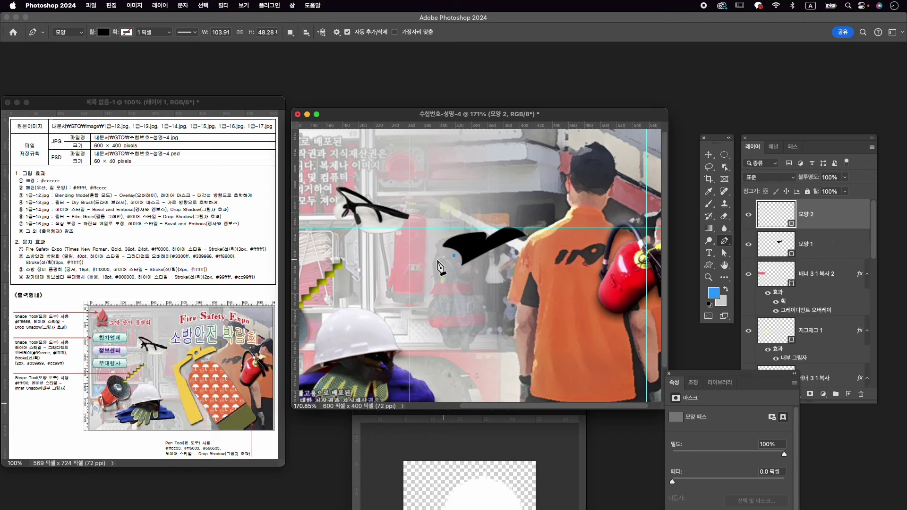
drag(417, 280, 408, 286)
alt+click(422, 272)
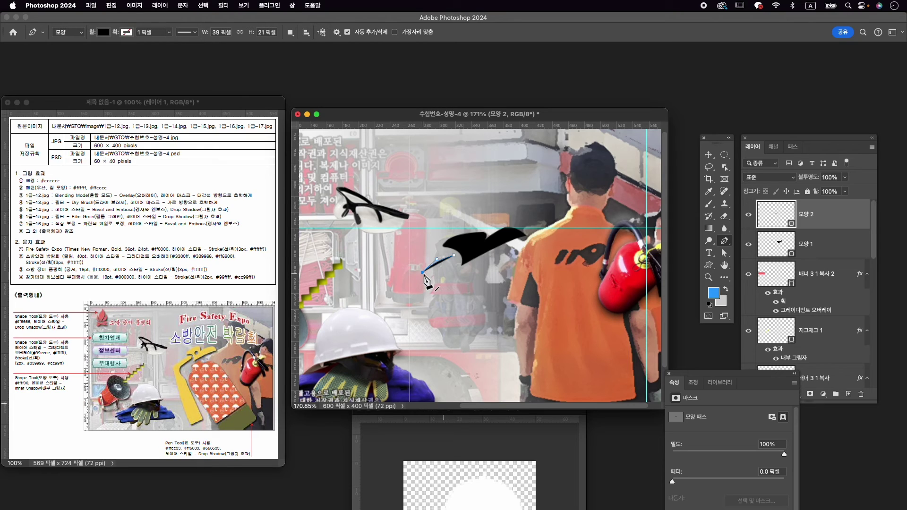
drag(412, 281, 413, 281)
click(412, 280)
drag(476, 301, 477, 251)
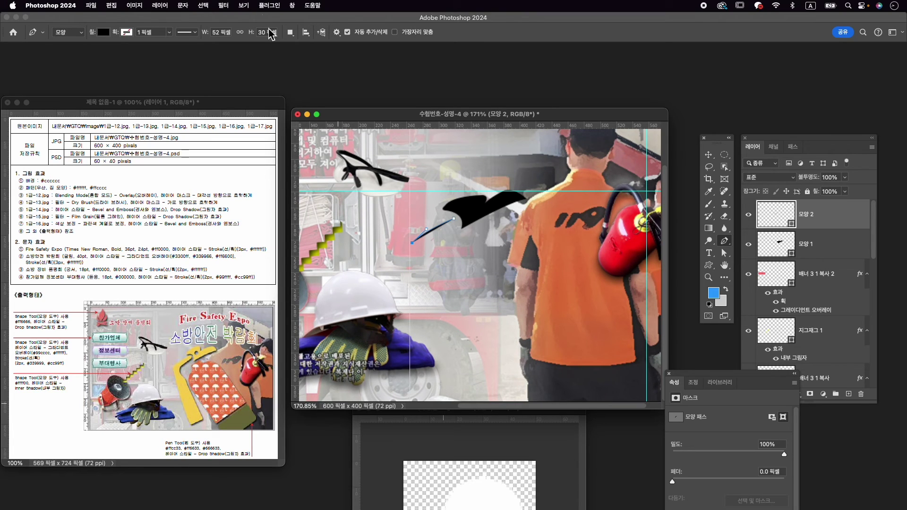
Draw the handle's long outer side and slanted lower end, bringing the shape to about 64 × 204 px.
click(243, 6)
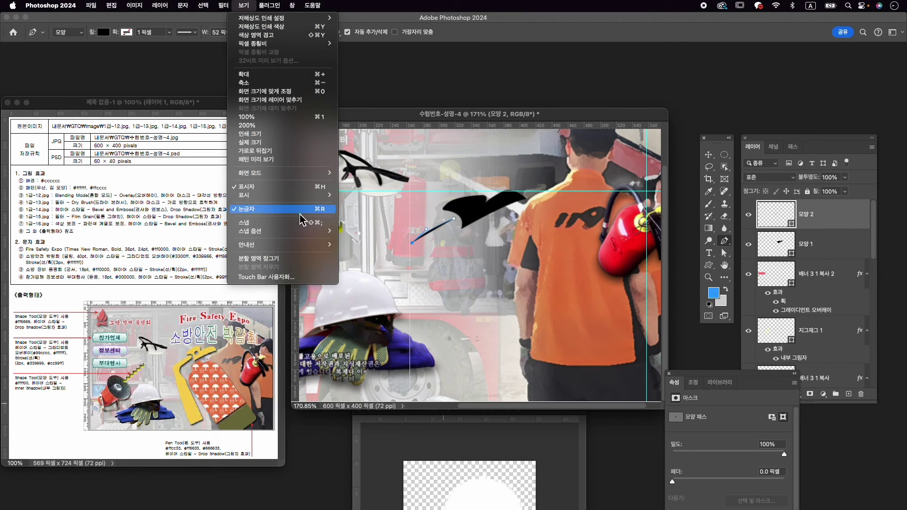
mouse_move(313, 245)
click(382, 254)
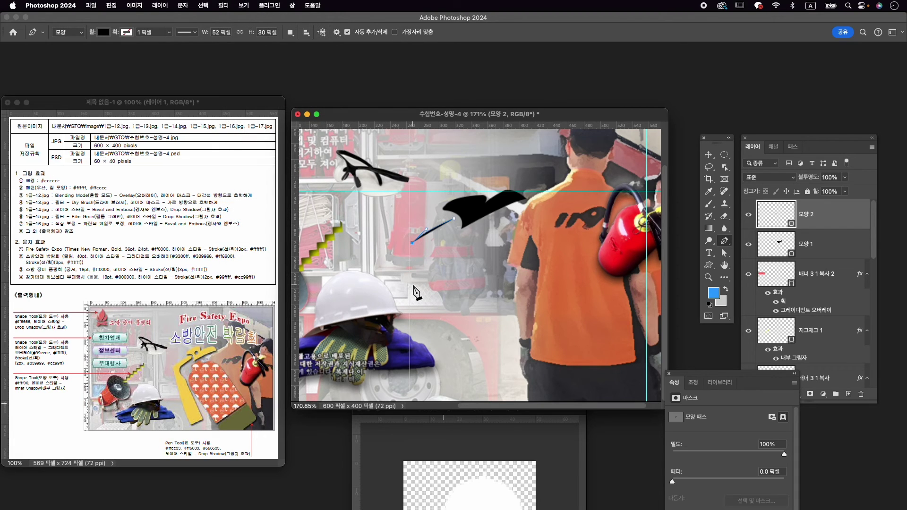
click(432, 382)
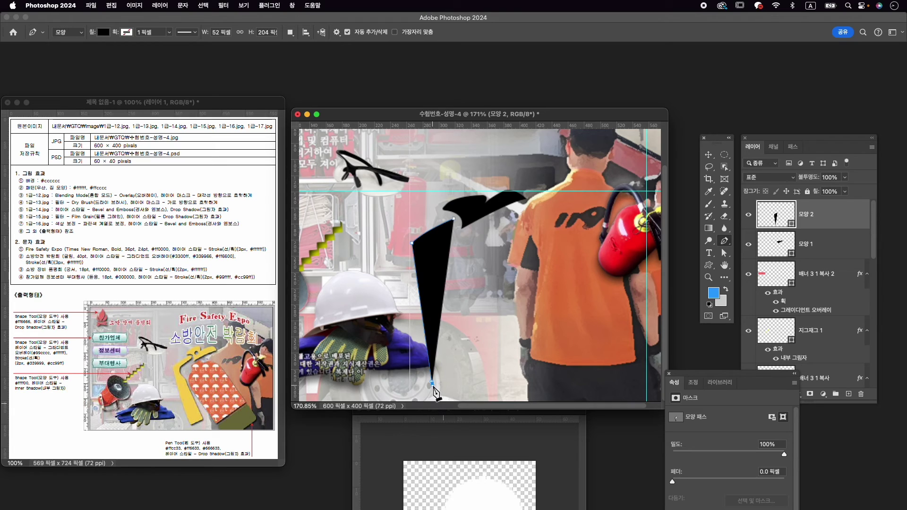
click(432, 383)
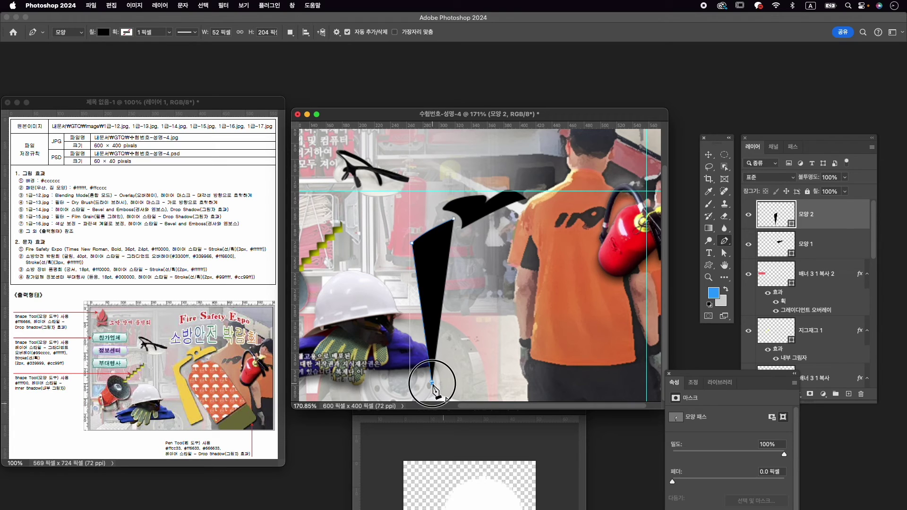
click(457, 374)
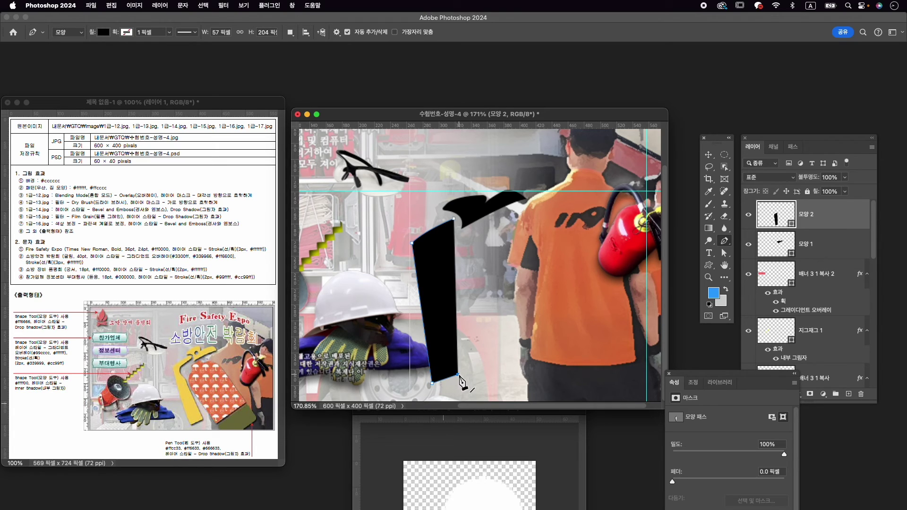
drag(461, 373, 464, 373)
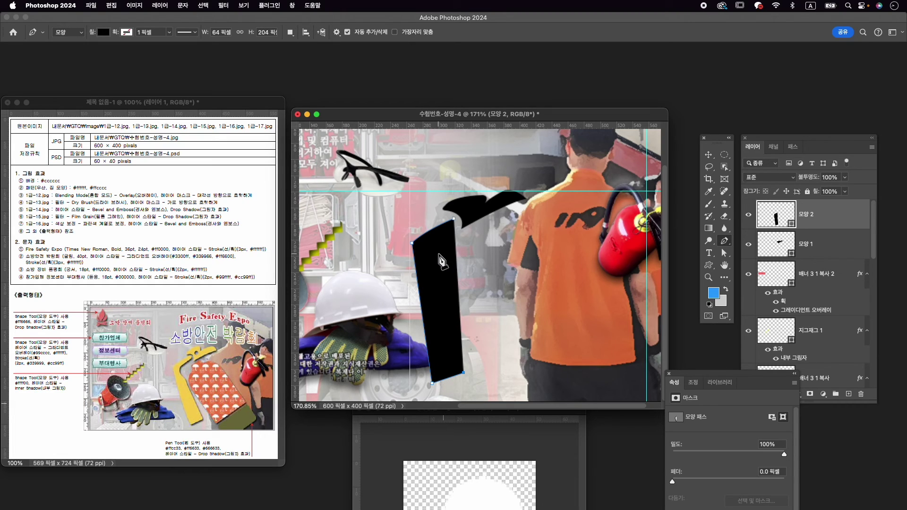
Draw the handle's inner edge with a curved bend near the neck and close the path.
click(443, 267)
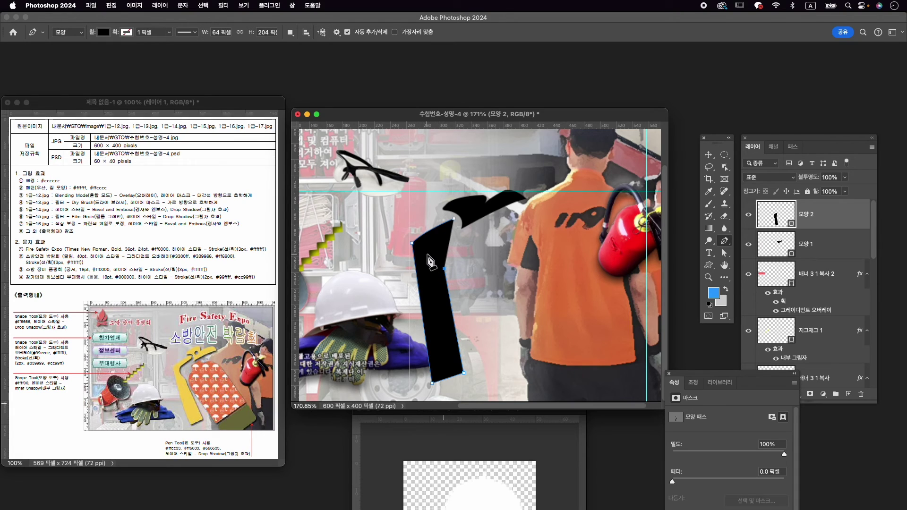
drag(428, 253, 444, 214)
alt+click(454, 230)
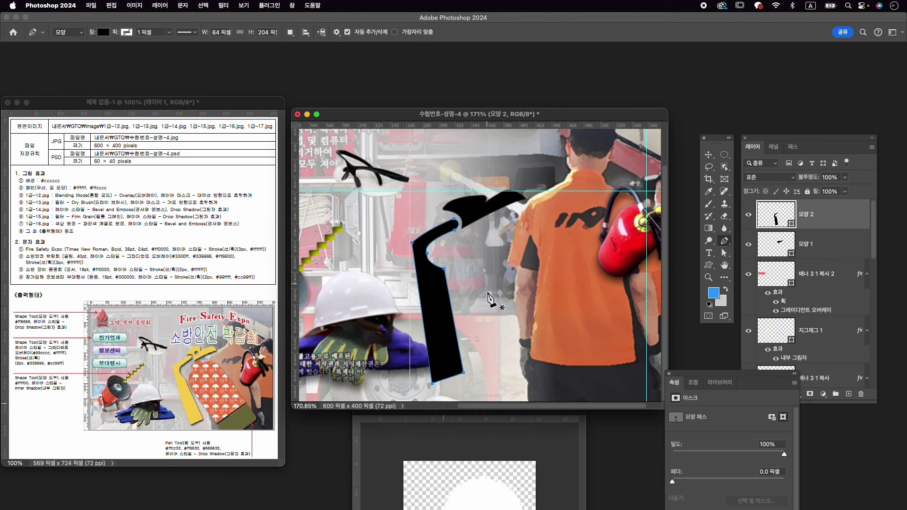
Merge the head and handle shape layers into one shape layer and toggle its visibility to check the result.
drag(500, 283, 480, 285)
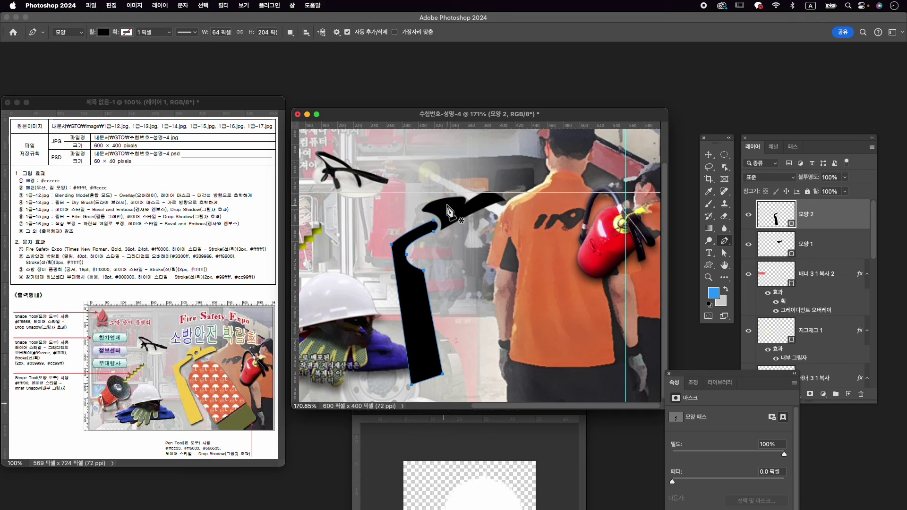
shift+click(833, 250)
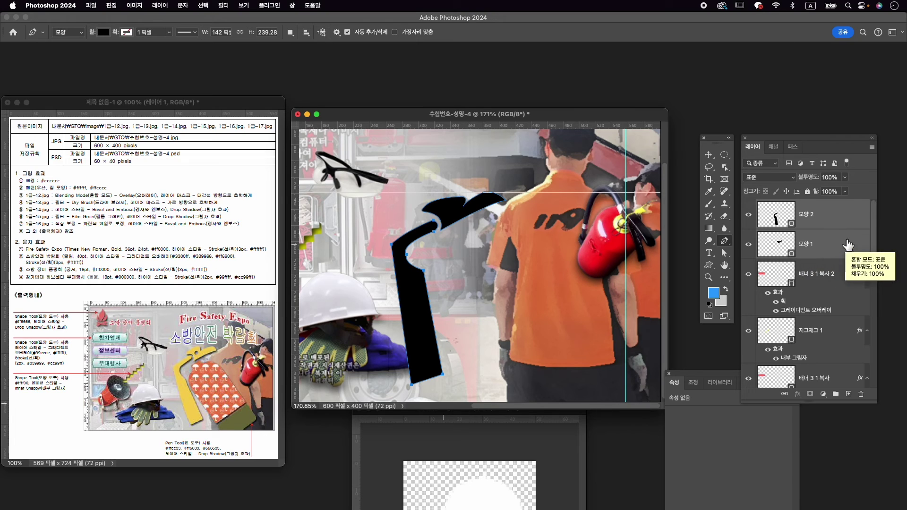
right_click(845, 236)
click(818, 358)
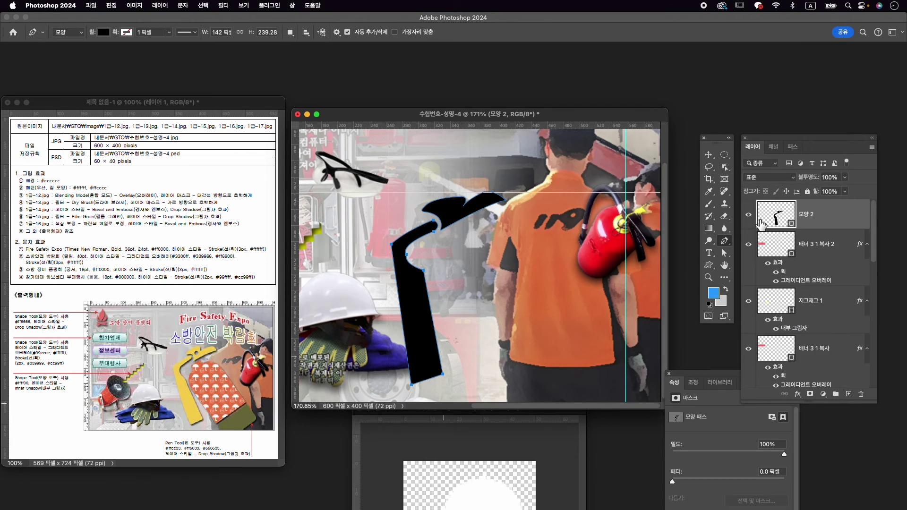
click(749, 216)
click(748, 215)
Subtract a 12 × 12 px circle from the tool's head with the Ellipse tool set to Subtract Front Shape.
click(709, 156)
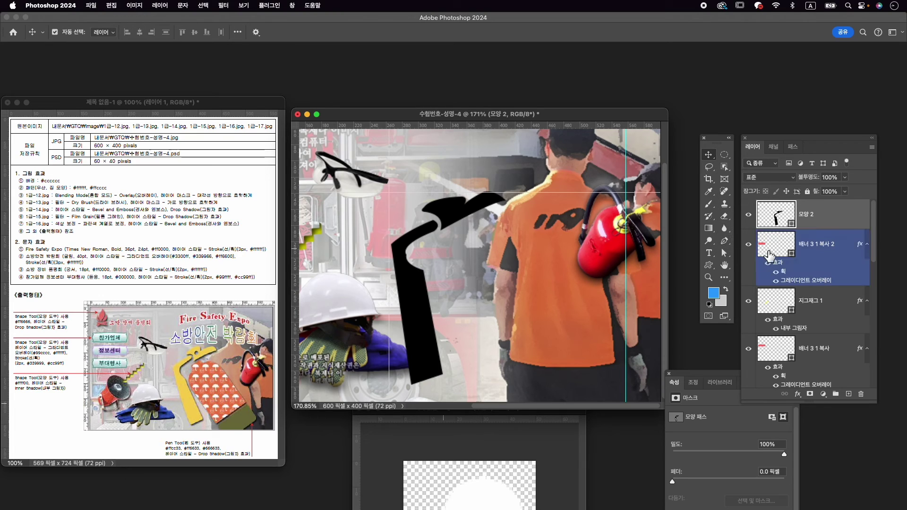
click(840, 244)
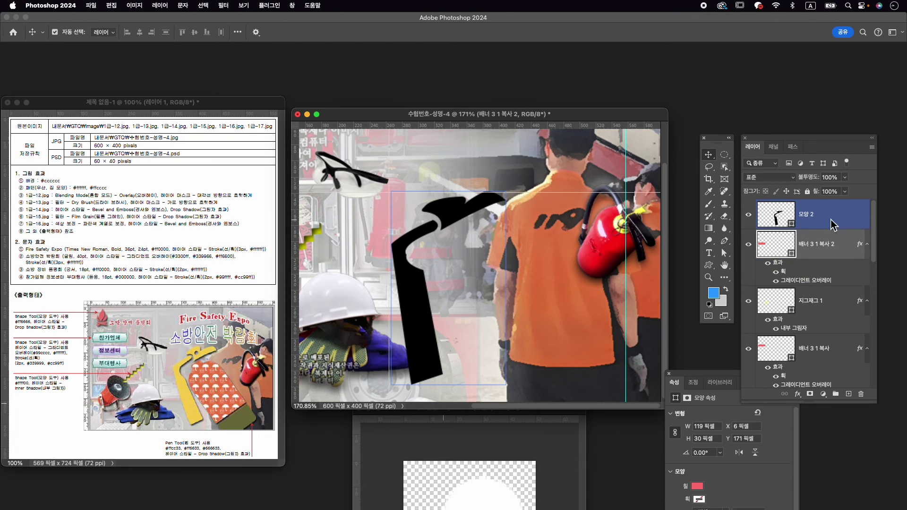
click(831, 221)
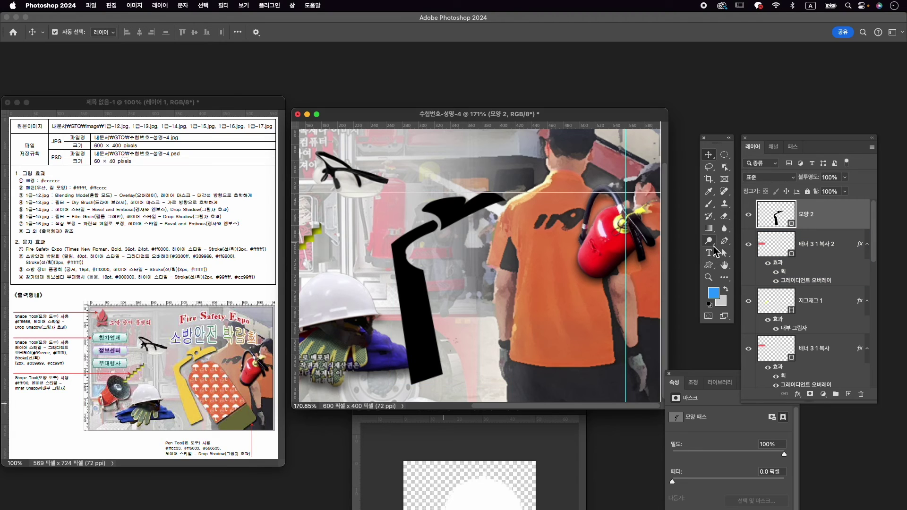
click(709, 266)
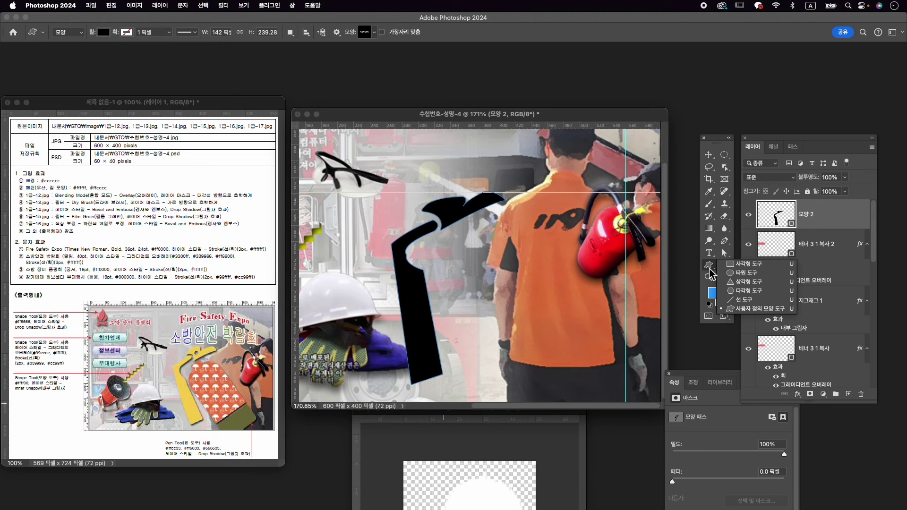
click(745, 272)
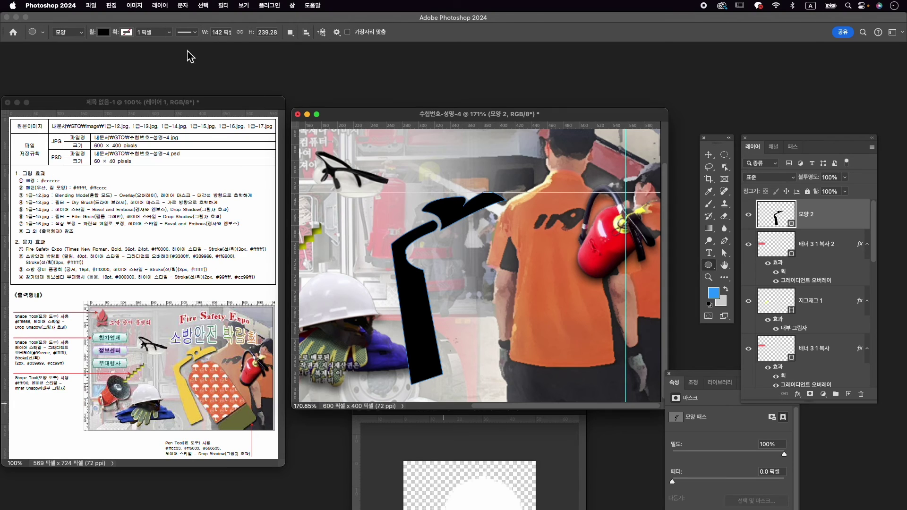
click(294, 34)
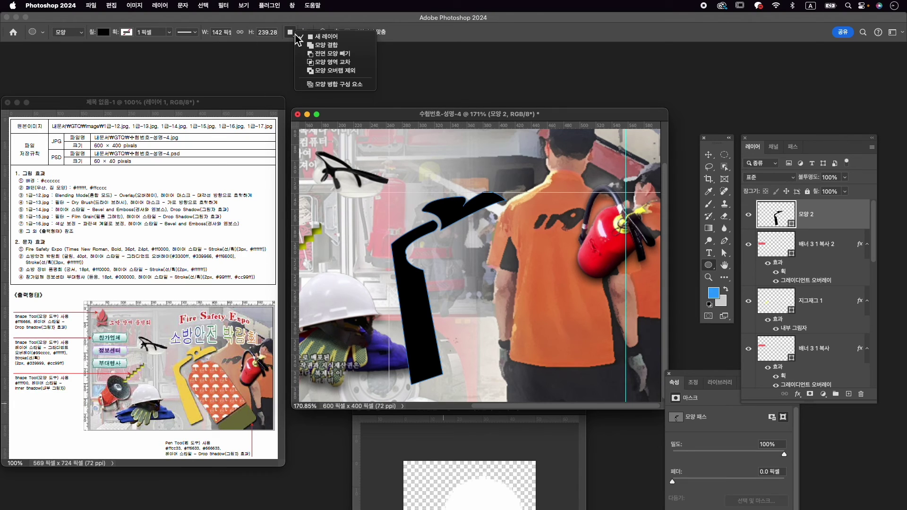
click(329, 56)
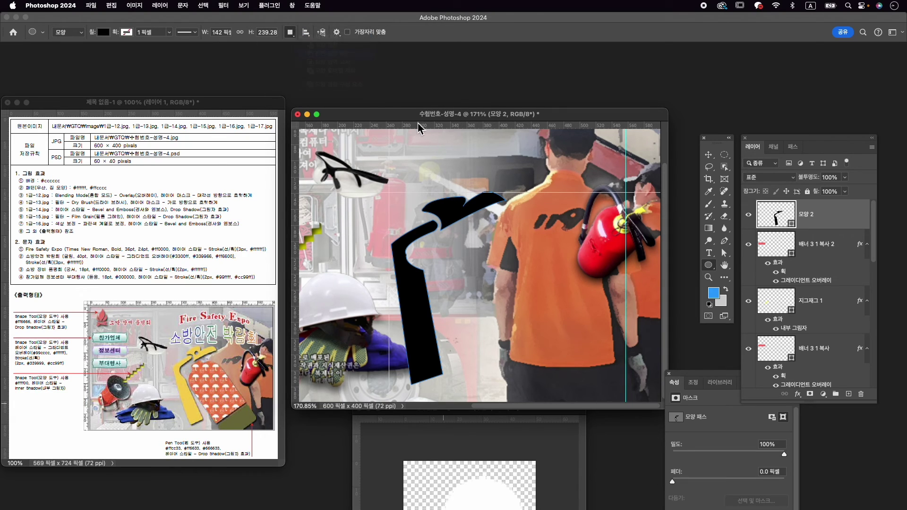
drag(446, 206, 456, 214)
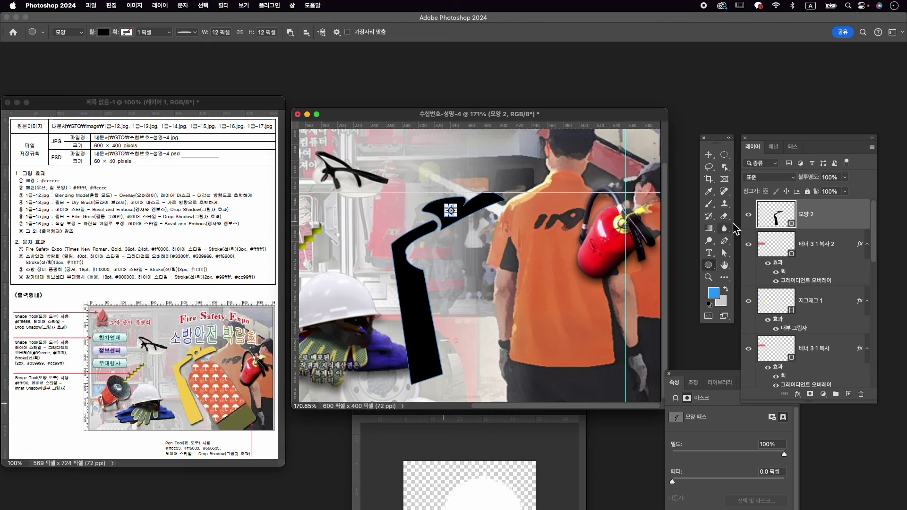
click(828, 242)
click(825, 218)
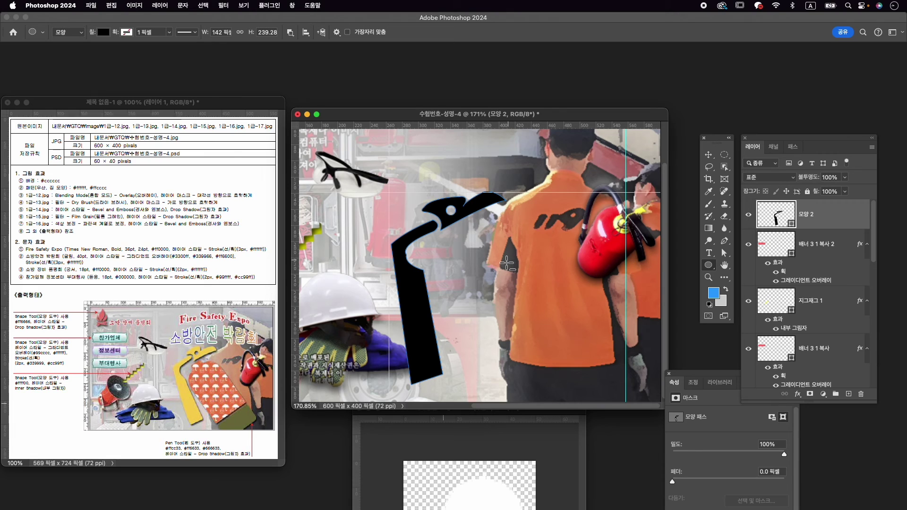
Switch back to the Pen tool and save the poster as 수험번호-성명-4.psd in the GTQ folder in Photoshop format.
key(p)
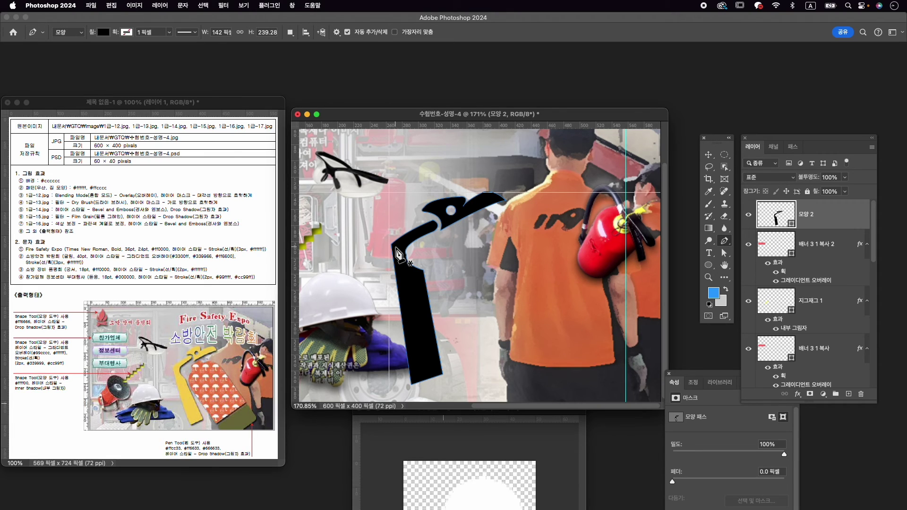
click(91, 6)
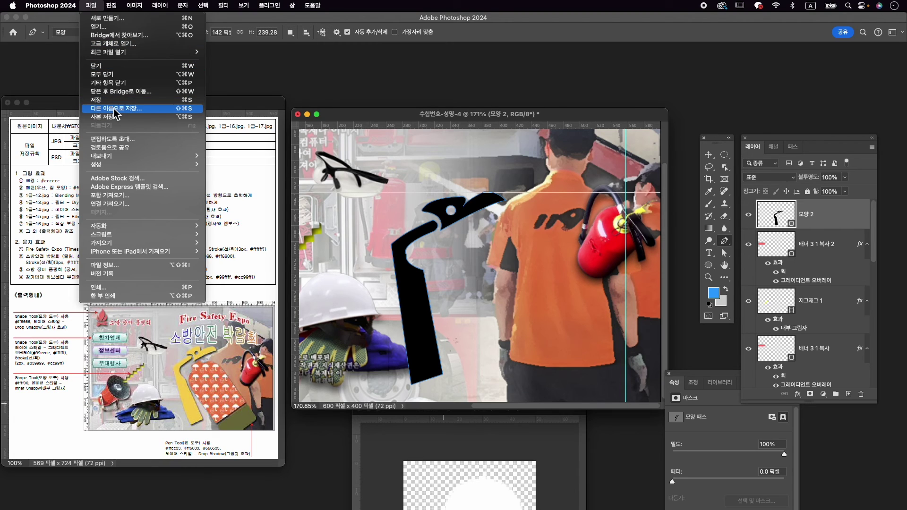
click(114, 109)
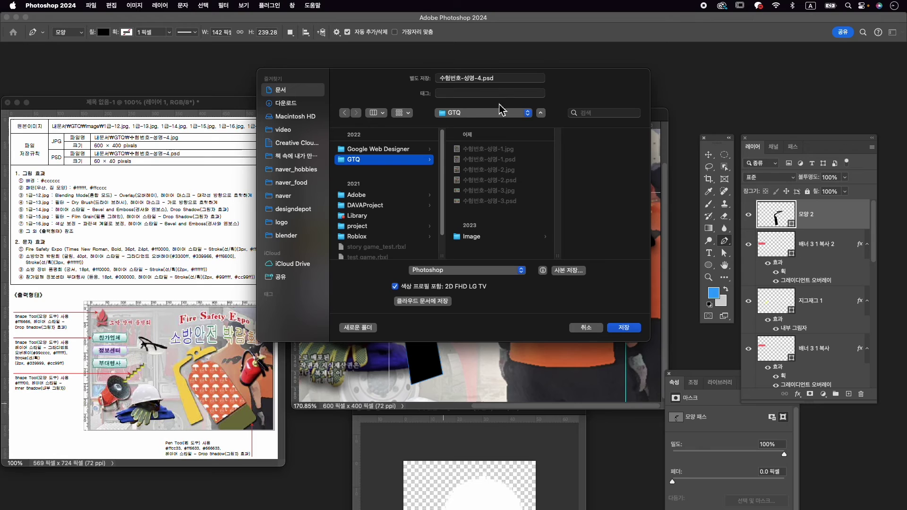
click(624, 328)
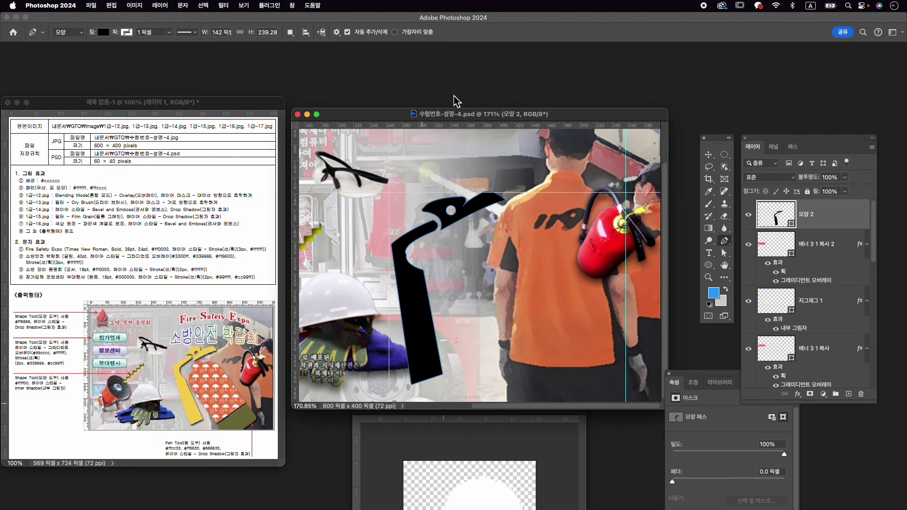
Start a new Pen shape for the extinguisher body below the handle, with a small notch and curved top edge about 95 px wide.
click(443, 242)
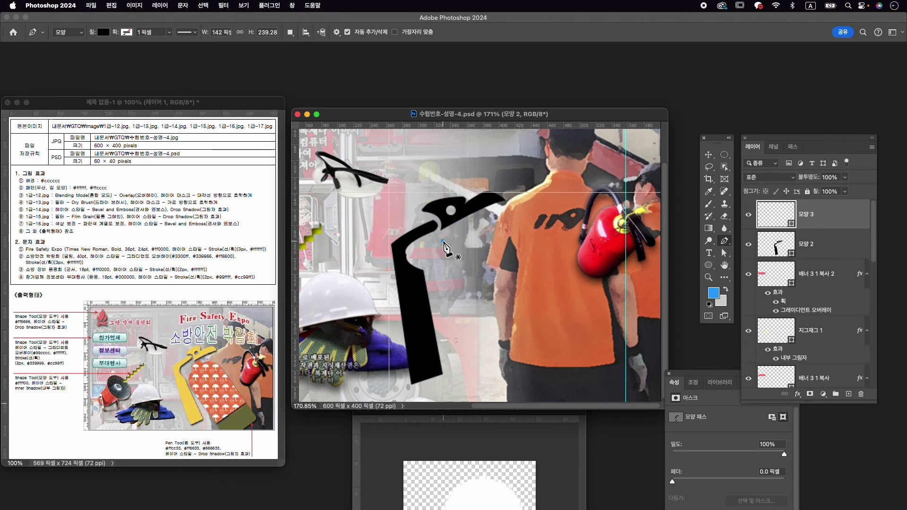
click(466, 227)
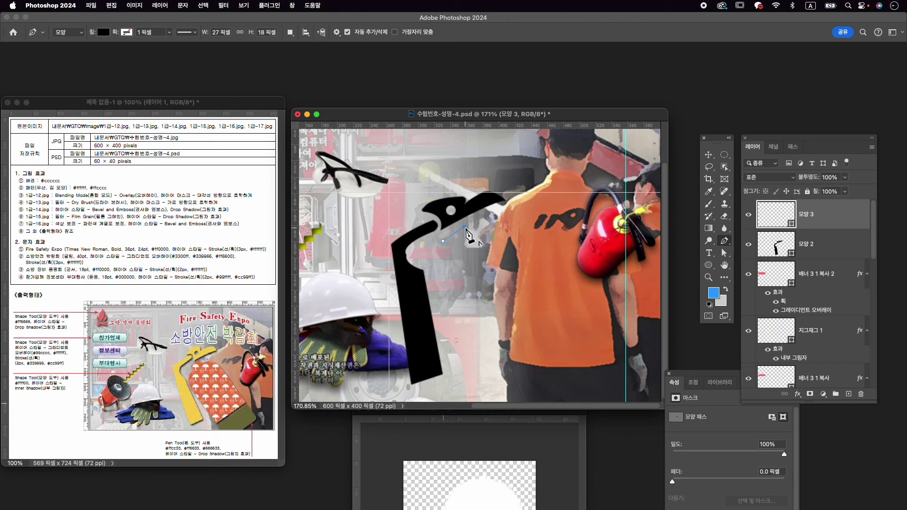
drag(466, 235, 472, 234)
alt+click(466, 234)
drag(518, 237, 537, 257)
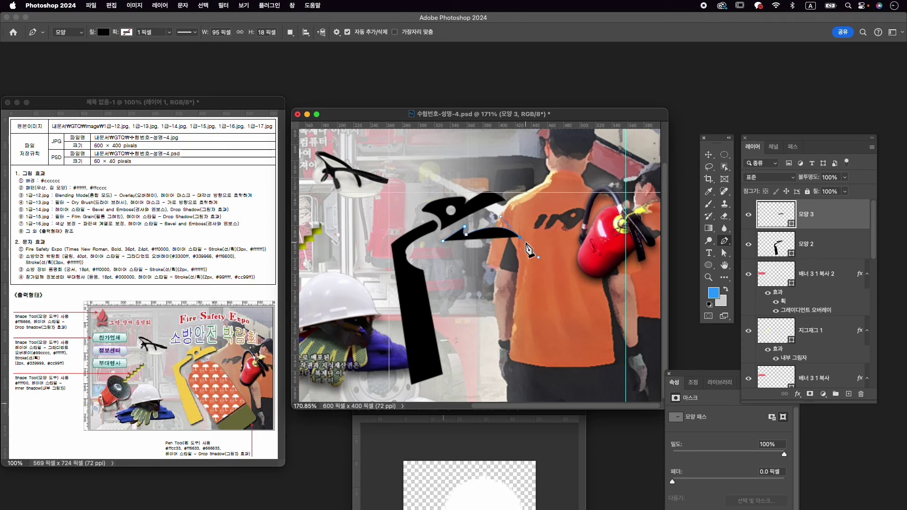
alt+click(518, 237)
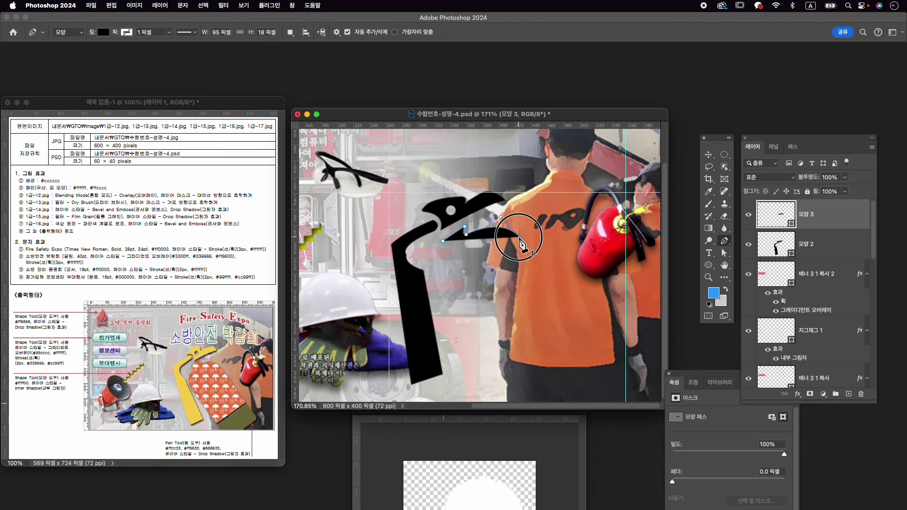
Draw the body's slanted sides, straight bottom edge and curved left shoulder, then close the path at about 197 × 199 px.
click(573, 354)
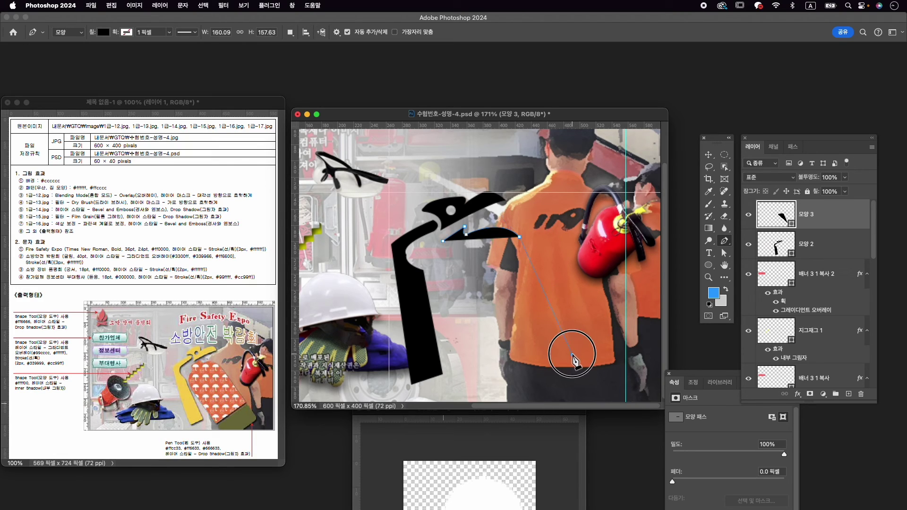
super+click(572, 354)
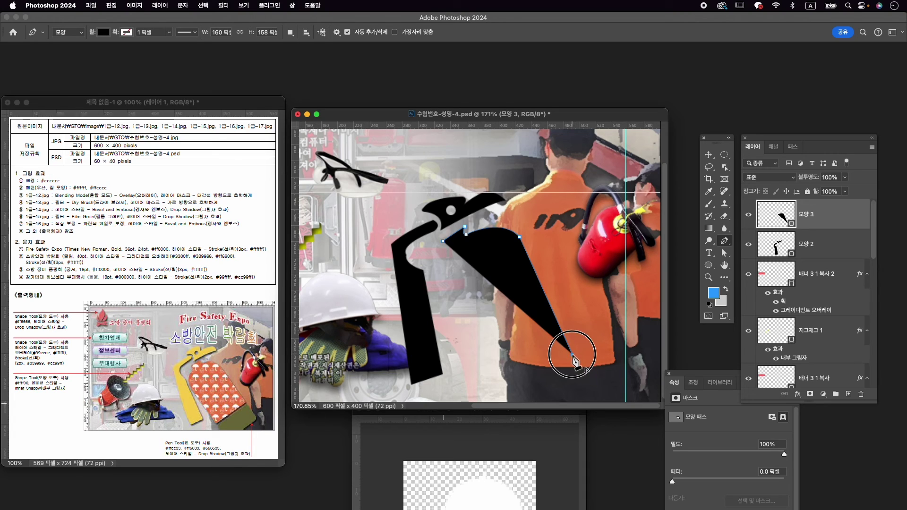
drag(572, 354, 587, 350)
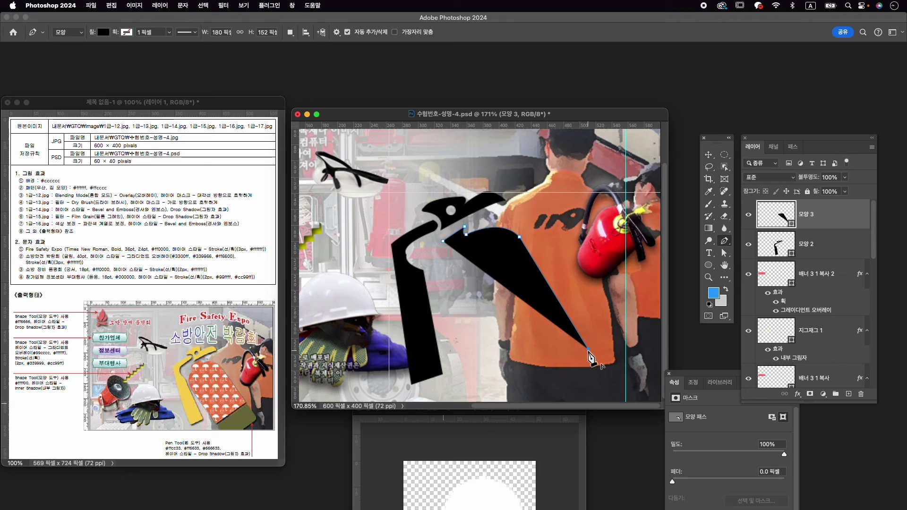
click(497, 381)
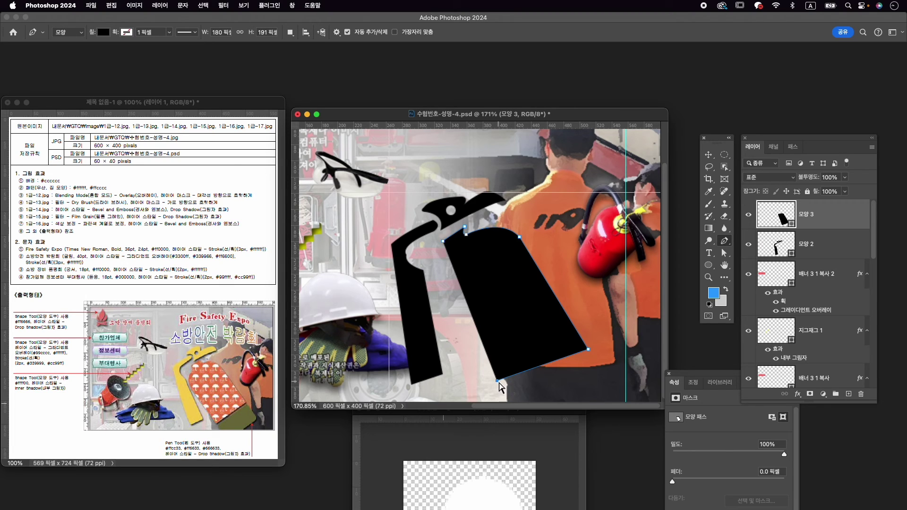
click(480, 387)
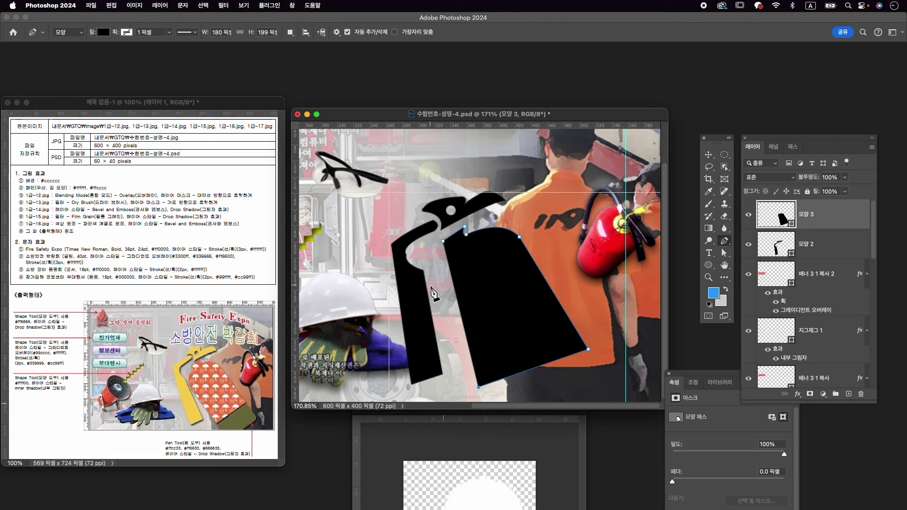
click(431, 284)
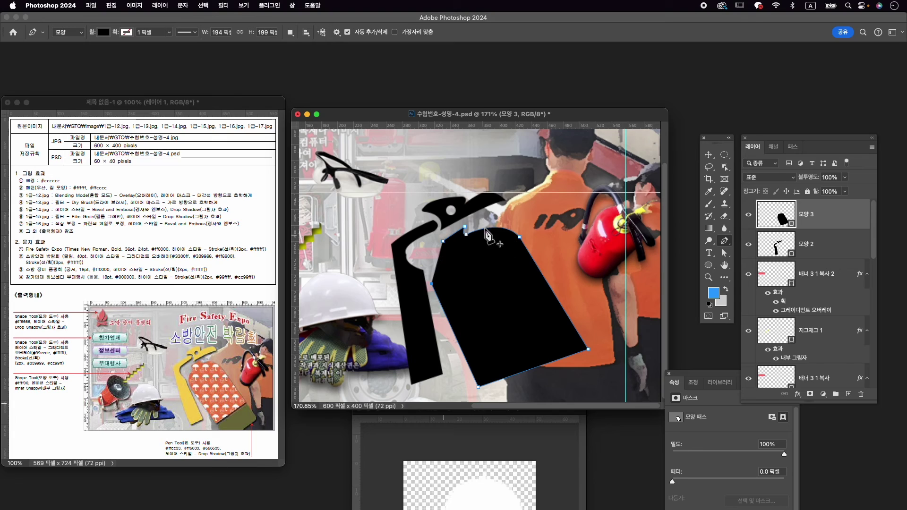
drag(440, 253, 458, 244)
alt+click(441, 253)
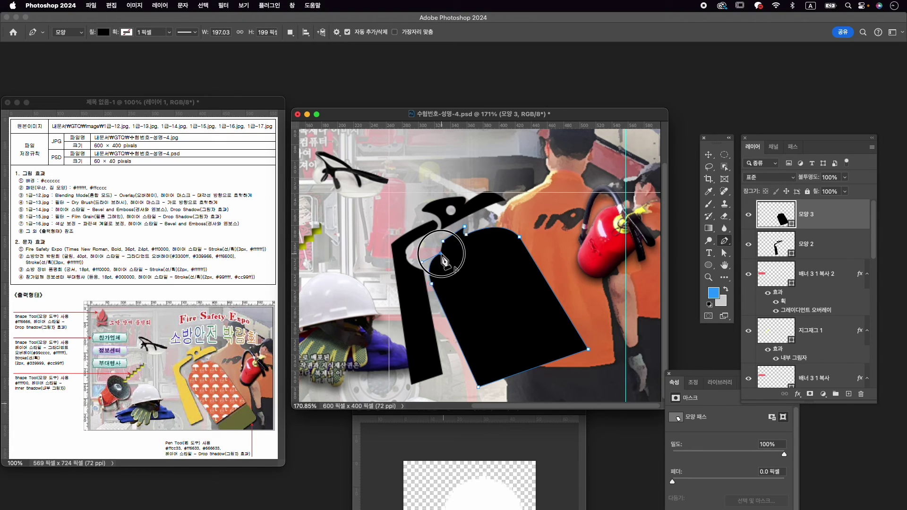
click(443, 241)
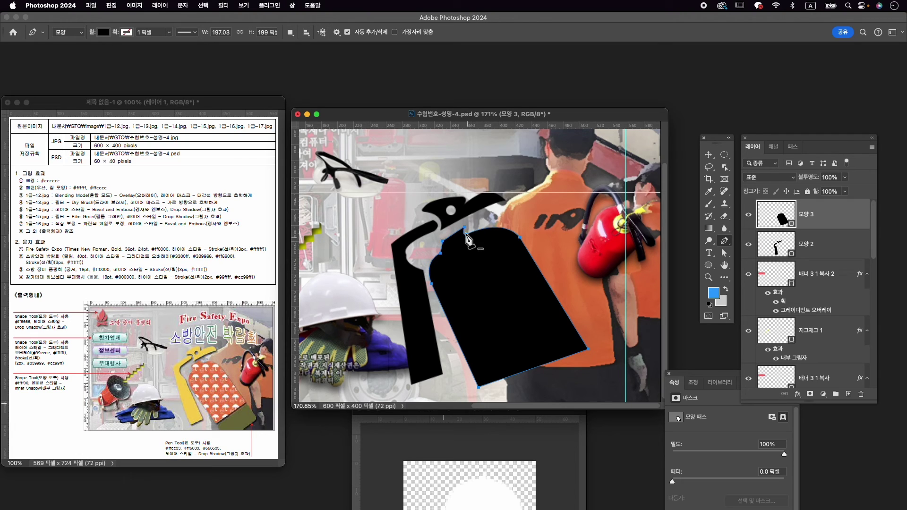
Smooth the notch at the body's top and pull its two bottom corners inward with the Direct Selection tool.
key(a)
click(466, 235)
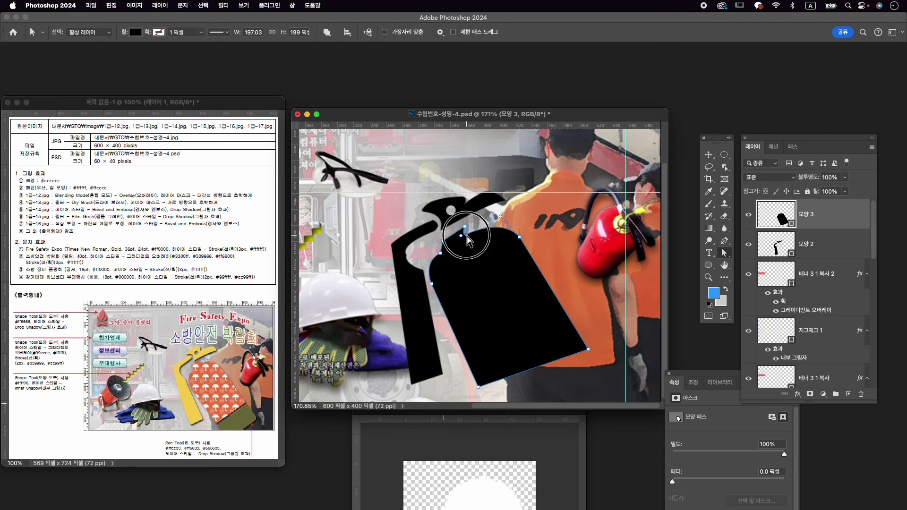
drag(467, 235, 462, 229)
click(465, 227)
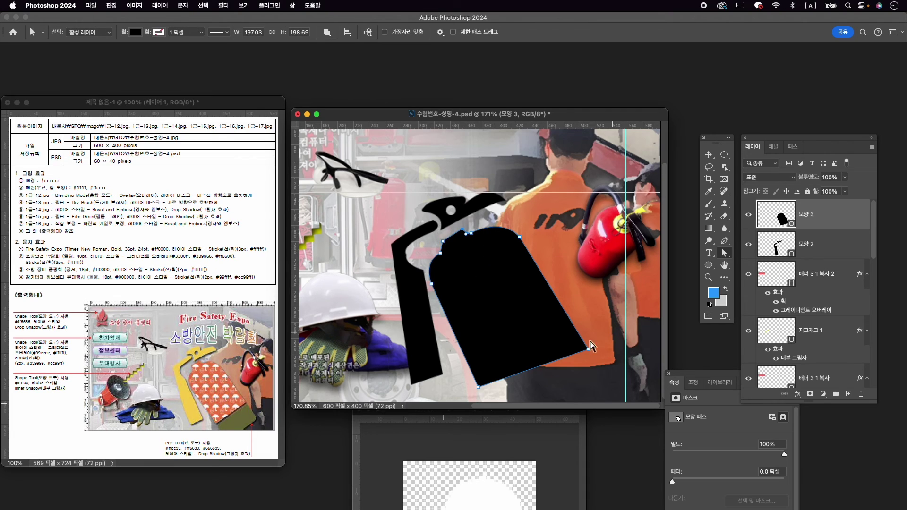
drag(588, 350, 579, 337)
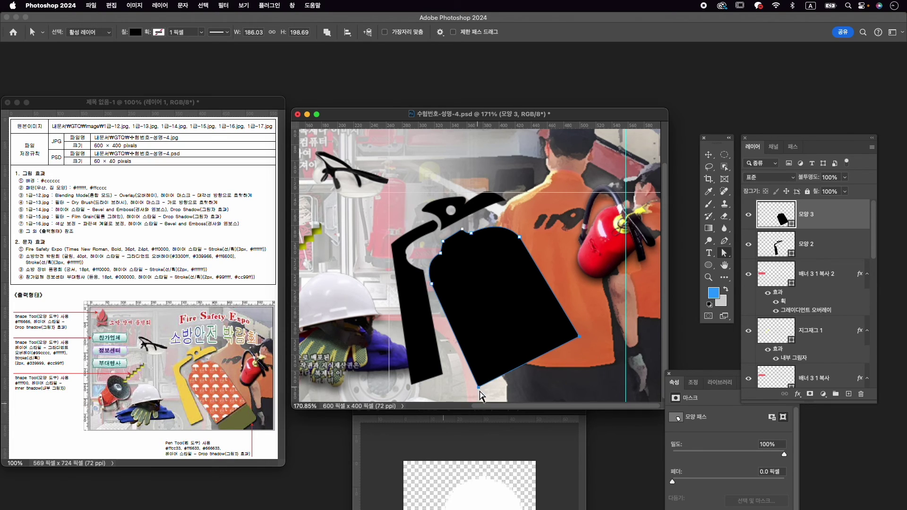
drag(479, 387, 487, 383)
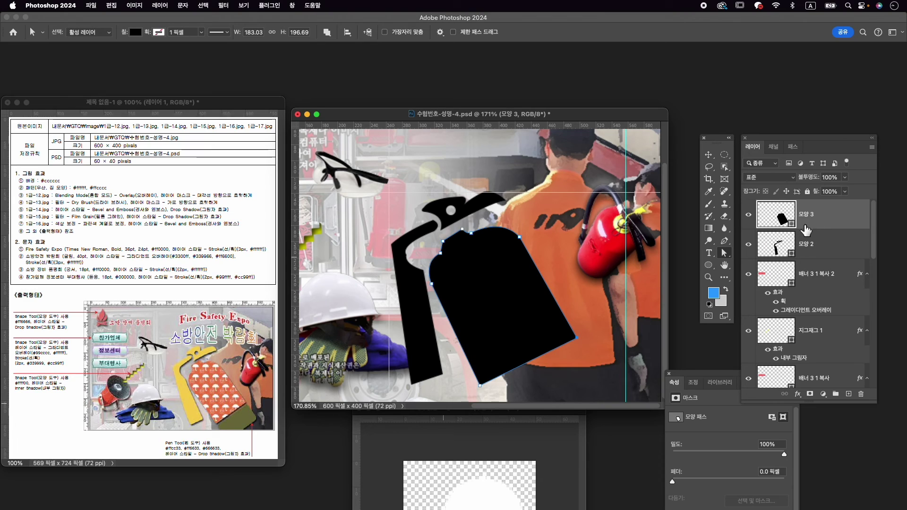
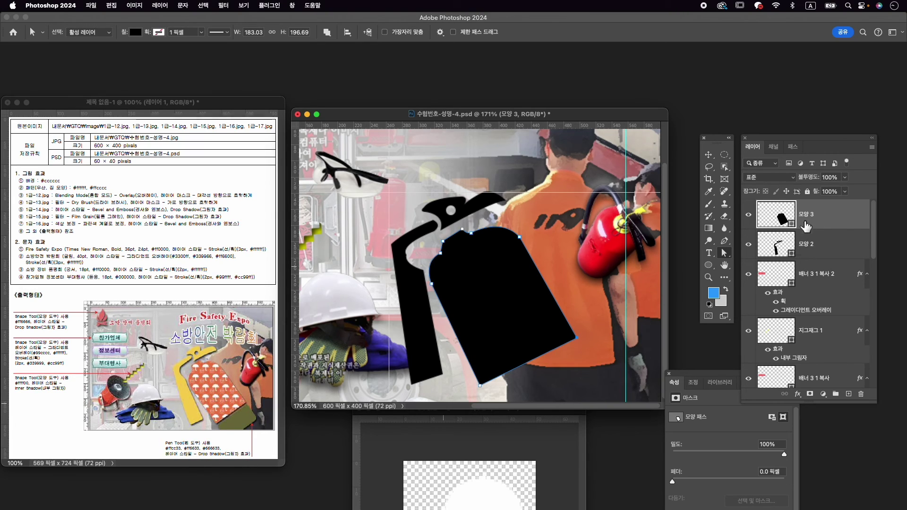
Draw a four-sided base shape about 158 × 109 px with the Pen tool just below the body, extending past the canvas bottom.
click(724, 241)
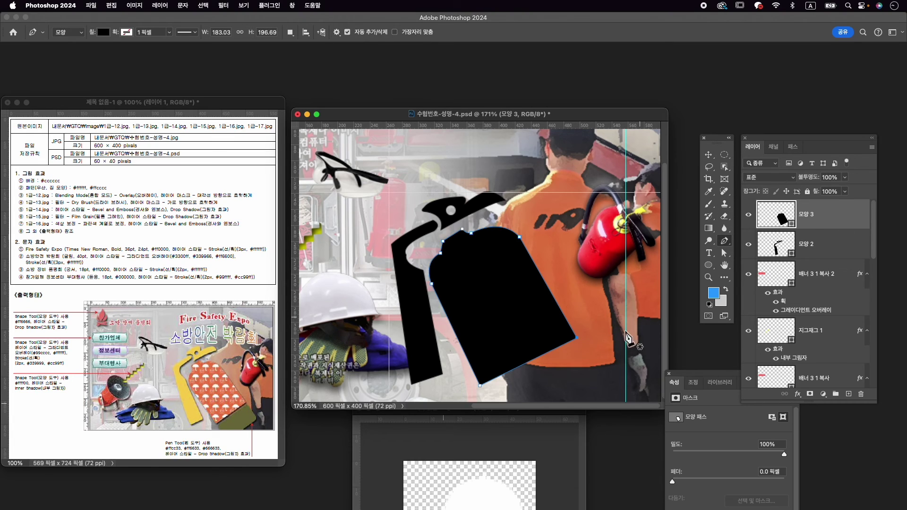
click(482, 388)
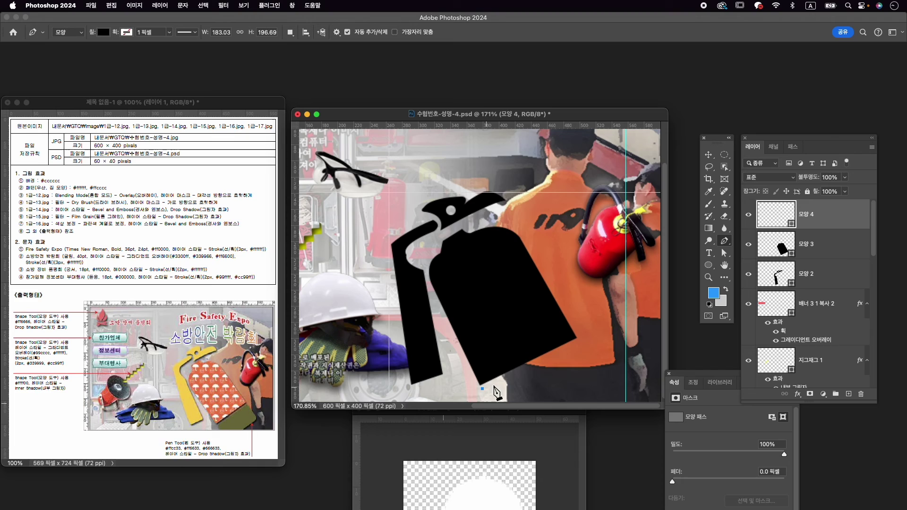
click(582, 345)
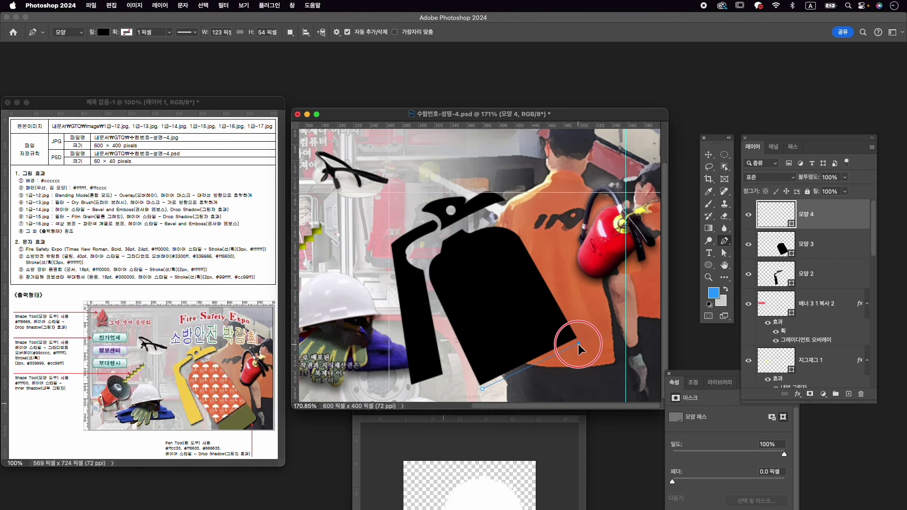
drag(578, 344, 578, 344)
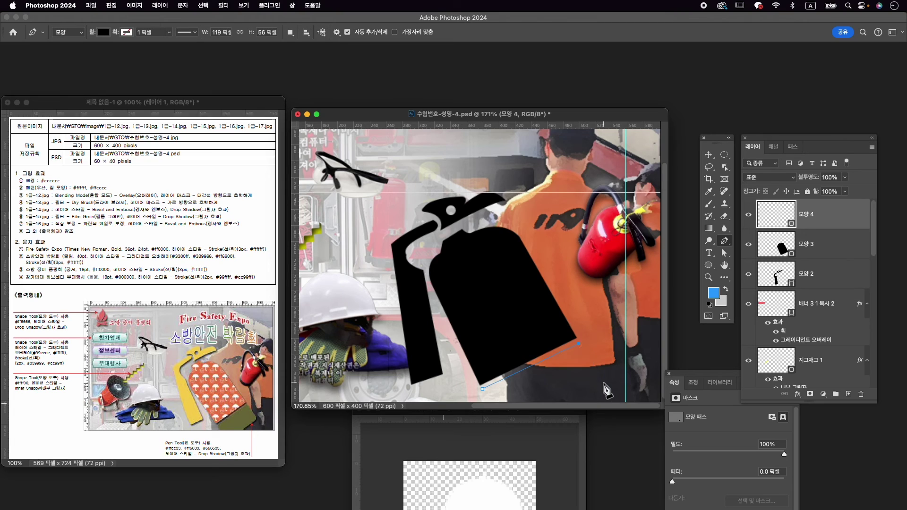
click(628, 382)
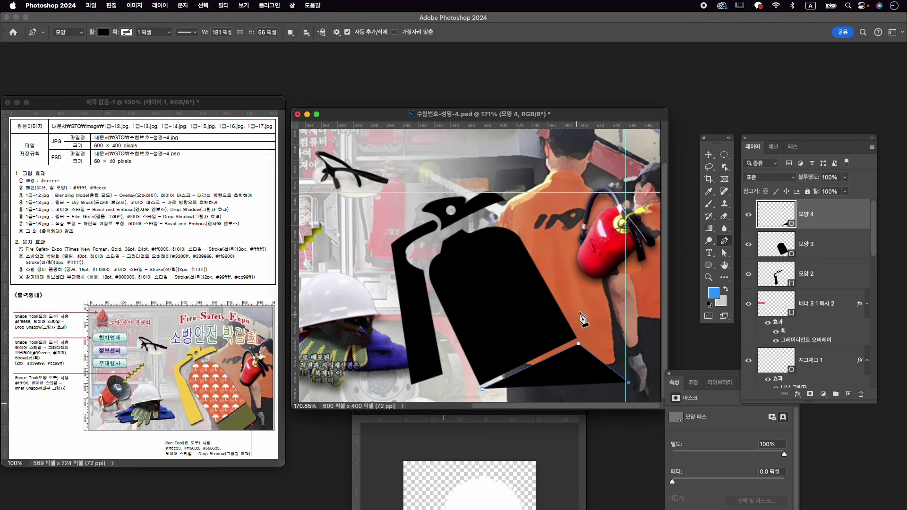
click(629, 383)
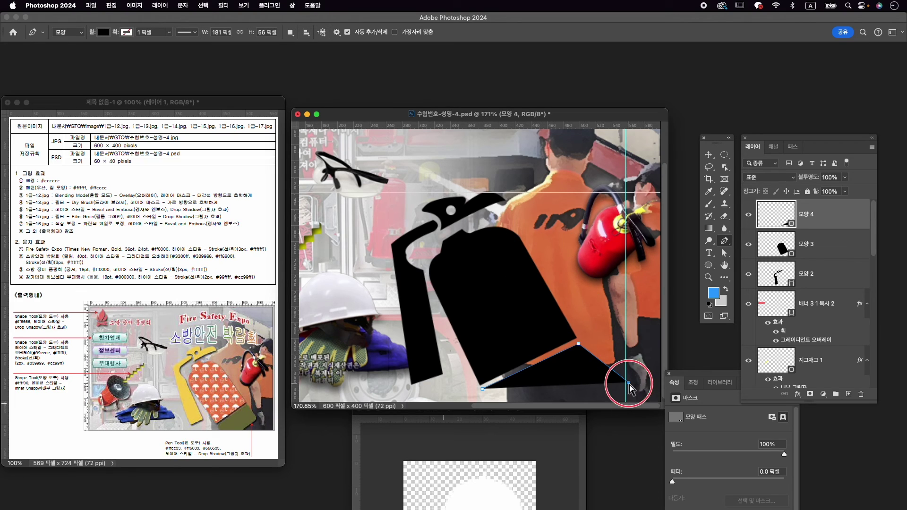
drag(629, 383, 610, 388)
scroll(610, 388, down, 3)
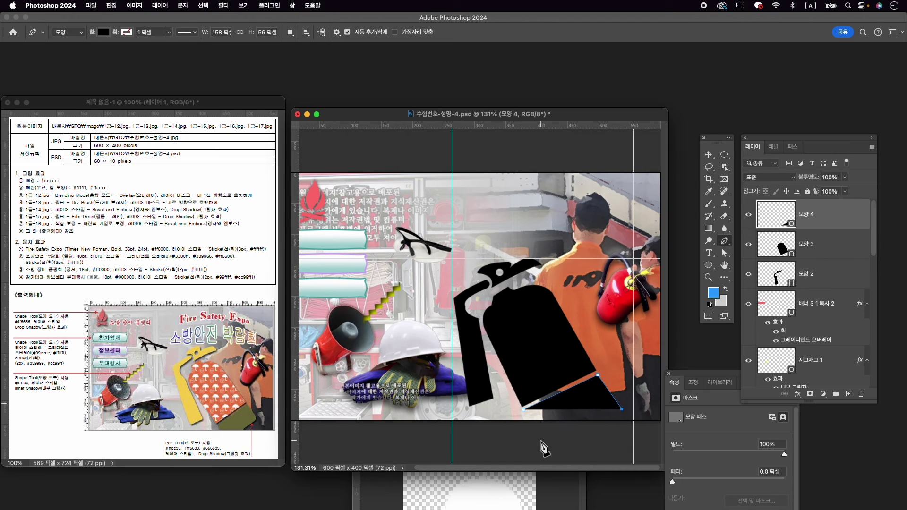
click(542, 443)
click(523, 409)
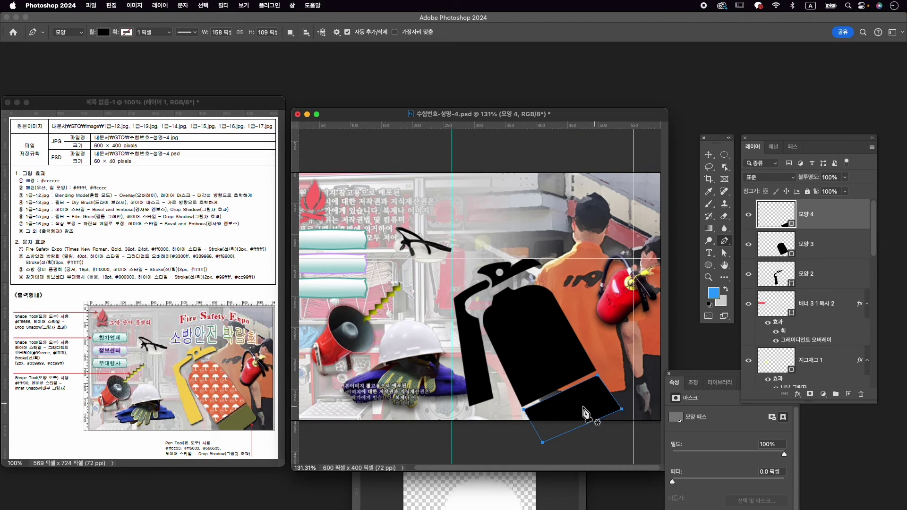
Widen the body to about 203 × 201 px by moving its right-hand anchor points outward and adjusting the top notch.
key(a)
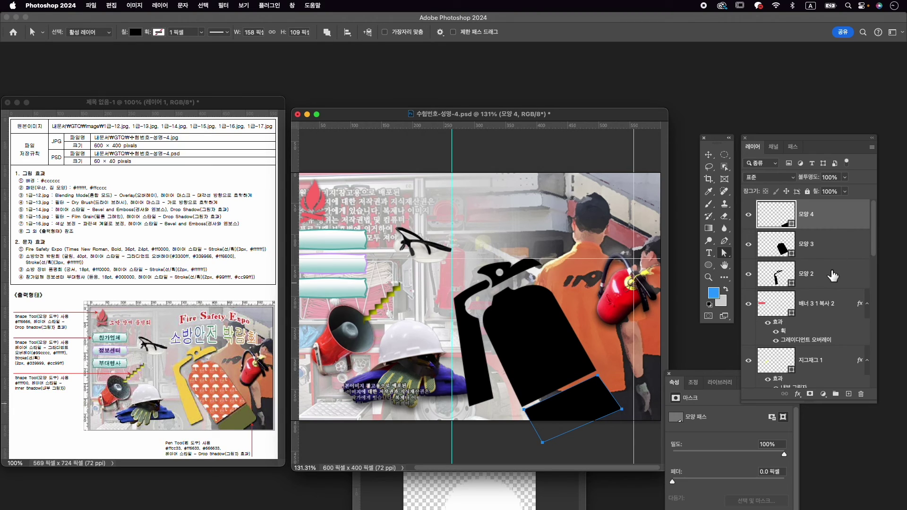
click(831, 245)
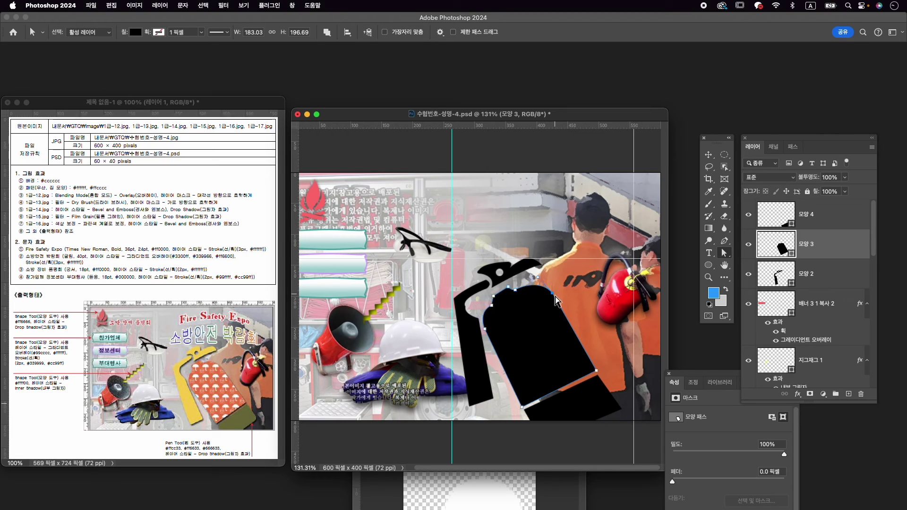
drag(553, 293, 565, 291)
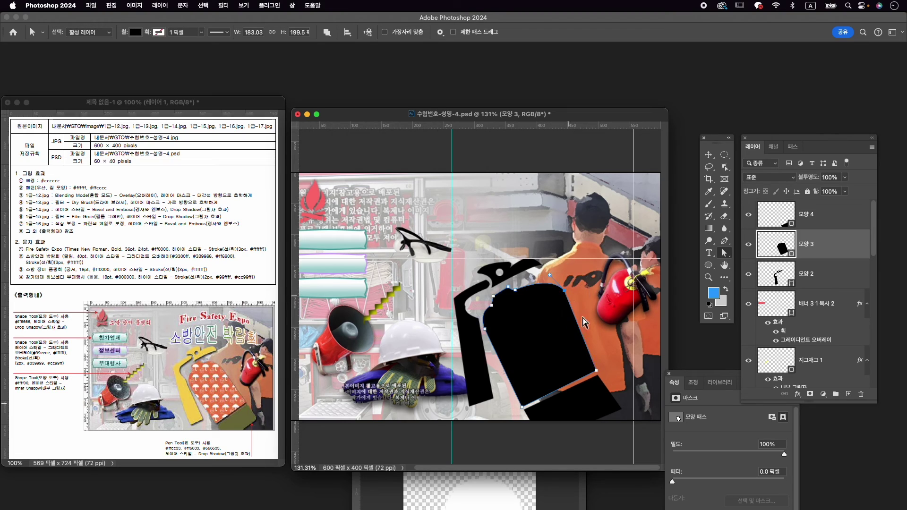
drag(595, 371, 609, 366)
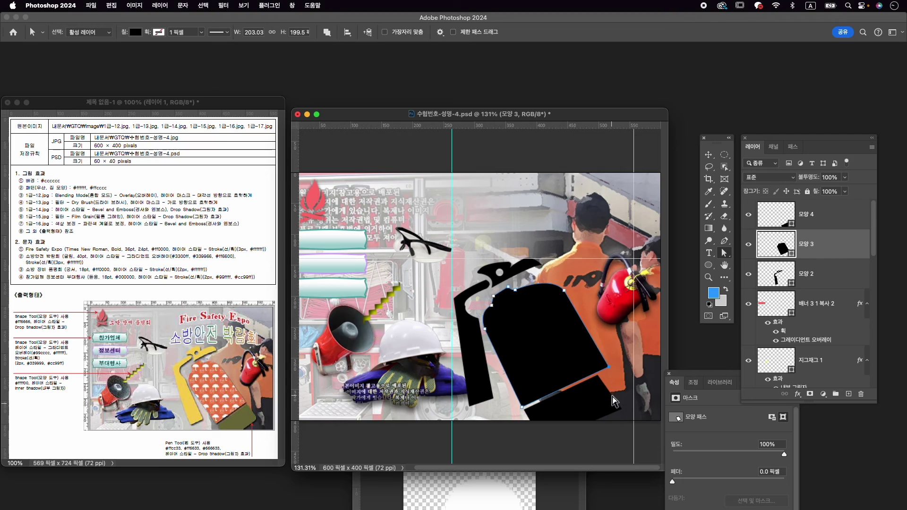
drag(564, 291, 524, 286)
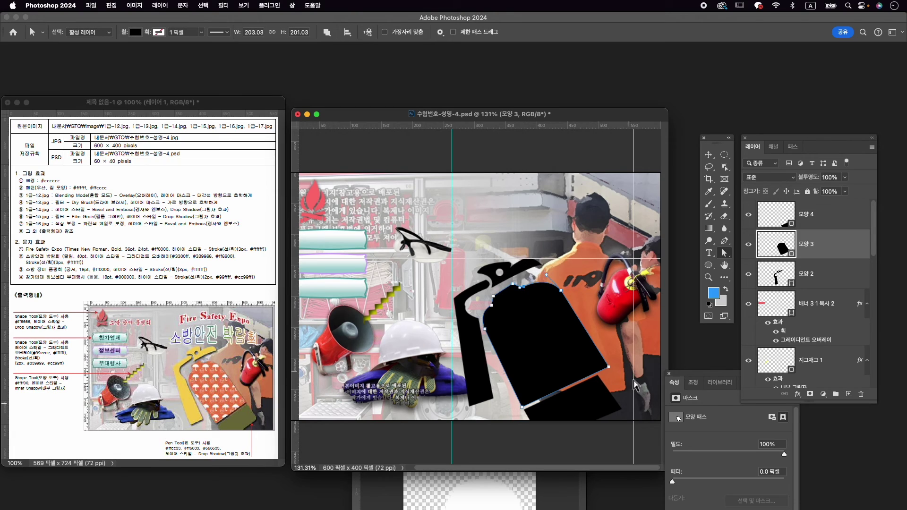
click(610, 381)
Move the base shape's right-hand corners outward to match the body, making it about 176 × 117 px.
click(815, 206)
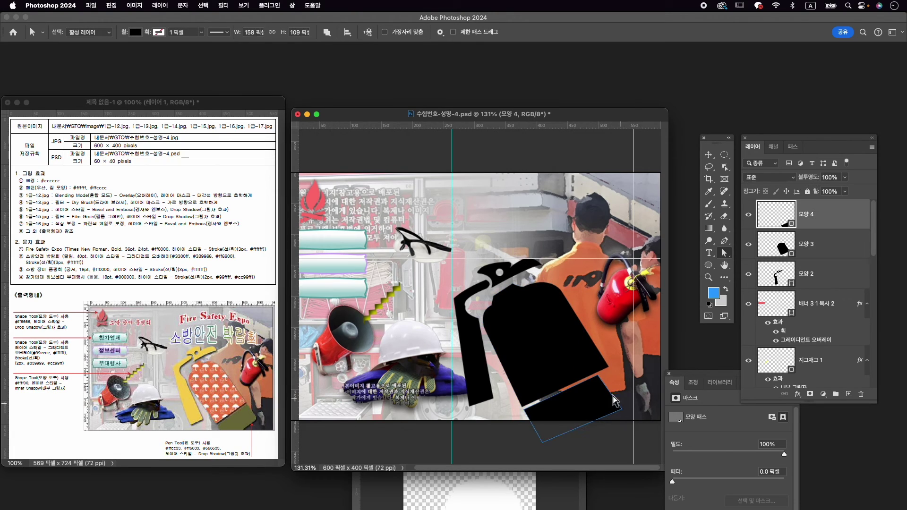
click(598, 378)
drag(598, 376, 609, 371)
drag(622, 408, 634, 407)
click(543, 442)
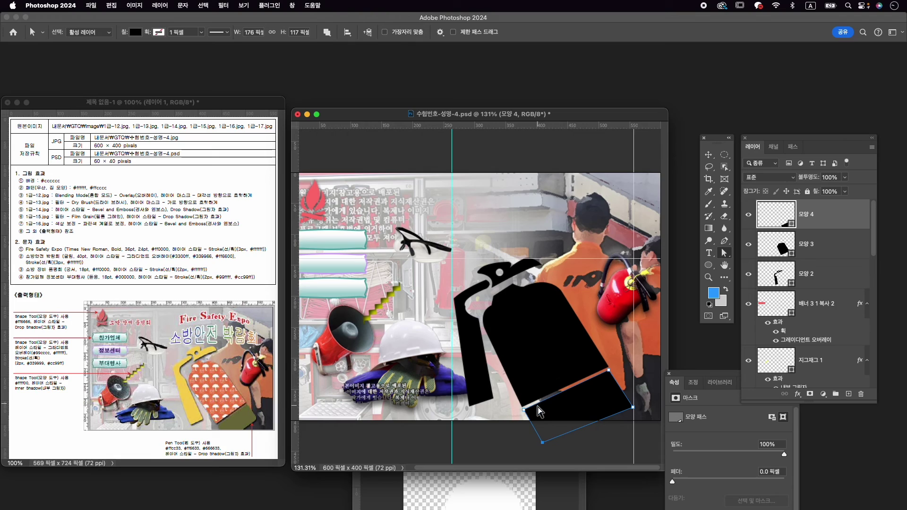
key(Return)
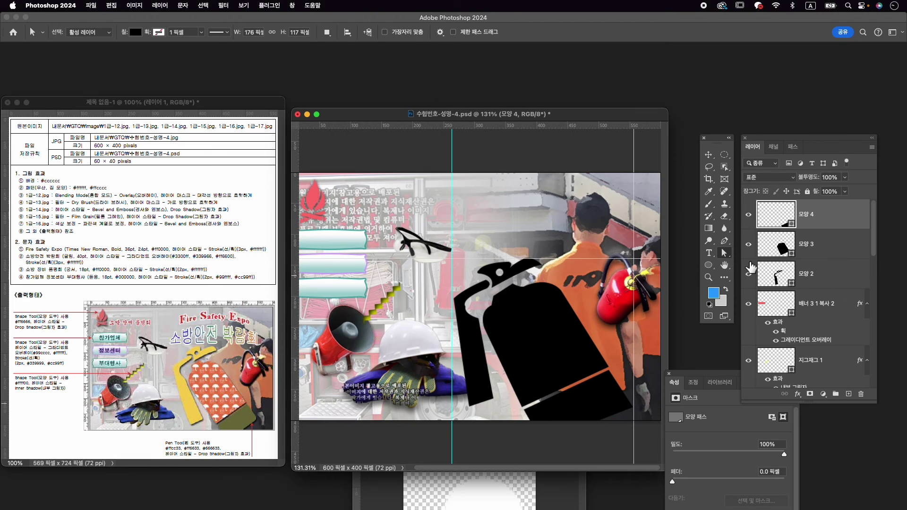
Nudge the anchor points on the body's left shoulder 4 px right and 1 px up.
click(806, 244)
click(527, 403)
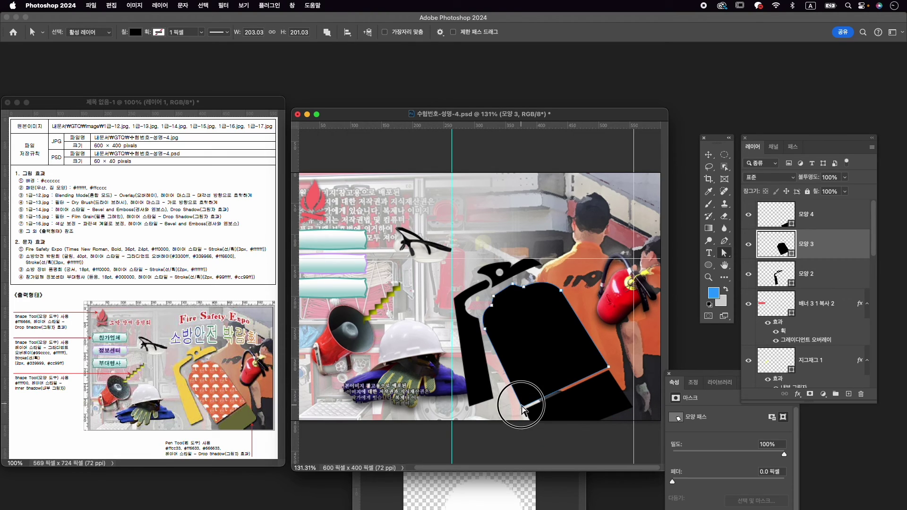
shift+click(491, 305)
shift+click(493, 297)
key(Right)
key(Right)
key(Right)
key(Right)
key(Up)
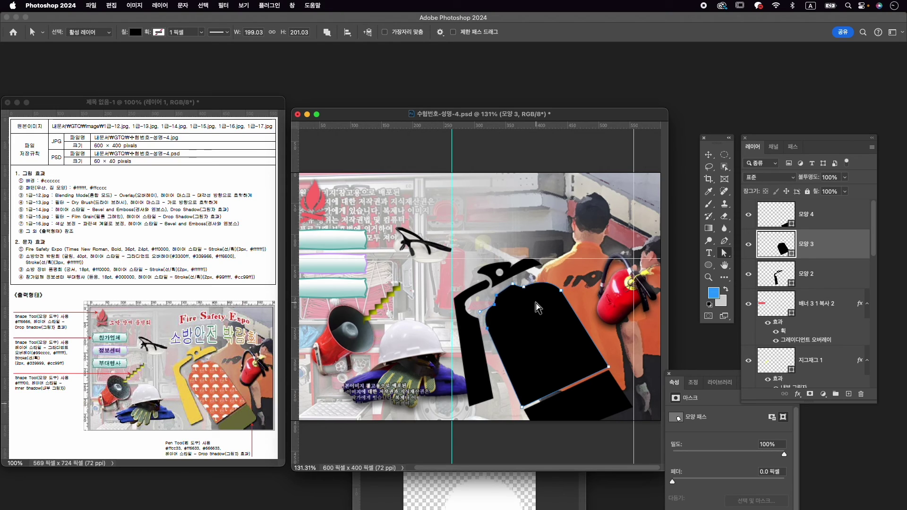
Nudge the body's left shoulder anchors 3 px right and 4 px up, and pull its lower-left corner inward, making it about 196 × 197 px.
key(Up)
key(Up)
key(Up)
key(Up)
key(Right)
key(Right)
key(Right)
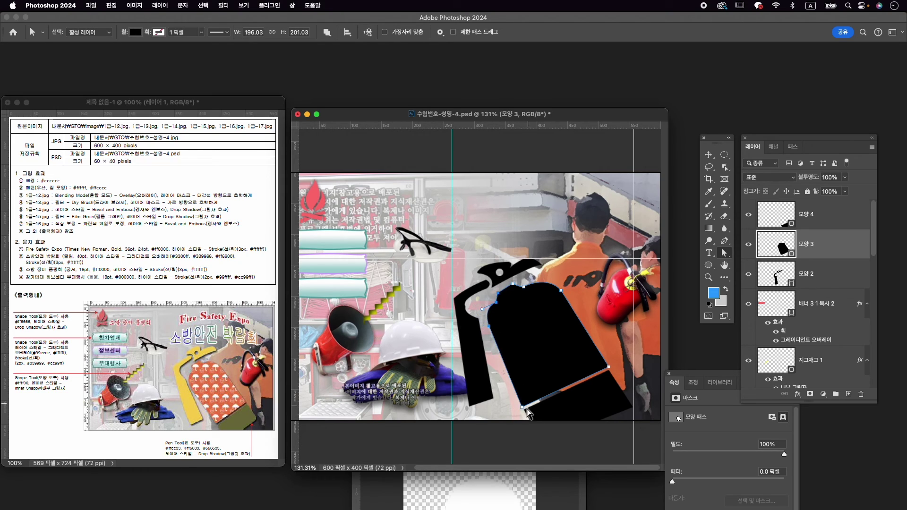
drag(522, 407, 528, 404)
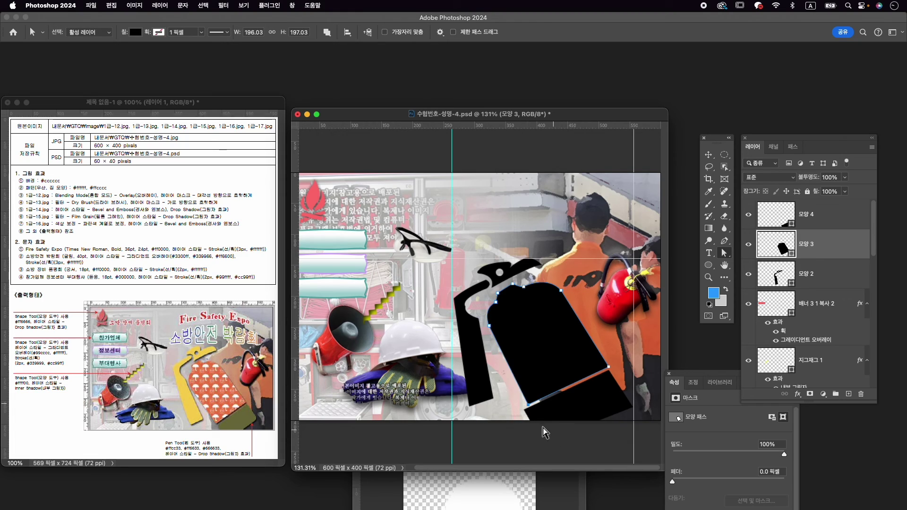
Move the base shape's left-hand corners inward to line up with the narrowed body, making it about 164 × 115 px.
click(528, 411)
click(827, 216)
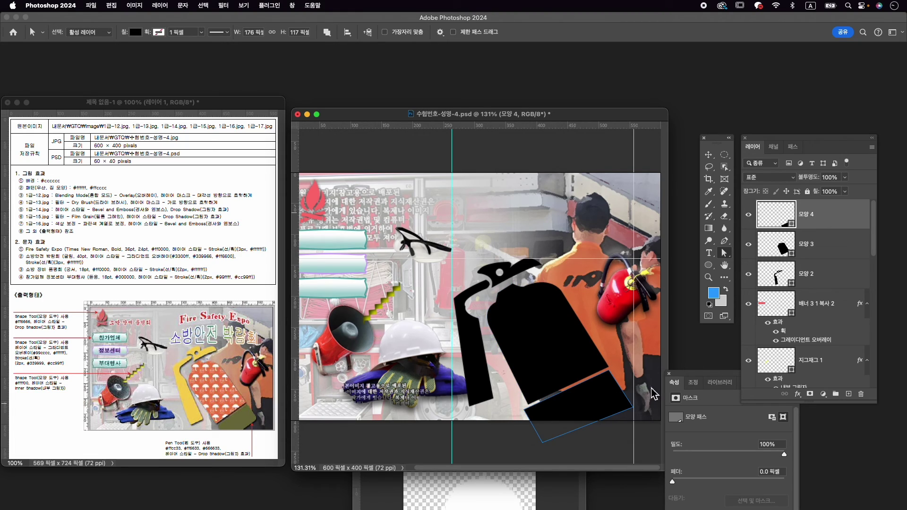
click(527, 411)
drag(524, 409, 531, 407)
drag(543, 443, 548, 440)
click(577, 327)
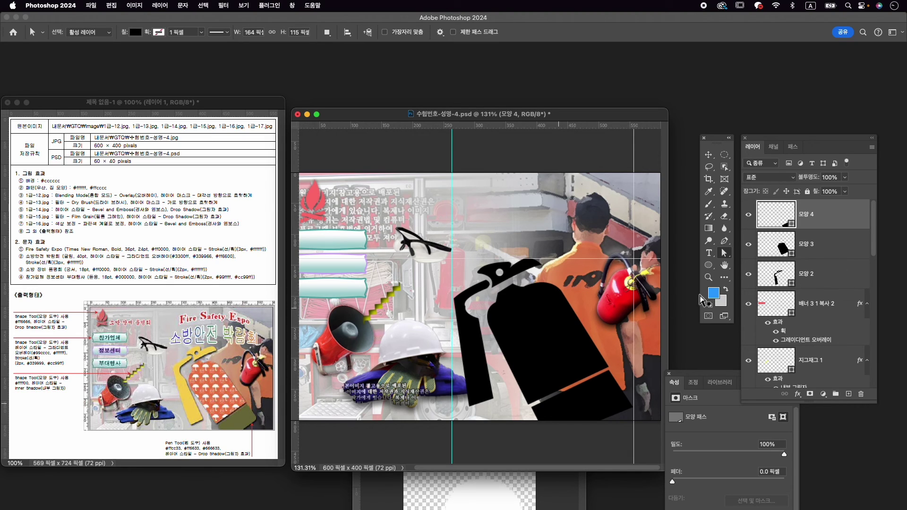
Set the fill colour of the extinguisher's handle shape to #ffcc33.
key(v)
click(813, 279)
click(749, 274)
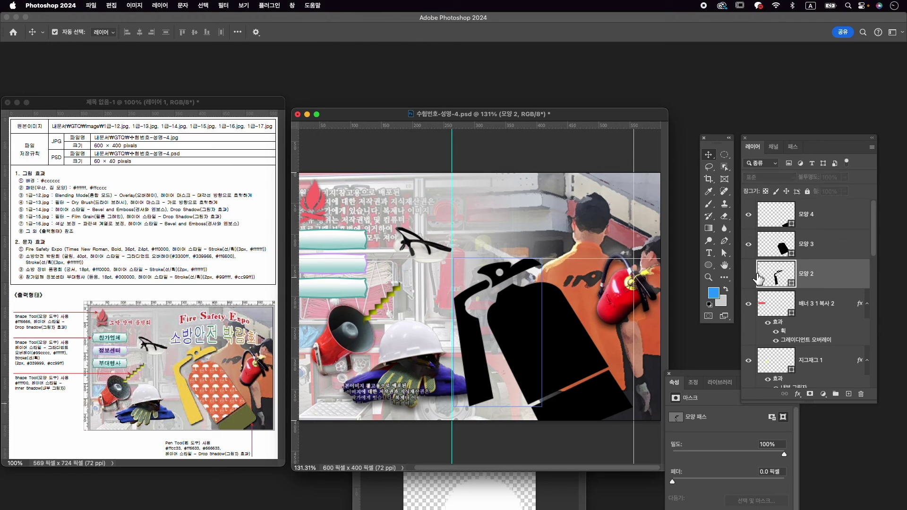
click(748, 274)
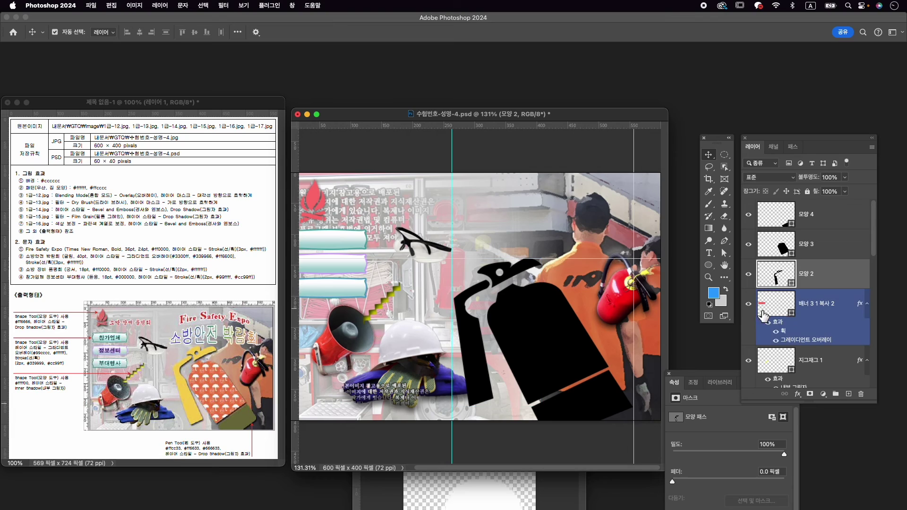
key(p)
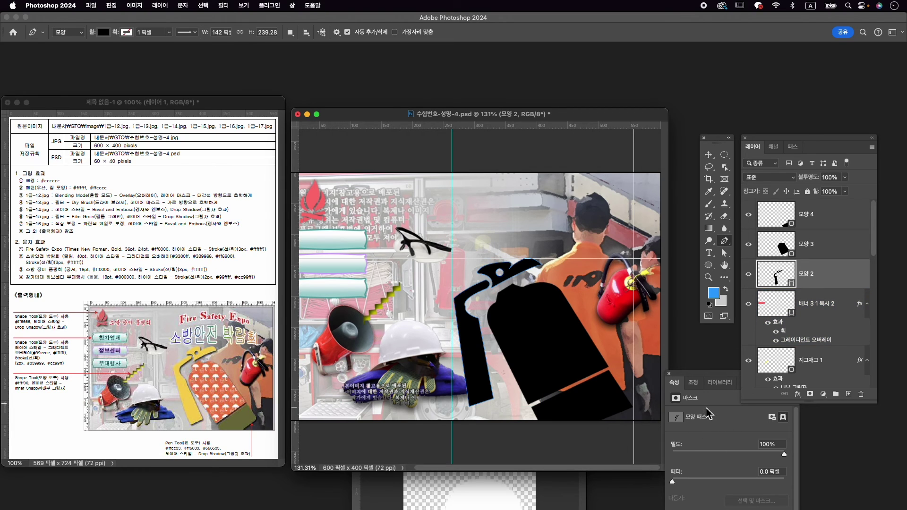
click(727, 245)
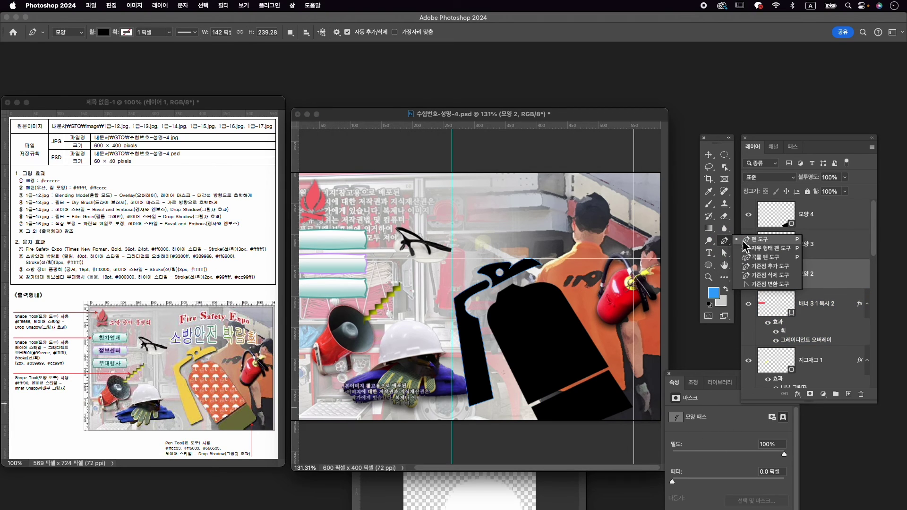
click(743, 240)
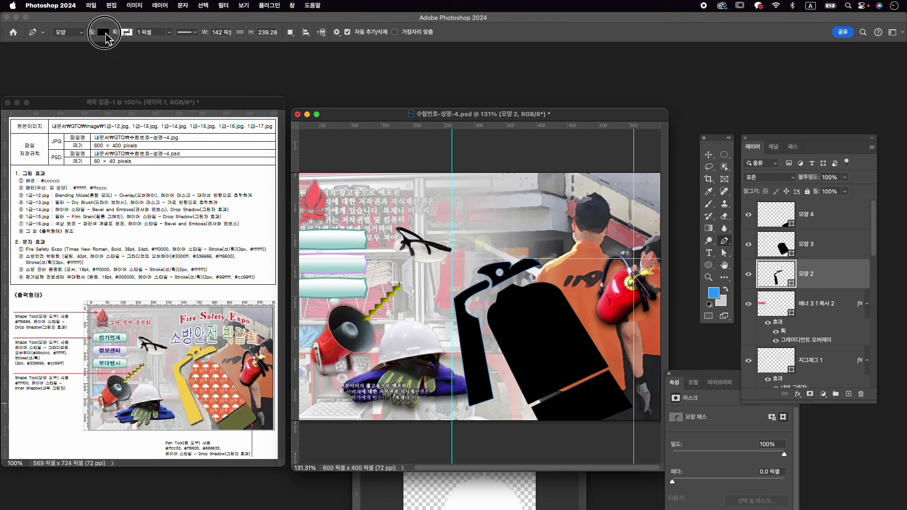
click(126, 32)
click(163, 50)
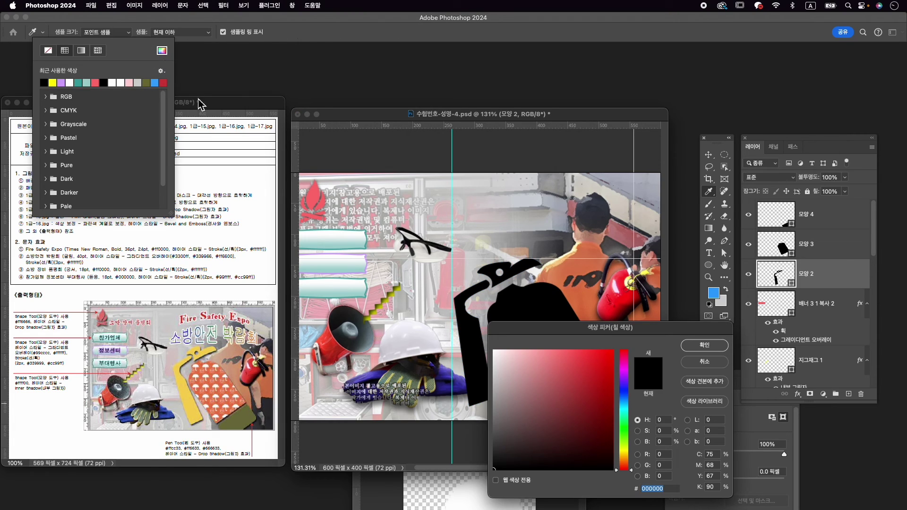
text(ffcc2)
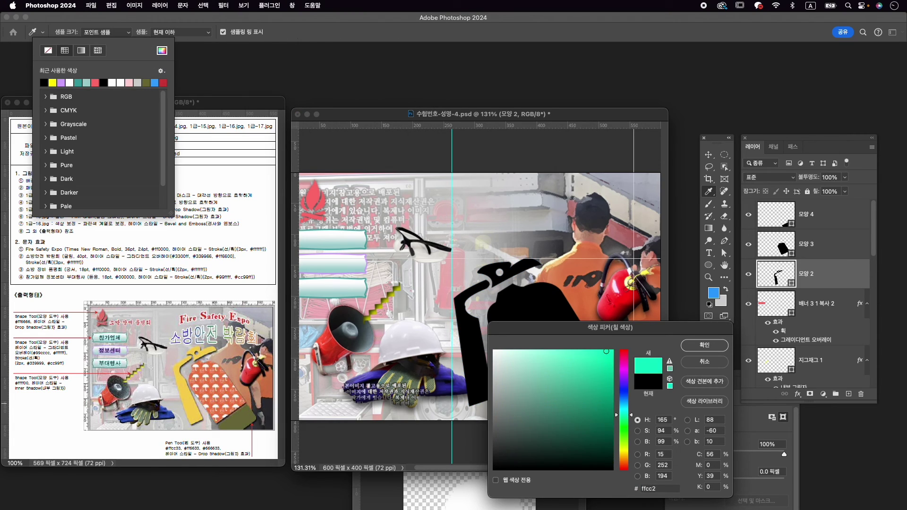
key(BackSpace)
text(33)
key(Return)
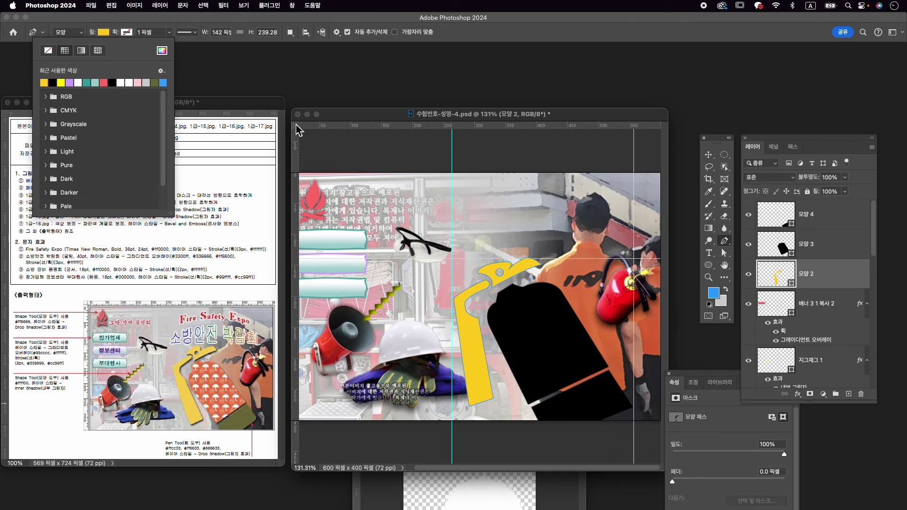
Set the fill colour of the extinguisher's body shape to #ff6633.
click(819, 242)
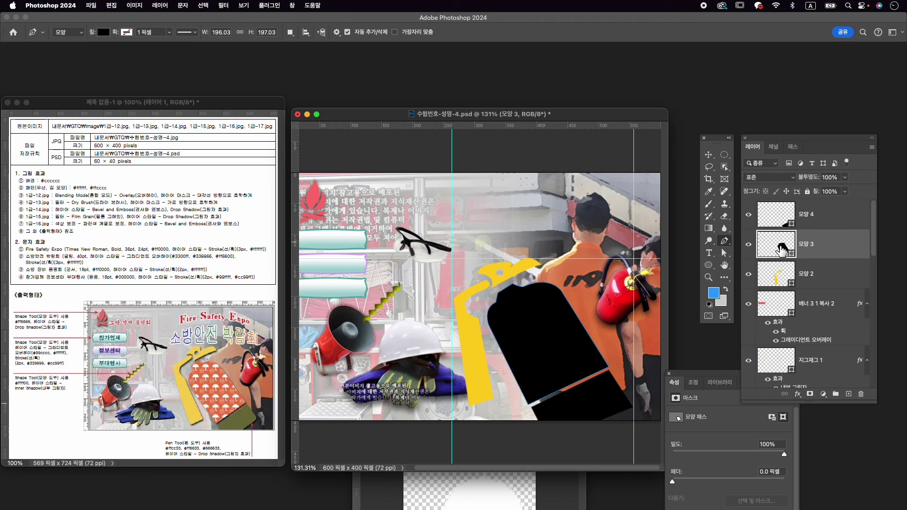
click(104, 32)
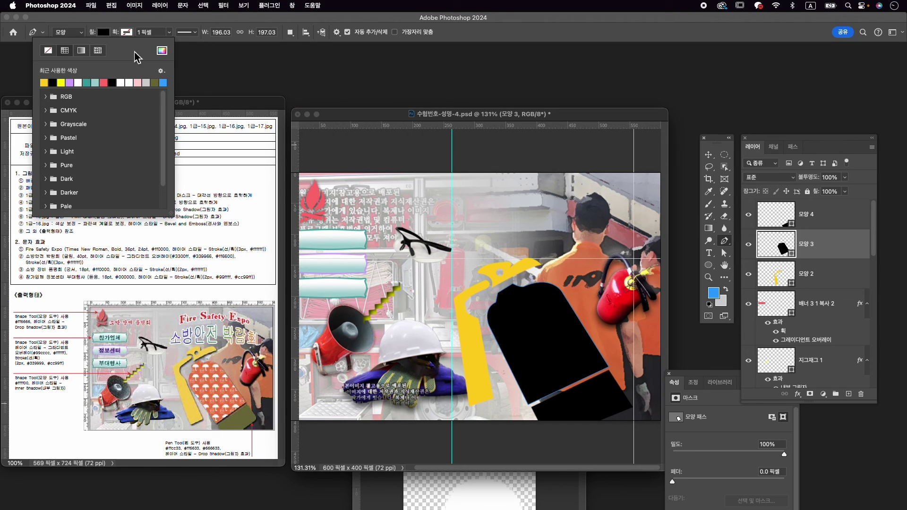
click(162, 51)
text(ff663)
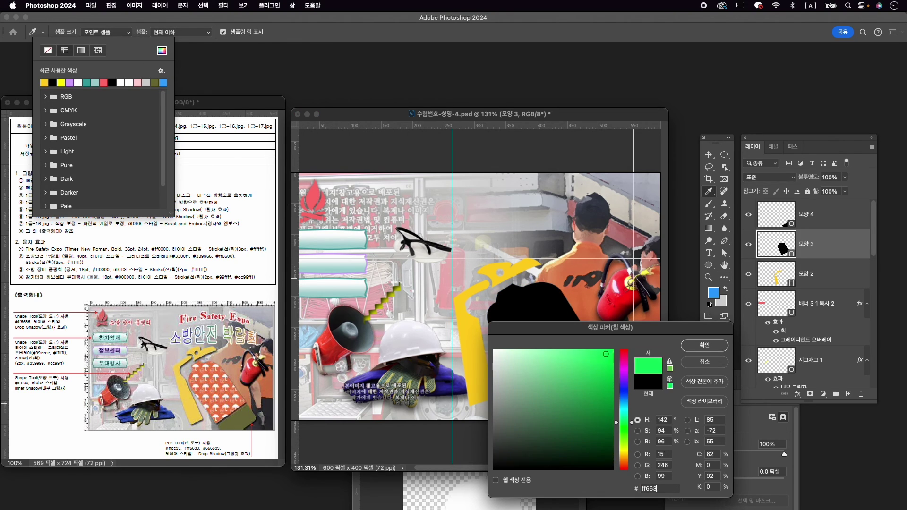
text(3)
key(Return)
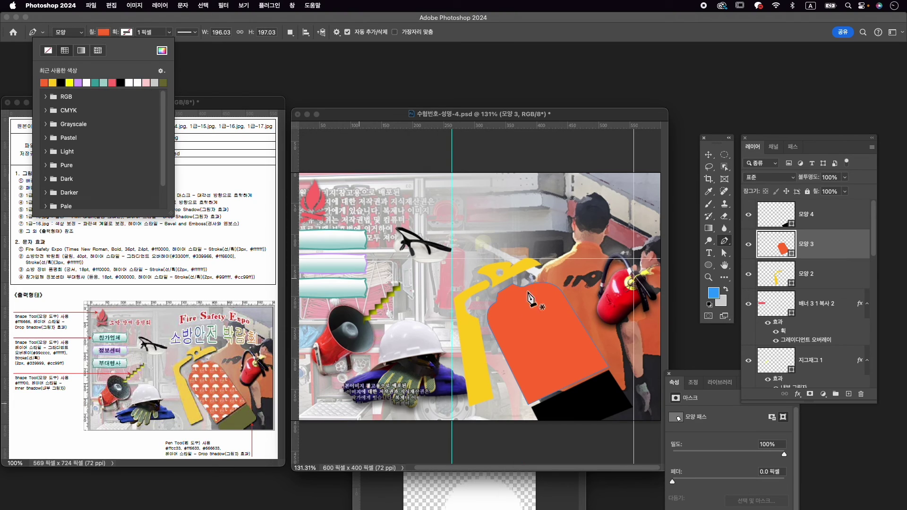
Set the fill colour of the extinguisher's base shape to #666633.
click(815, 222)
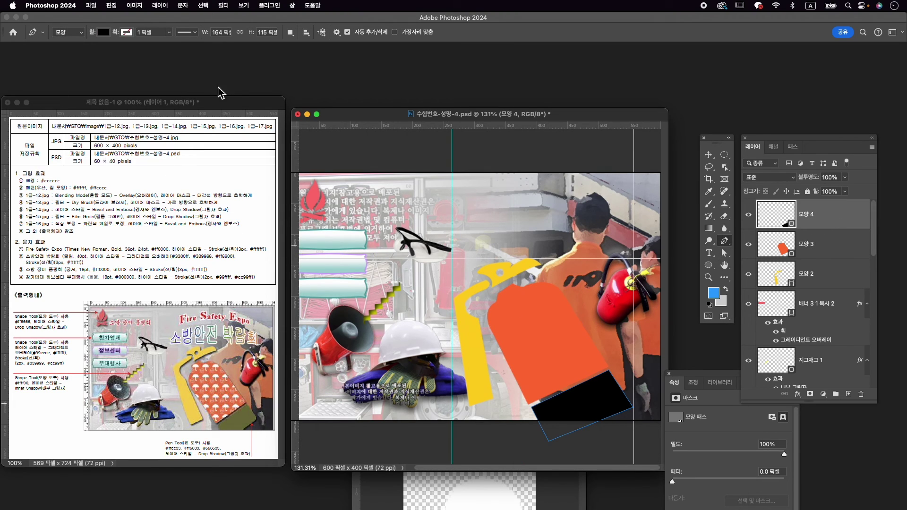
click(104, 32)
click(162, 50)
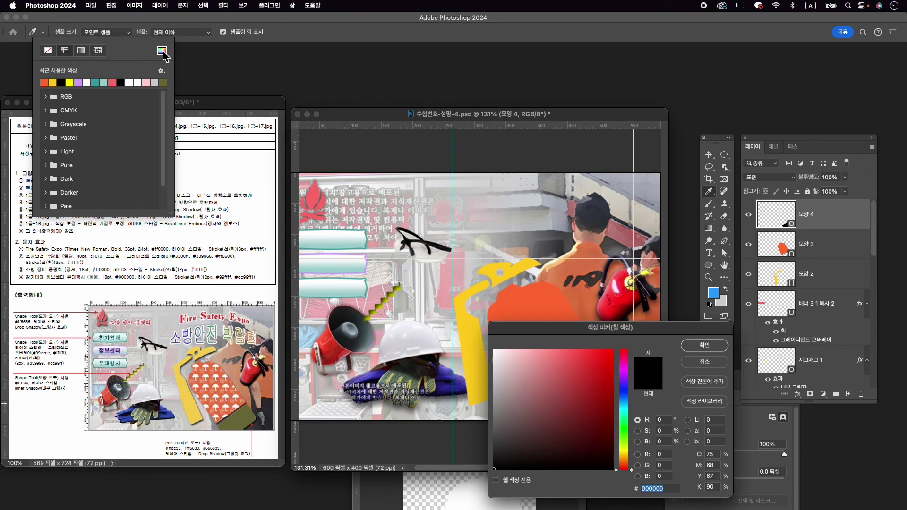
text(666633)
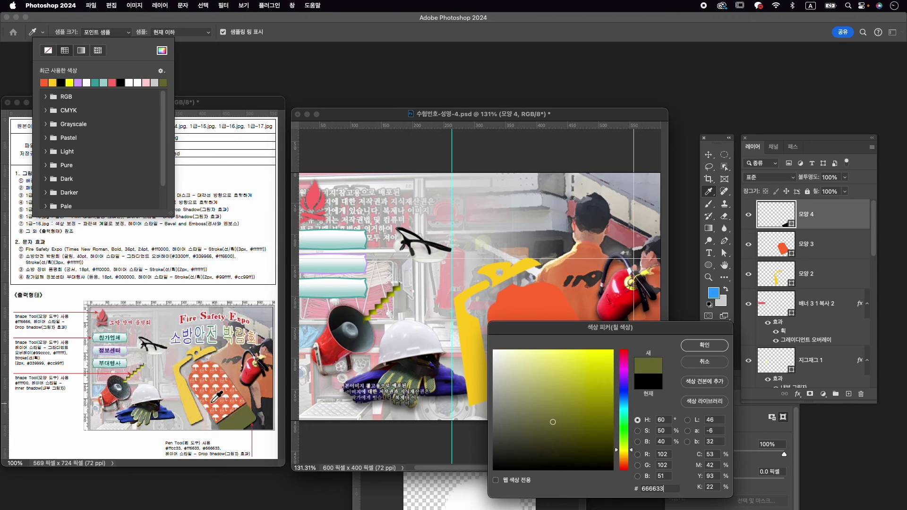
key(Return)
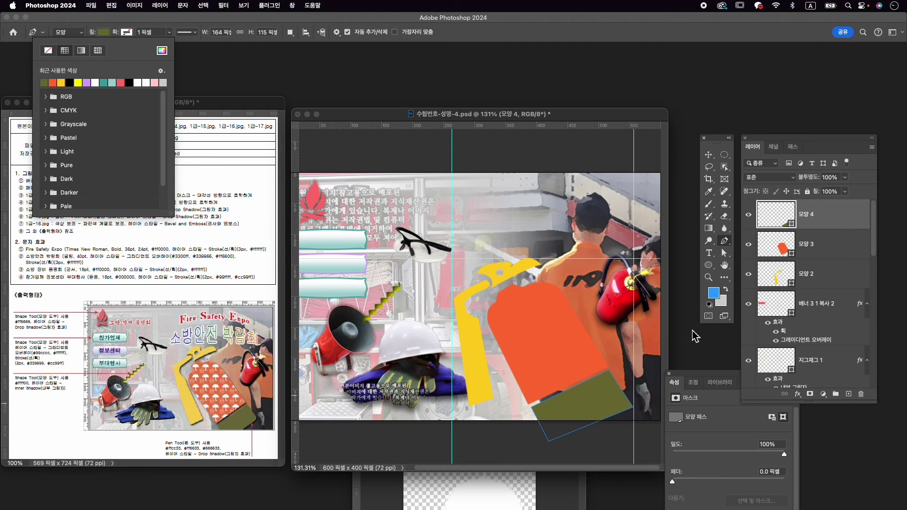
Duplicate the body shape layer and fill the copy with the custom umbrella-and-house pattern.
click(815, 256)
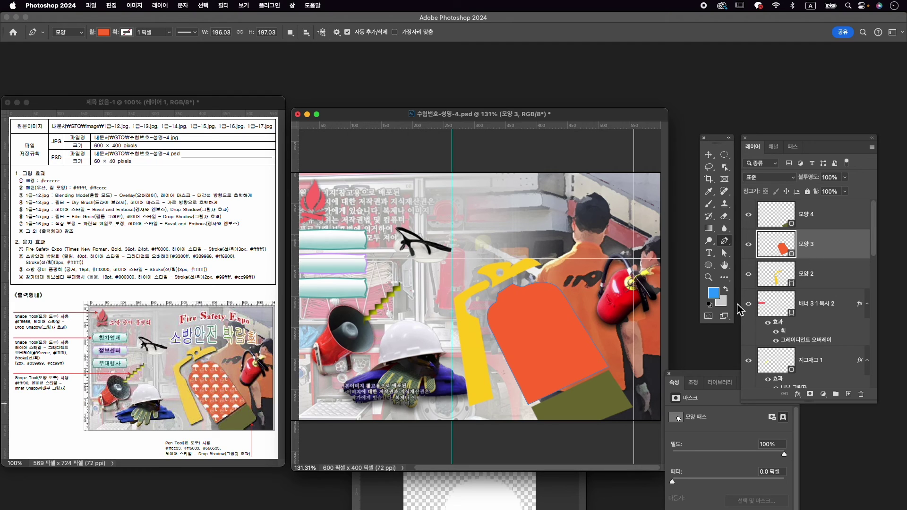
key(super+j)
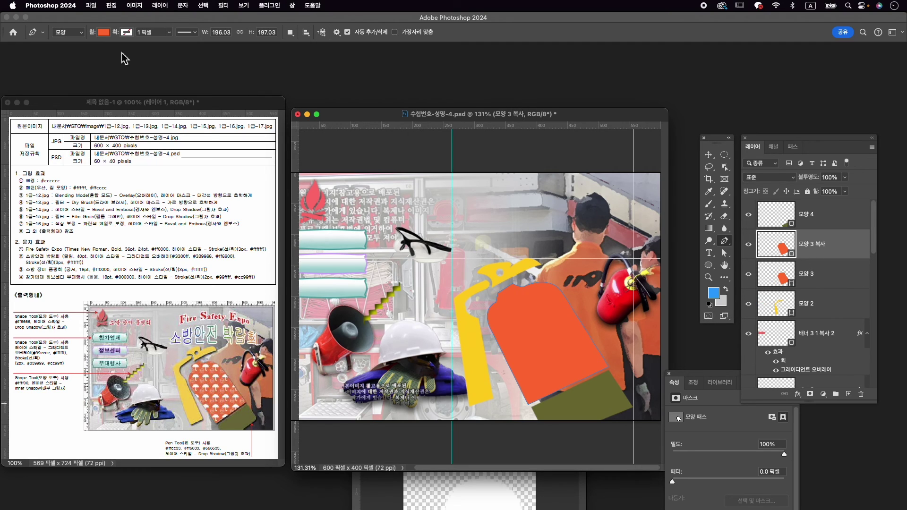
click(103, 33)
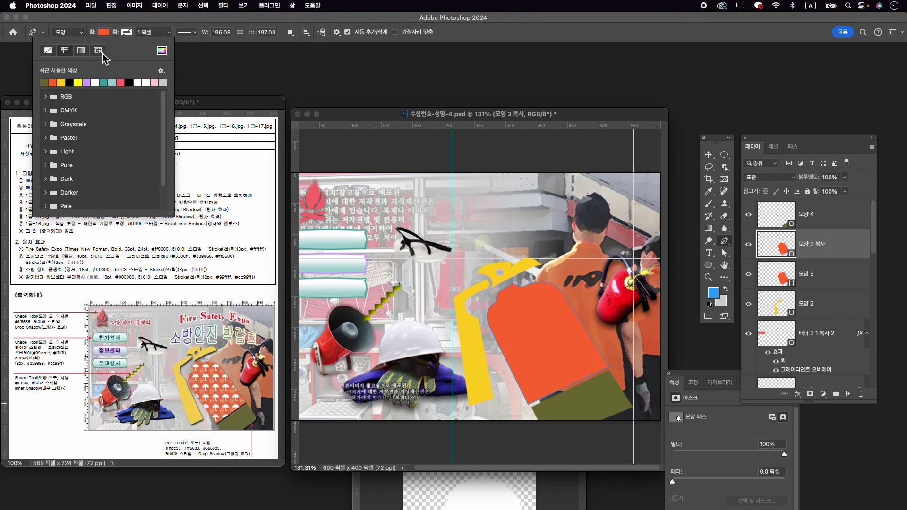
click(97, 50)
scroll(83, 185, down, 1)
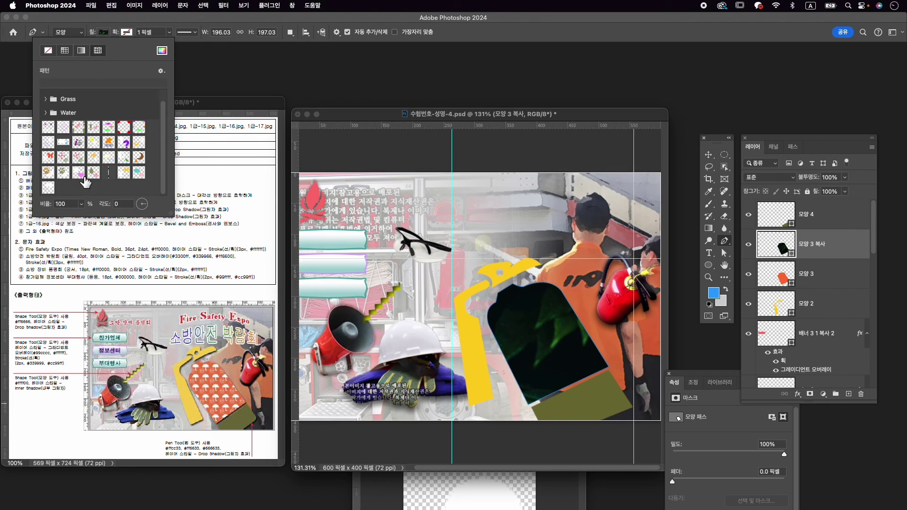
click(51, 191)
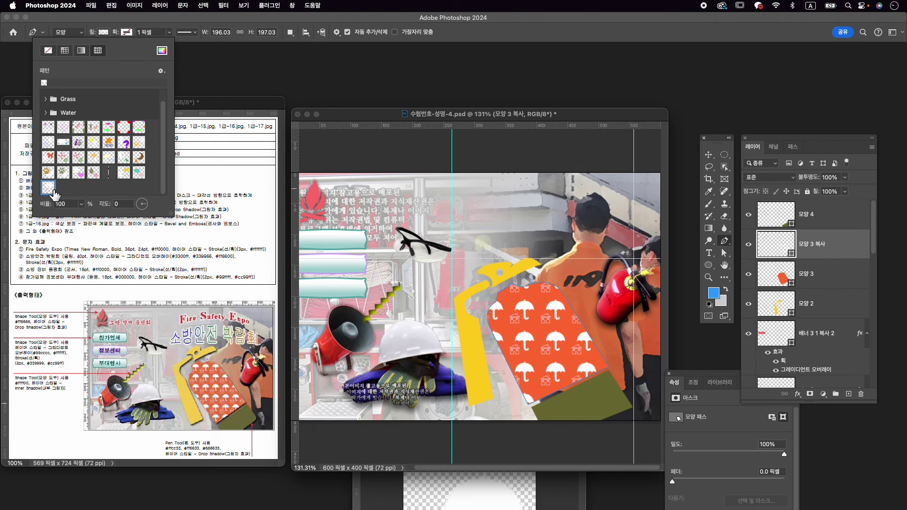
Reduce the scale of the body copy's umbrella pattern fill to about 56%.
click(81, 204)
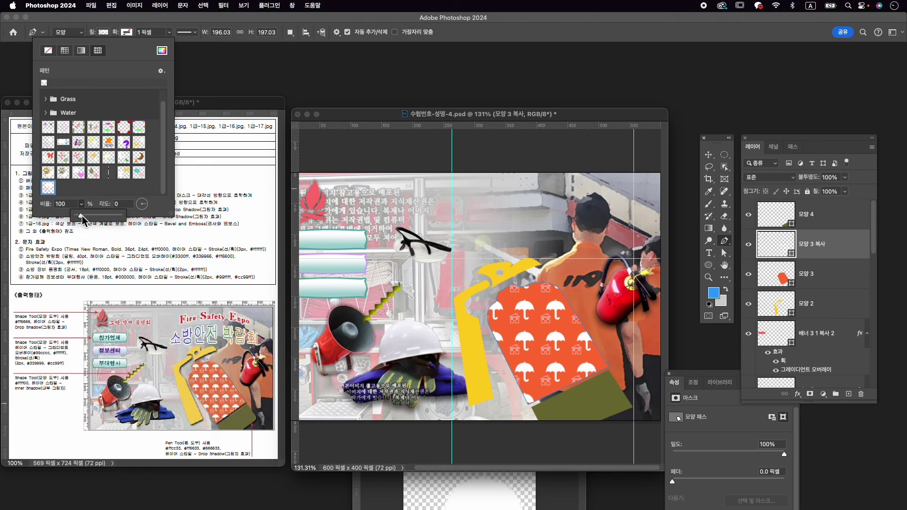
drag(83, 216, 79, 216)
click(80, 216)
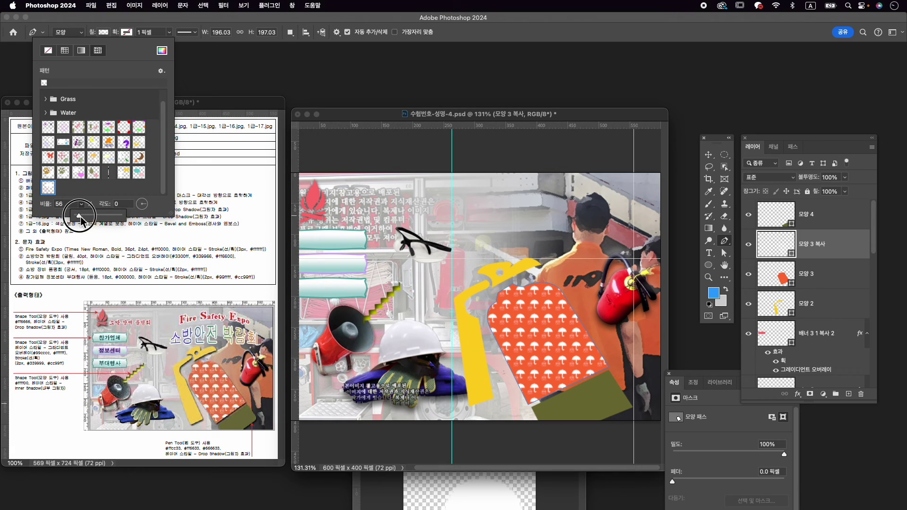
click(565, 257)
click(104, 33)
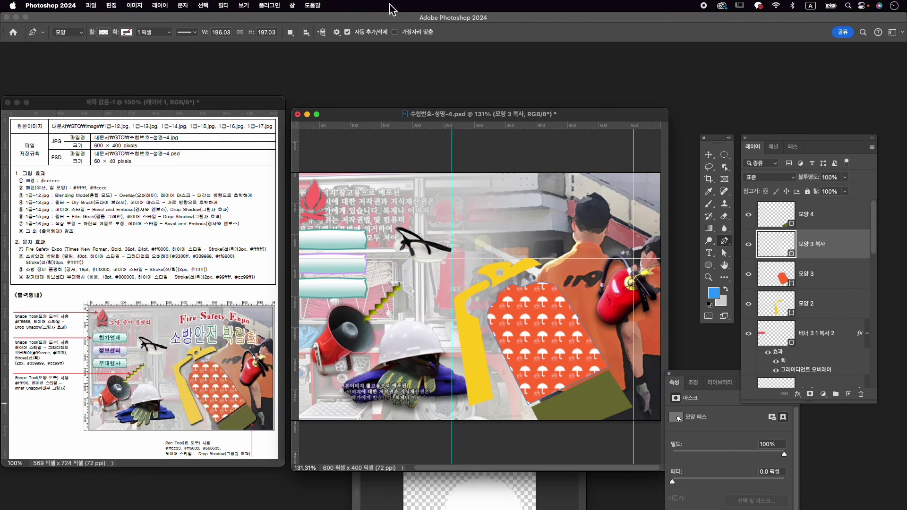
Save the poster document under its existing file name.
click(443, 21)
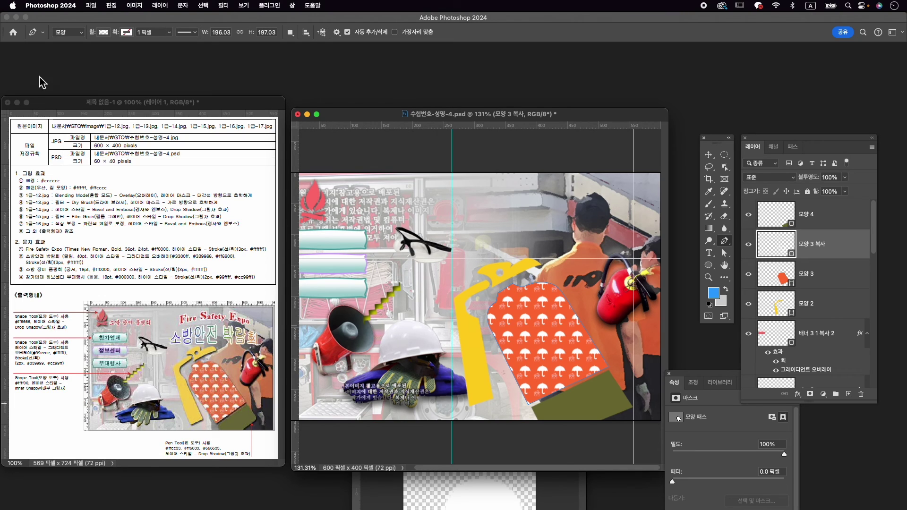
click(91, 5)
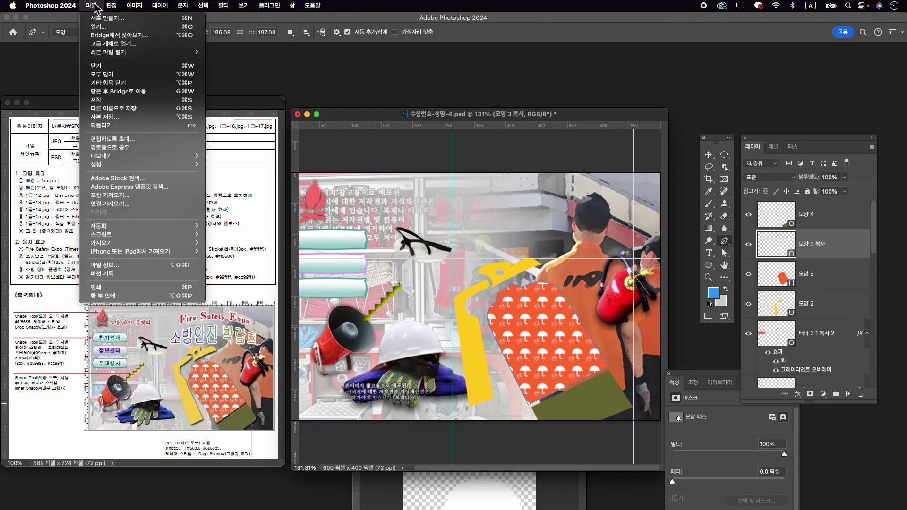
click(132, 102)
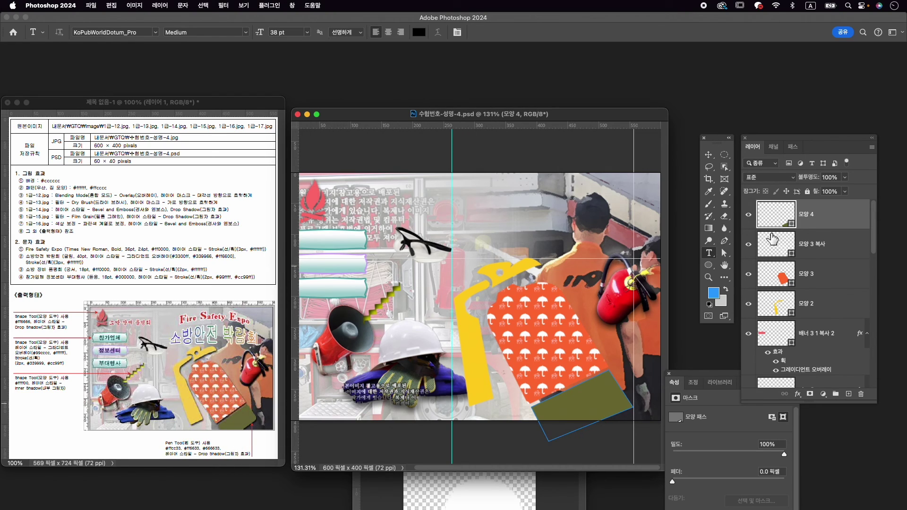
Group the extinguisher's handle, body, patterned body copy and base shape layers together.
shift+click(834, 277)
click(842, 243)
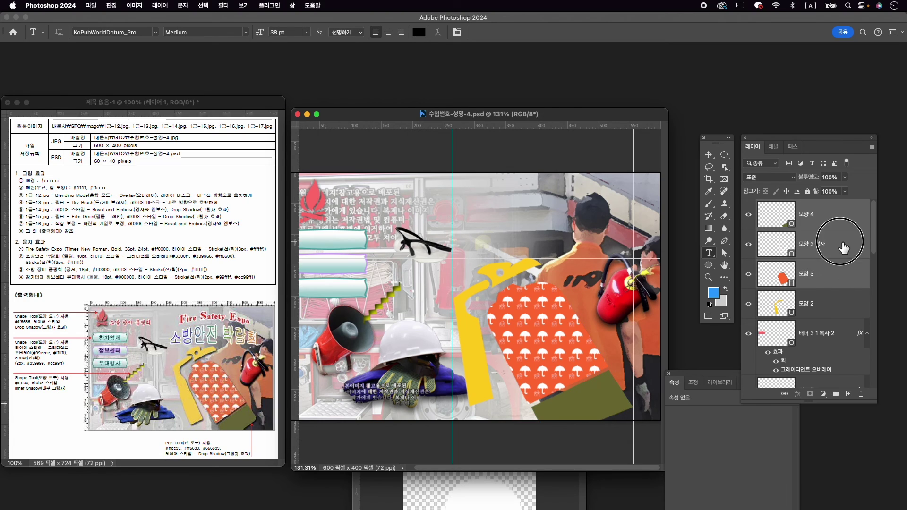
click(750, 245)
click(750, 246)
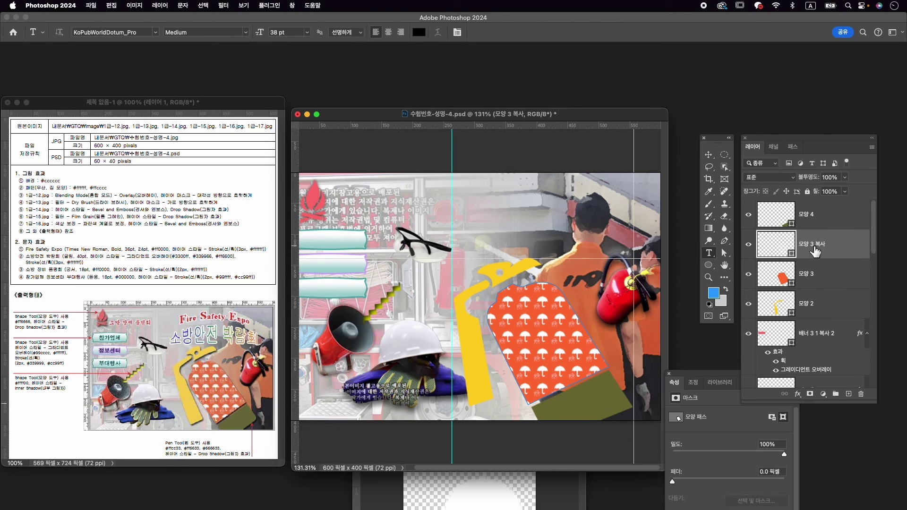
click(845, 280)
click(838, 312)
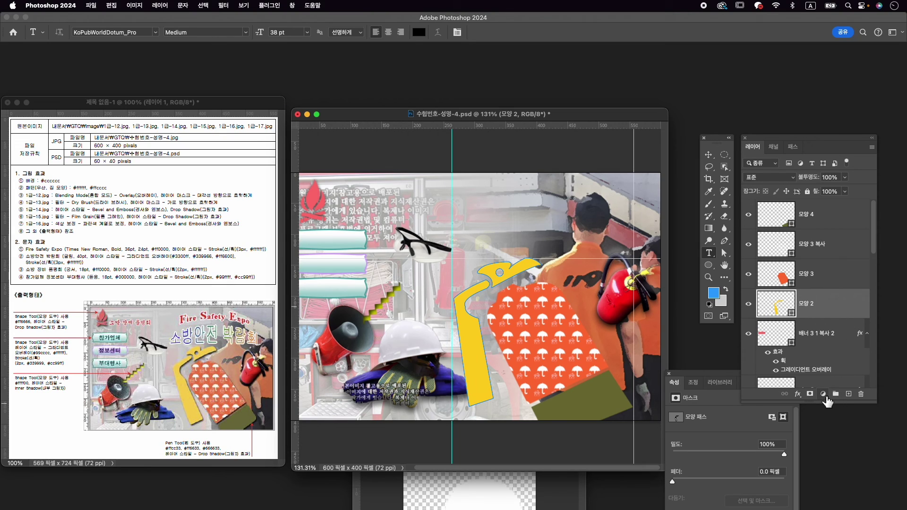
shift+click(825, 215)
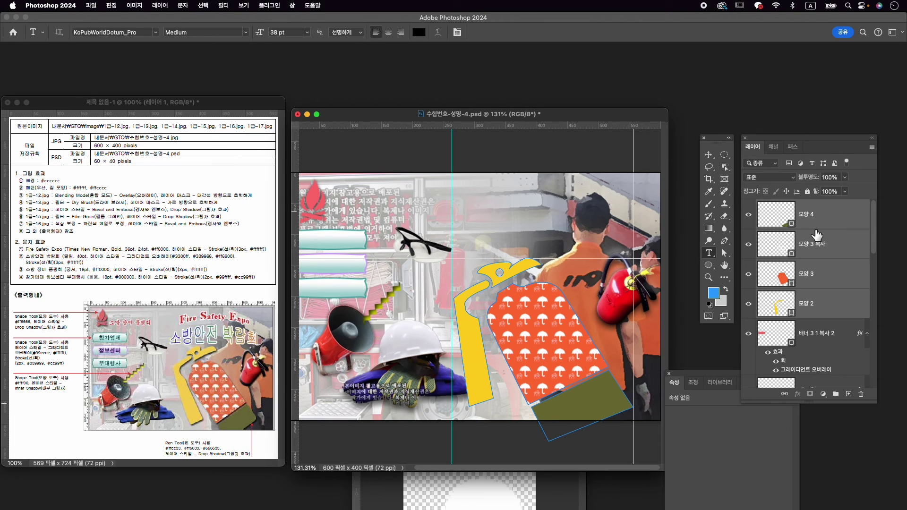
key(super+g)
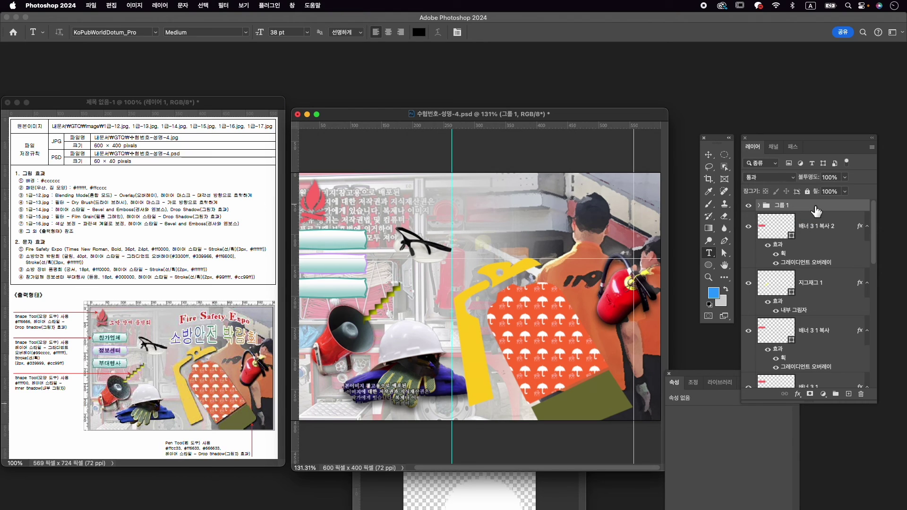
Add a drop shadow with a 6 px distance to the extinguisher group.
click(797, 393)
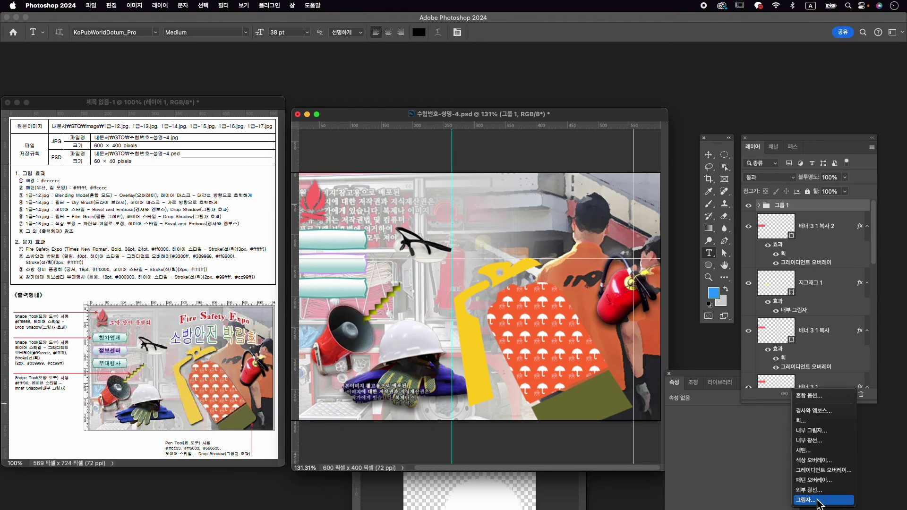
click(822, 495)
click(843, 254)
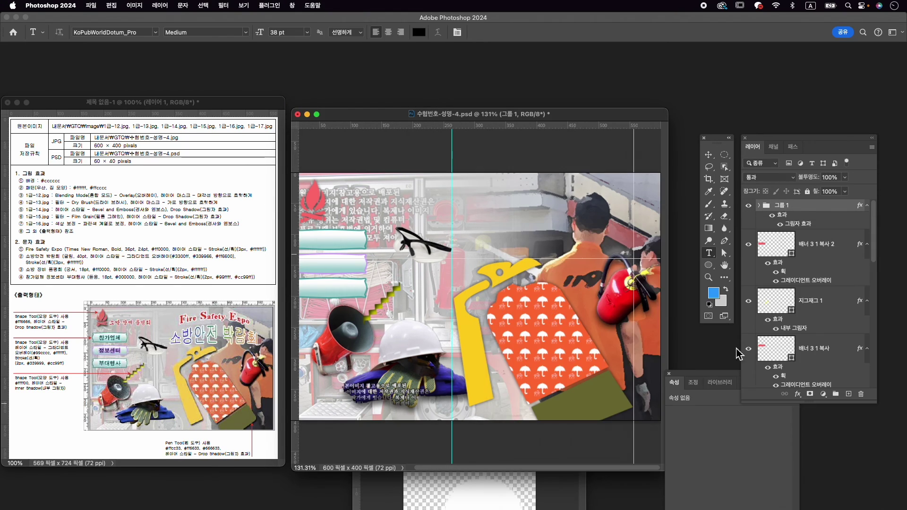
double_click(820, 230)
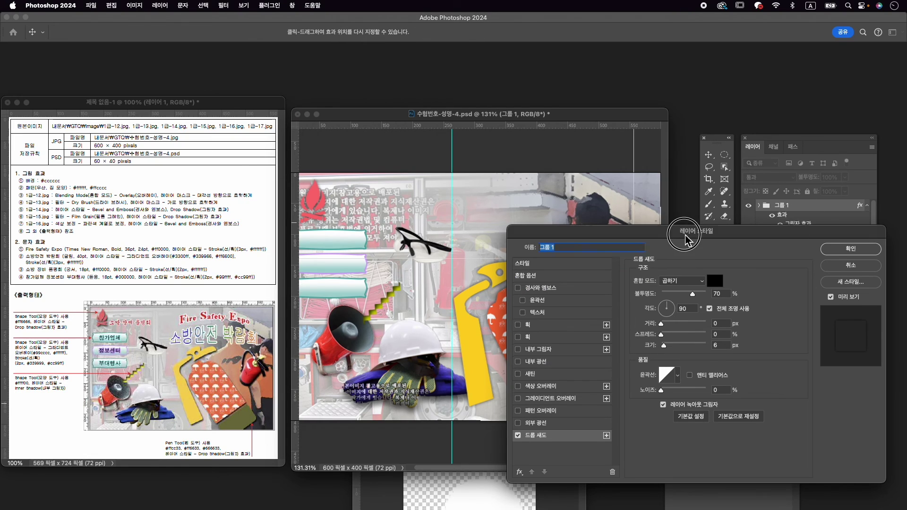
drag(685, 233, 696, 229)
drag(674, 320, 676, 320)
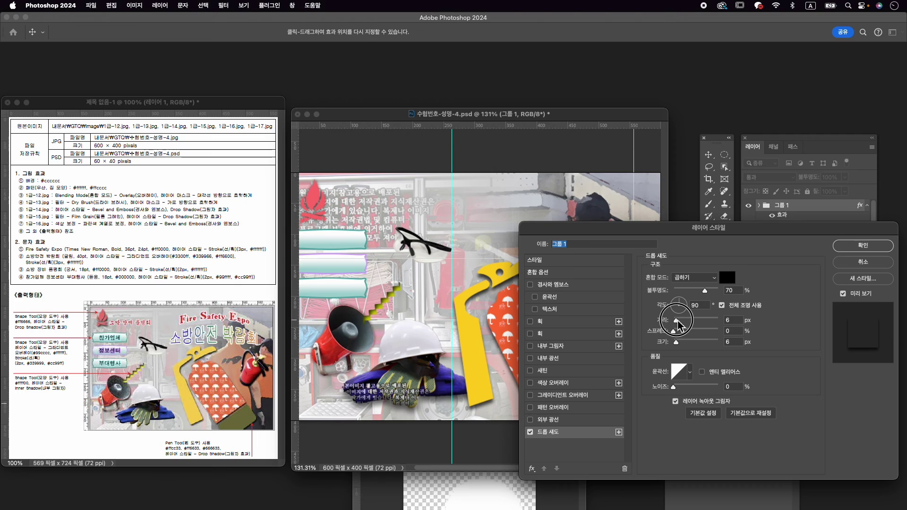
click(860, 253)
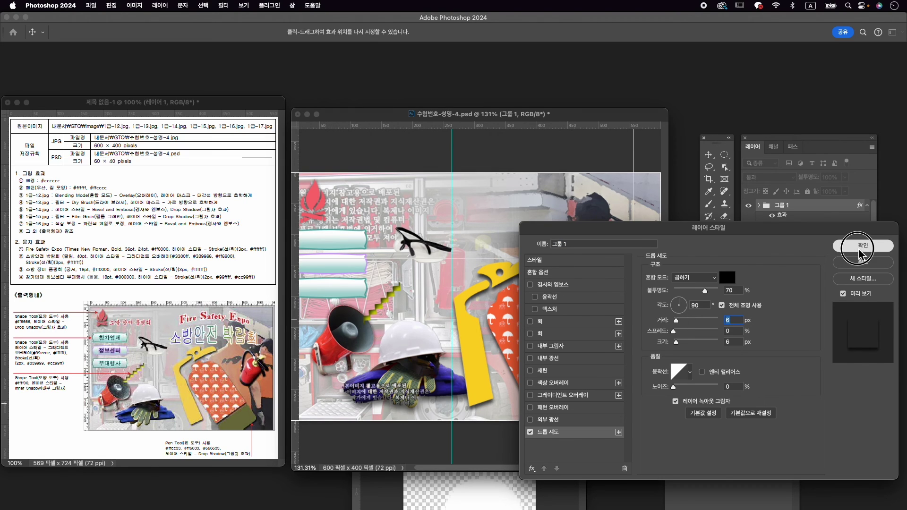
Add the text "Fire Safety Expo" near the poster's upper edge, above the firefighters.
key(t)
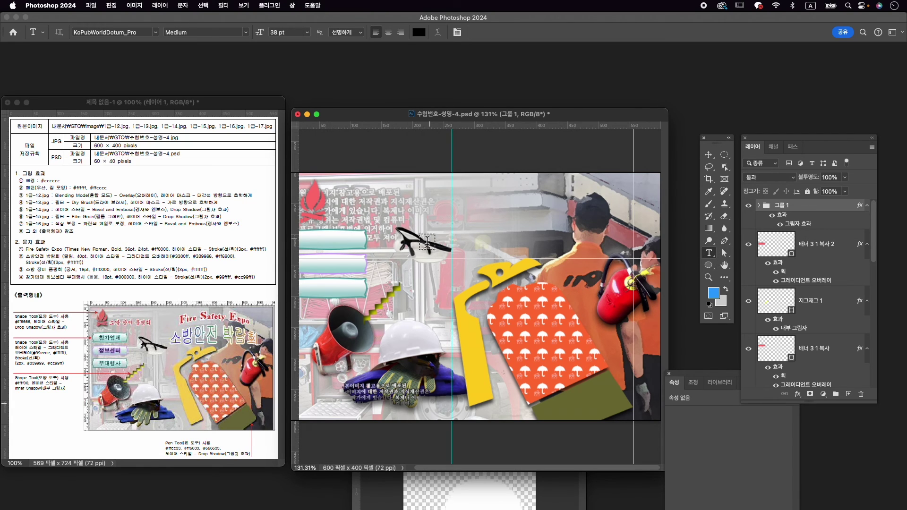
scroll(412, 270, down, 1)
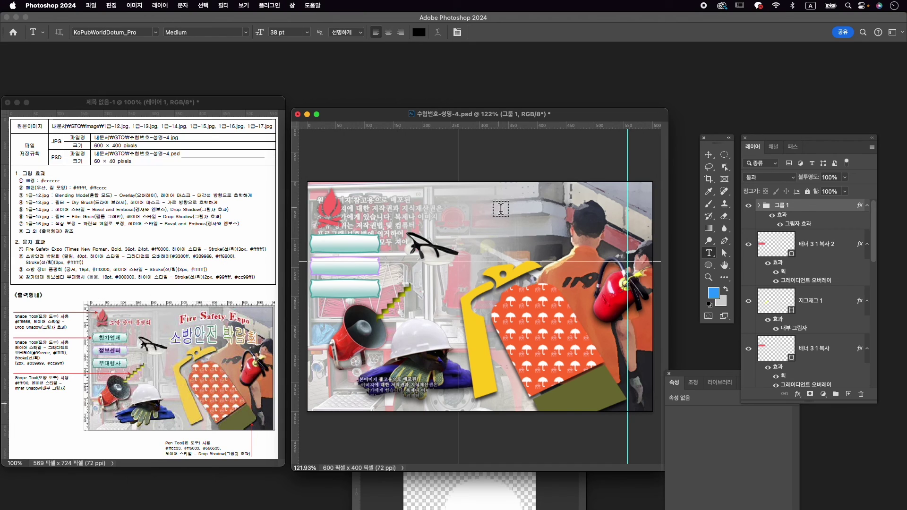
click(492, 204)
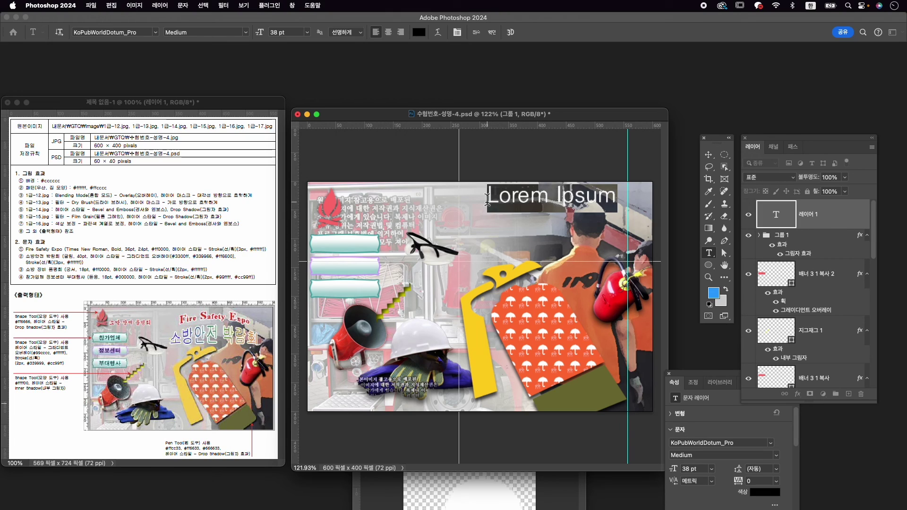
text(ㄹ)
key(BackSpace)
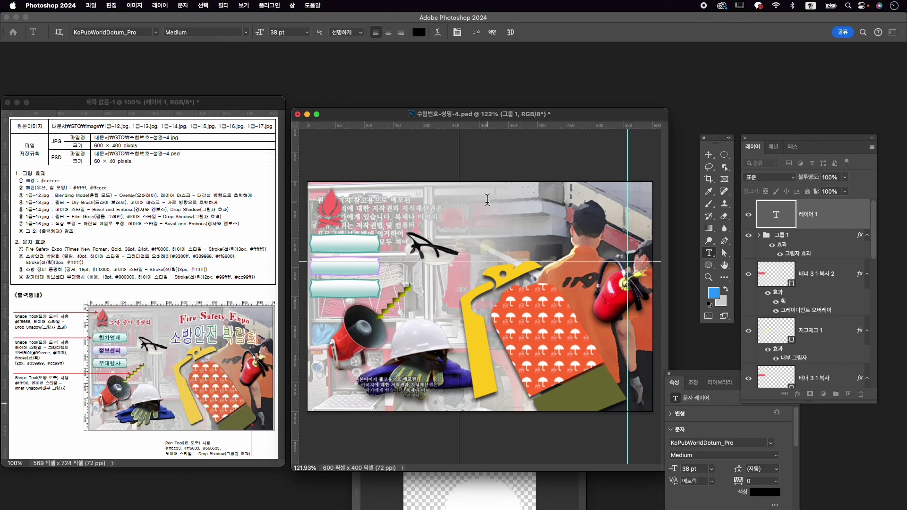
text(Fire S)
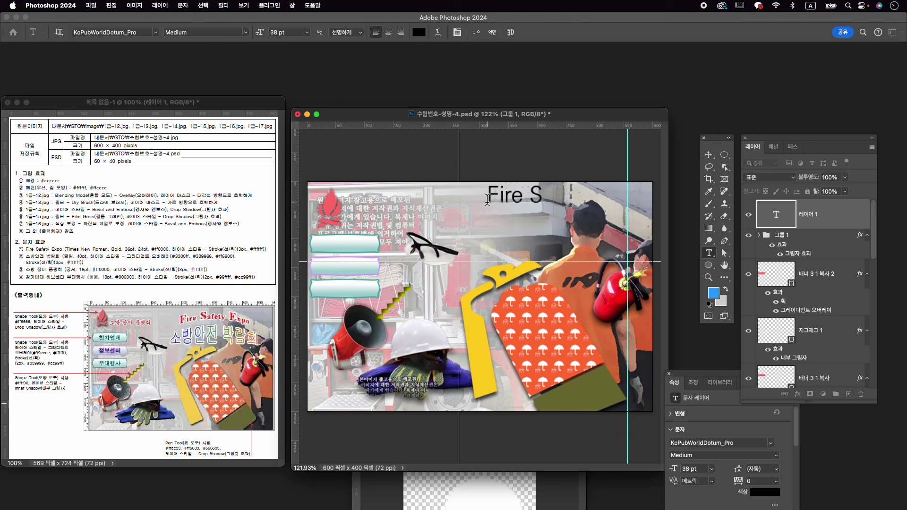
text(afety Expo)
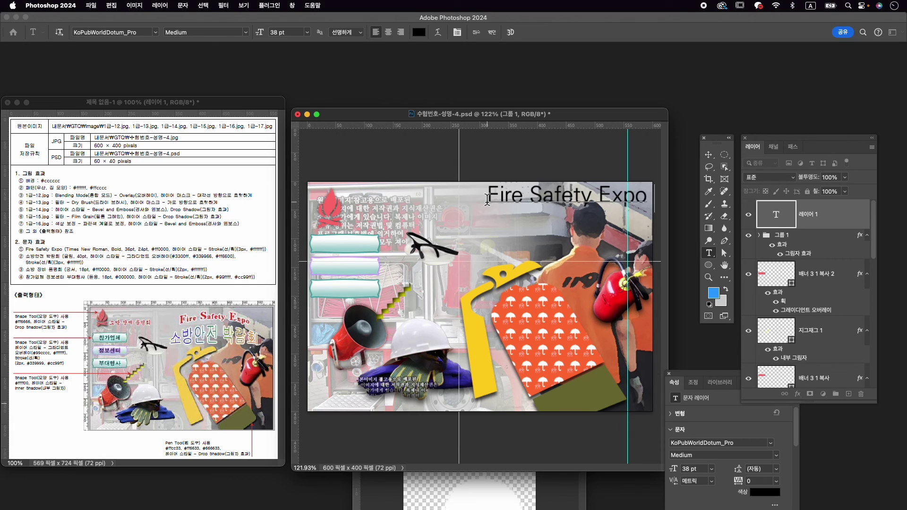
key(super+Return)
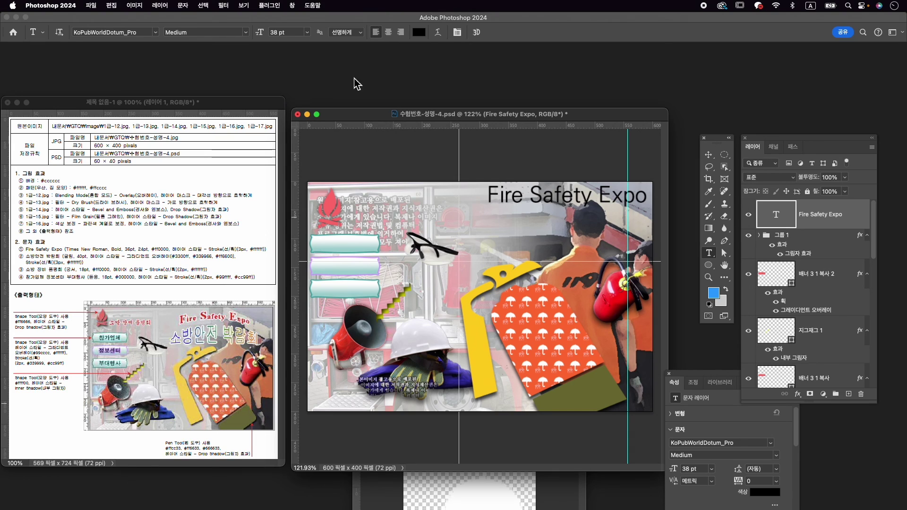
Set the font of the whole "Fire Safety Expo" title to Times Bold.
click(582, 195)
key(super+a)
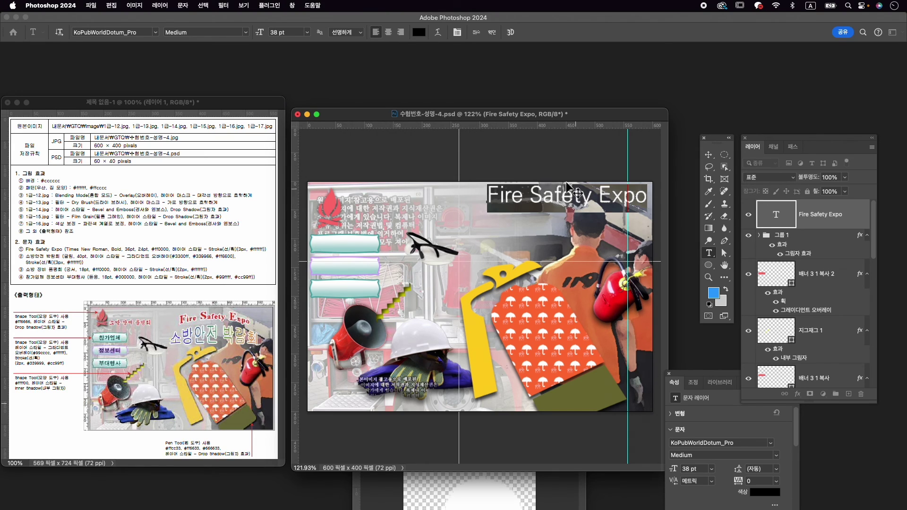
click(457, 32)
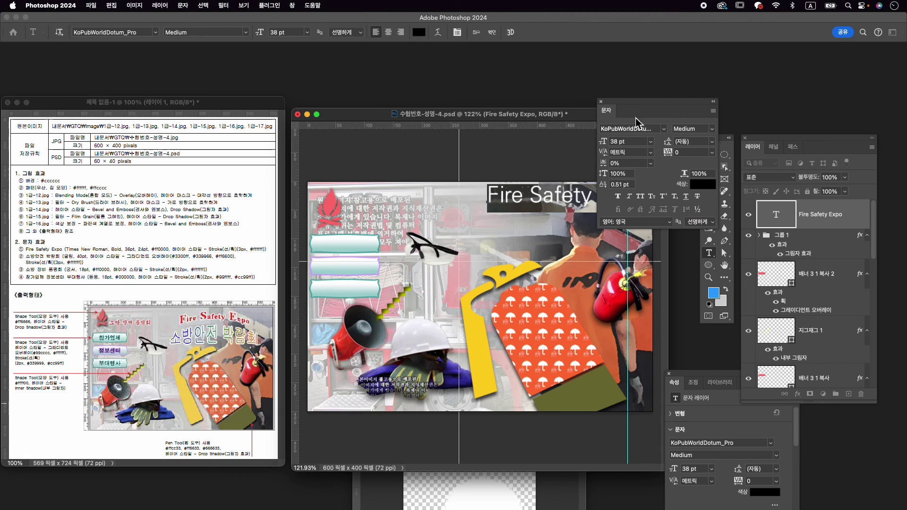
click(629, 130)
key(Caps_Lock)
text(ㅅㅑ)
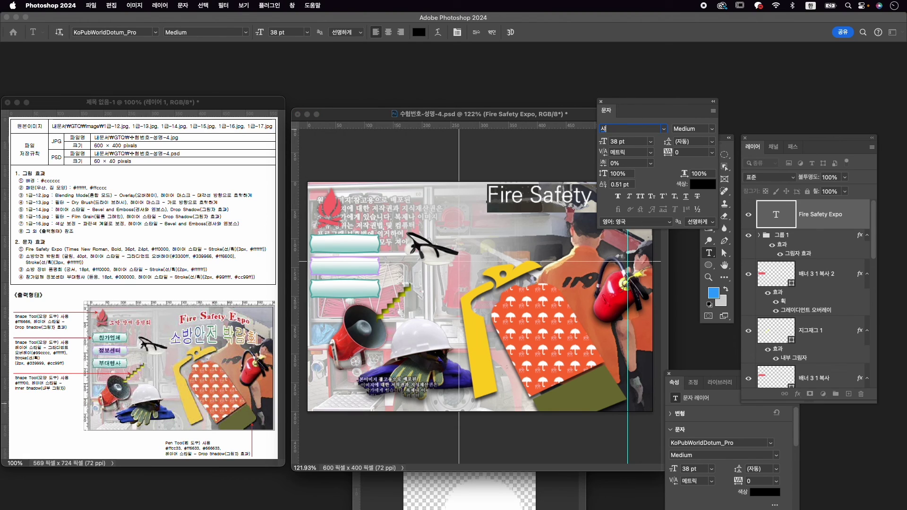
key(BackSpace)
key(BackSpace)
key(Caps_Lock)
text(times)
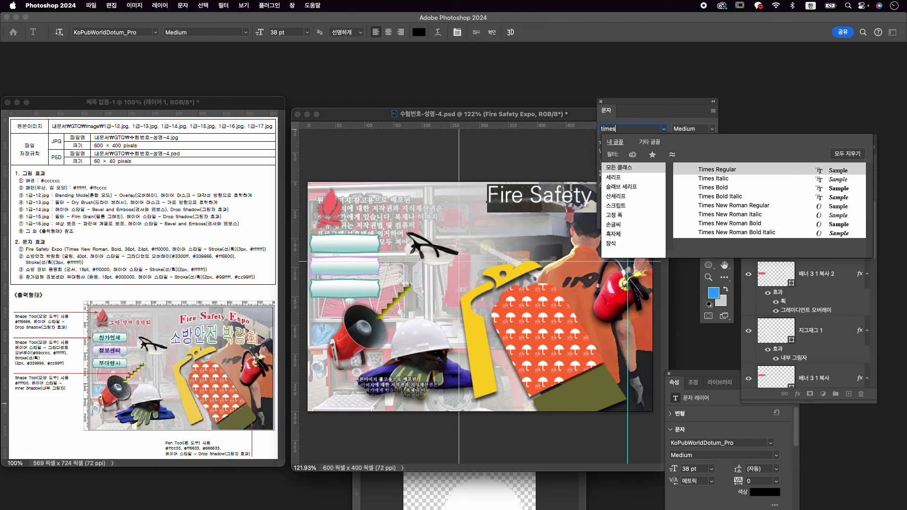
click(749, 187)
Set the size of the whole "Fire Safety Expo" title to 24 pt.
click(614, 142)
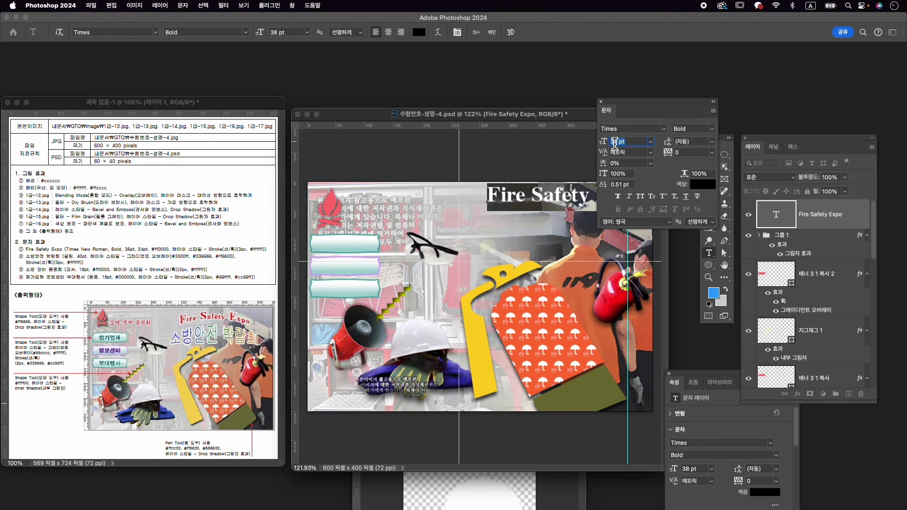
text(24)
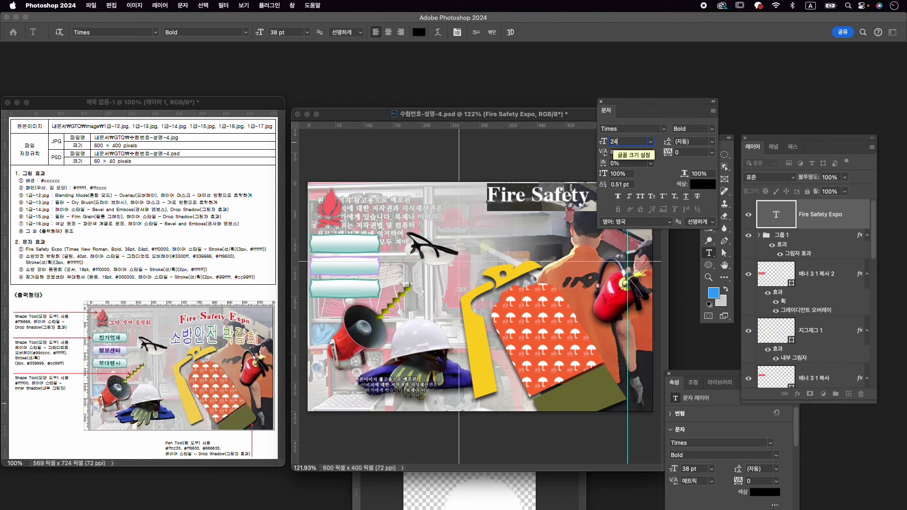
key(Return)
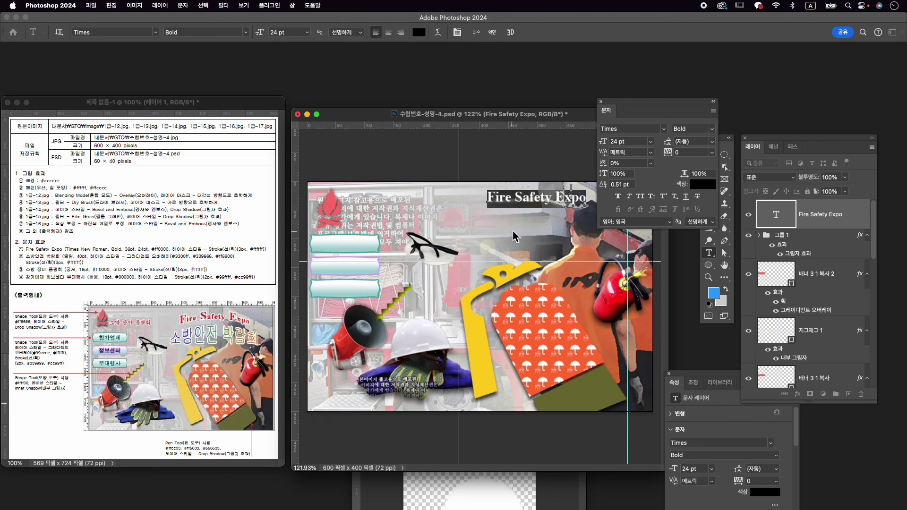
Enlarge only the initial letter F of "Fire" in the title to 36 pt.
click(494, 198)
drag(495, 197, 486, 201)
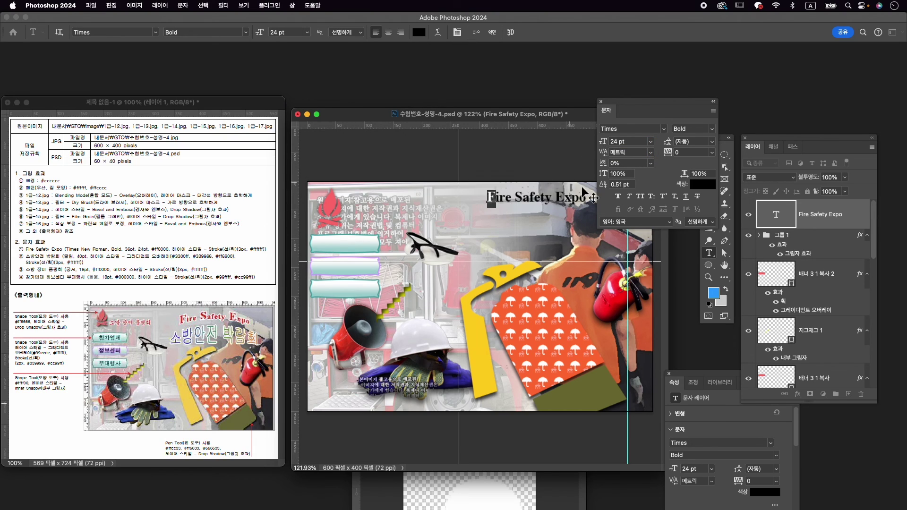
click(645, 144)
text(3)
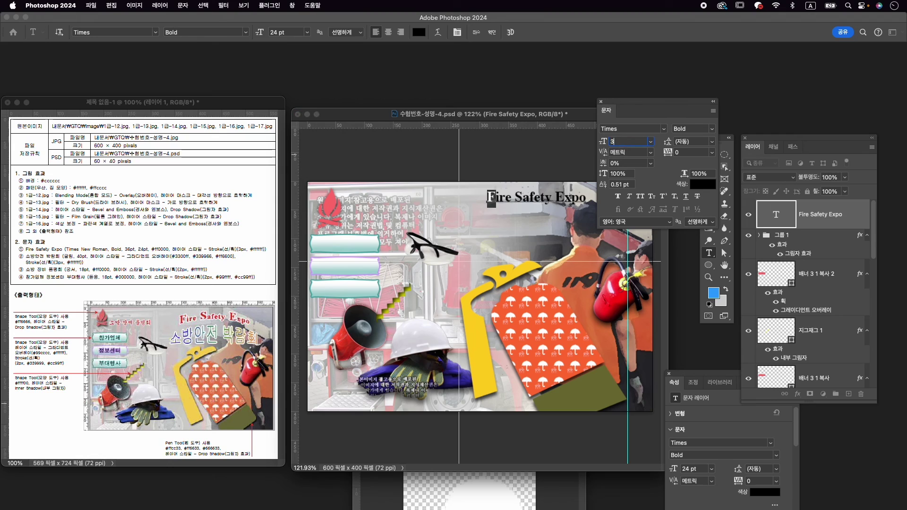
text(6)
key(Return)
Enlarge only the initial letter S of "Safety" in the title to 36 pt.
click(527, 199)
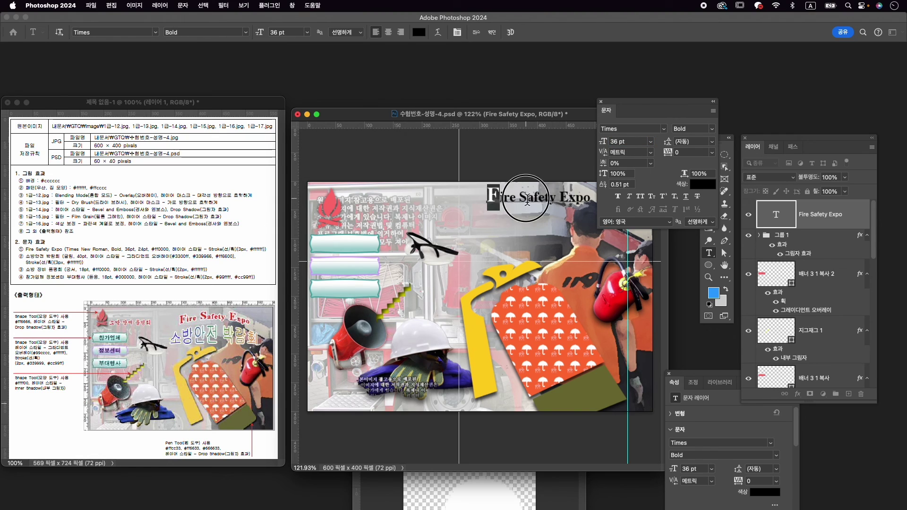
key(shift+Right)
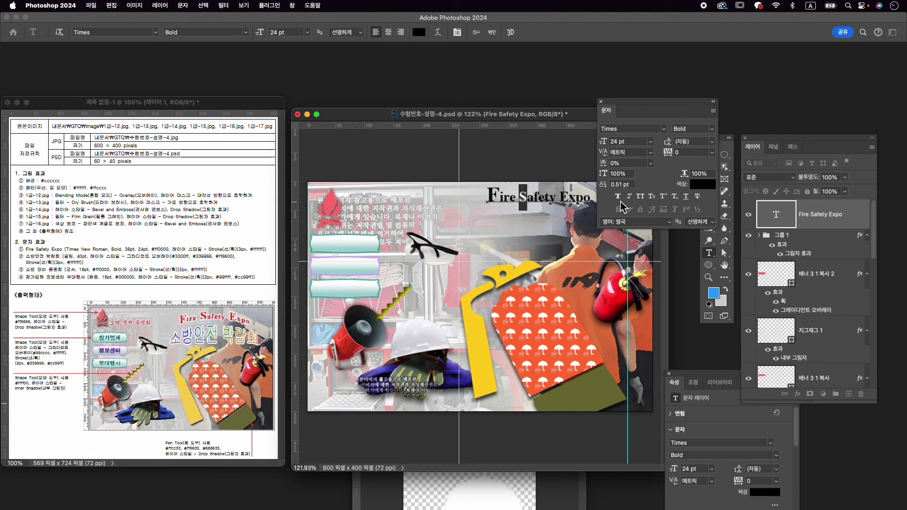
click(615, 142)
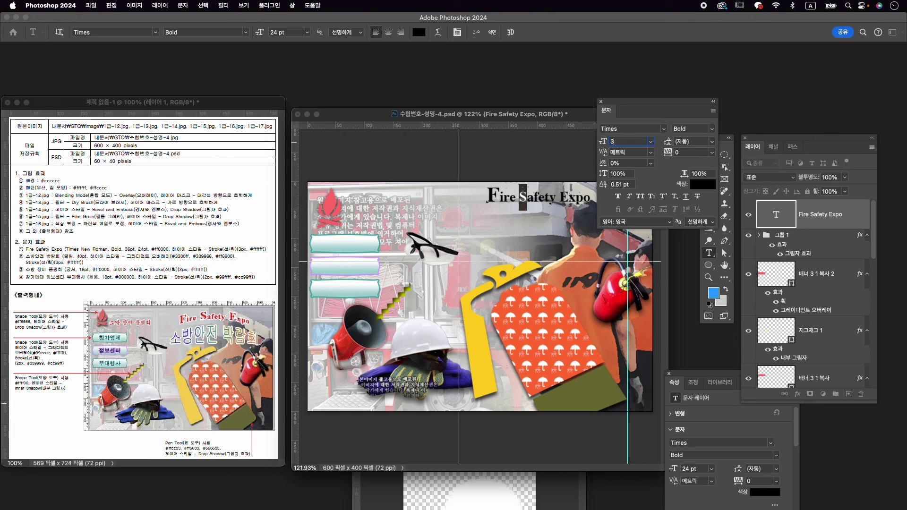
text(36)
key(Return)
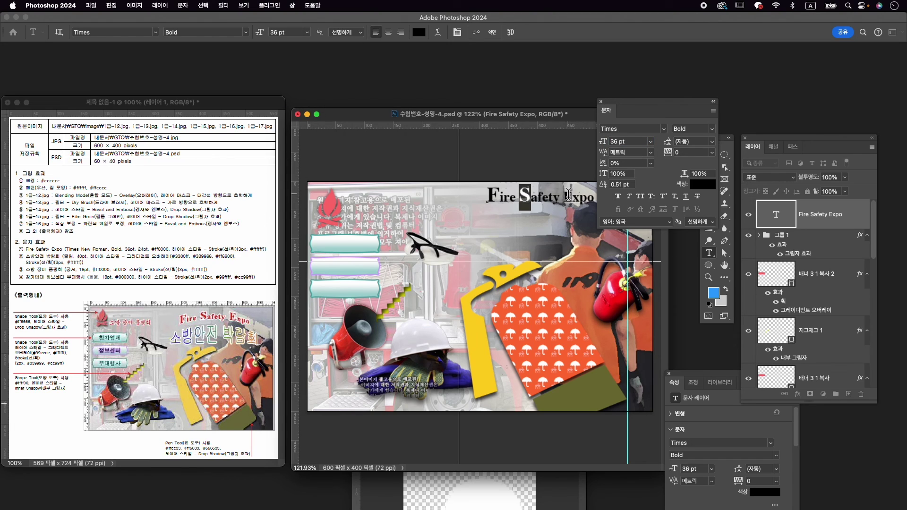
Enlarge the initial letter E of "Expo" to 36 pt and finish editing the title text.
click(569, 197)
key(shift+Right)
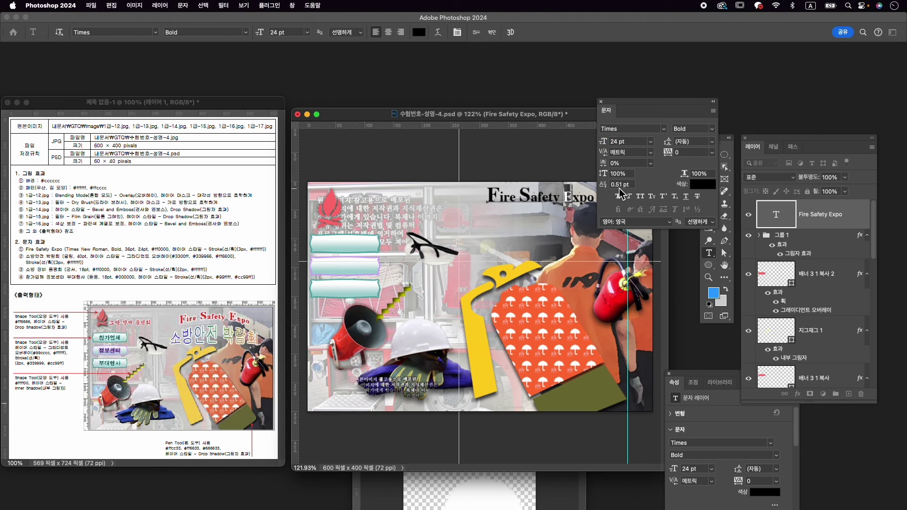
click(614, 143)
text(36)
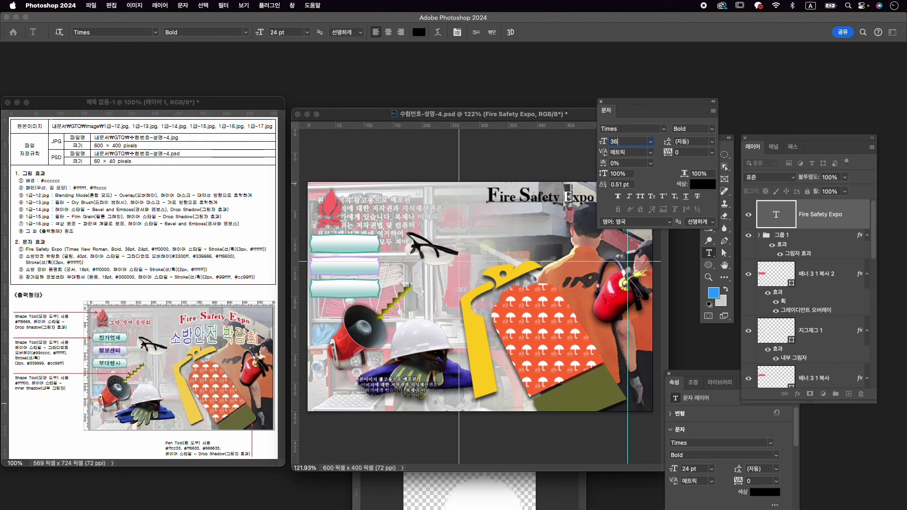
key(Return)
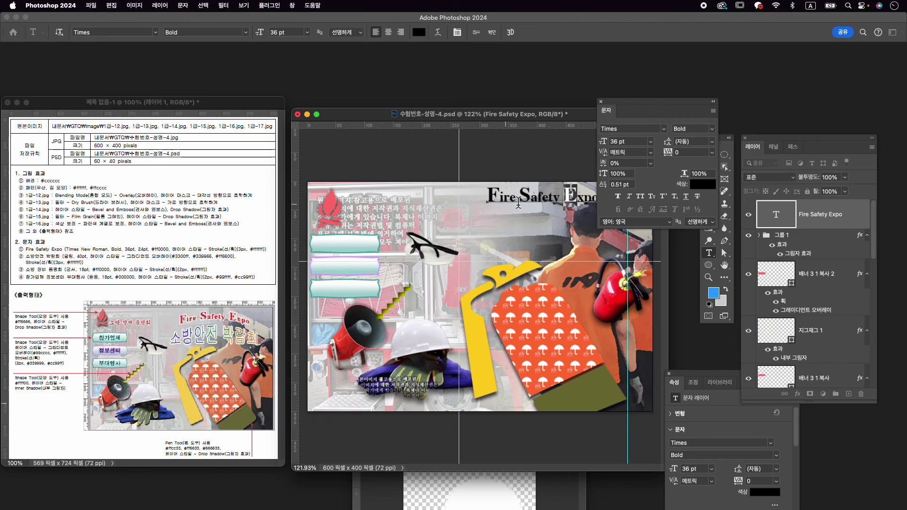
click(492, 32)
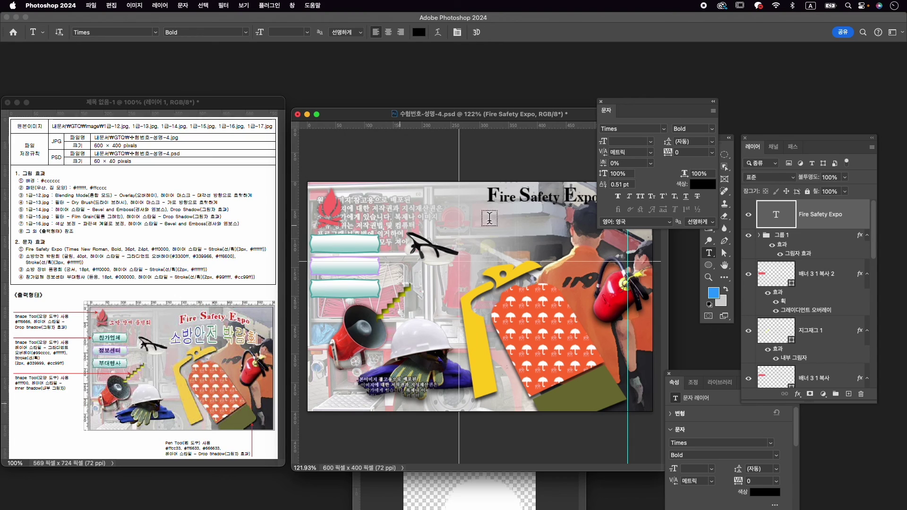
Set the text color of the "Fire Safety Expo" title to #ff0000.
click(712, 186)
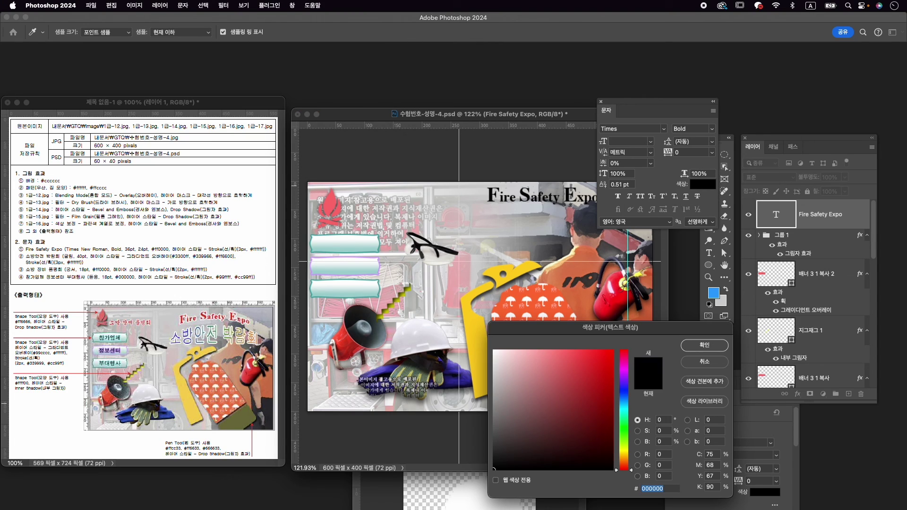
text(ff0000)
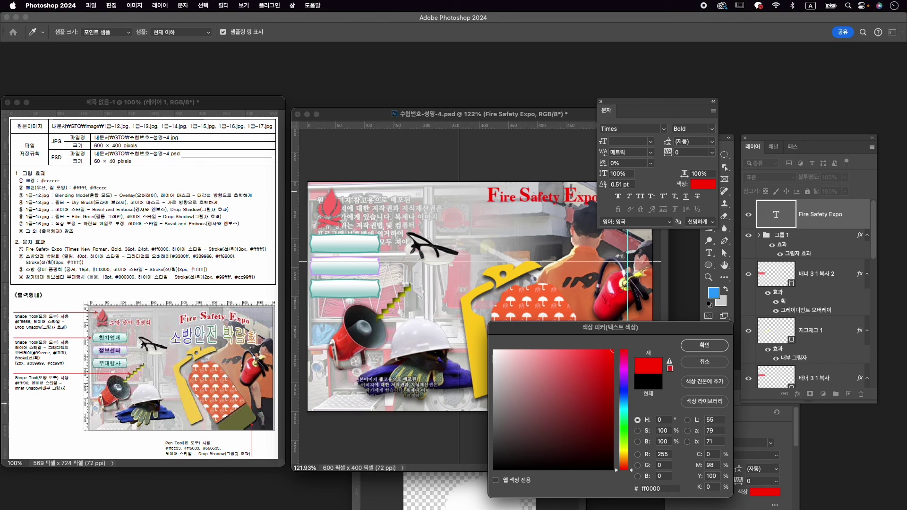
key(Return)
Add a 3 px white outside stroke as a layer style to the "Fire Safety Expo" title.
click(798, 395)
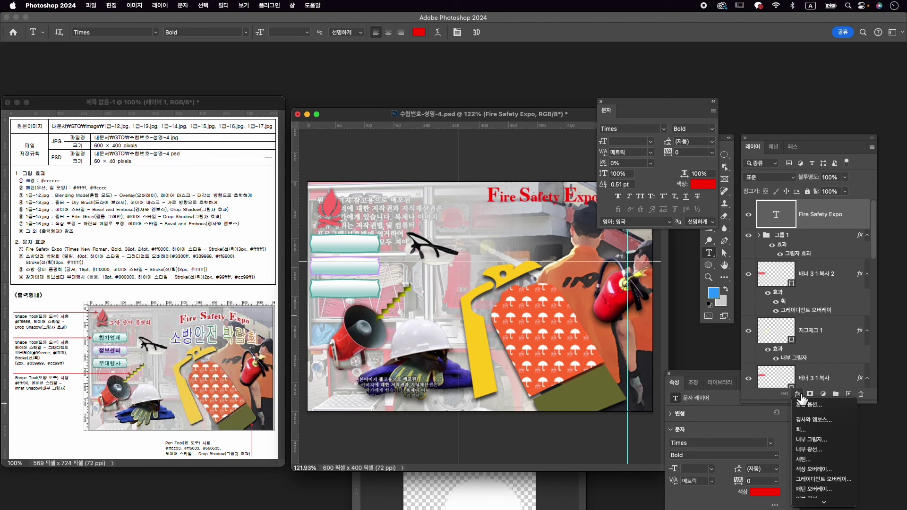
click(800, 430)
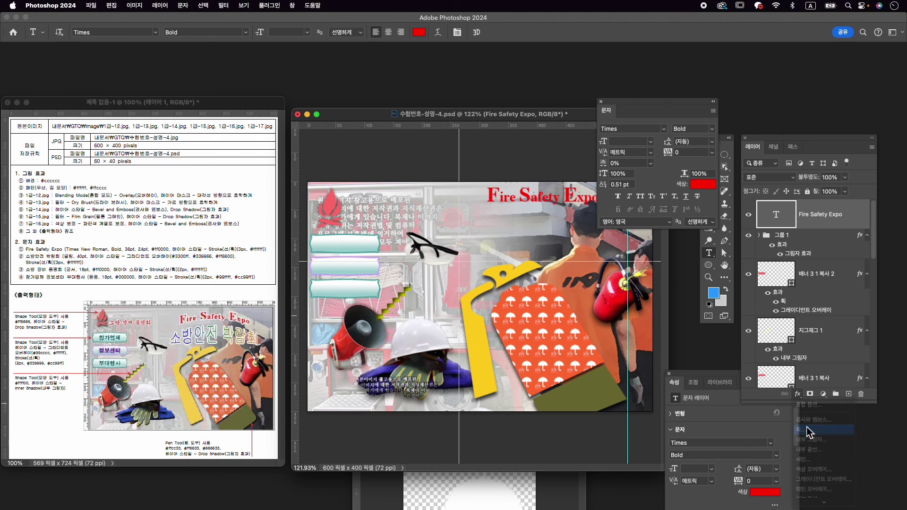
click(667, 350)
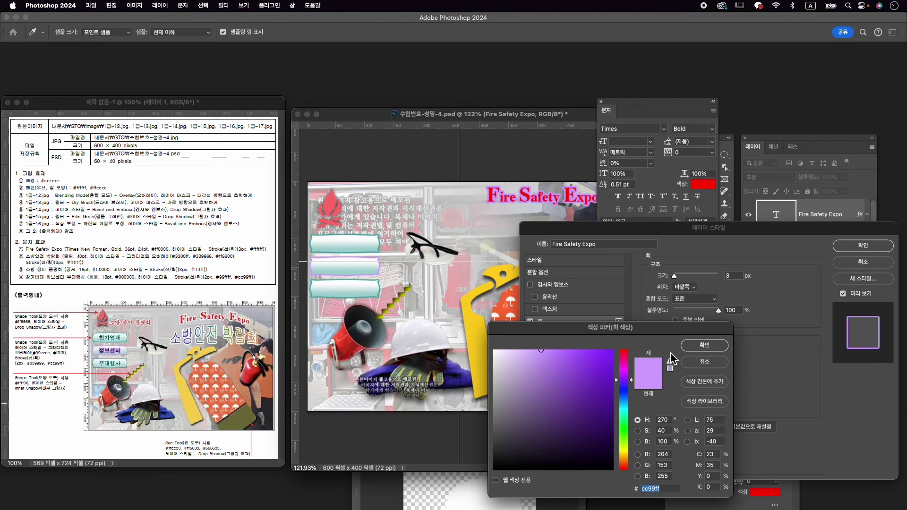
click(453, 334)
click(704, 345)
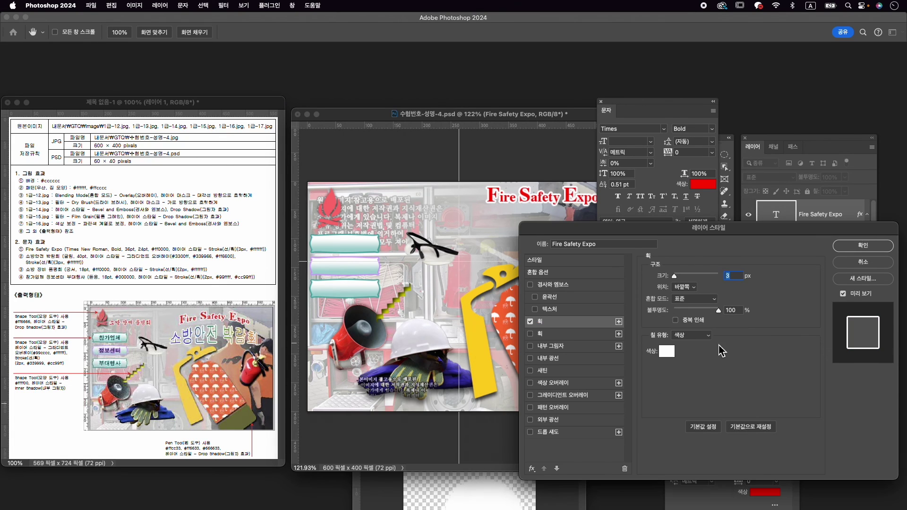
click(863, 245)
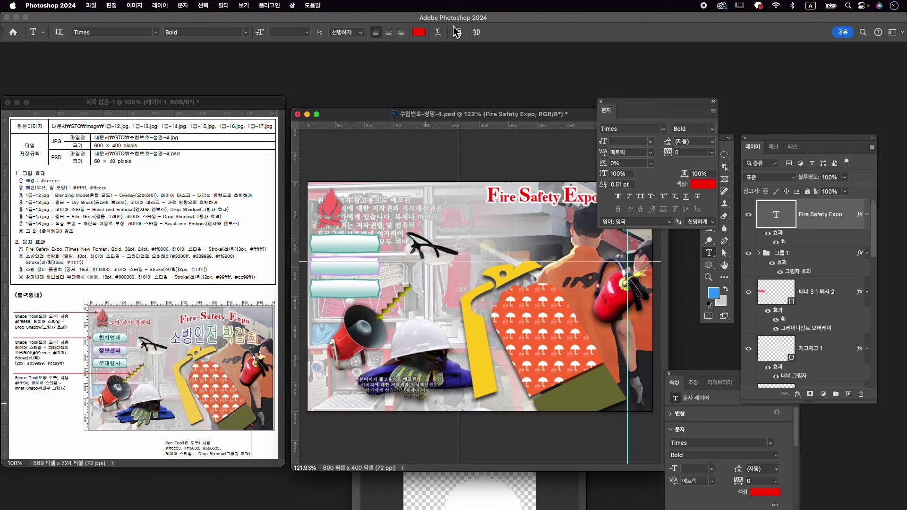
Warp the "Fire Safety Expo" title with a horizontal Arch style (아치) and a +20% bend.
click(438, 33)
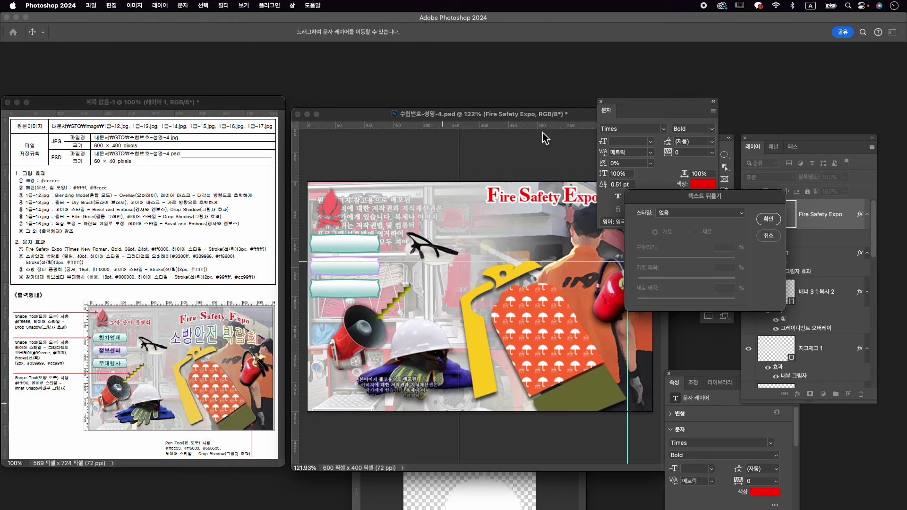
click(695, 217)
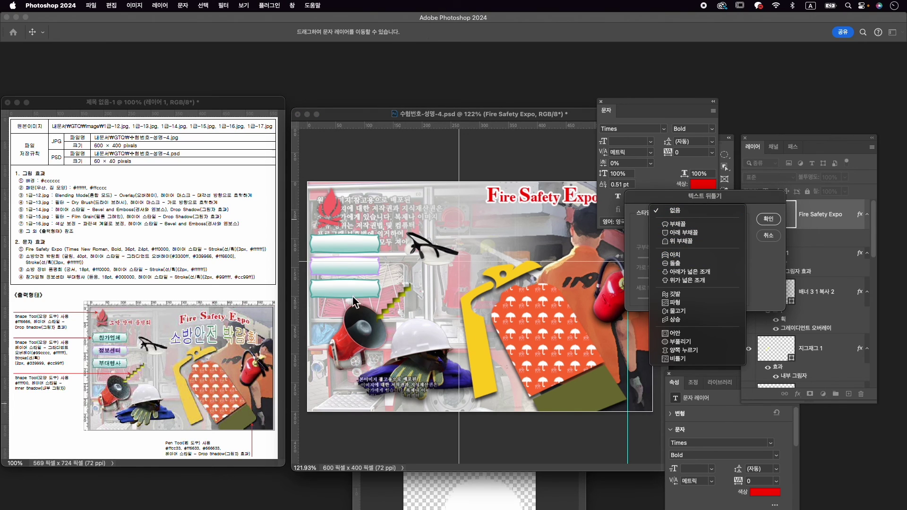
click(723, 254)
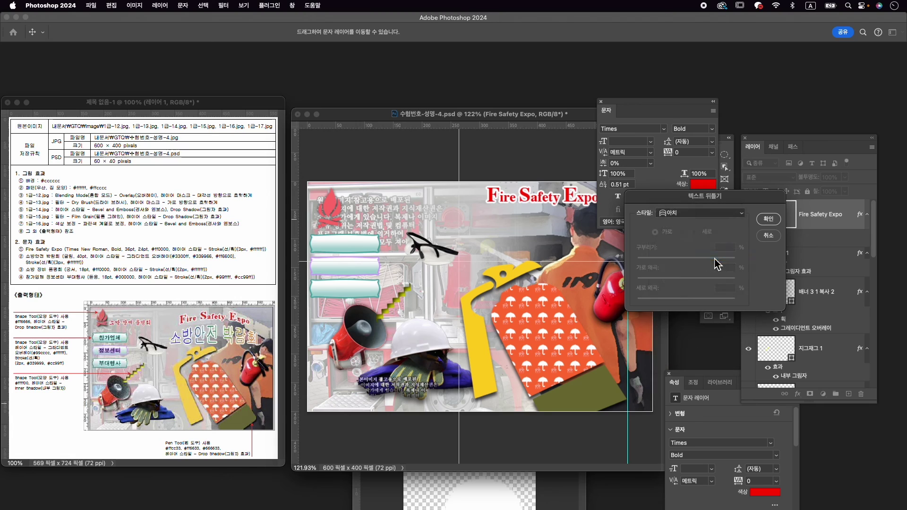
drag(710, 259, 696, 259)
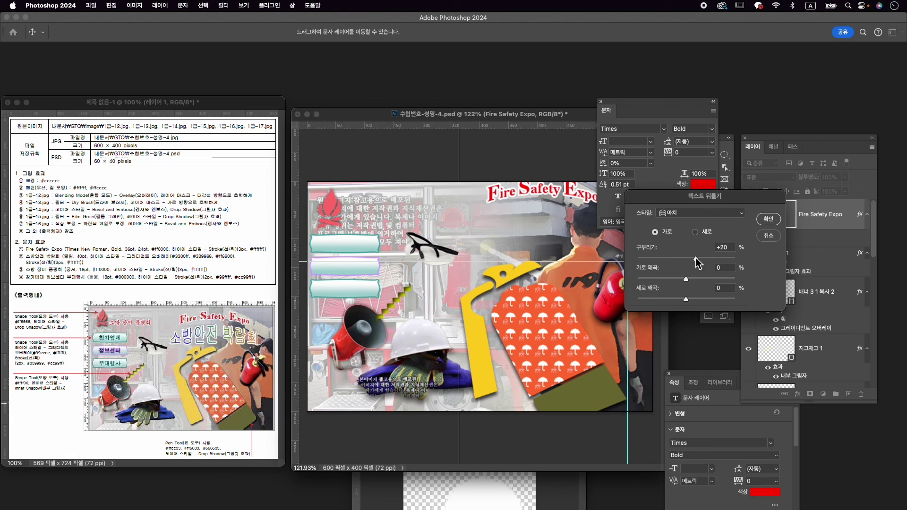
click(769, 219)
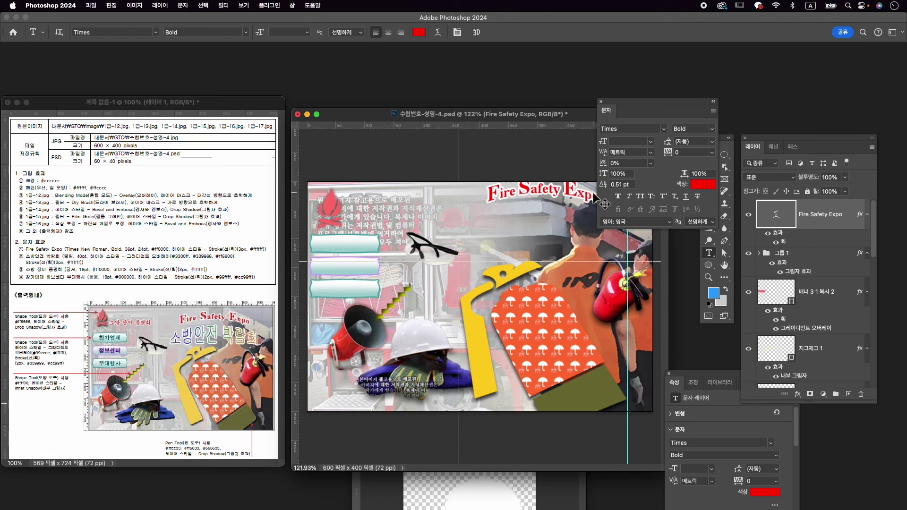
Position the arched "Fire Safety Expo" title above the firefighter as in the reference, and move the Character panel off the canvas.
key(super+t)
drag(577, 192, 584, 205)
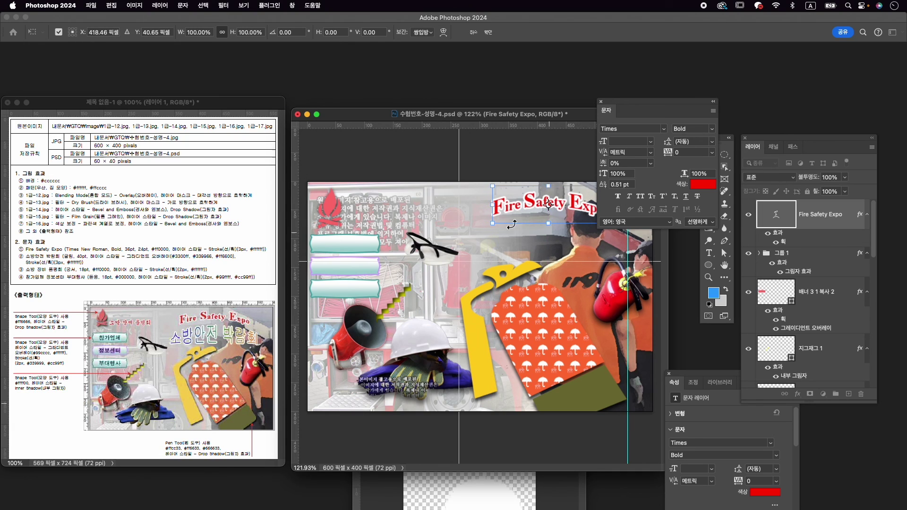
drag(537, 202, 524, 198)
key(Return)
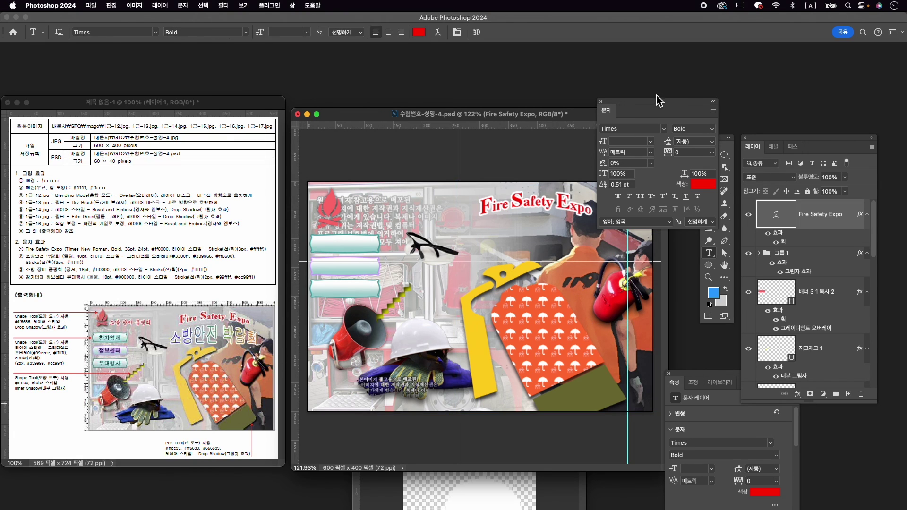
drag(661, 101, 706, 81)
Scale the firefighter photo layer 1-13 up to 626 × 413 px and nudge it vertically to match the reference.
key(v)
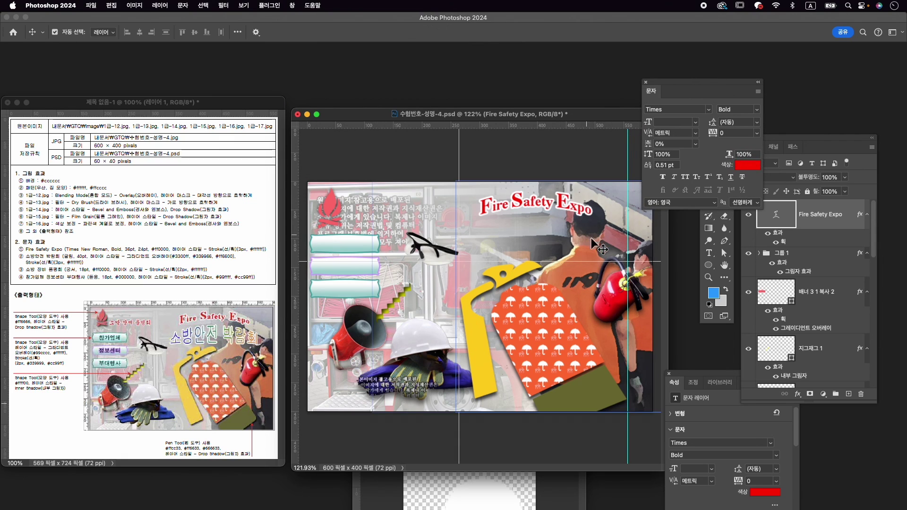
click(587, 238)
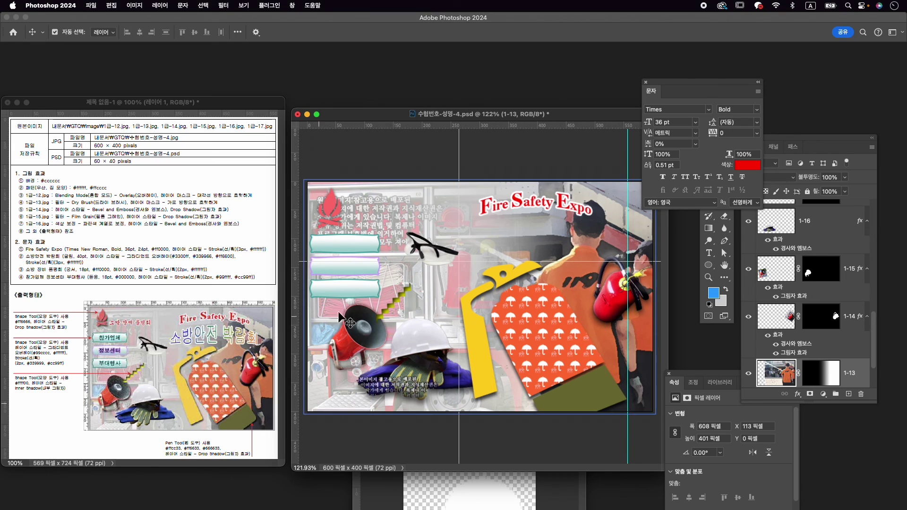
key(super)
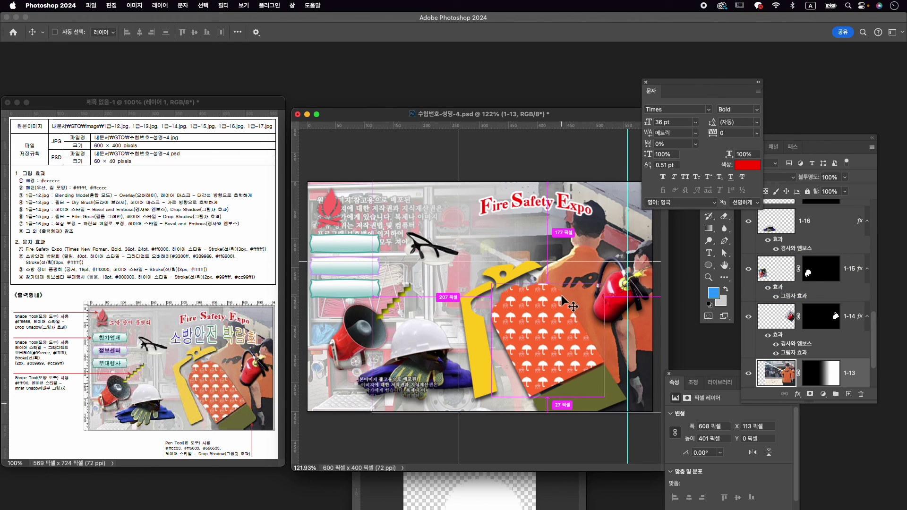
key(super+t)
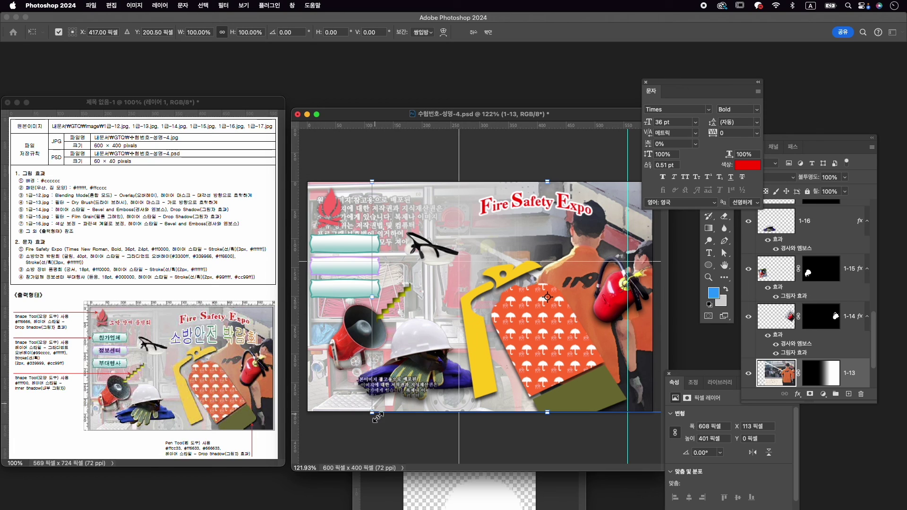
drag(376, 418, 363, 419)
key(Return)
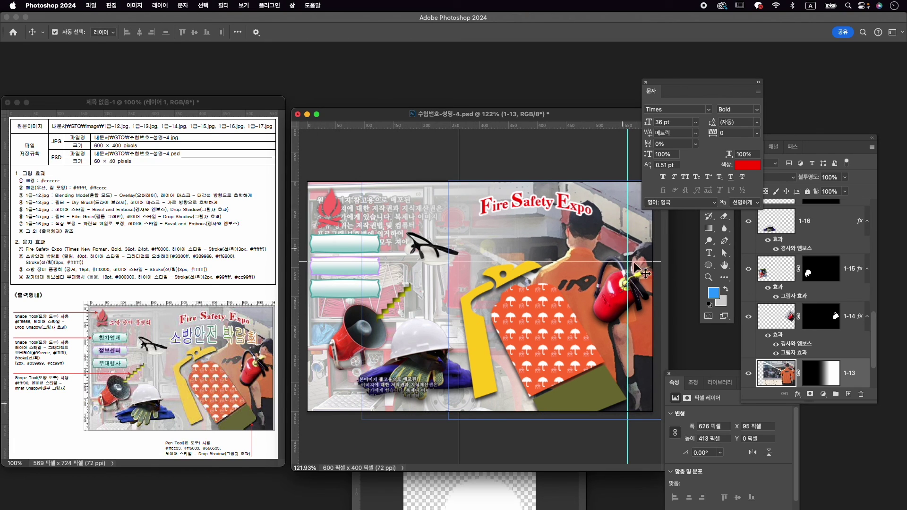
key(Down)
key(Down)
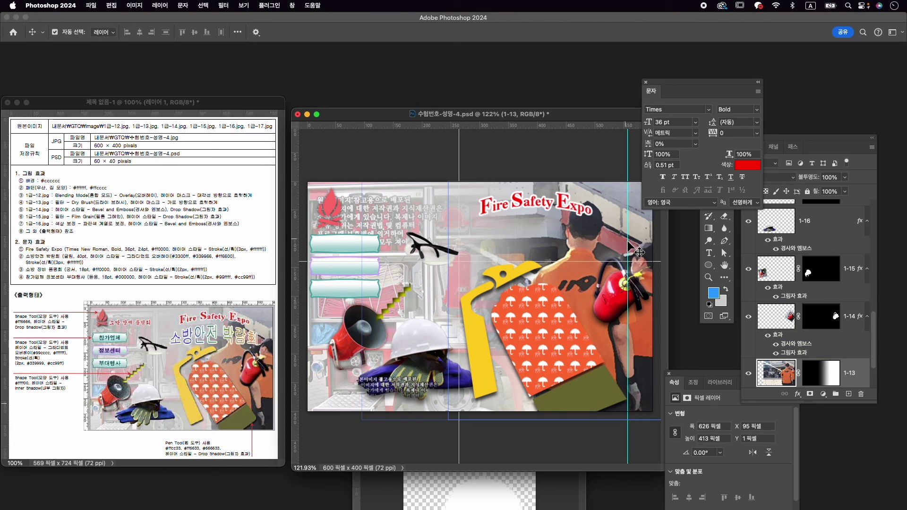
key(Up)
Add a new text layer reading "소방안전 박람회" directly below the "Fire Safety Expo" title, stacked above that title's layer.
scroll(839, 225, up, 10)
click(840, 225)
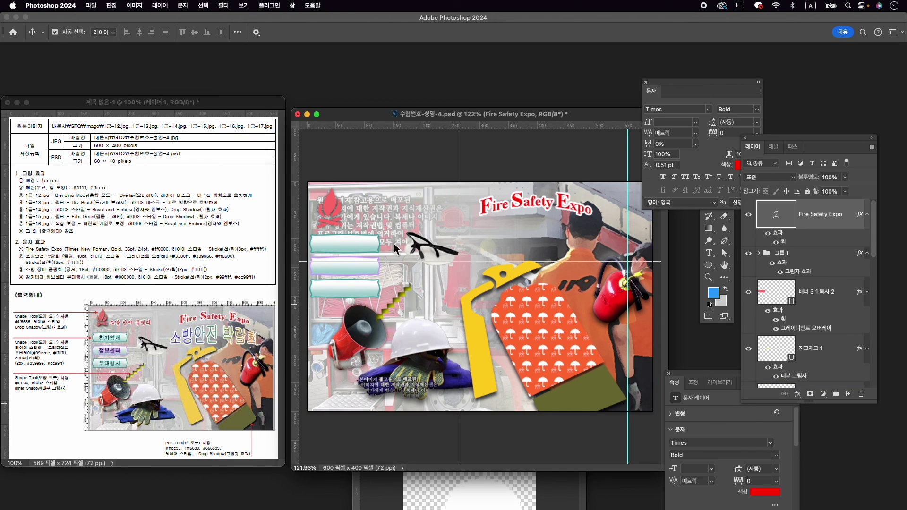
key(t)
click(474, 240)
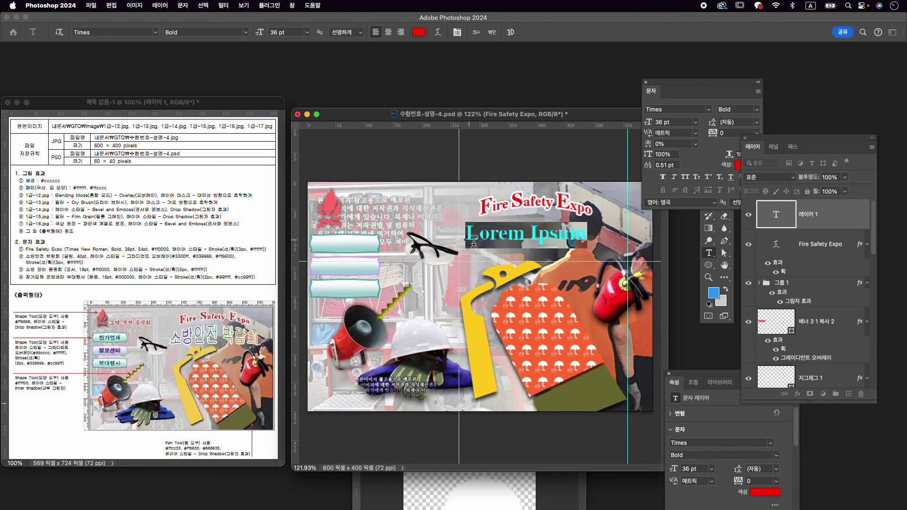
key(ctrl+space)
text(소방안)
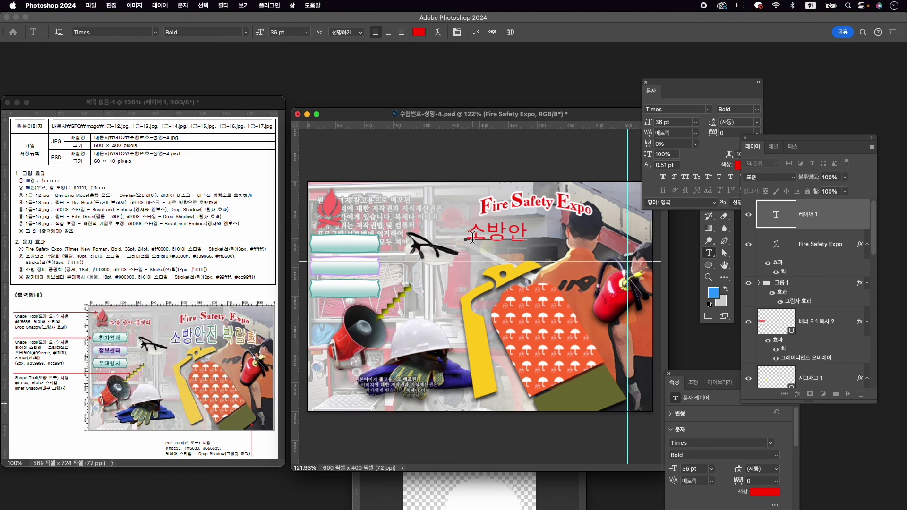
text(전 박람회)
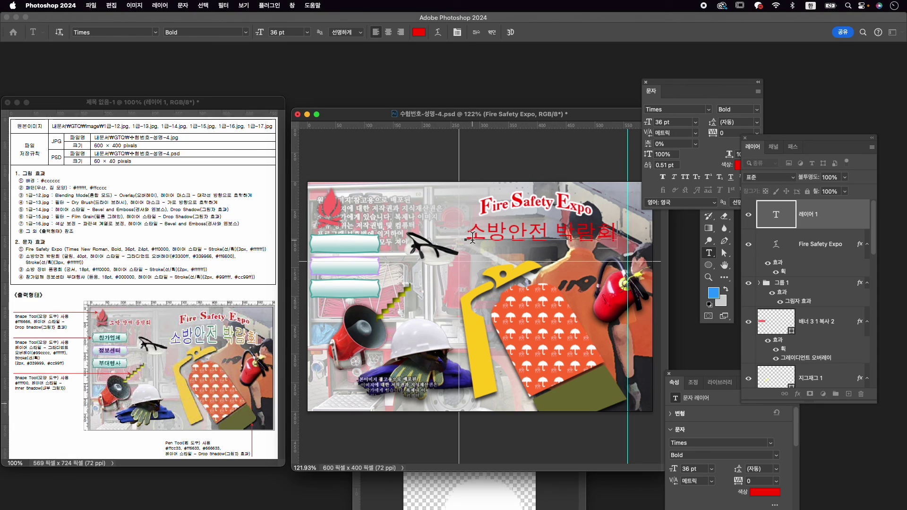
Set the whole "소방안전 박람회" text to the 210 Gulim 050 font at 40 pt and finish editing it.
key(super+a)
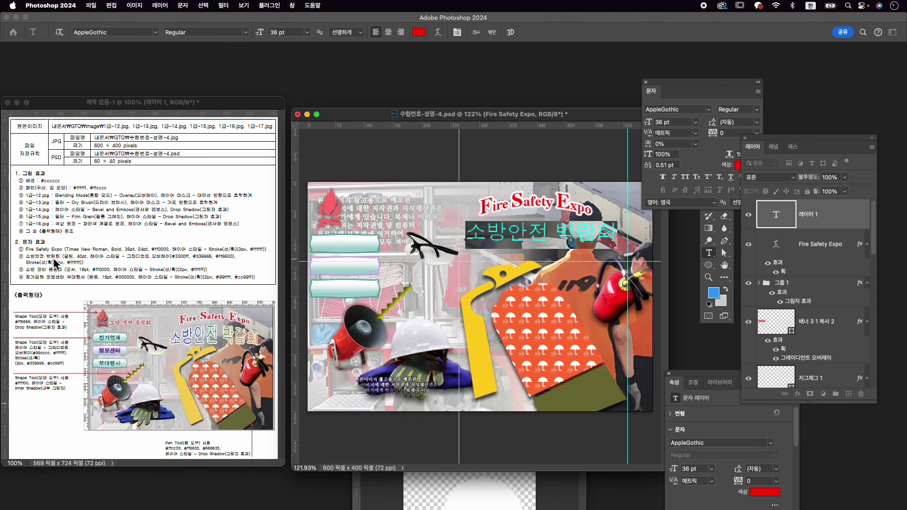
click(683, 110)
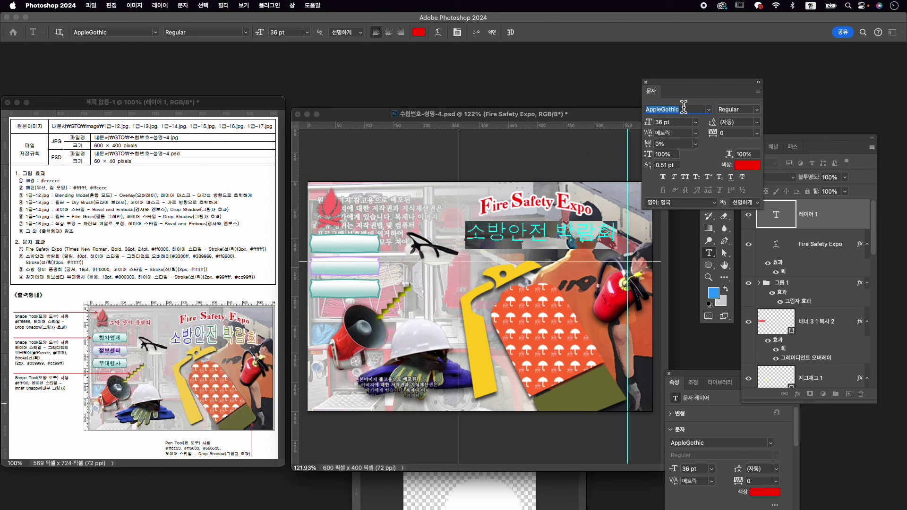
text(gulim)
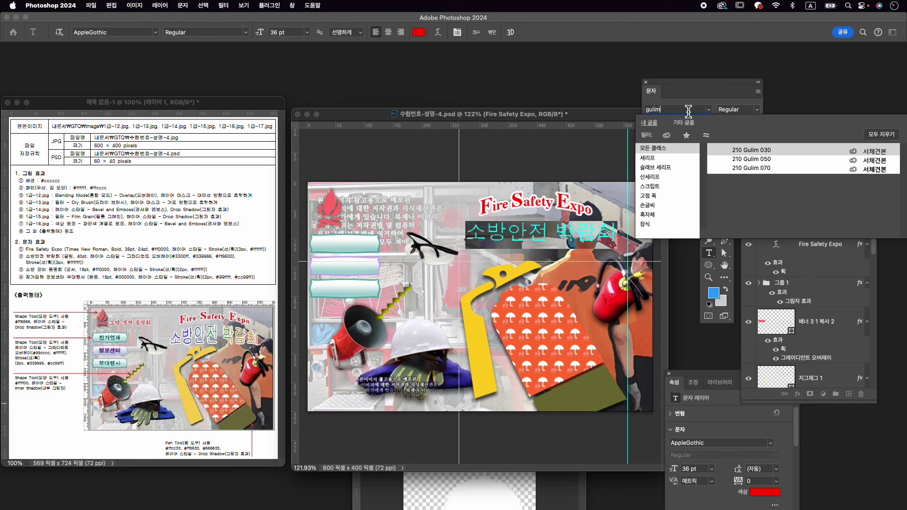
click(763, 158)
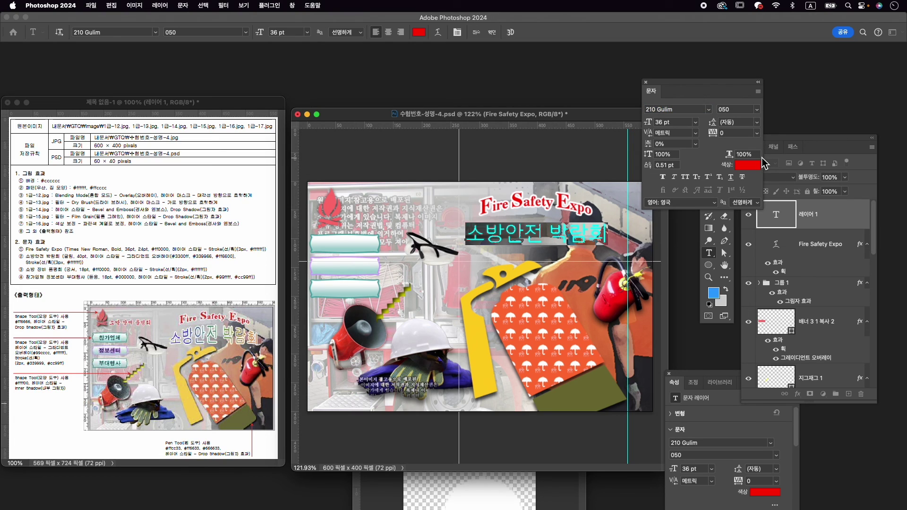
click(661, 121)
text(40)
key(Return)
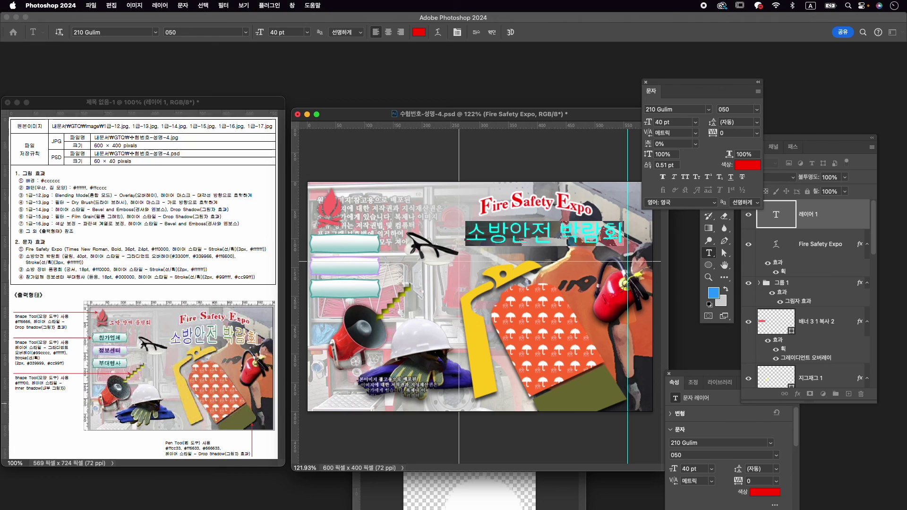
click(493, 32)
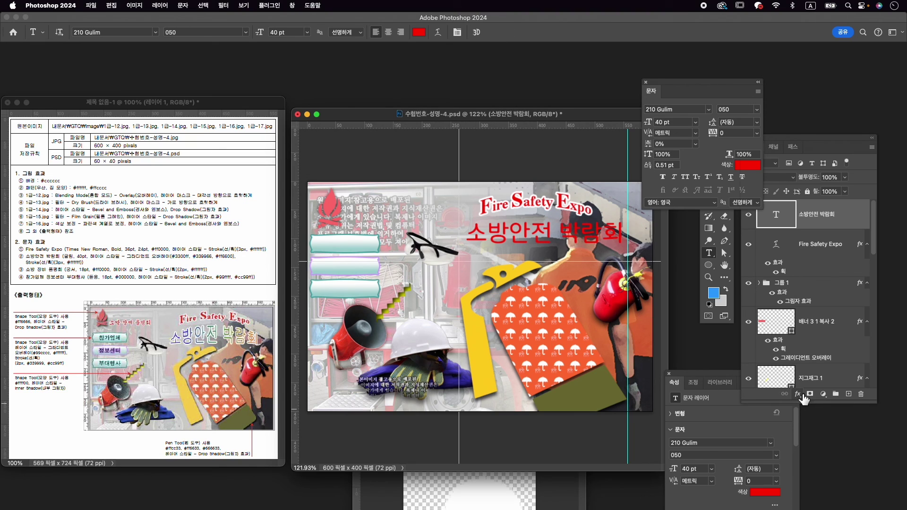
Add a gradient overlay to the "소방안전 박람회" text and set the gradient's starting color stop to #3300ff.
click(798, 394)
click(823, 479)
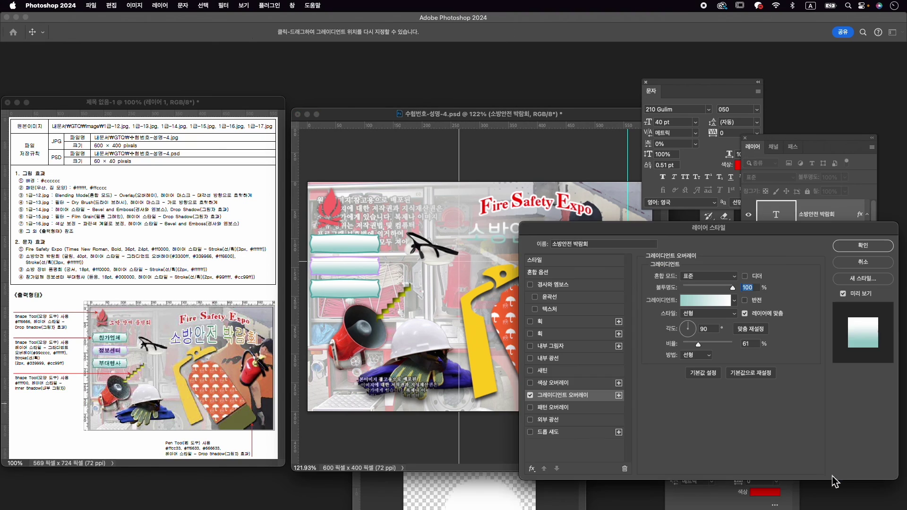
click(705, 300)
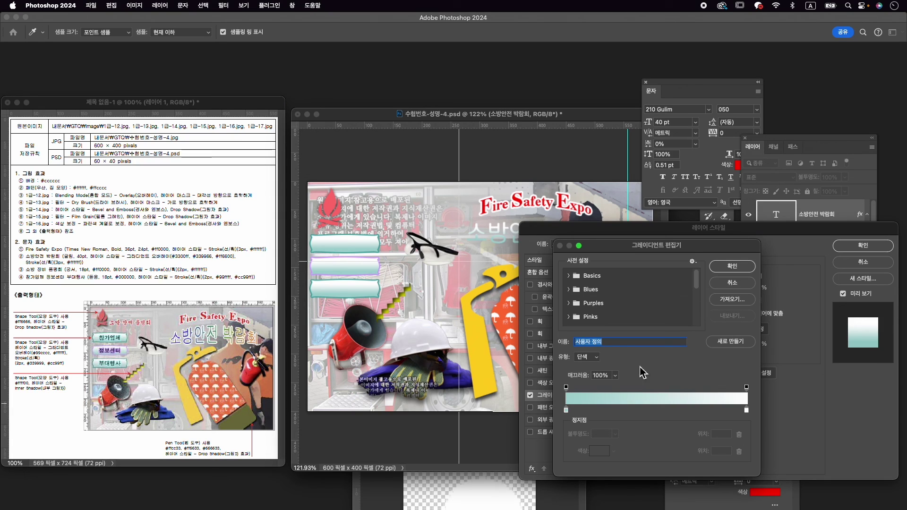
double_click(567, 410)
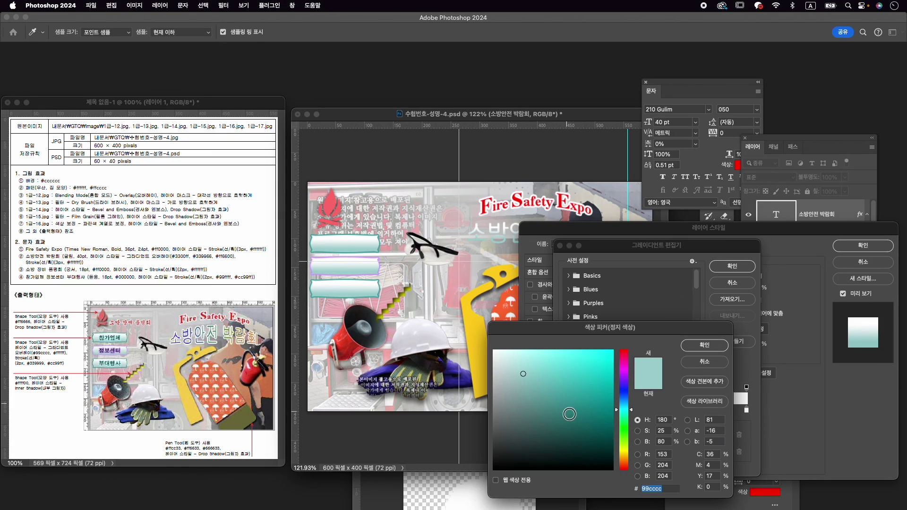
text(3300ff)
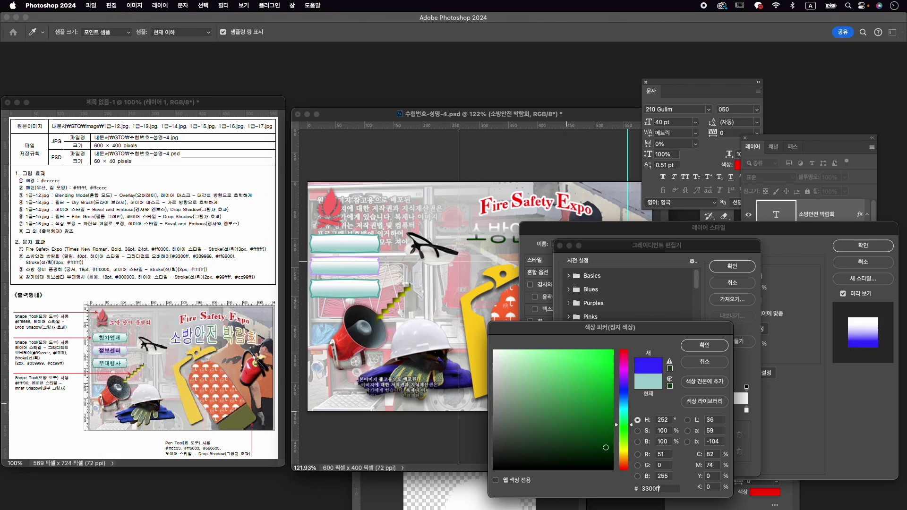
key(Return)
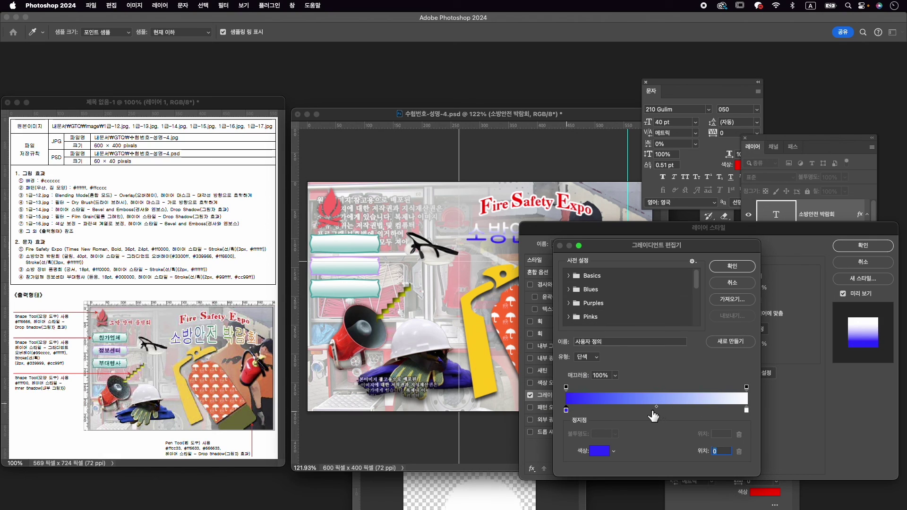
Add a color stop of #339966 near the middle of the "소방안전 박람회" gradient, at 46%.
click(650, 411)
double_click(650, 410)
text(3)
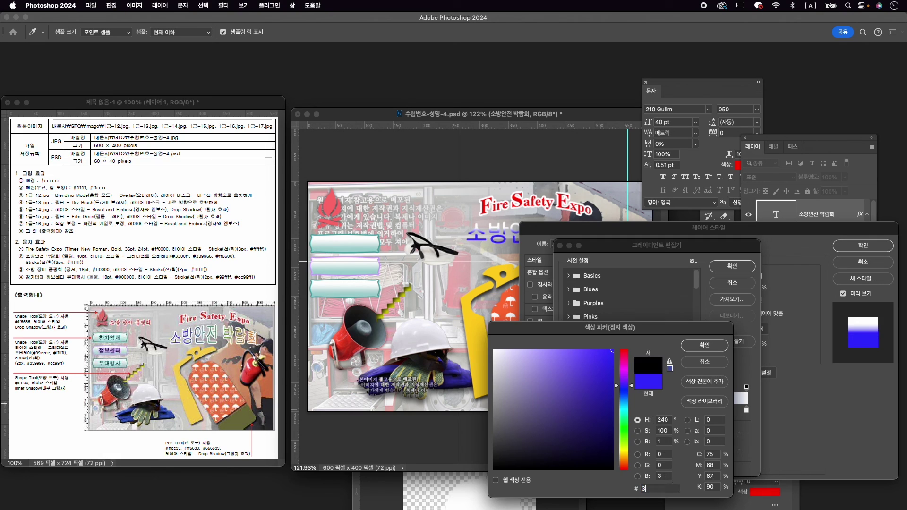
text(39966)
key(Return)
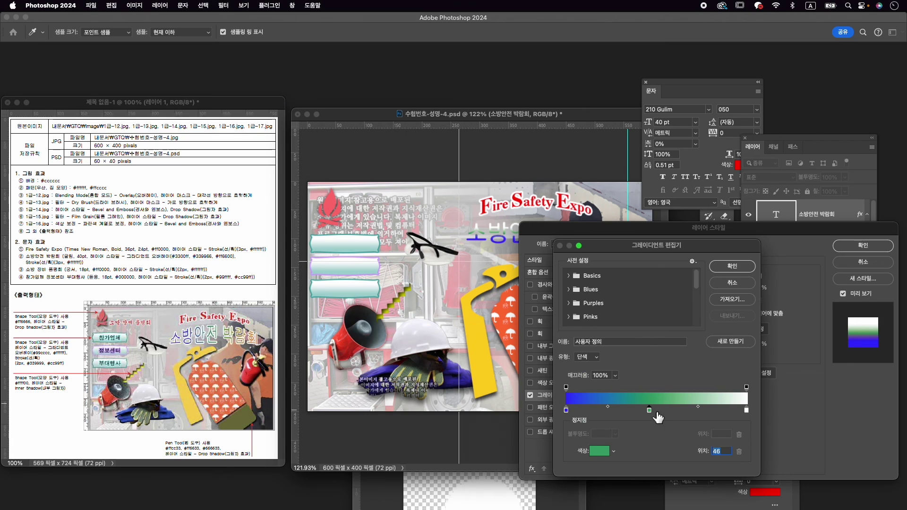
Set the gradient's end color stop to #ff6600 and accept the three-color gradient.
double_click(746, 410)
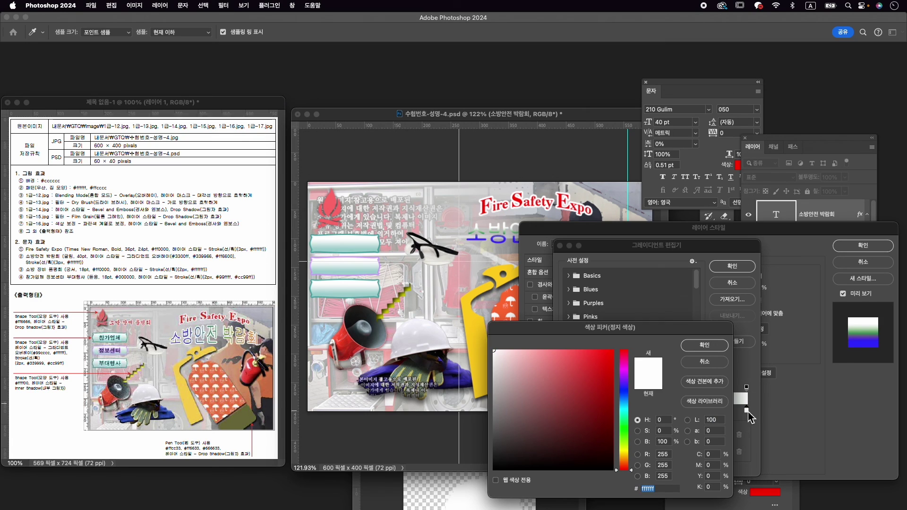
text(ff6600)
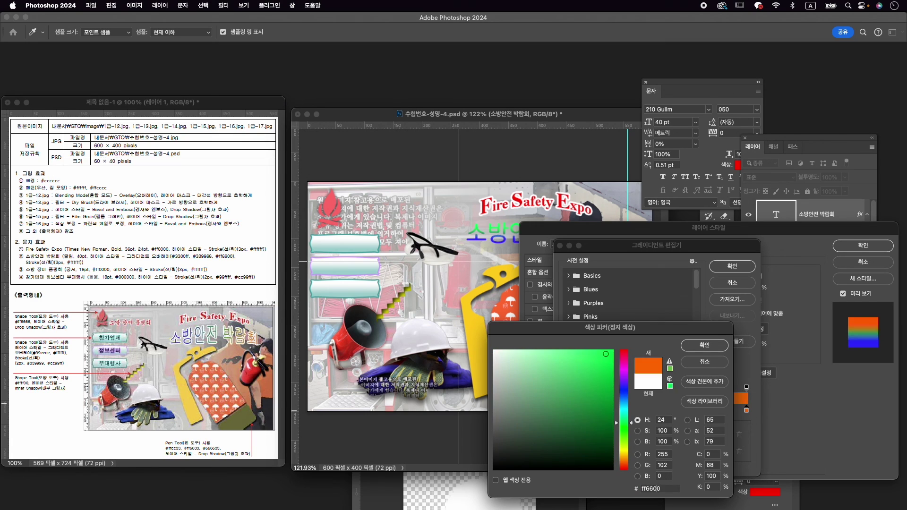
key(Return)
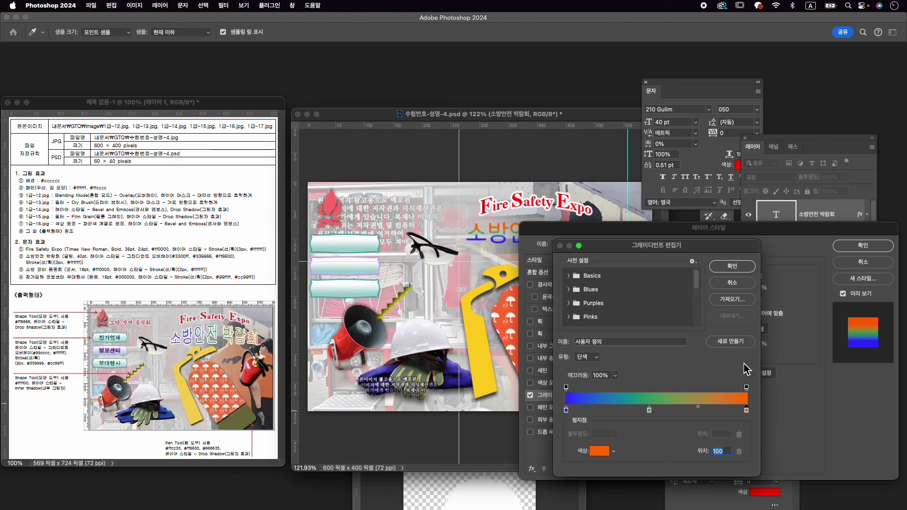
click(730, 270)
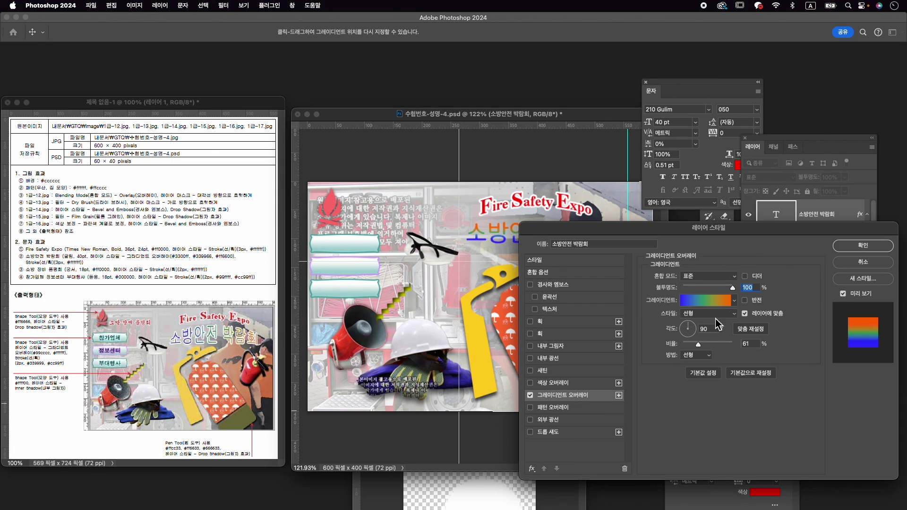
Add a single 3 px white outside stroke to the "소방안전 박람회" text, removing the extra stroke entry, and apply the layer style.
click(572, 326)
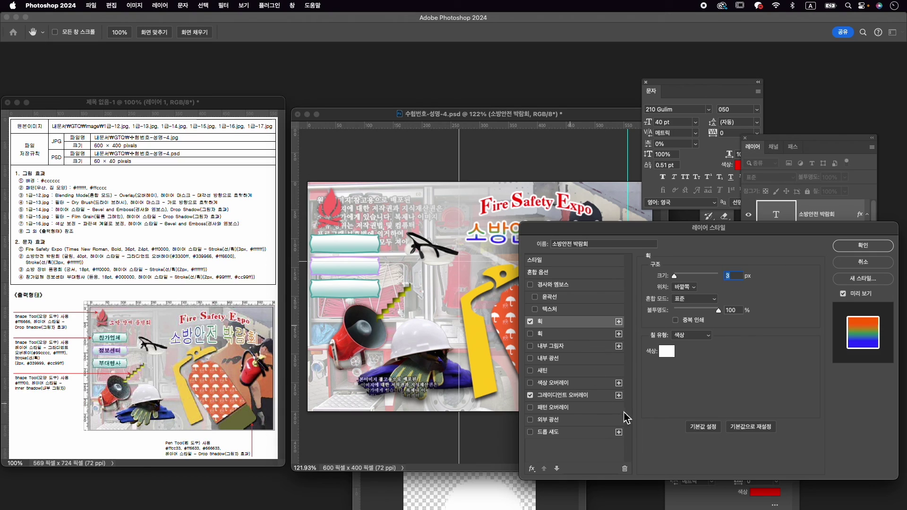
click(625, 470)
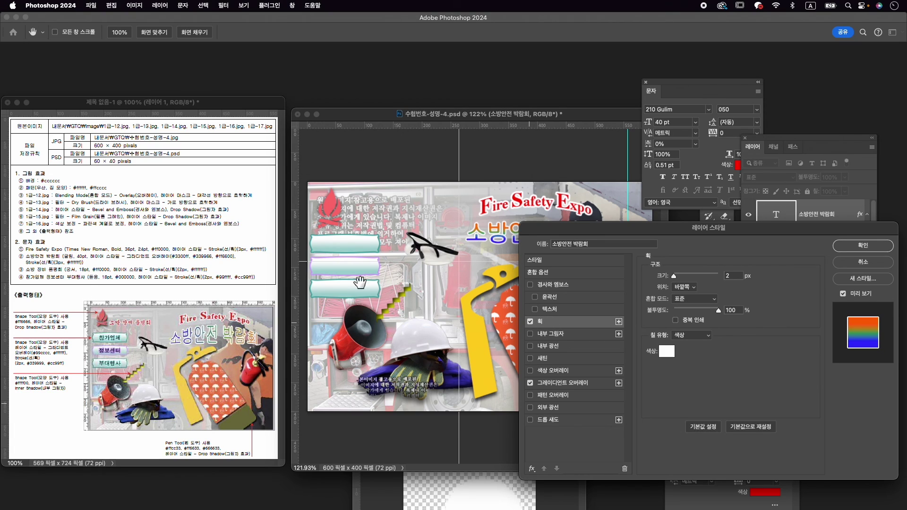
click(729, 275)
text(3)
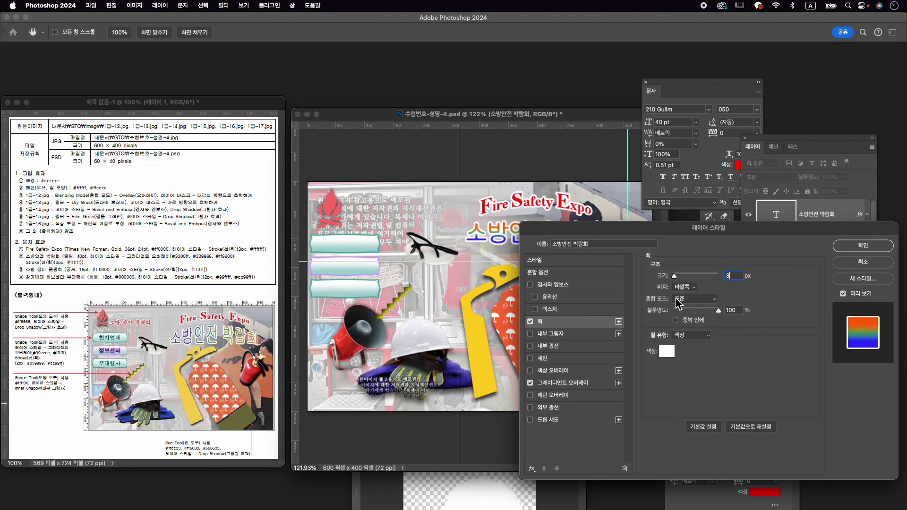
key(Return)
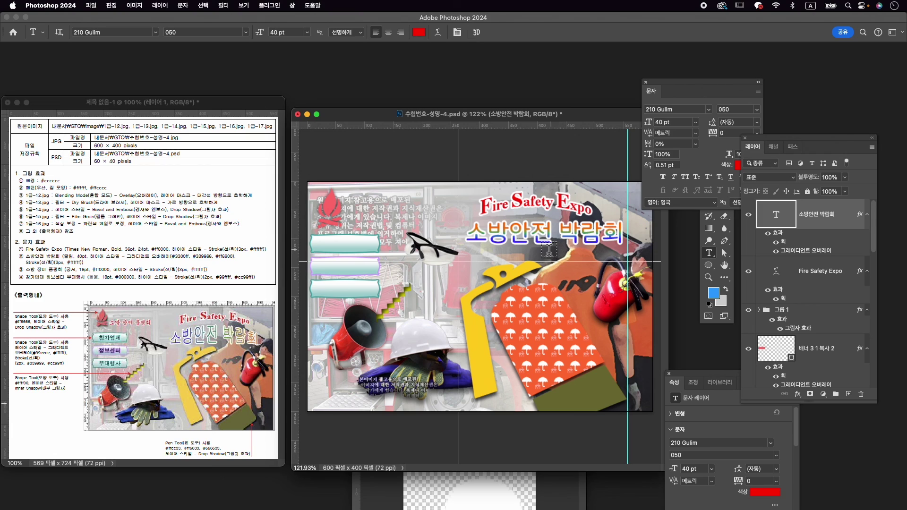
Set the angle of the gradient overlay on the "소방안전 박람회" text to 0° and apply it.
double_click(804, 256)
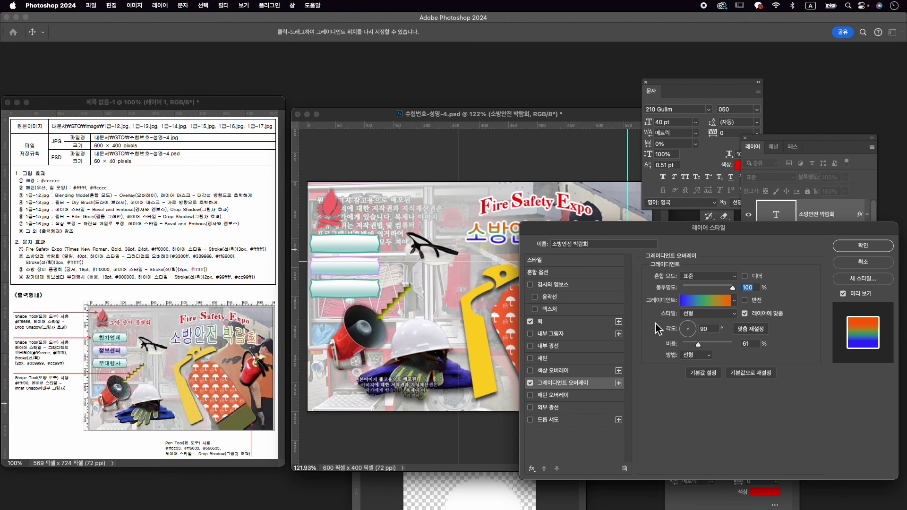
click(694, 329)
drag(694, 330, 698, 329)
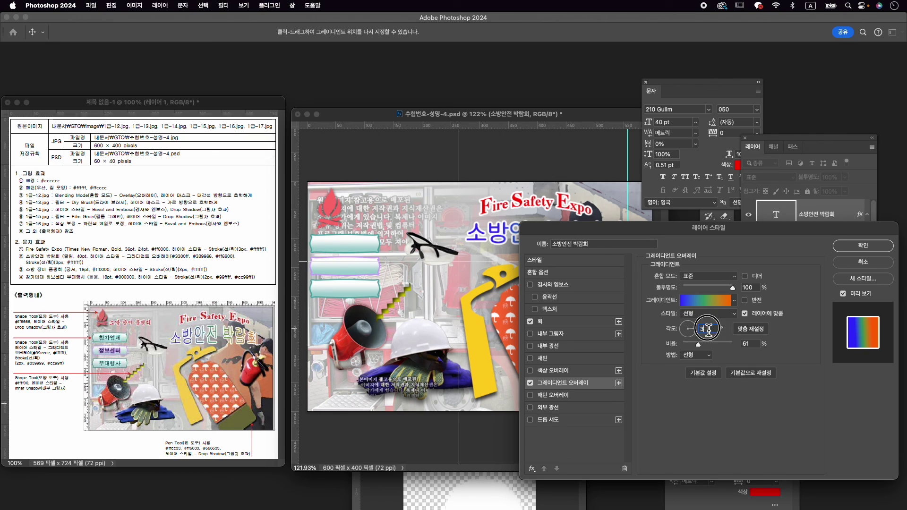
double_click(709, 329)
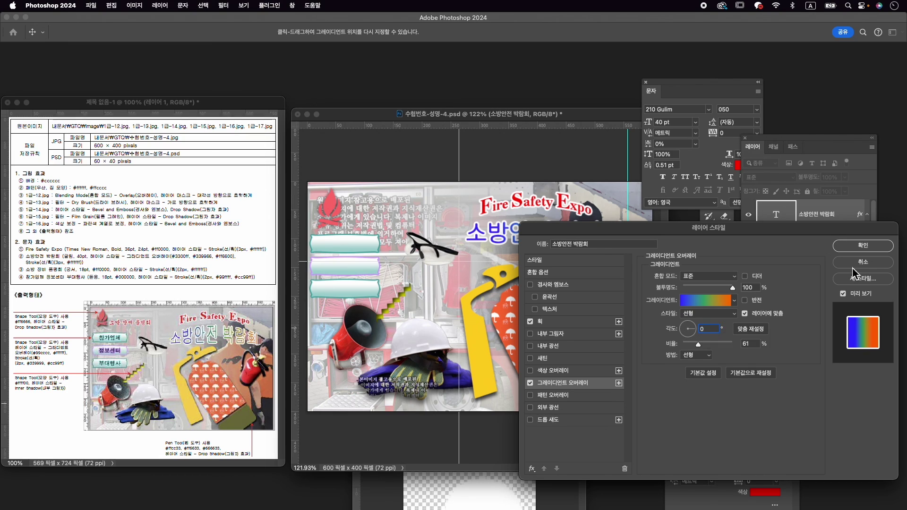
click(863, 245)
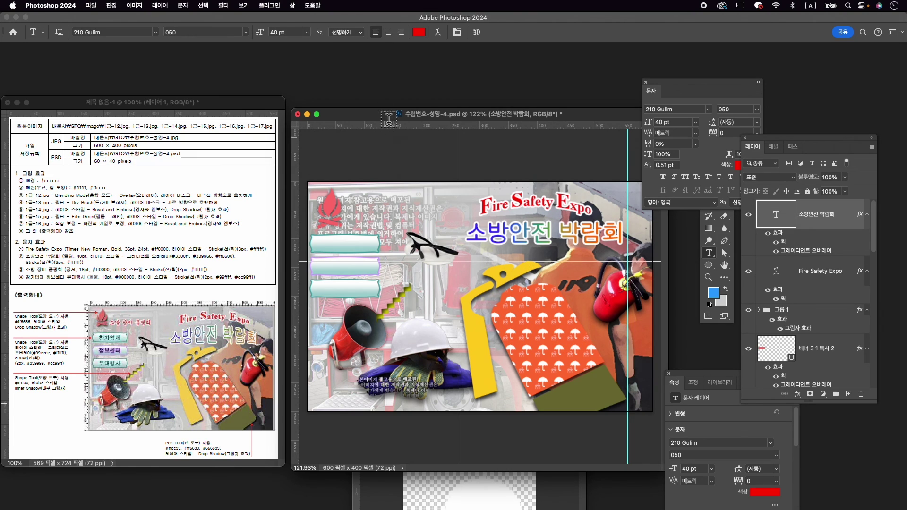
Warp the "소방안전 박람회" text with the horizontal Arc Upper (위 부채꼴) style and a bend of about +23%.
click(436, 33)
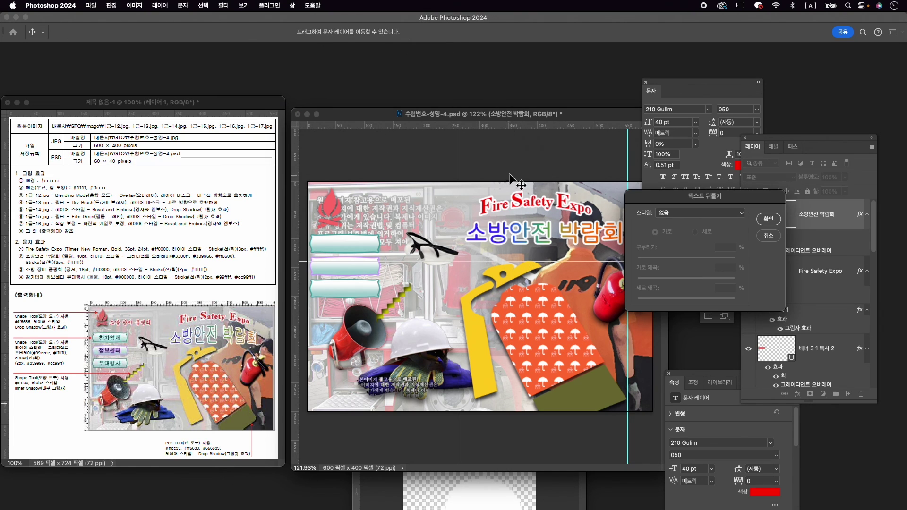
click(685, 216)
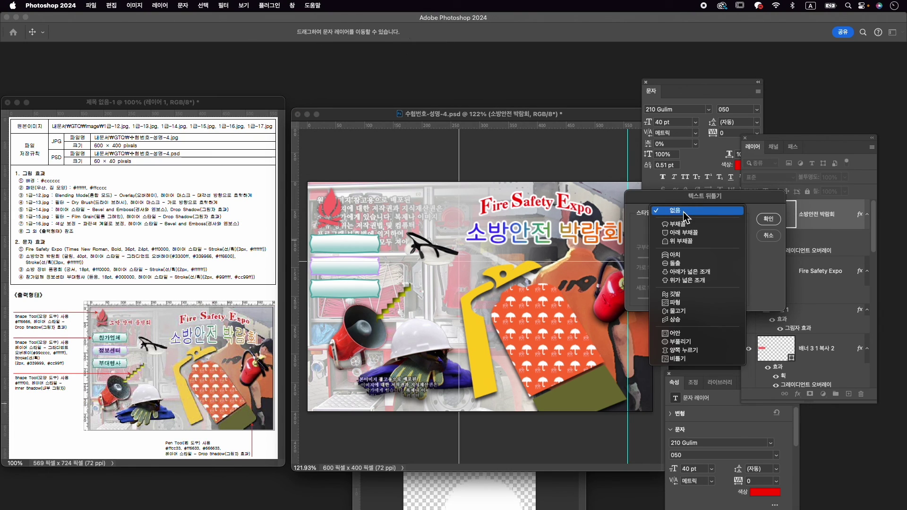
click(708, 243)
drag(705, 265, 695, 263)
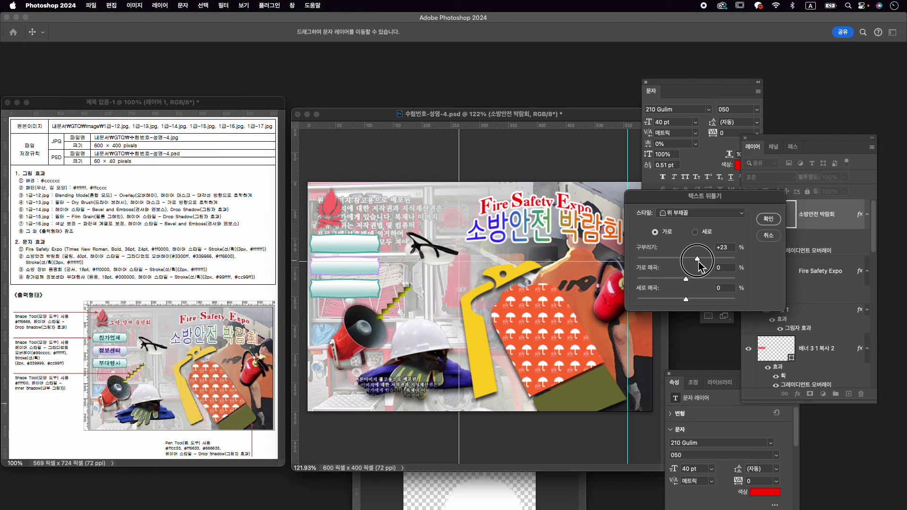
click(768, 219)
Move the warped "소방안전 박람회" text slightly down and left beneath the English title using Free Transform.
key(super+t)
drag(580, 226, 573, 230)
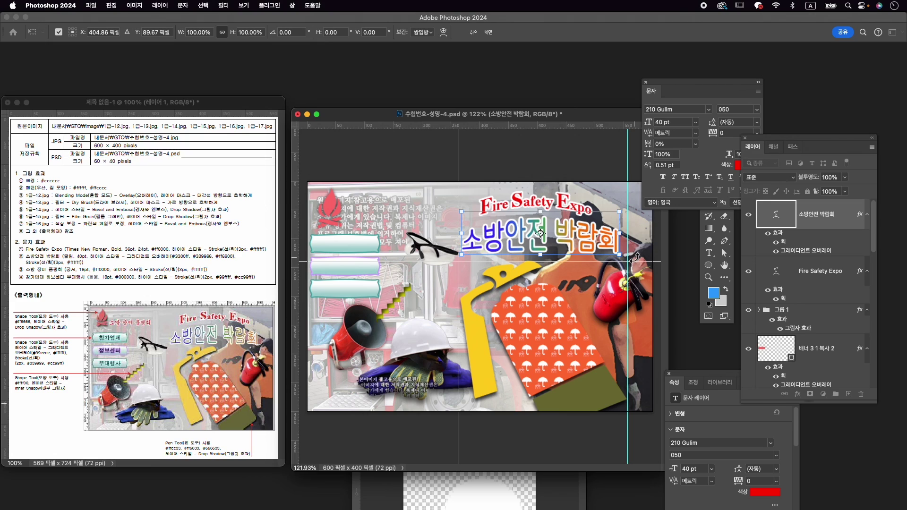
key(Return)
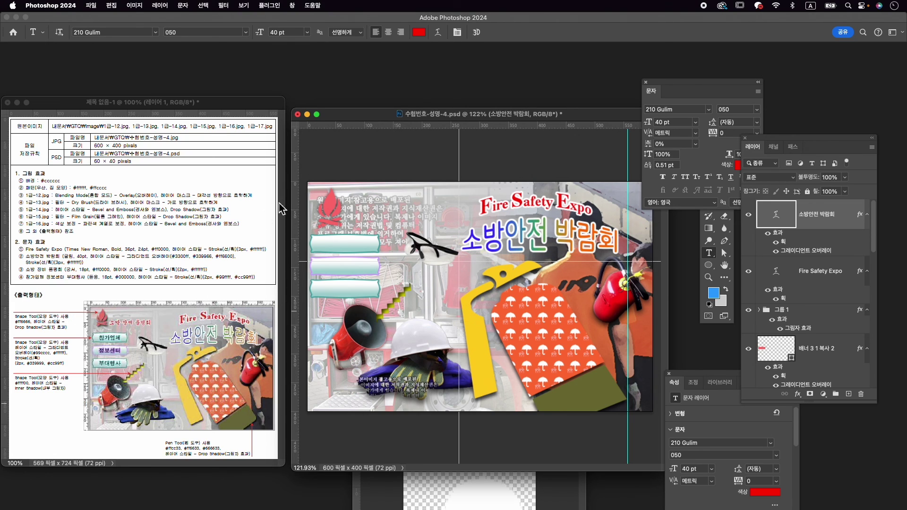
Add a text layer reading "소방 장비 품평회" beside the red flame shape and select all of its text.
click(352, 216)
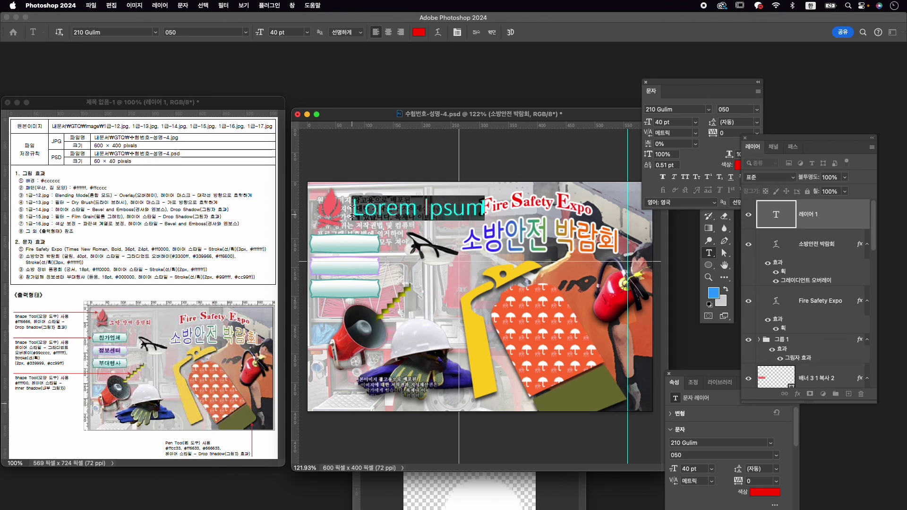
text(소방 장비 물)
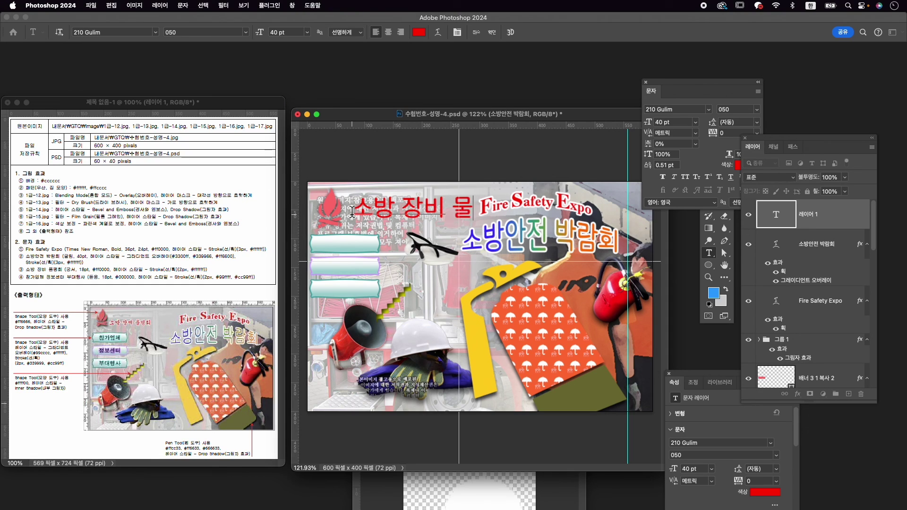
text(품회)
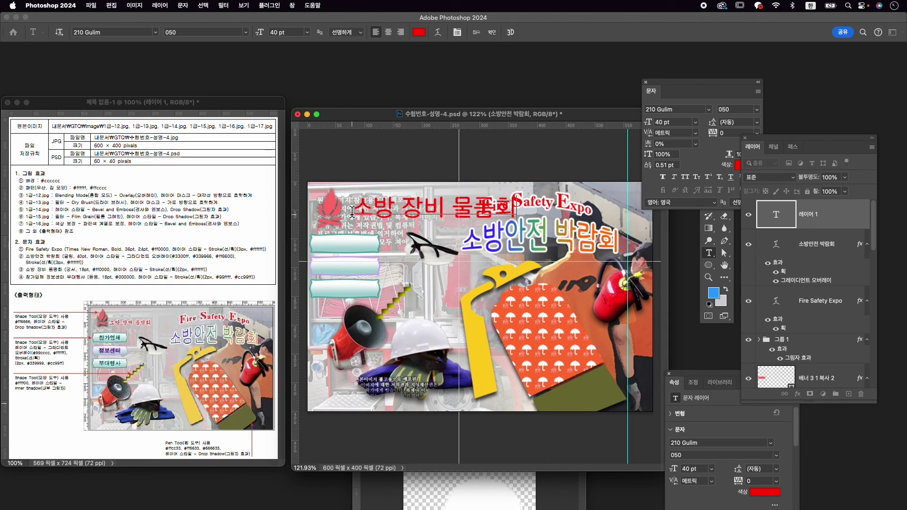
key(BackSpace)
key(BackSpace)
text(품평)
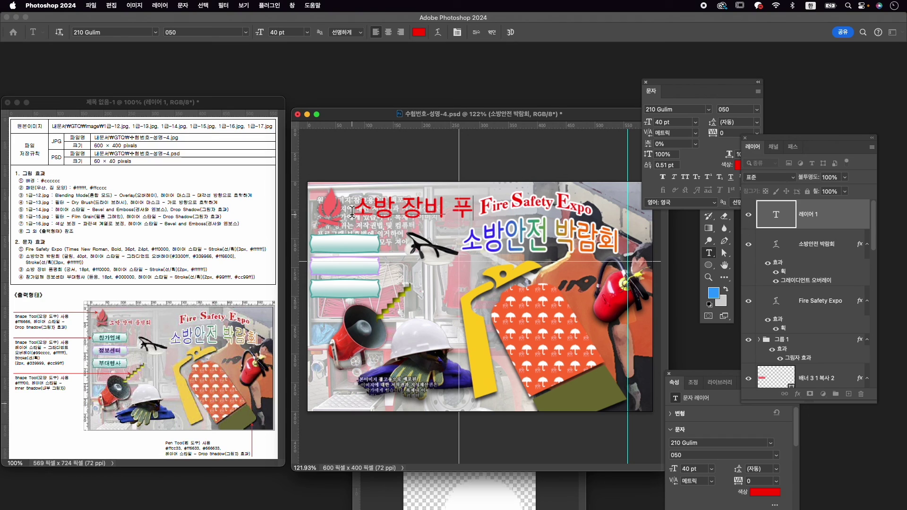
text(회)
key(super+a)
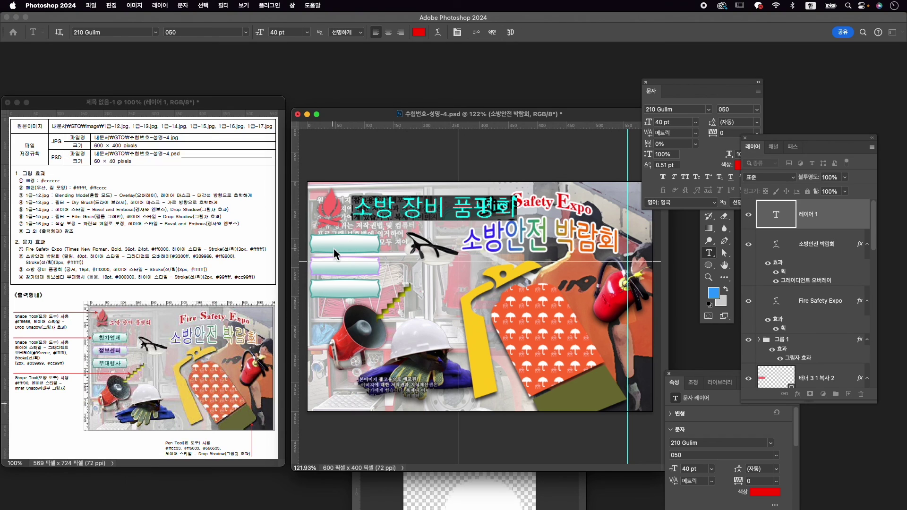
Try to change the font of the "소방 장비 품평회" text to GungSeo Regular by searching the fonts for "gung".
click(686, 106)
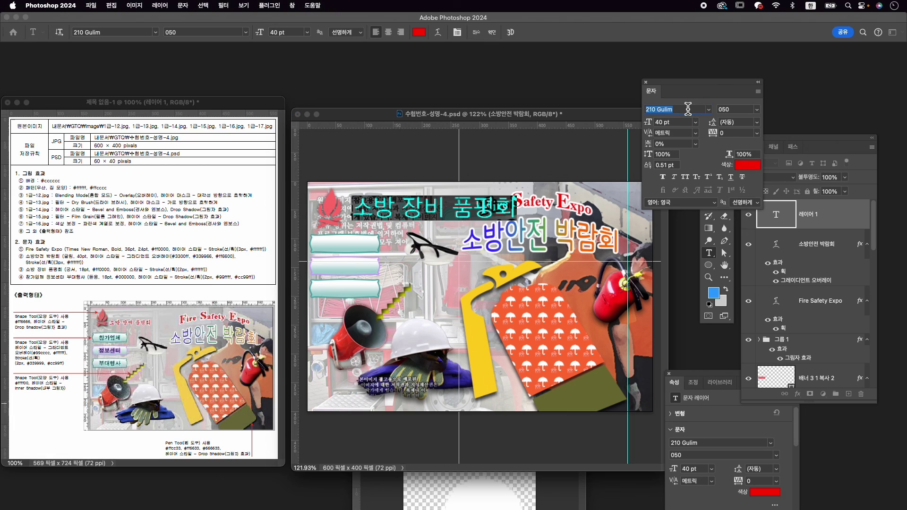
text(gung)
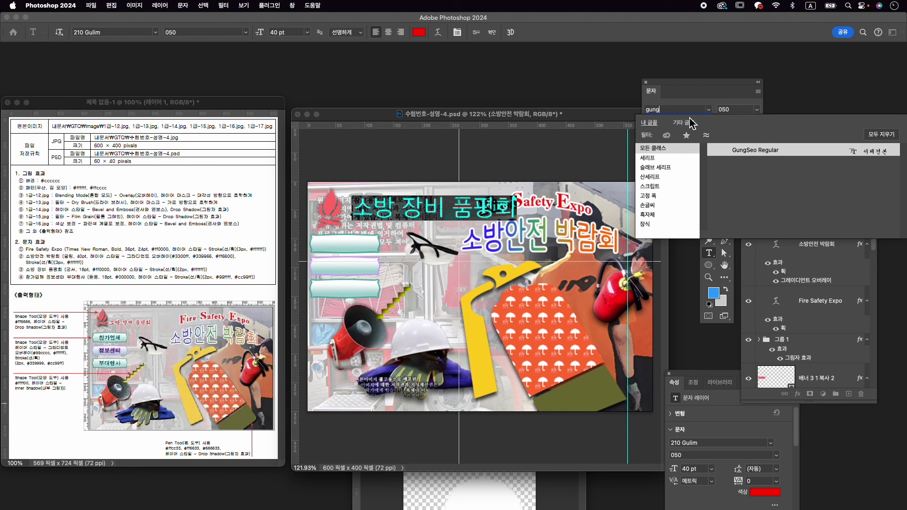
click(707, 96)
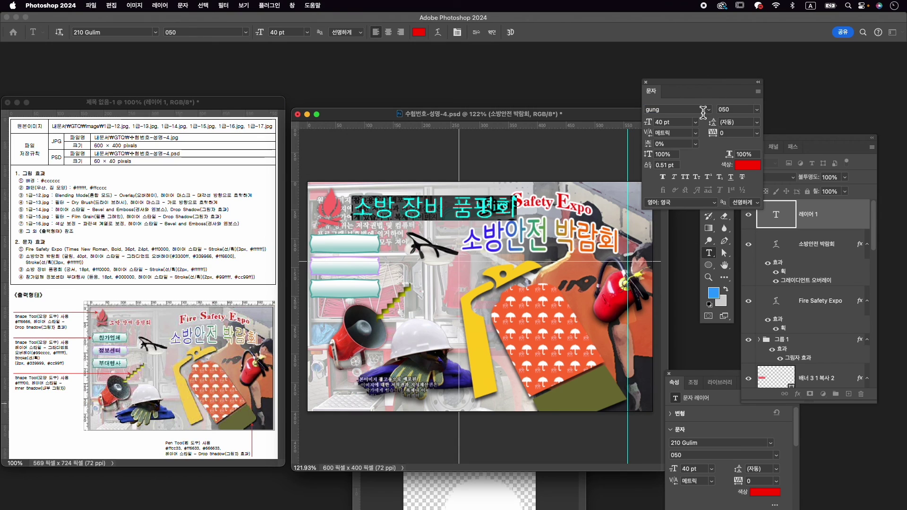
Set the "소방 장비 품평회" text to 18 pt in color #ff0000 and finish editing it.
double_click(675, 124)
text(18)
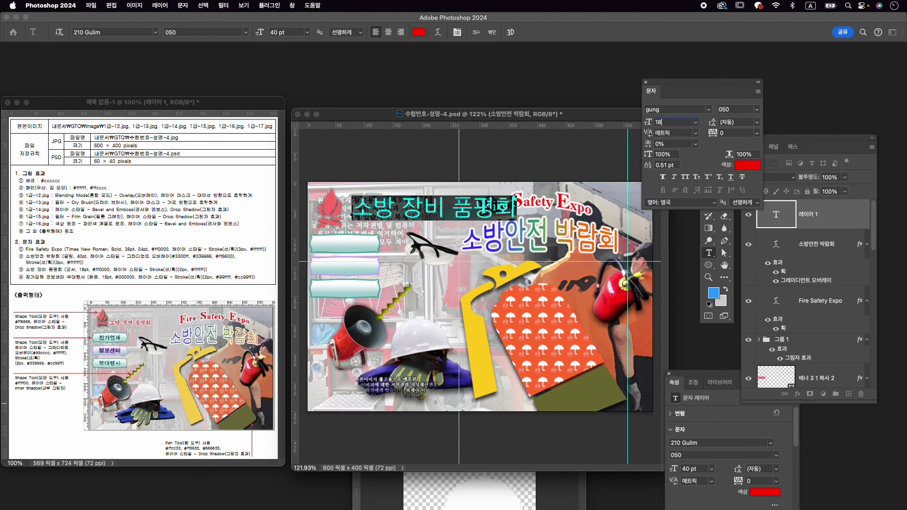
key(Return)
click(753, 168)
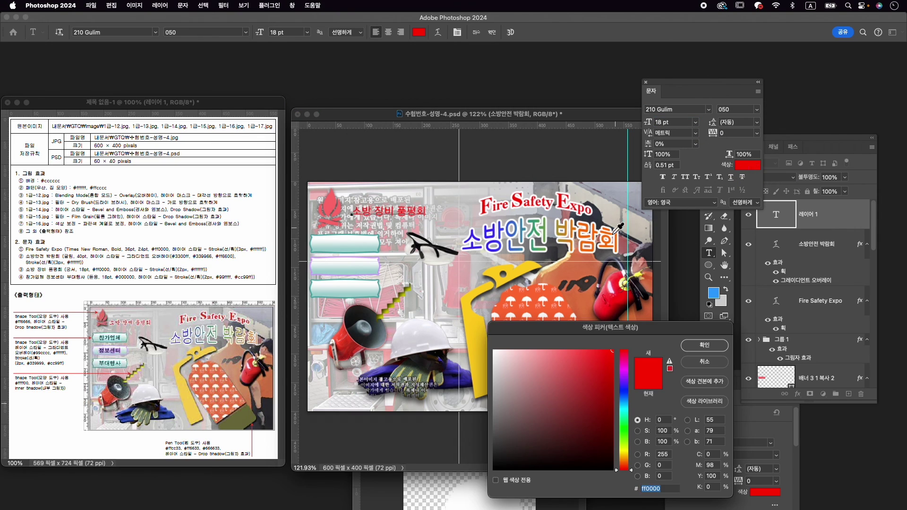
text(ff0000)
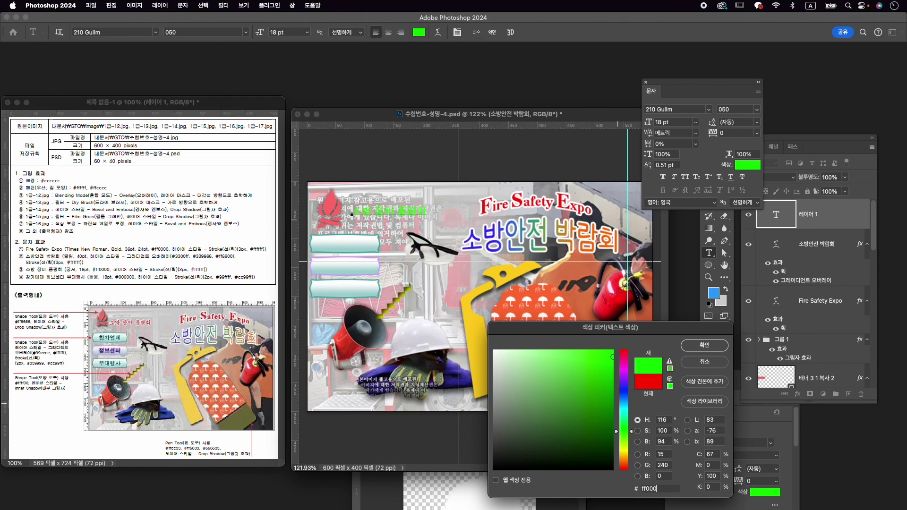
key(Return)
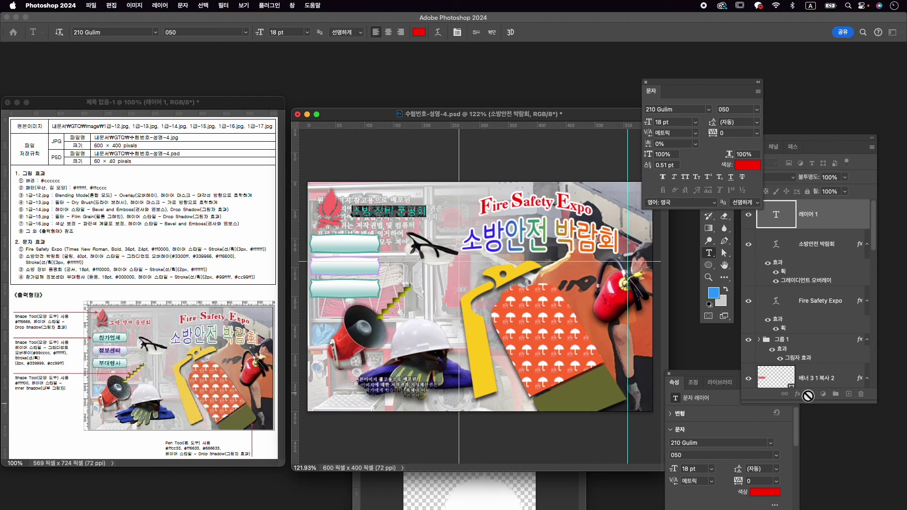
click(492, 32)
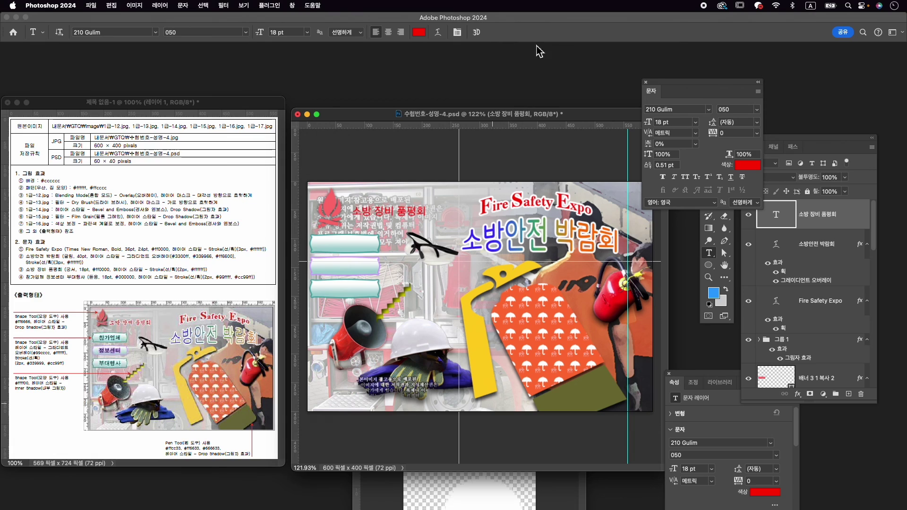
Add a 2 px white outside stroke to the "소방 장비 품평회" text.
click(797, 393)
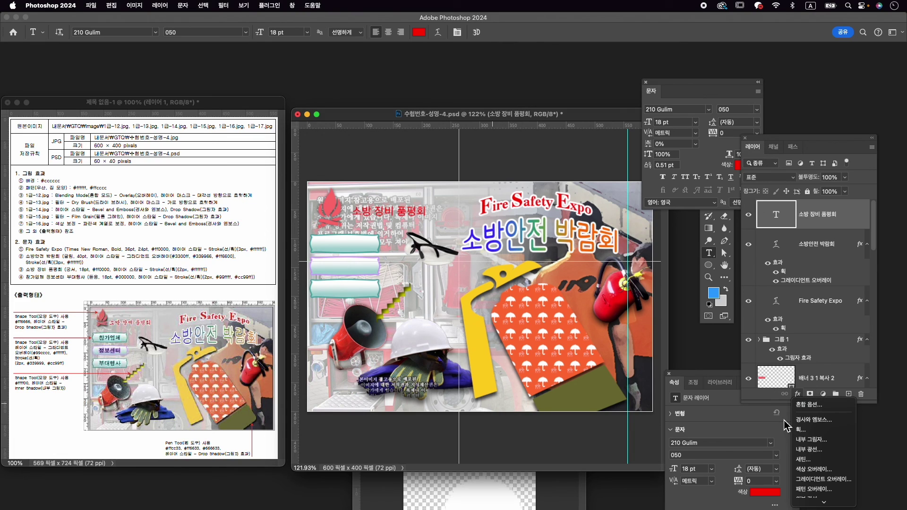
click(800, 429)
text(2)
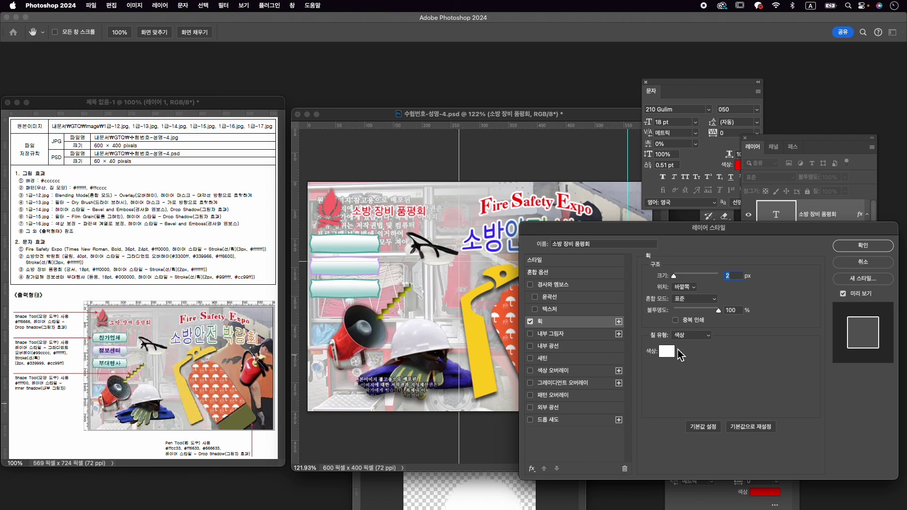
click(673, 352)
click(704, 345)
click(862, 245)
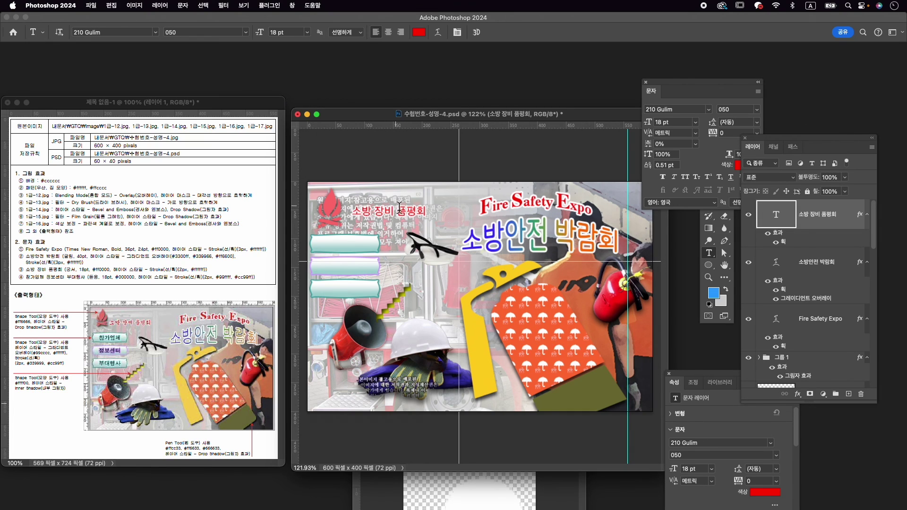
Move the "소방 장비 품평회" text slightly toward the red flame and a little lower.
key(super+t)
drag(405, 210, 400, 216)
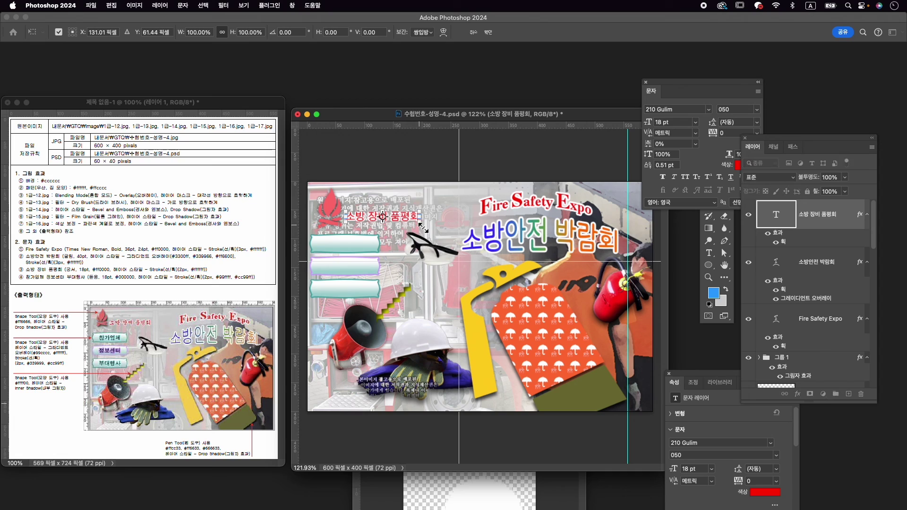
key(Return)
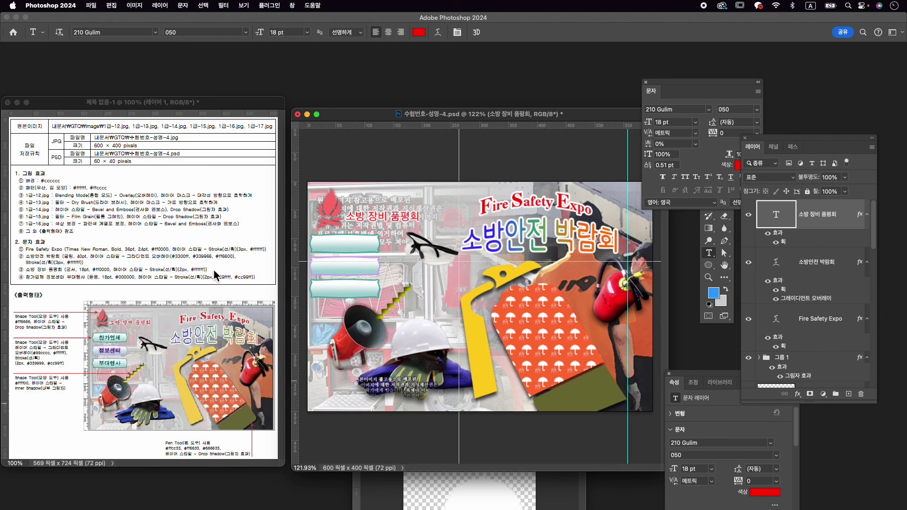
Add a text layer reading "참가업체" on the uppermost banner shape and select all of its text.
click(319, 245)
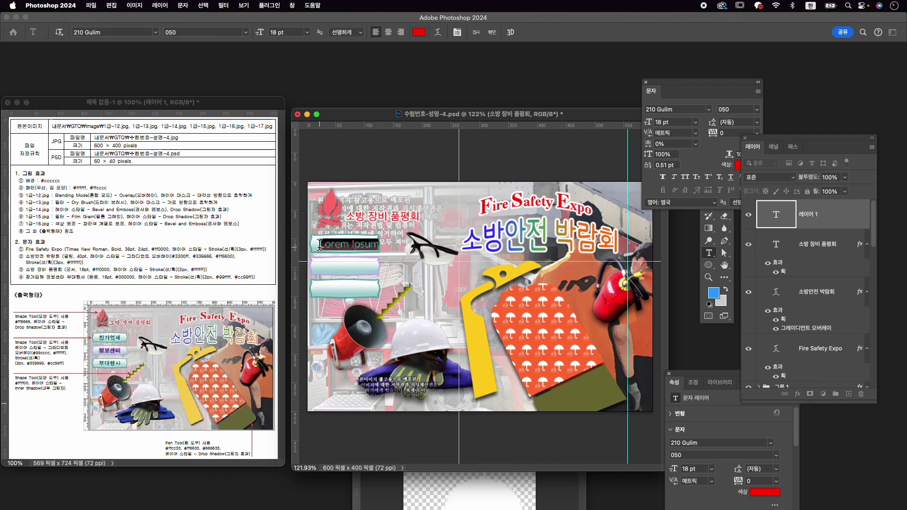
text(ㅊ)
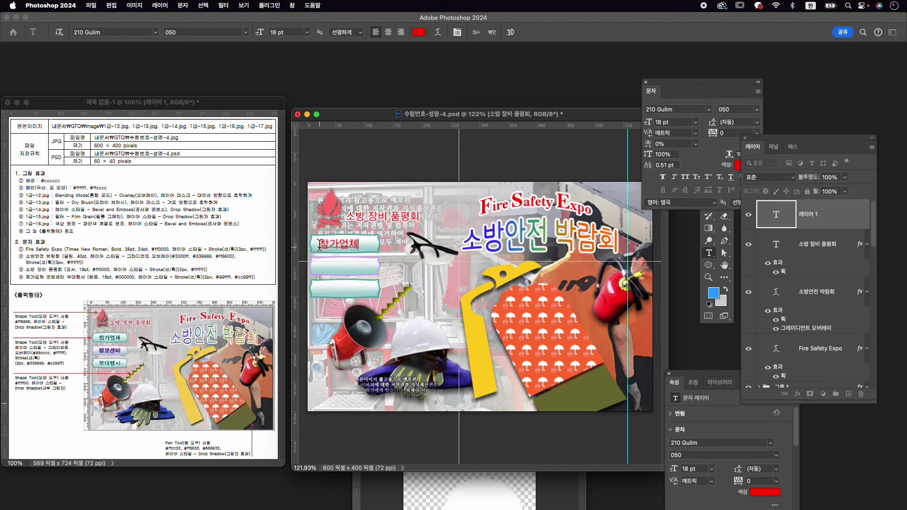
key(super+a)
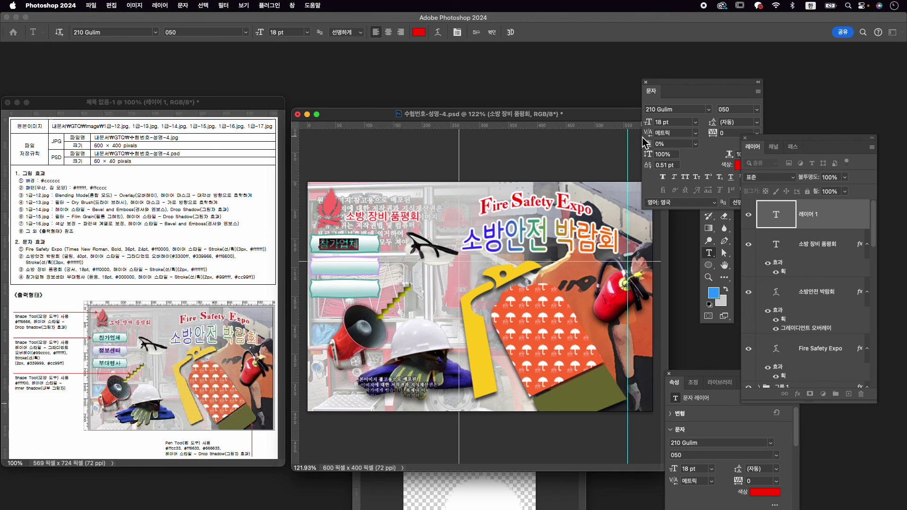
Change the font of the "참가업체" text to KoPubWorldDotum_Pro Medium by searching the fonts for "dotu".
click(681, 108)
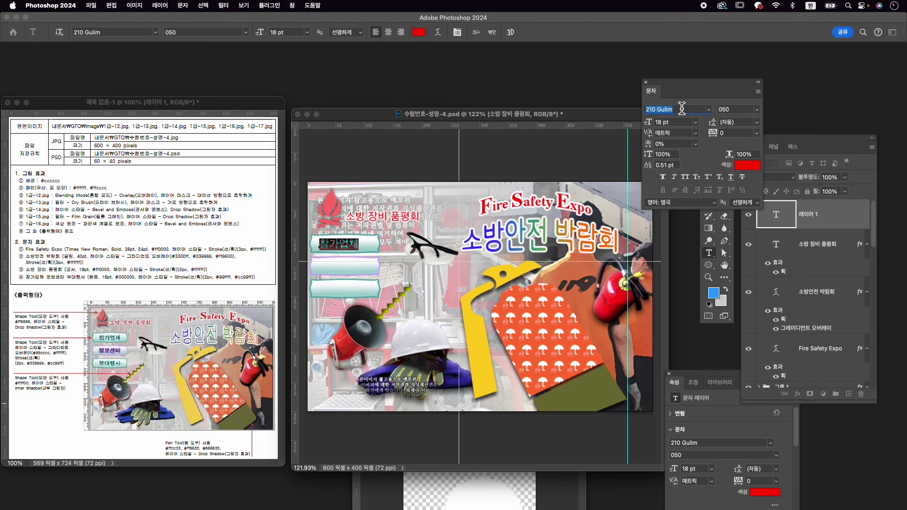
key(Caps_Lock)
text(g)
key(BackSpace)
text(dotu)
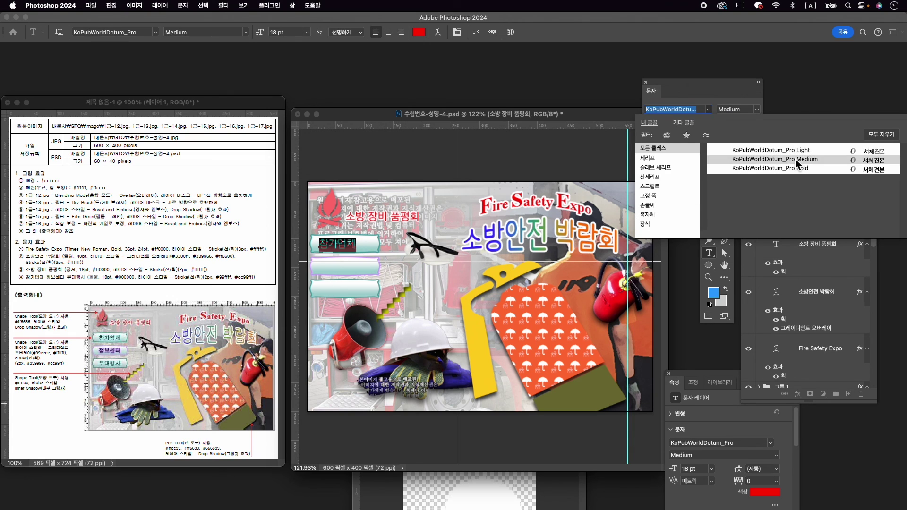
click(795, 159)
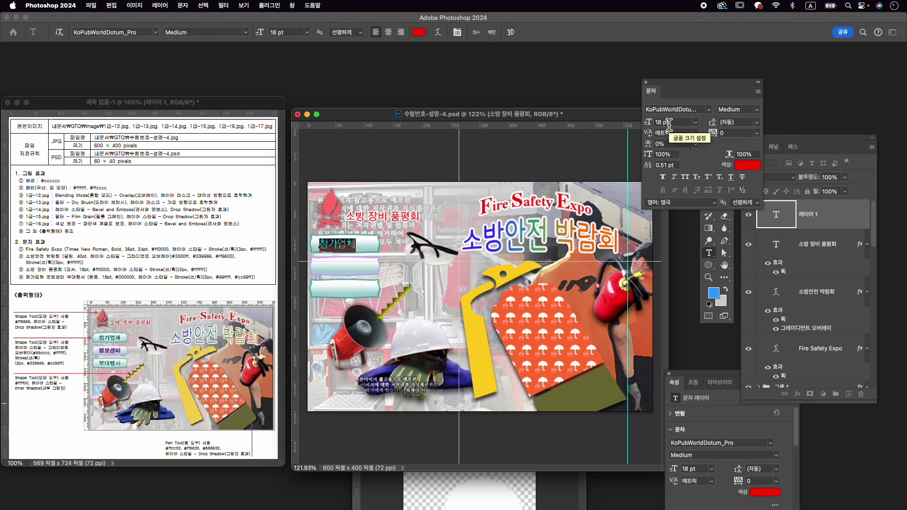
Set the "참가업체" text color to black and finish editing the text.
click(739, 165)
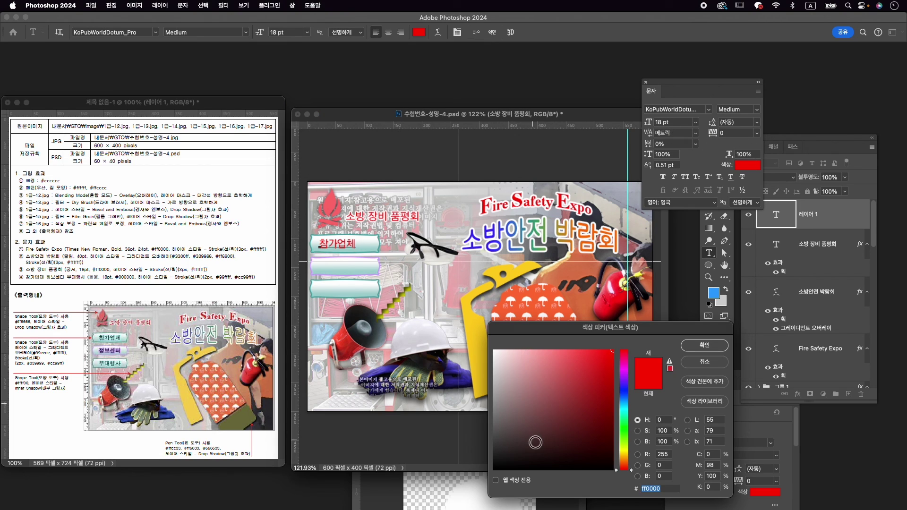
drag(536, 443, 541, 507)
click(703, 346)
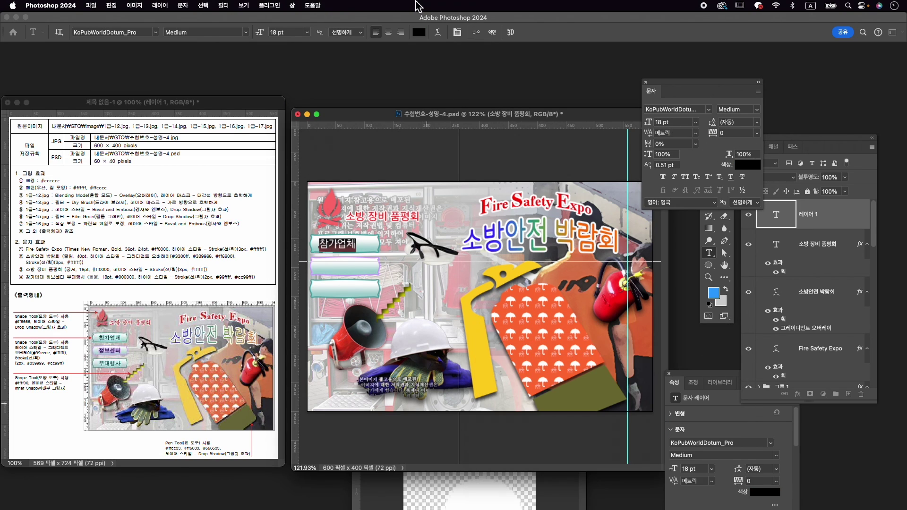
click(491, 32)
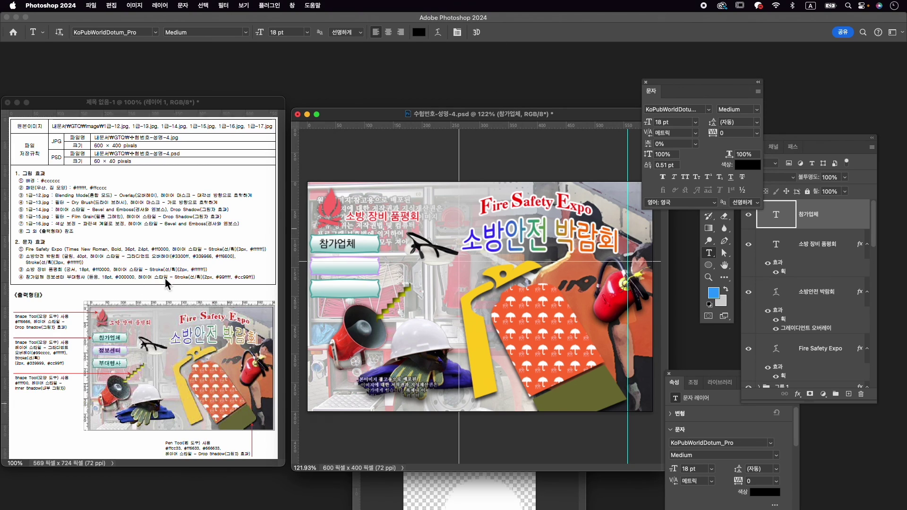
Add a 2 px outside stroke in color #99ffff to the "참가업체" text.
click(798, 394)
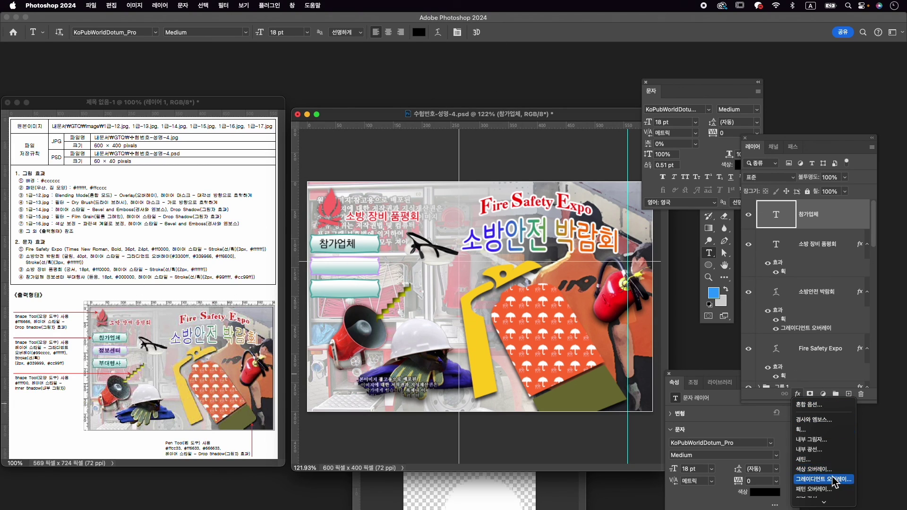
click(801, 429)
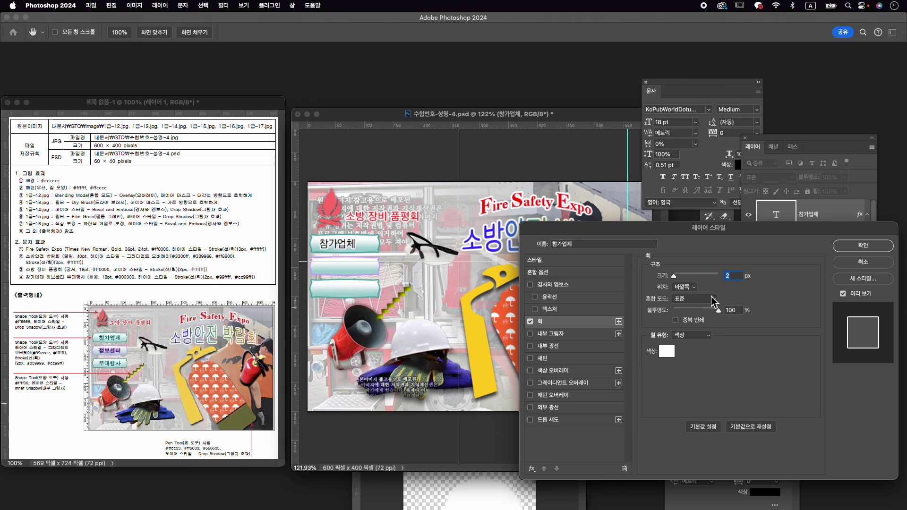
click(668, 351)
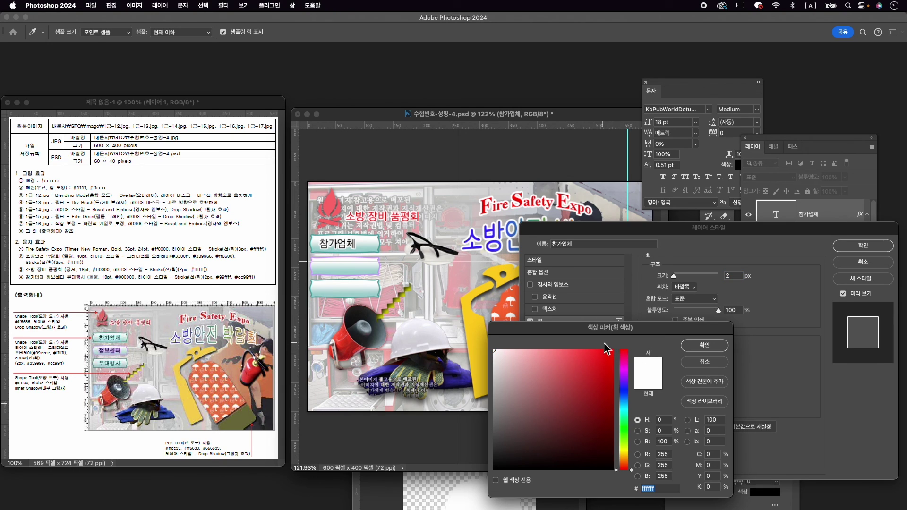
text(99ffff)
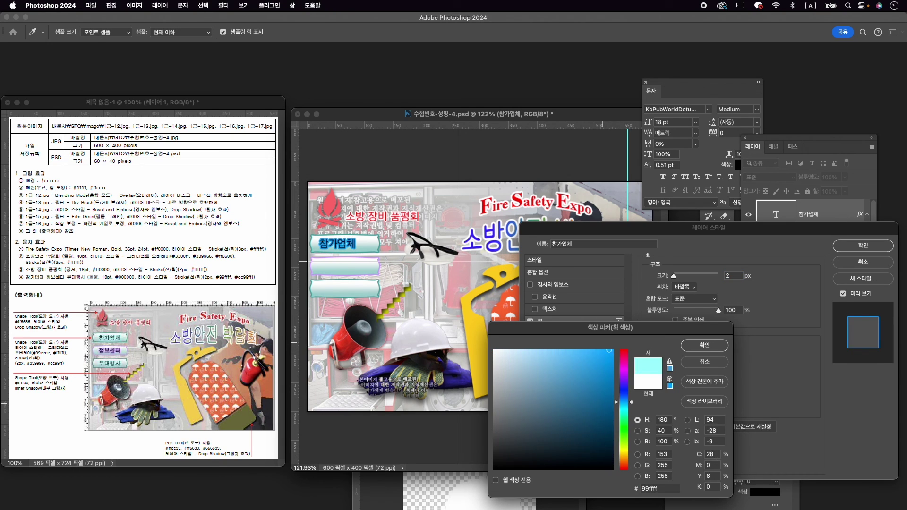
key(Return)
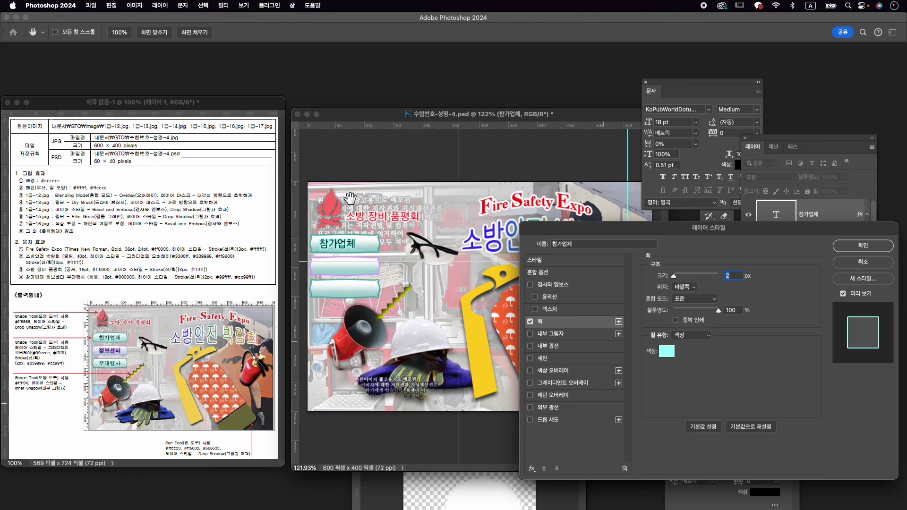
click(877, 243)
Center the "참가업체" text within the uppermost banner shape.
key(super+t)
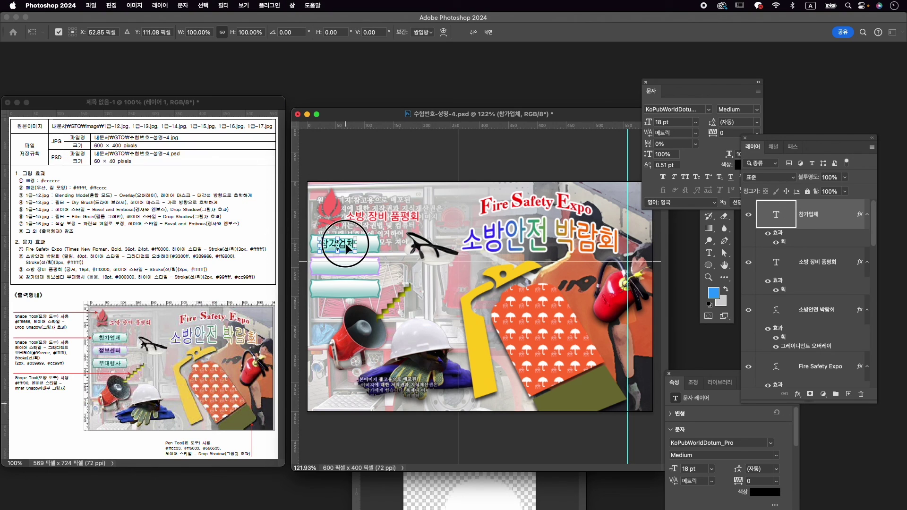
drag(344, 243, 352, 241)
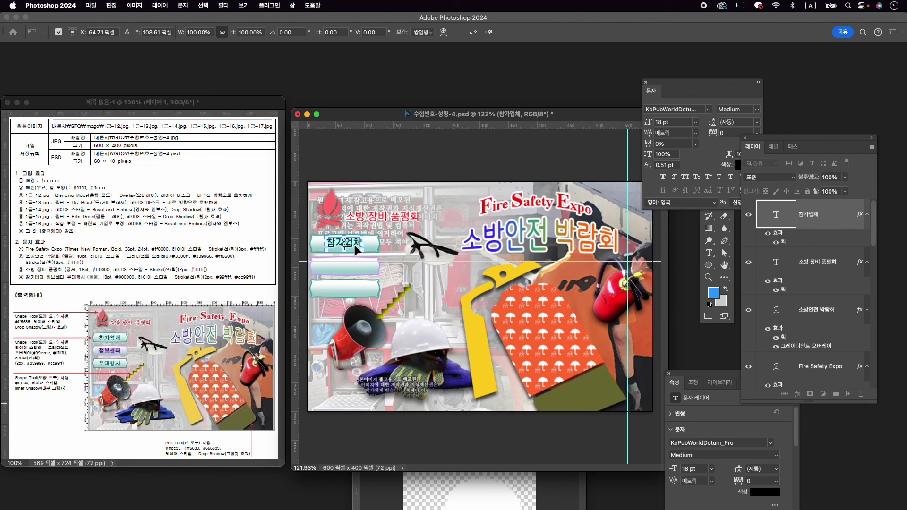
key(Down)
key(Down)
key(Down)
key(Right)
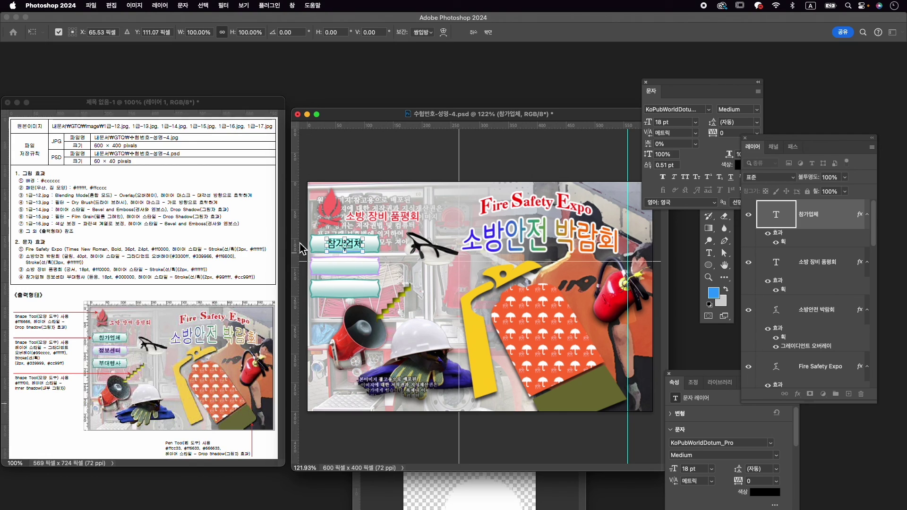
key(Return)
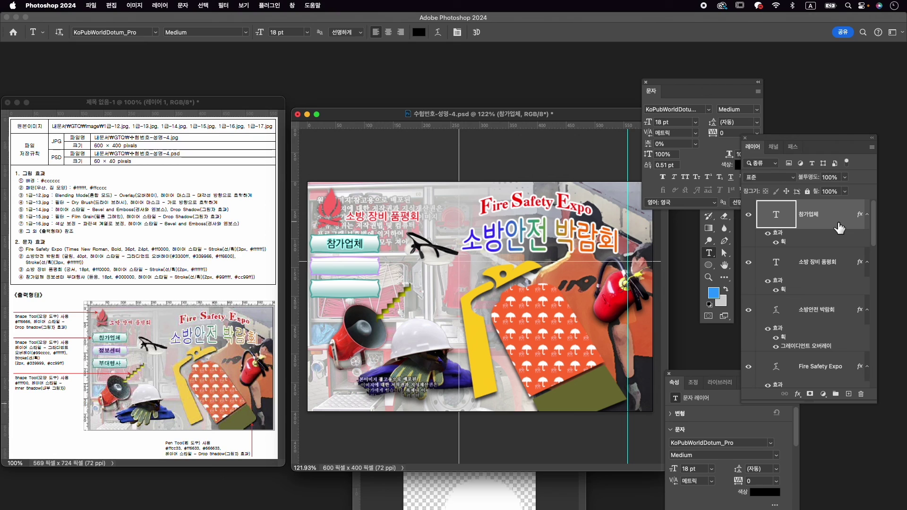
Duplicate the "참가업체" text layer twice and move the topmost copy straight down onto the lowest banner.
key(super+j)
key(super+j)
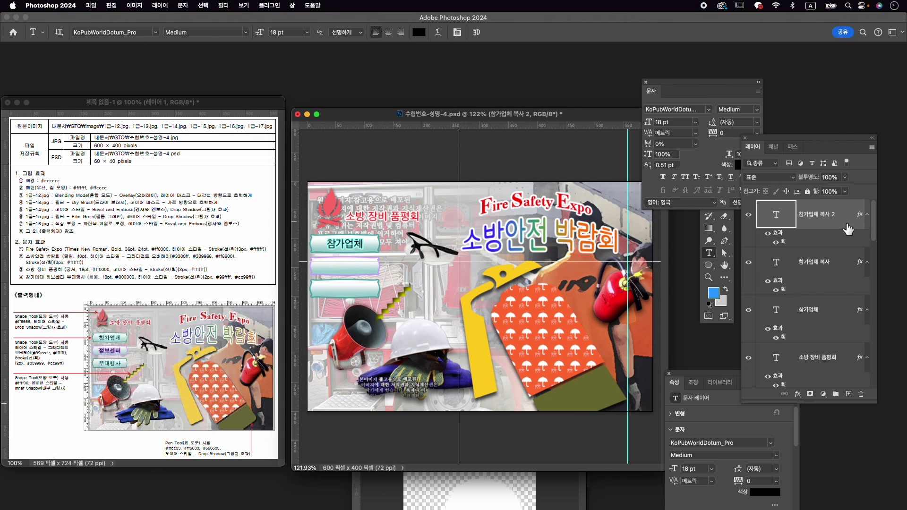
key(super+t)
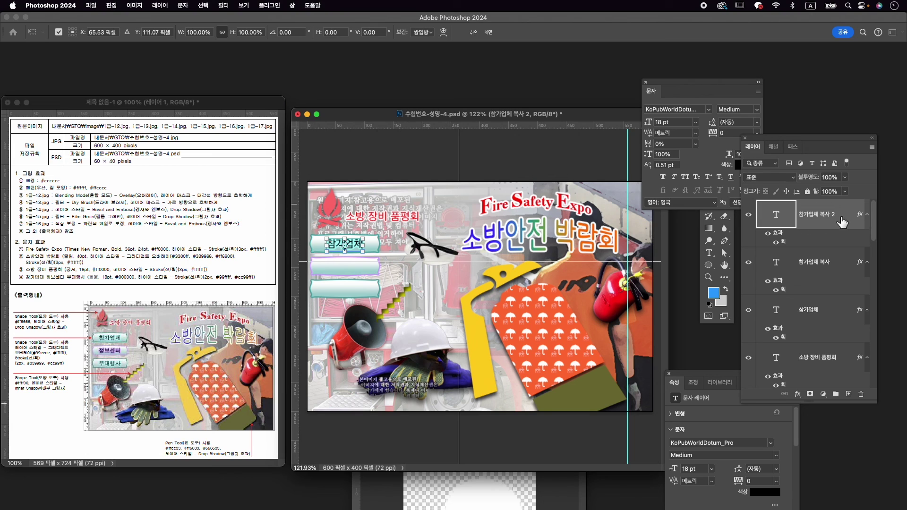
drag(355, 245, 354, 288)
key(Return)
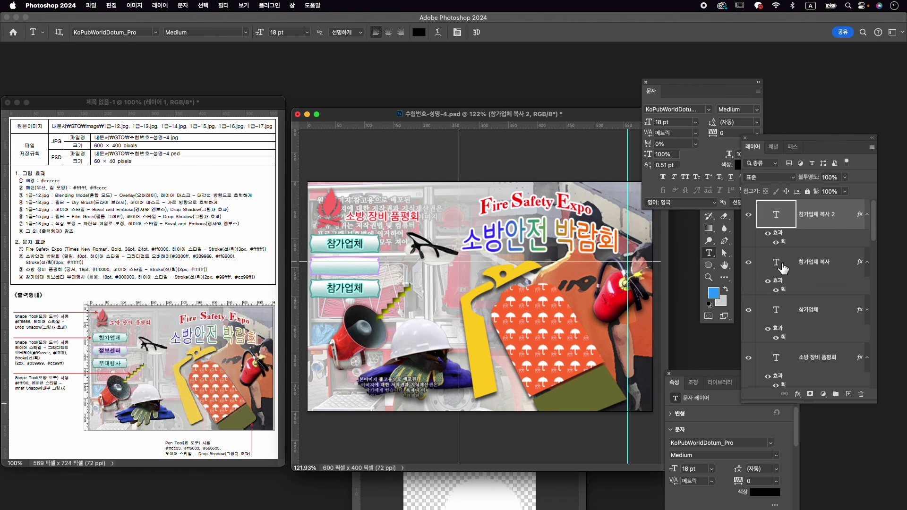
Move the other "참가업체" copy straight down onto the middle banner.
click(831, 263)
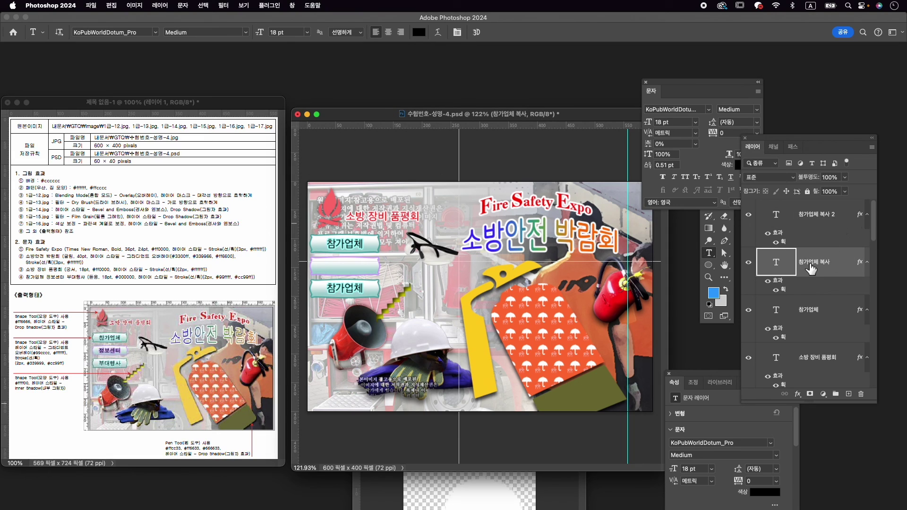
key(ctrl+t)
drag(357, 245, 355, 266)
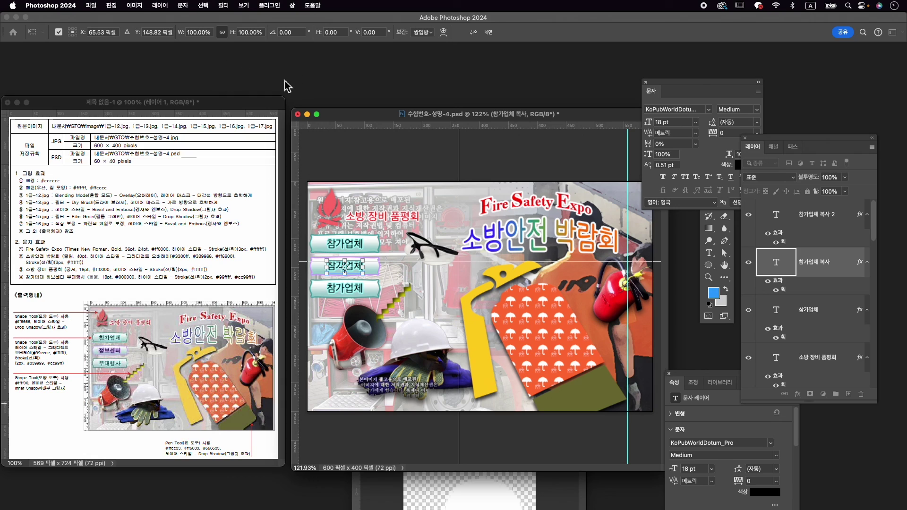
key(Return)
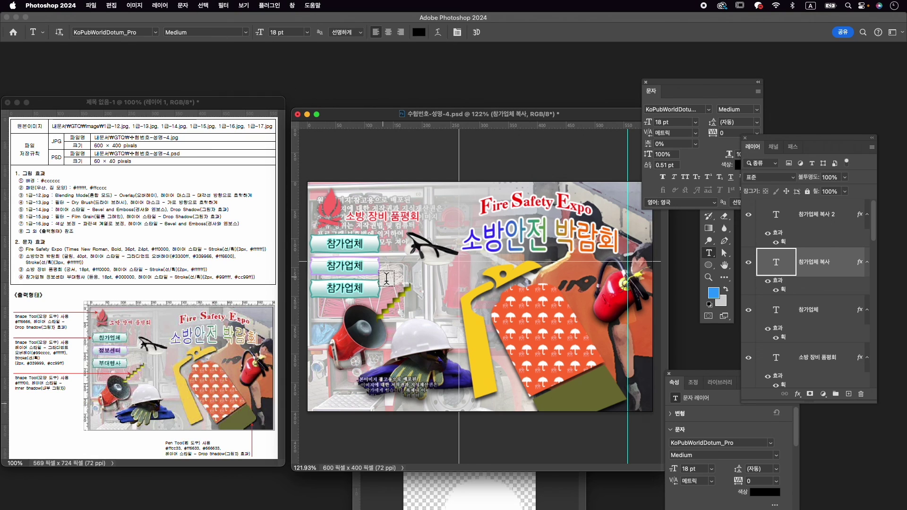
Replace the text on the middle banner with "정보센터".
click(350, 267)
key(super+a)
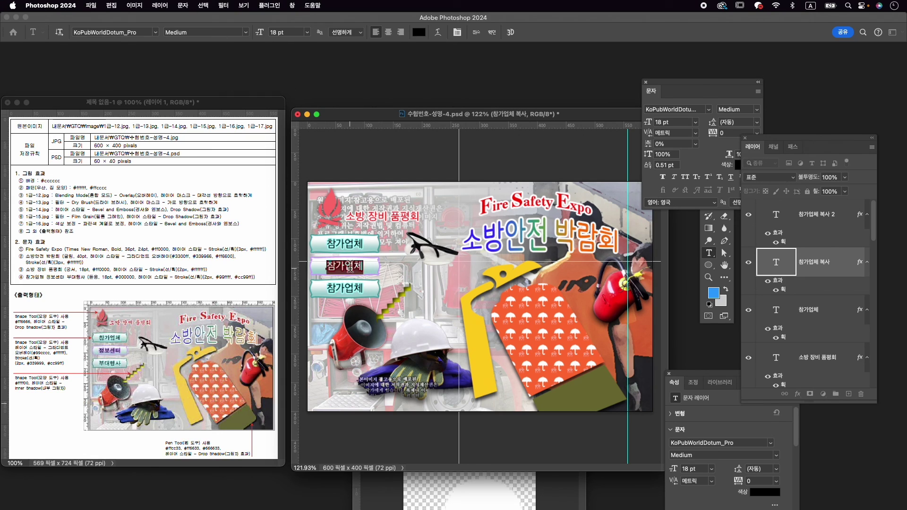
text(wj)
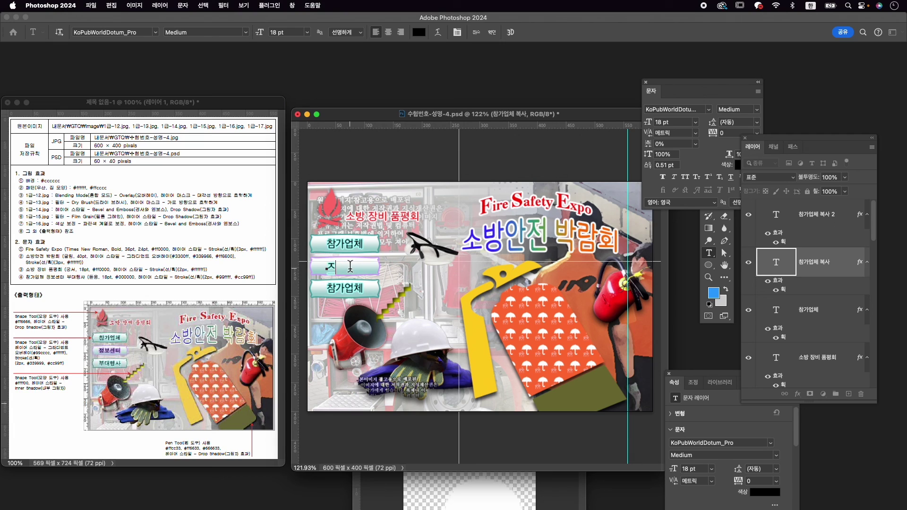
text(정보센터)
key(super)
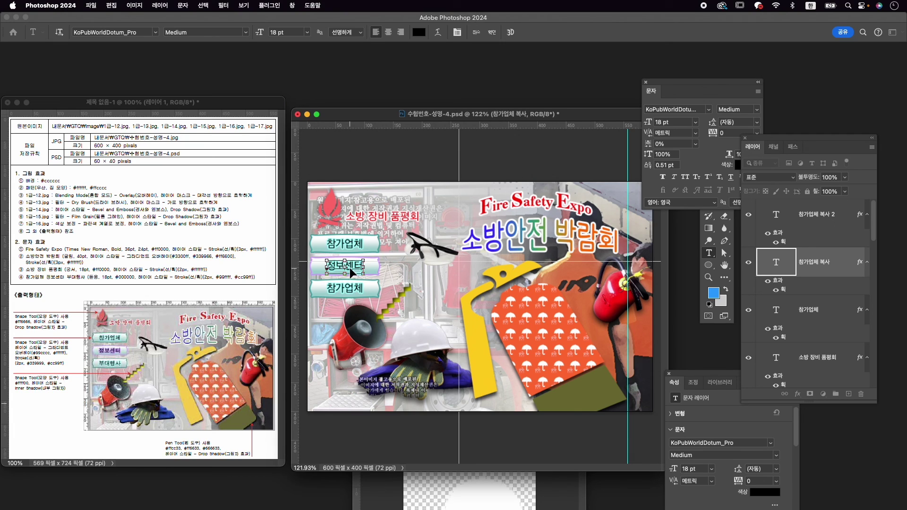
key(super+Return)
Replace the text on the lowest banner with "부대행사".
click(343, 289)
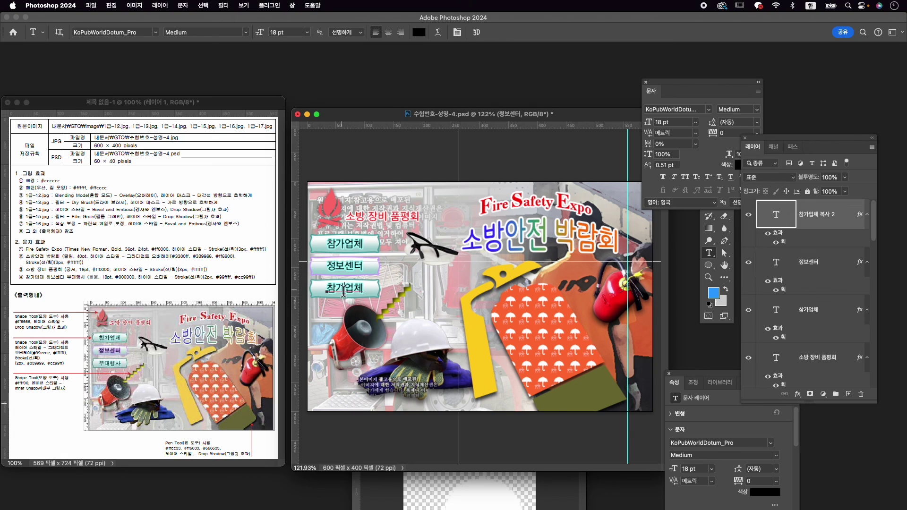
key(super+a)
text(부대행)
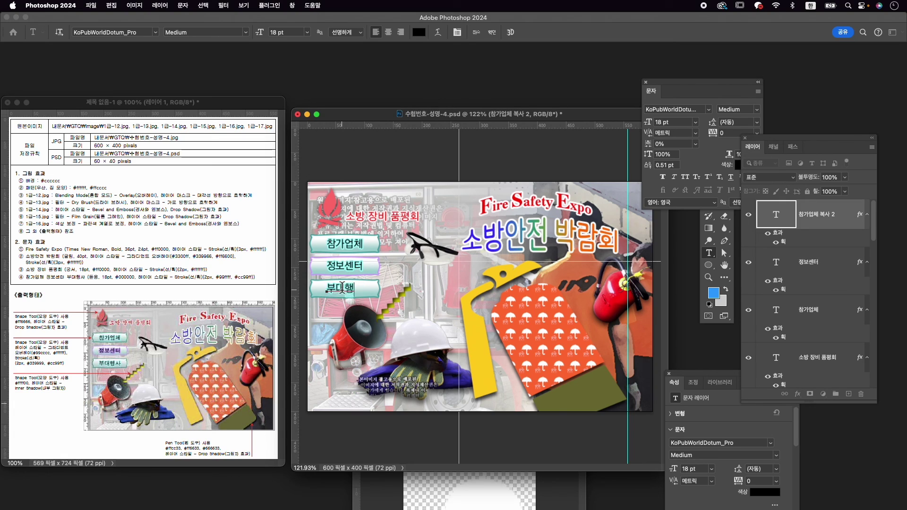
text(사)
click(491, 32)
Change the stroke color of the "정보센터" text layer to #cc99ff.
click(834, 270)
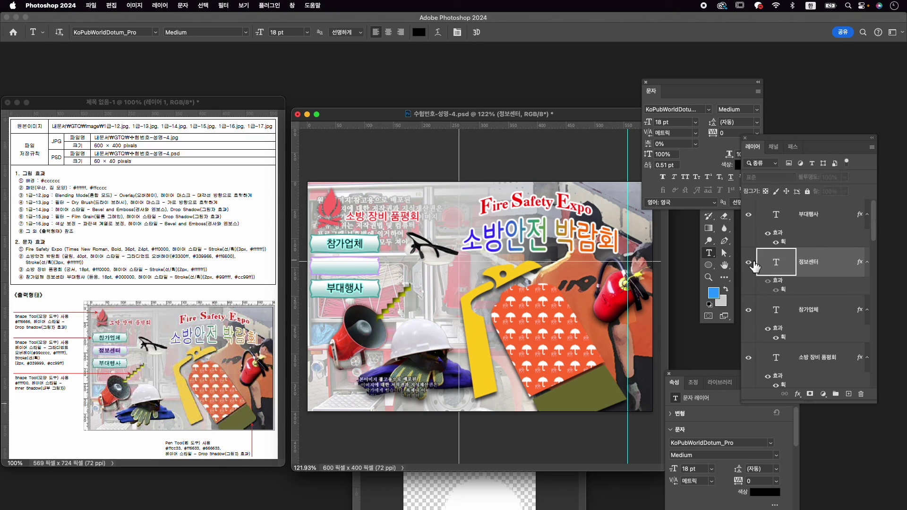
double_click(783, 289)
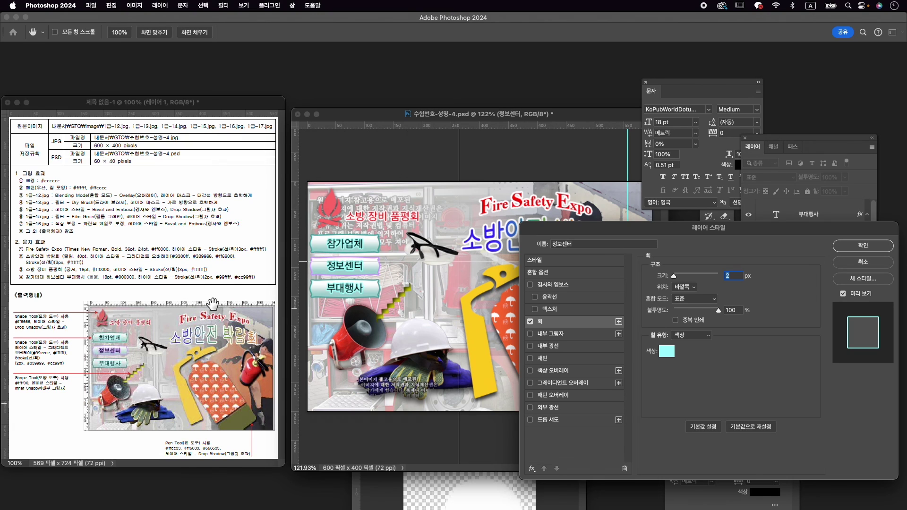
click(667, 351)
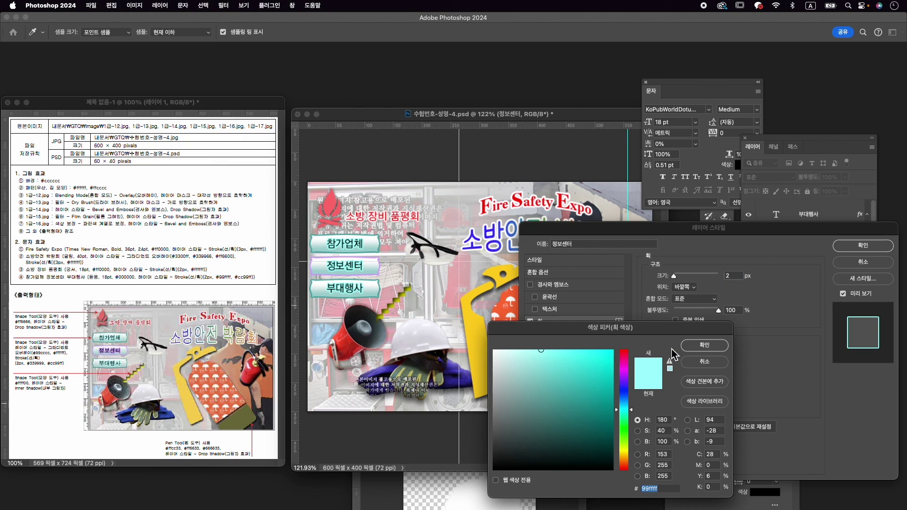
text(cc99)
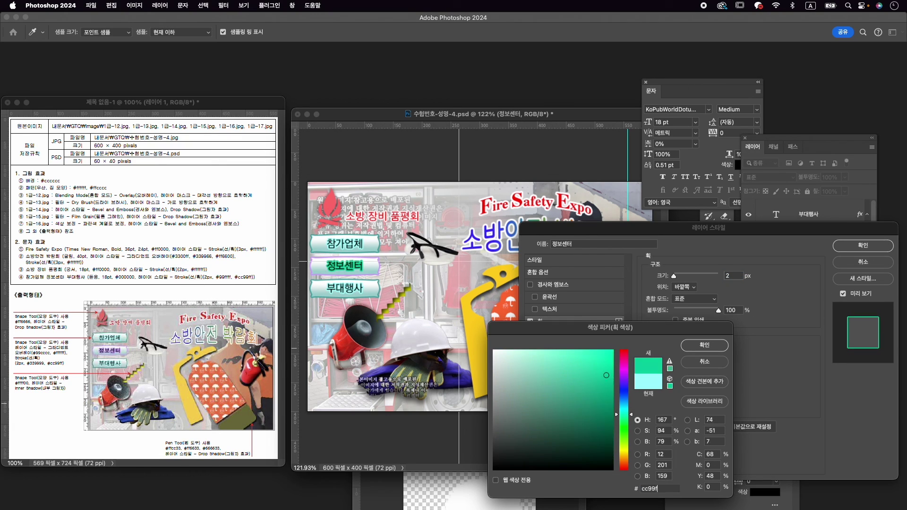
text(ff)
key(Return)
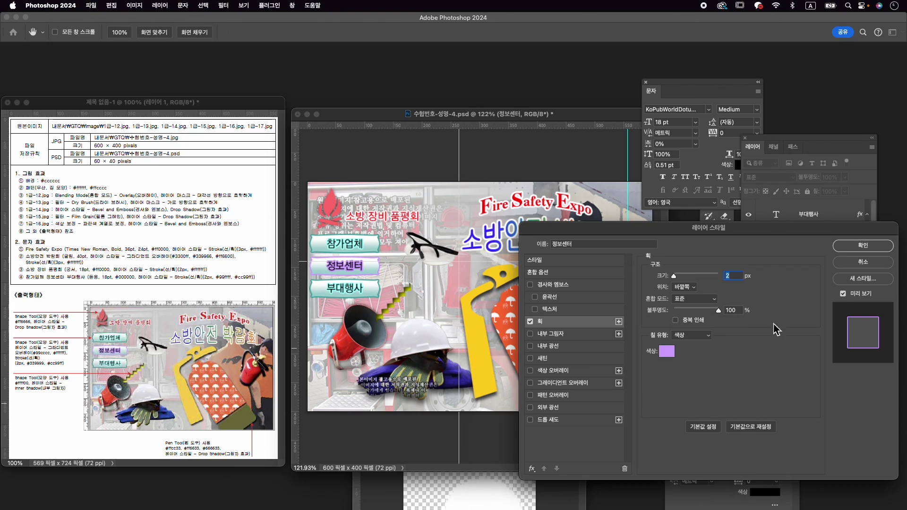
click(869, 245)
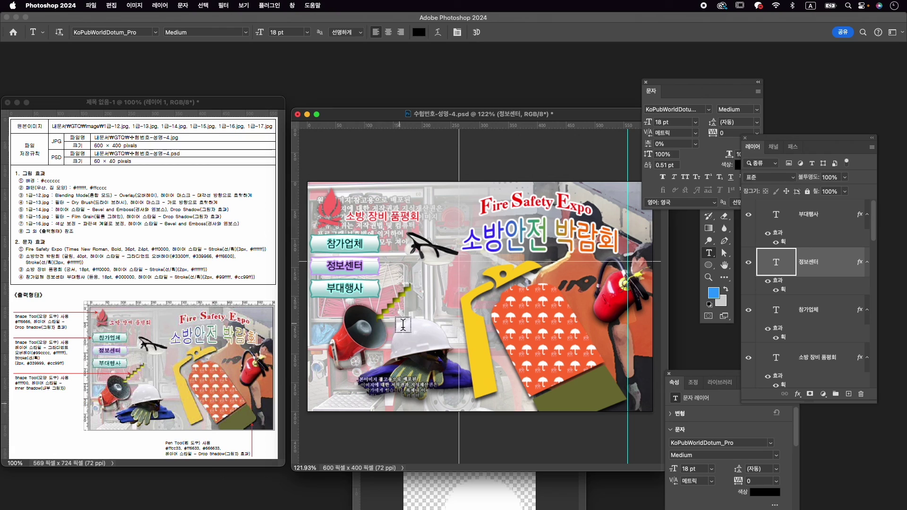
Nudge the safety glasses layer 1-17 about 12 pixels down and 1 pixel right.
key(v)
click(430, 258)
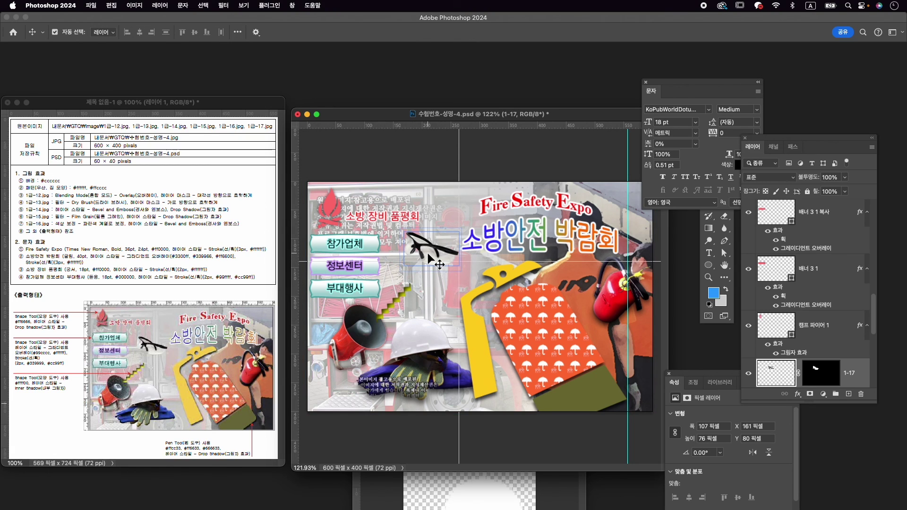
key(Down)
key(Down)
key(Down)
key(Down)
key(Down)
key(Down)
key(Down)
key(Down)
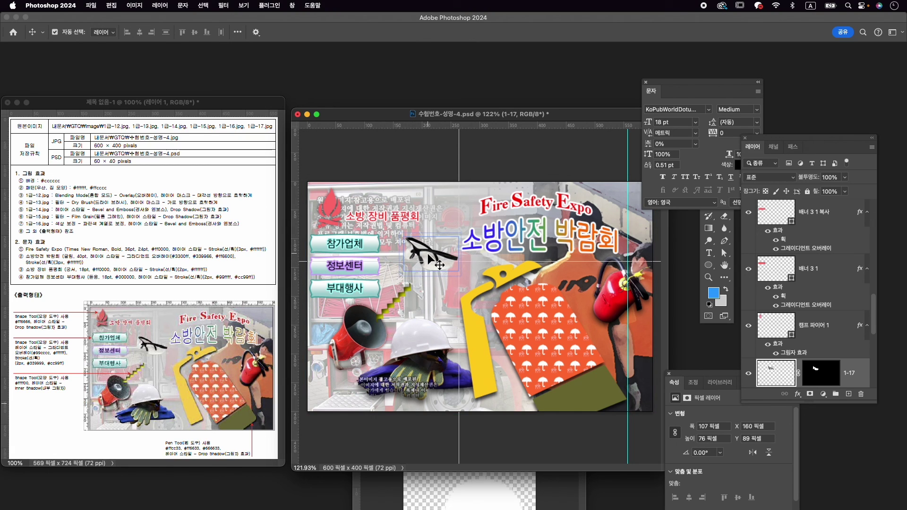
key(Down)
key(Down)
key(Right)
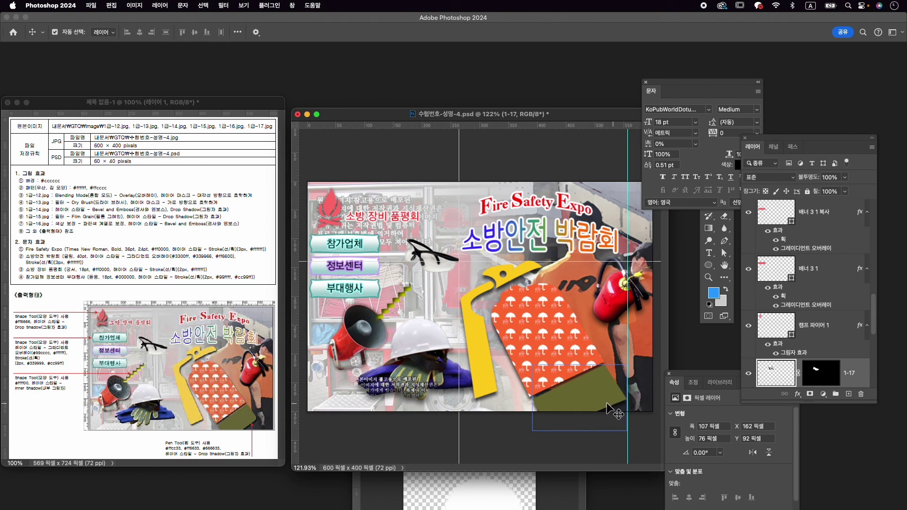
Convert the two lower corner points of the olive sleeve shape (모양 4) to smooth points so its bottom edge curves.
click(627, 405)
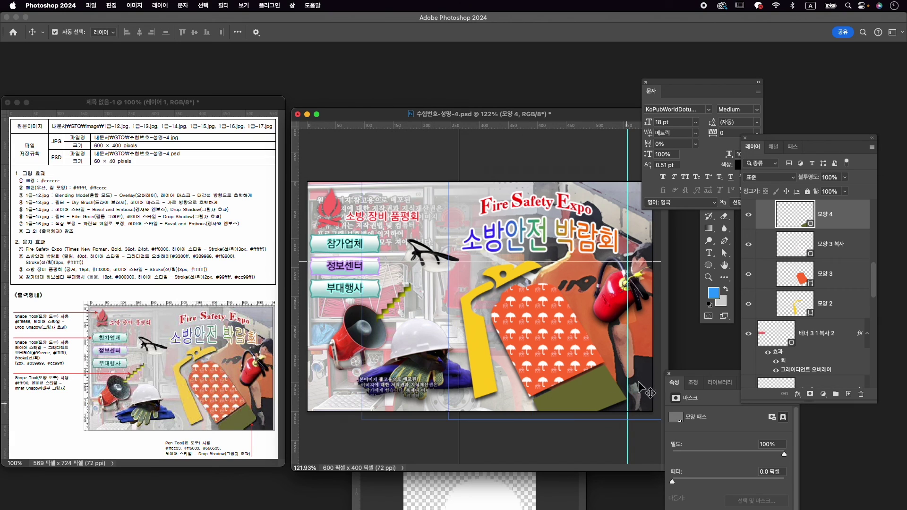
key(a)
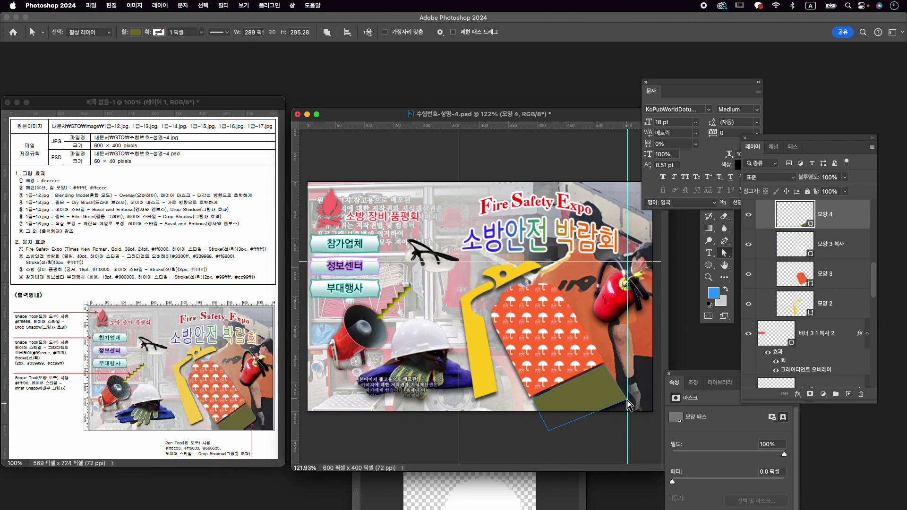
click(627, 400)
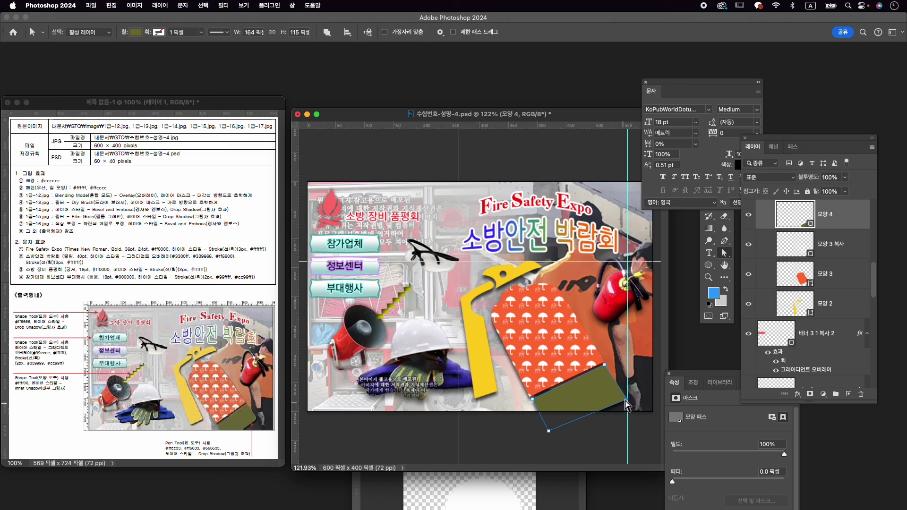
click(724, 241)
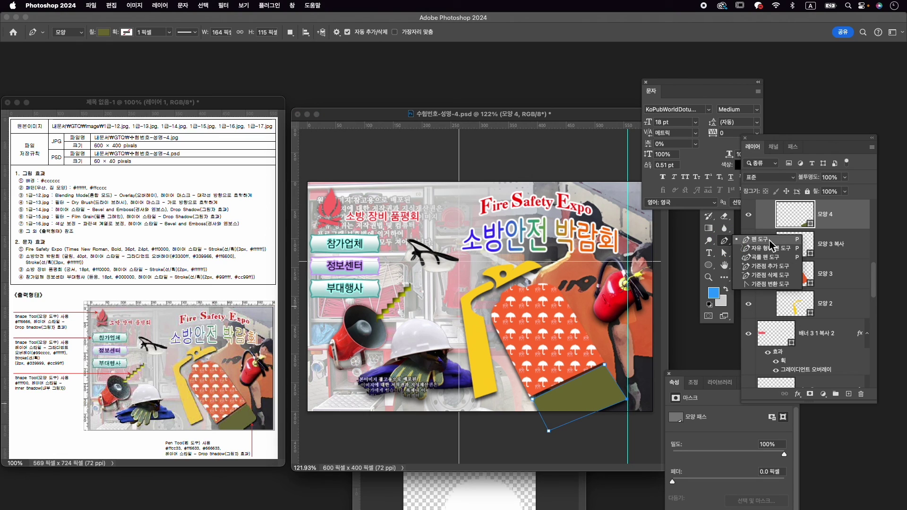
click(771, 284)
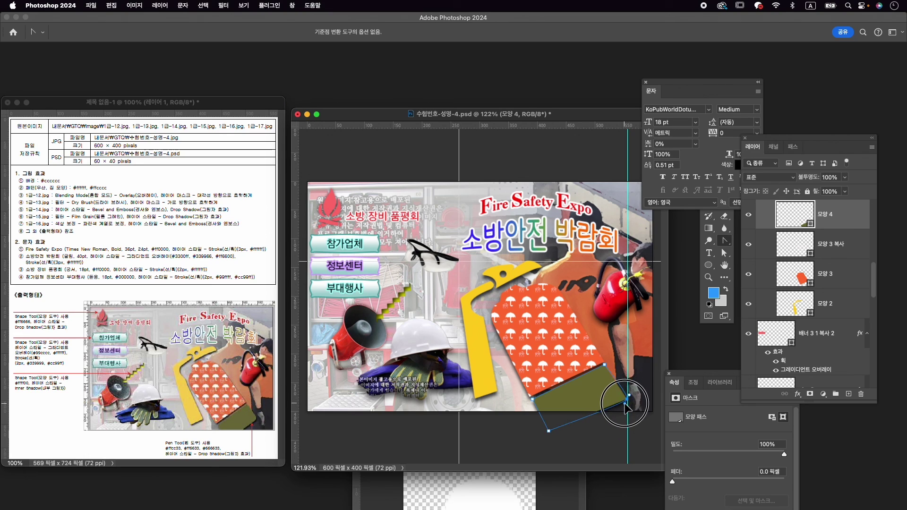
drag(624, 403, 624, 404)
drag(548, 430, 547, 426)
key(a)
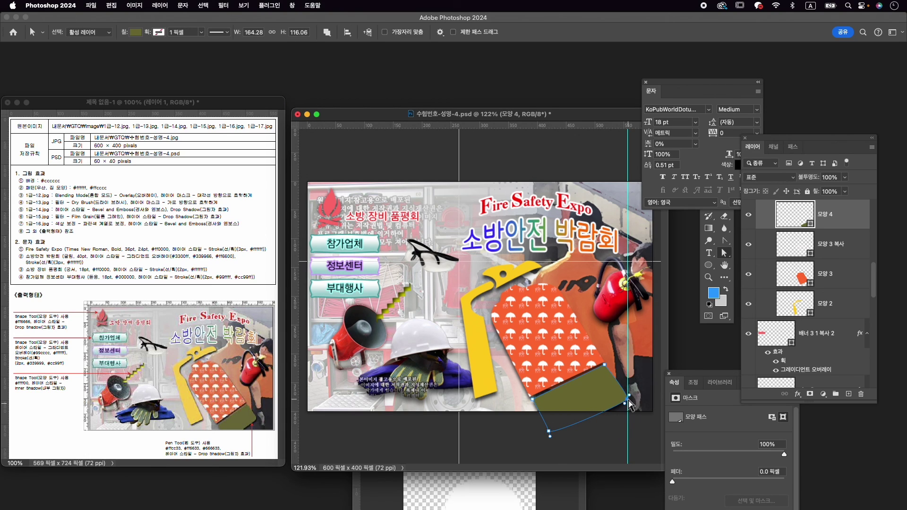
Nudge the olive shape's lower-right anchor point a few pixels left and slightly down to narrow that corner.
drag(629, 395, 618, 410)
key(super+z)
click(726, 254)
key(Left)
key(Left)
key(Left)
key(Left)
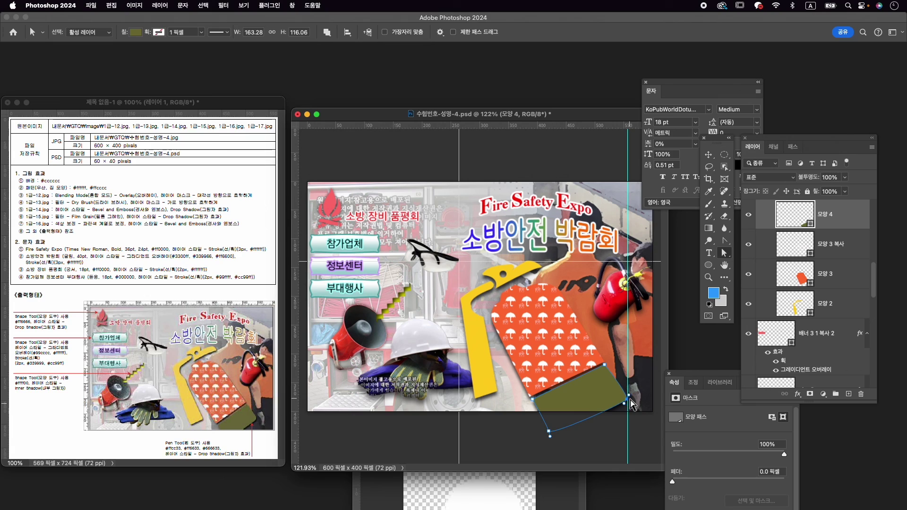
key(Down)
key(Down)
click(638, 388)
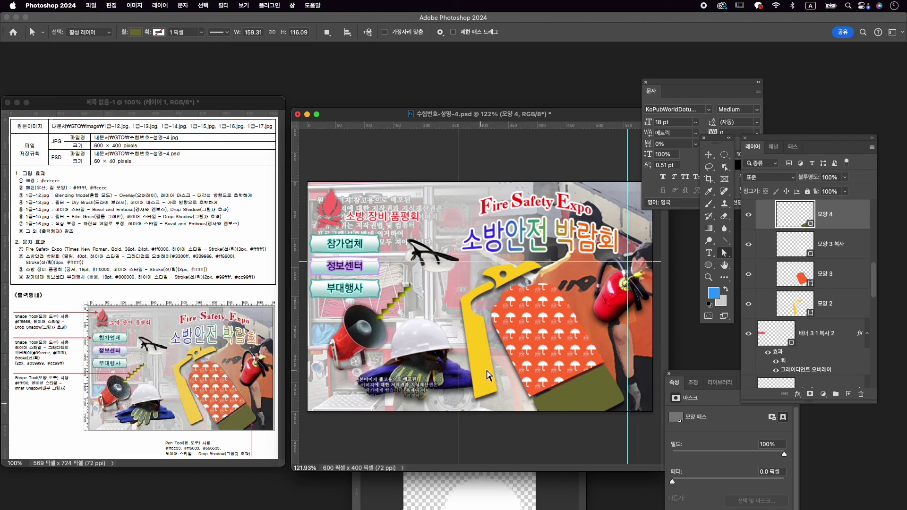
Move the bottom end points of the yellow handle shape (모양 2) right and slightly up to angle the handle.
click(841, 310)
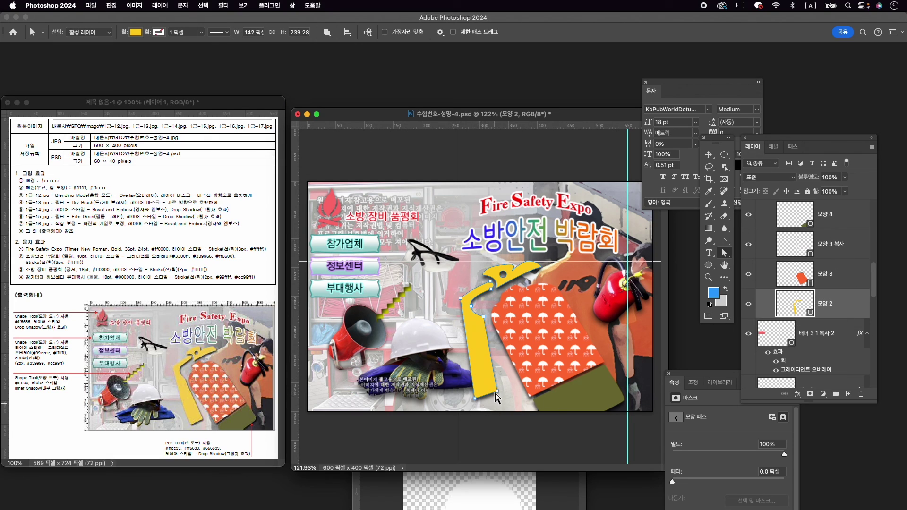
mouse_move(475, 399)
mouse_down()
mouse_move(510, 389)
mouse_move(489, 395)
mouse_up()
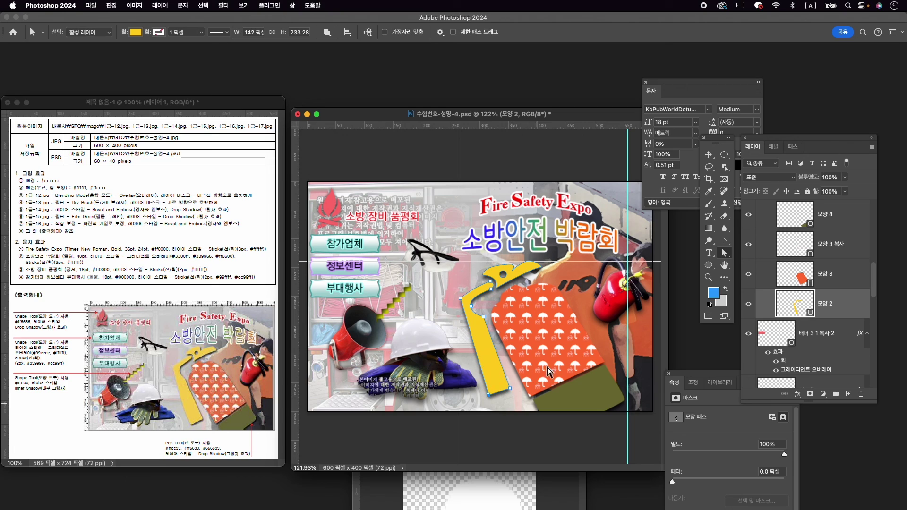
click(517, 425)
Save the poster PSD and close the untitled umbrella pattern document without saving it.
click(91, 6)
click(136, 100)
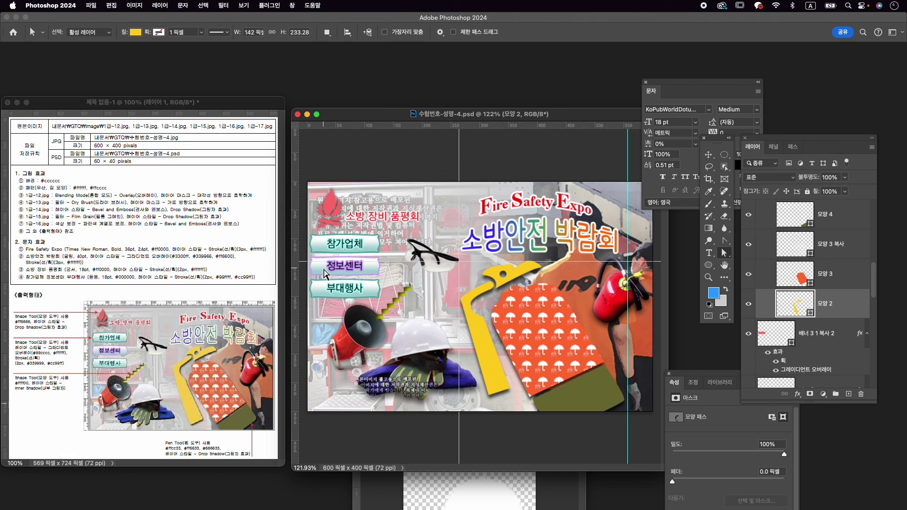
click(373, 503)
click(359, 407)
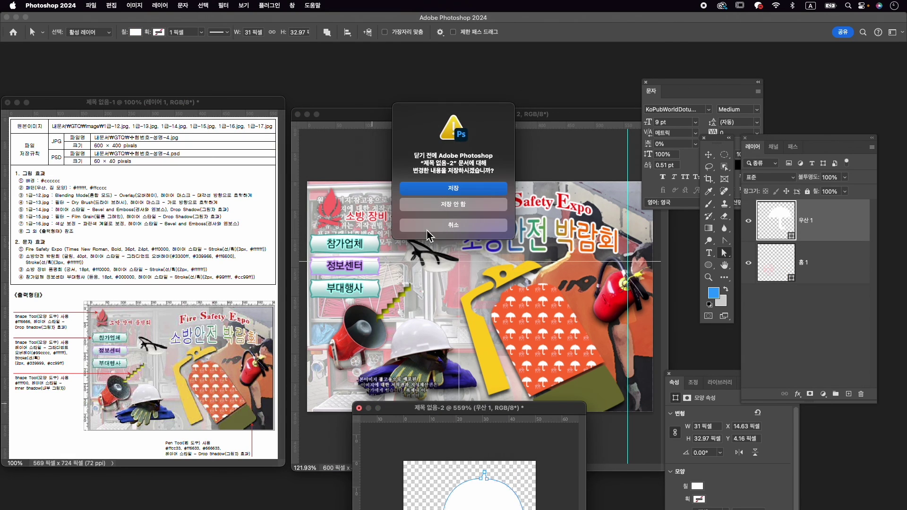
click(439, 204)
Clear all guides from the poster document.
click(243, 5)
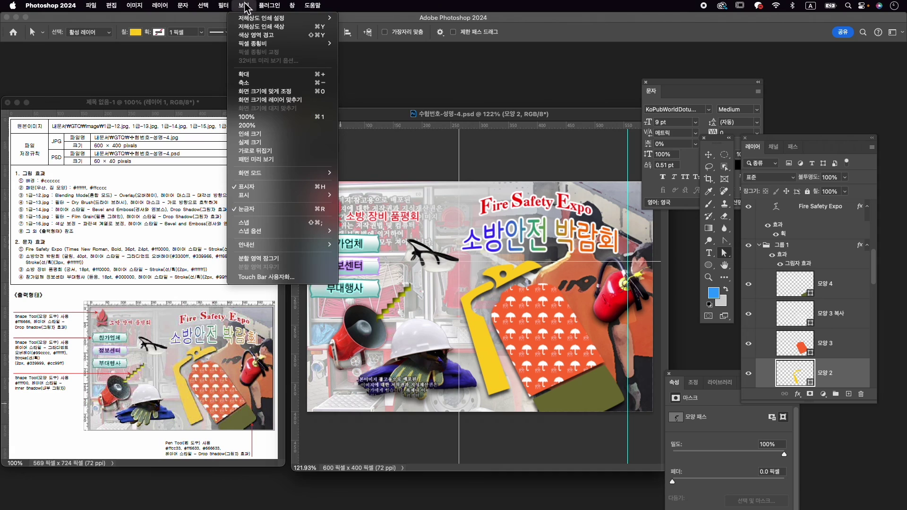
mouse_move(316, 244)
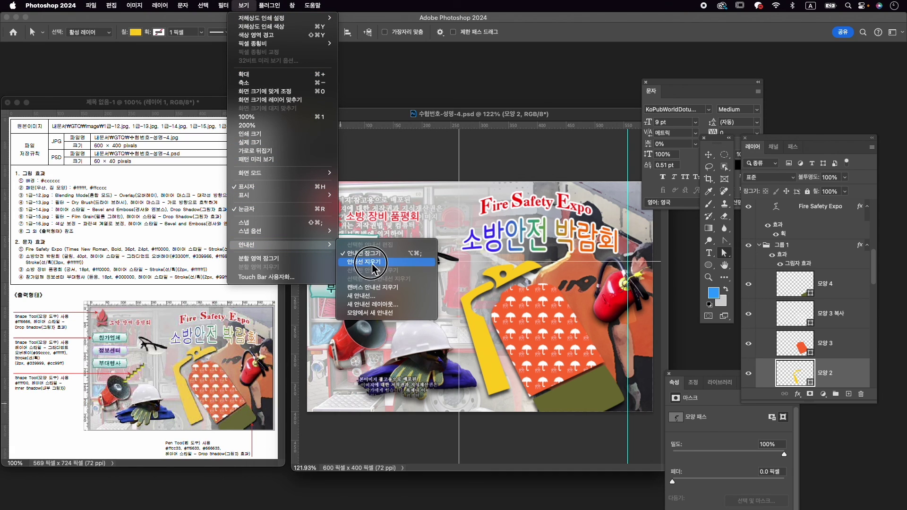
click(370, 263)
Save a copy of the poster as 수험번호-성명-4.jpg in the GTQ folder.
click(91, 5)
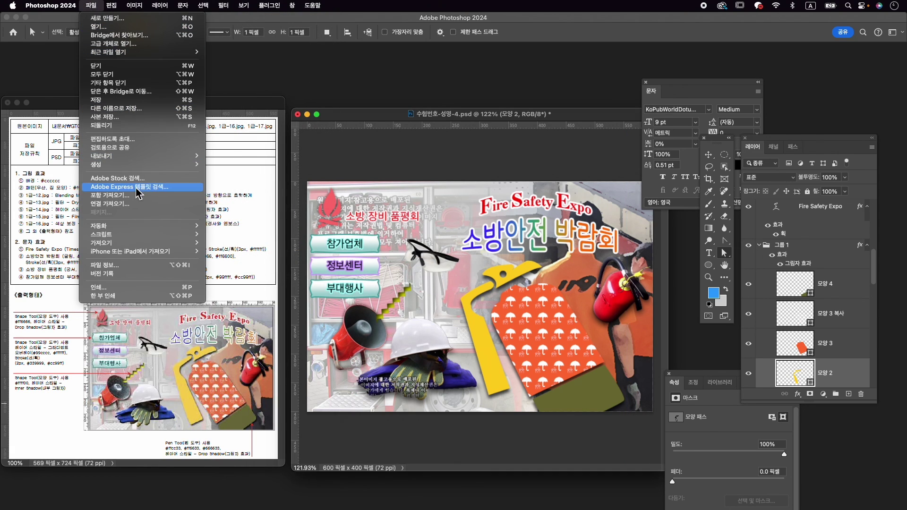
mouse_move(147, 156)
click(249, 157)
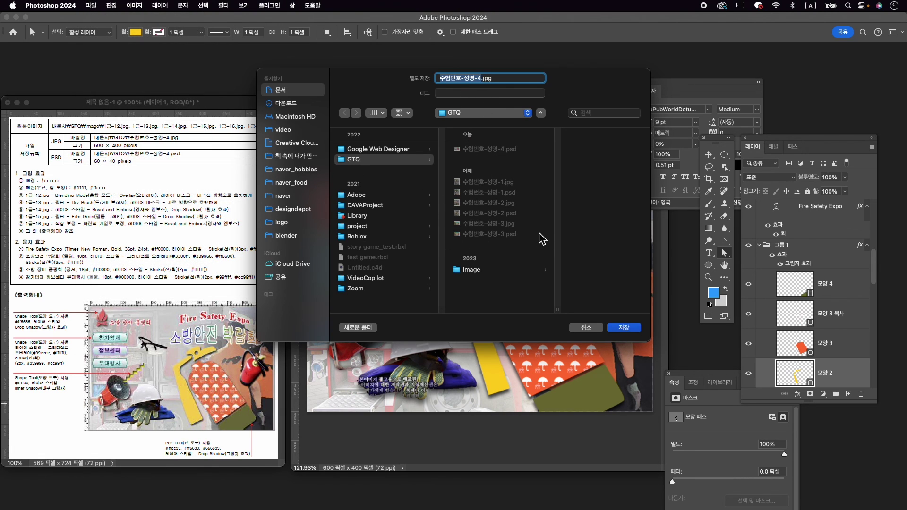
click(623, 327)
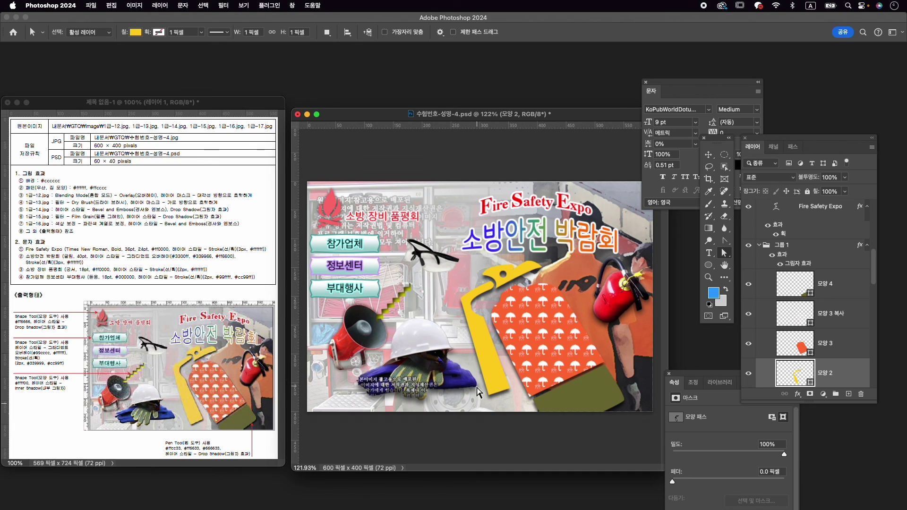
Scale the helmet and gloves layer 1-16 down proportionally to about 186 × 131 pixels, keeping its lower-left corner in place.
key(v)
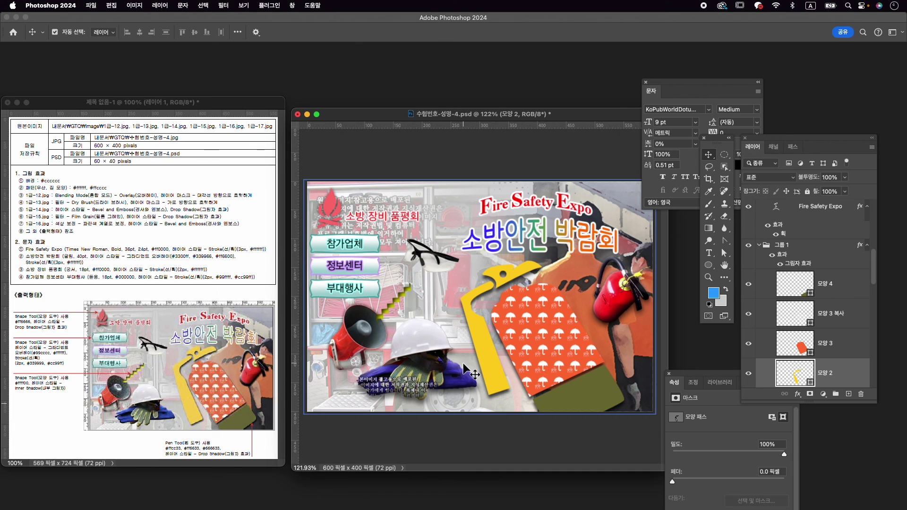
click(440, 376)
key(super+t)
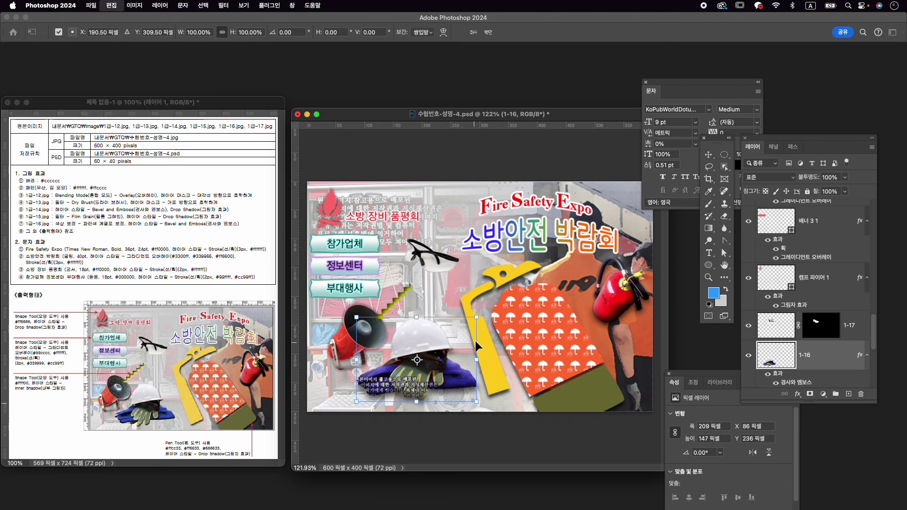
drag(481, 324, 466, 327)
key(Return)
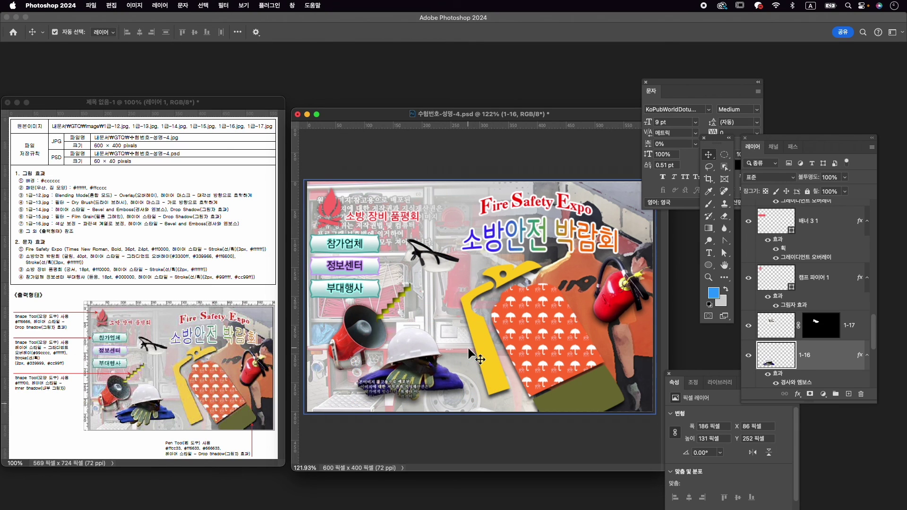
Export the adjusted poster as 수험번호-성명-4.jpg in the GTQ folder, replacing the existing file.
click(90, 5)
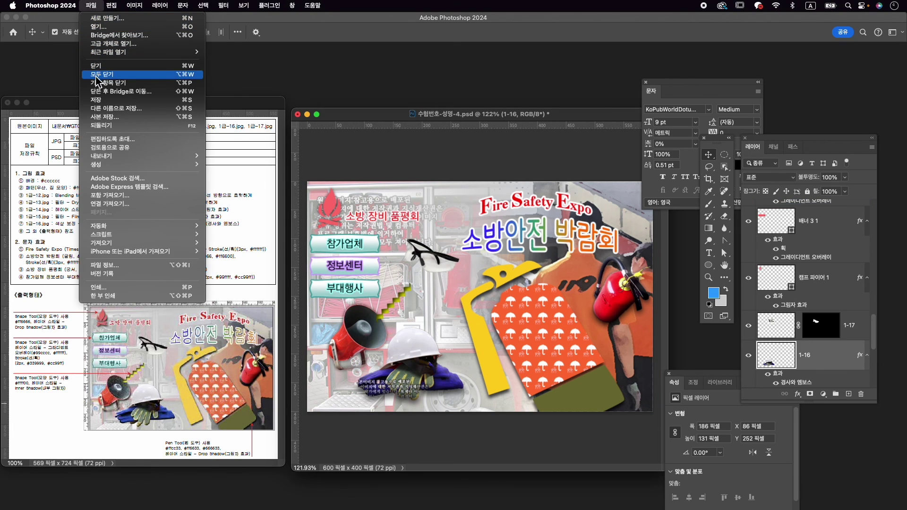
mouse_move(144, 157)
click(225, 155)
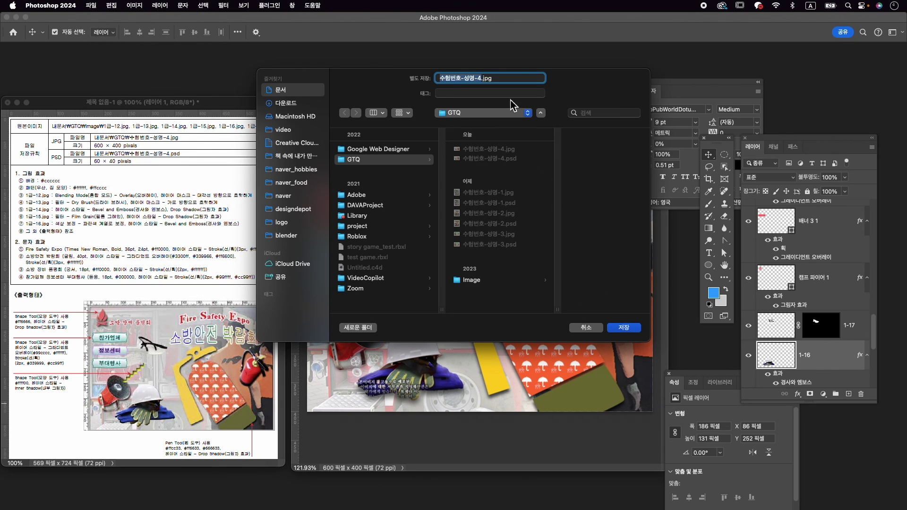
click(623, 328)
click(489, 250)
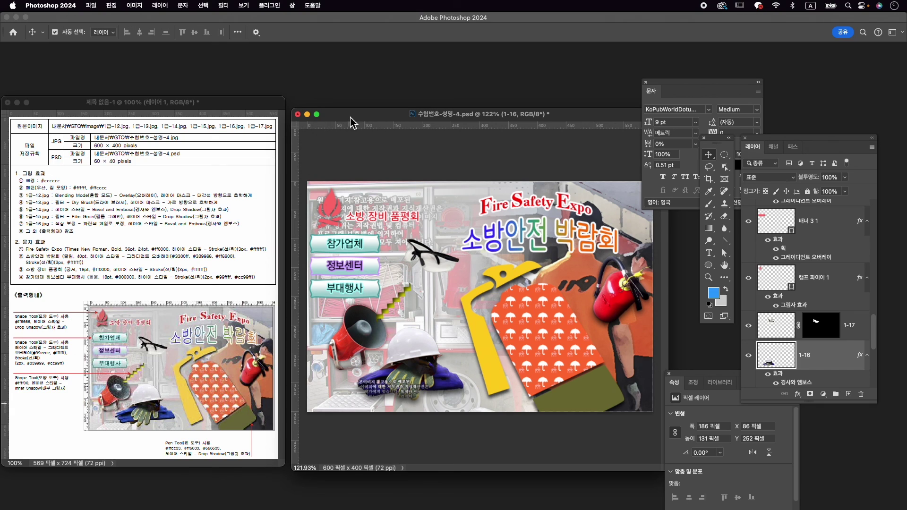
Resize the poster image to 60 × 40 pixels and save the PSD.
key(alt+super+i)
text(60)
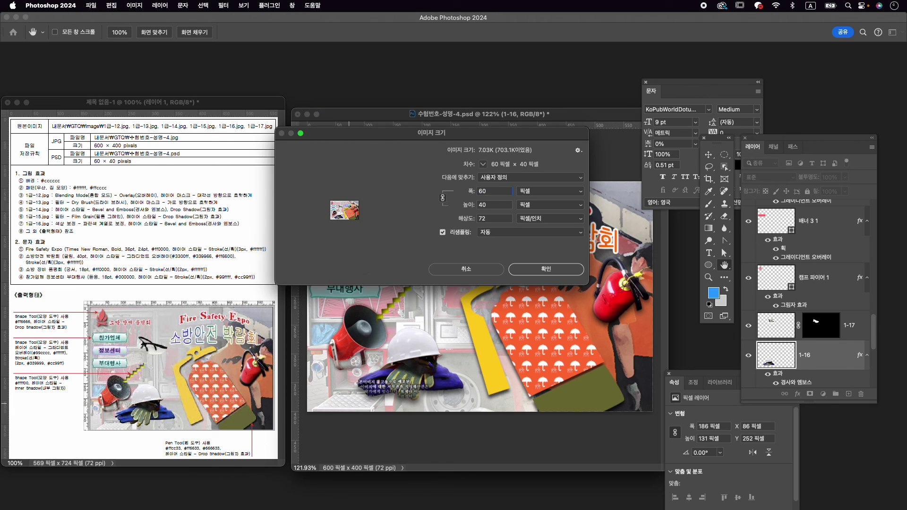
key(Return)
click(89, 5)
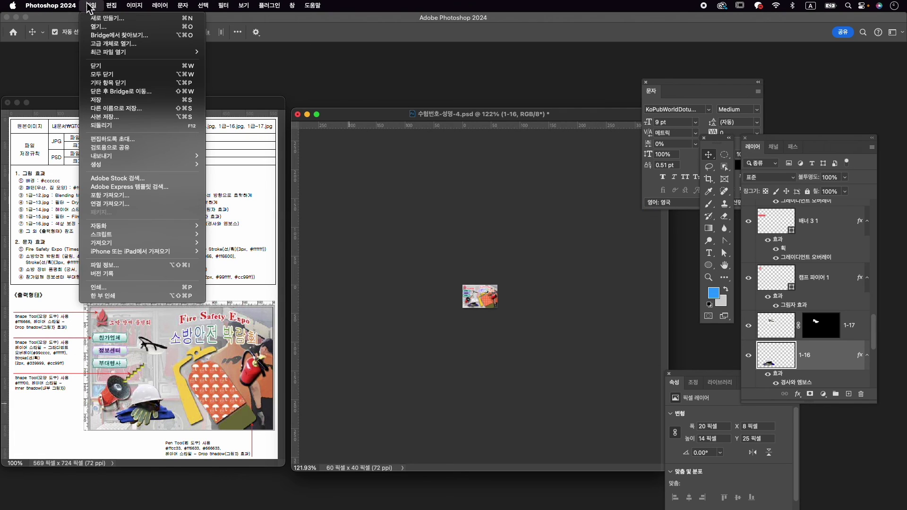
click(147, 114)
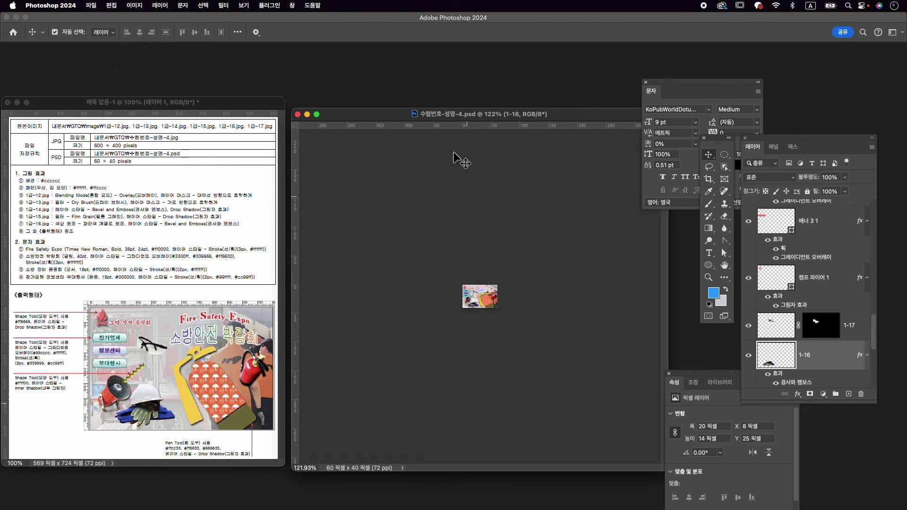